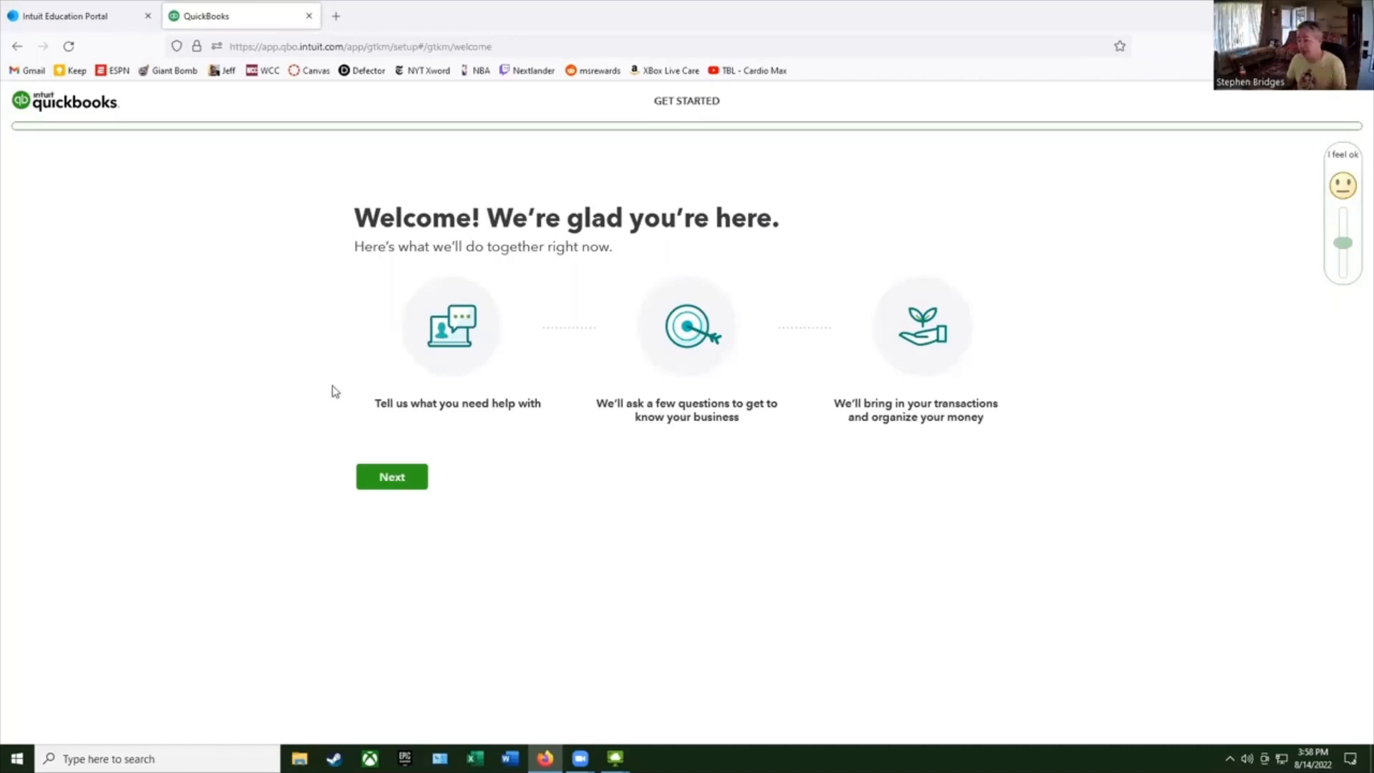
# Step: Confirm the company name as the legal business name and answer that finances are just getting started
pyautogui.click(387, 485)
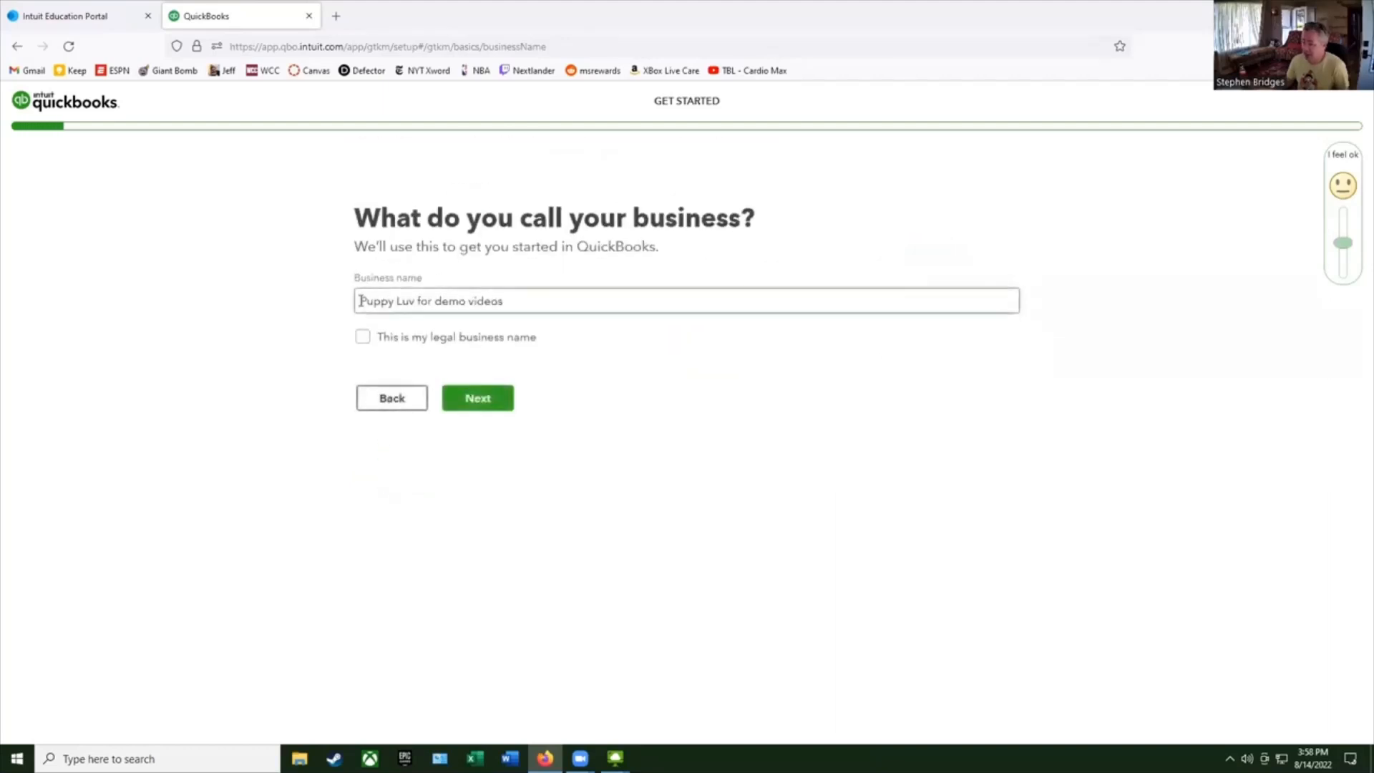
pyautogui.click(363, 337)
pyautogui.click(472, 402)
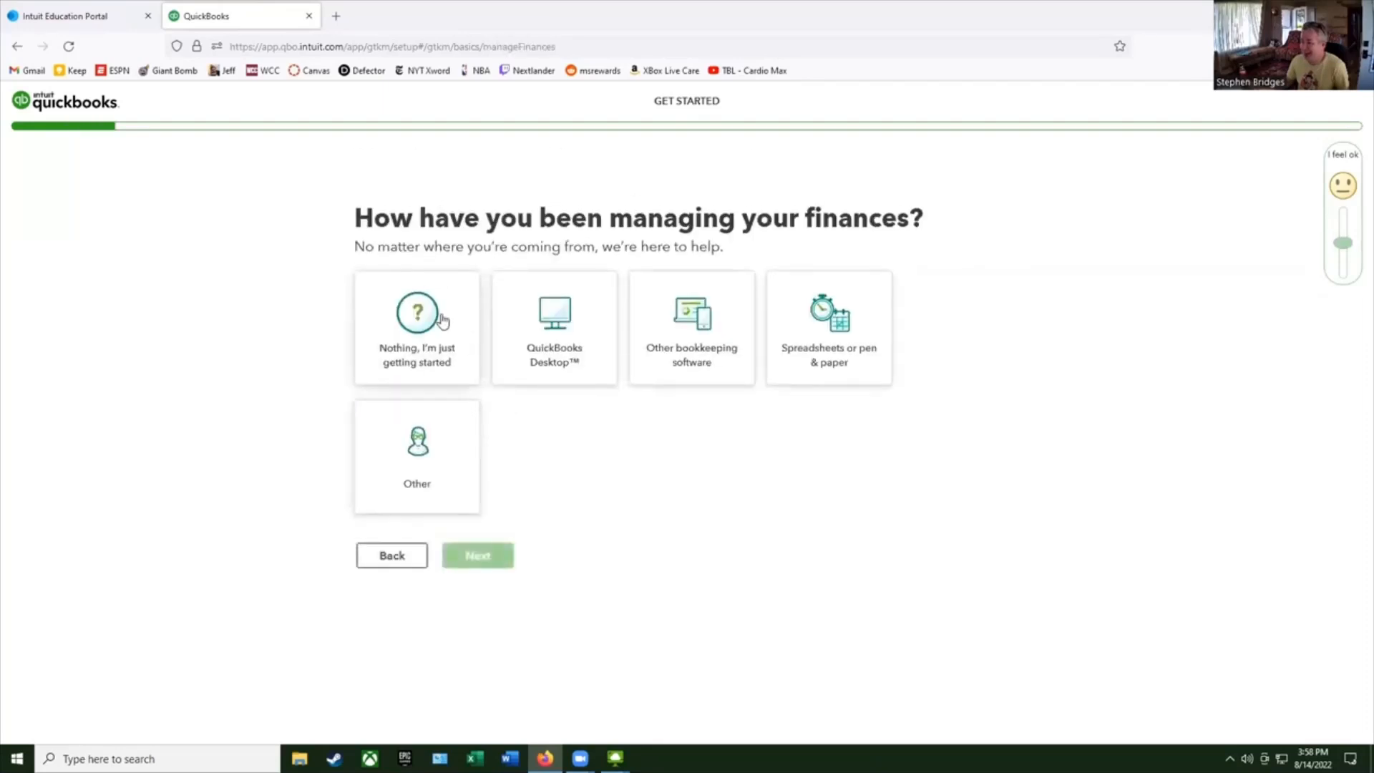
pyautogui.click(437, 315)
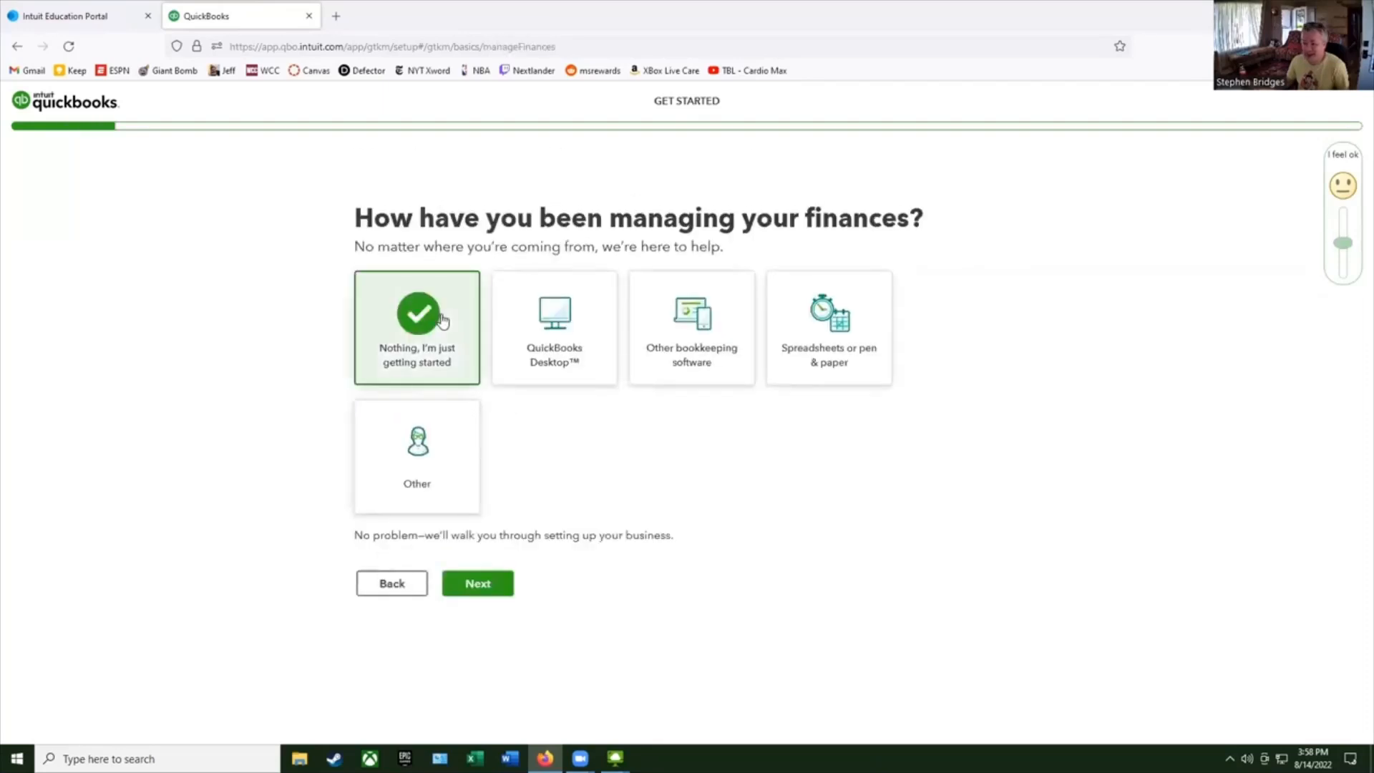
pyautogui.click(492, 592)
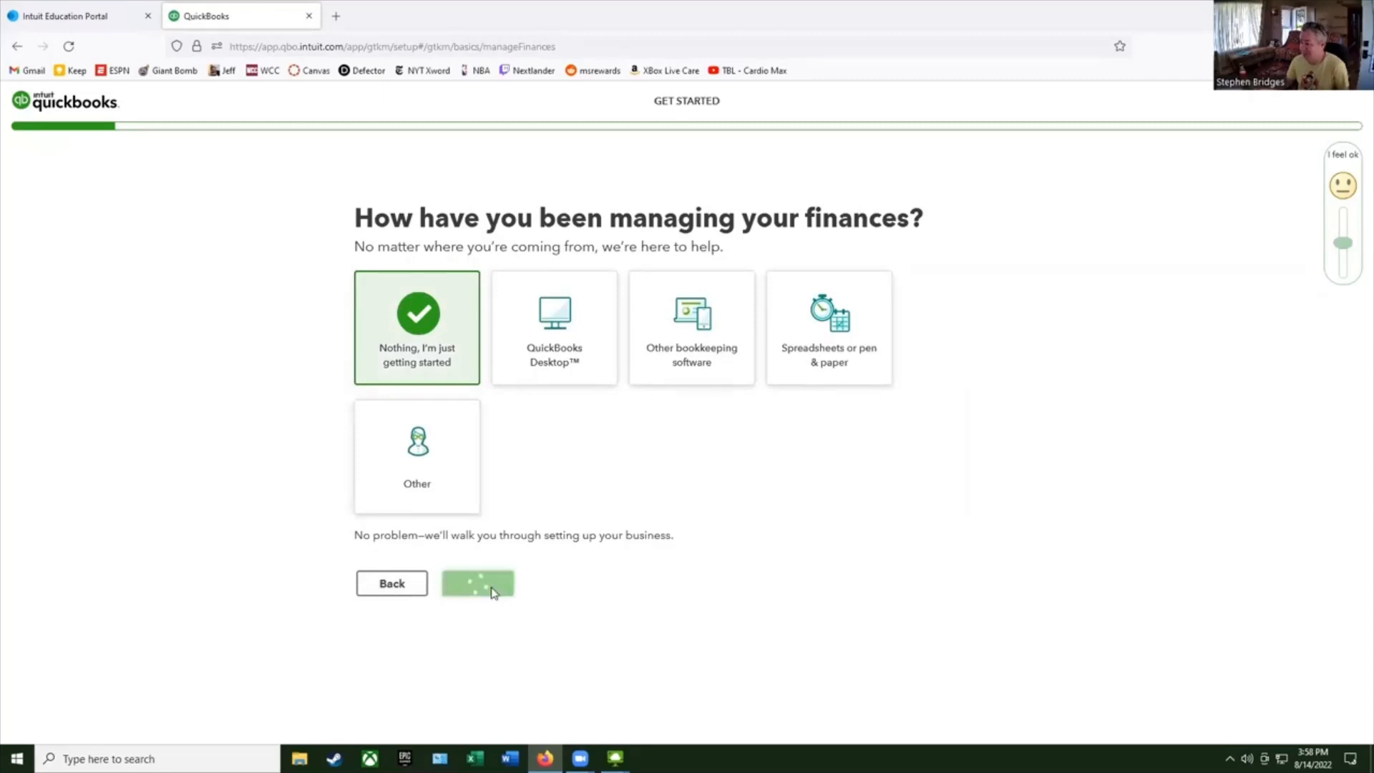
# Step: Set the industry to Pet care (except veterinary) services
pyautogui.click(430, 312)
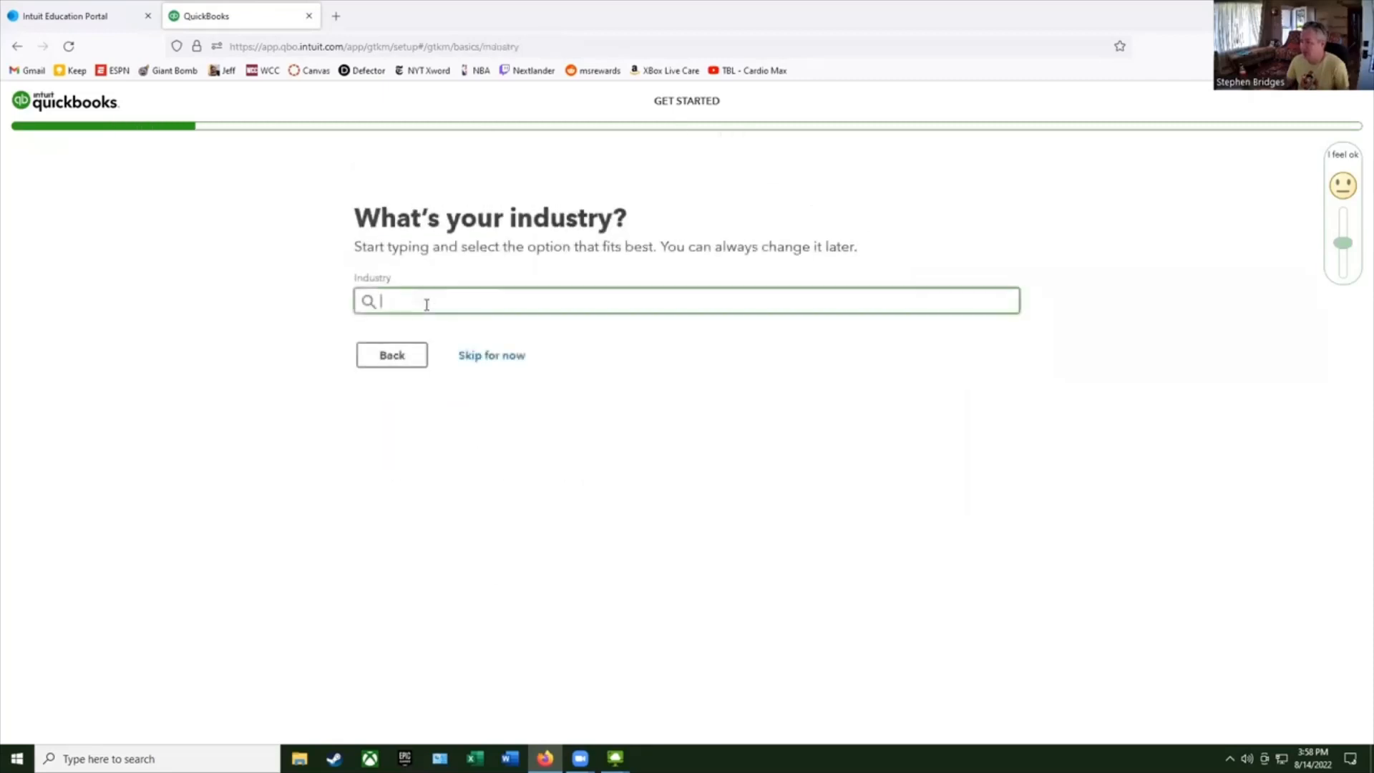
pyautogui.write('Pet')
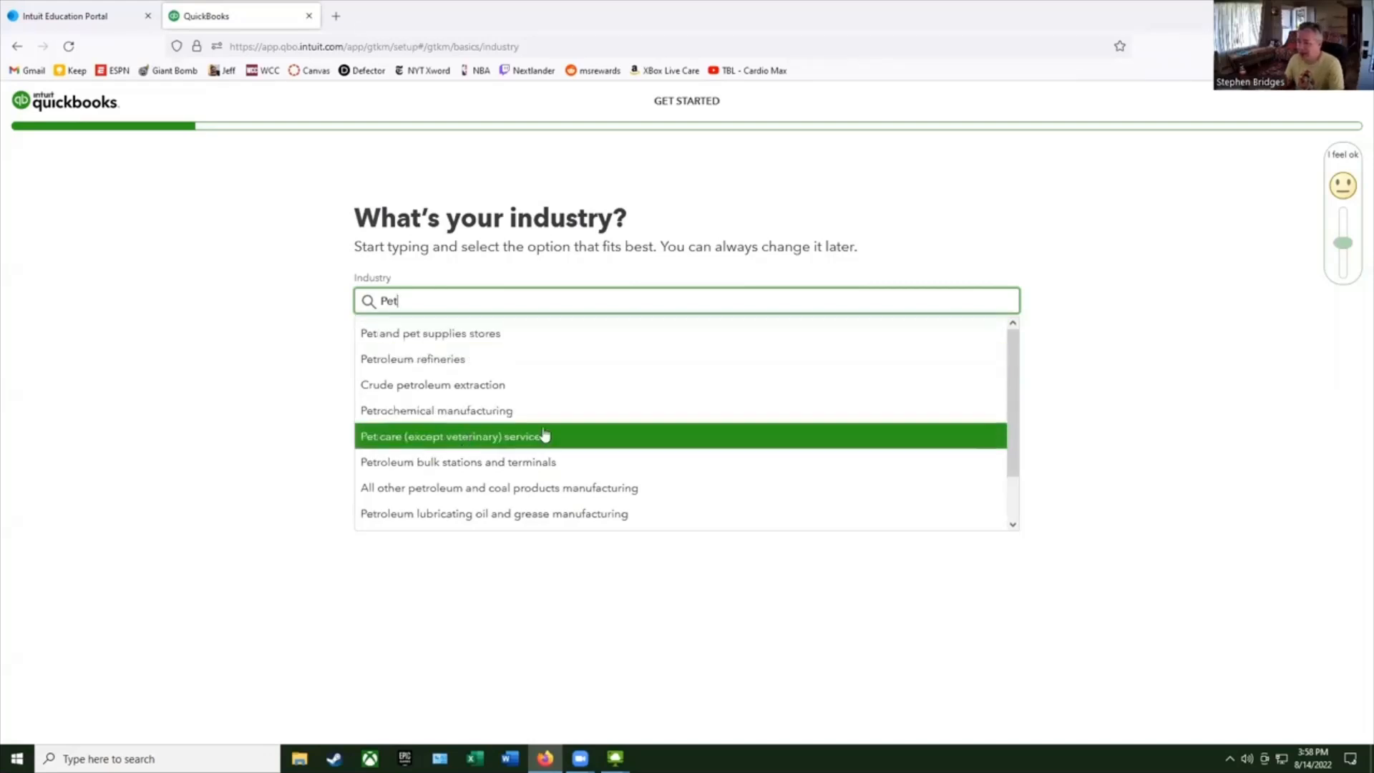
pyautogui.click(617, 439)
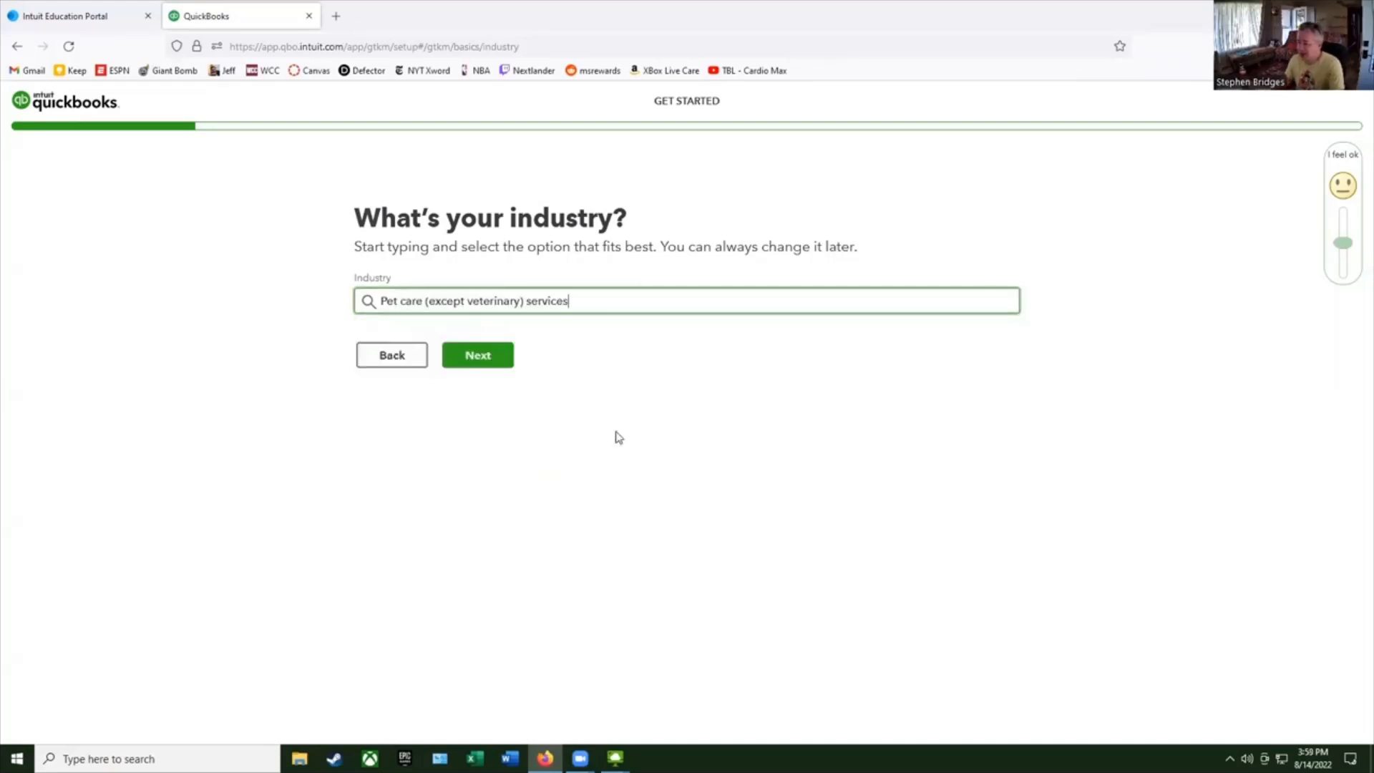
pyautogui.click(479, 367)
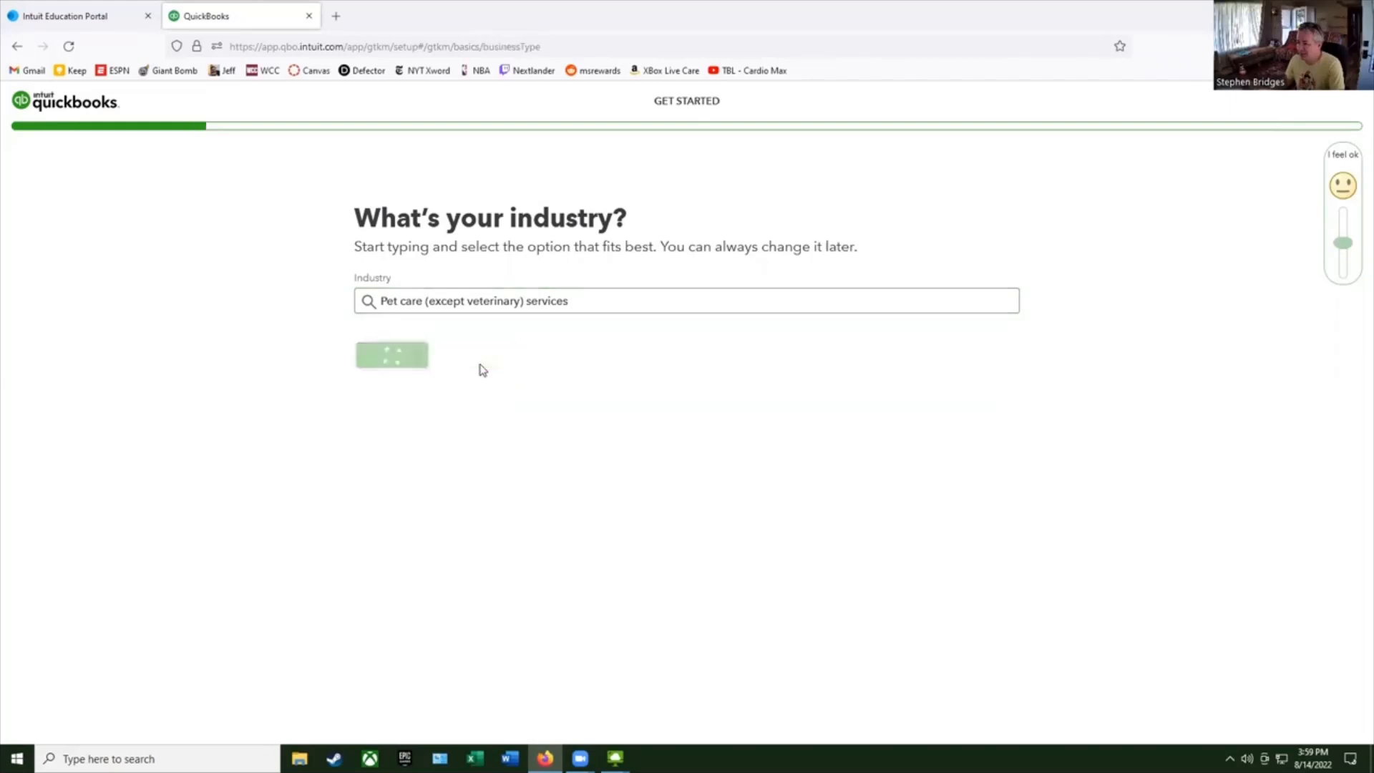
# Step: Answer sole proprietor, provides services, and bookkeeper or accountant role
pyautogui.click(445, 340)
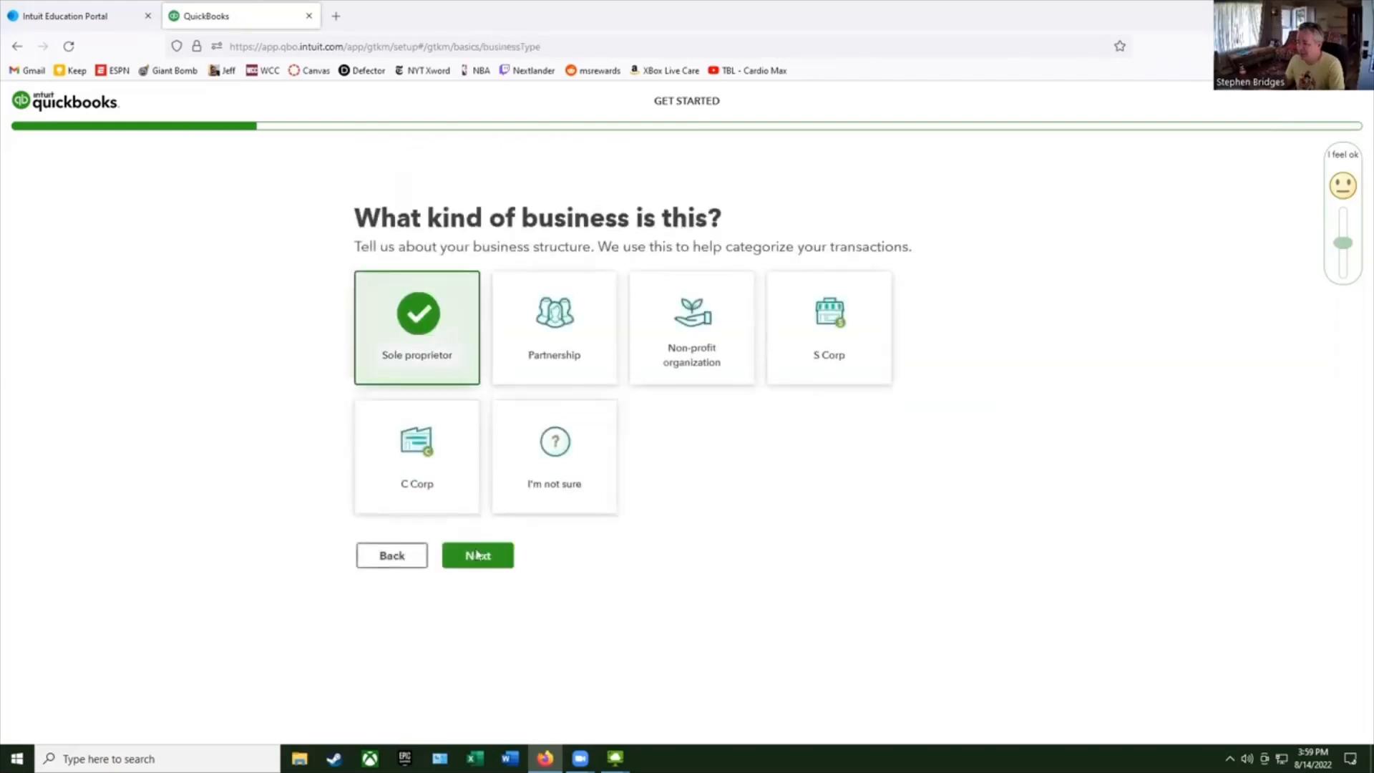
pyautogui.click(481, 556)
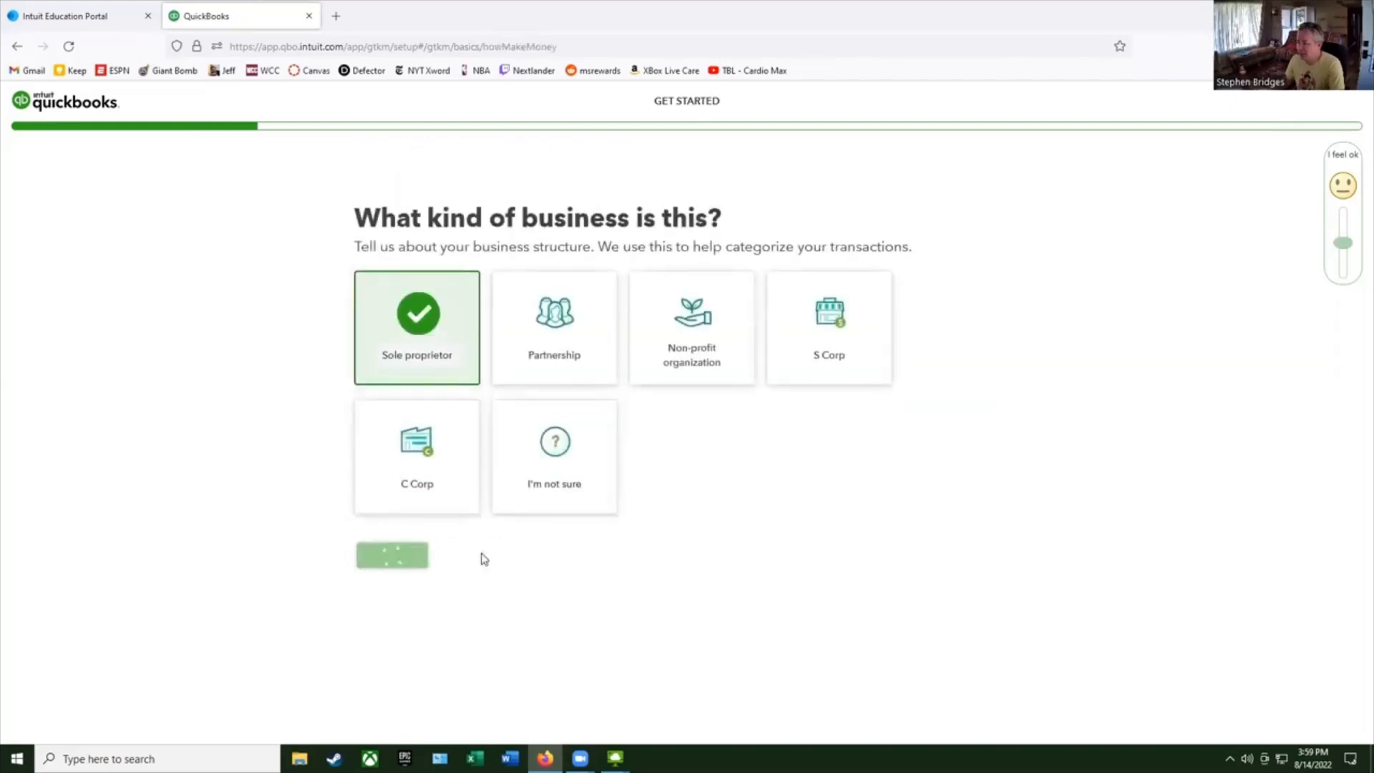
pyautogui.click(454, 322)
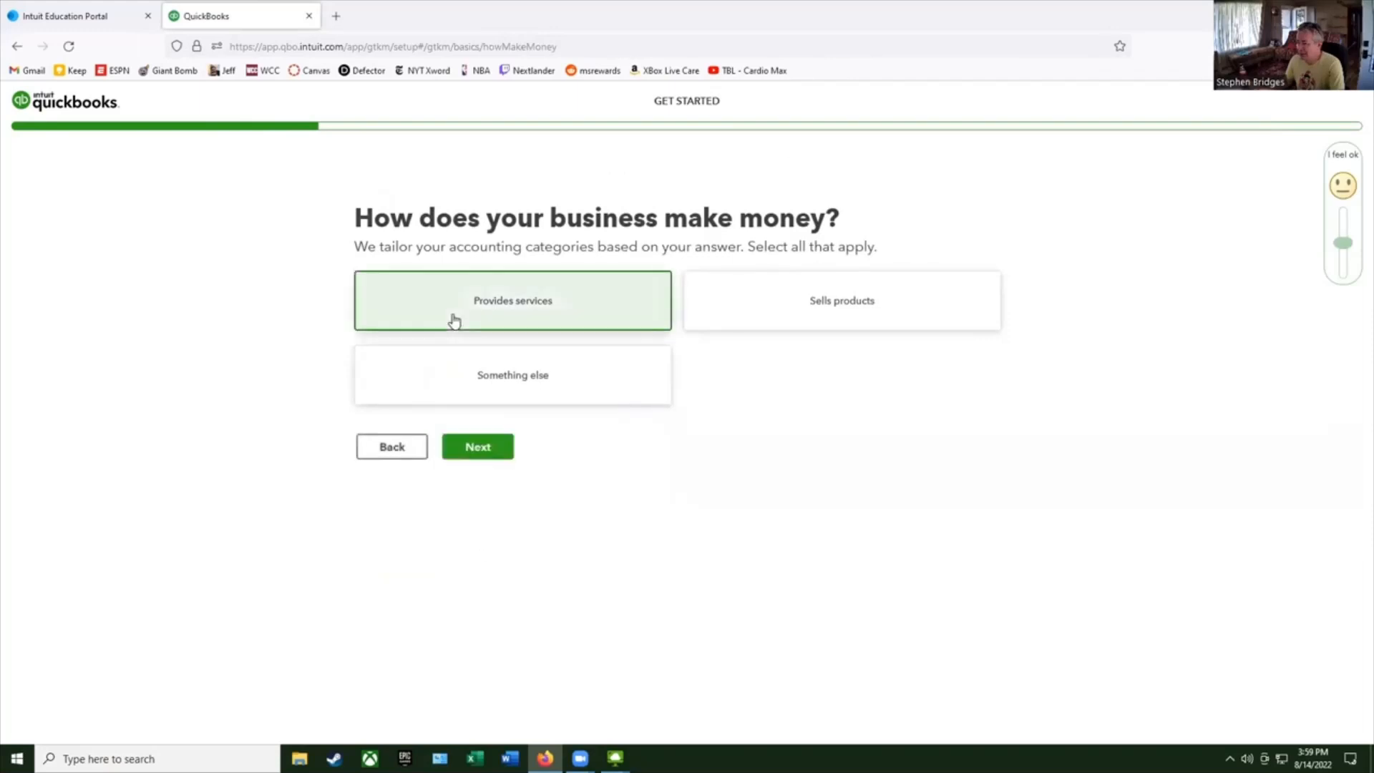
pyautogui.click(477, 457)
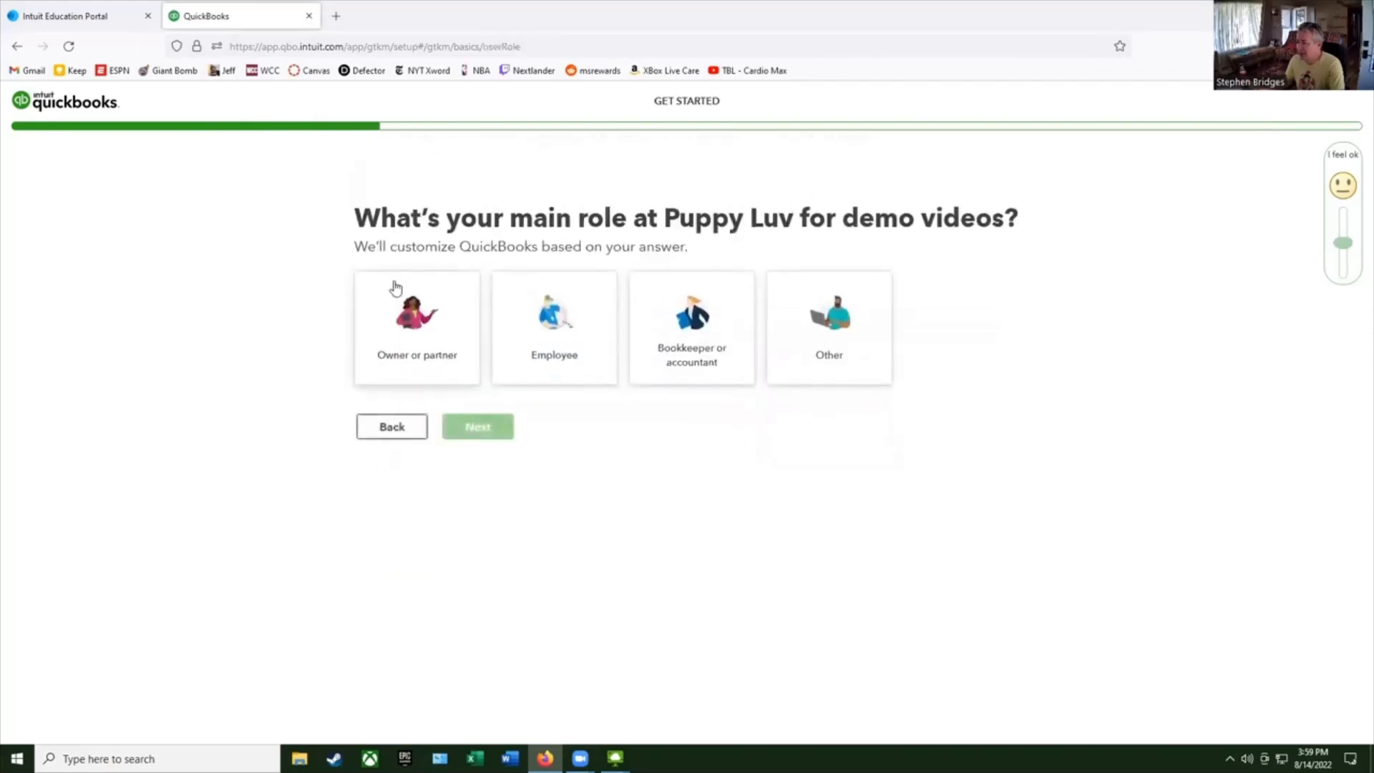
pyautogui.click(657, 336)
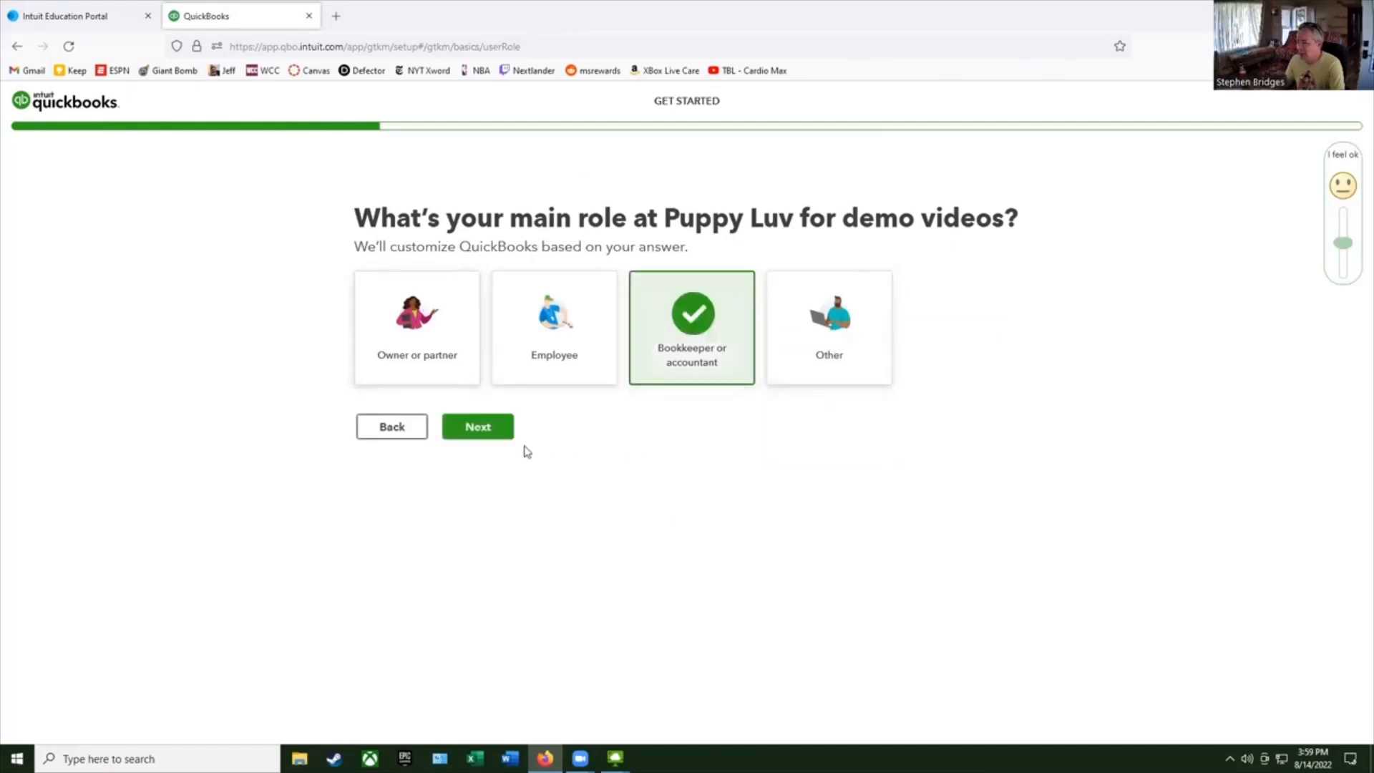
pyautogui.click(489, 435)
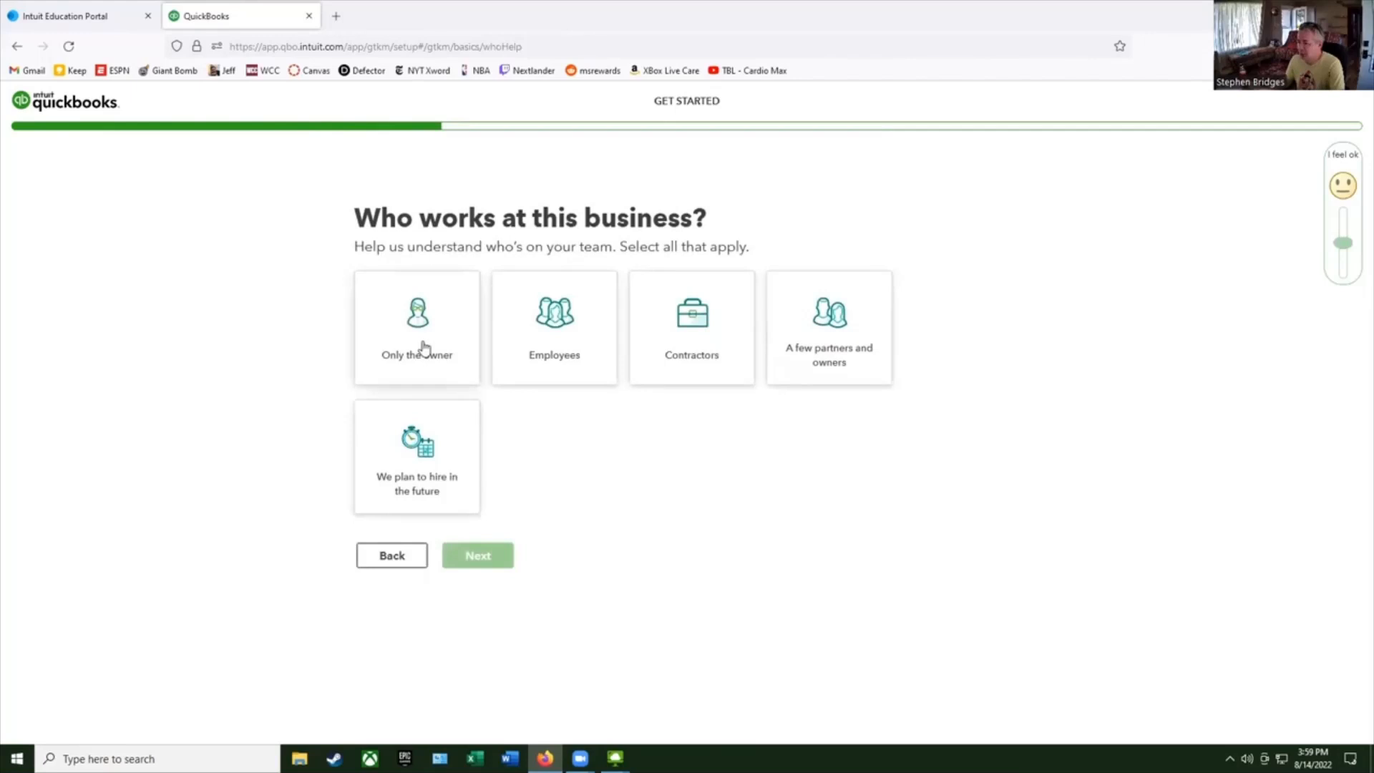
# Step: Choose only the owner works here, skip apps, bank linking and priorities, and finish setup
pyautogui.click(424, 347)
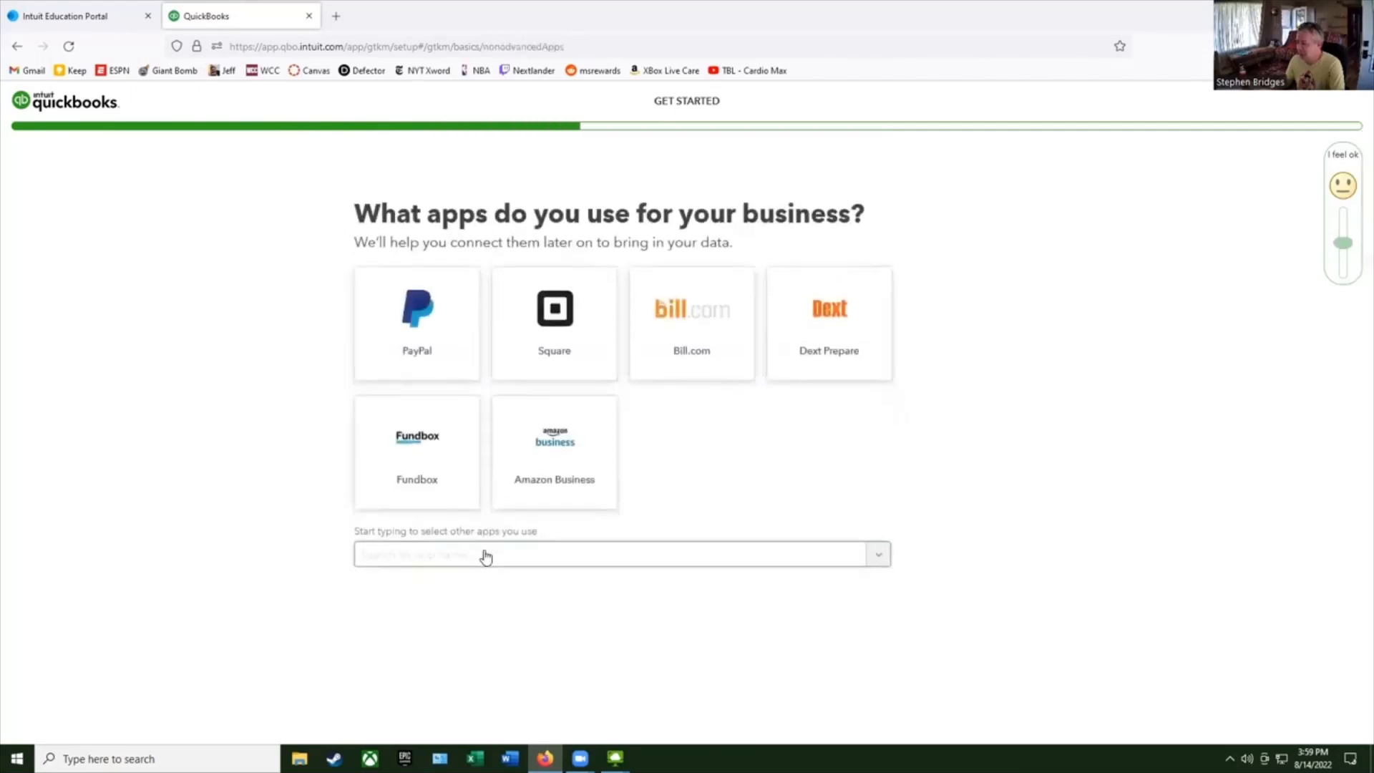
pyautogui.click(478, 614)
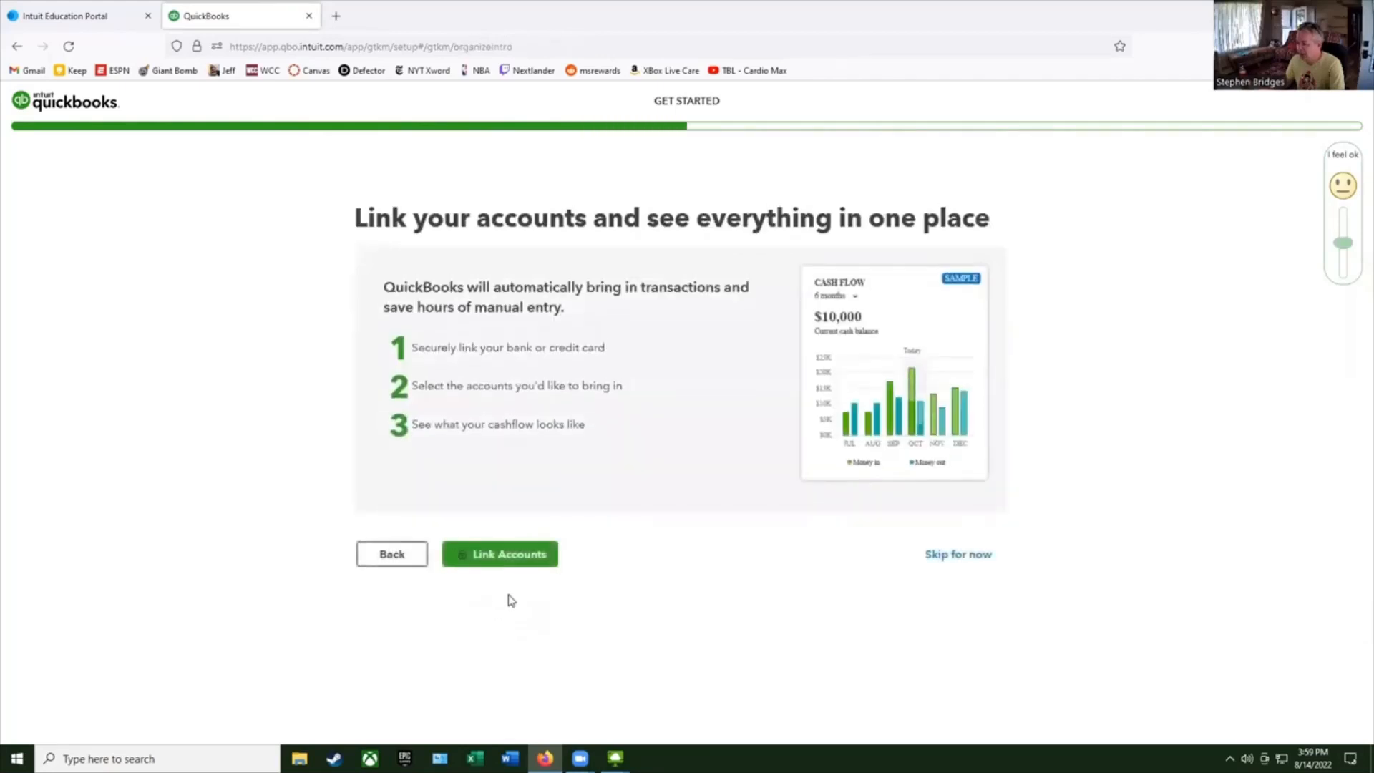
pyautogui.click(949, 557)
pyautogui.scroll(-2, 427, 384)
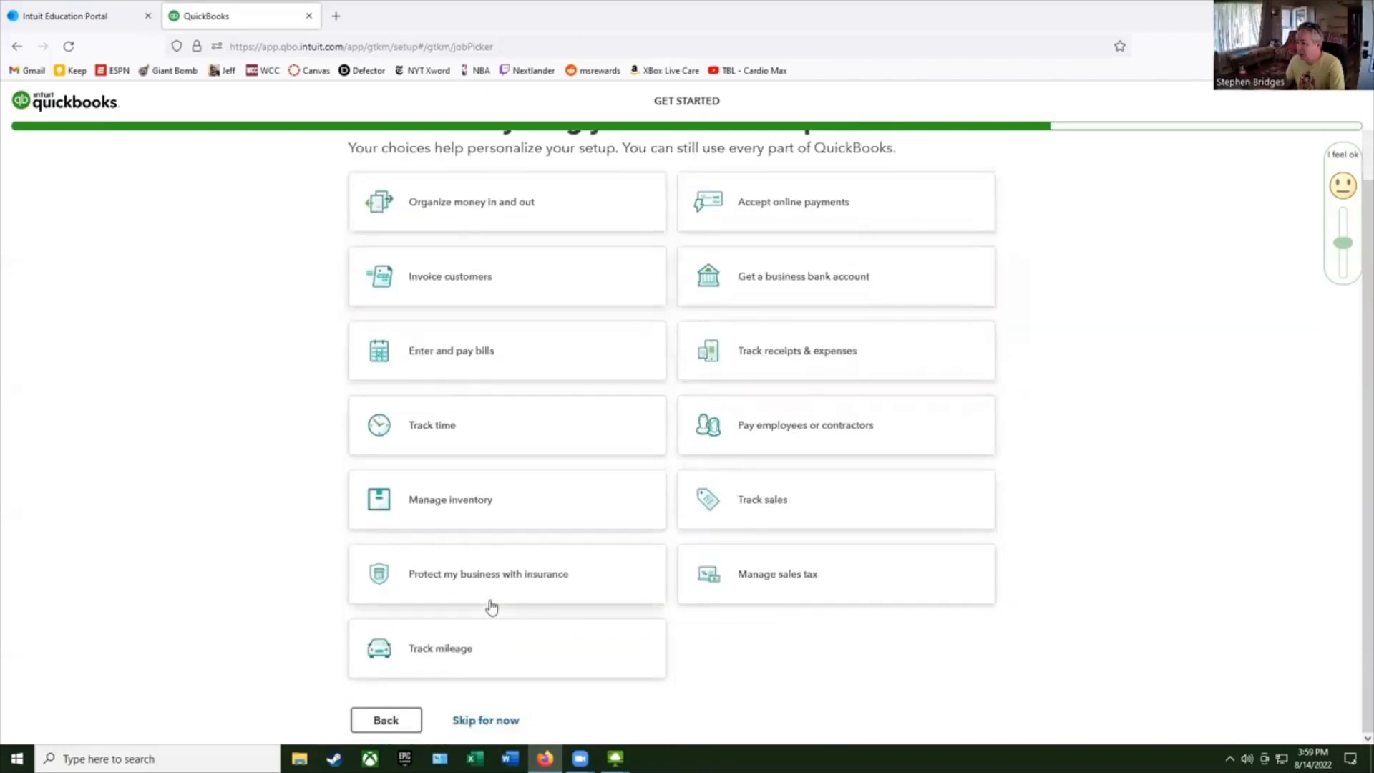
pyautogui.click(490, 720)
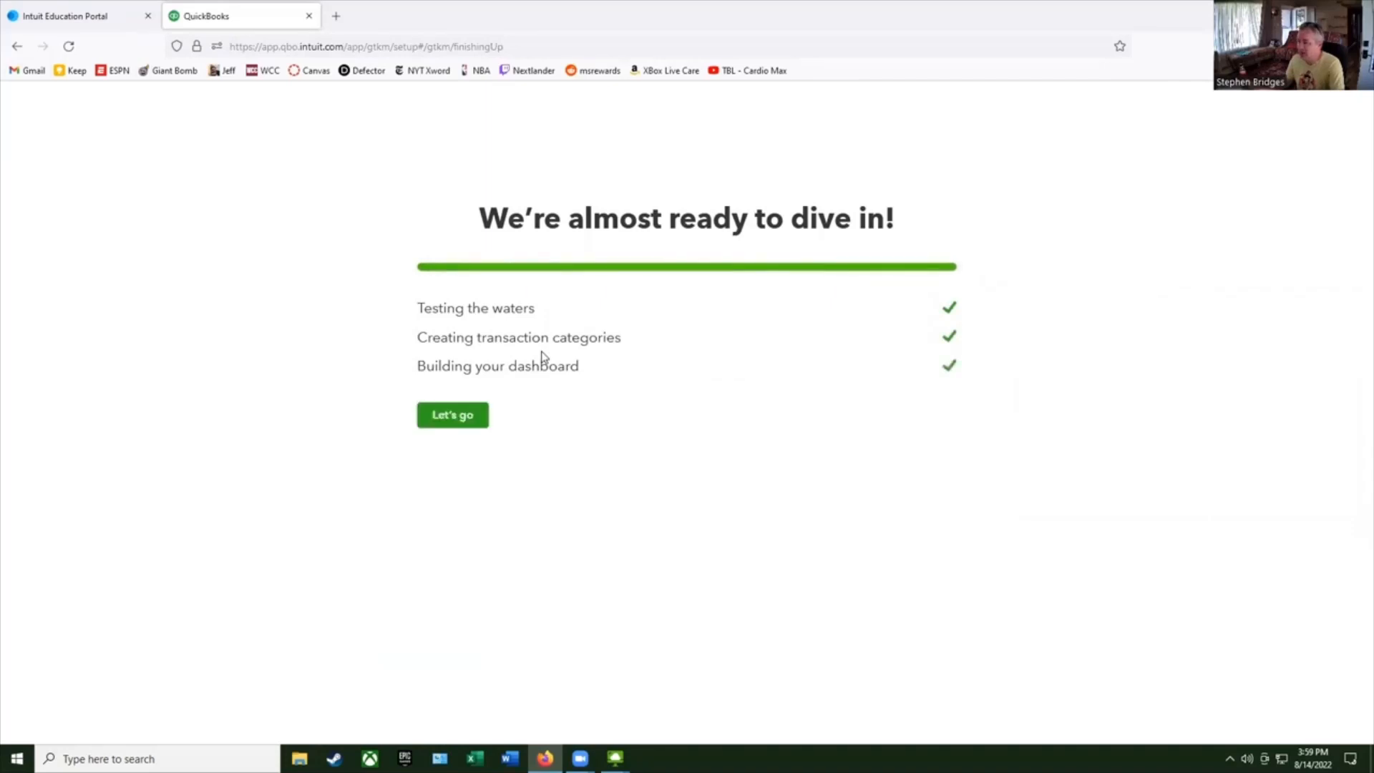
pyautogui.click(477, 412)
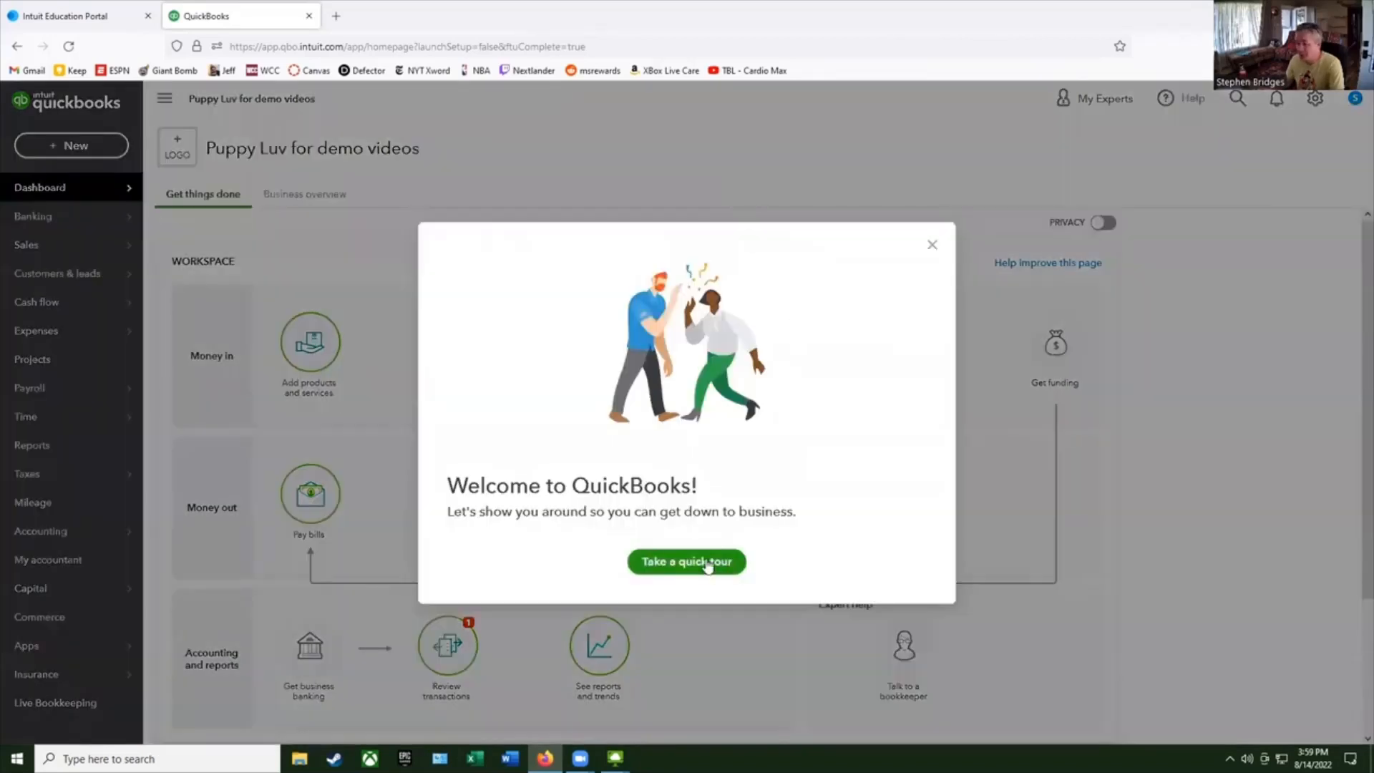
# Step: Close the Welcome to QuickBooks tour offer on the dashboard
pyautogui.click(931, 247)
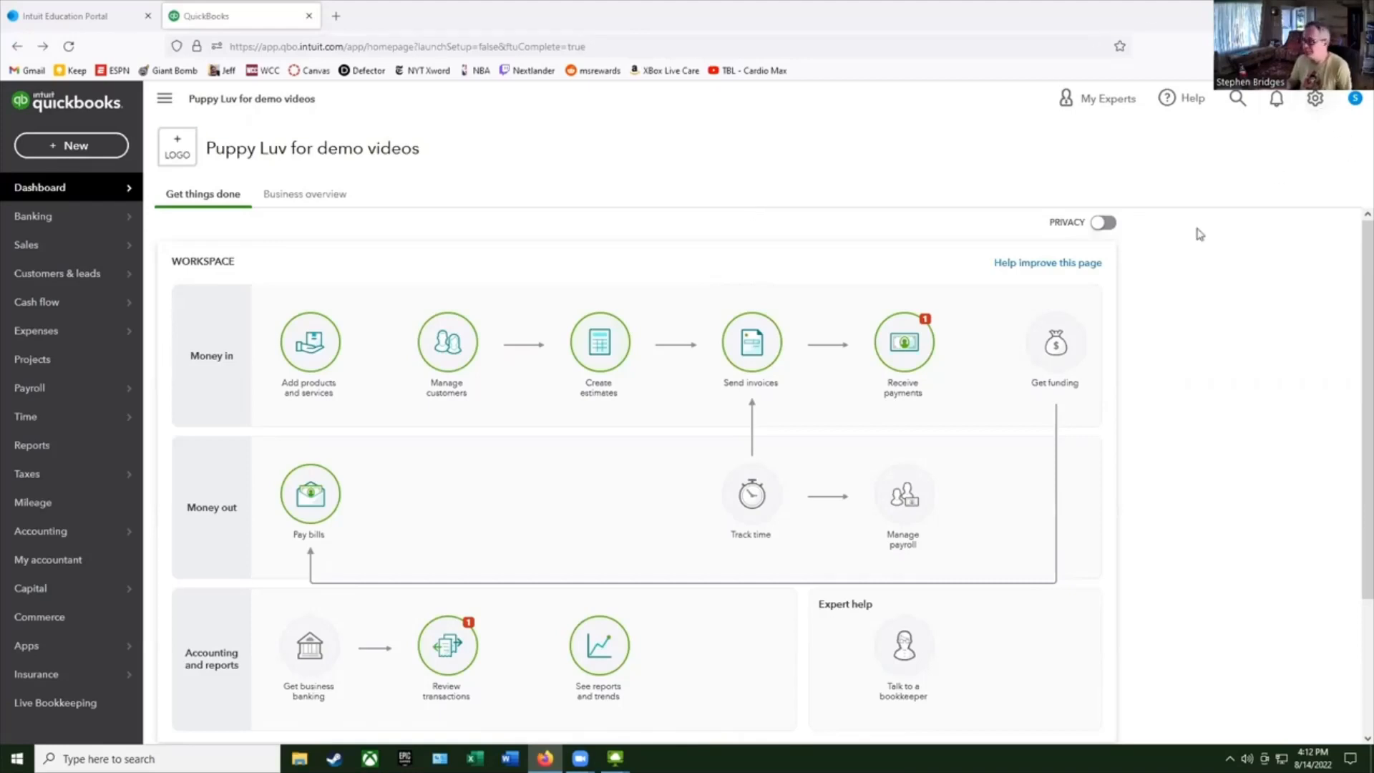
# Step: Go to Account and settings and start editing the Company name section
pyautogui.click(1314, 97)
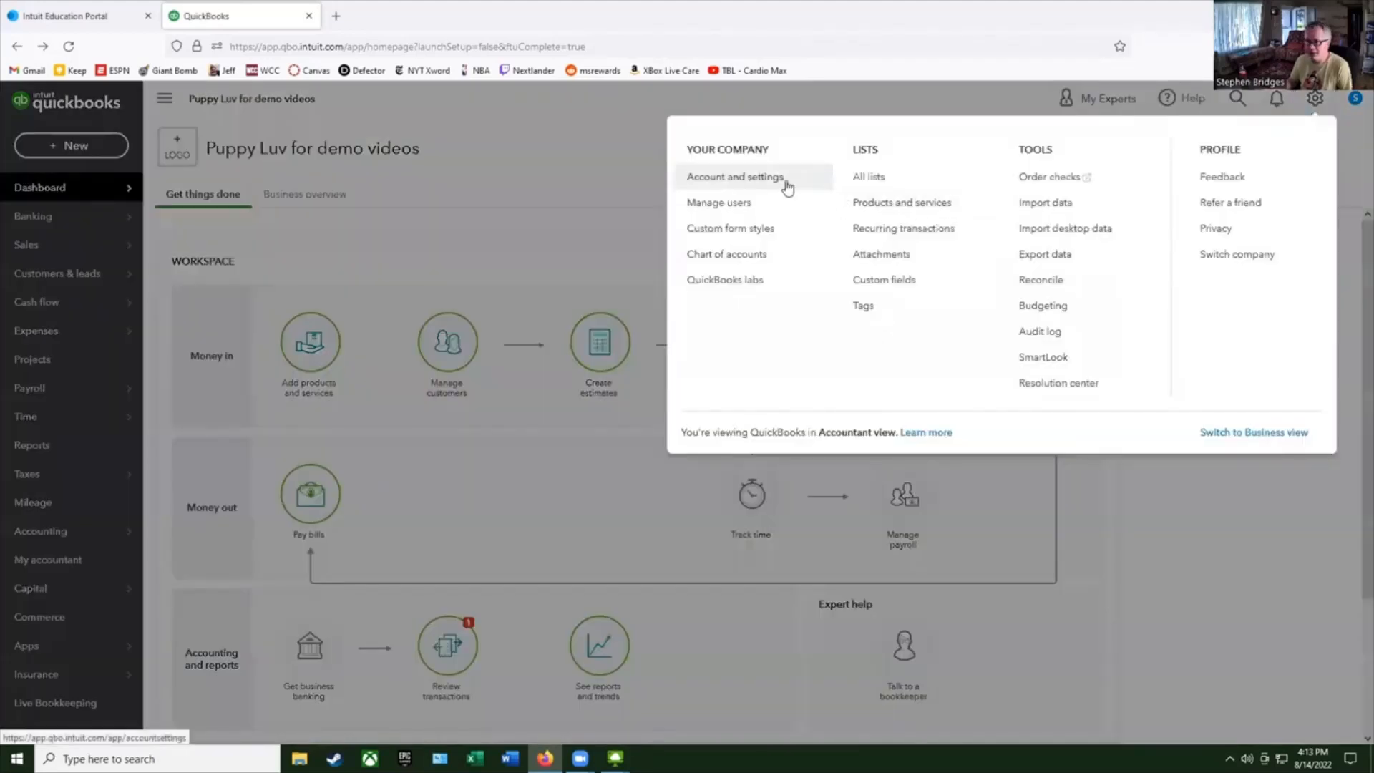
pyautogui.click(787, 187)
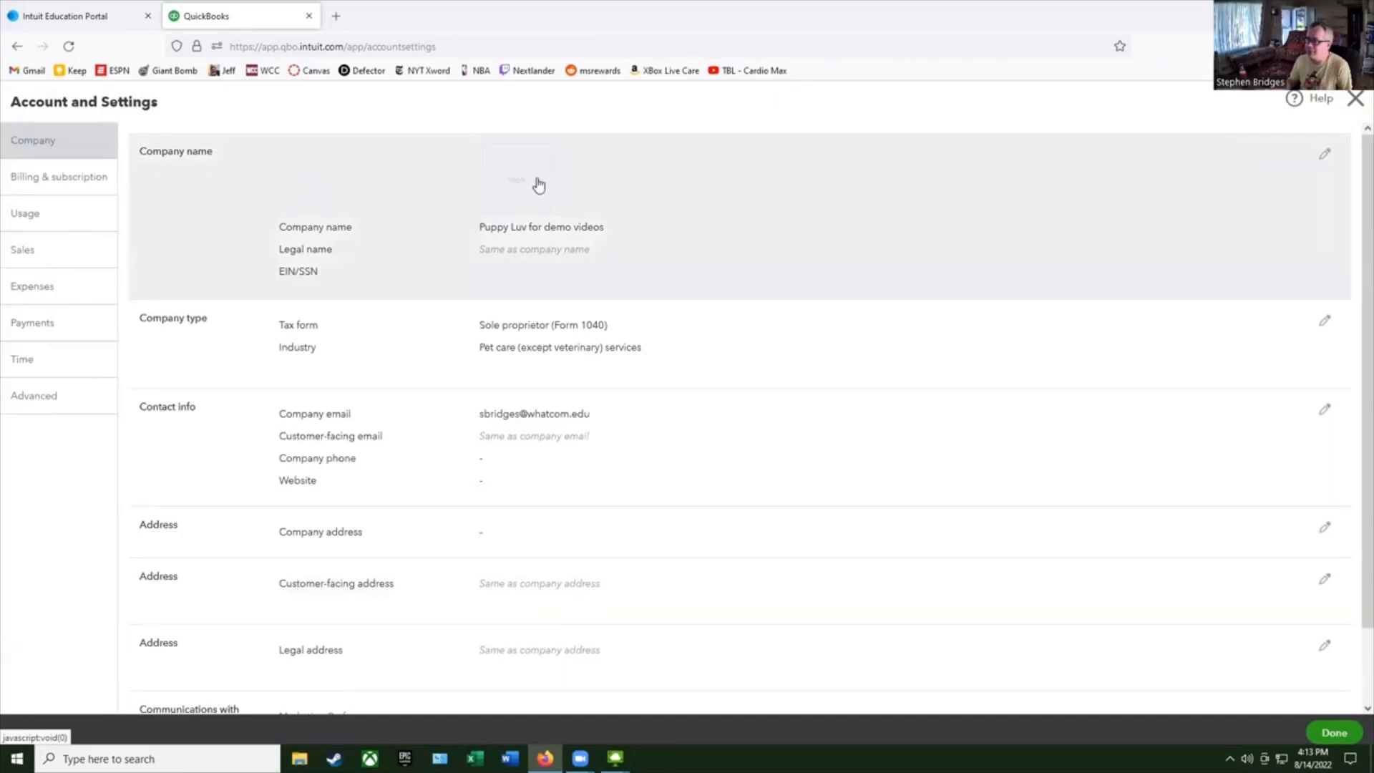
pyautogui.click(1326, 159)
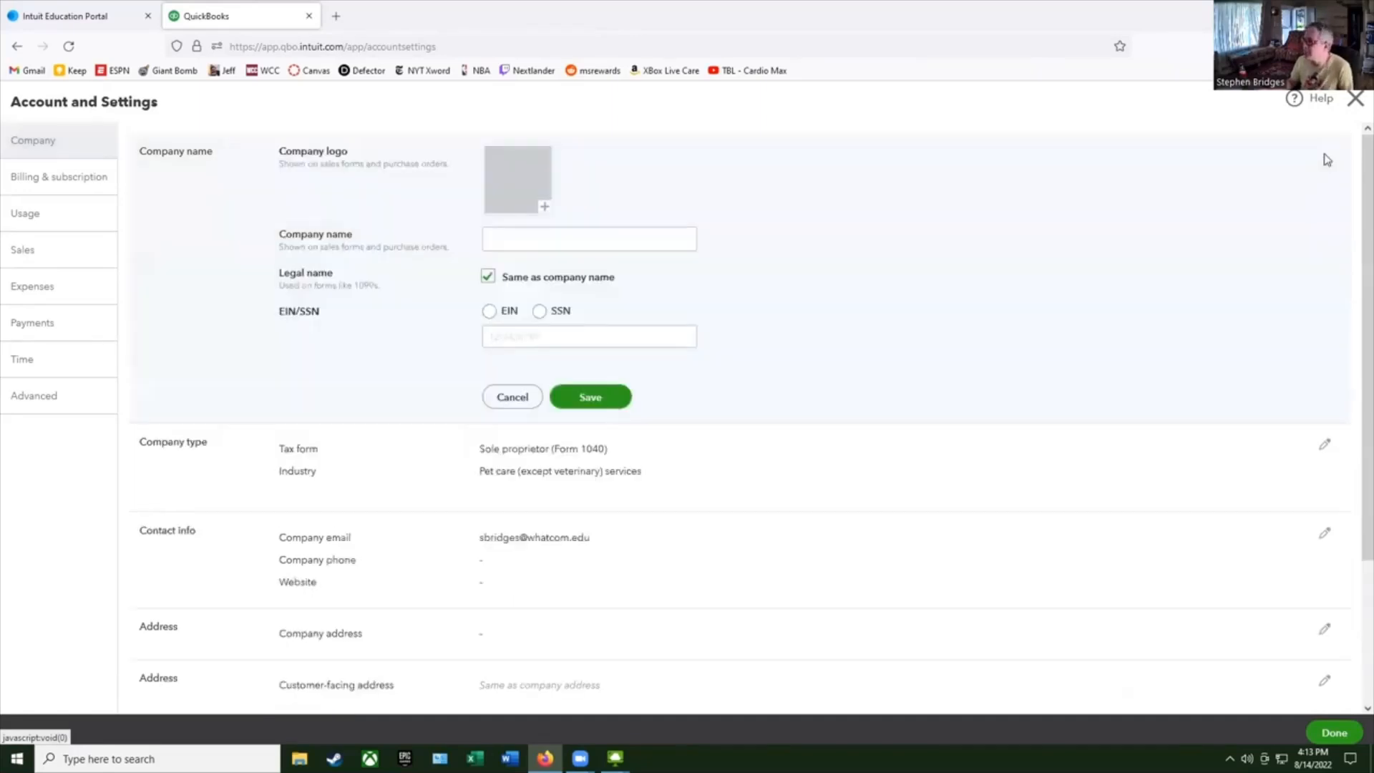
# Step: Upload the Puppy image as logo and save the name 'Puppy Luv Pampered Pooch for demos' with the EIN
pyautogui.click(529, 179)
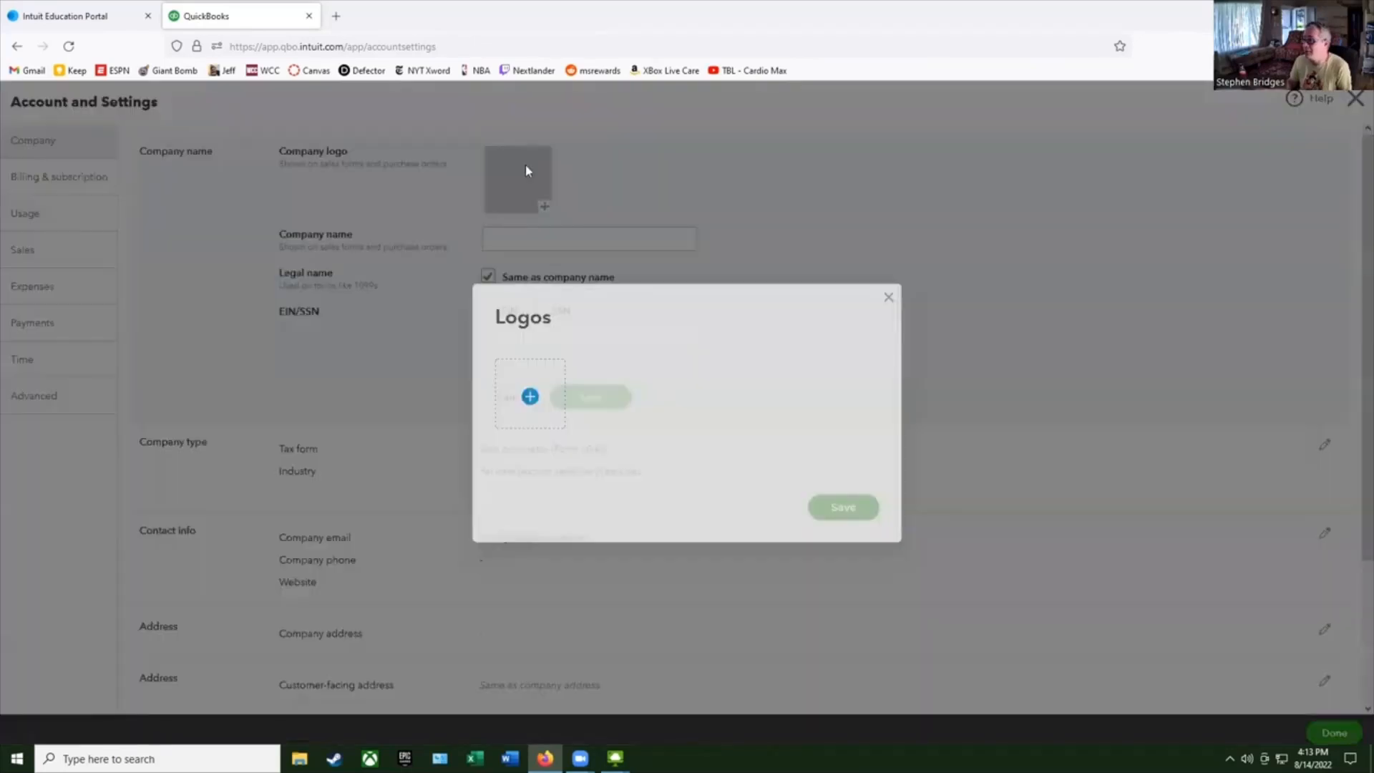
pyautogui.click(529, 396)
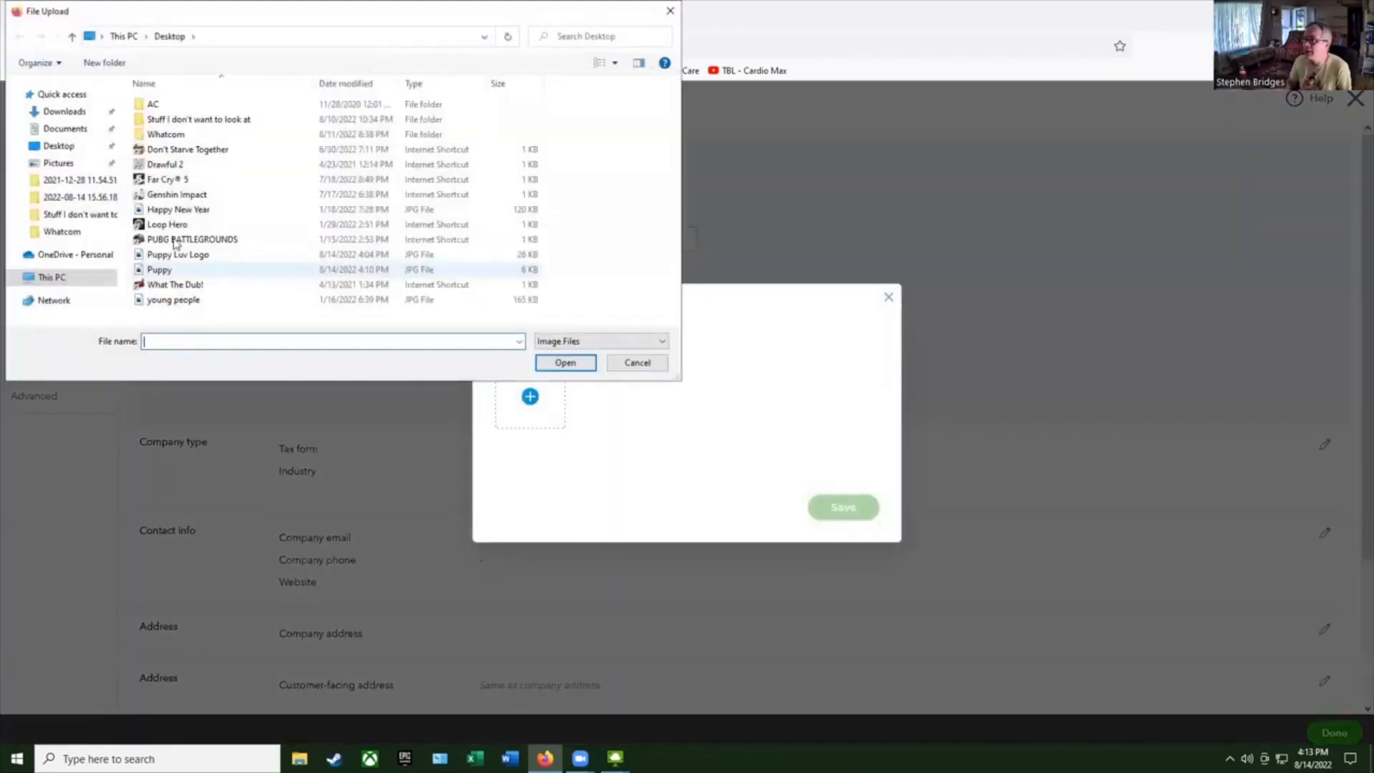
pyautogui.click(173, 271)
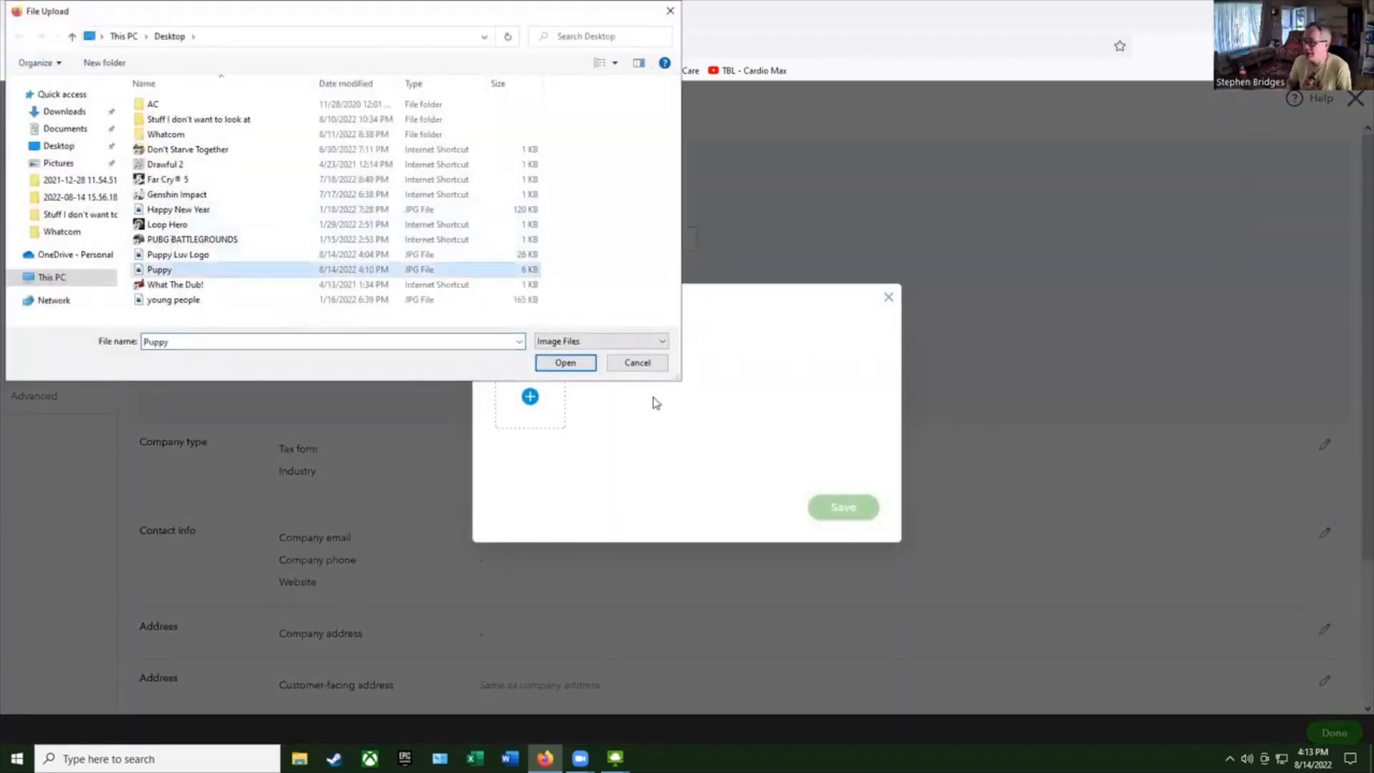
pyautogui.click(566, 364)
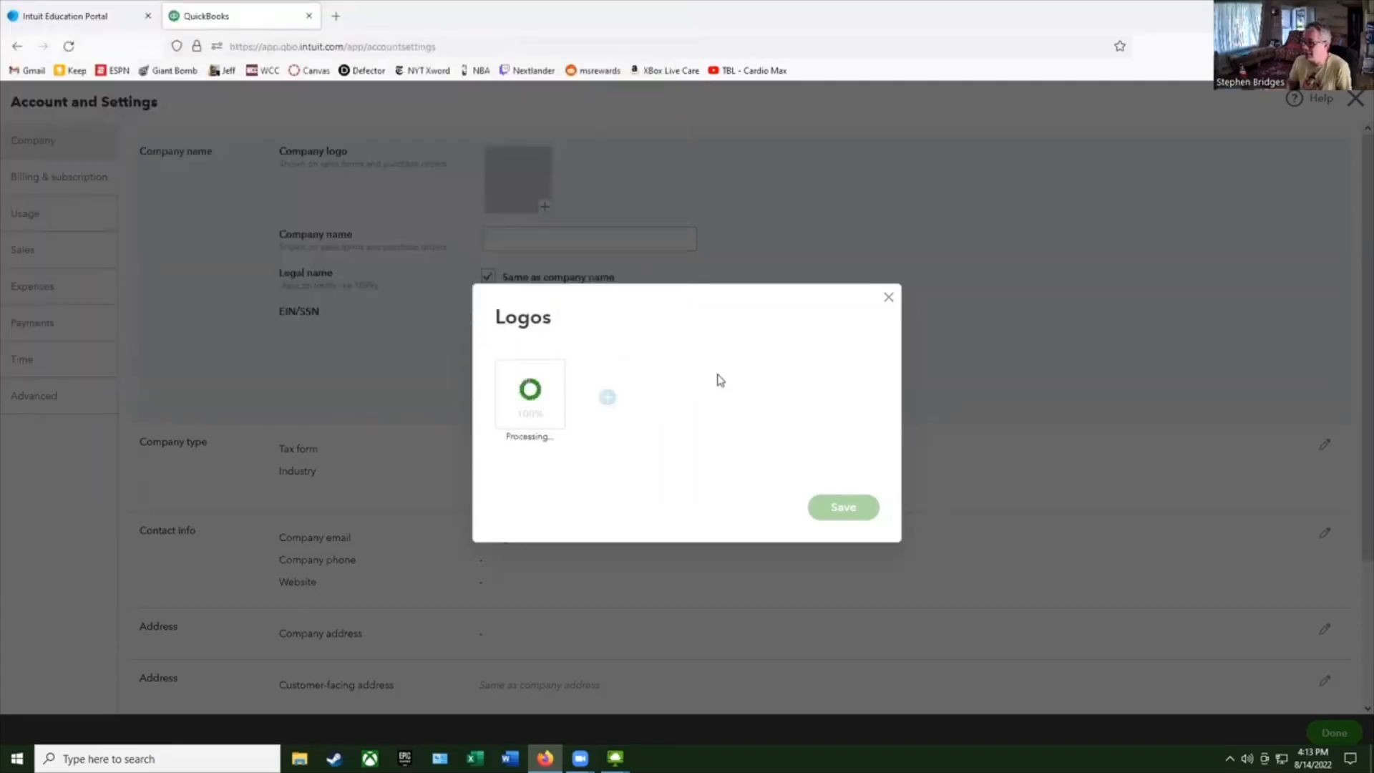
pyautogui.click(866, 508)
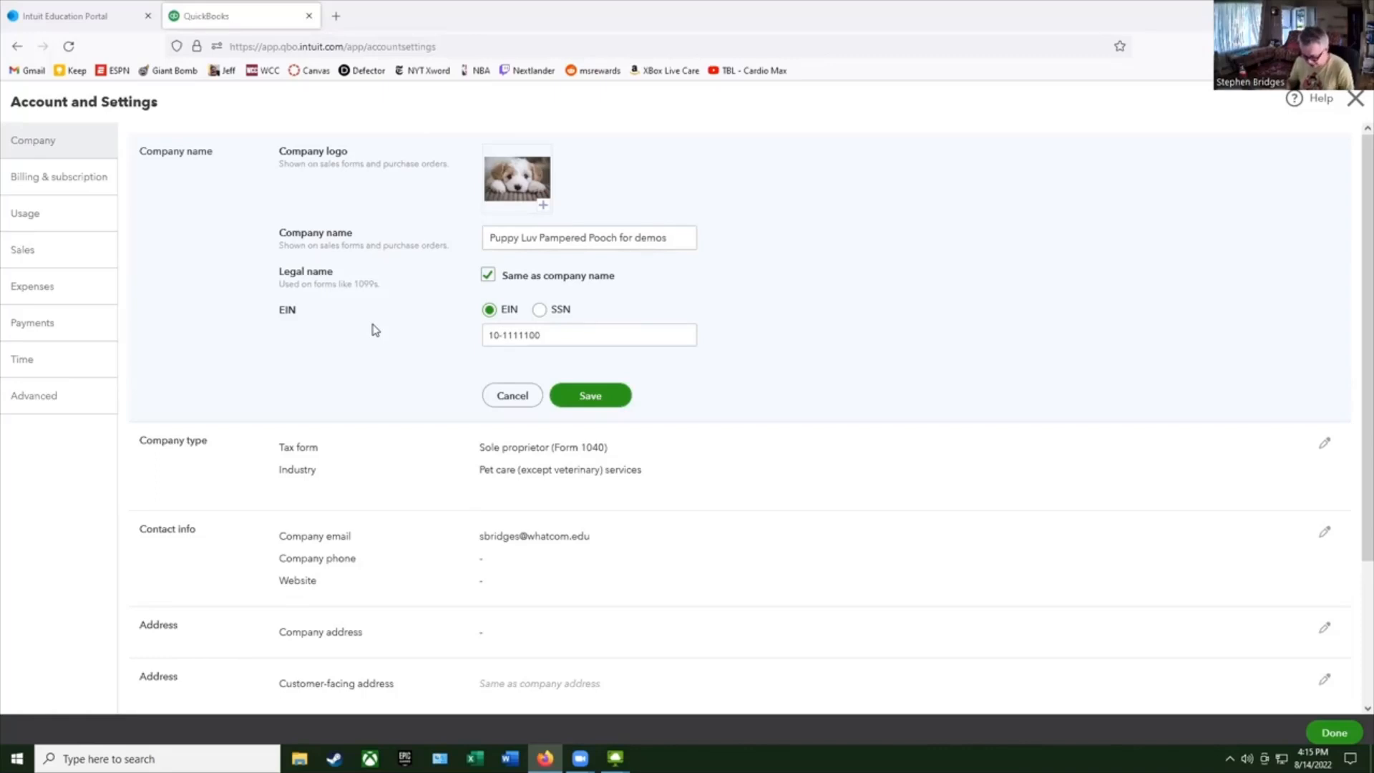
pyautogui.click(618, 399)
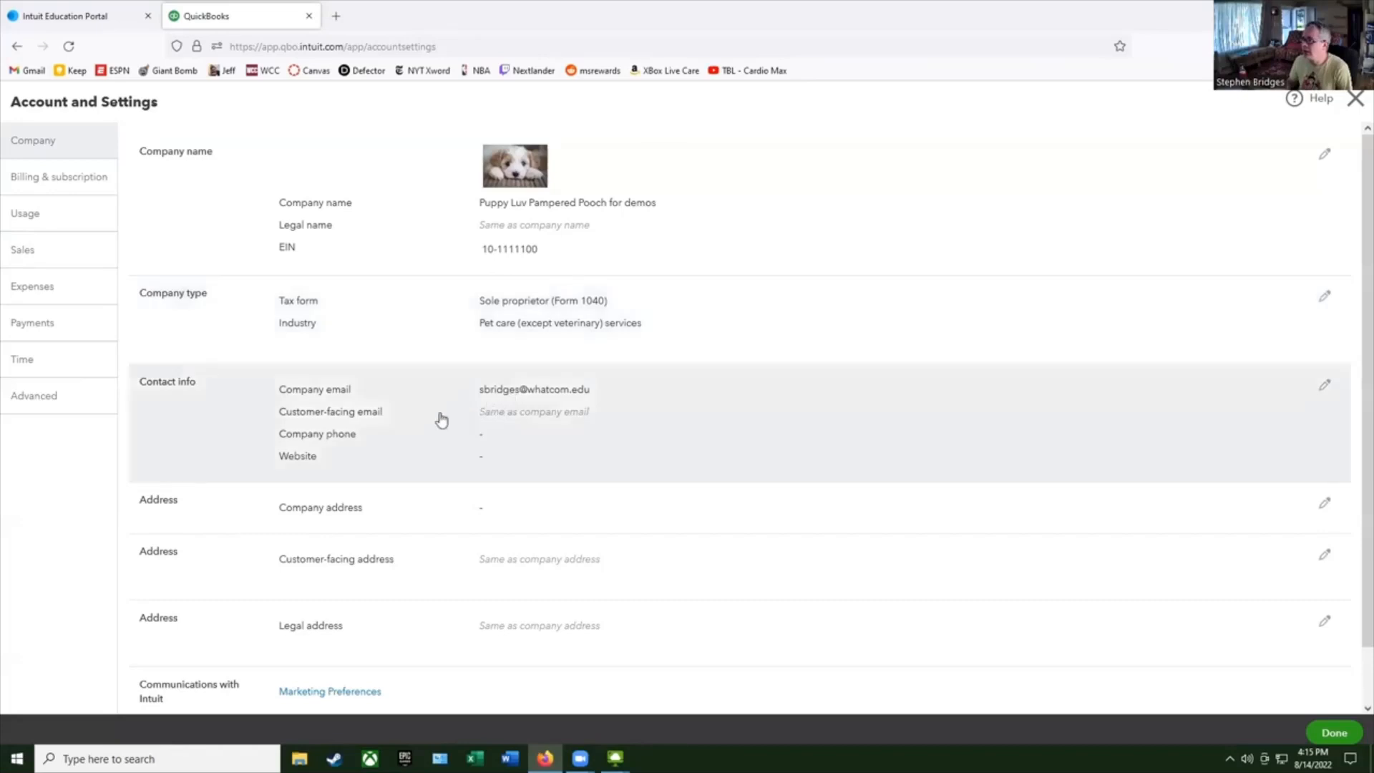
pyautogui.click(1325, 386)
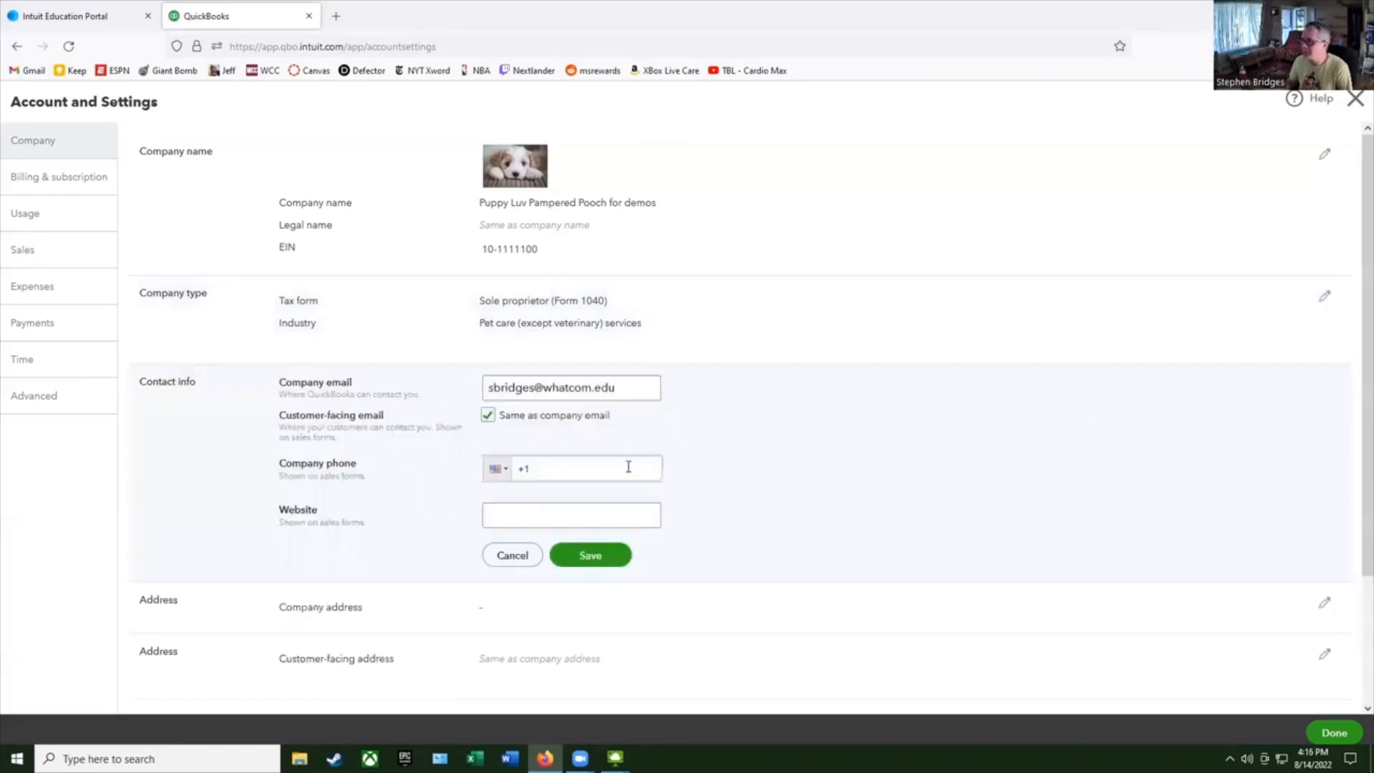
pyautogui.click(617, 388)
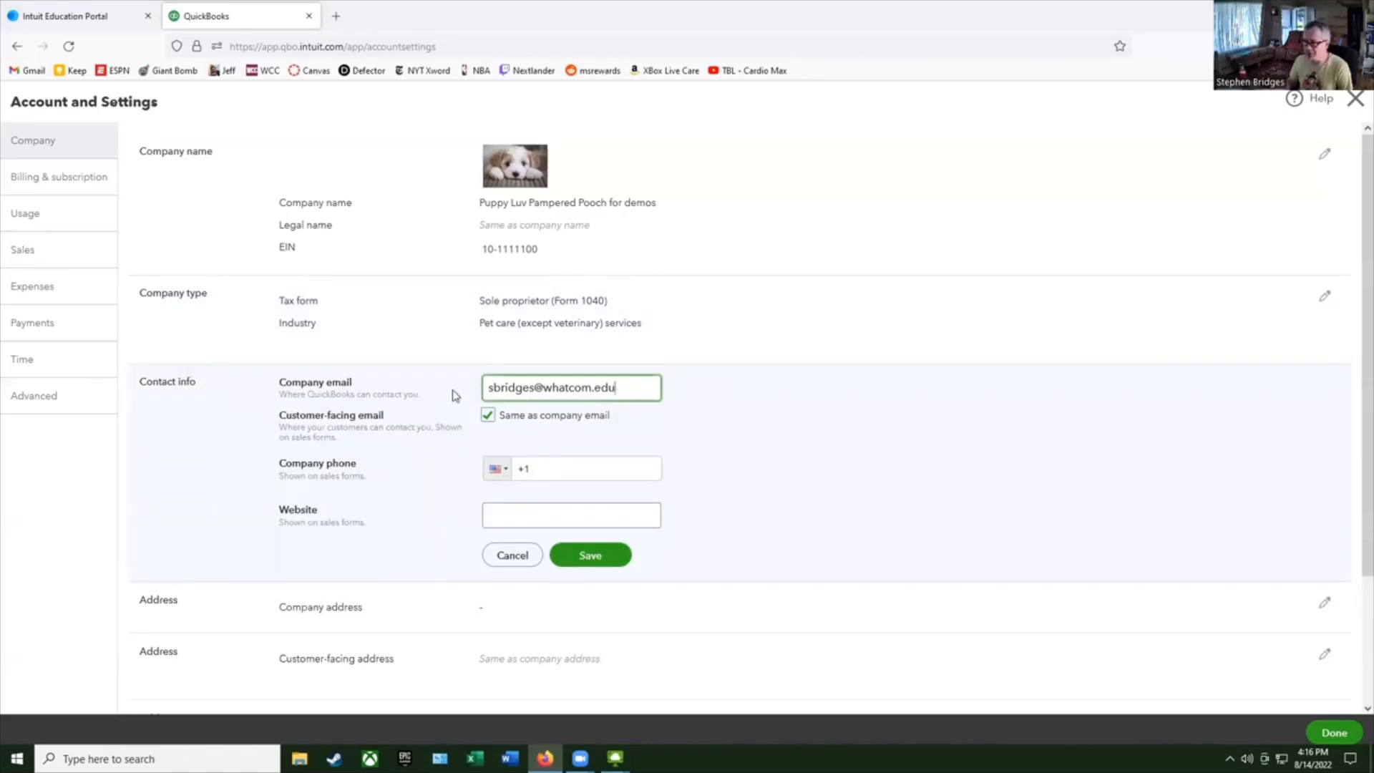
pyautogui.click(565, 466)
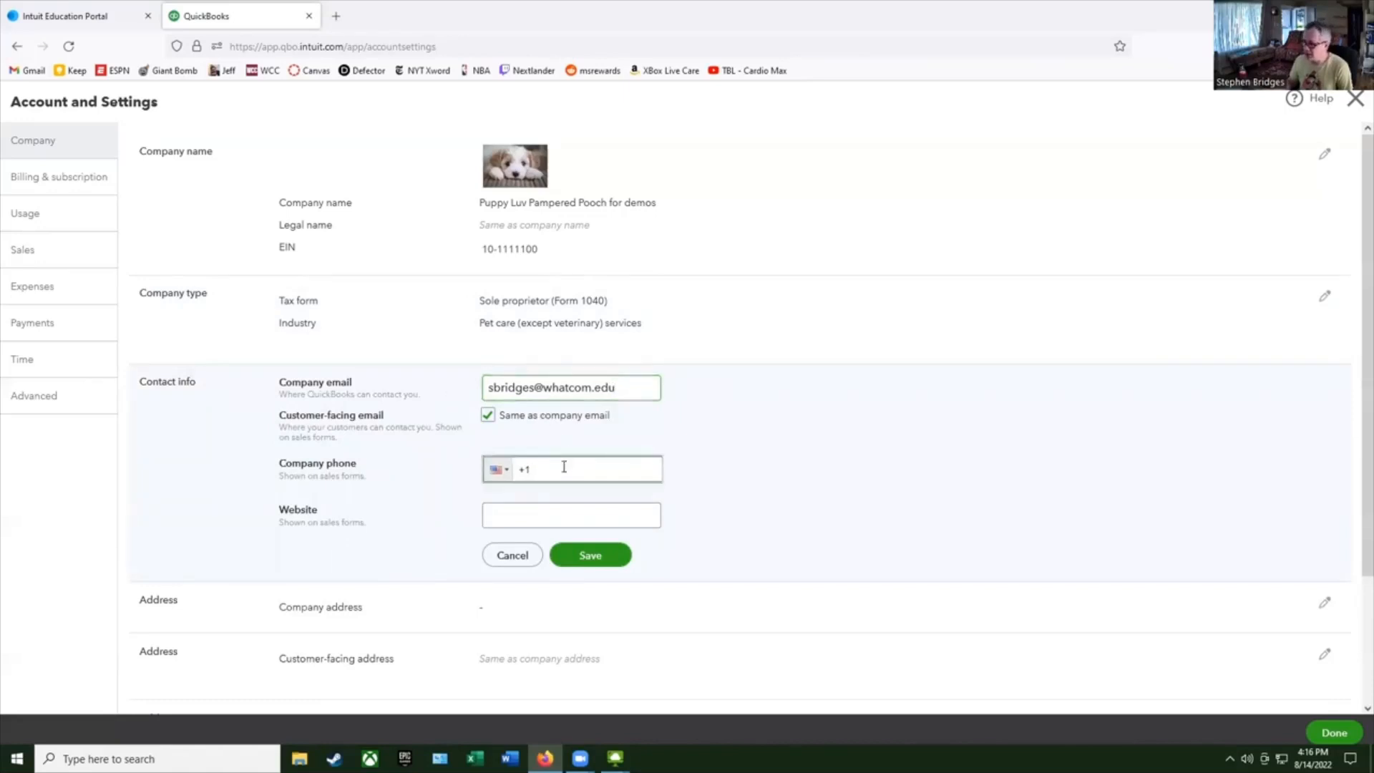
pyautogui.write('310) ')
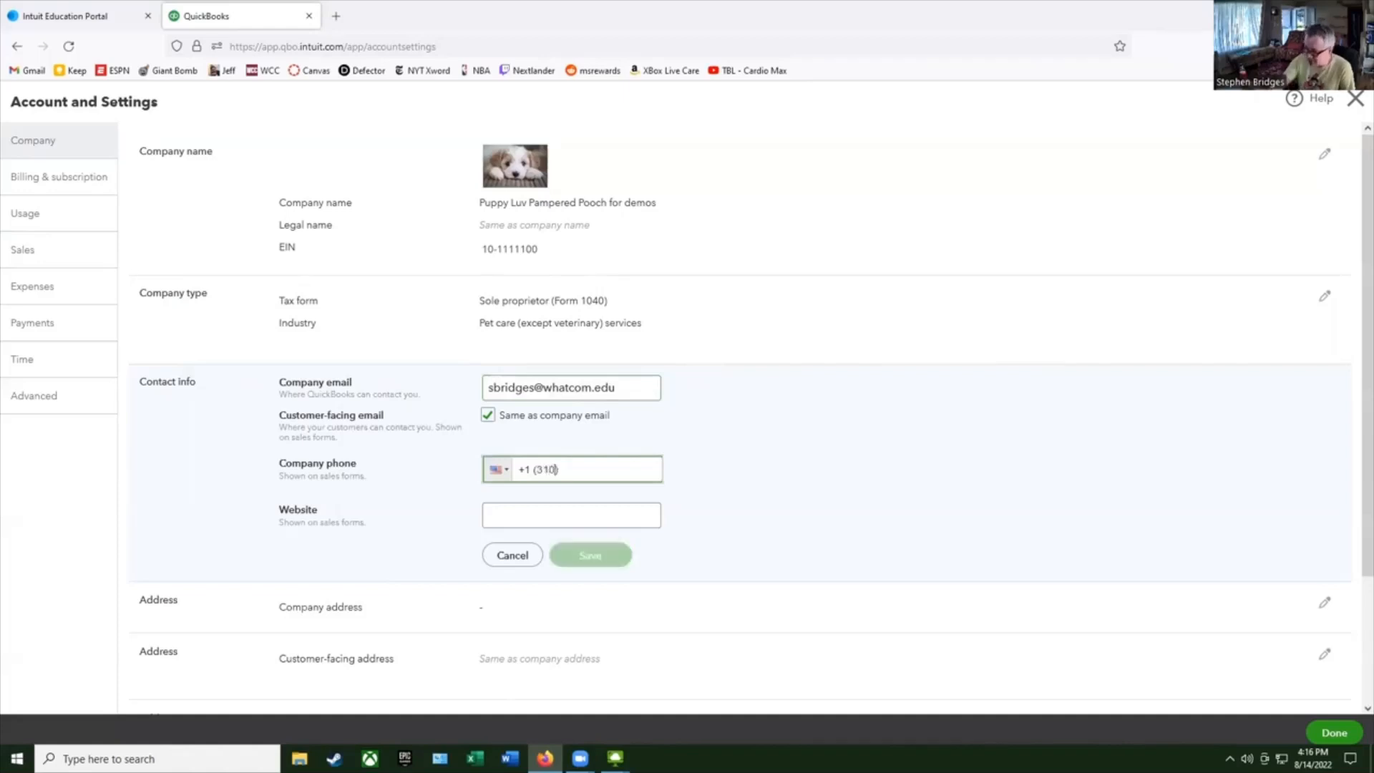
pyautogui.write('555')
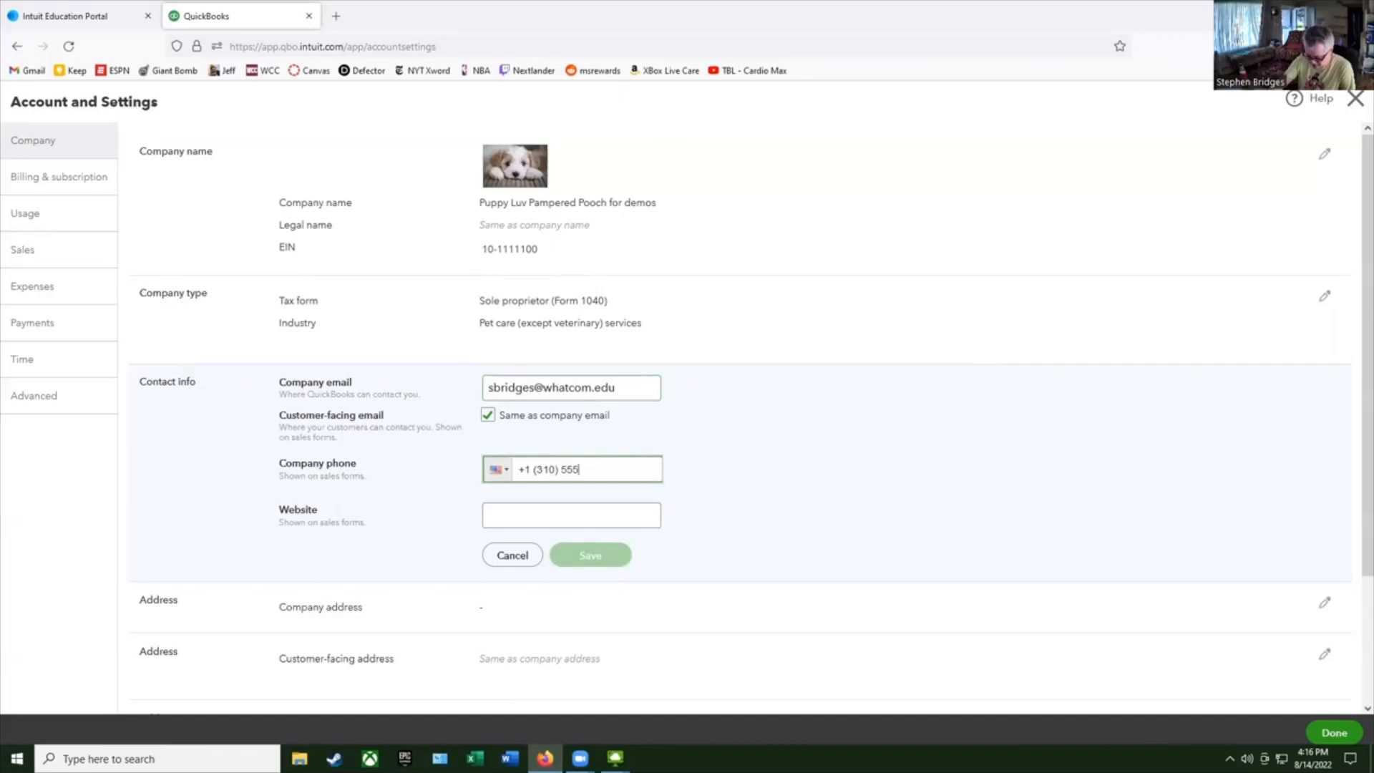
pyautogui.write('-4567')
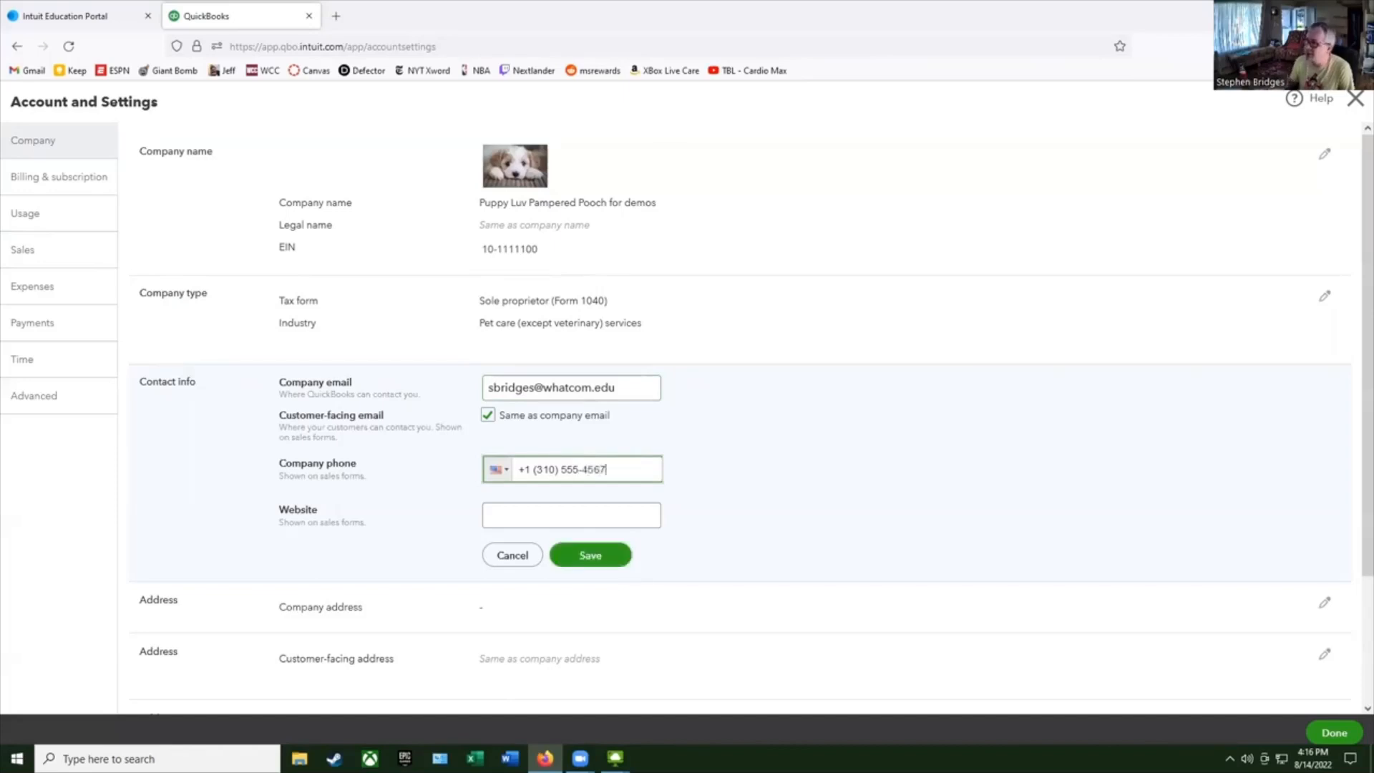
pyautogui.click(559, 521)
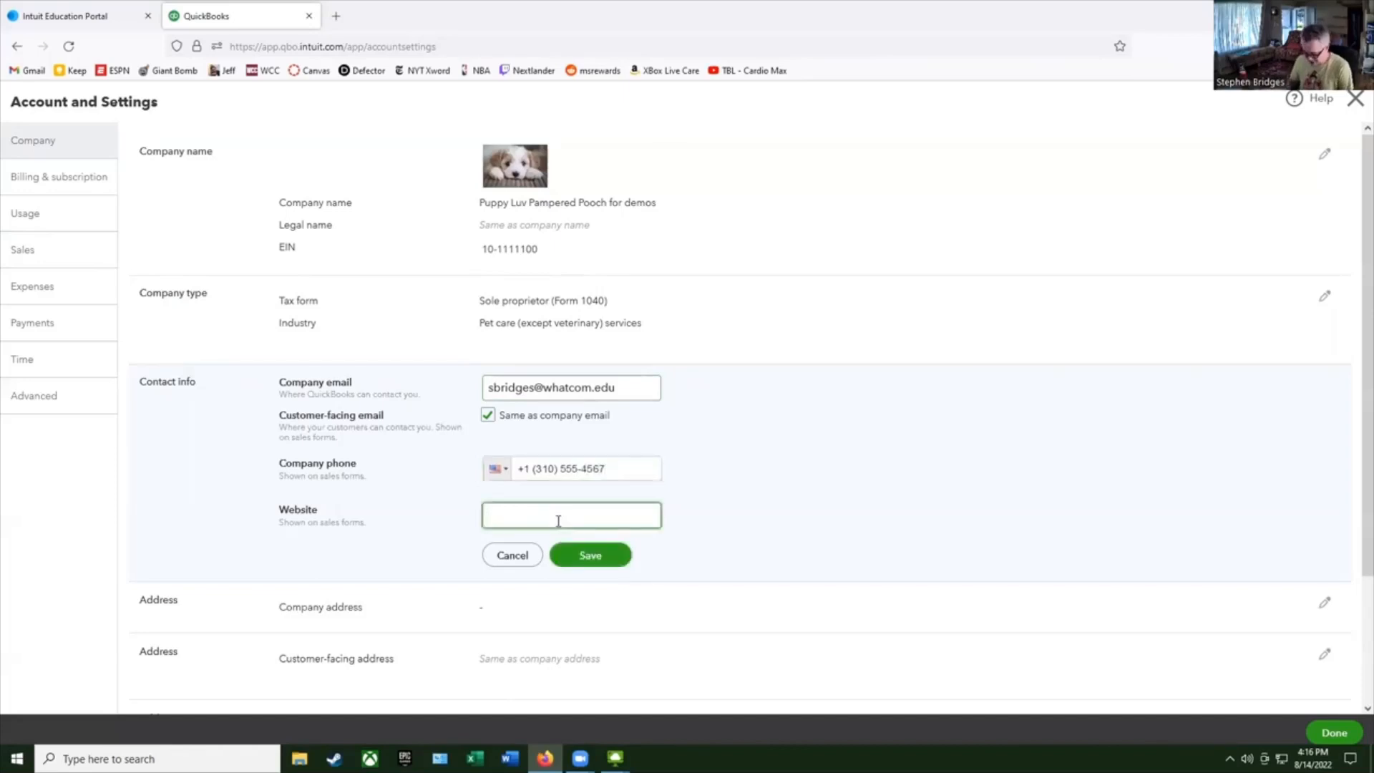
pyautogui.write('ww')
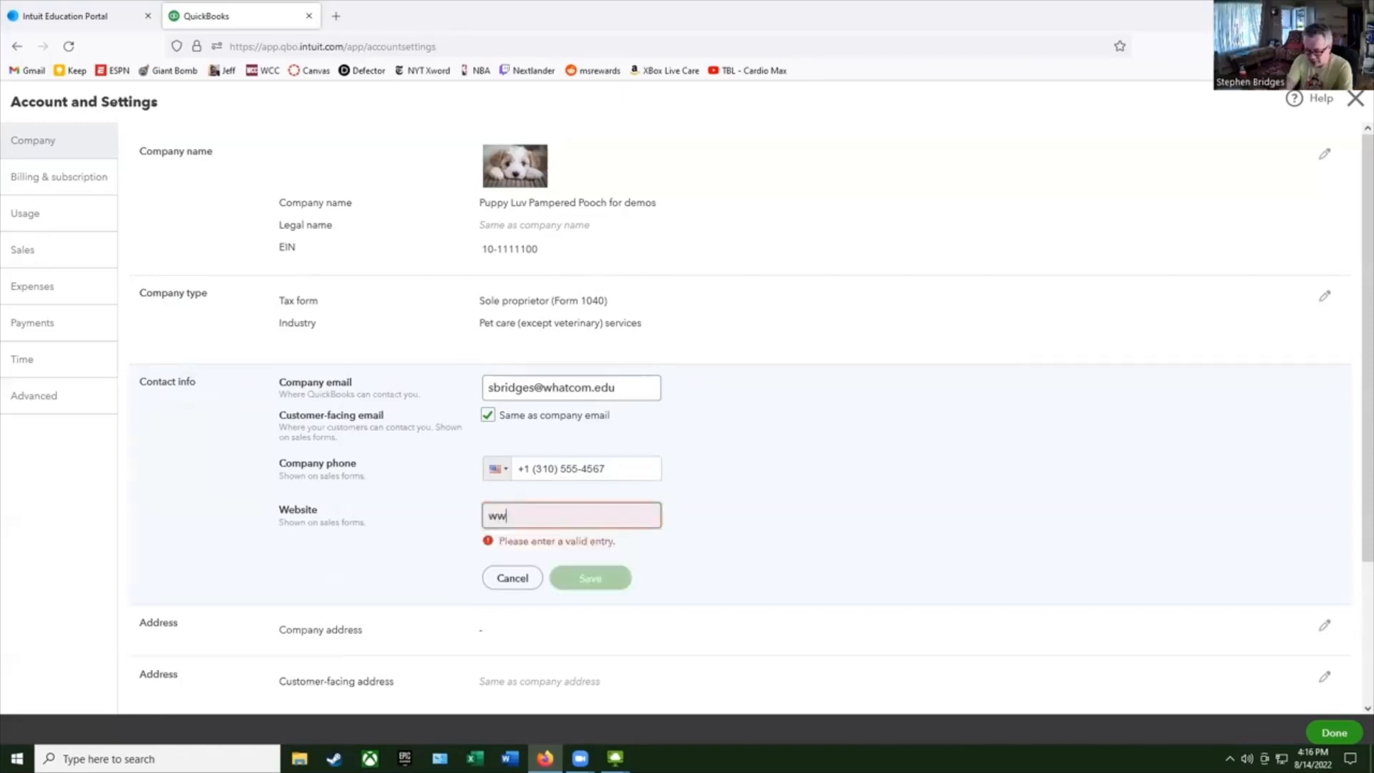
pyautogui.write('w.puppy')
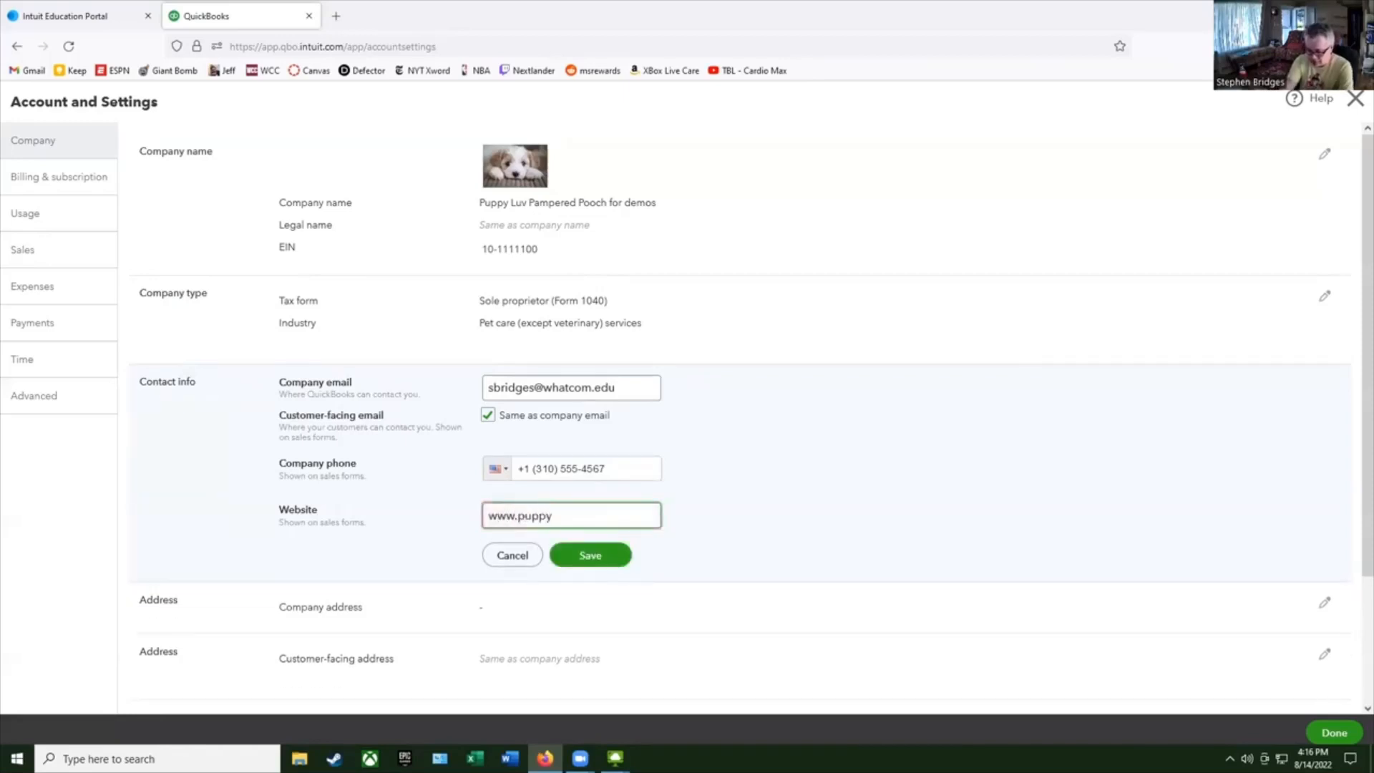
pyautogui.write('luvpamp')
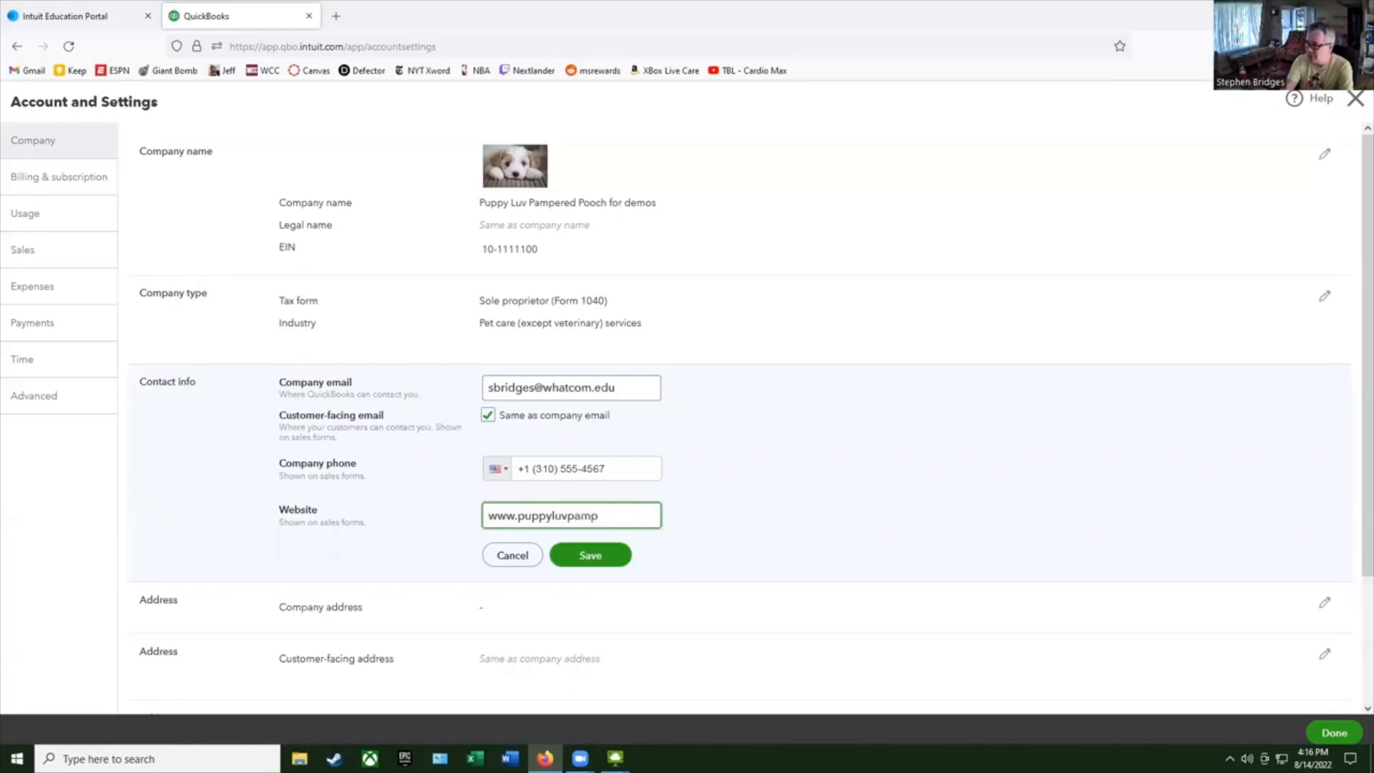
pyautogui.write('eredpooch.net')
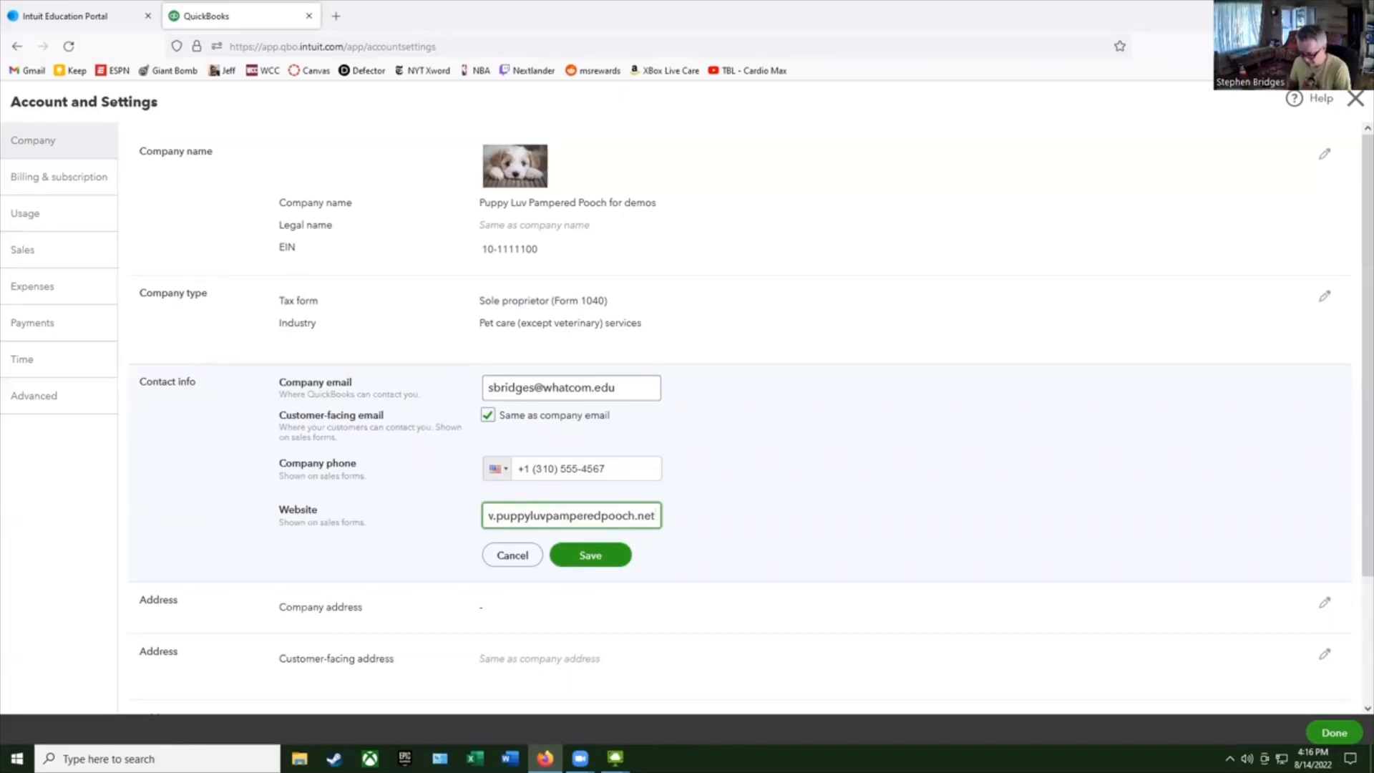
pyautogui.click(582, 567)
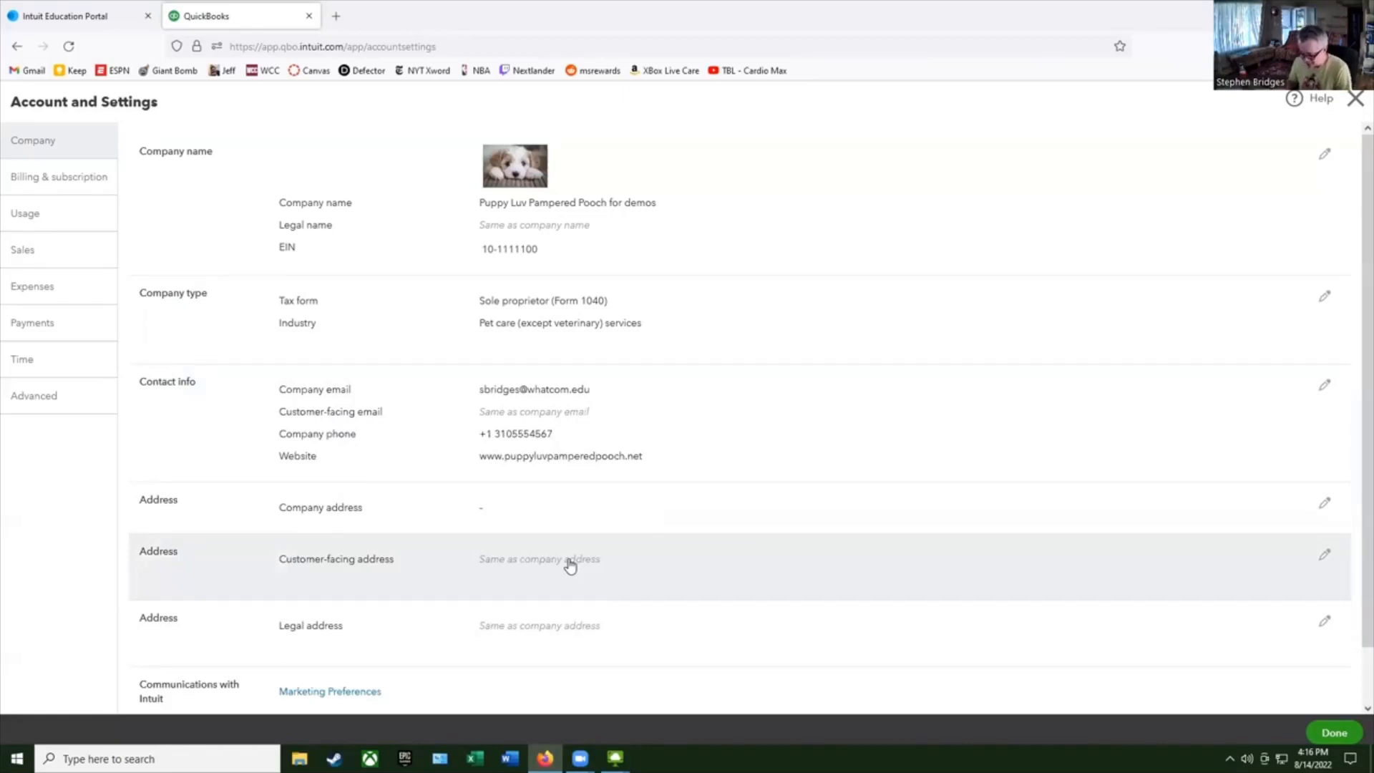
# Step: Search the company address field for the street address with suite number, then choose manual entry
pyautogui.scroll(-2, 571, 566)
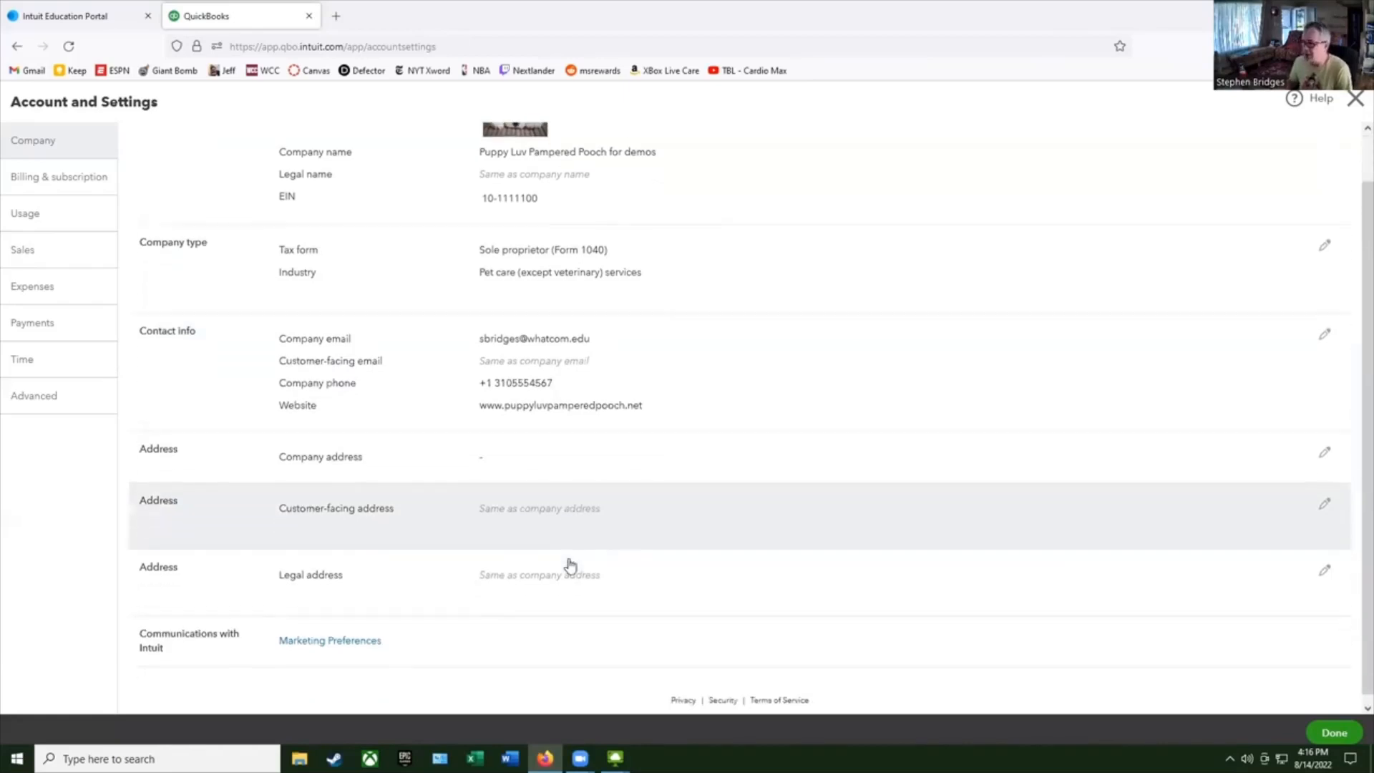
pyautogui.click(1325, 444)
pyautogui.click(554, 473)
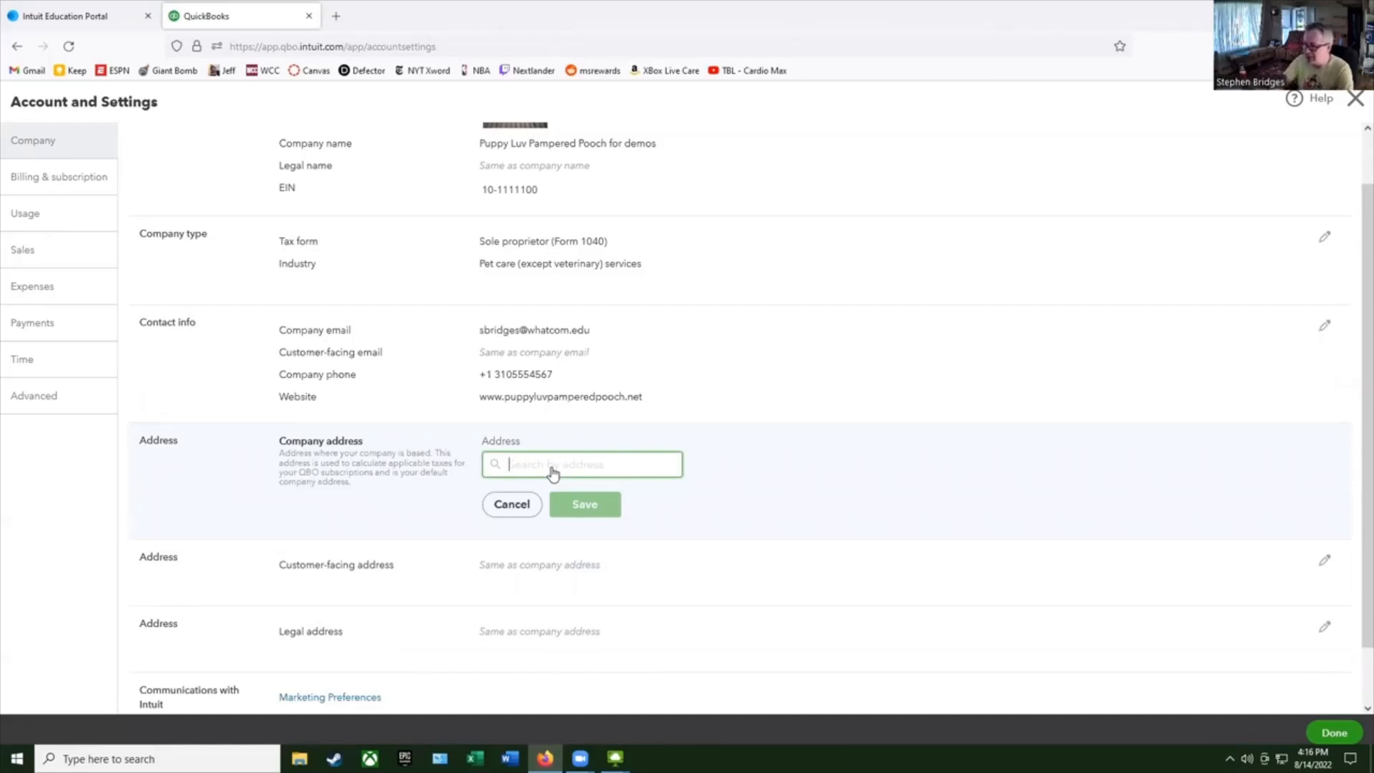
pyautogui.write('101')
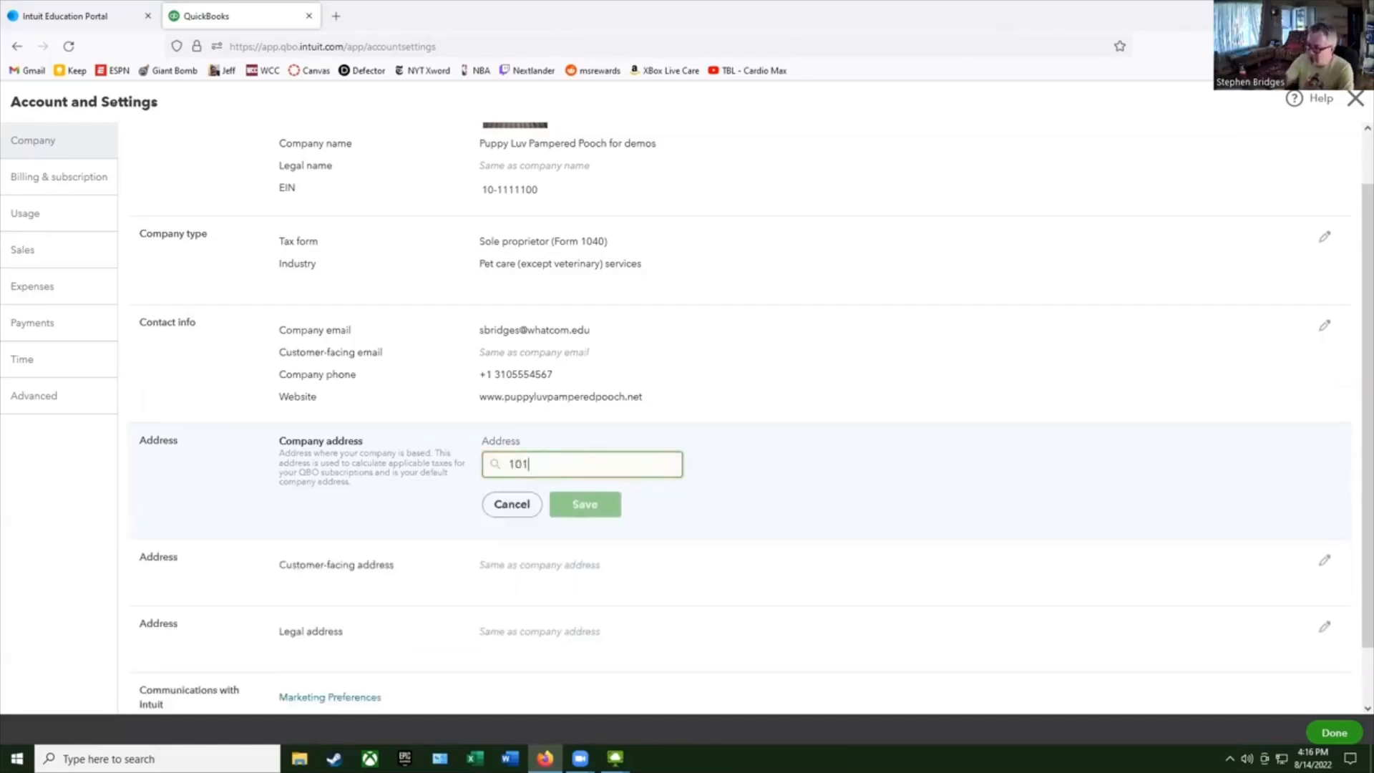
pyautogui.press('BackSpace')
pyautogui.write('4 ')
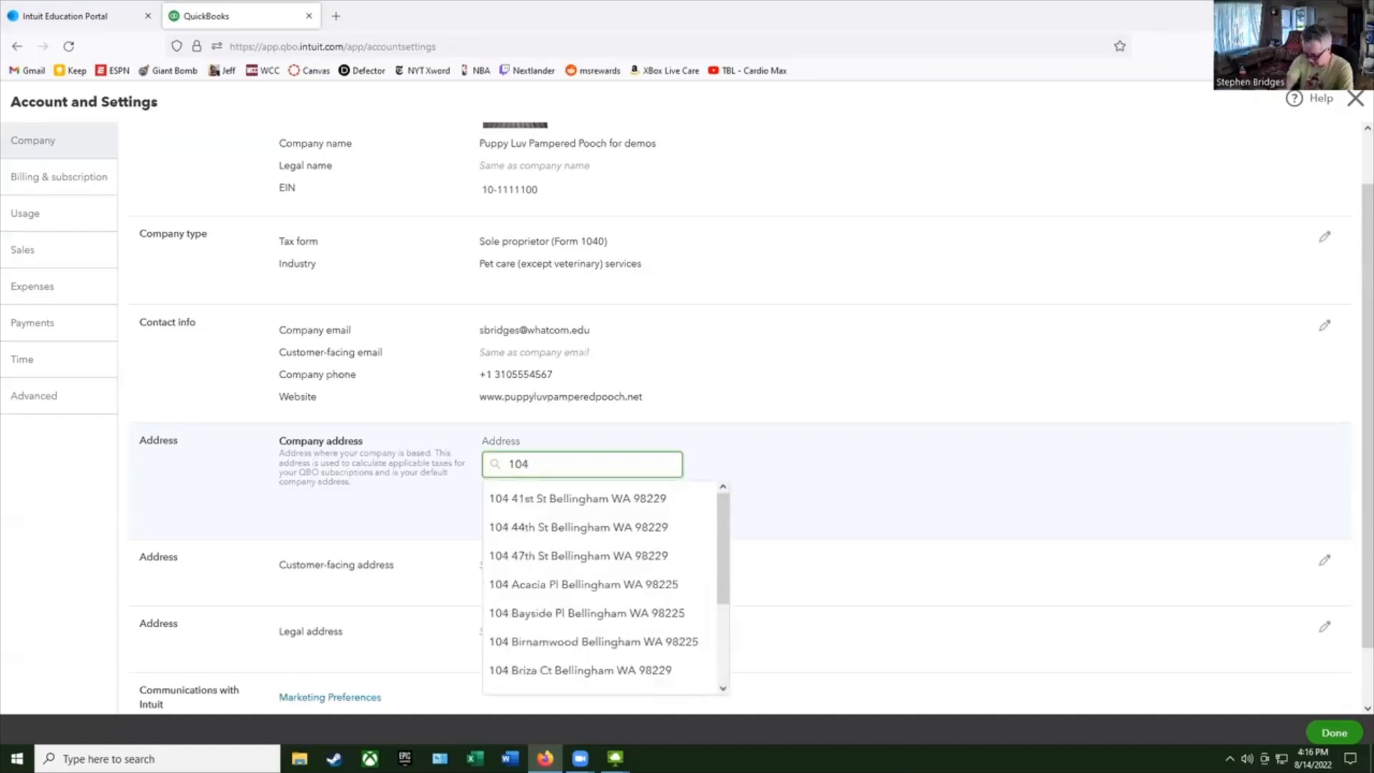
pyautogui.write('main s')
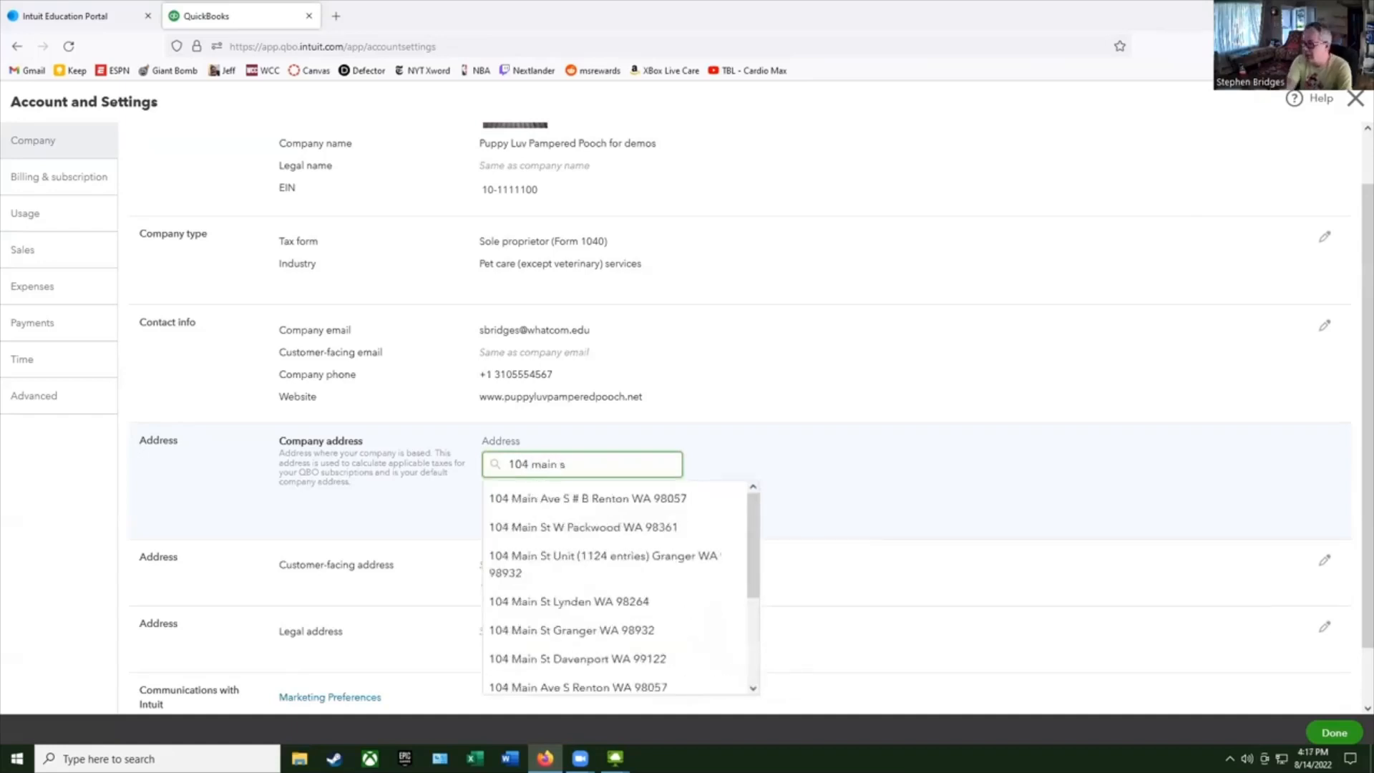
pyautogui.write('treet')
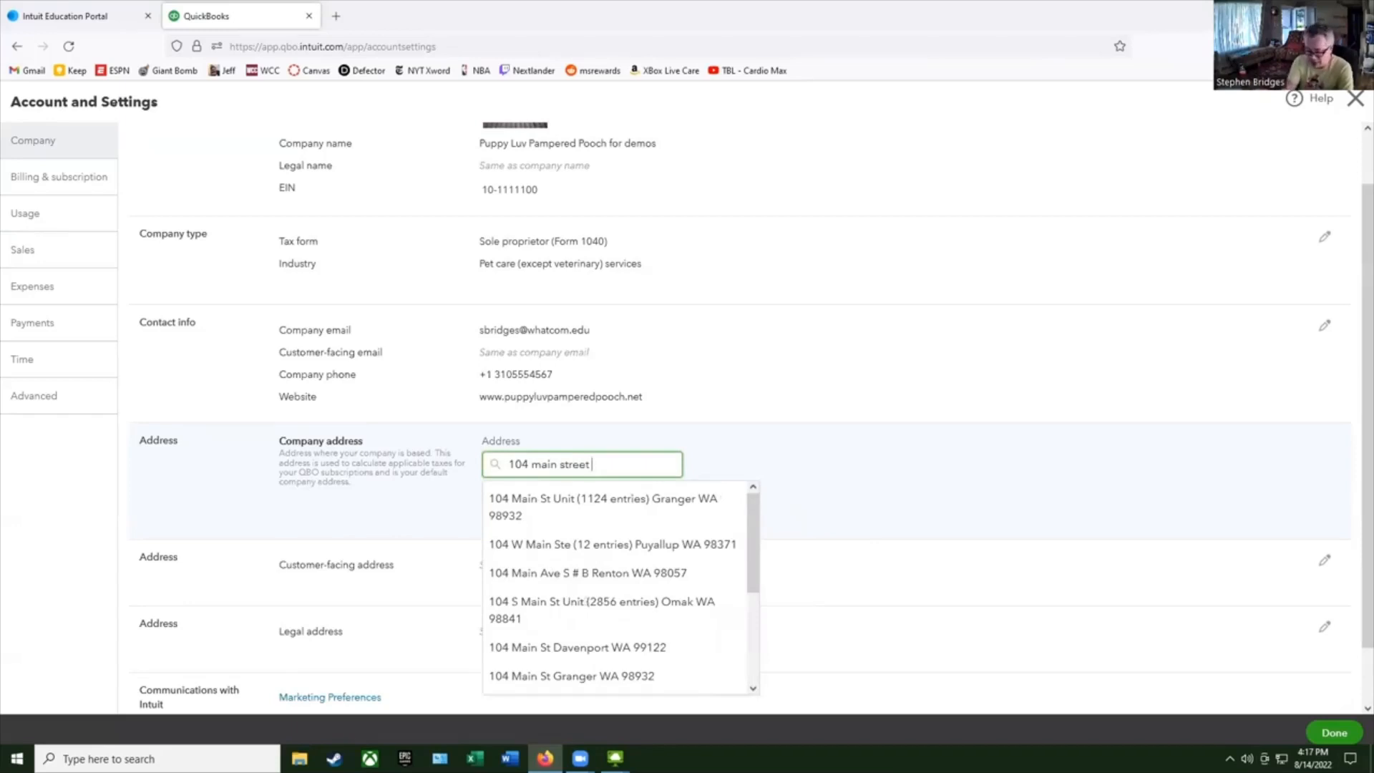
pyautogui.write('#100')
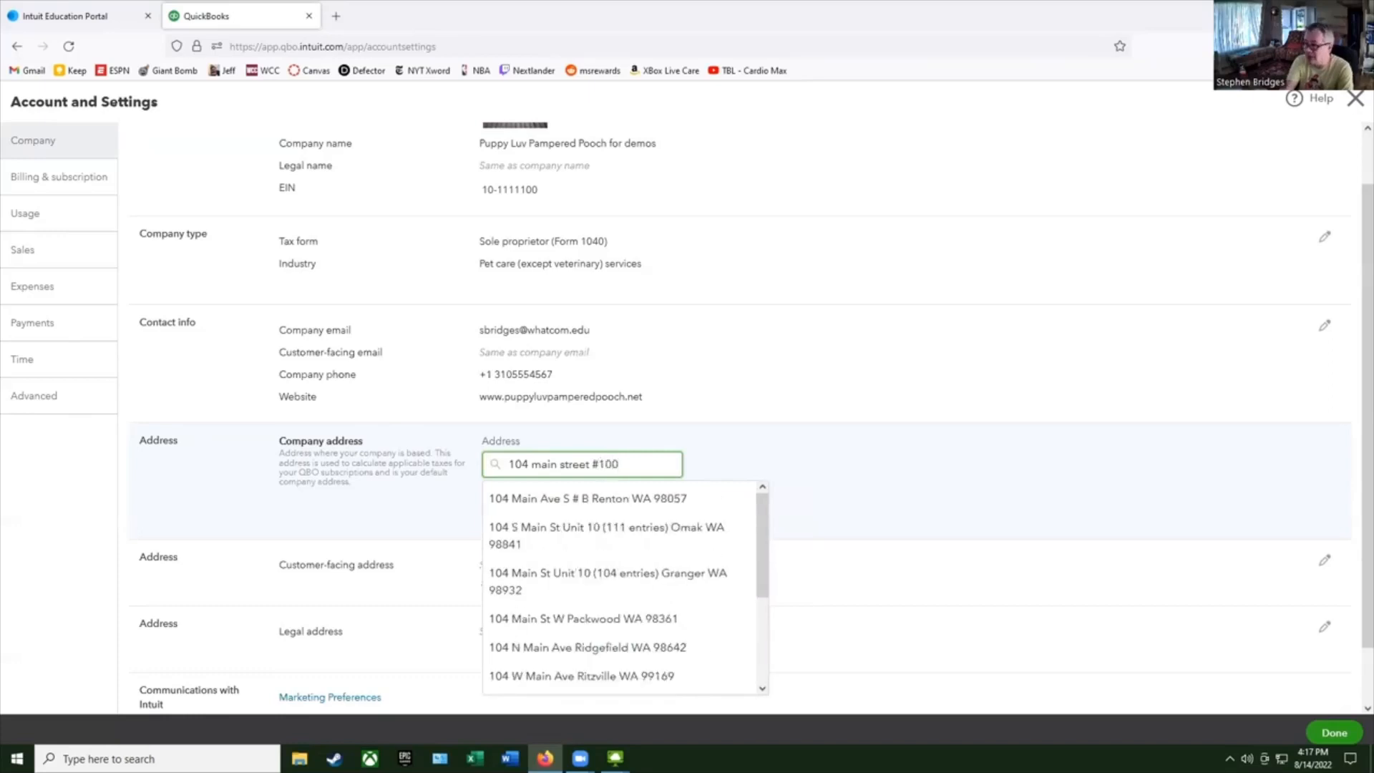
pyautogui.write(' los')
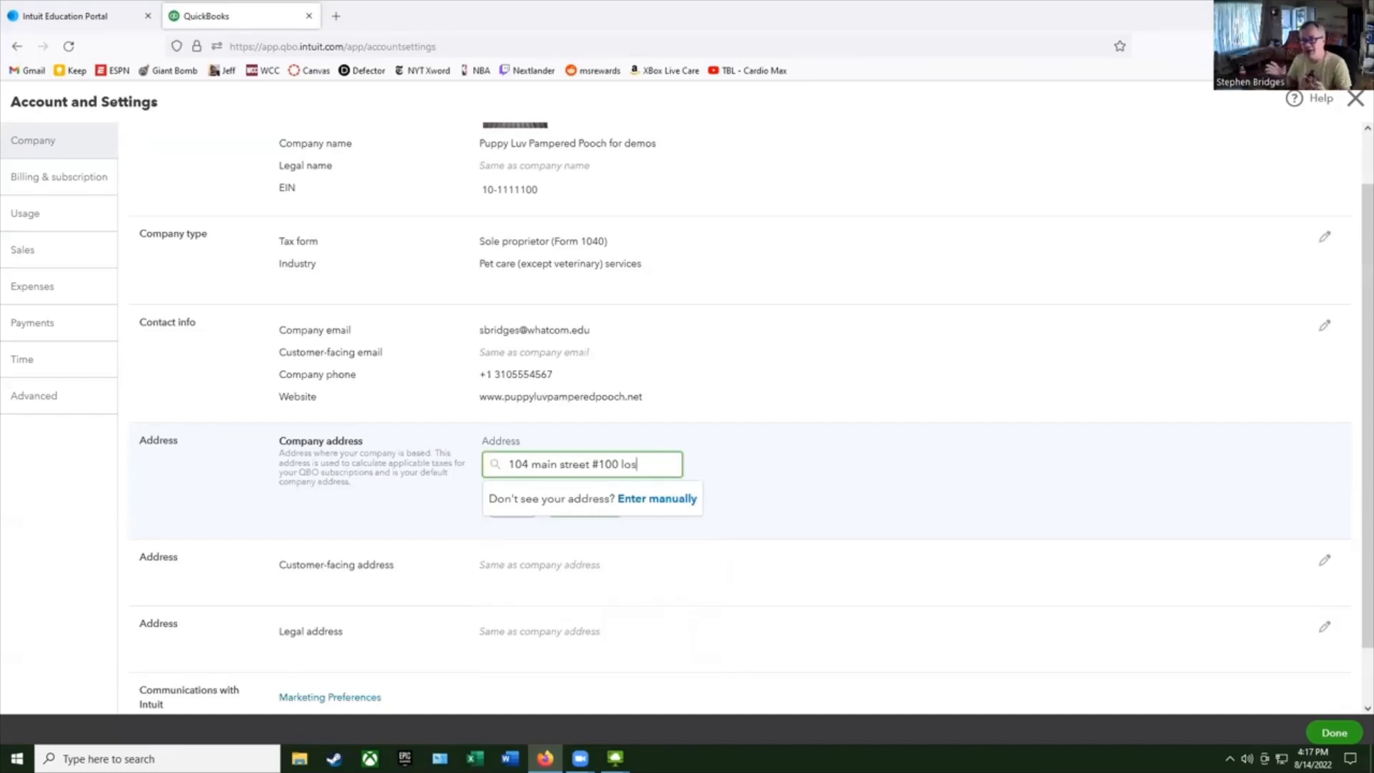
pyautogui.click(687, 505)
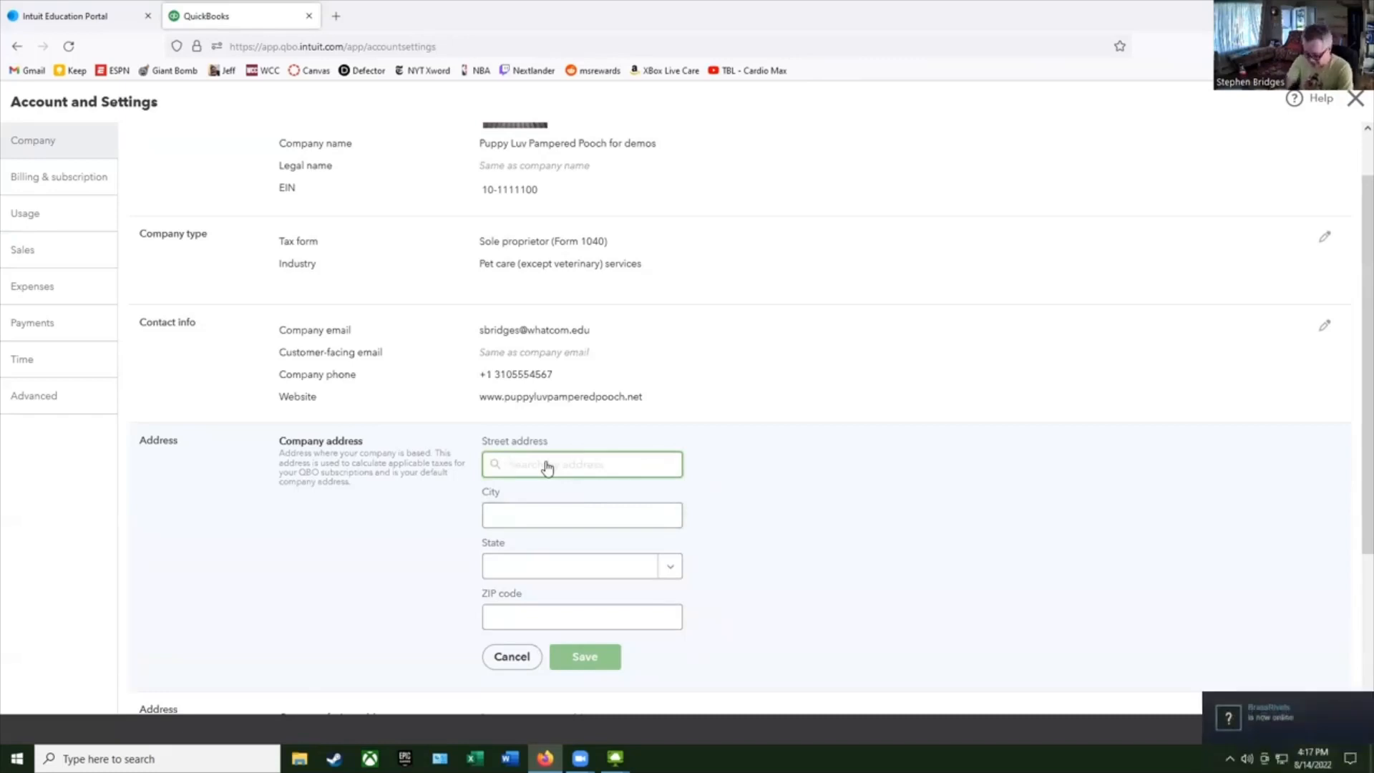
# Step: Enter the street address and the #100 suite number in the manual address fields
pyautogui.write('104 Main')
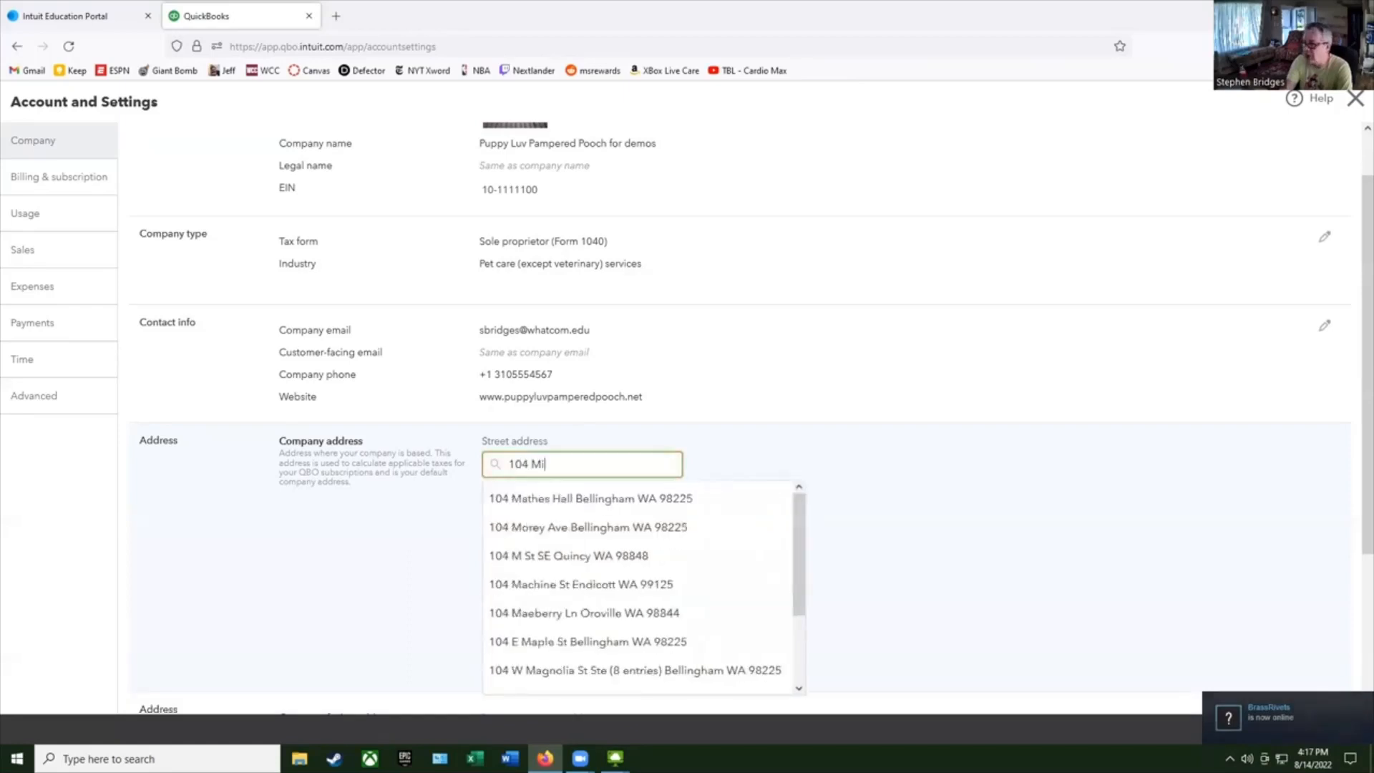
pyautogui.write(' St')
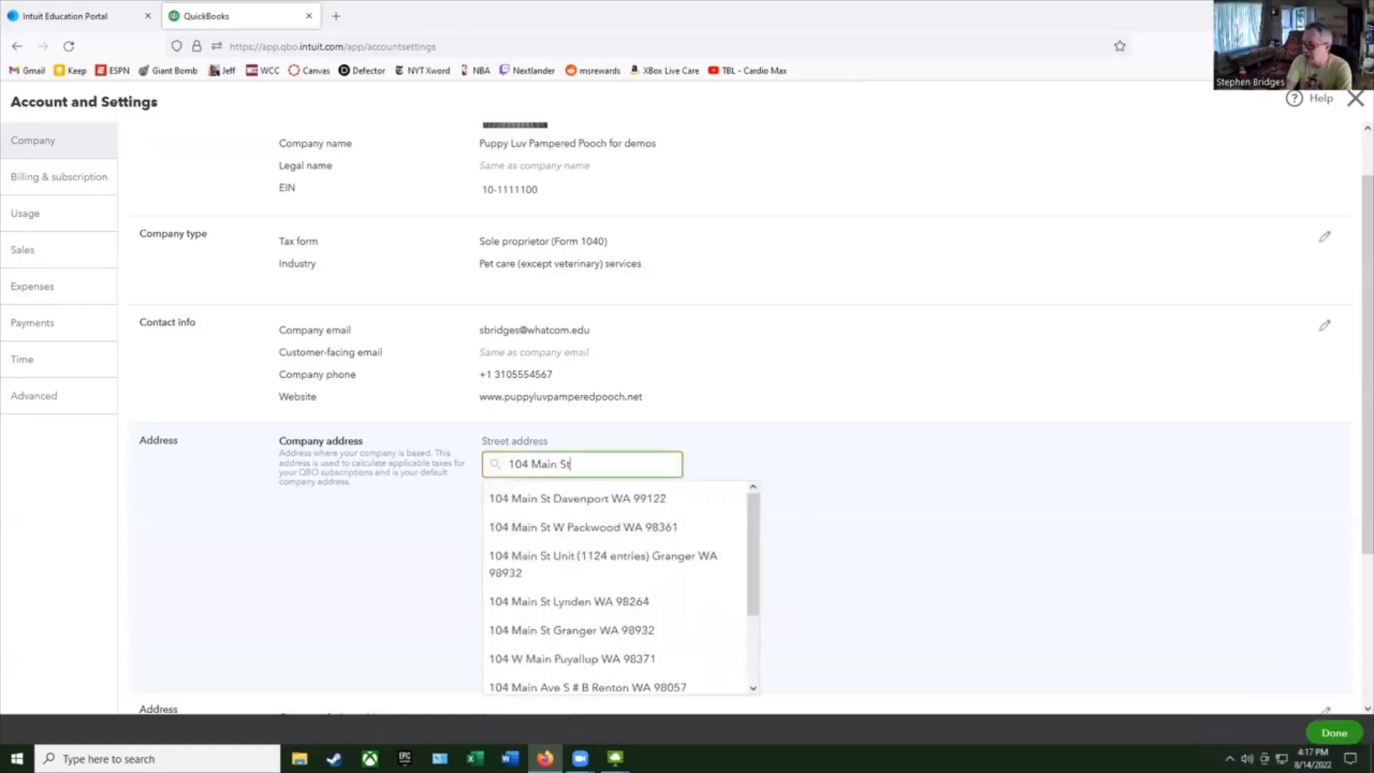
pyautogui.press('Tab')
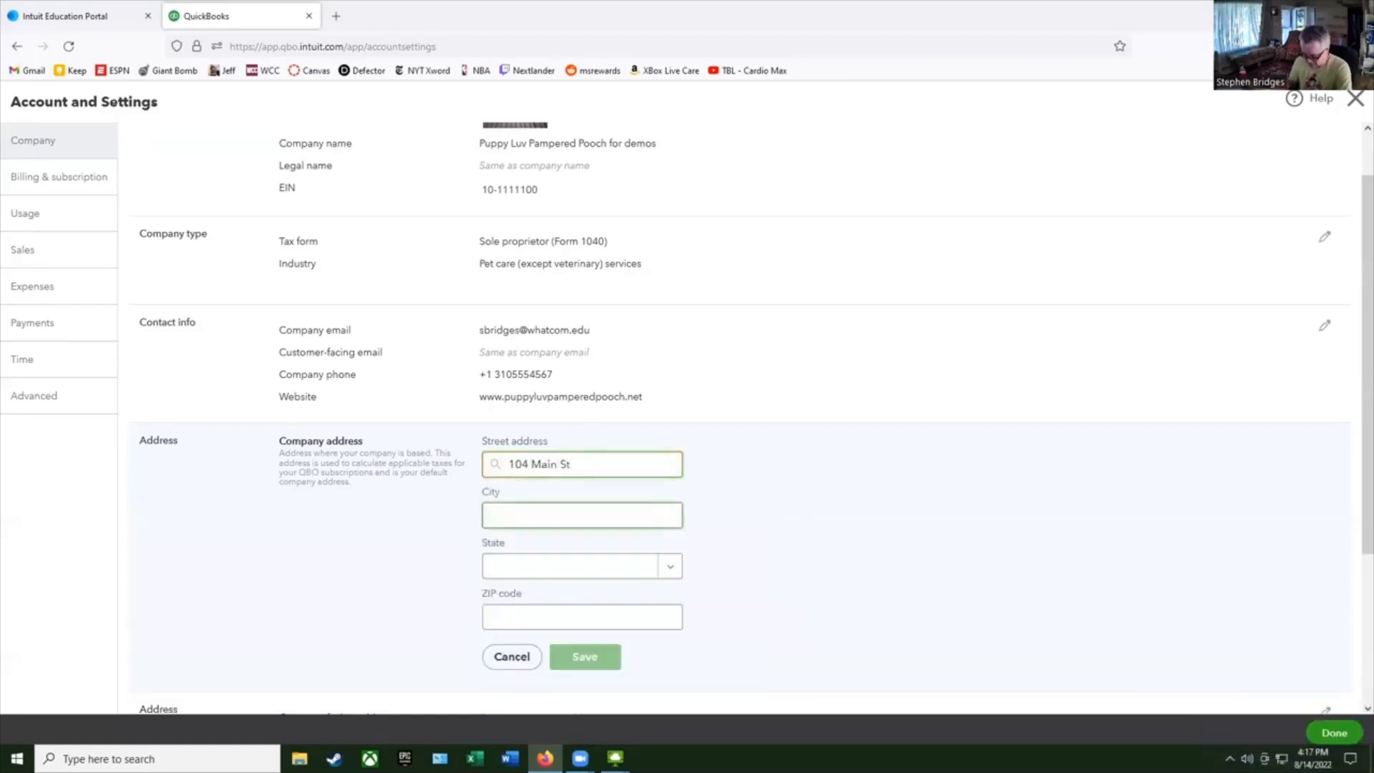
pyautogui.click(627, 466)
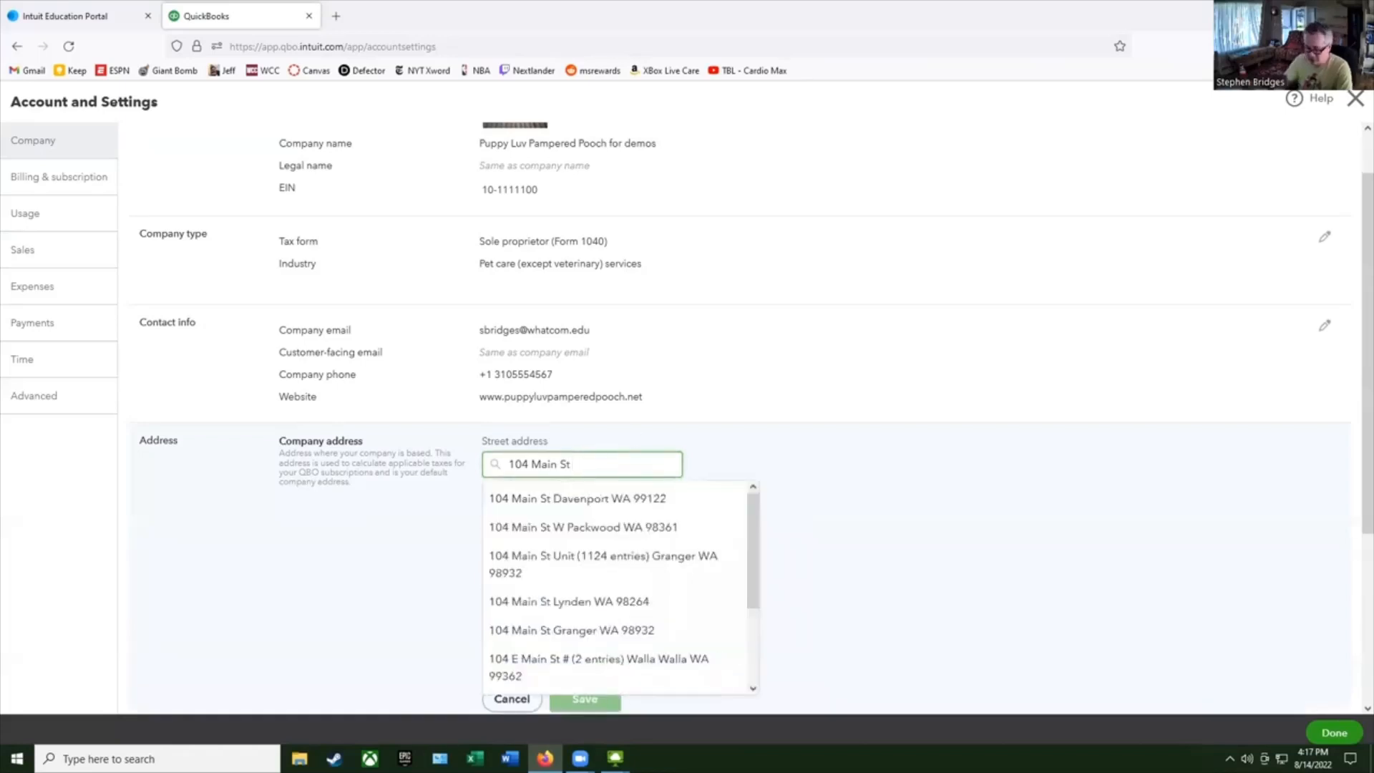
pyautogui.write('#100')
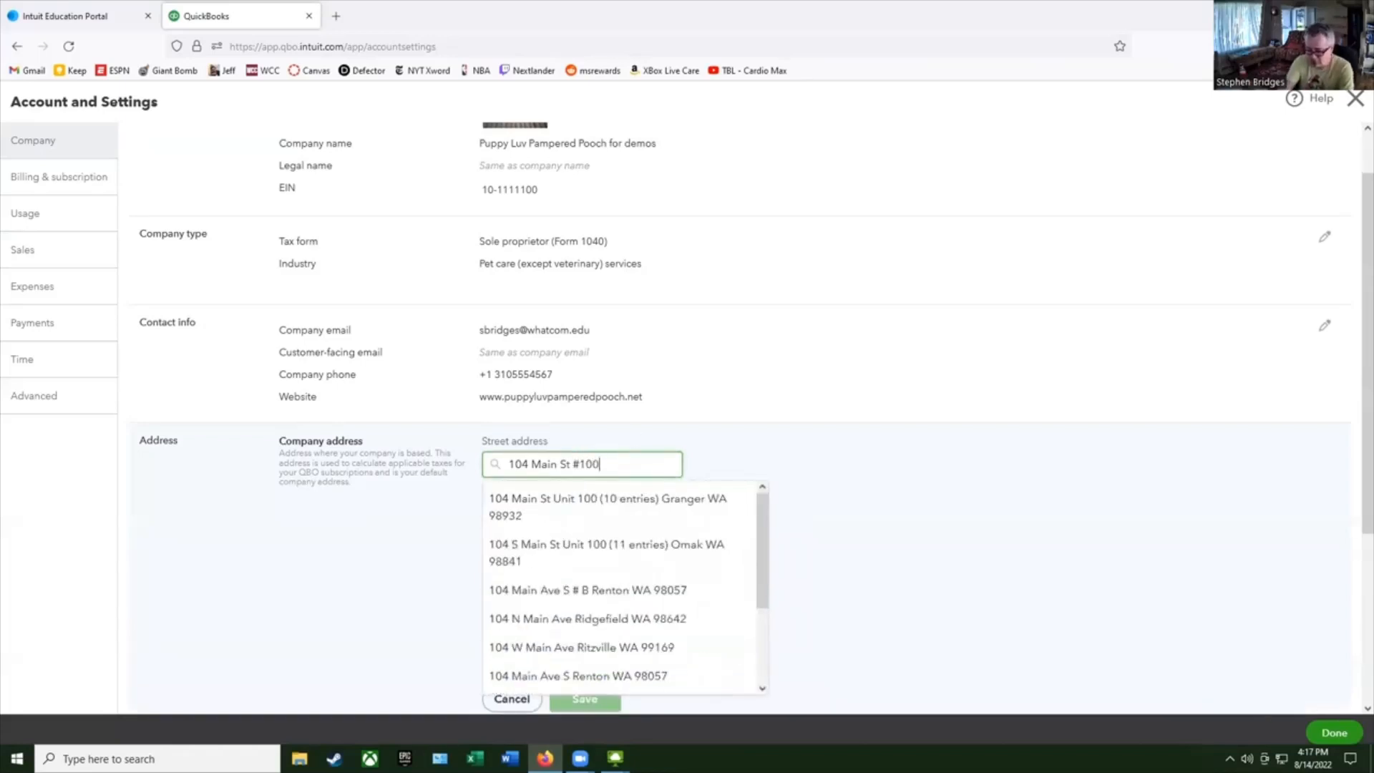
pyautogui.press('Tab')
# Step: Set city Los Angeles, state California and the ZIP code, then save the address
pyautogui.write('Los And')
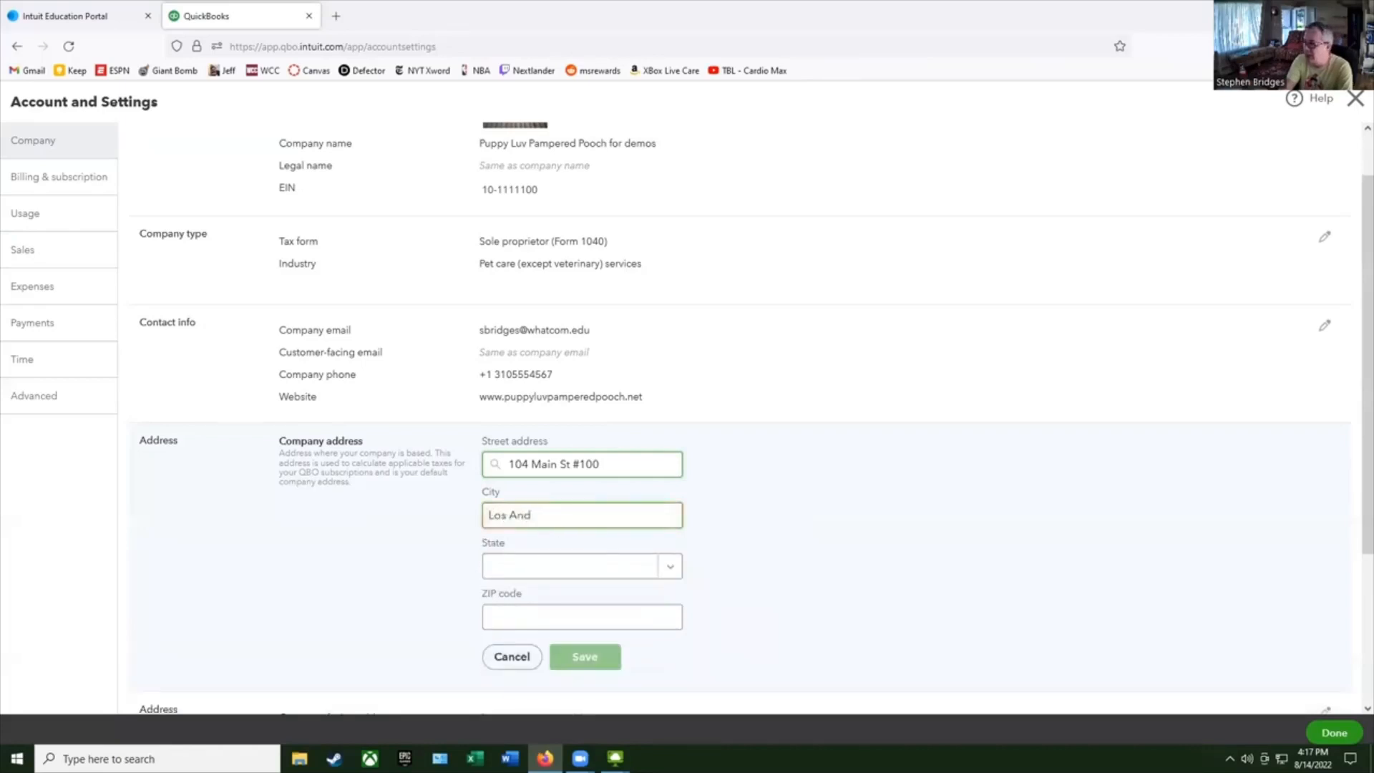
pyautogui.press('BackSpace')
pyautogui.write('geles')
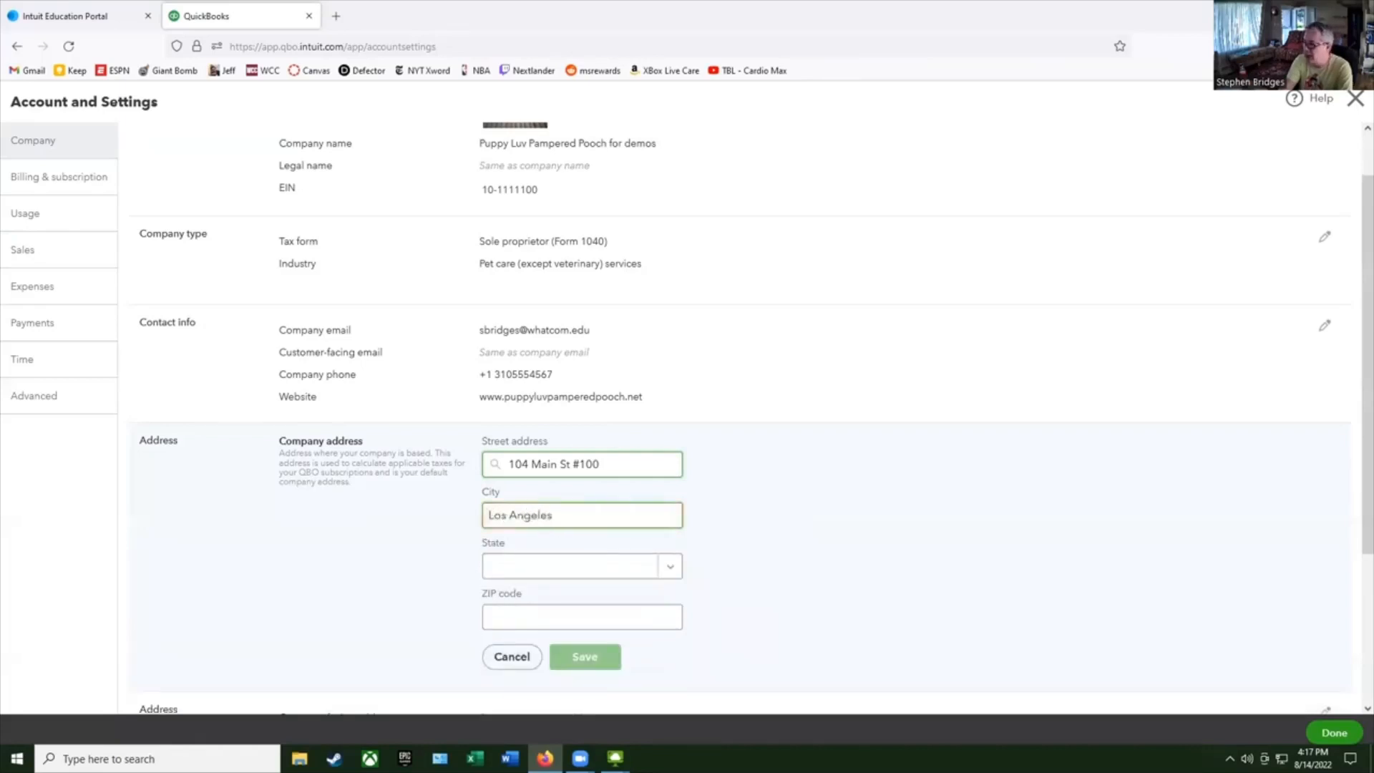
pyautogui.press('Tab')
pyautogui.write('Ca')
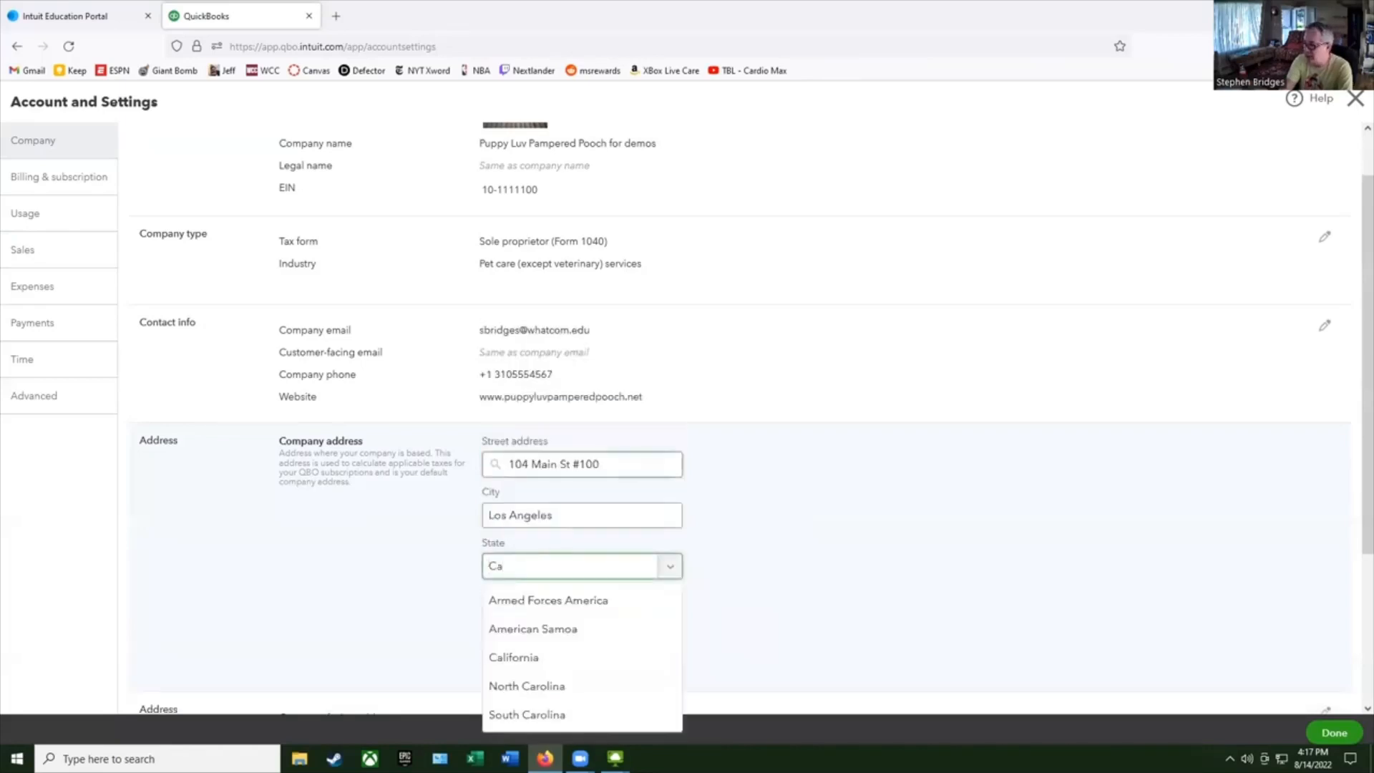
pyautogui.click(544, 656)
pyautogui.click(505, 617)
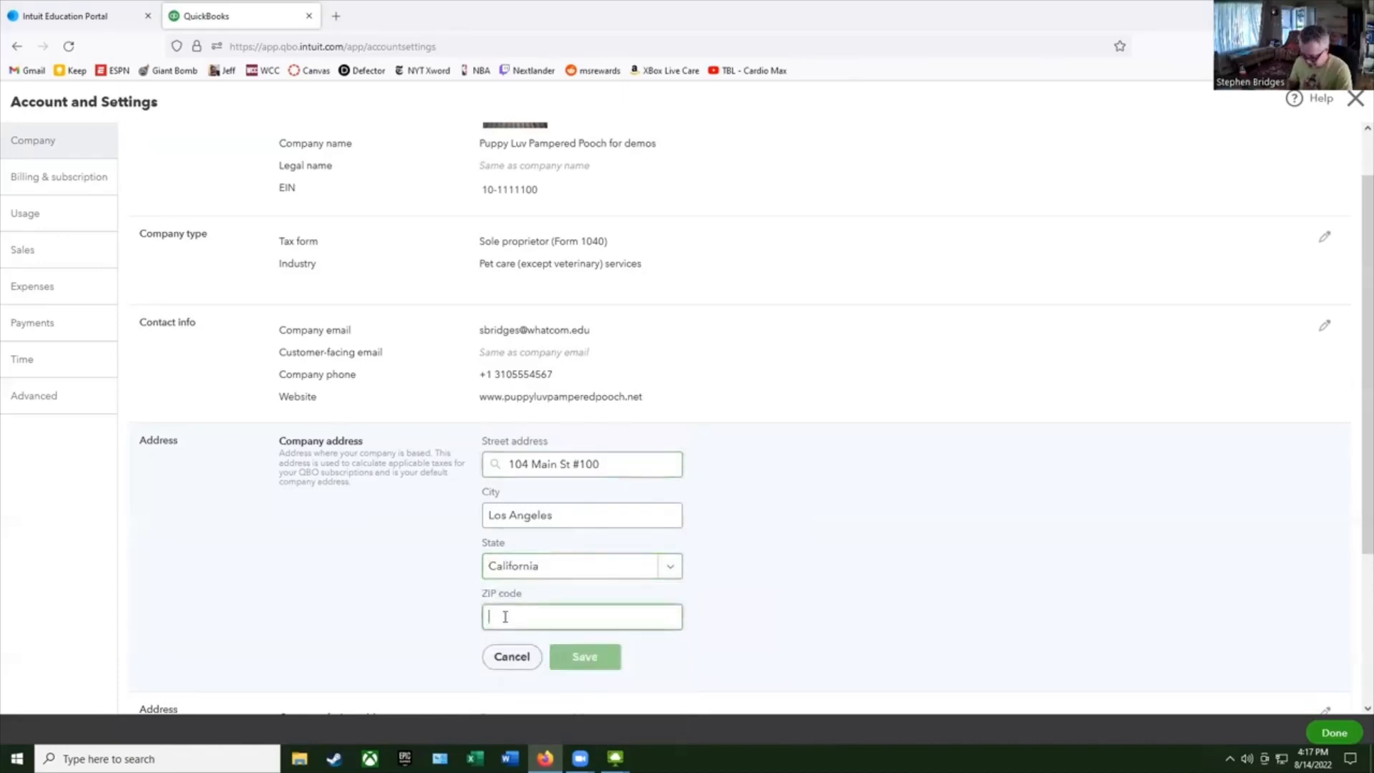
pyautogui.write('90051')
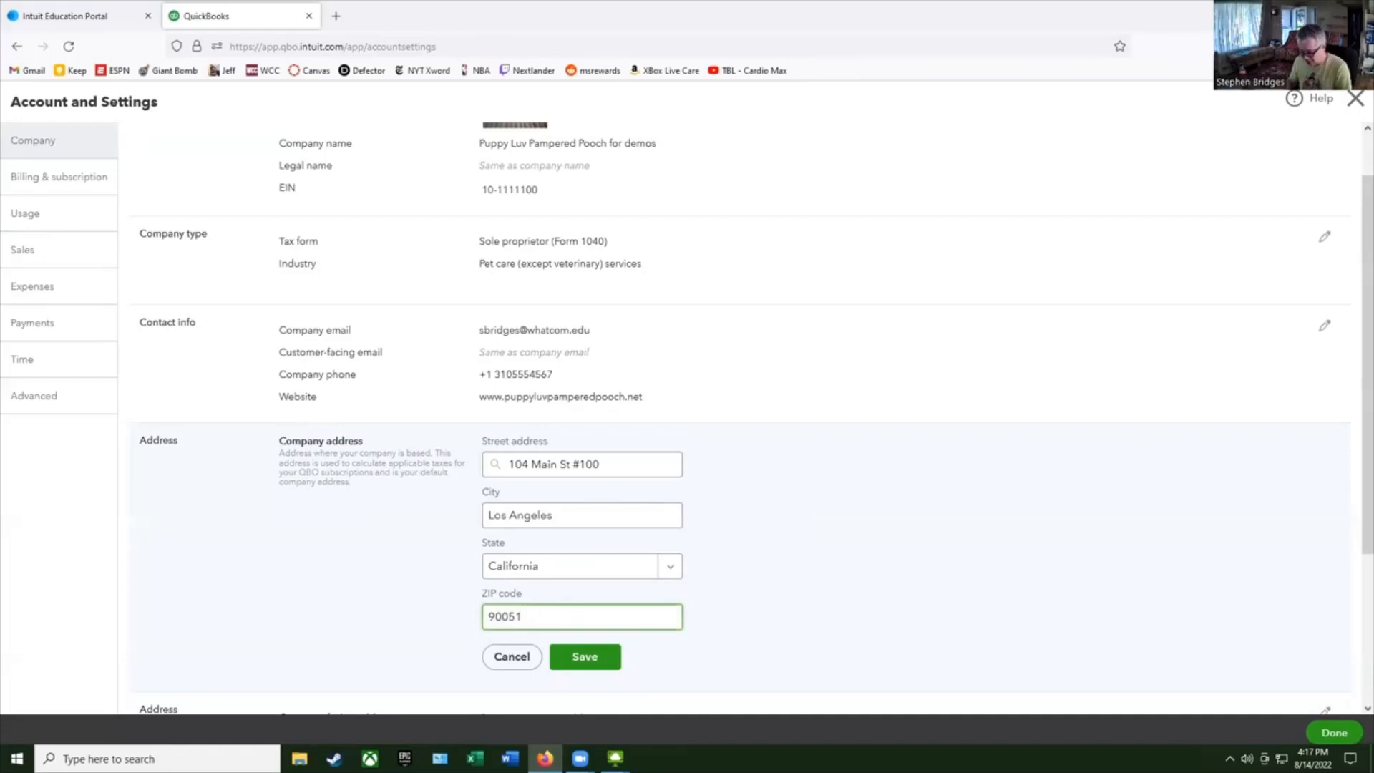
pyautogui.click(581, 666)
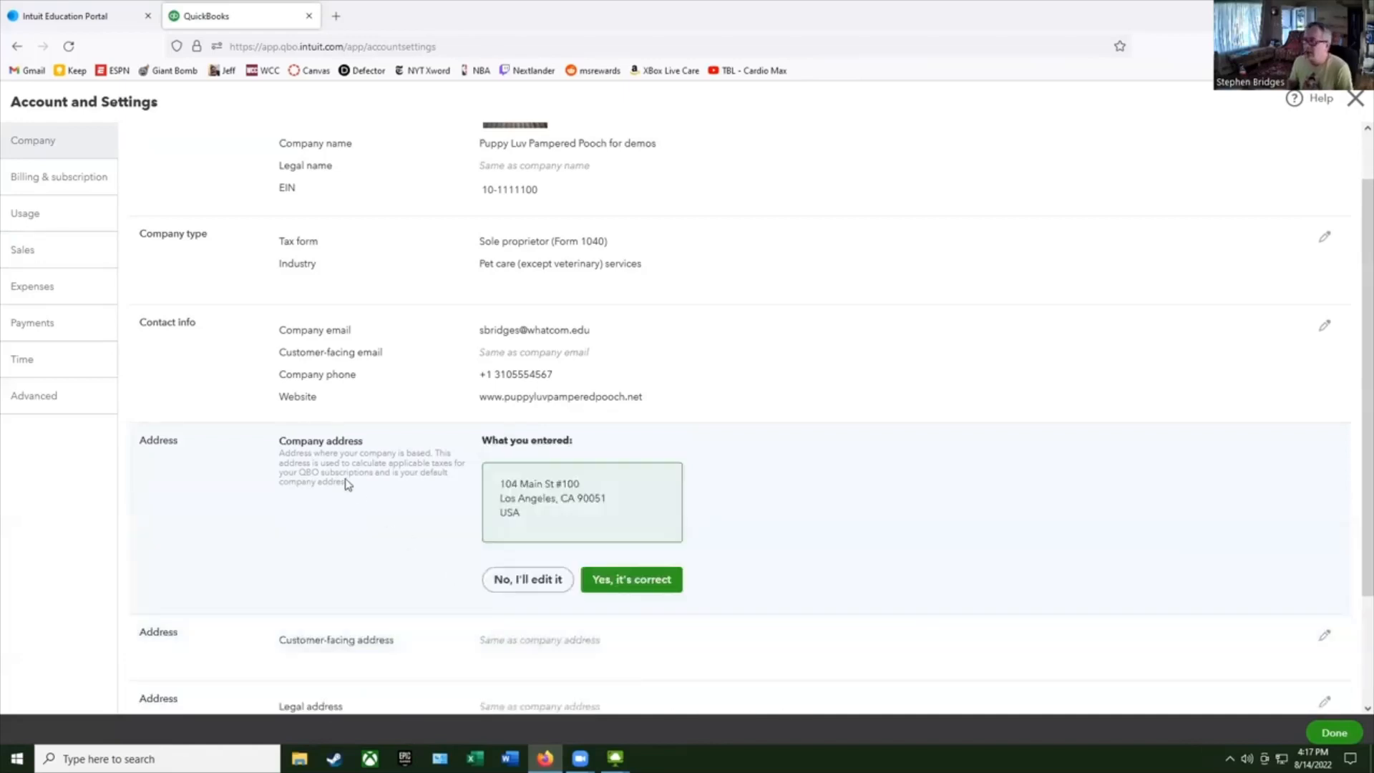
# Step: Leave the customer-facing and legal addresses unchanged, then move to the Advanced settings
pyautogui.scroll(-2, 347, 485)
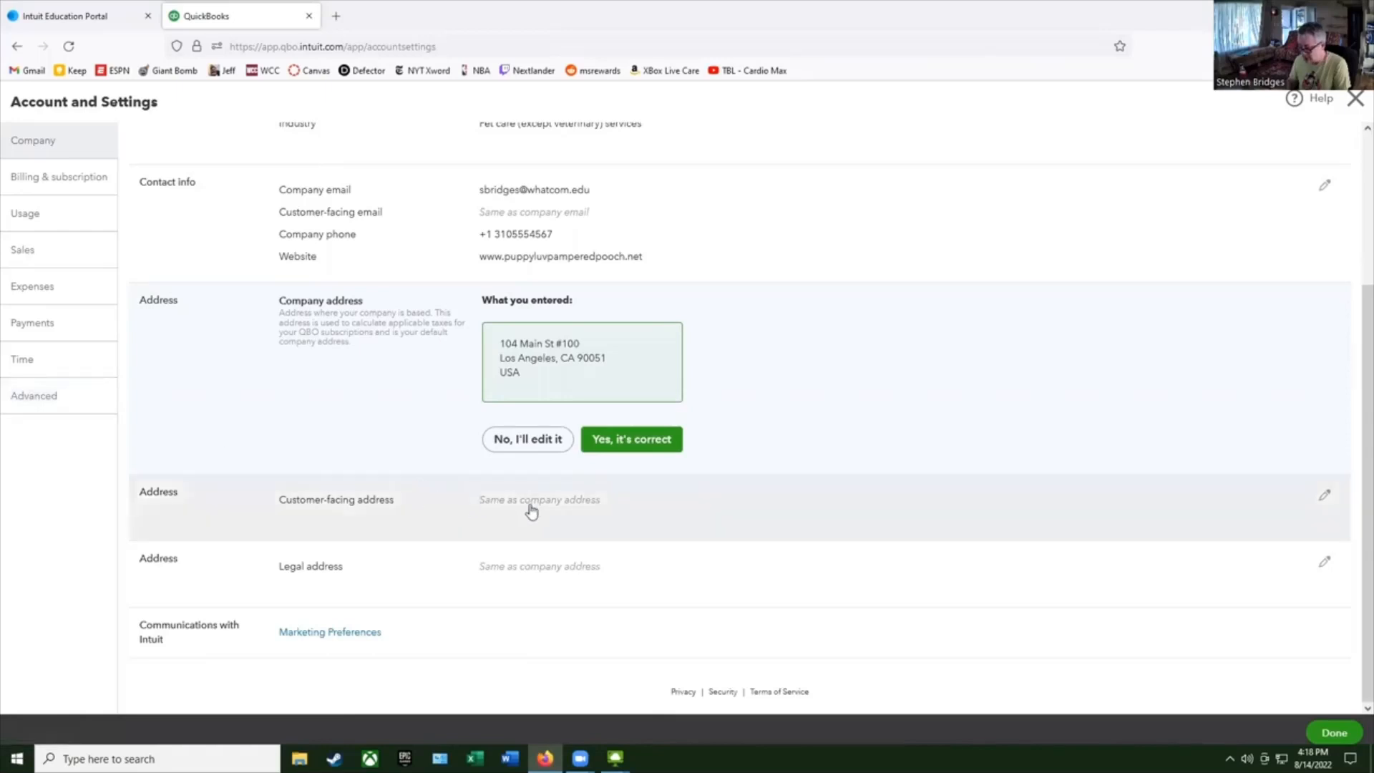
pyautogui.click(530, 509)
pyautogui.click(519, 548)
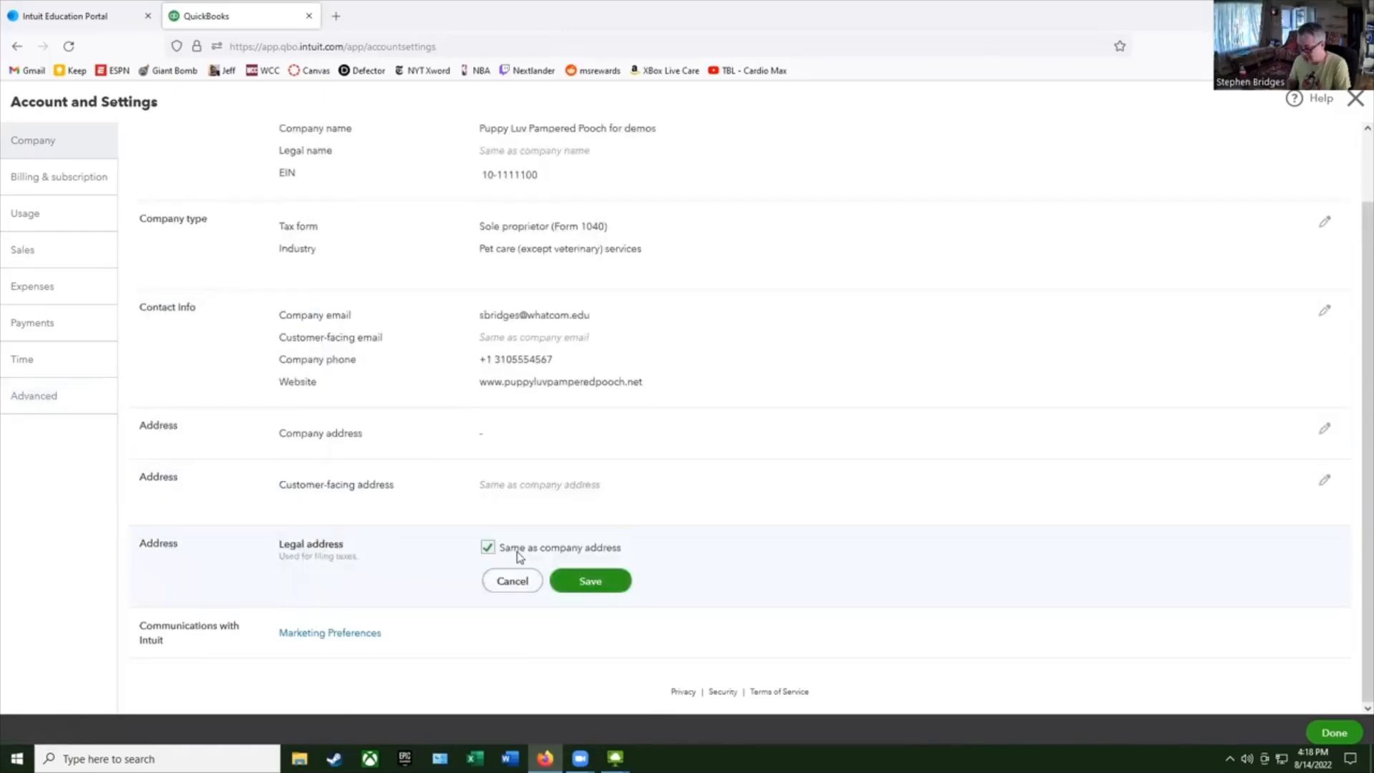
pyautogui.click(522, 580)
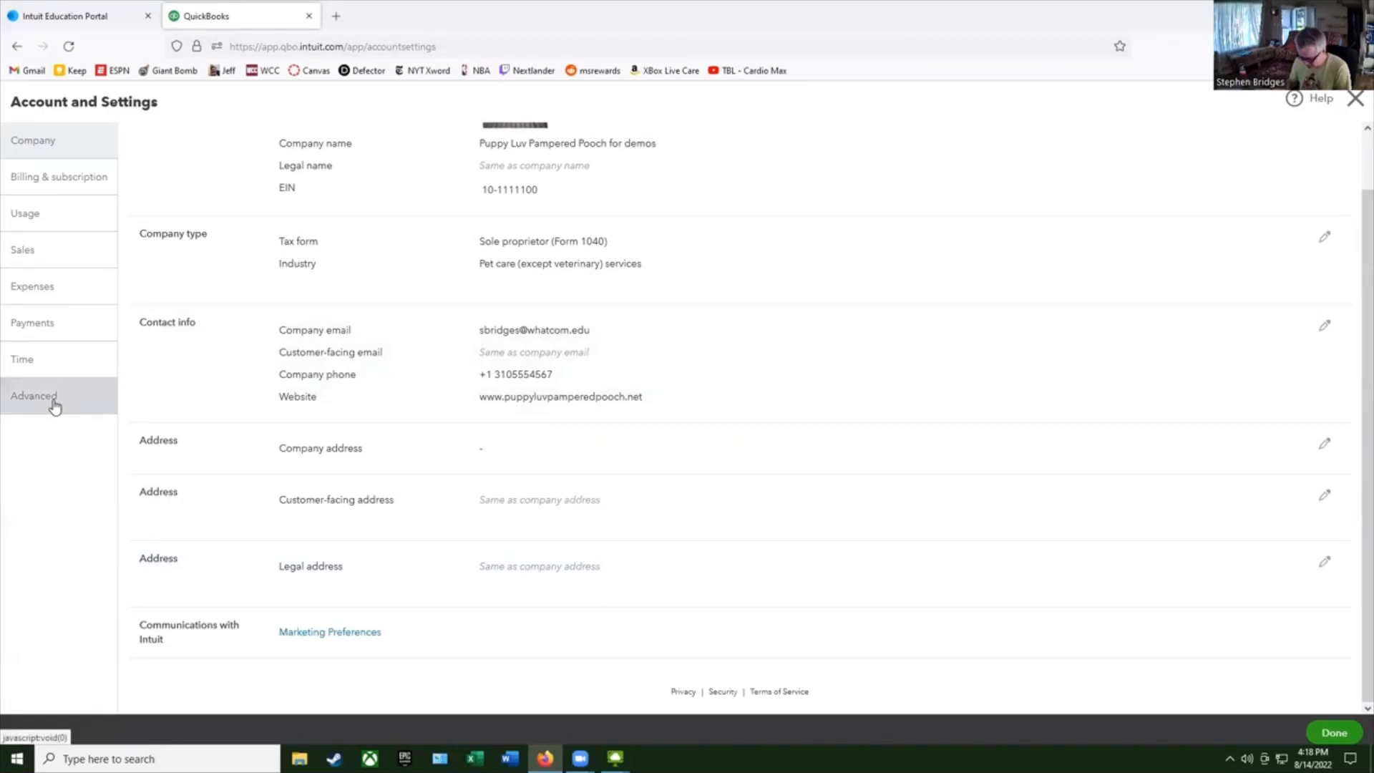
pyautogui.click(55, 406)
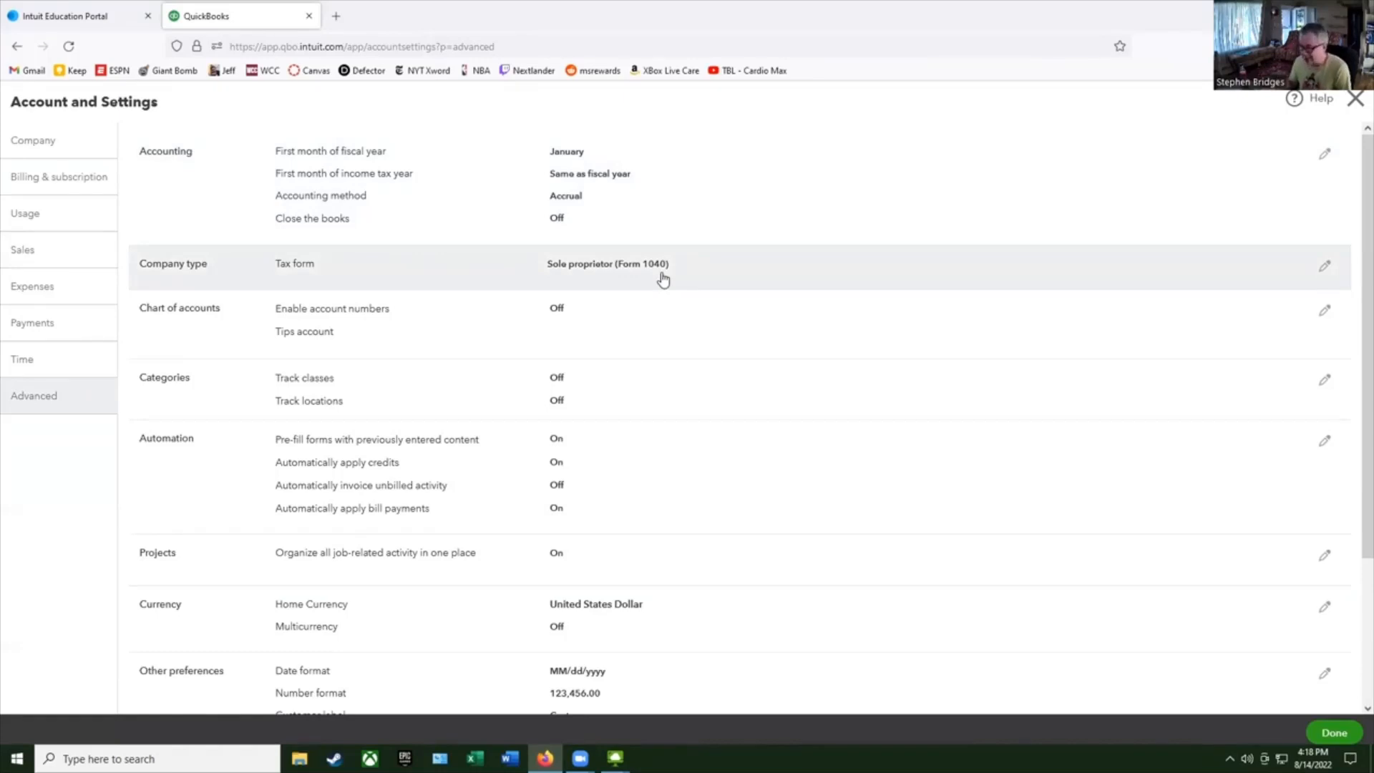
# Step: Change the Customer label in Other preferences to Clients and save
pyautogui.scroll(-3, 690, 374)
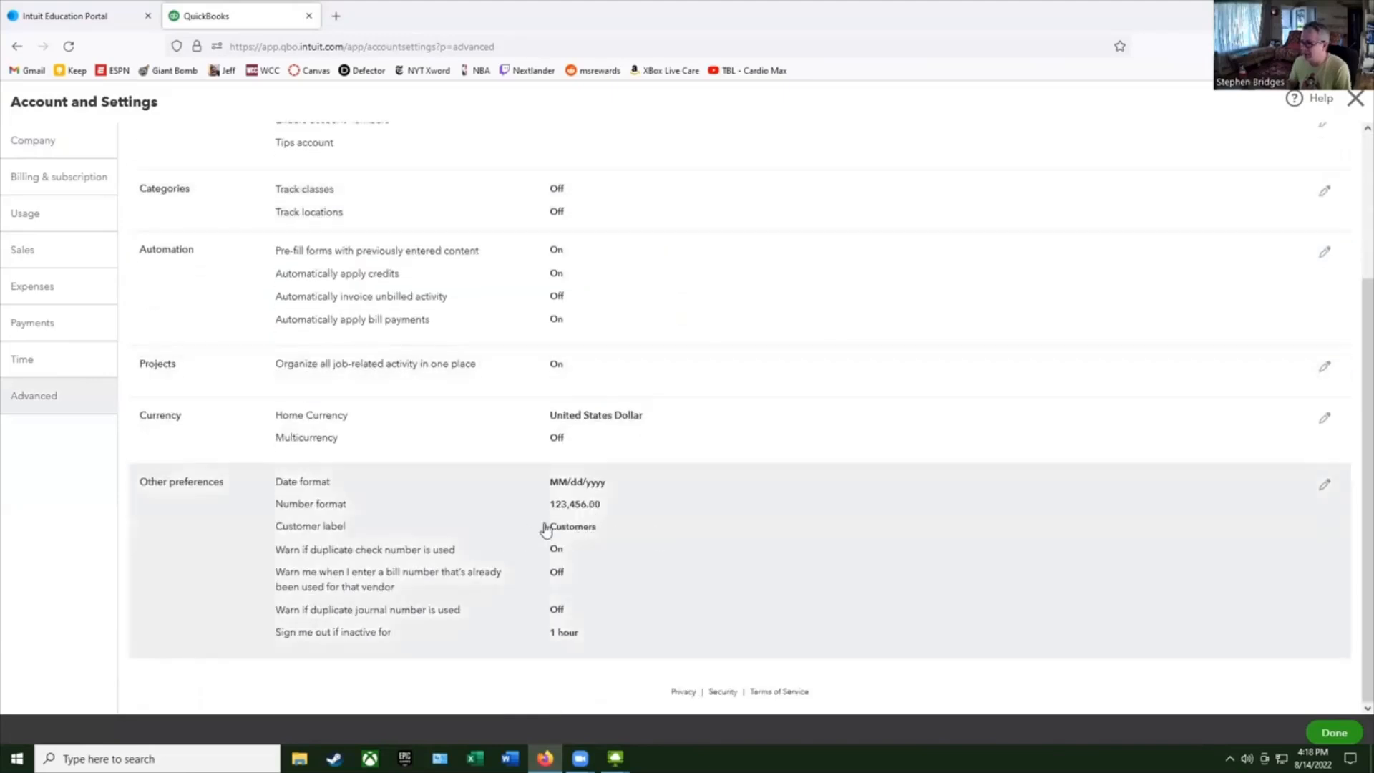
pyautogui.click(1326, 486)
pyautogui.click(619, 549)
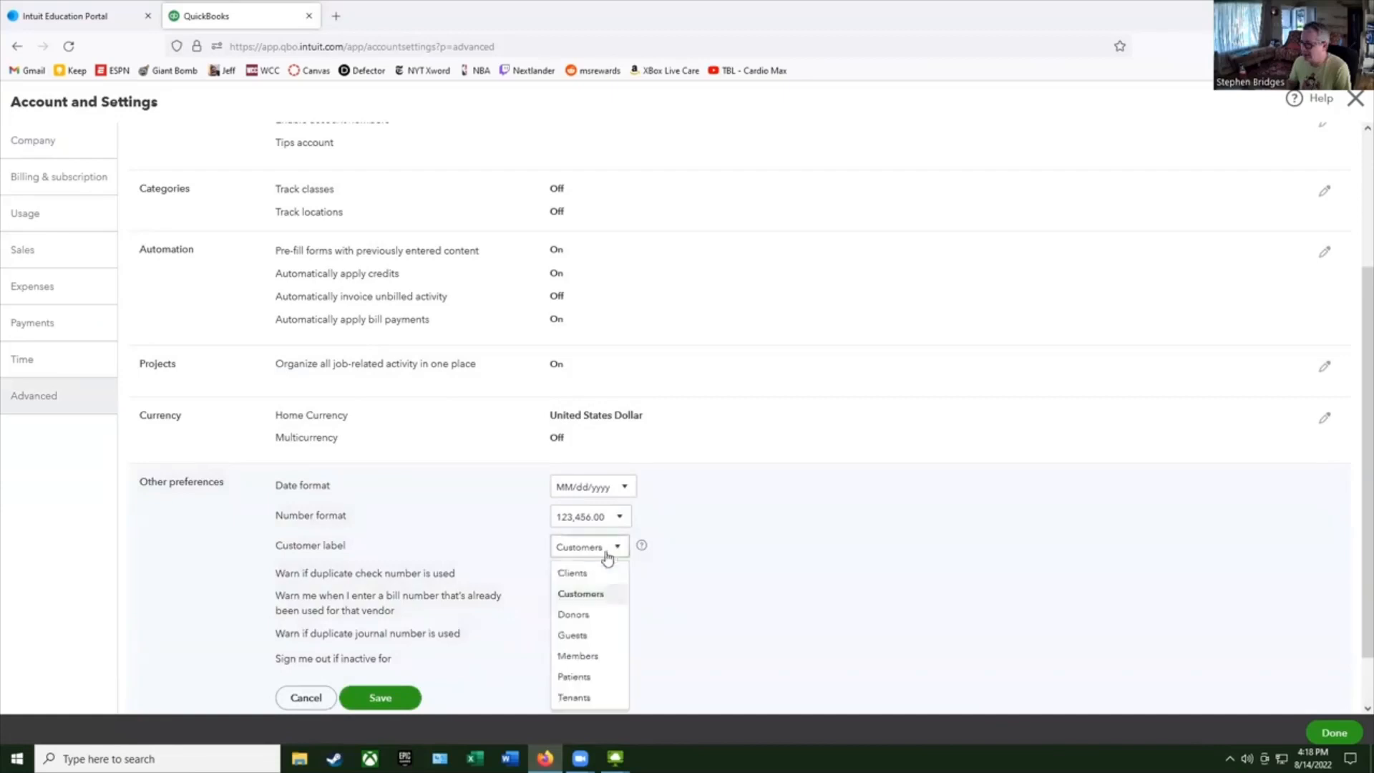
pyautogui.click(591, 576)
pyautogui.scroll(-2, 864, 533)
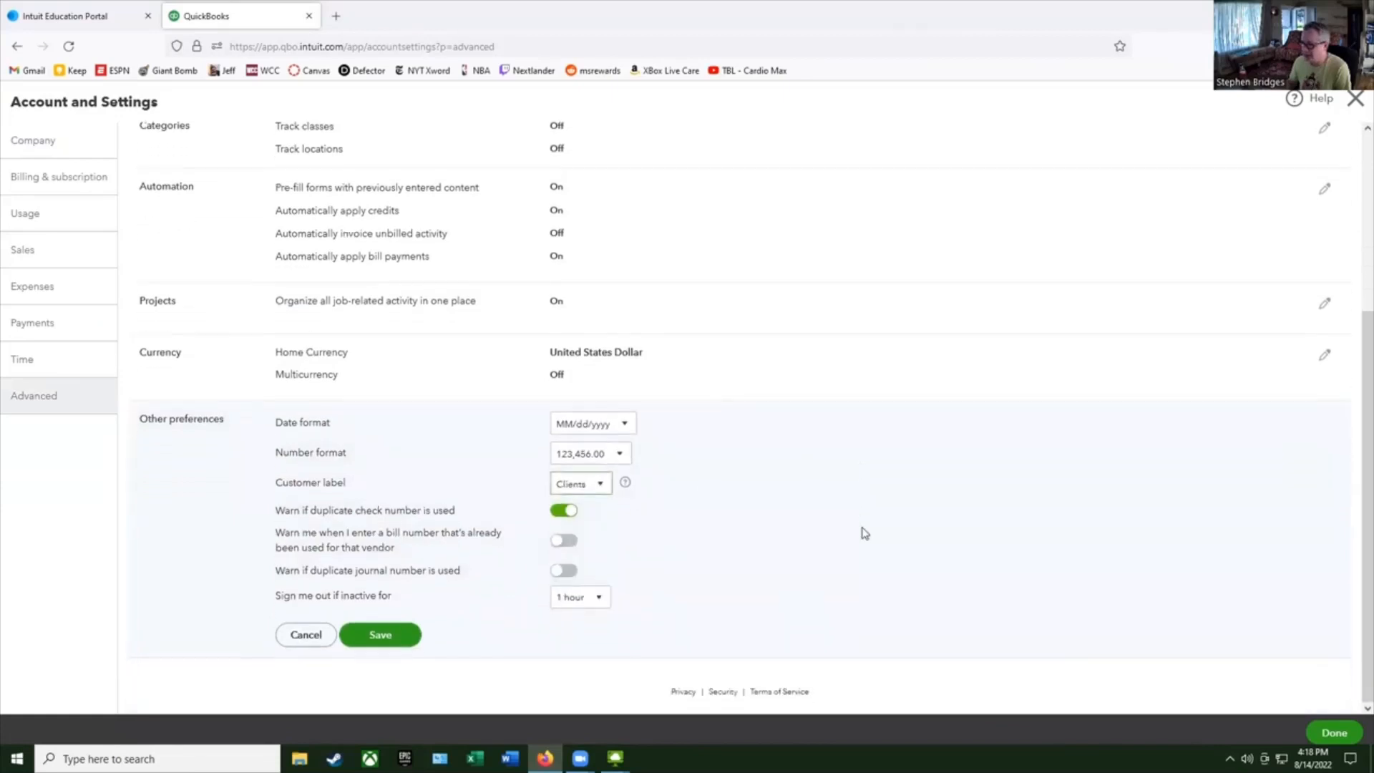
pyautogui.click(392, 636)
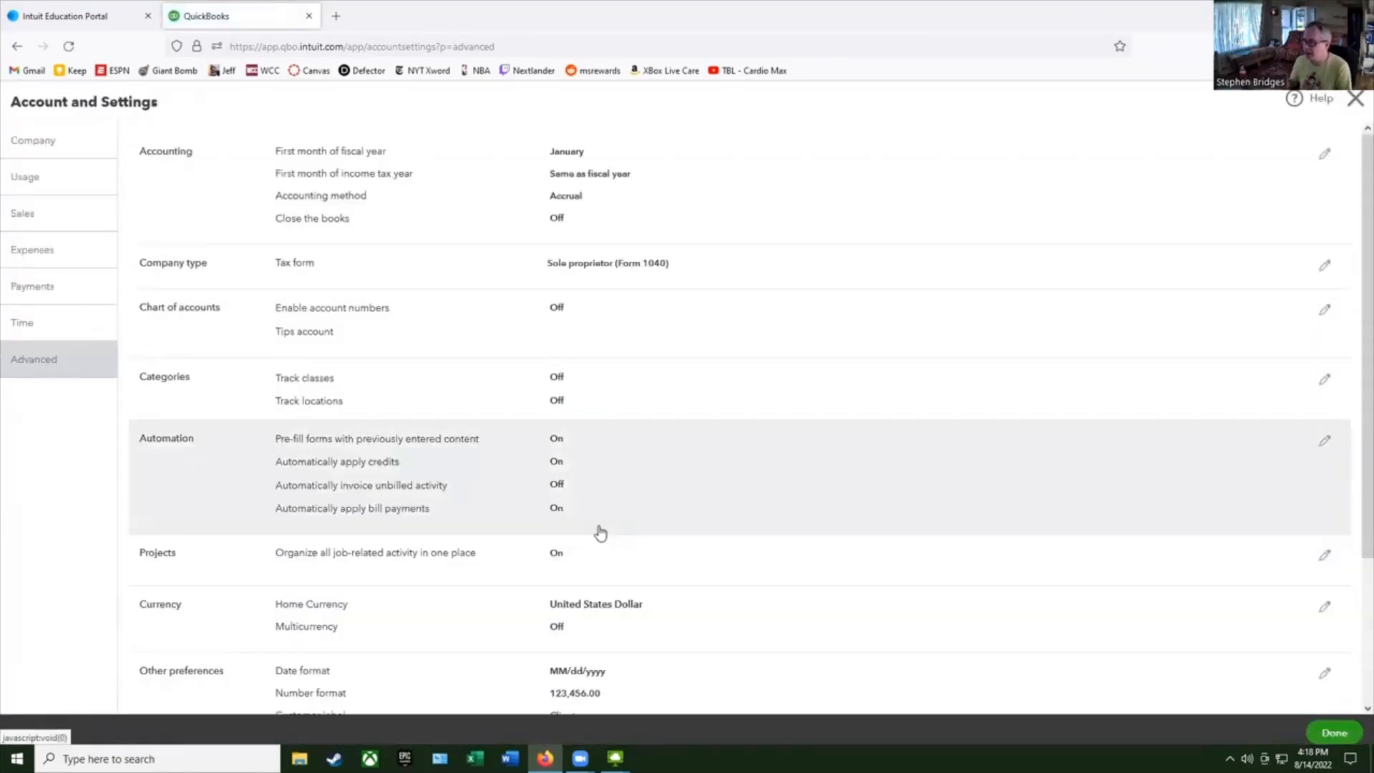
pyautogui.scroll(-3, 600, 532)
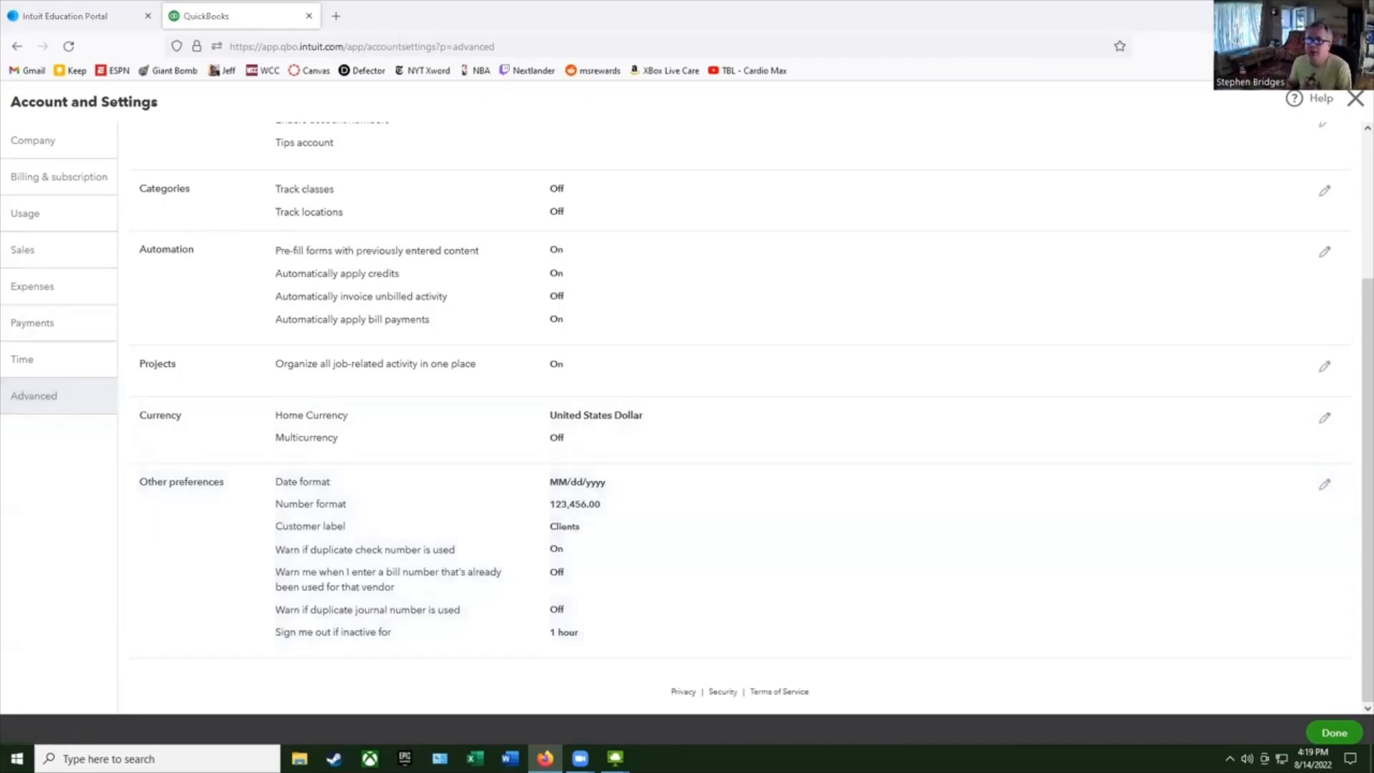
# Step: Close the settings and open the full Chart of Accounts list
pyautogui.click(1334, 733)
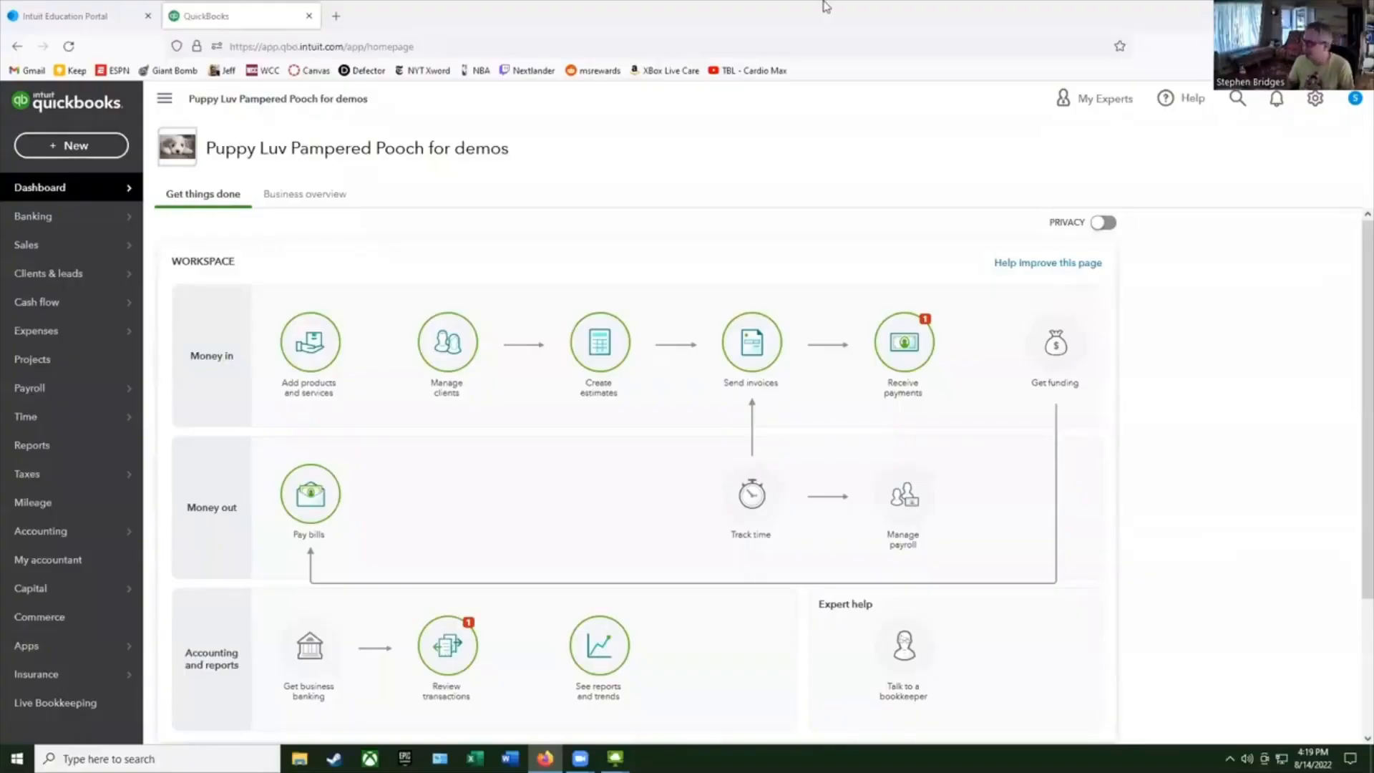
pyautogui.click(1318, 106)
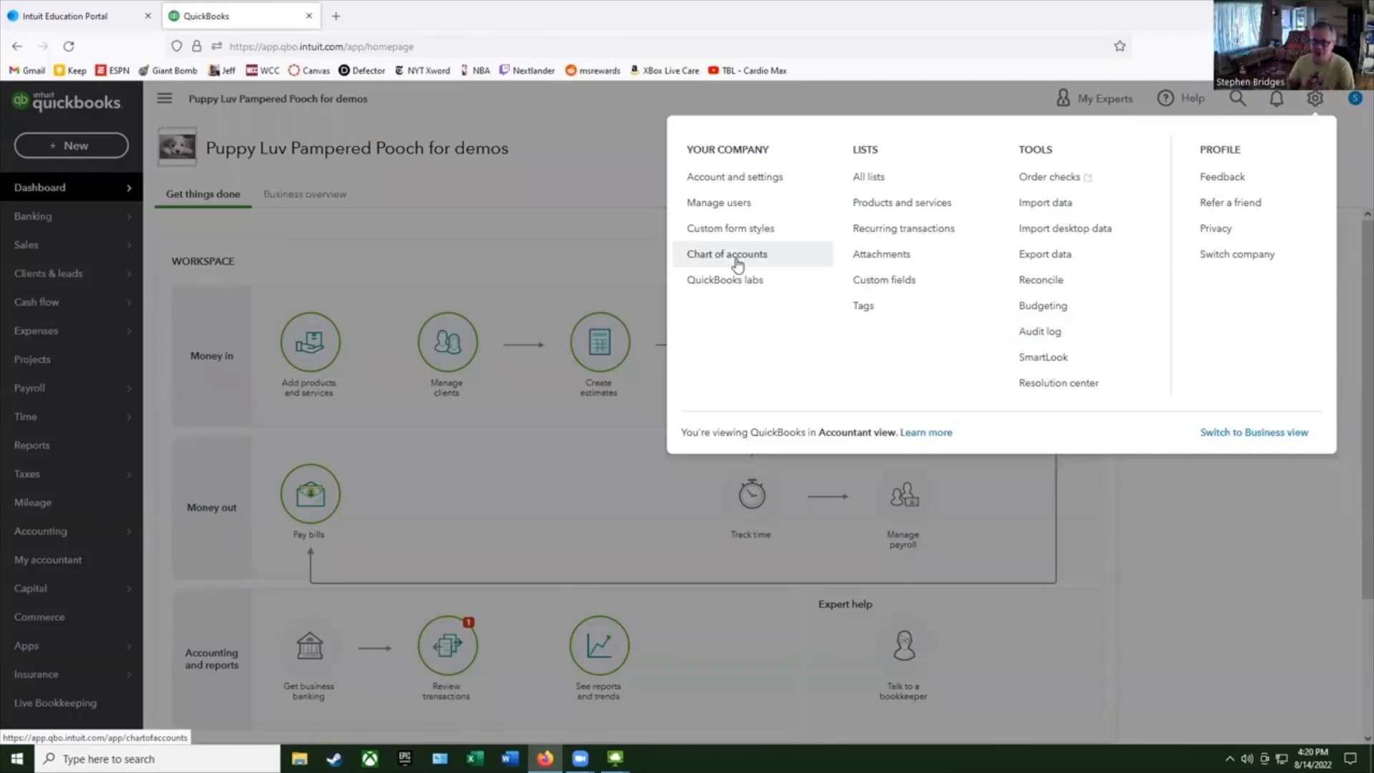
pyautogui.click(738, 264)
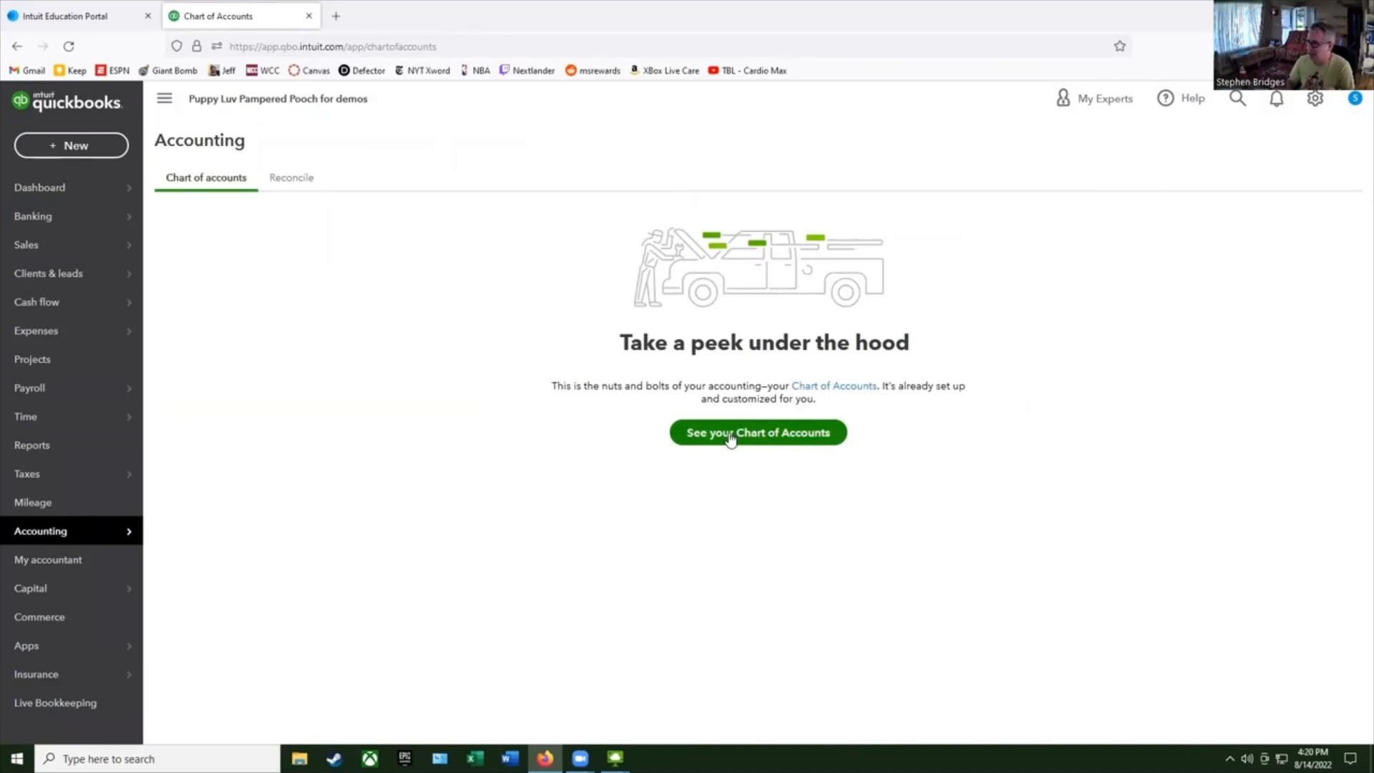
pyautogui.click(738, 433)
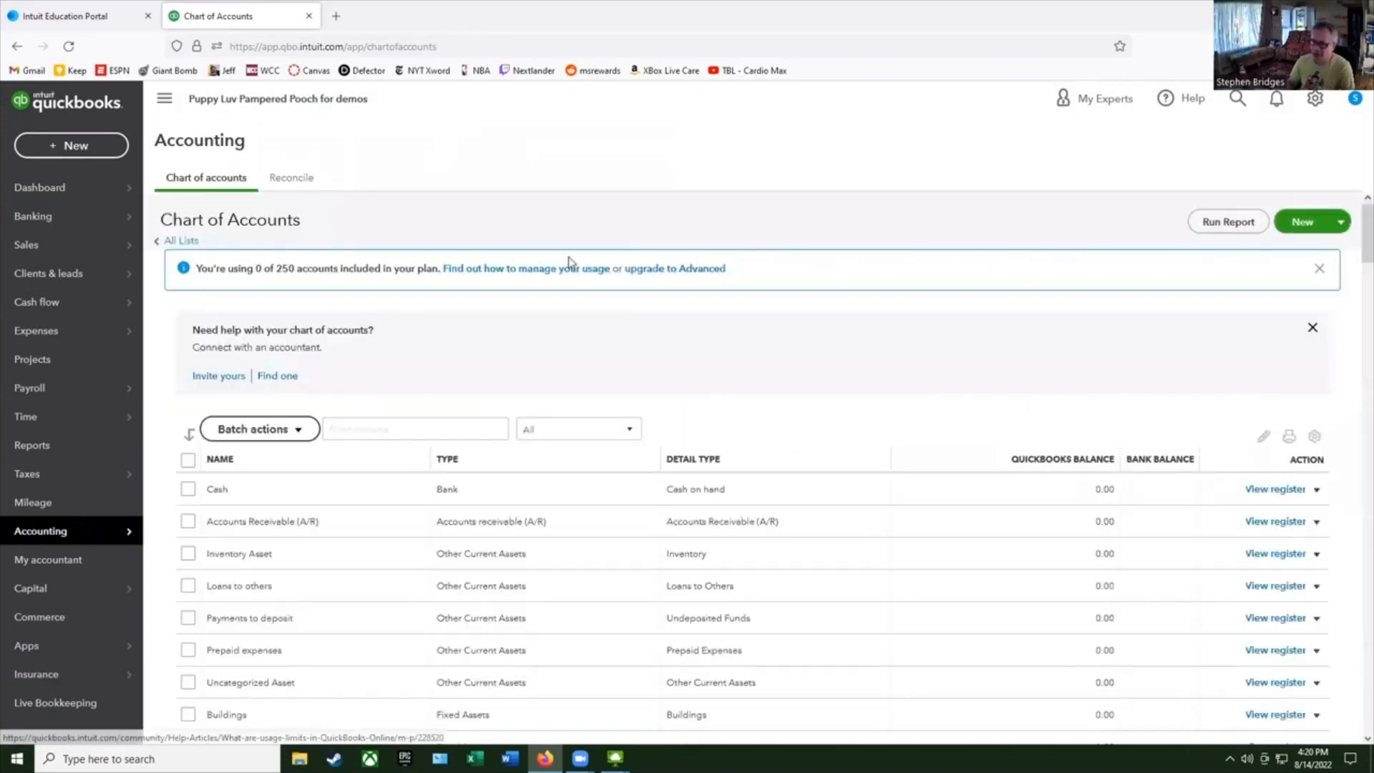
pyautogui.scroll(-3, 571, 263)
pyautogui.scroll(3, 639, 430)
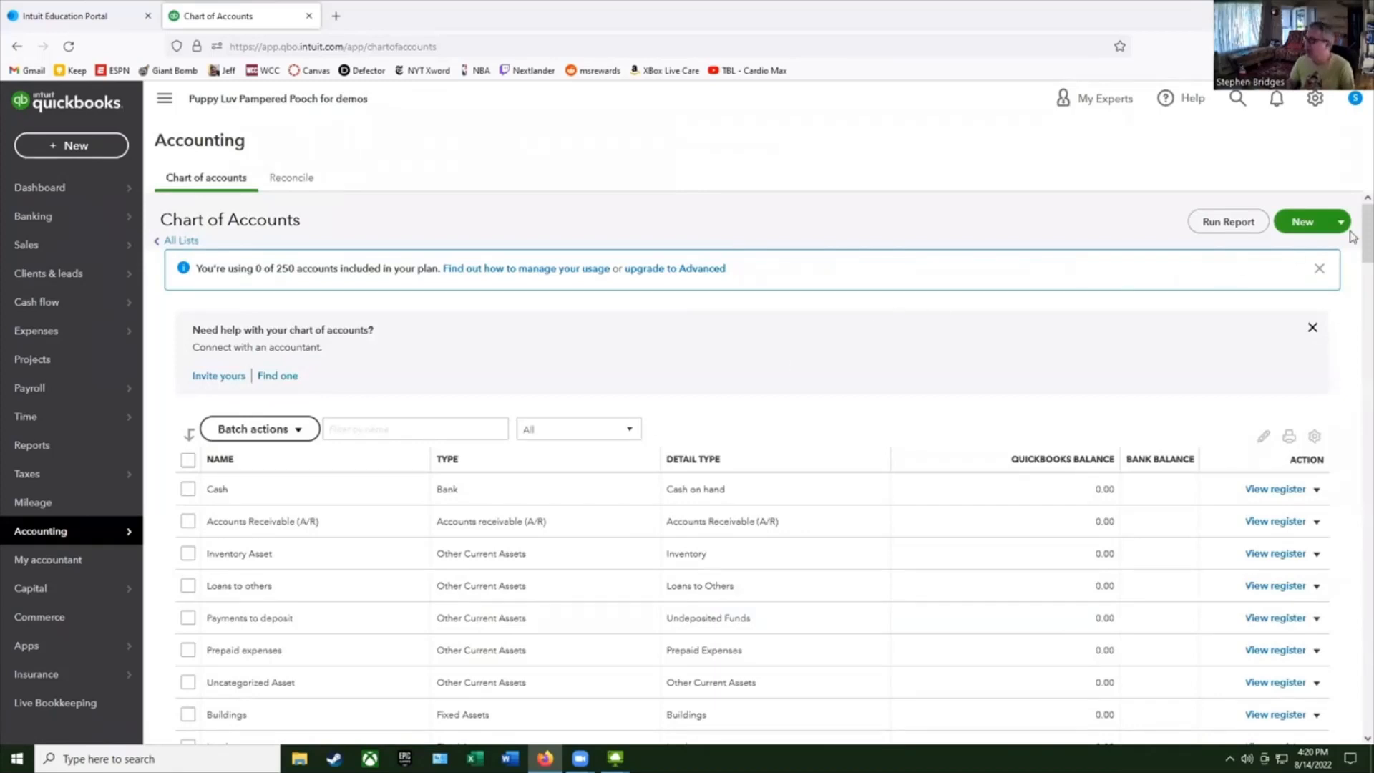
# Step: Add Bank account 'Los Angeles City Bank' under Bank Accounts with Checking tax form section
pyautogui.click(1304, 223)
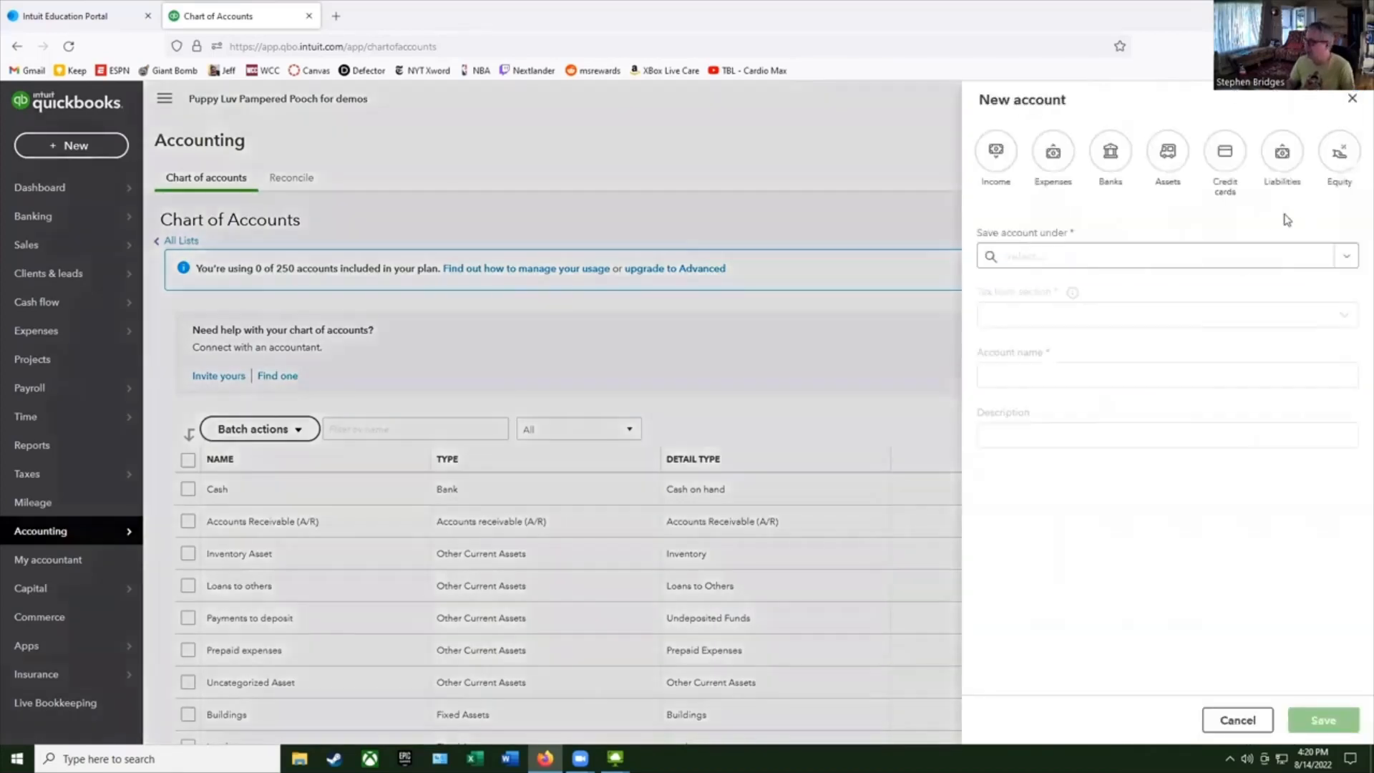
pyautogui.click(1114, 162)
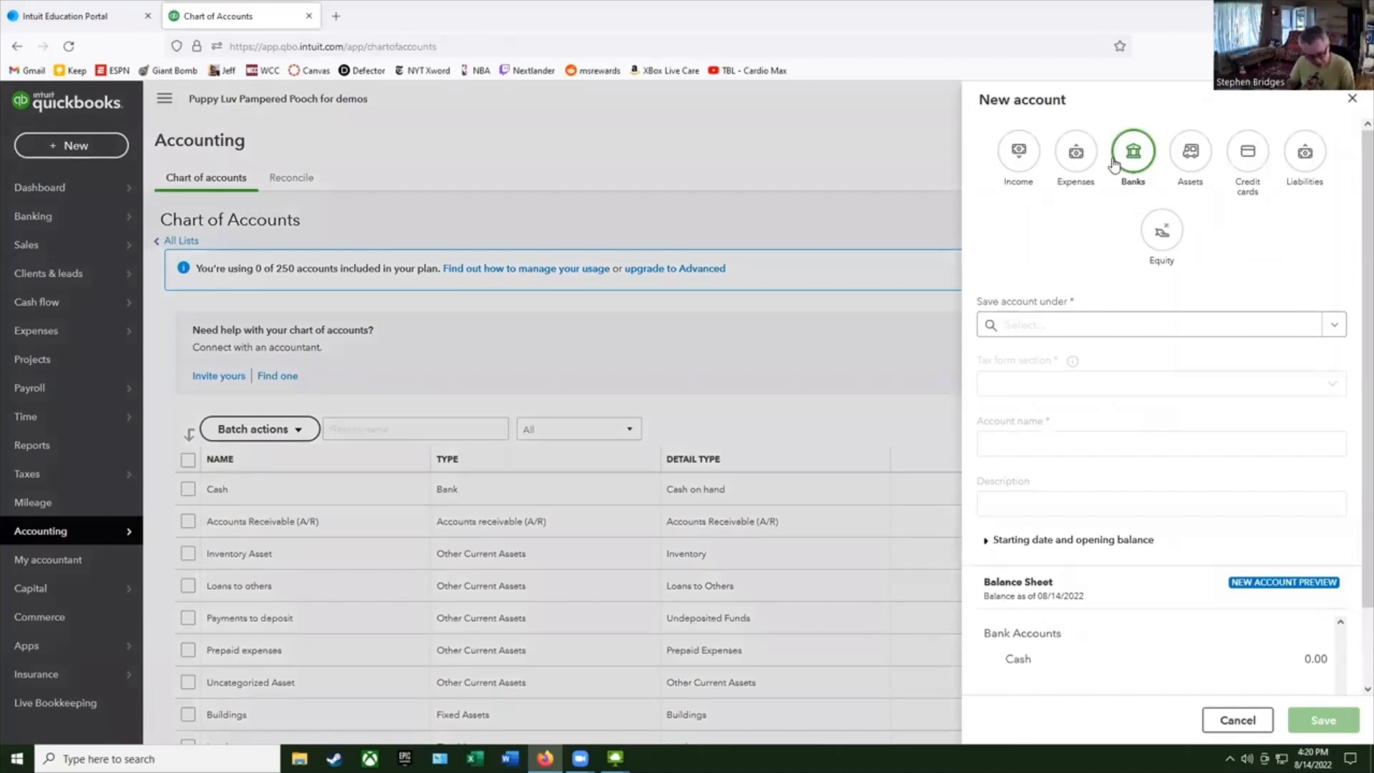
pyautogui.click(1032, 329)
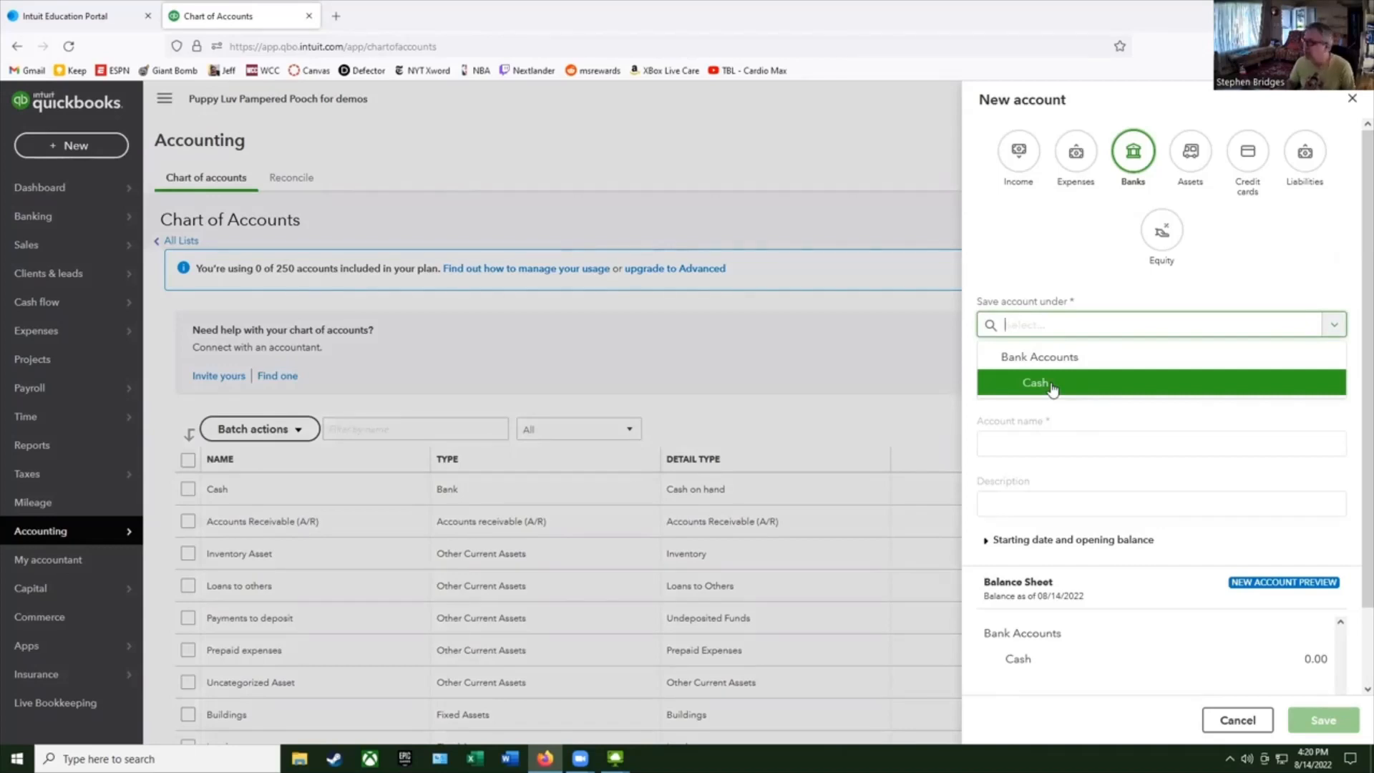
pyautogui.click(1079, 364)
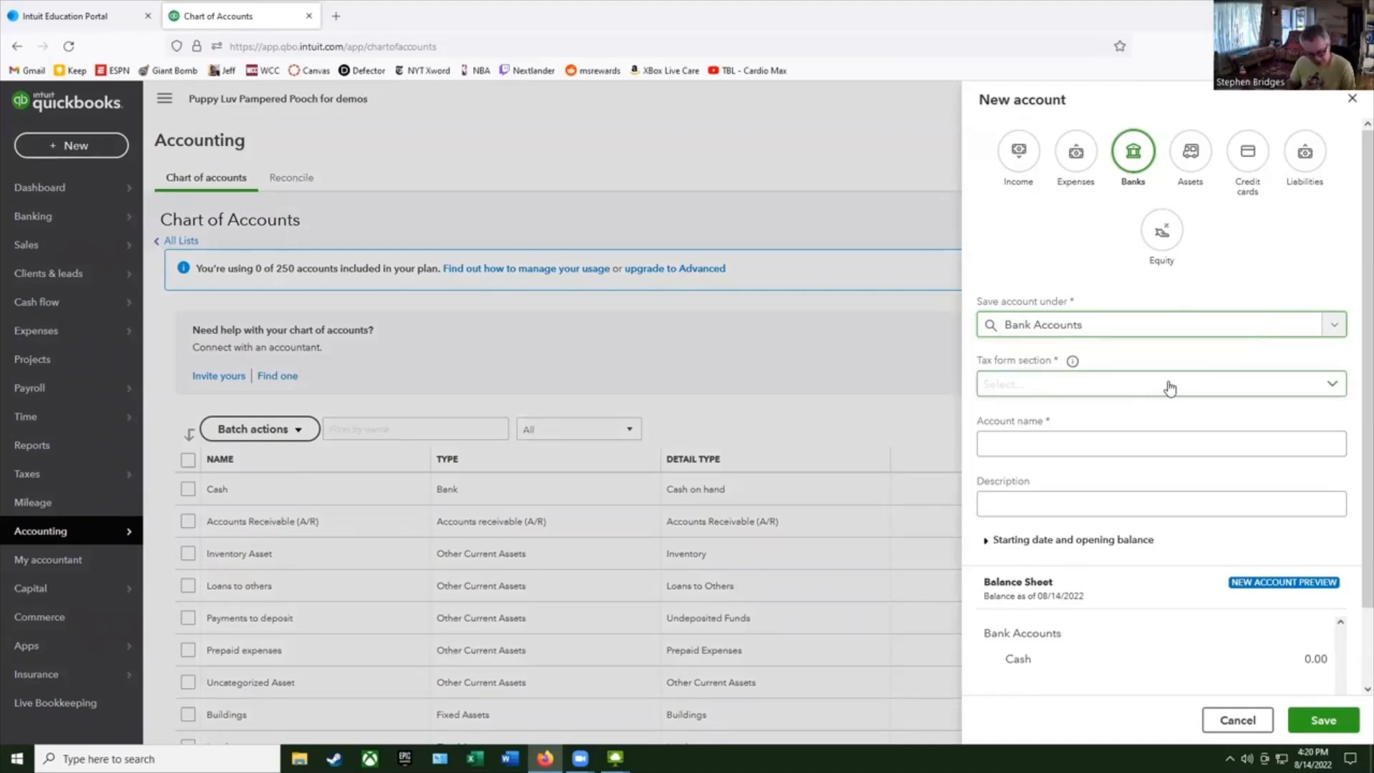
pyautogui.click(1333, 384)
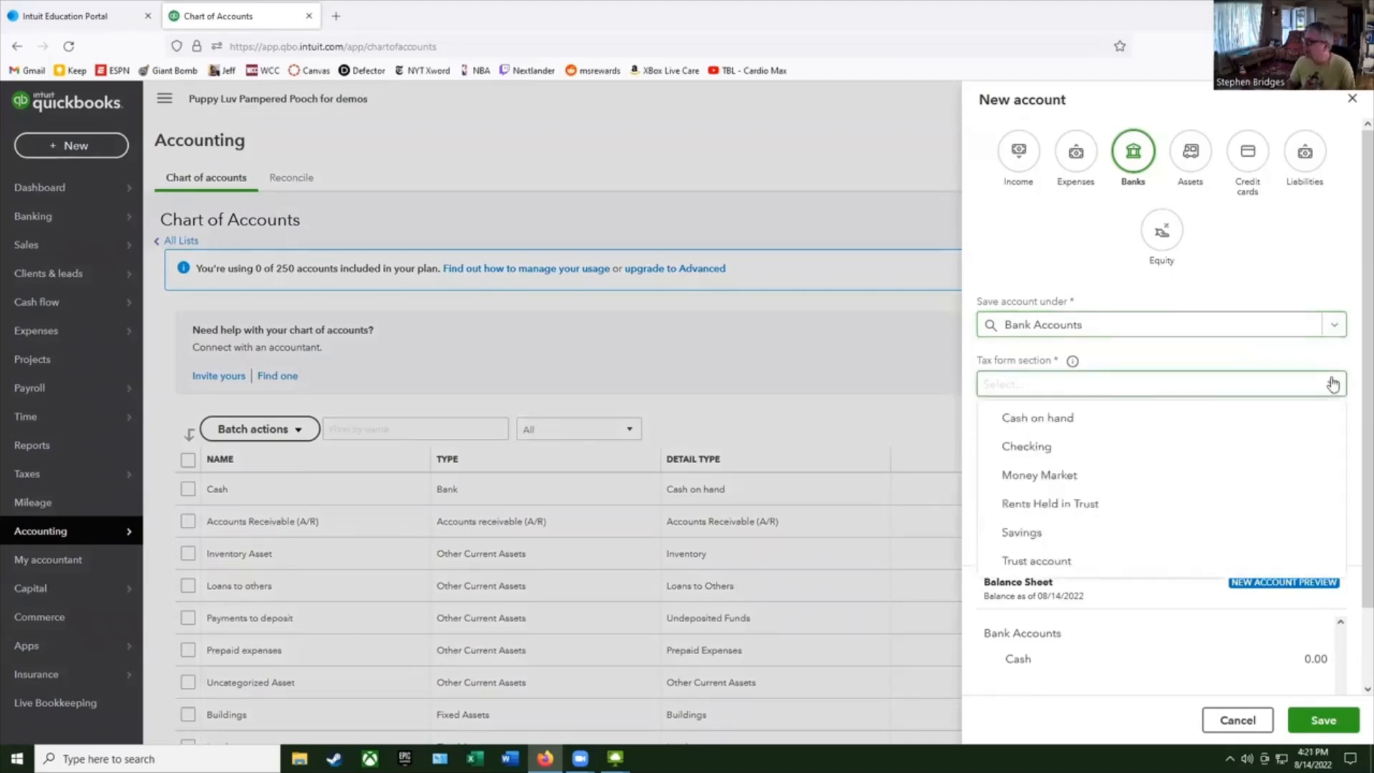
pyautogui.click(1103, 446)
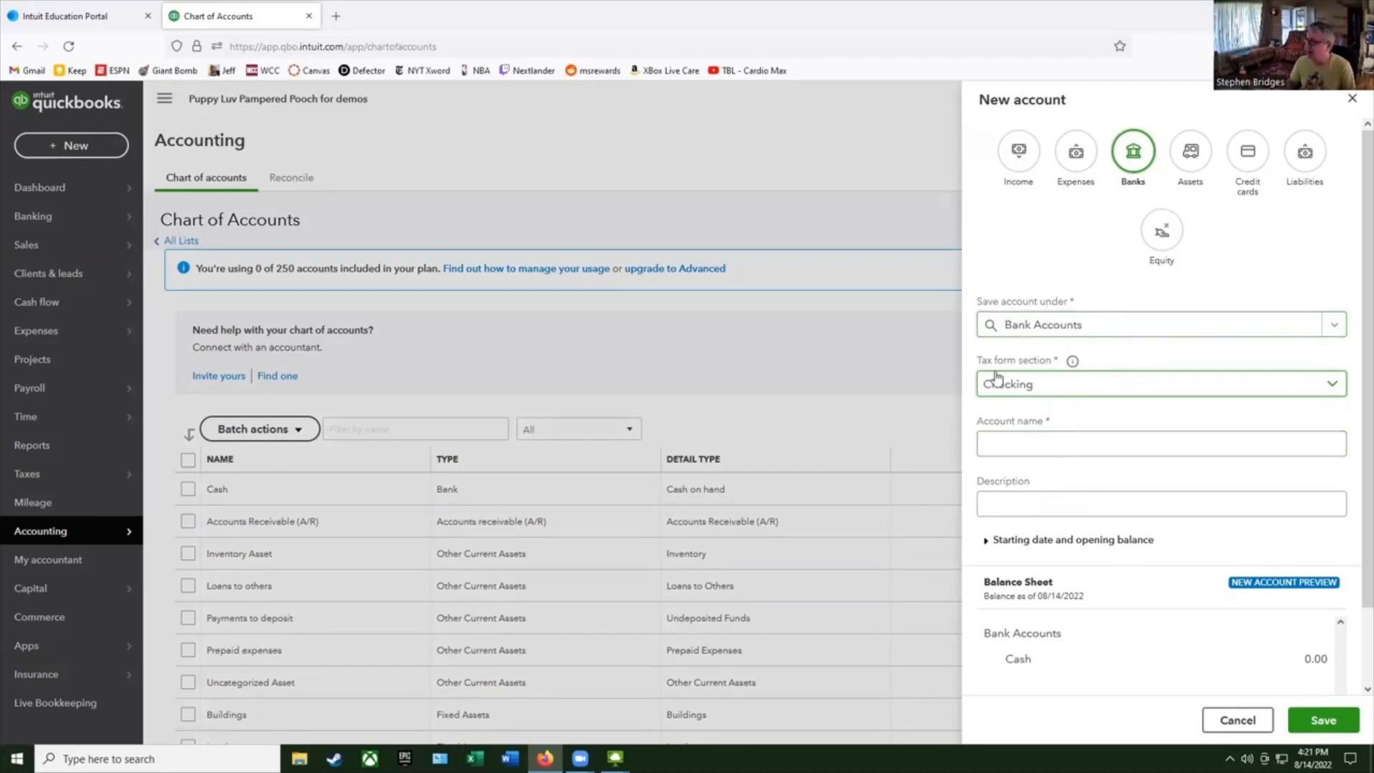
pyautogui.click(1016, 442)
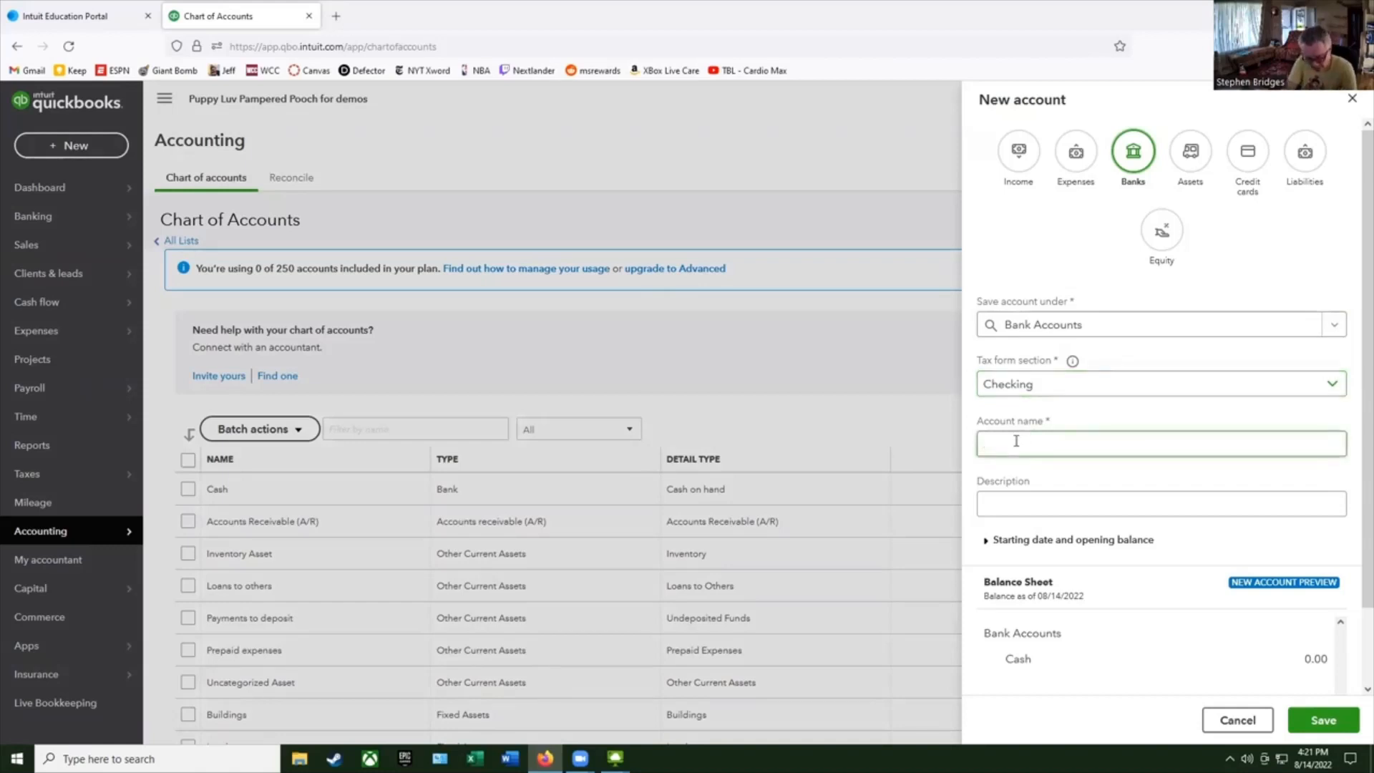
pyautogui.write('Lo')
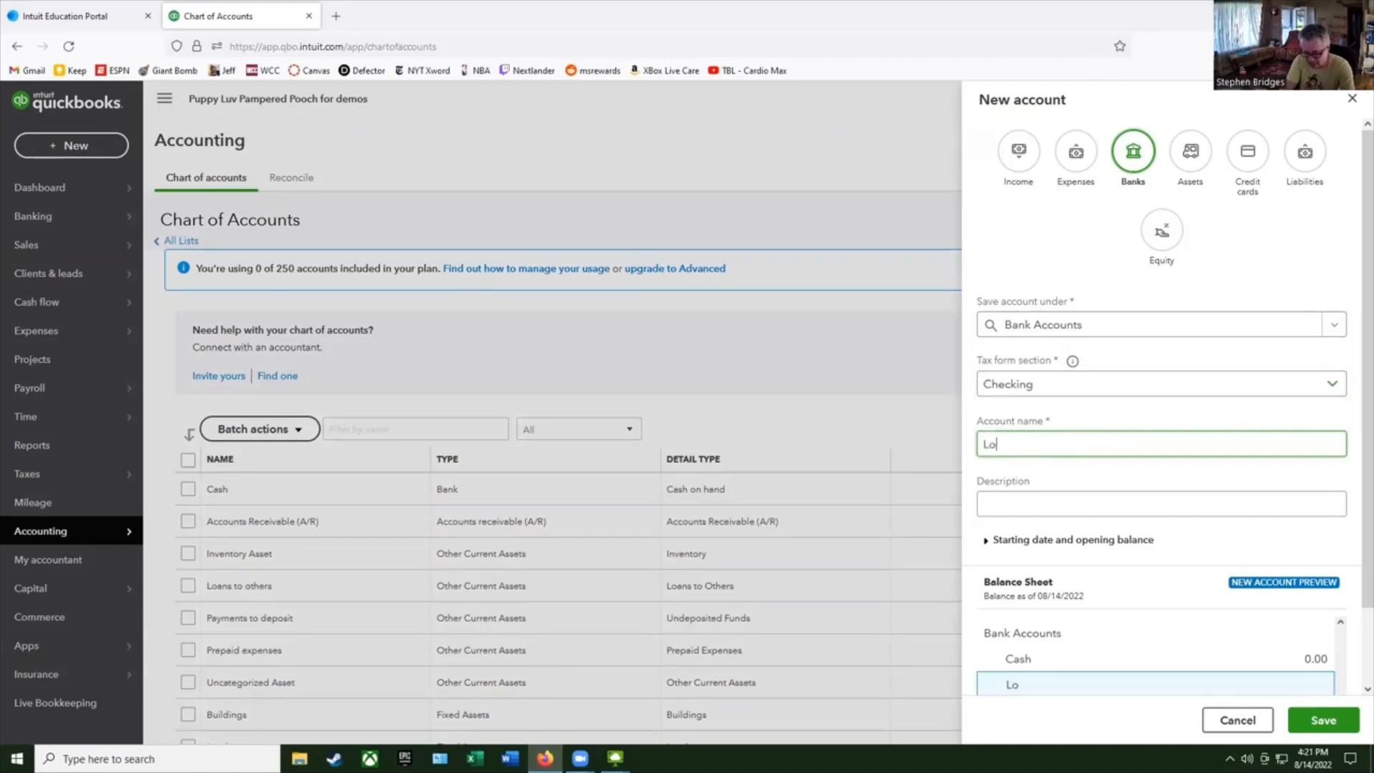
pyautogui.write('s Ange')
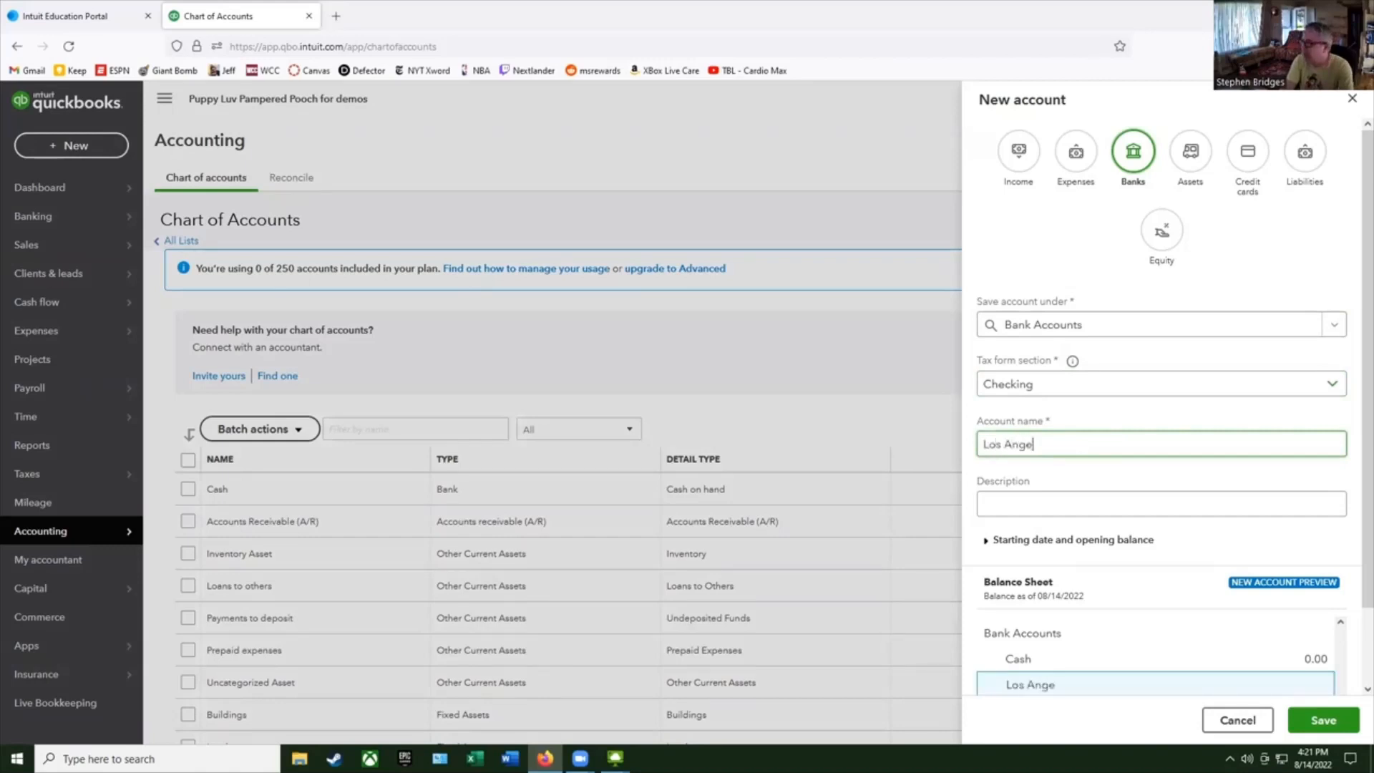
pyautogui.write('les City Bank')
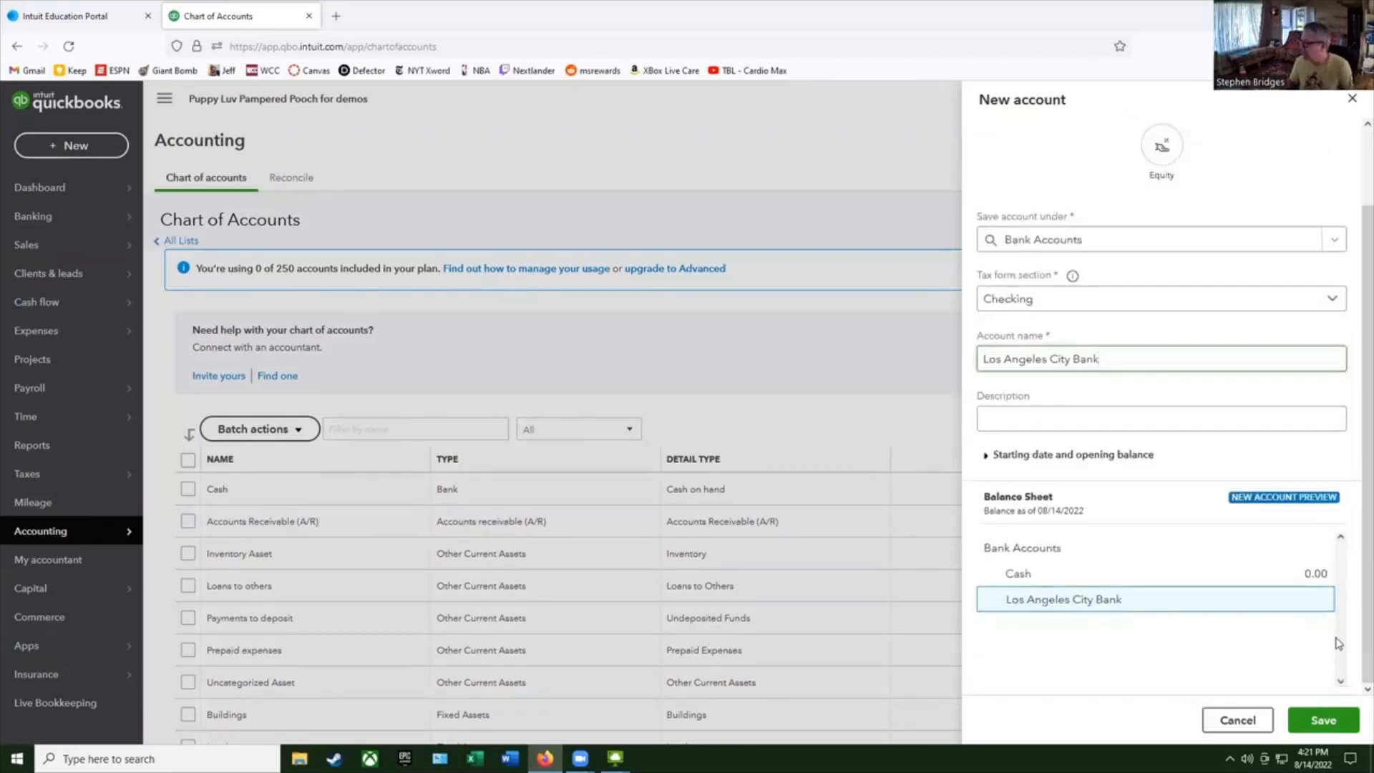
pyautogui.click(1323, 721)
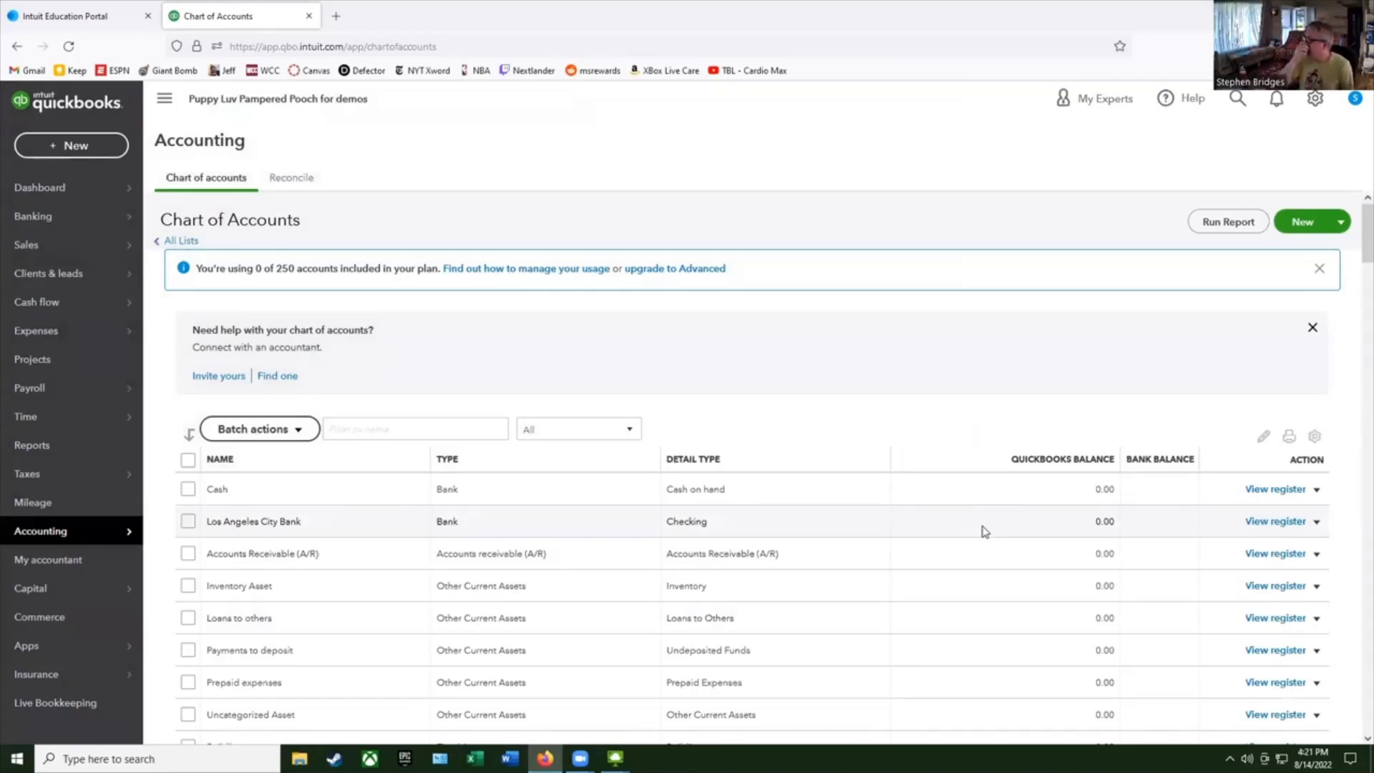
# Step: Add Income account 'Services' under Income with Service/Fee Income tax form section
pyautogui.click(1326, 224)
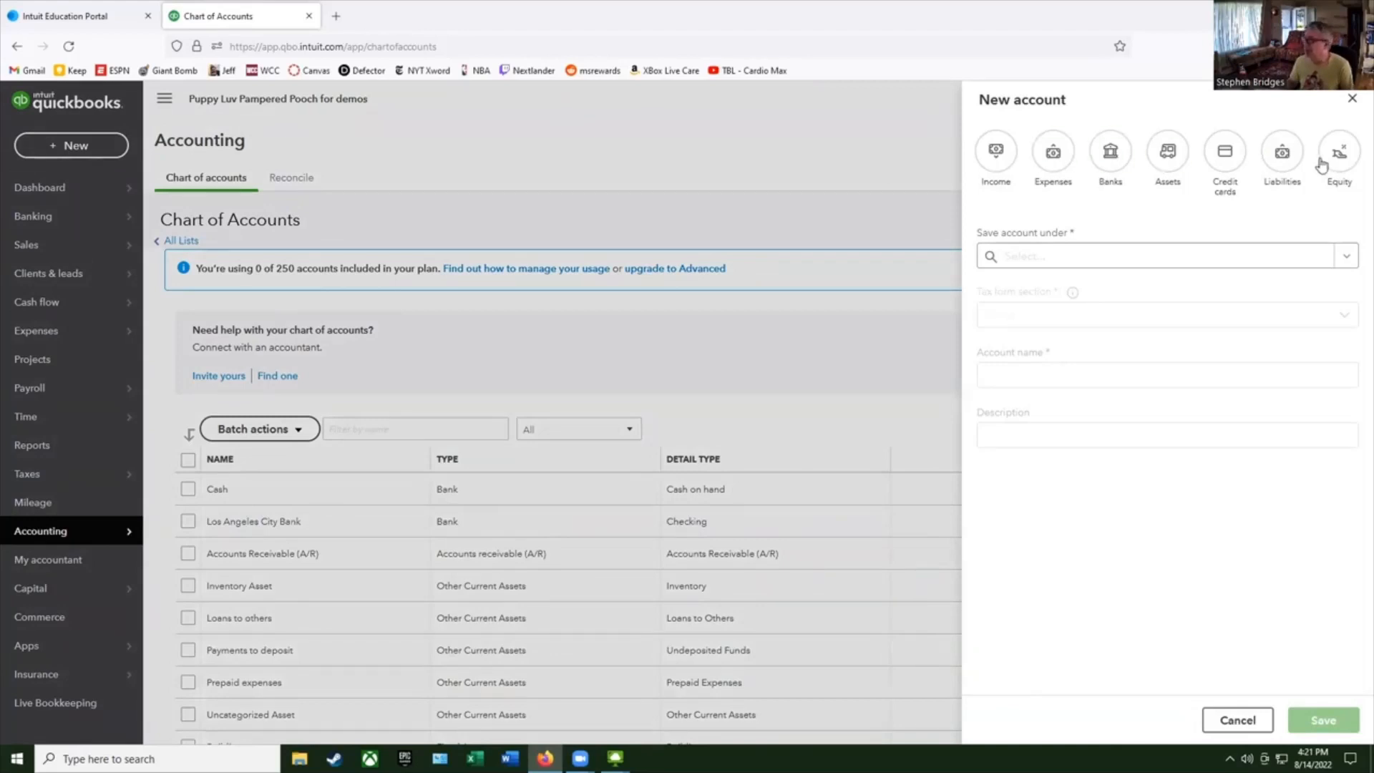
pyautogui.click(992, 159)
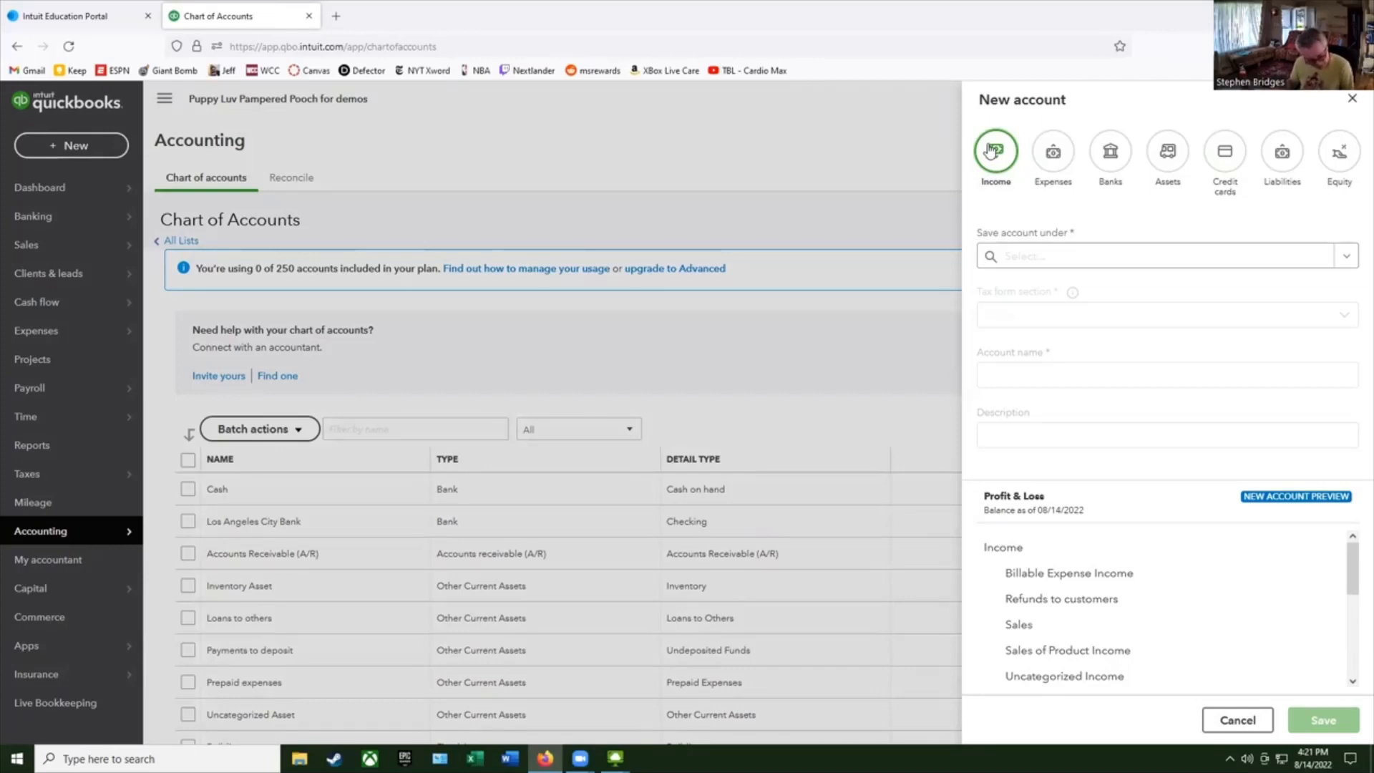
pyautogui.click(1352, 258)
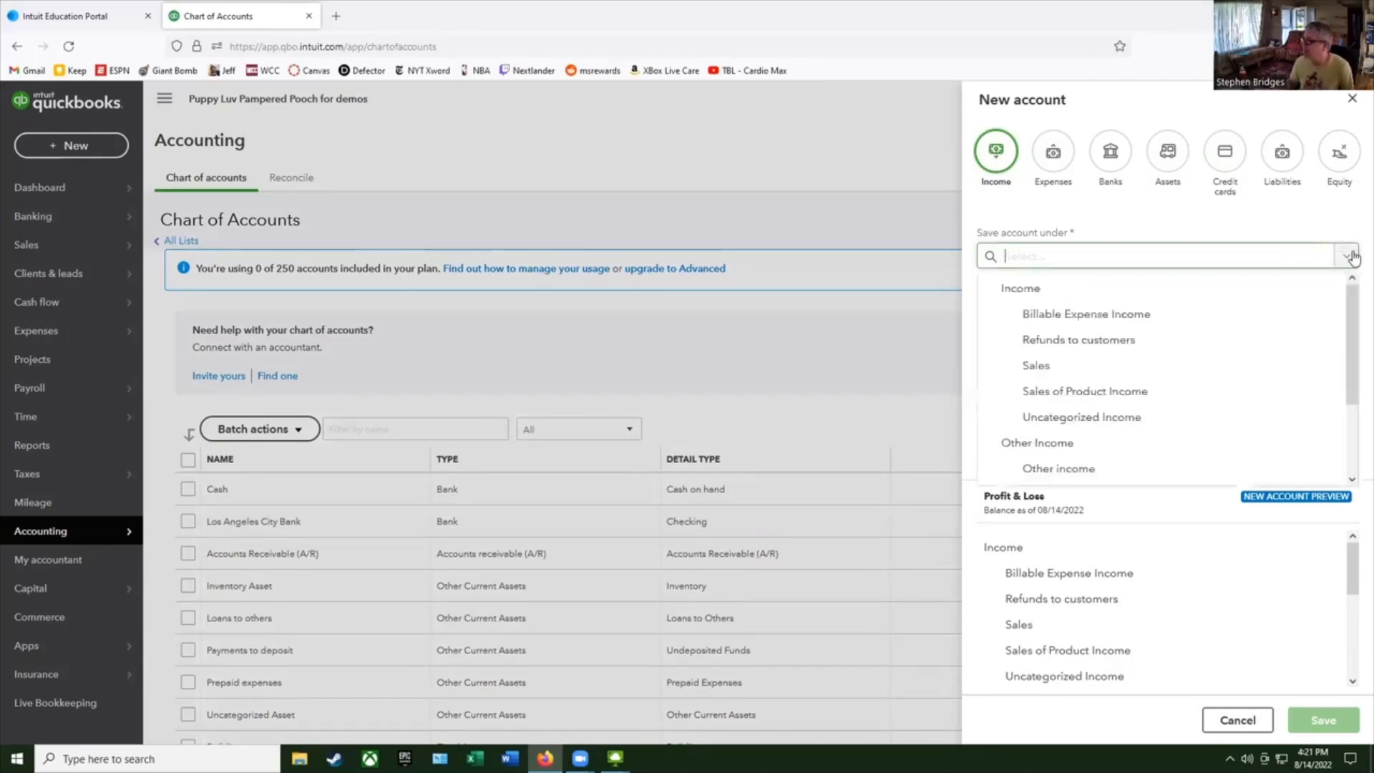
pyautogui.click(1078, 290)
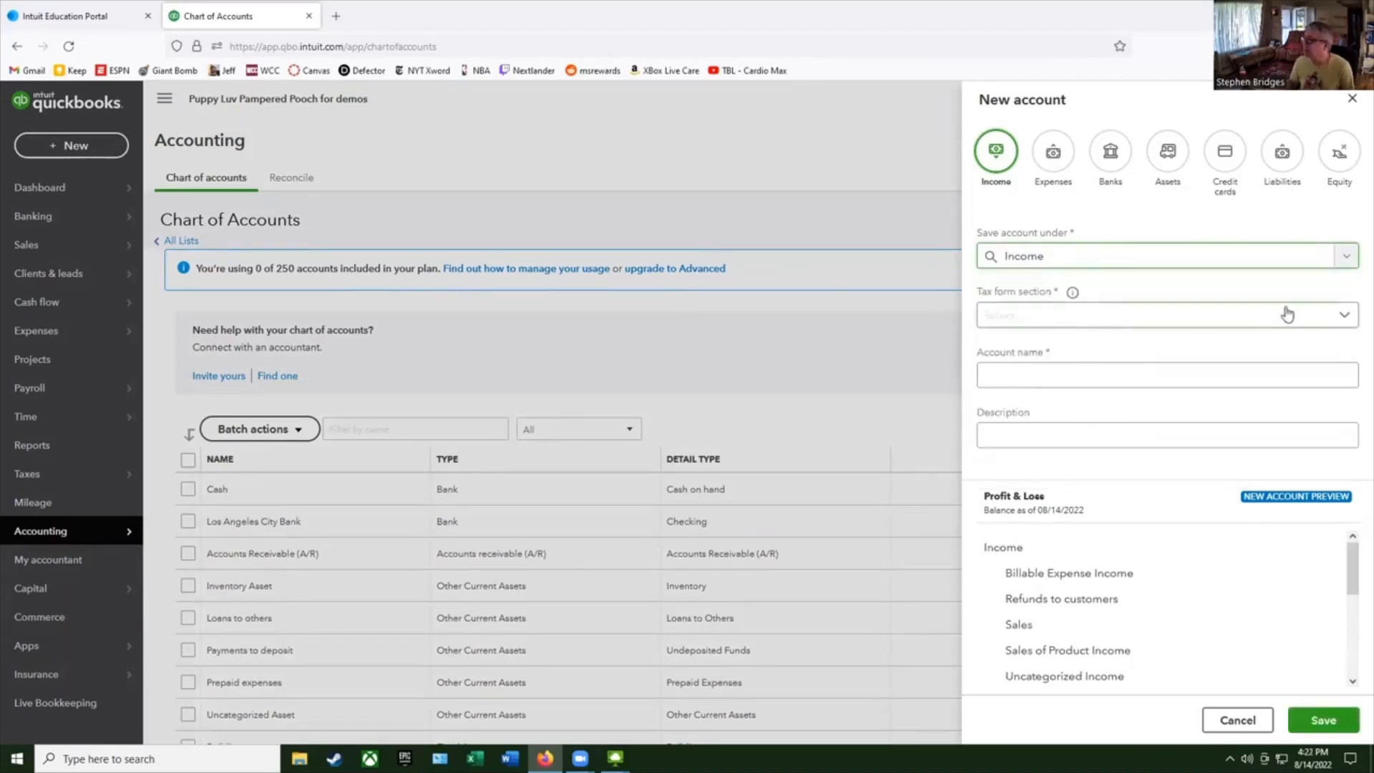
pyautogui.click(1345, 317)
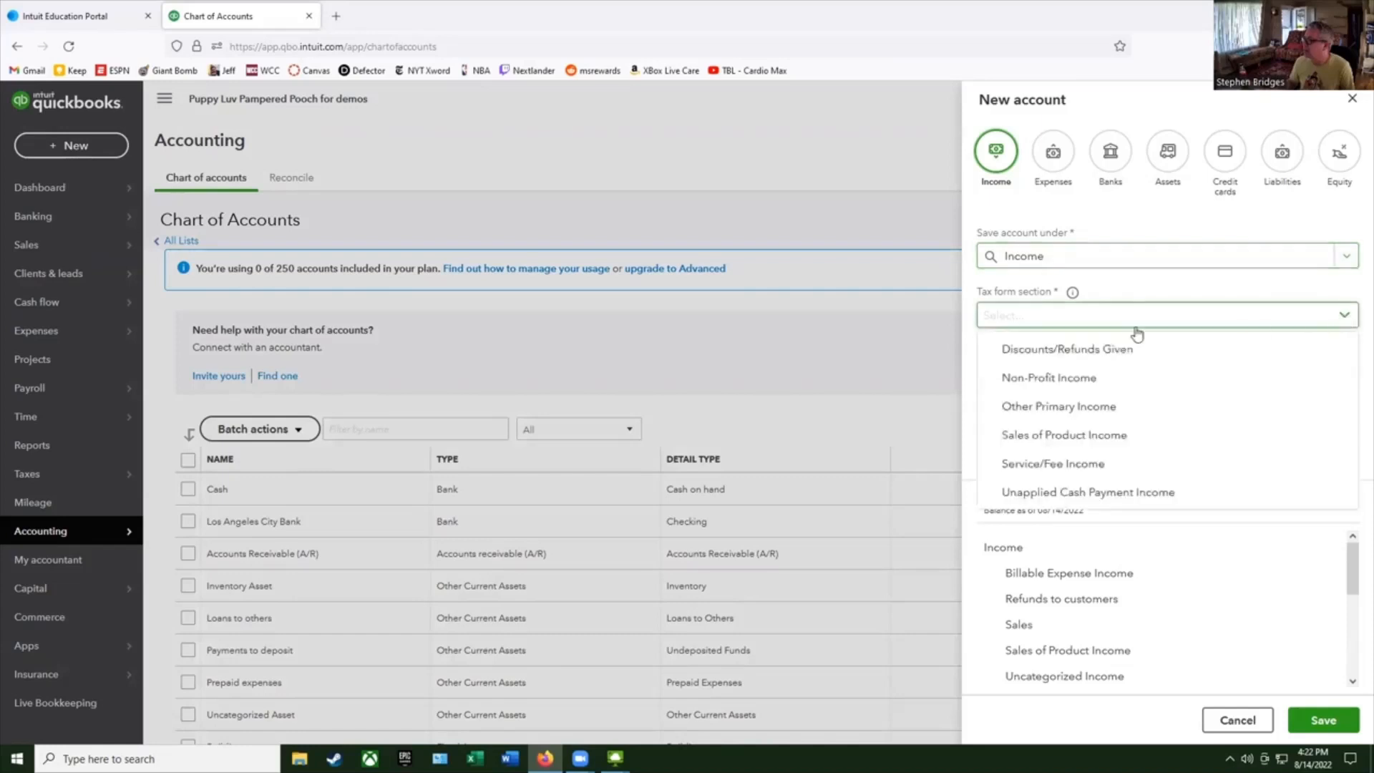
pyautogui.click(1058, 465)
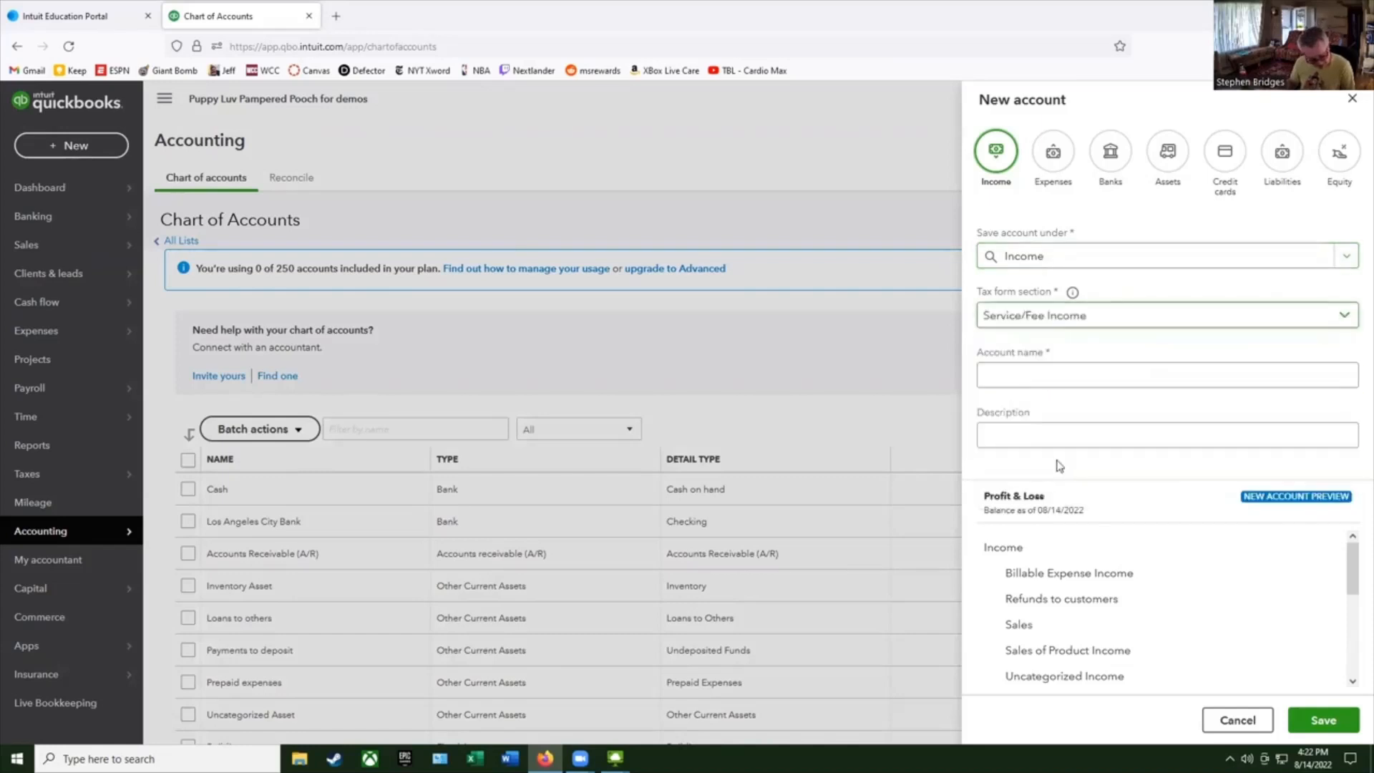
pyautogui.click(1002, 376)
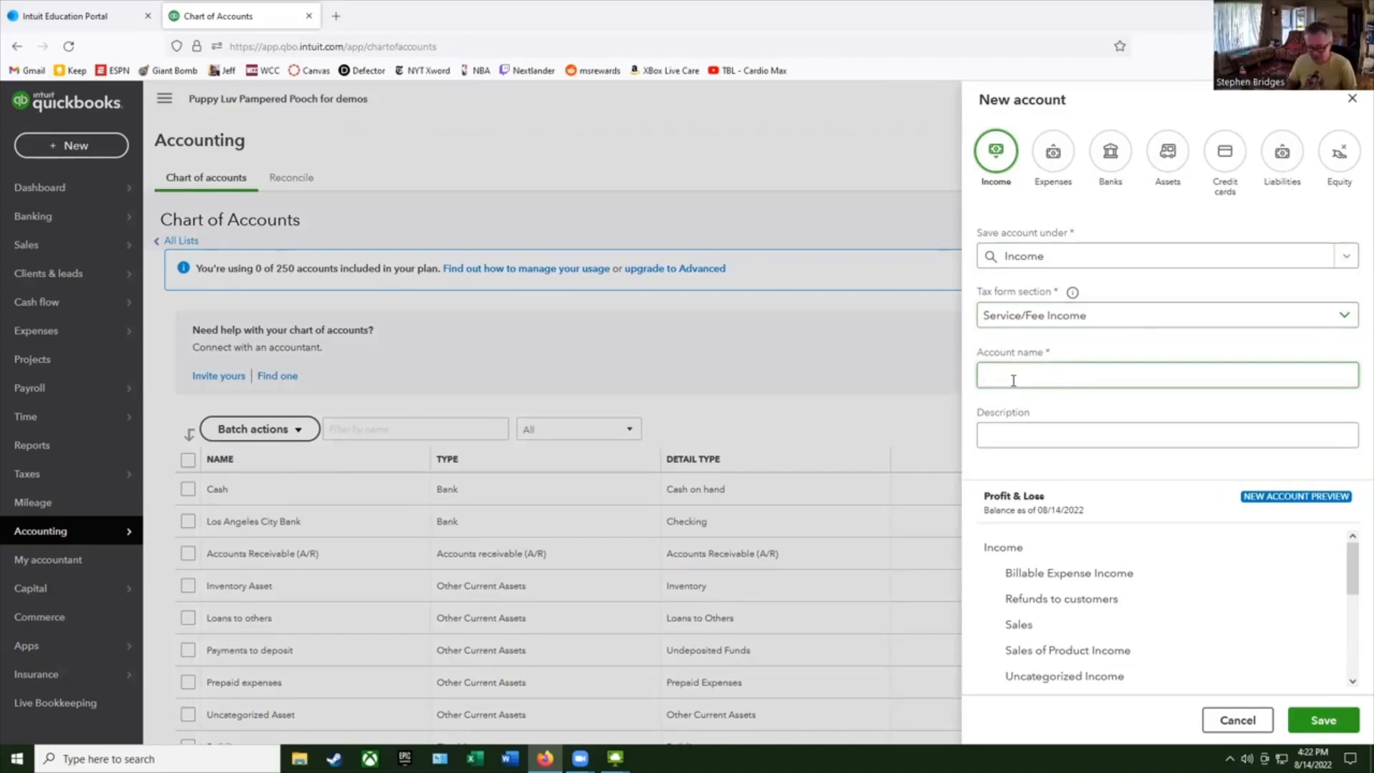
pyautogui.write('Services')
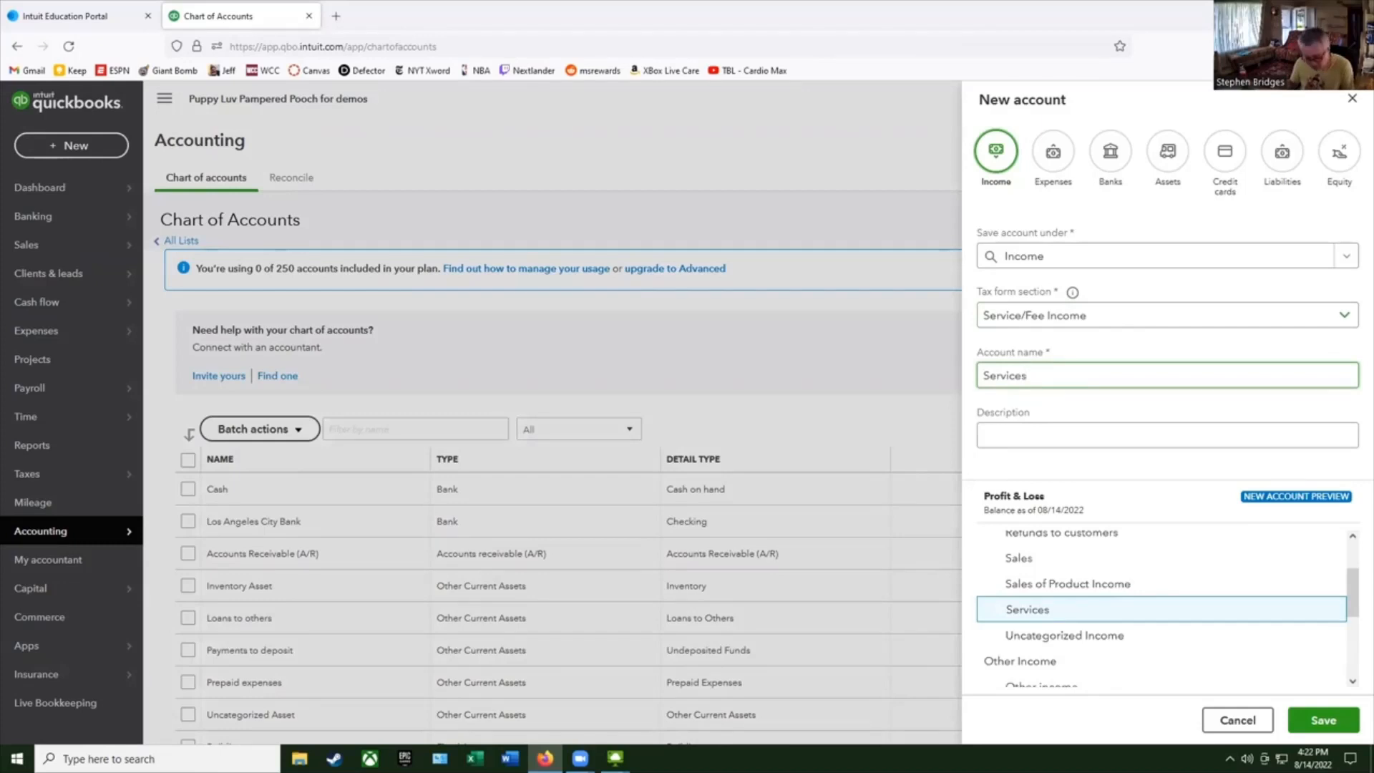
pyautogui.scroll(-3, 1293, 590)
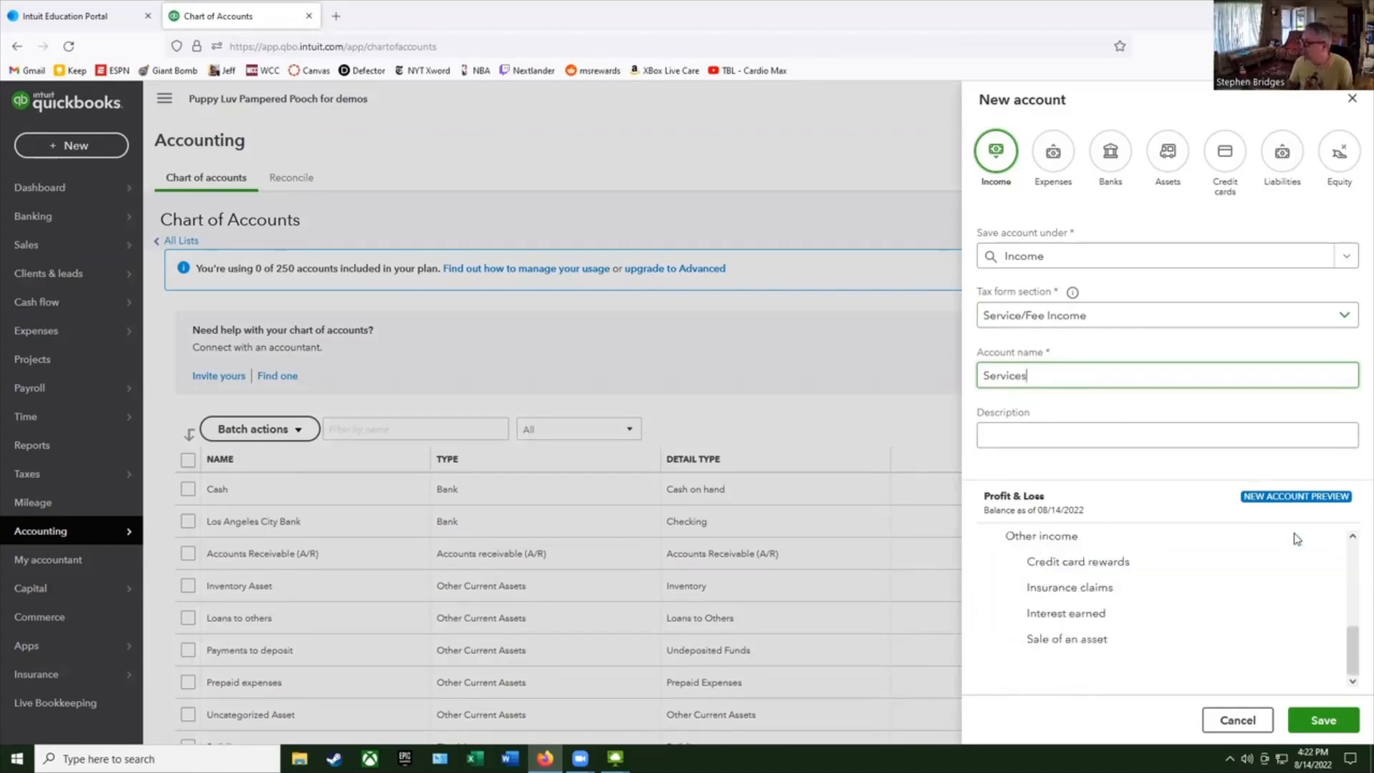
pyautogui.click(1315, 726)
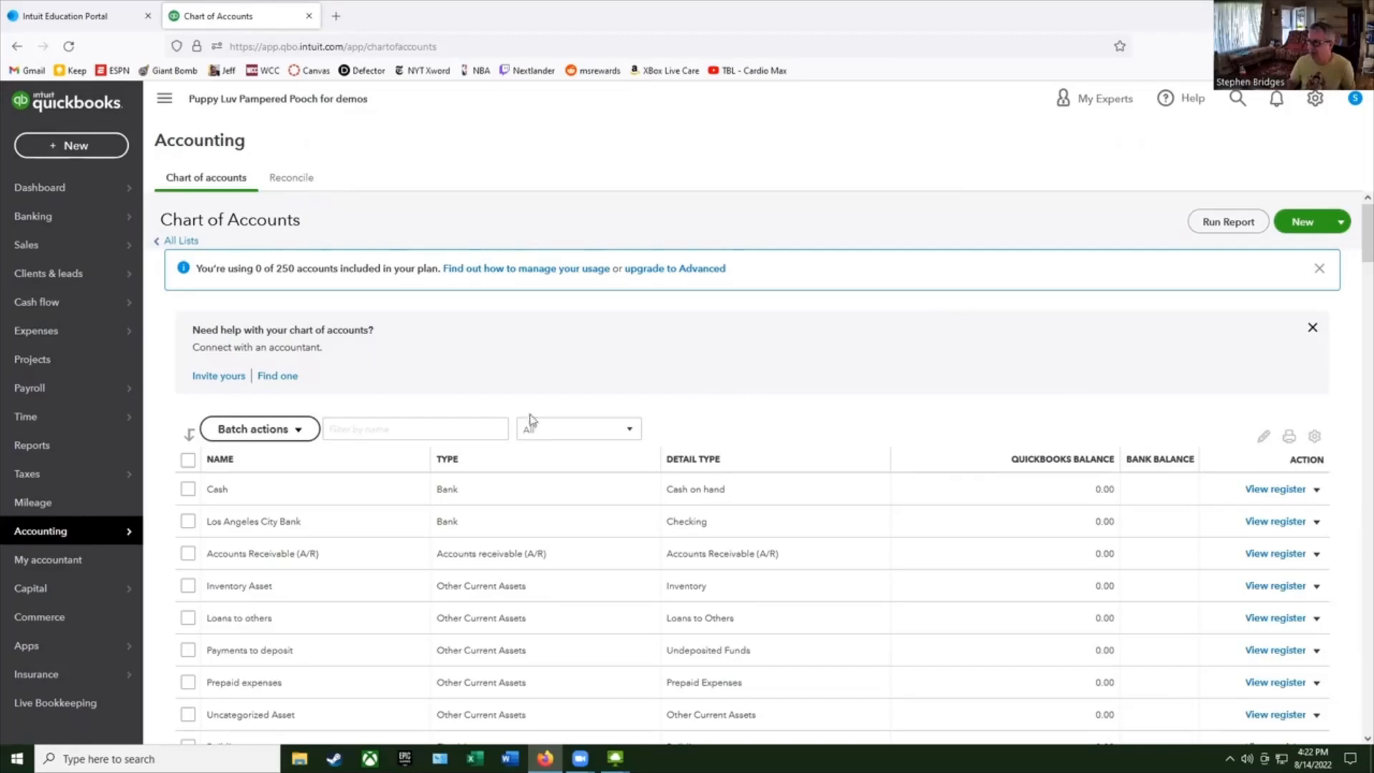
pyautogui.scroll(-10, 396, 432)
pyautogui.scroll(-2, 396, 433)
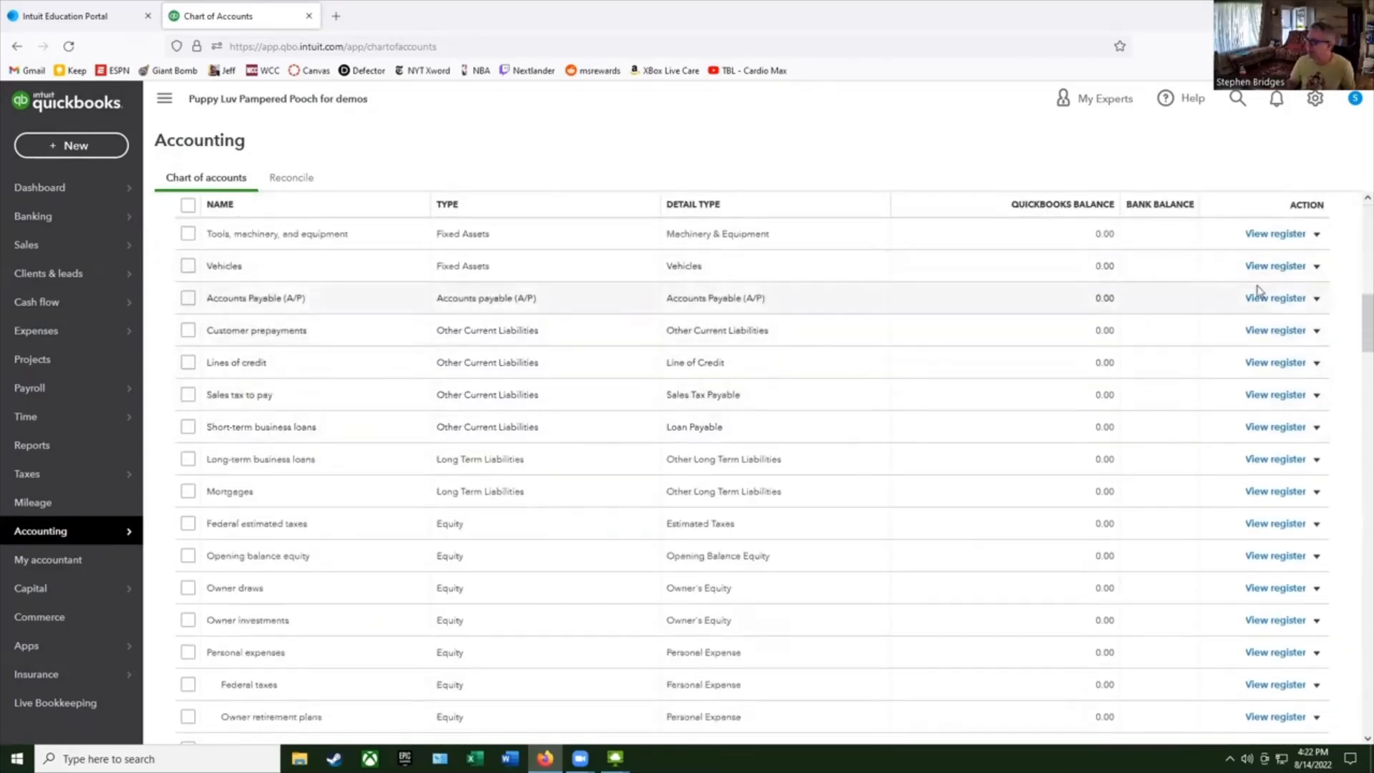
# Step: Make the Vehicles fixed asset account inactive and confirm the change
pyautogui.click(1317, 268)
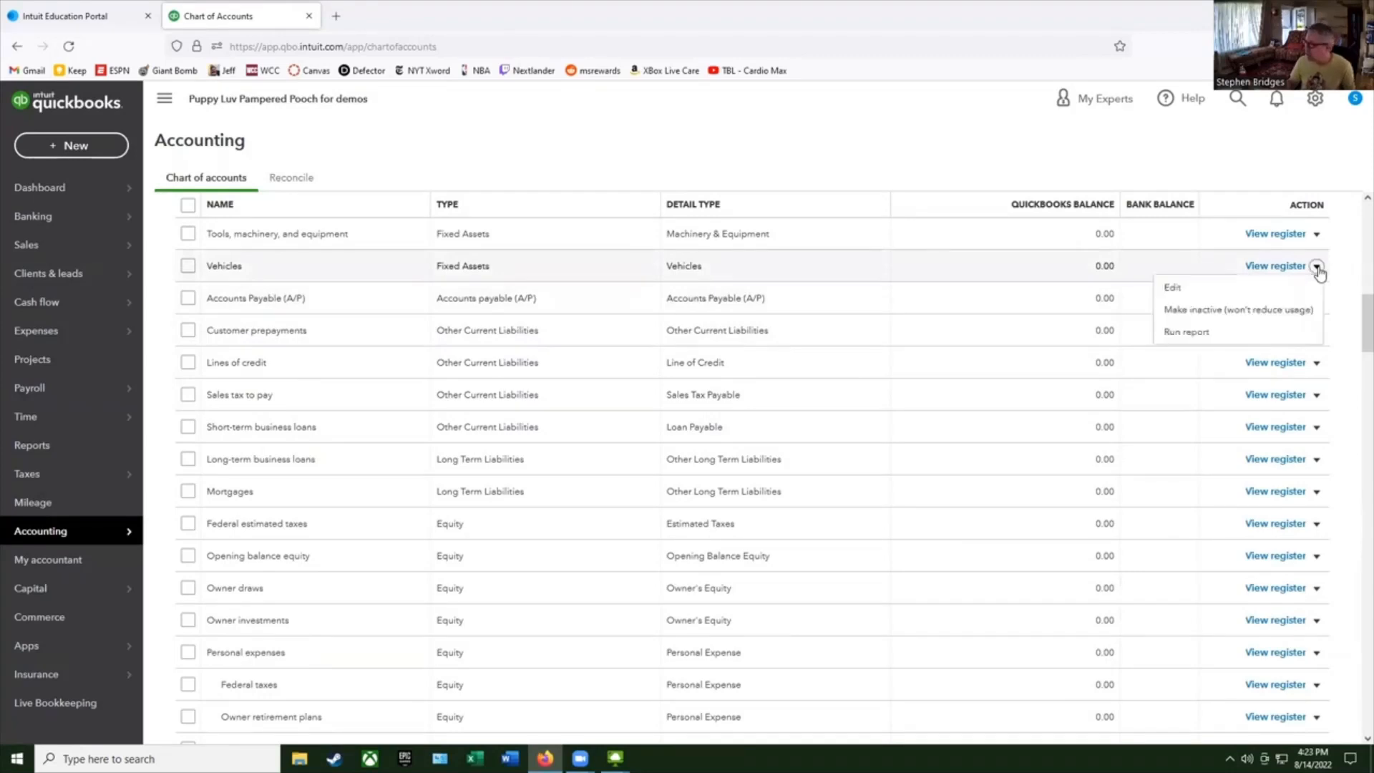
pyautogui.click(1219, 315)
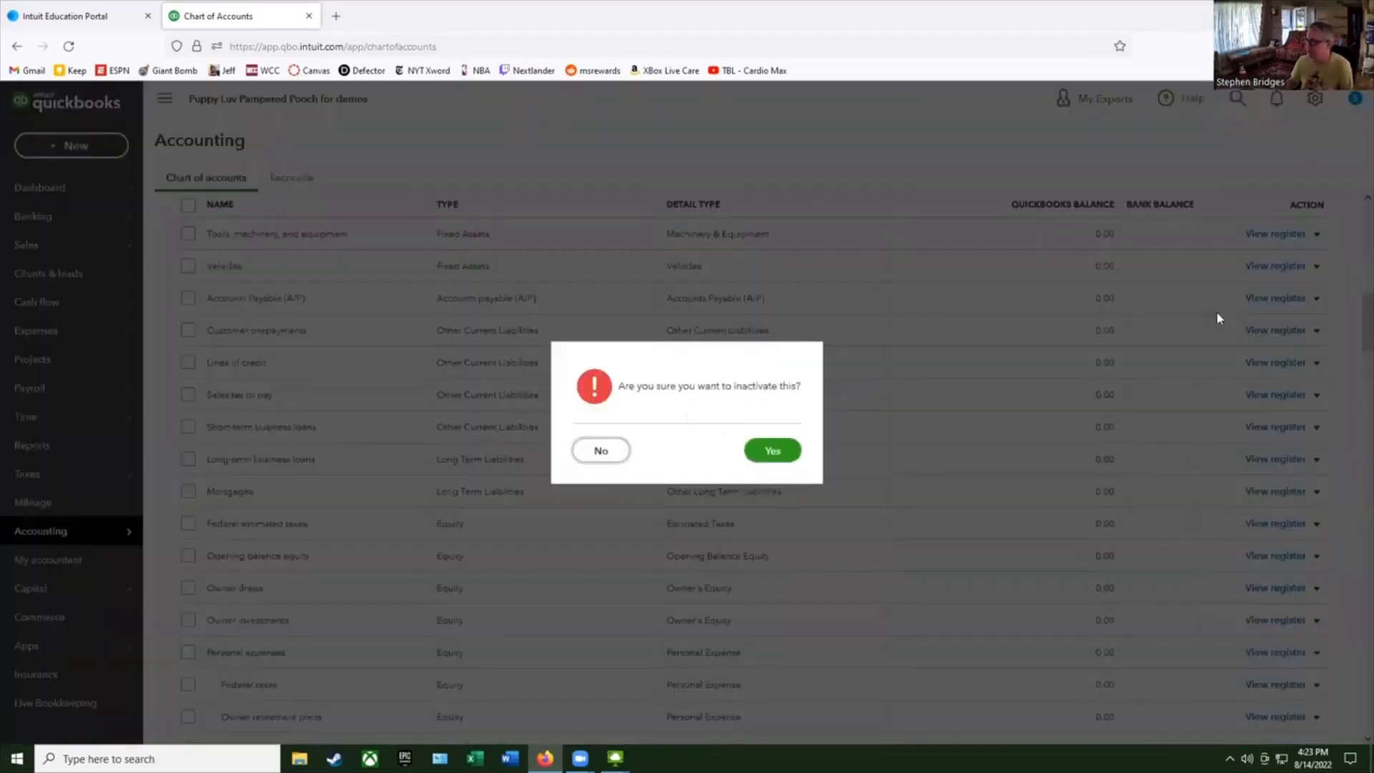
pyautogui.click(771, 451)
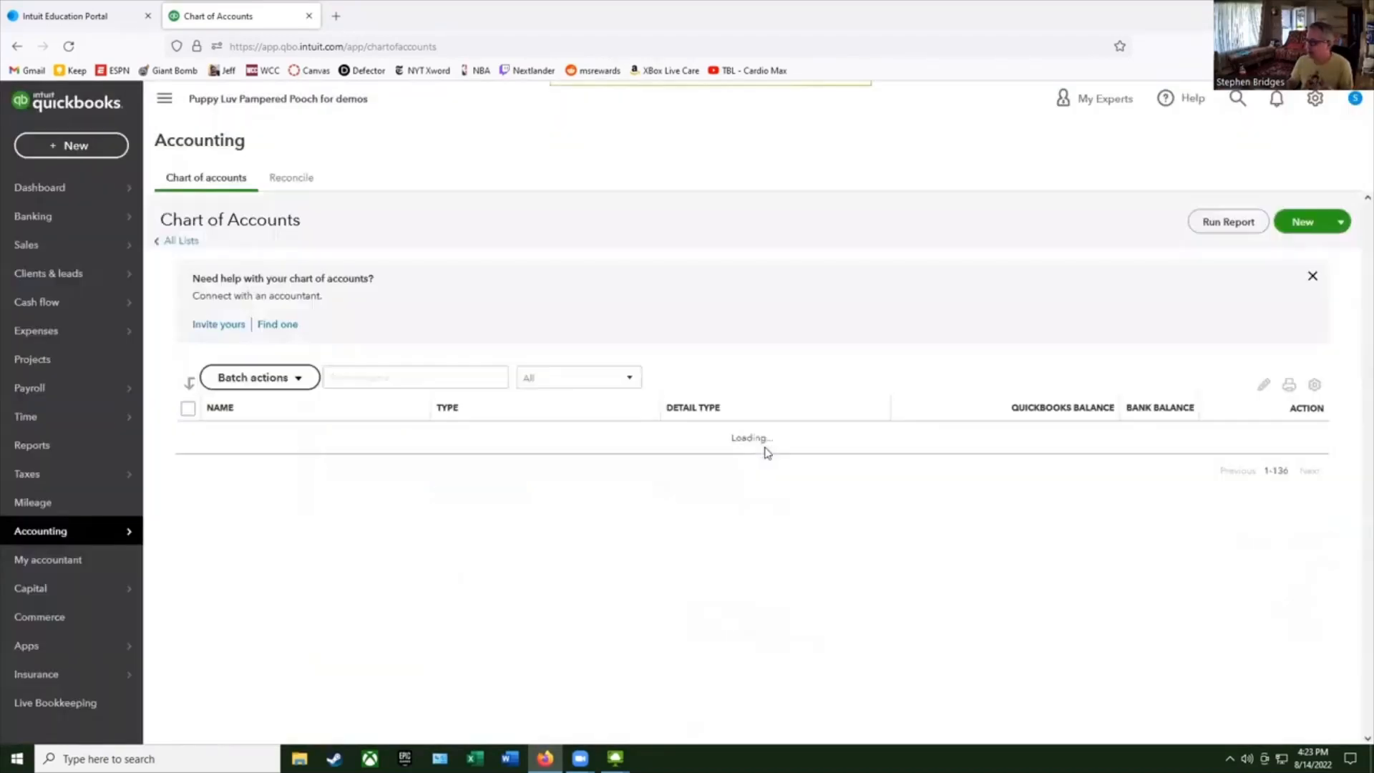
pyautogui.scroll(-8, 685, 380)
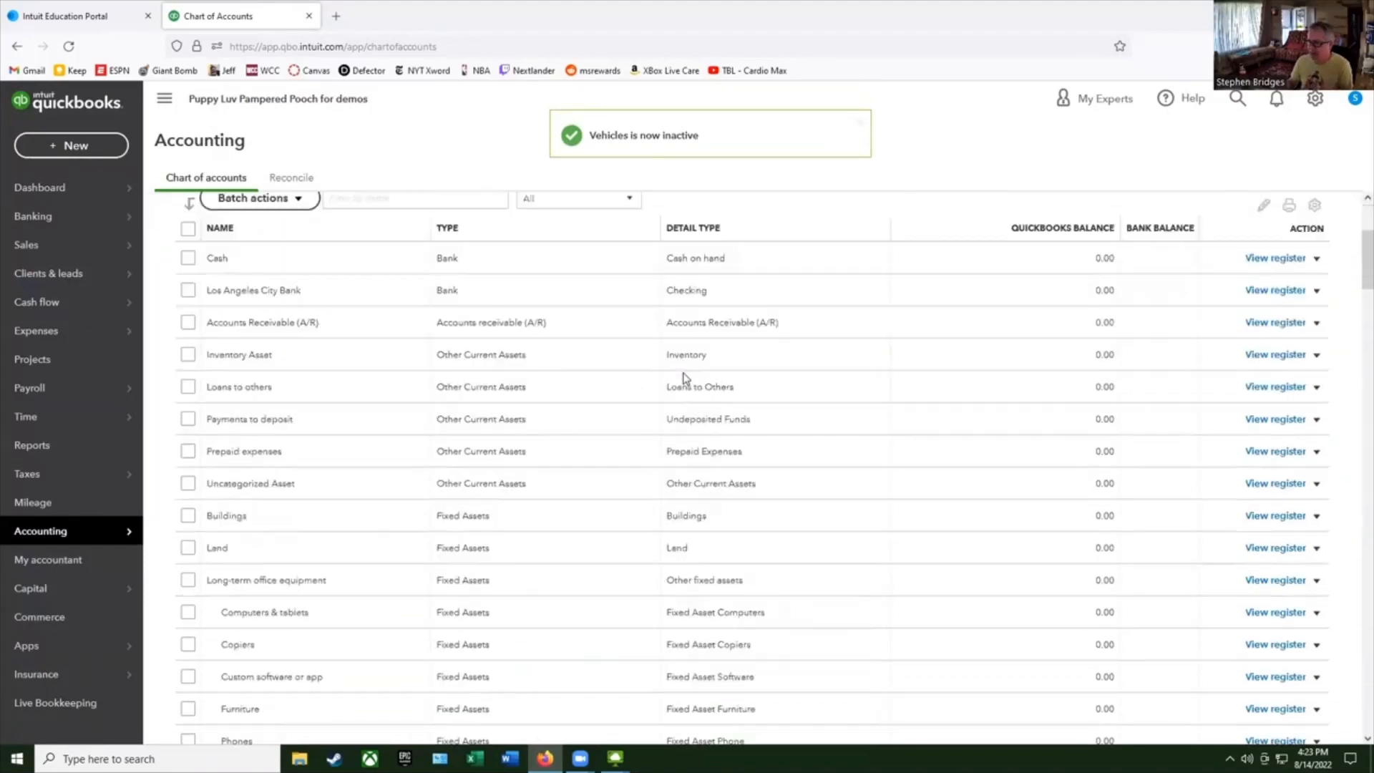
pyautogui.scroll(2, 537, 454)
pyautogui.scroll(6, 537, 454)
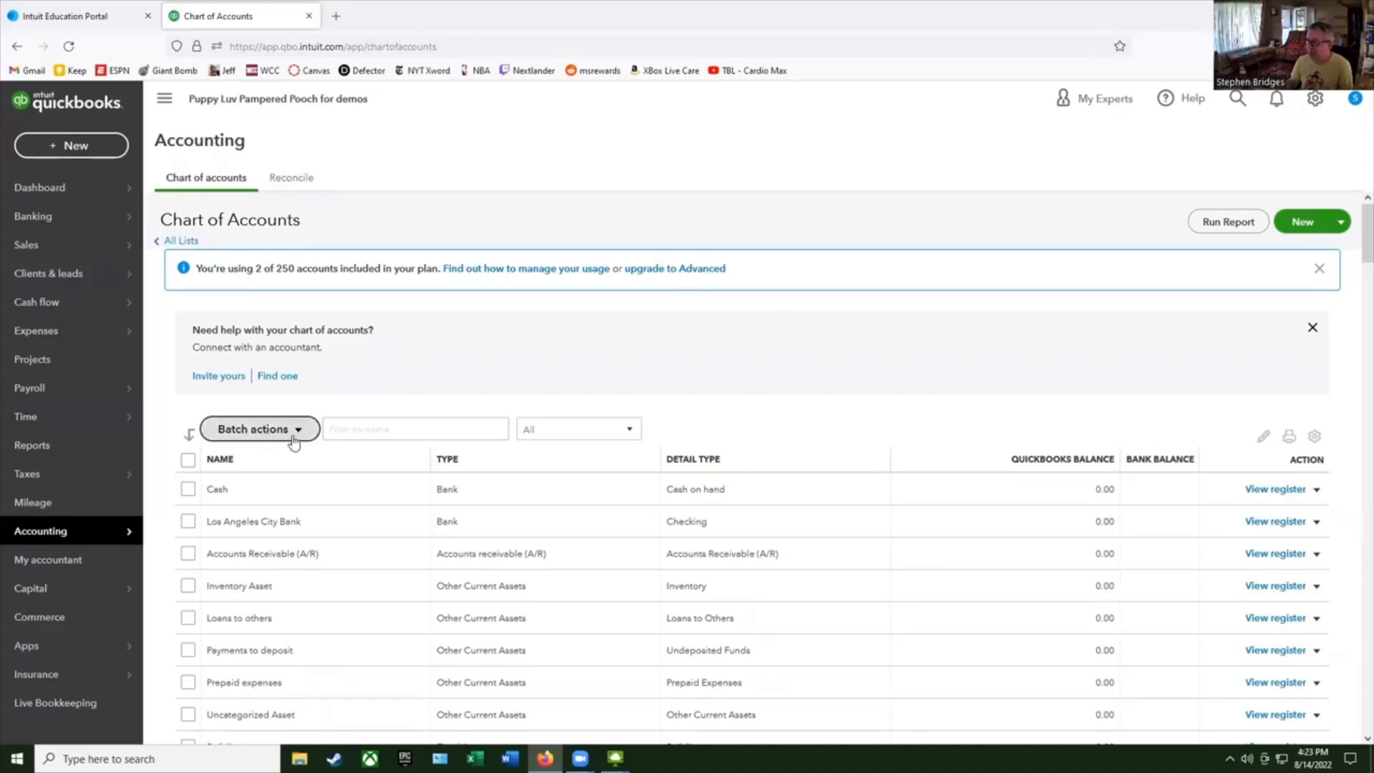
pyautogui.click(1264, 438)
pyautogui.click(1227, 429)
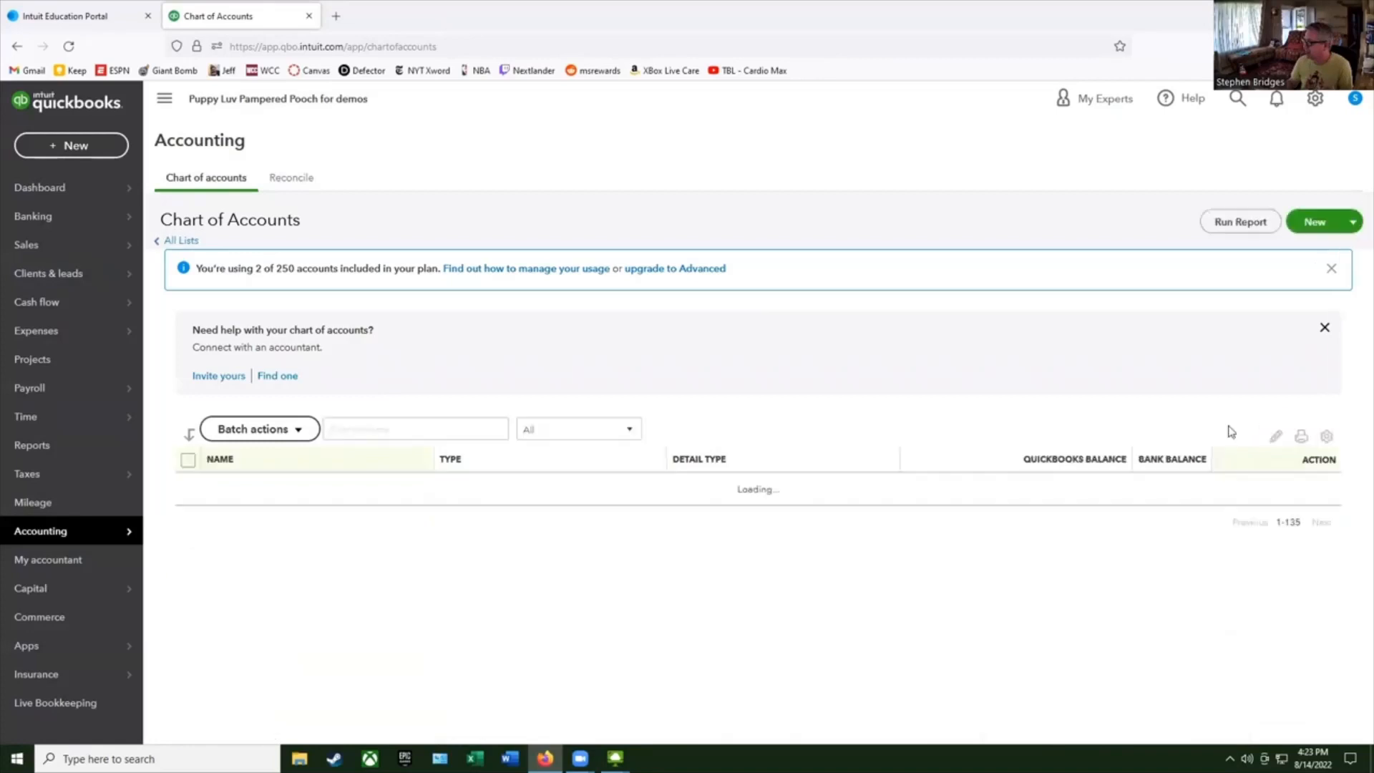
pyautogui.click(1316, 437)
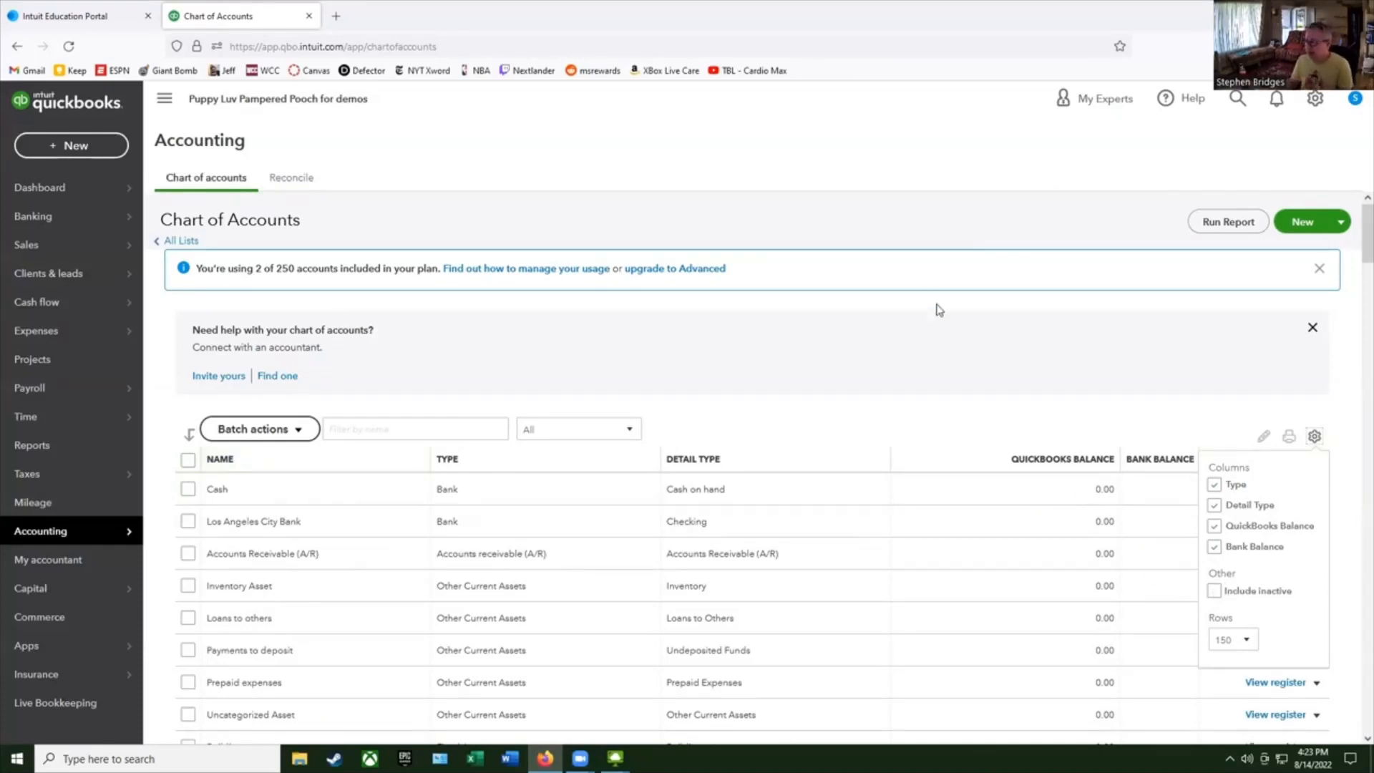
pyautogui.click(890, 225)
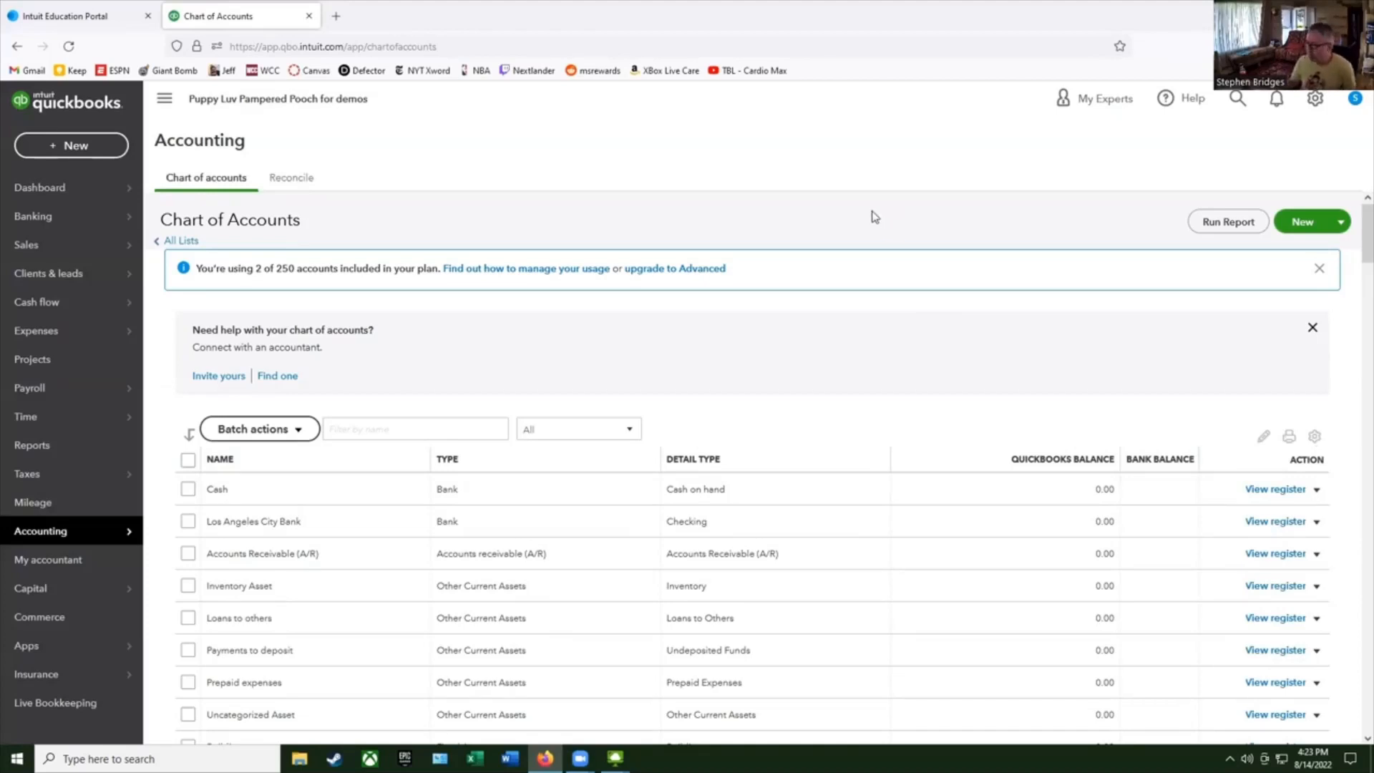
pyautogui.scroll(-5, 768, 251)
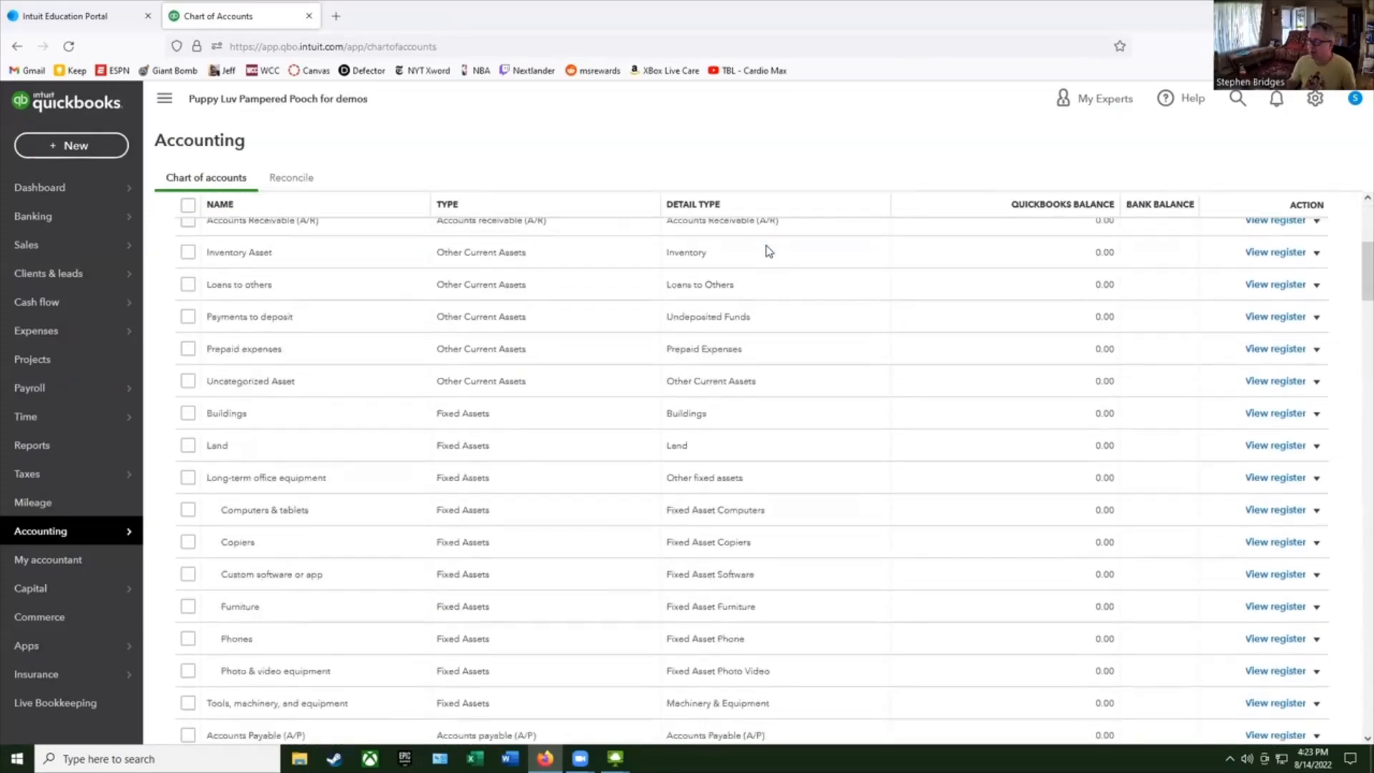
pyautogui.scroll(-6, 768, 251)
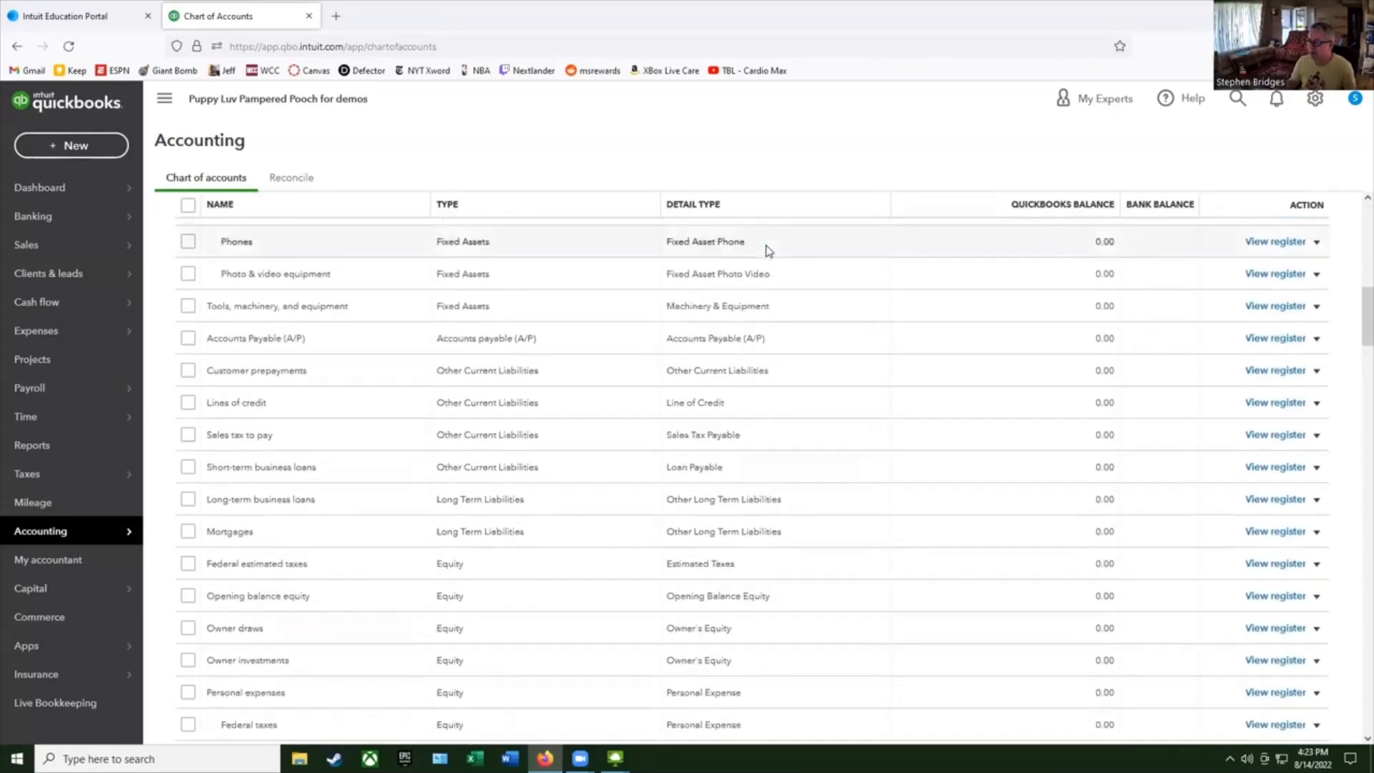
pyautogui.scroll(-6, 768, 251)
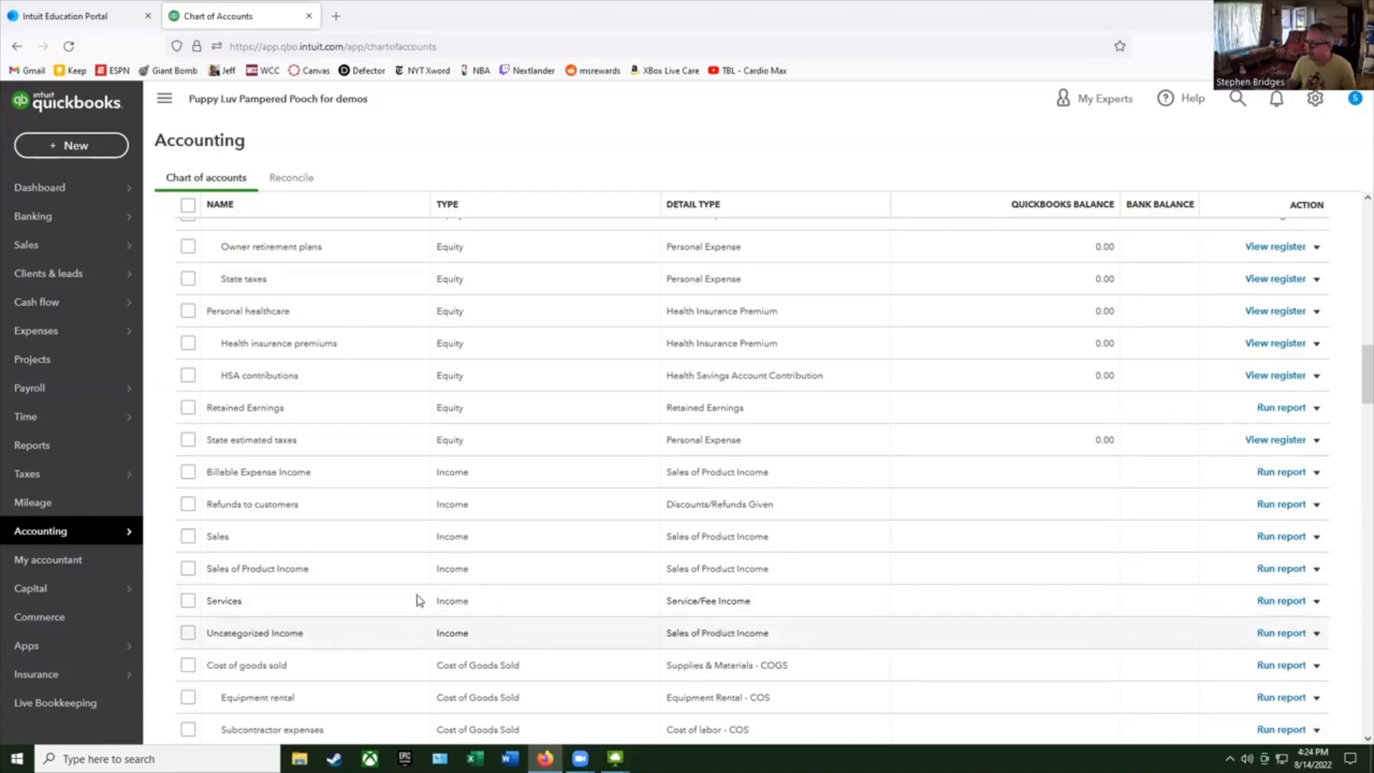
# Step: Rename the Services income account to 'Pooch Services' and save it
pyautogui.click(1317, 600)
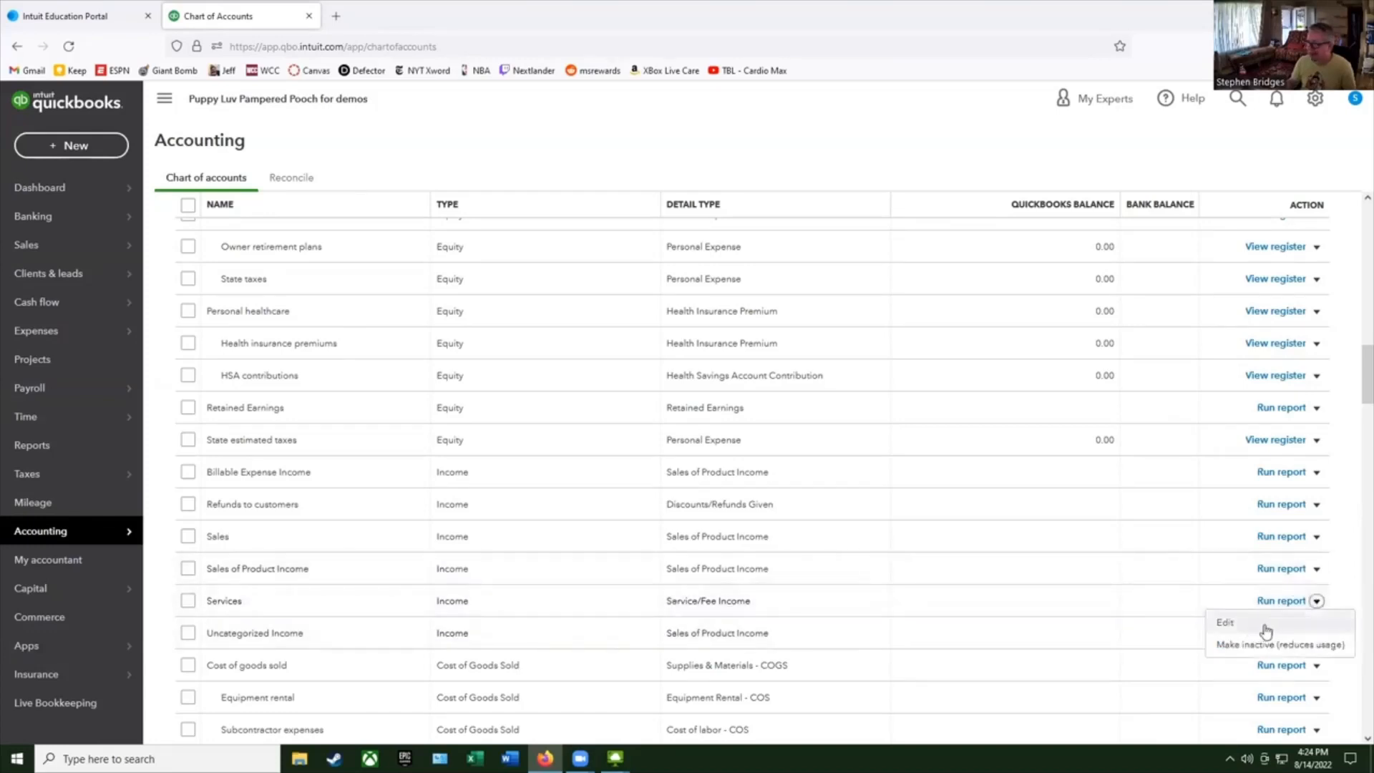
pyautogui.click(1223, 623)
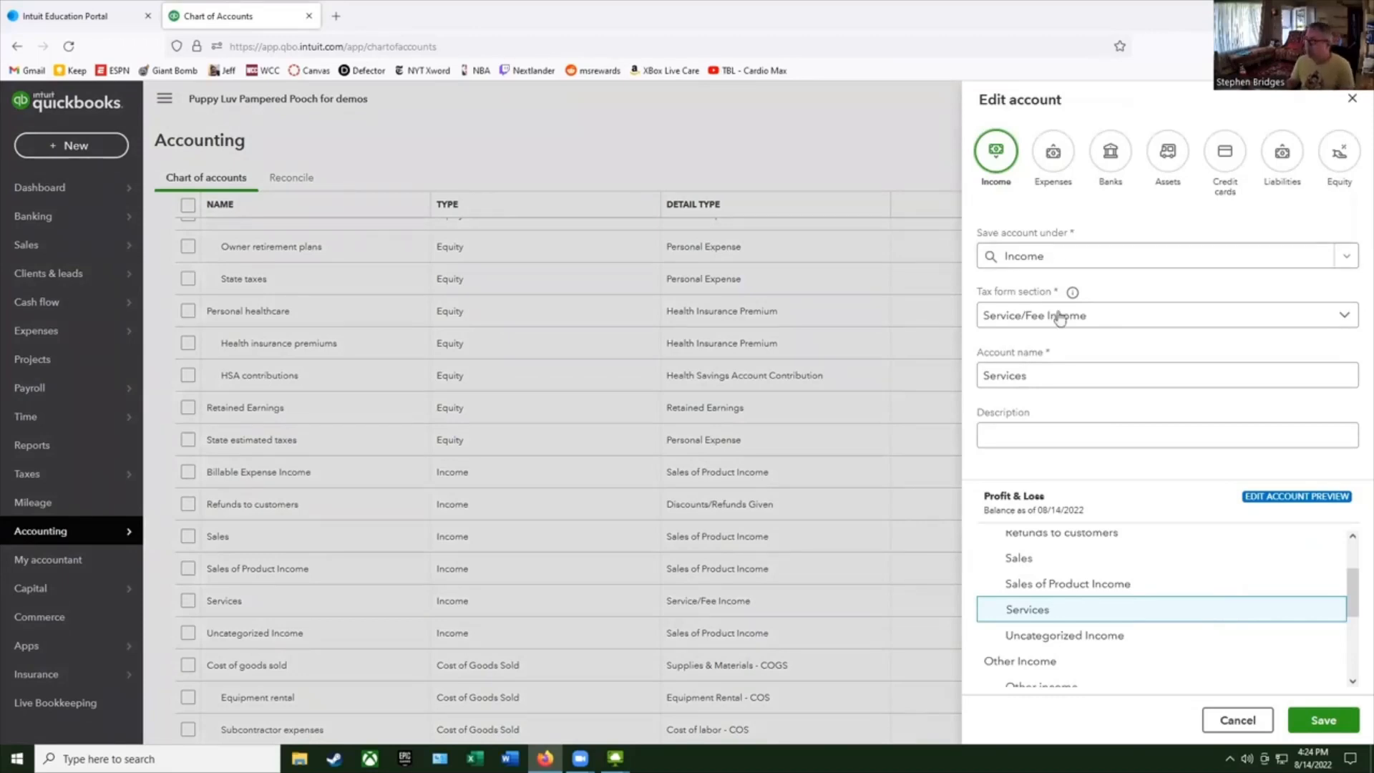
pyautogui.moveTo(1045, 374); pyautogui.dragTo(974, 374)
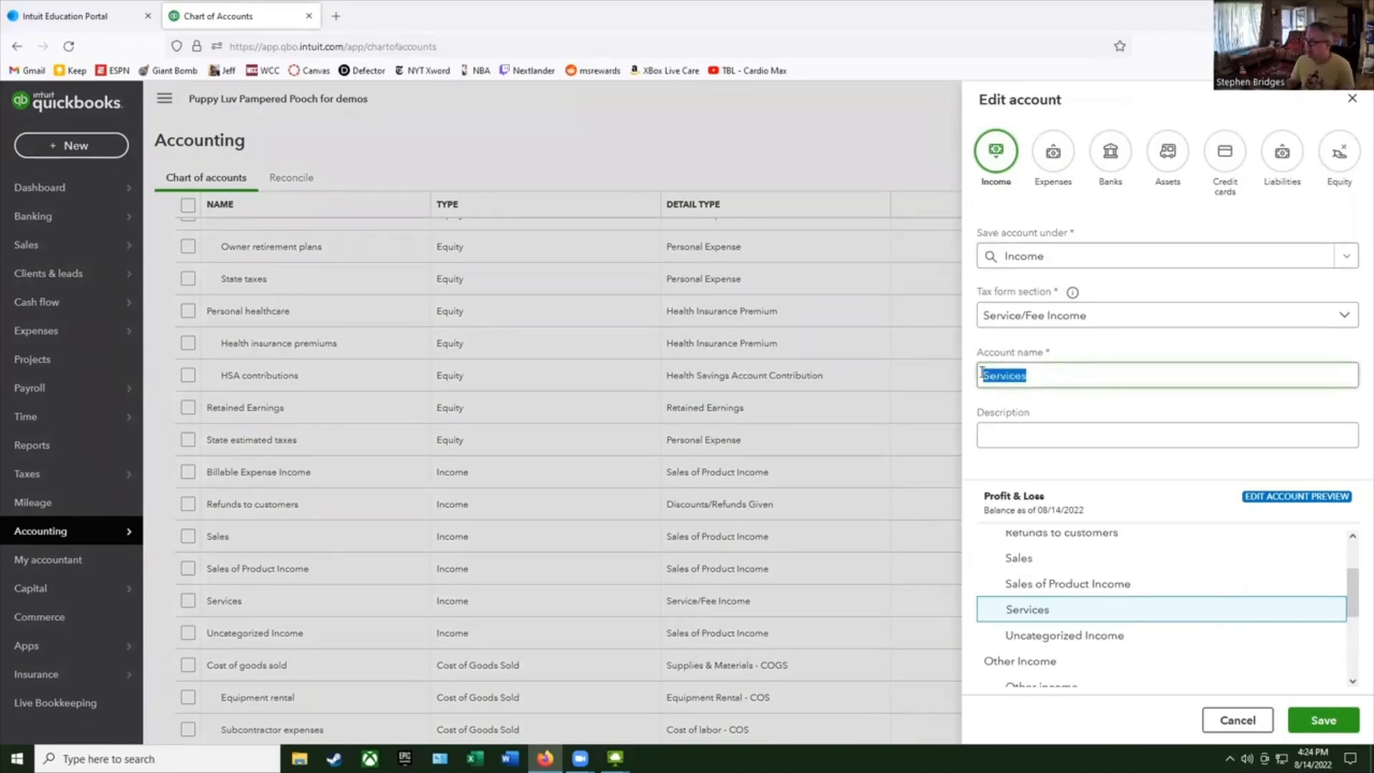
pyautogui.click(992, 372)
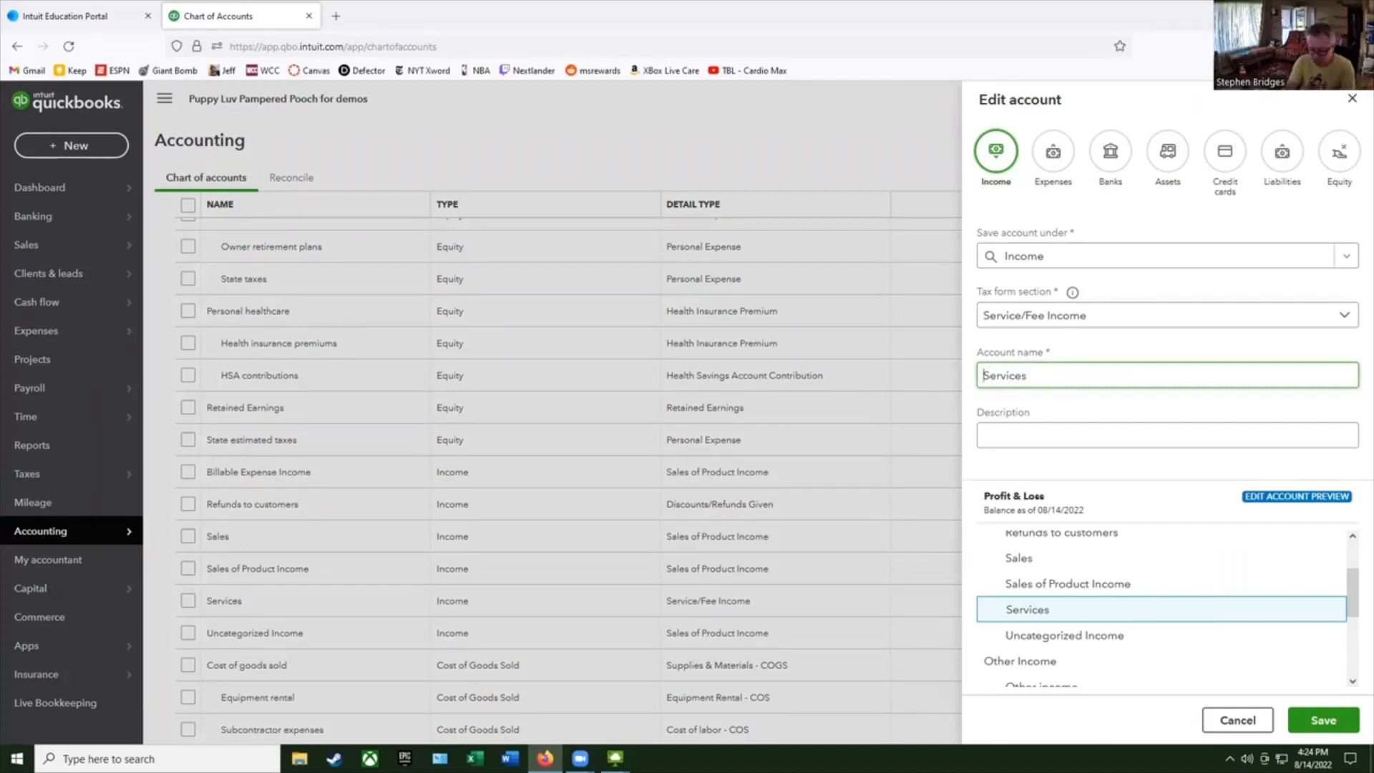
pyautogui.write('Pooch')
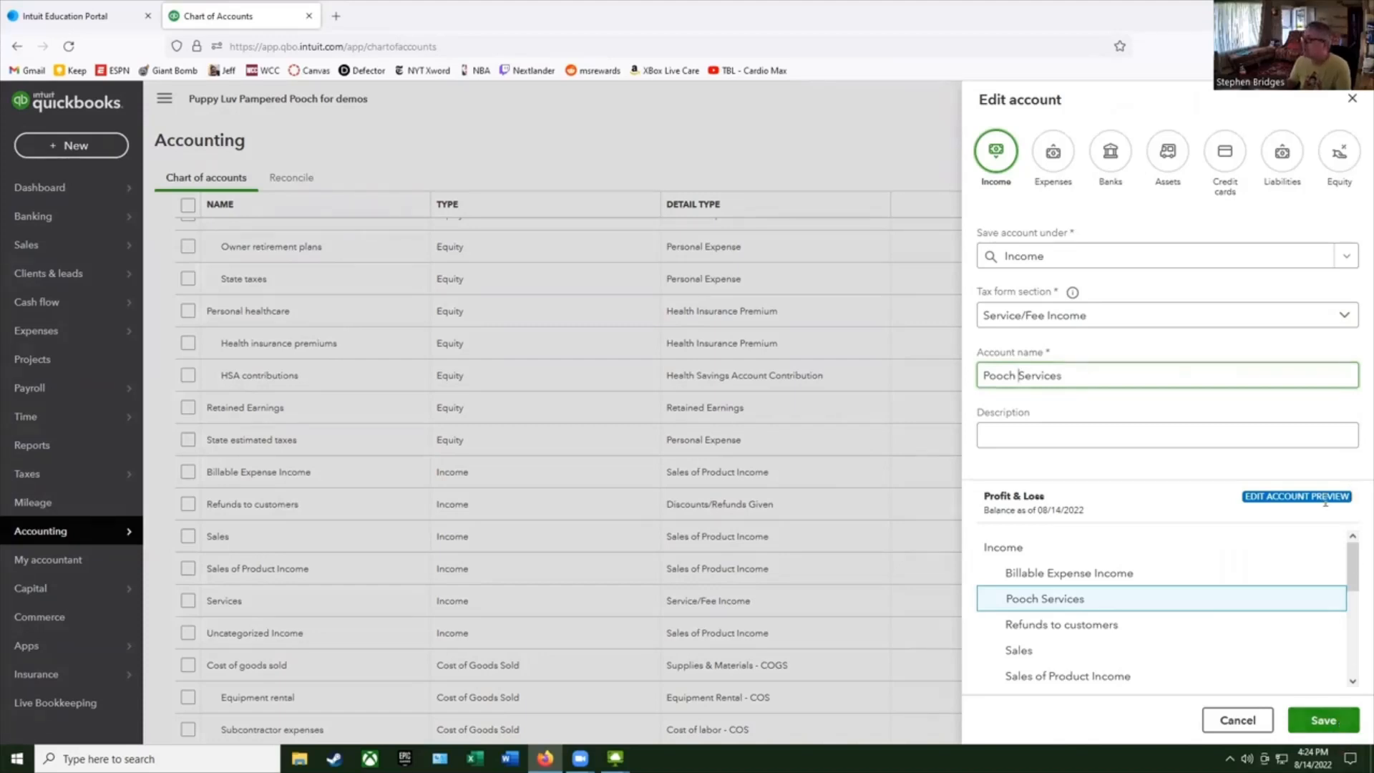
pyautogui.click(1316, 721)
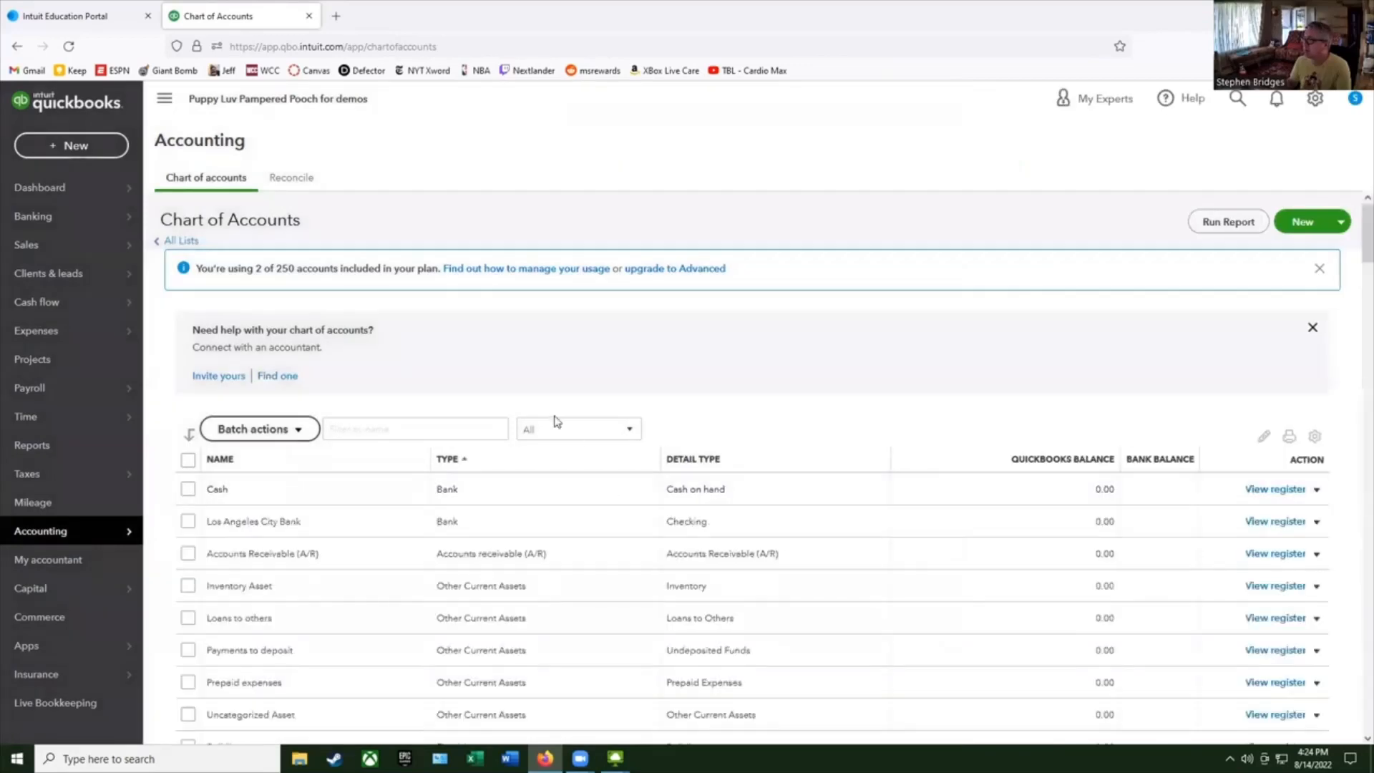
pyautogui.scroll(-15, 511, 471)
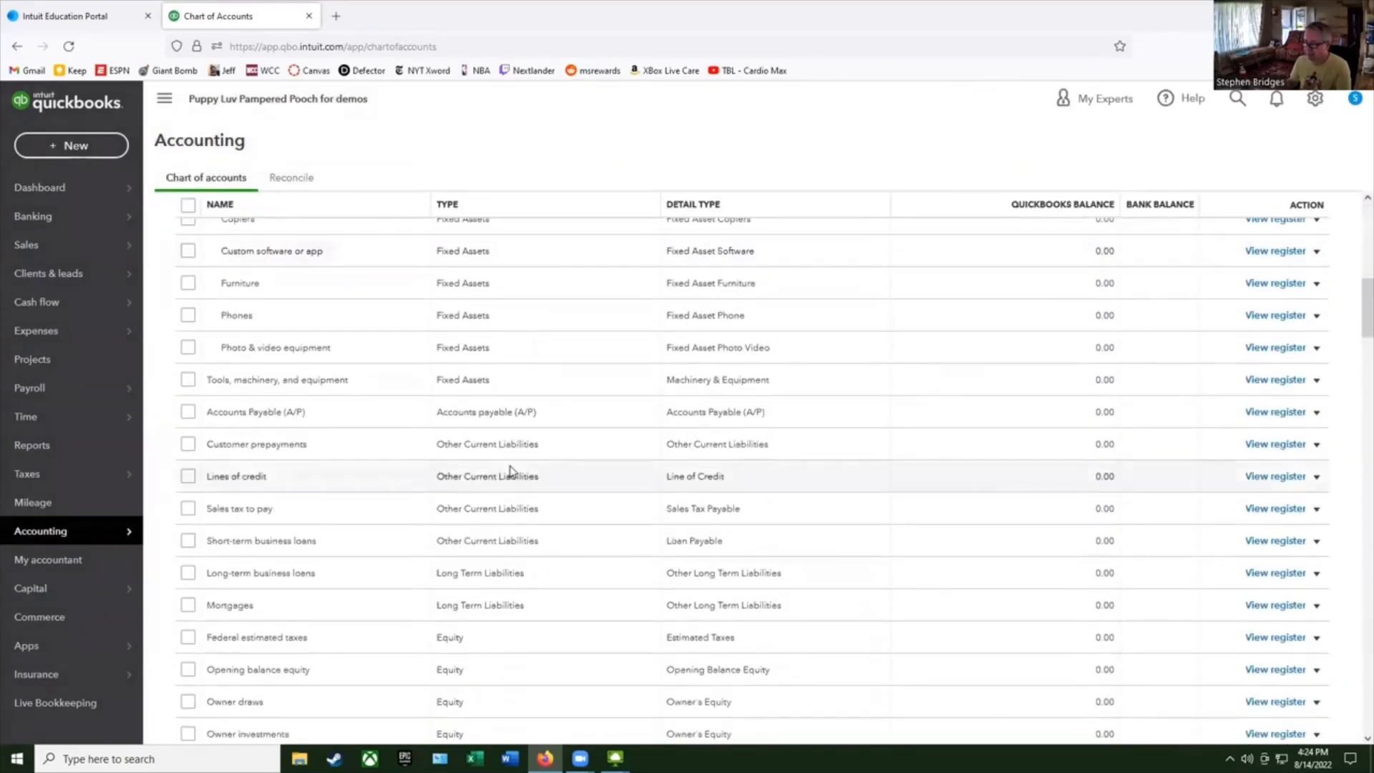
pyautogui.scroll(-4, 301, 474)
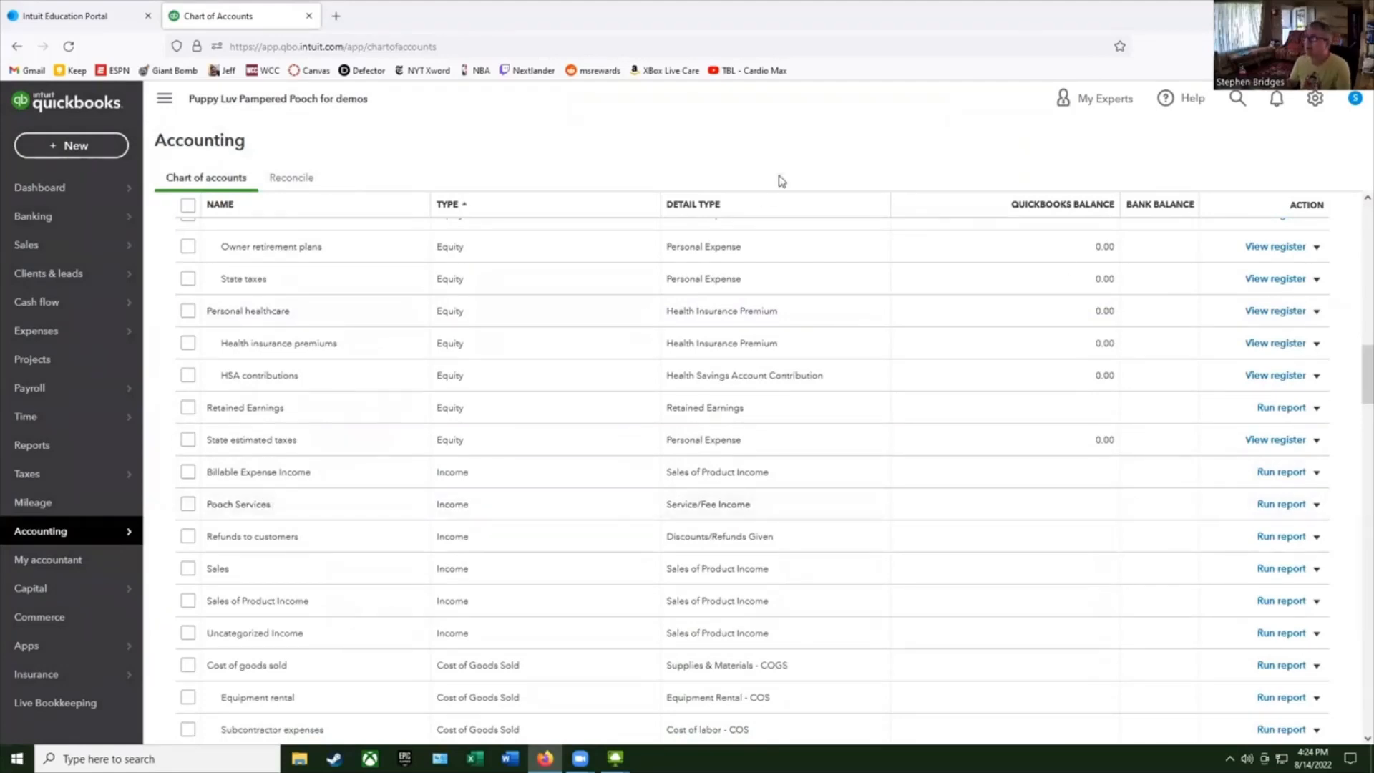
pyautogui.scroll(11, 582, 233)
# Step: Return to the Dashboard's Get things done workspace
pyautogui.click(20, 187)
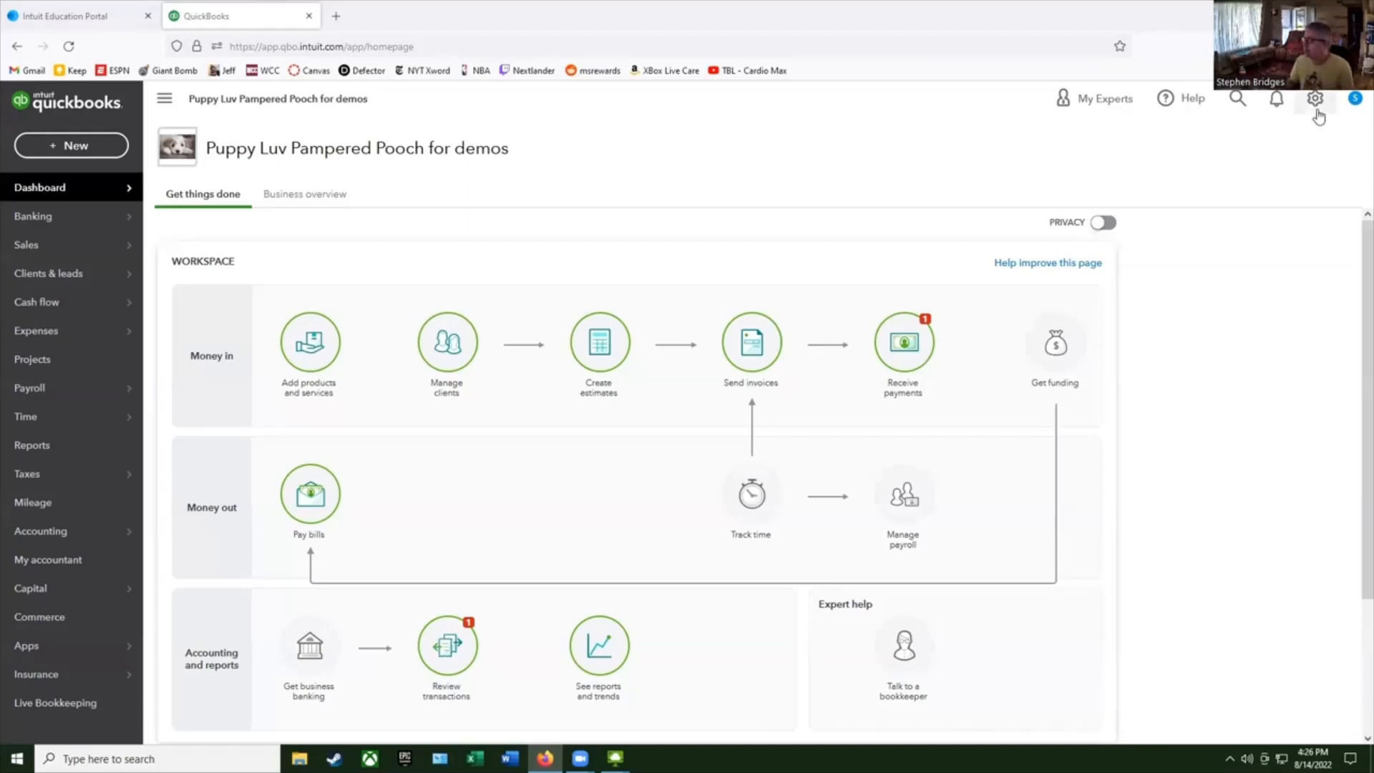
# Step: Open the Product Categories list from All lists and start a new category
pyautogui.click(1317, 107)
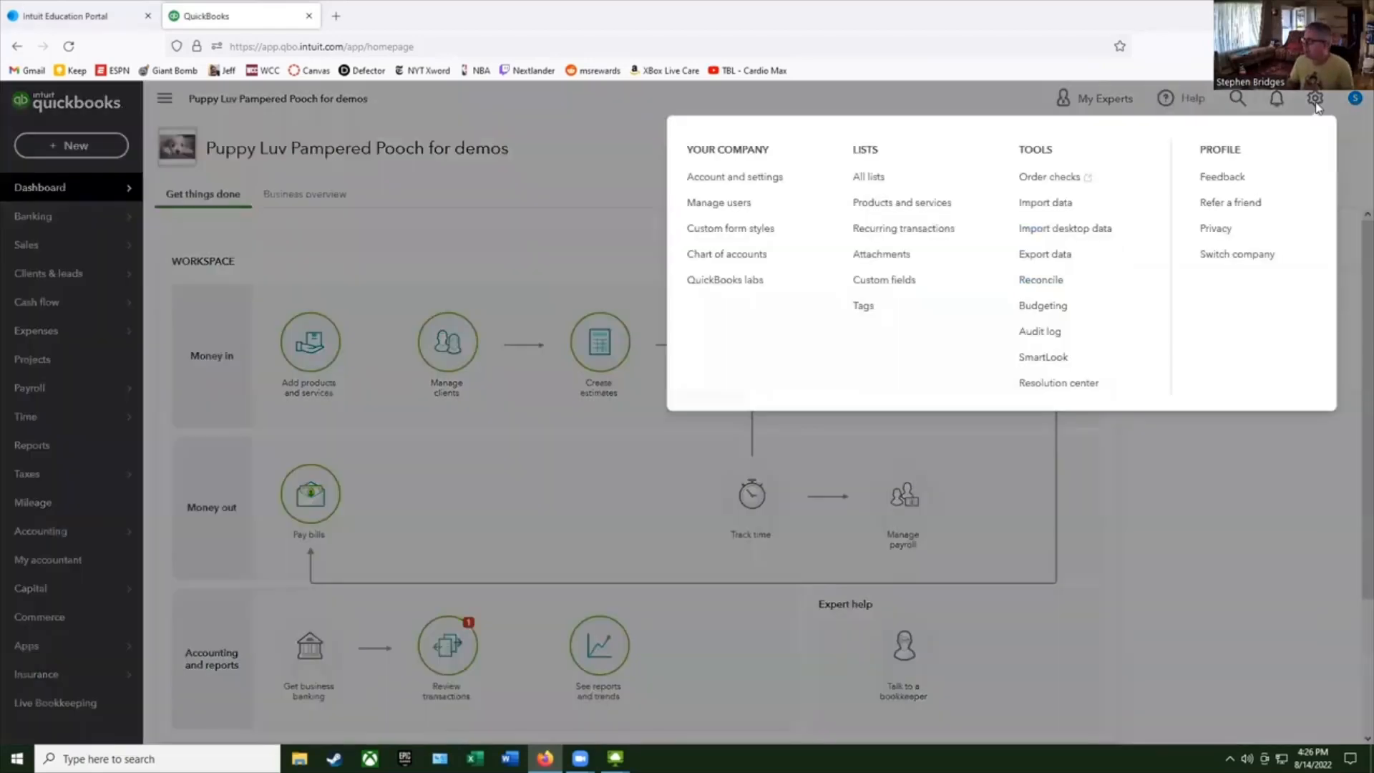
pyautogui.click(867, 184)
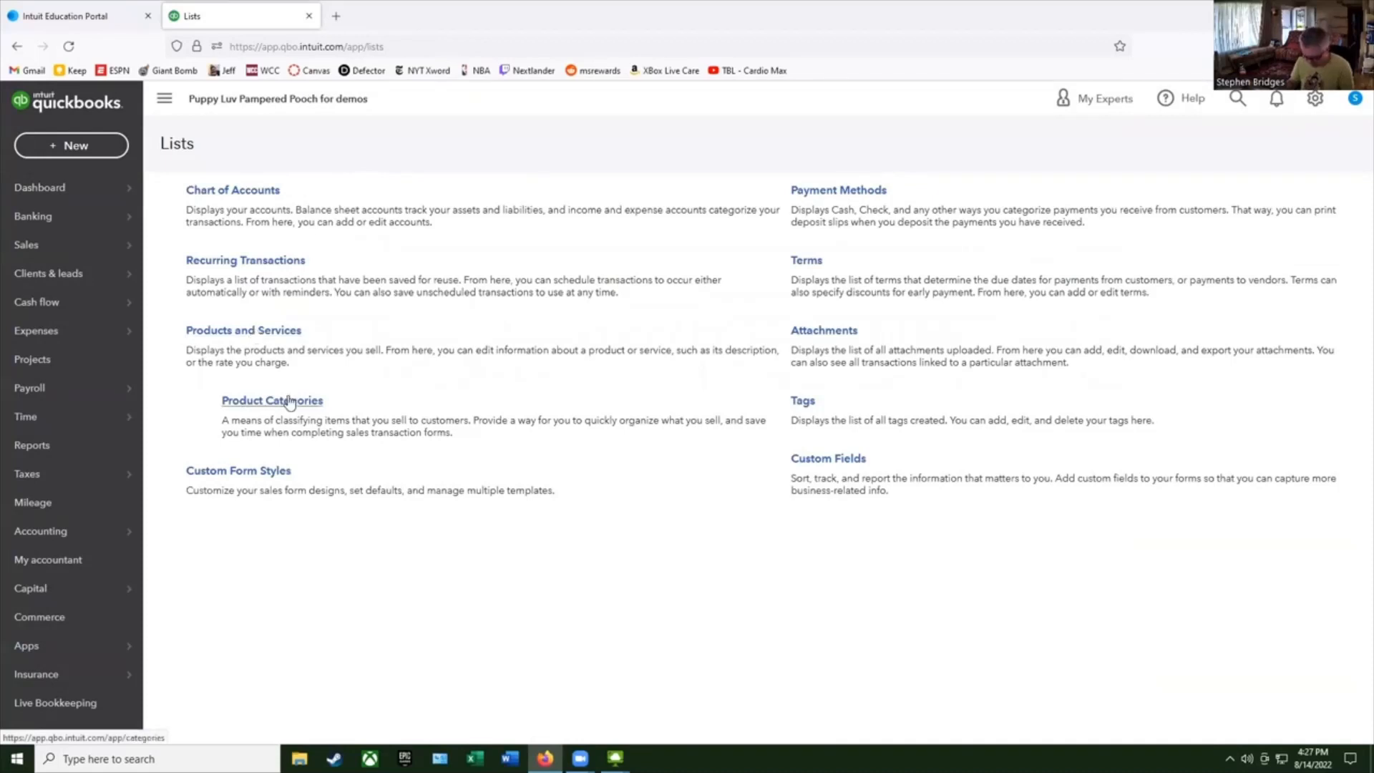
pyautogui.click(282, 405)
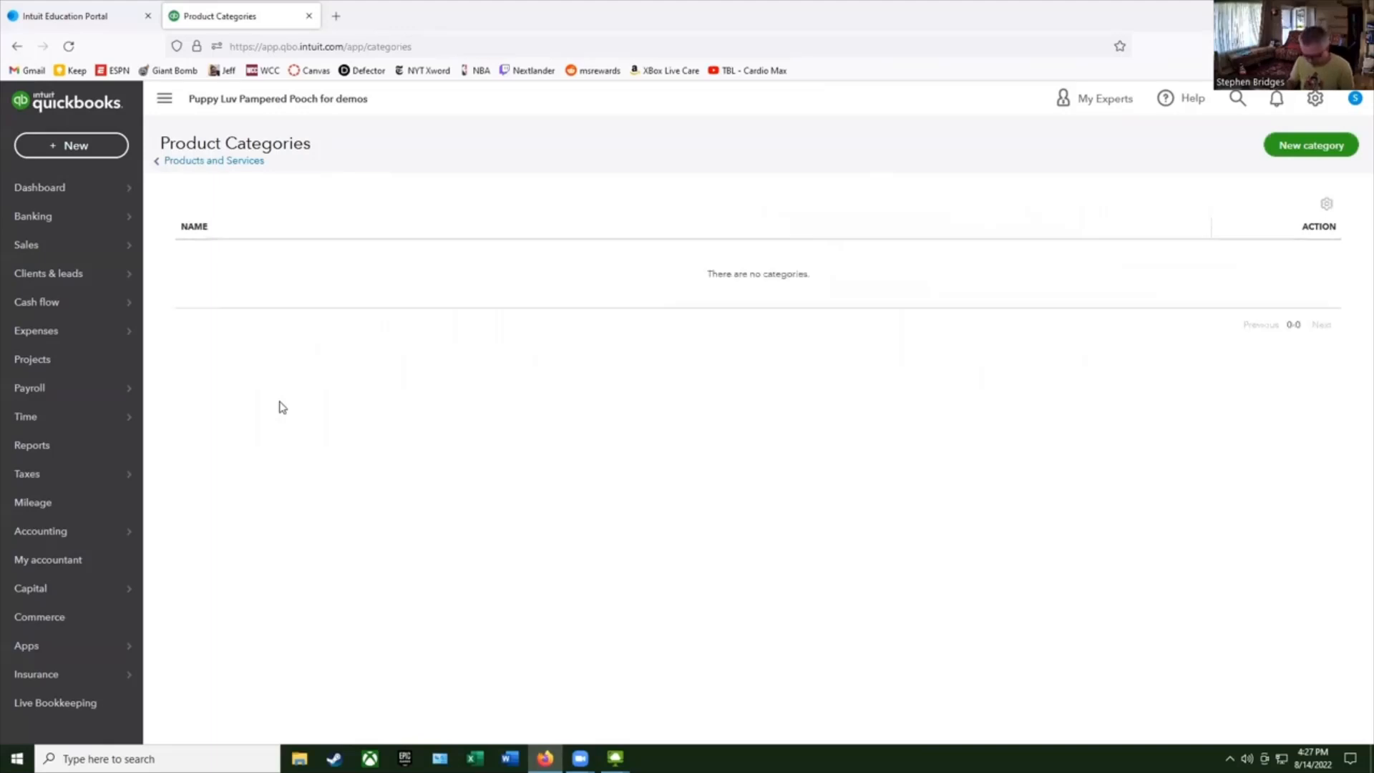
pyautogui.click(1326, 208)
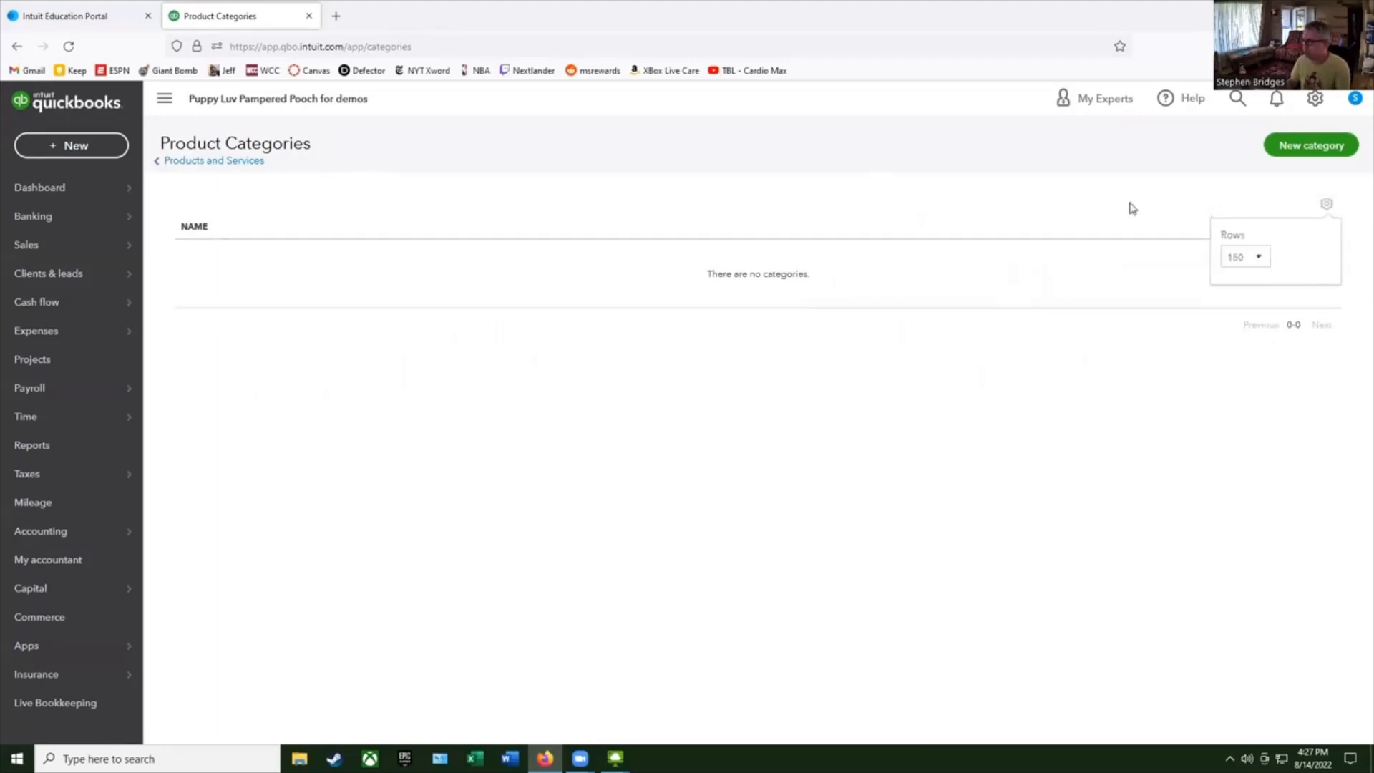
pyautogui.click(1328, 208)
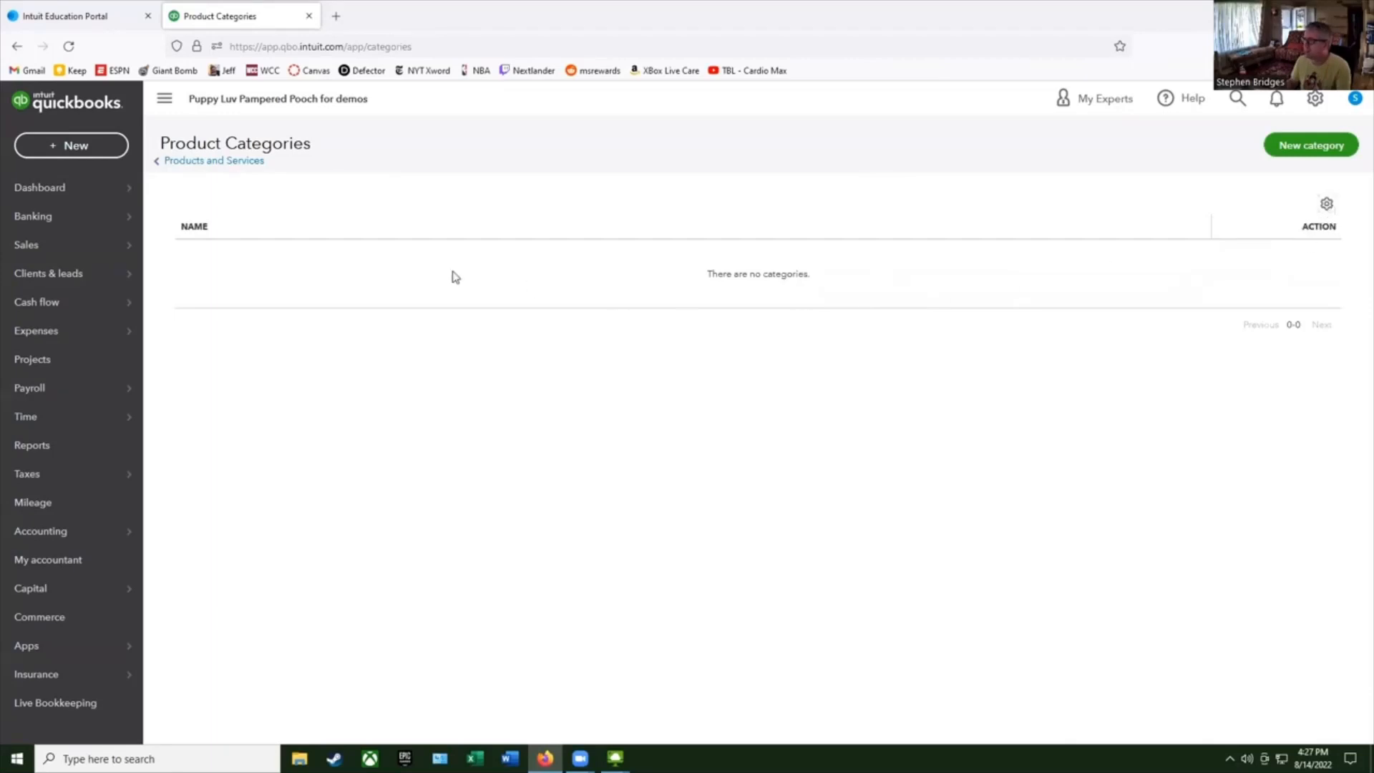
pyautogui.click(1350, 145)
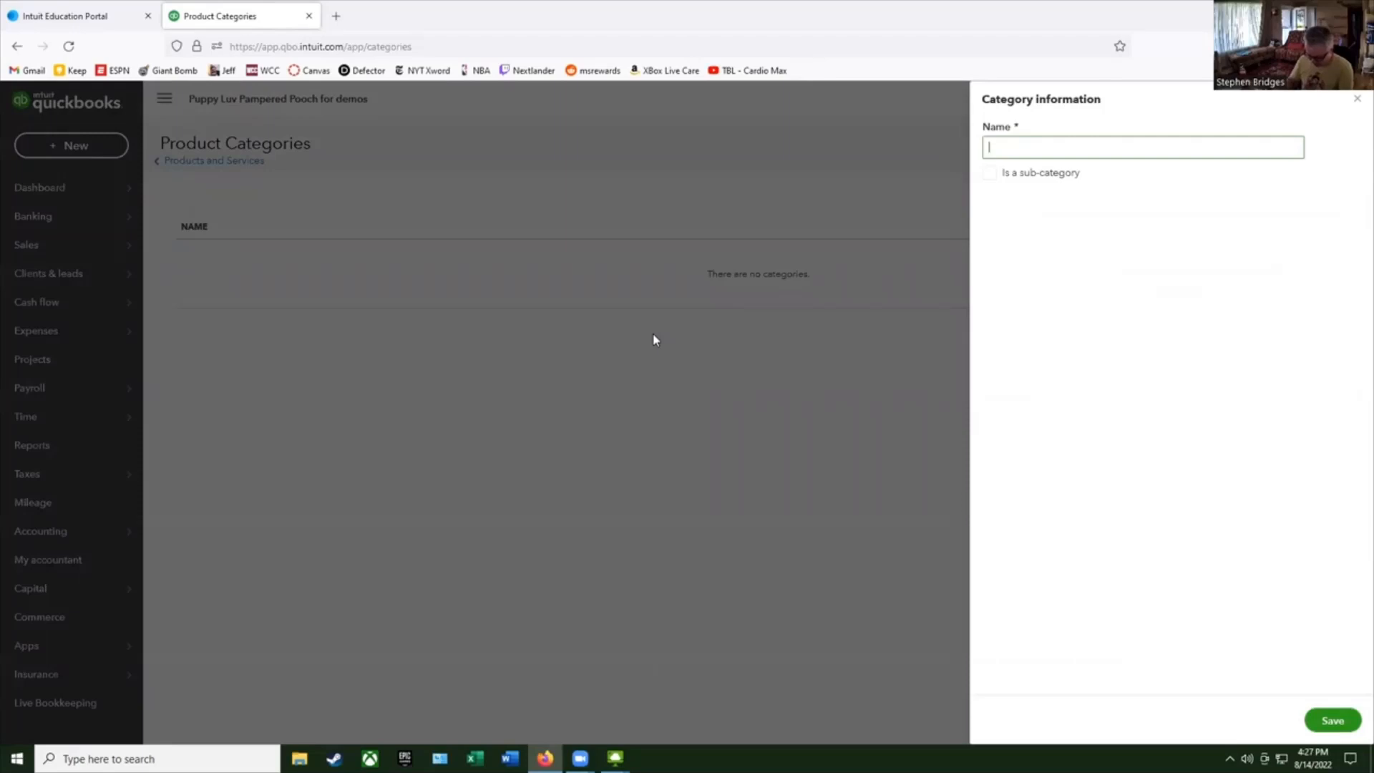
# Step: Create product categories 'Full Pet Groom', 'Mini Pet Groom' and 'Bath and Brush'
pyautogui.write('F')
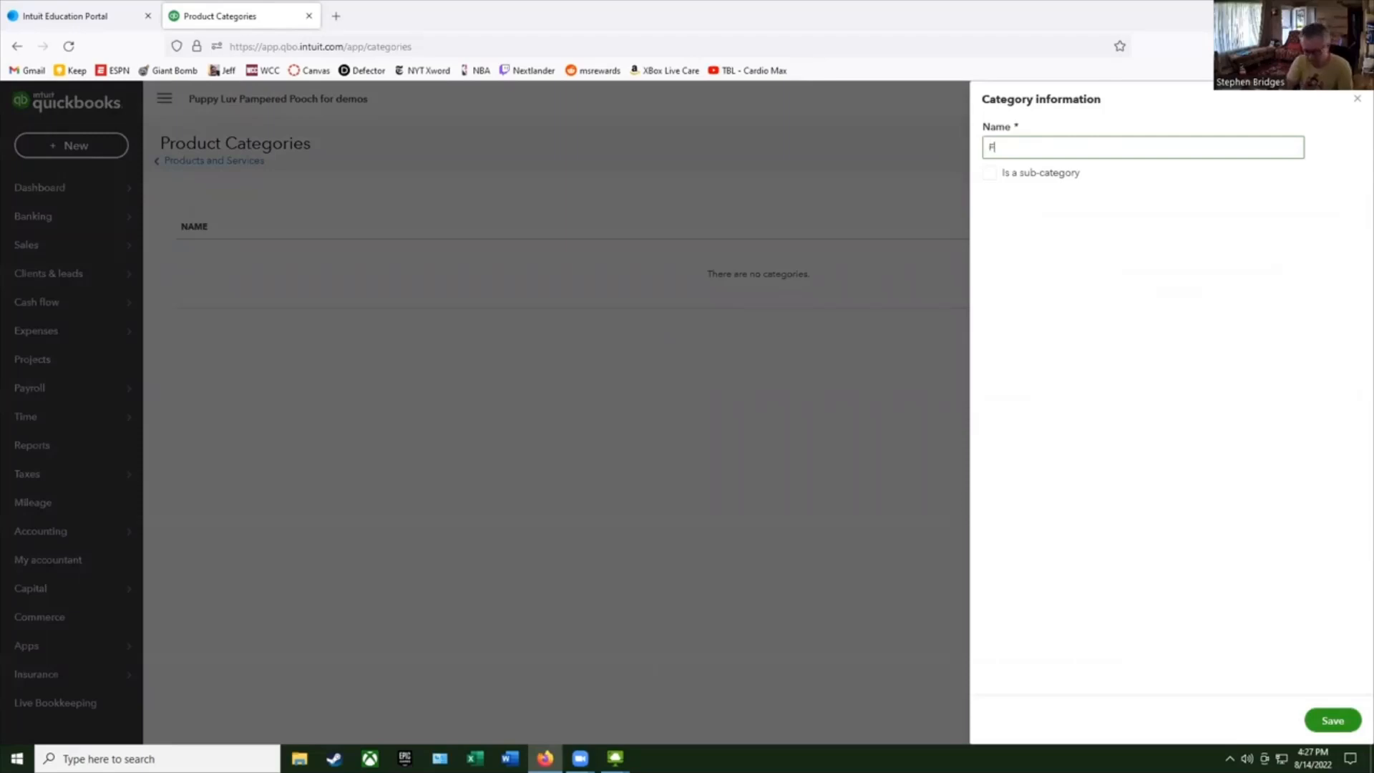
pyautogui.write('ull Pet Groom')
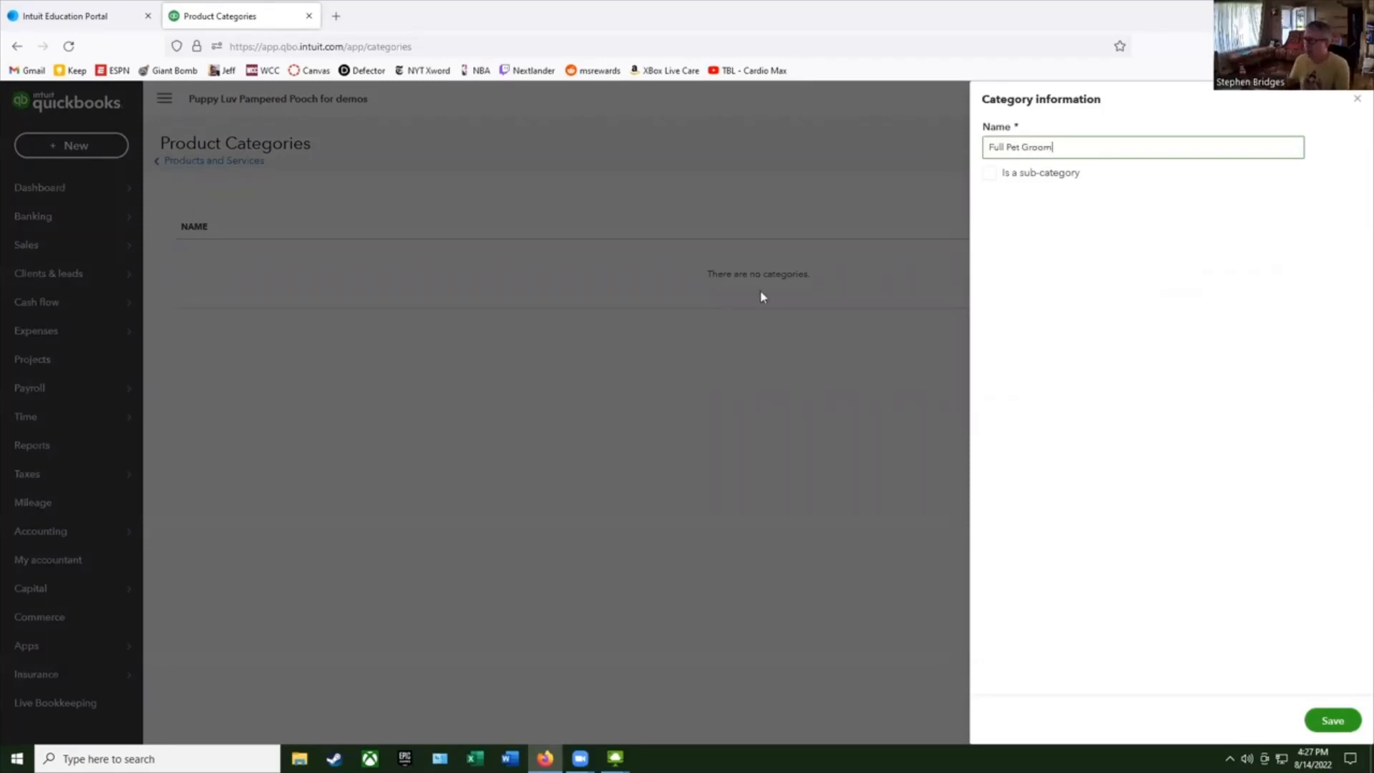
pyautogui.click(1322, 725)
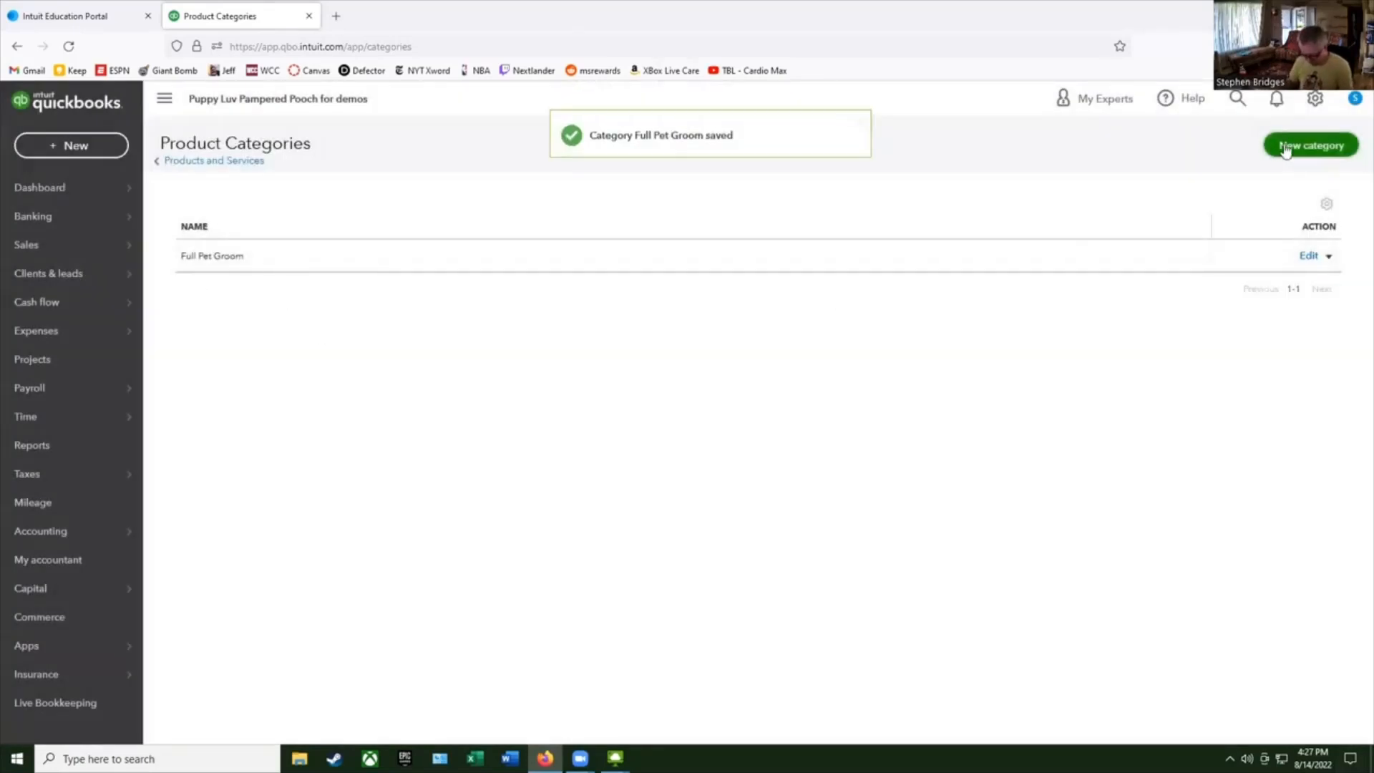
pyautogui.click(1286, 146)
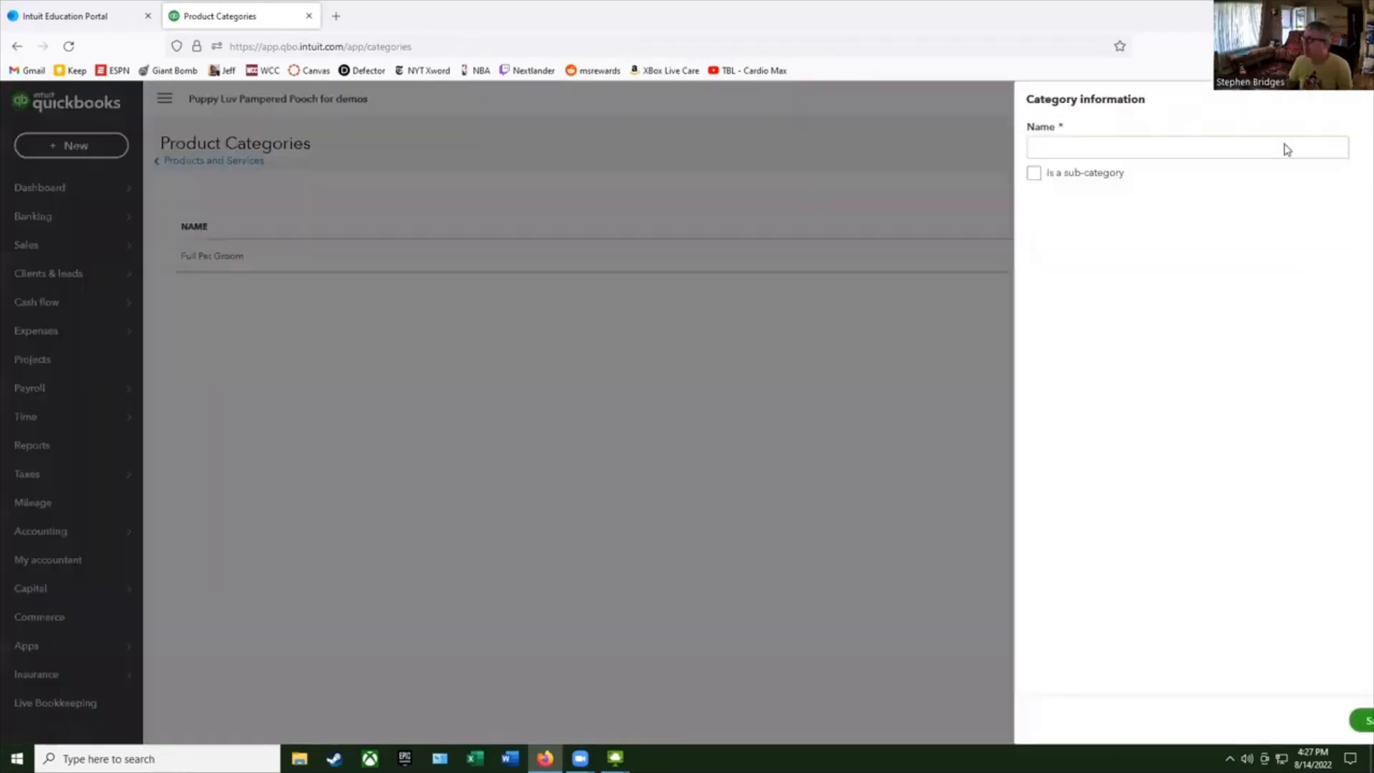
pyautogui.write('Mini')
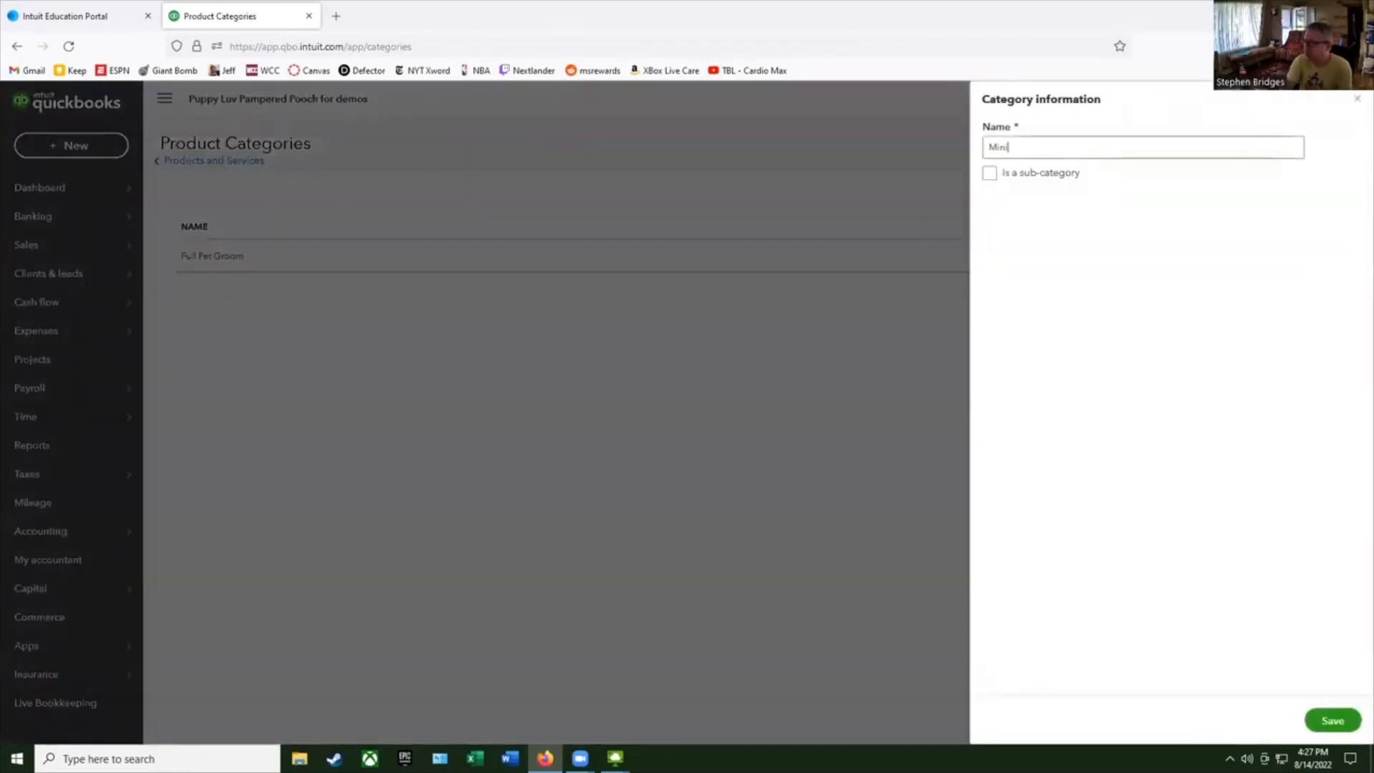
pyautogui.write(' Pet Groom')
pyautogui.click(1330, 723)
pyautogui.click(1311, 145)
pyautogui.write('B')
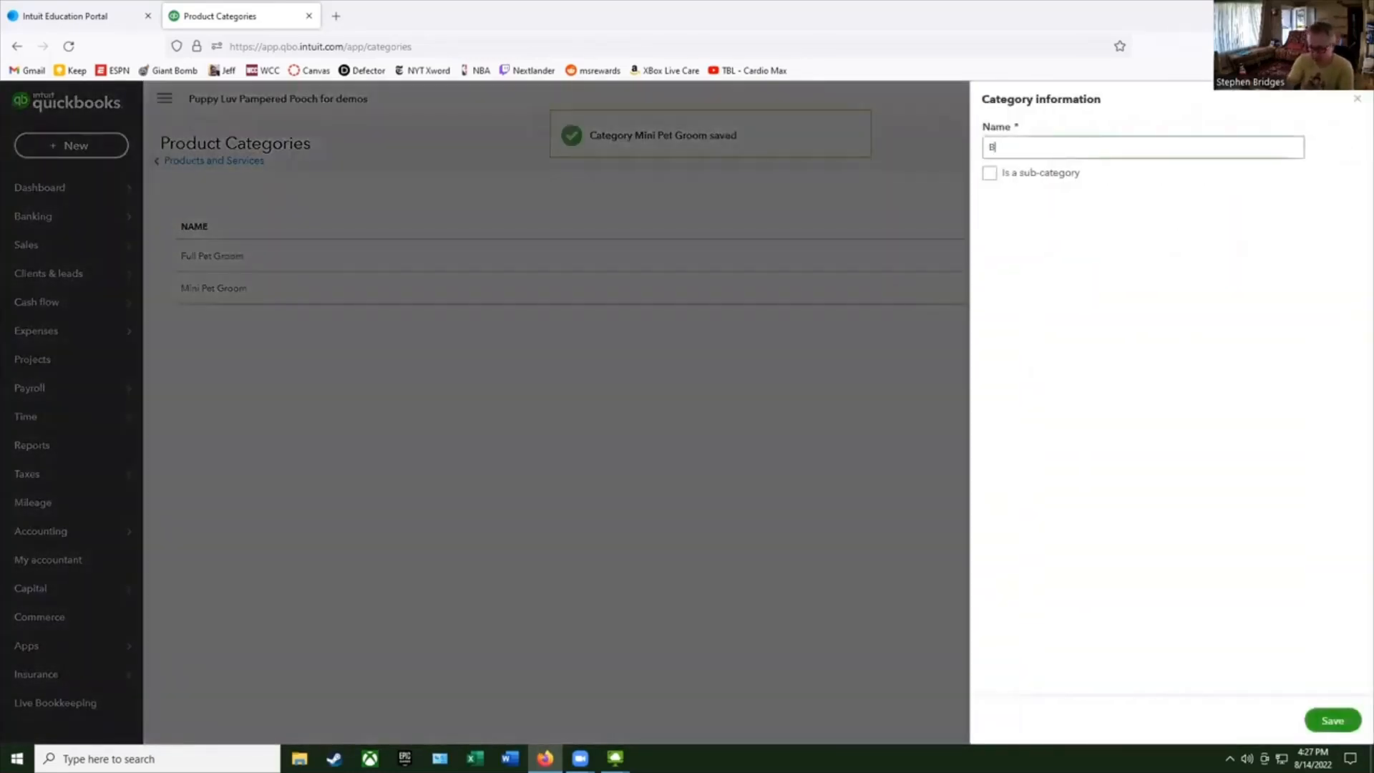
pyautogui.write('ath and Brush')
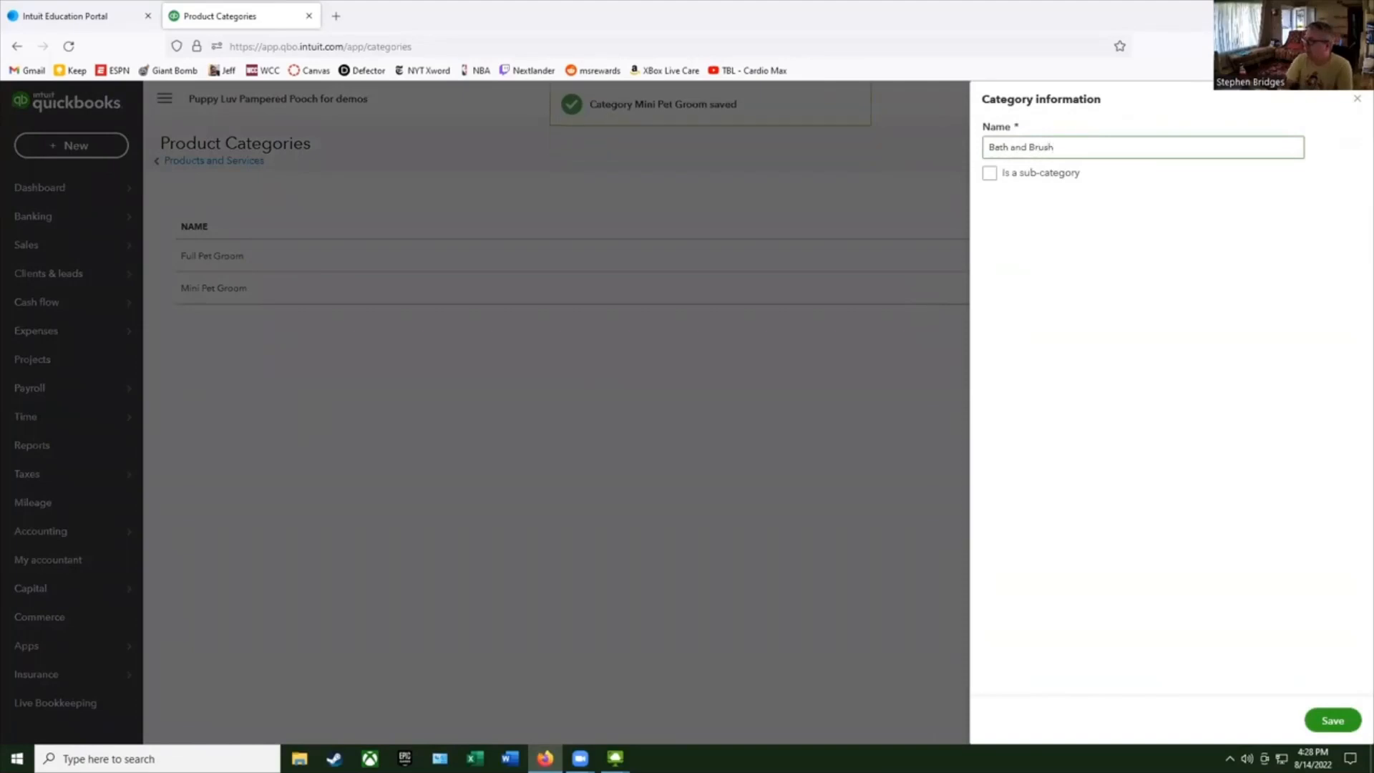
pyautogui.click(1317, 720)
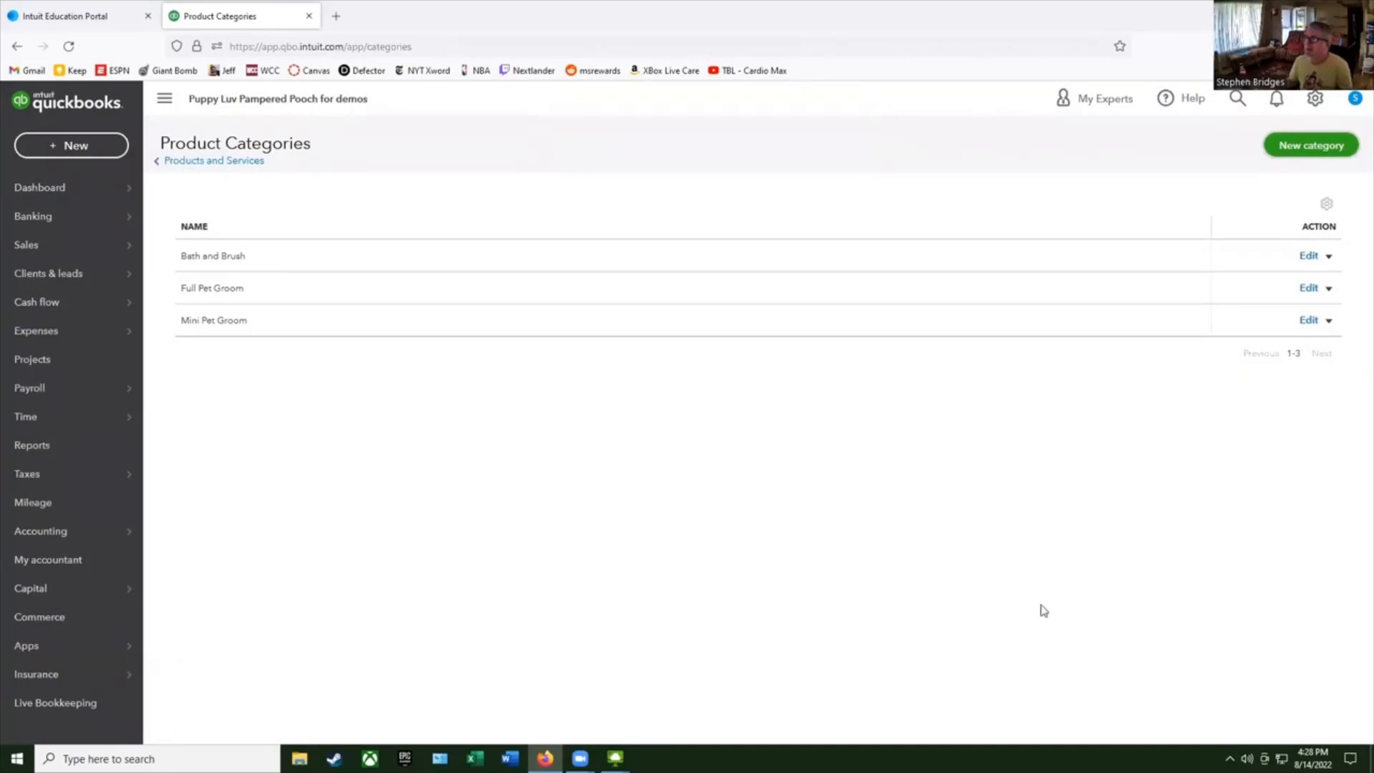
pyautogui.click(185, 164)
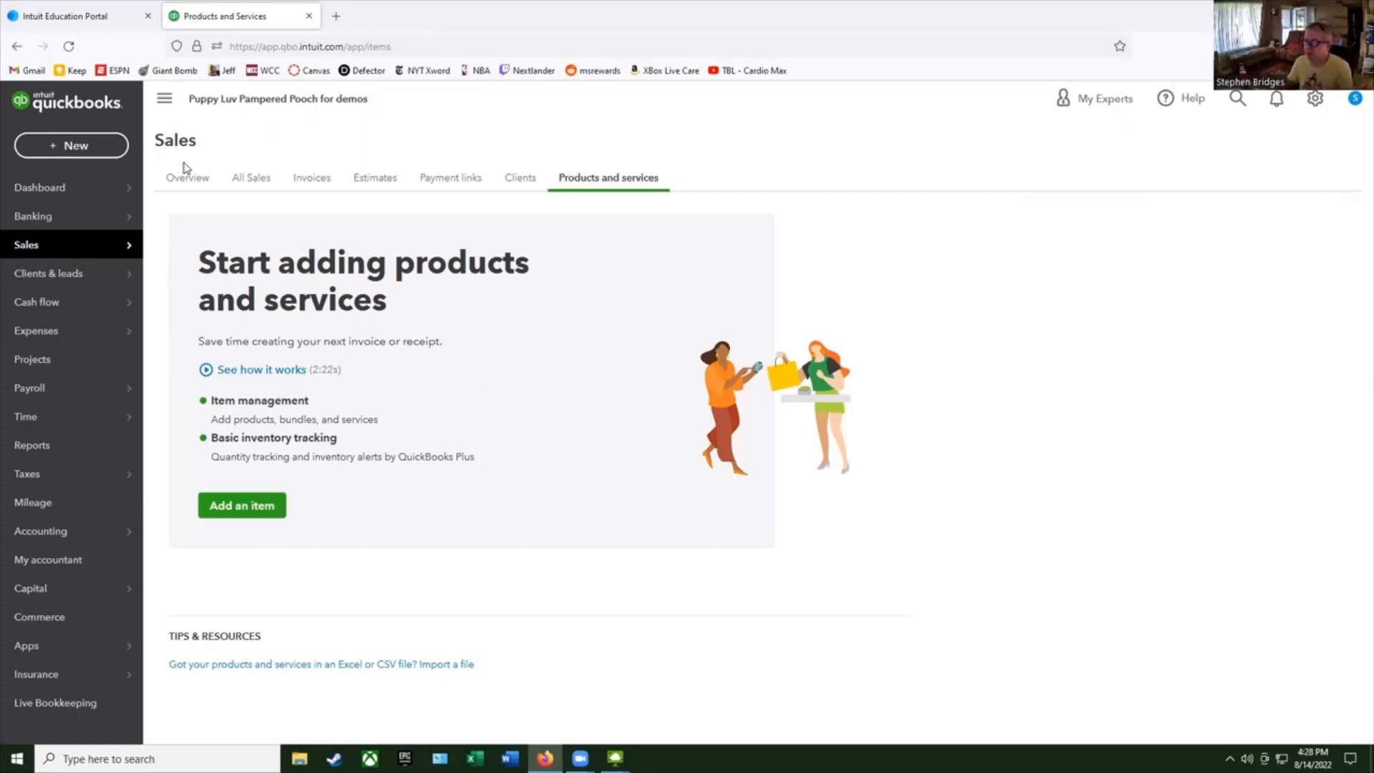
# Step: Add a new item on the Products and Services page, choosing the Service type
pyautogui.click(239, 506)
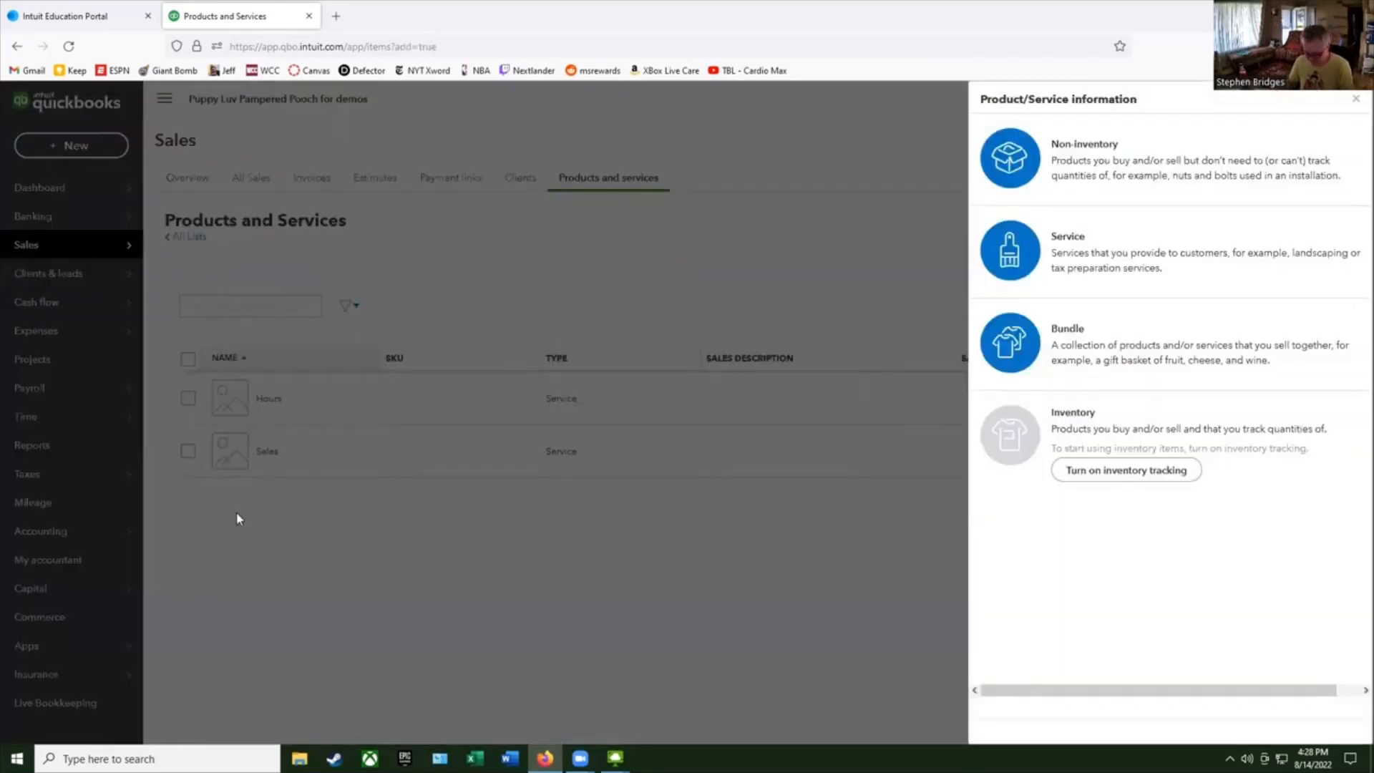
pyautogui.click(1053, 264)
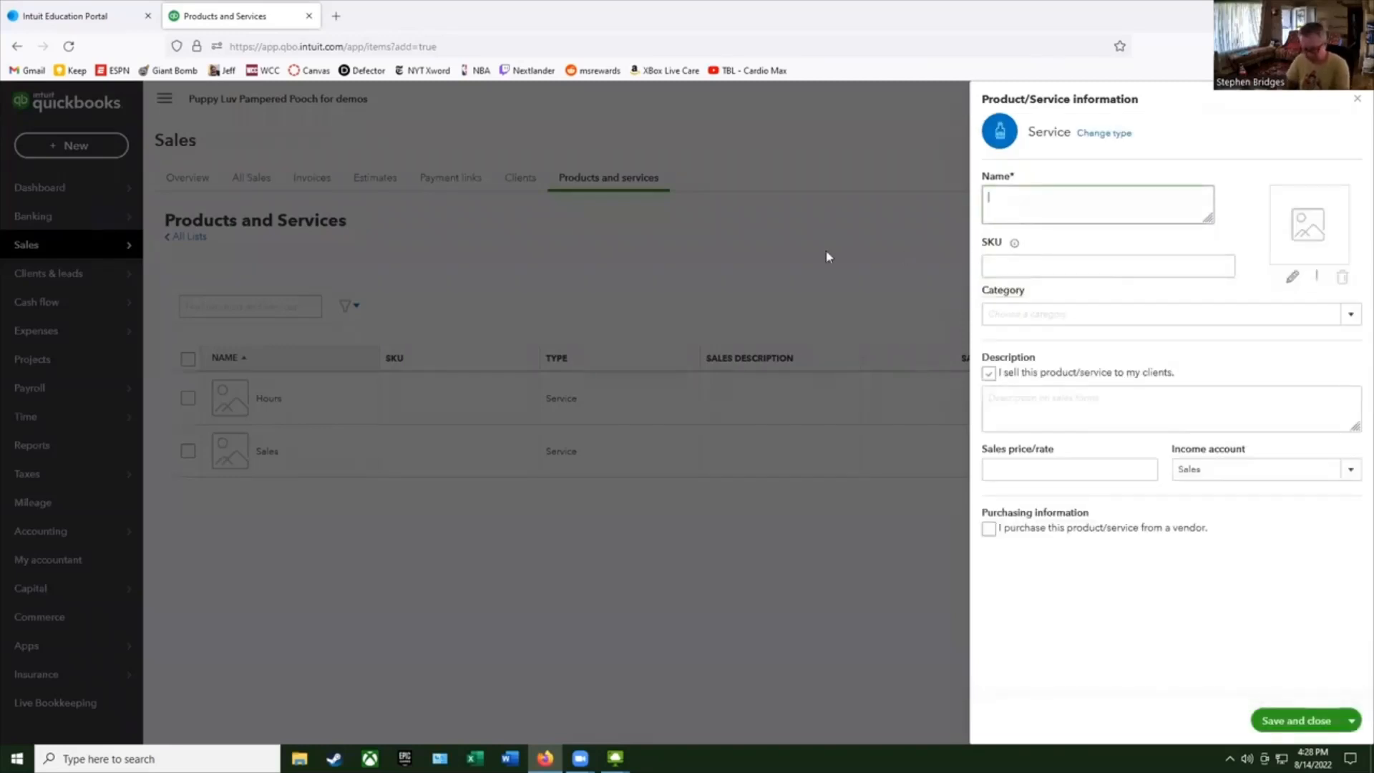
# Step: Name the service 'Small', category Full Pet Groom, description 'Full Pet Groom, Small'
pyautogui.write('Small')
pyautogui.press('Tab')
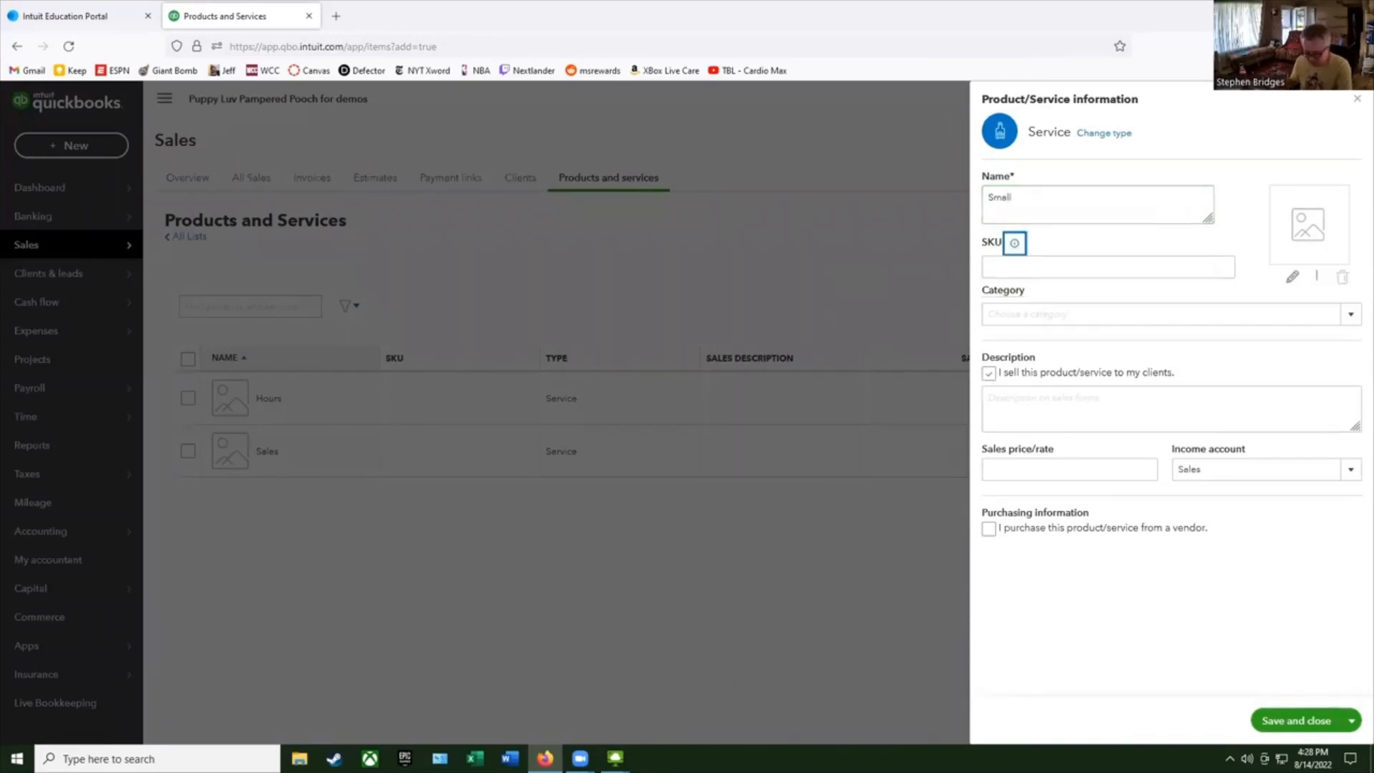
pyautogui.click(1005, 309)
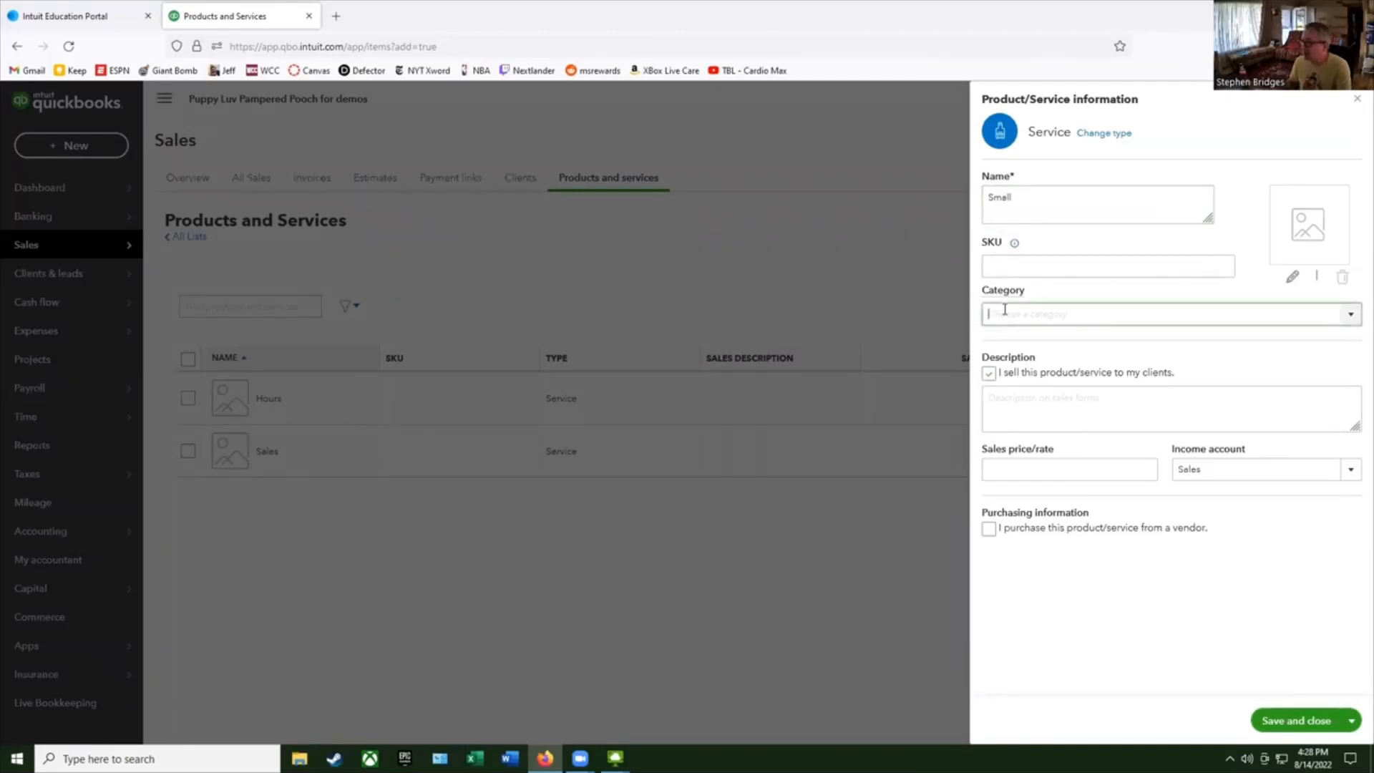
pyautogui.click(1352, 315)
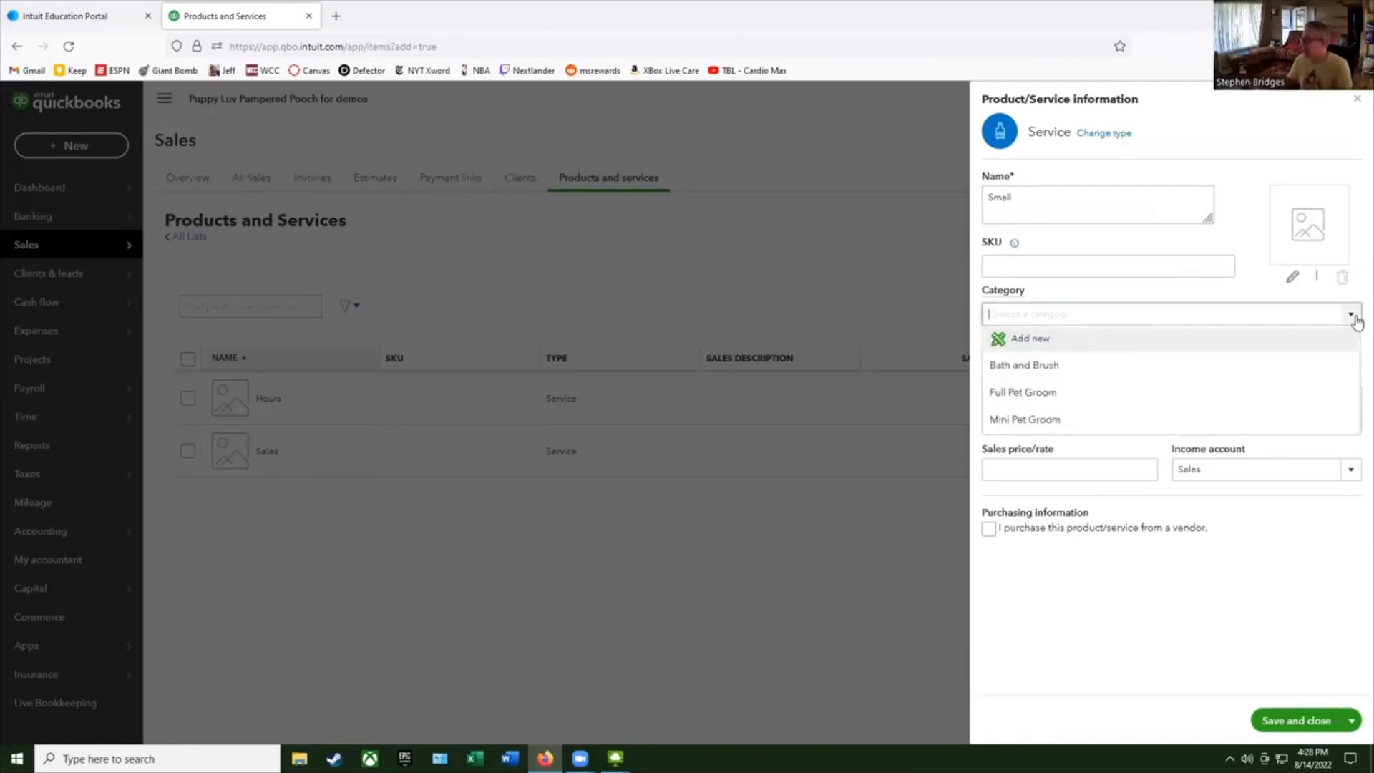
pyautogui.click(1002, 396)
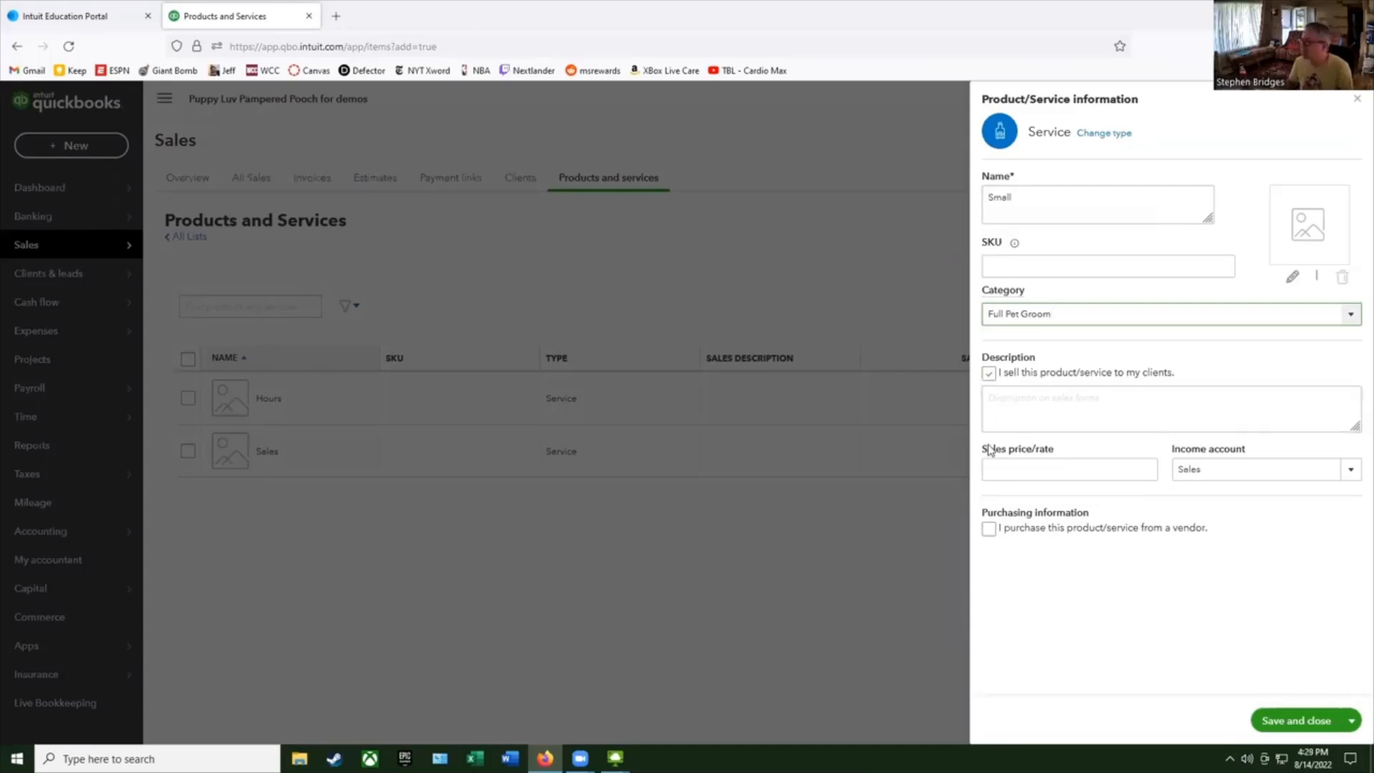
pyautogui.click(1087, 418)
pyautogui.write('Full')
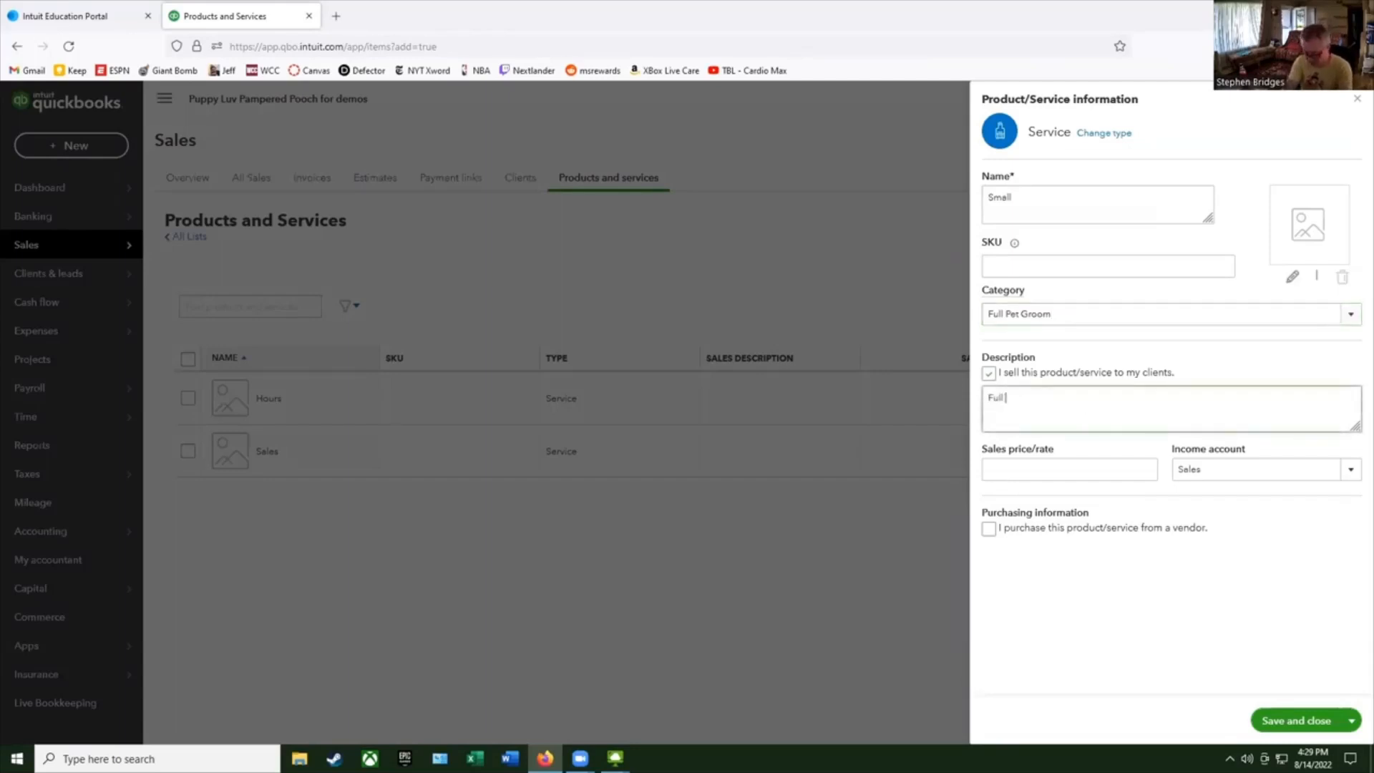
pyautogui.write(' Pet Groom, Small')
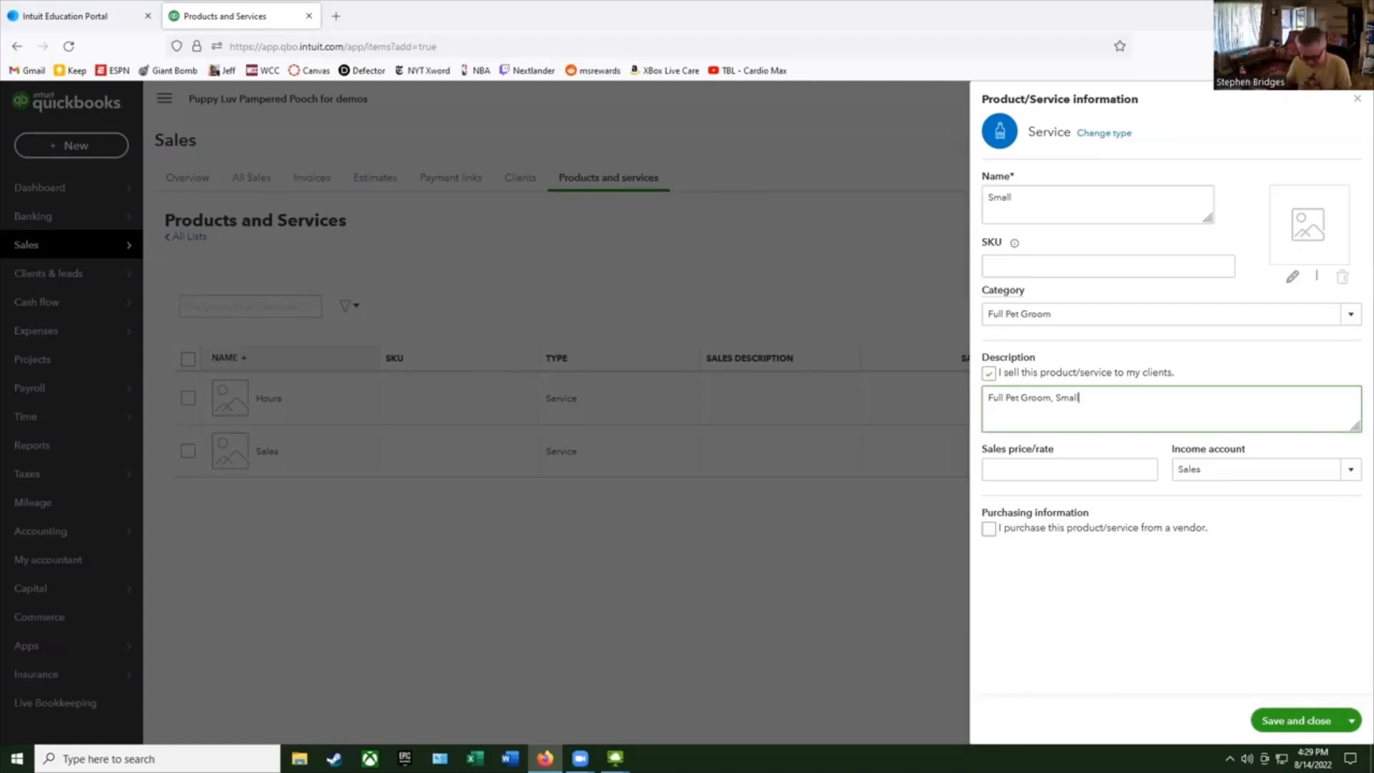
# Step: Set the sales price to 40 and the income account to Pooch Services
pyautogui.click(1128, 469)
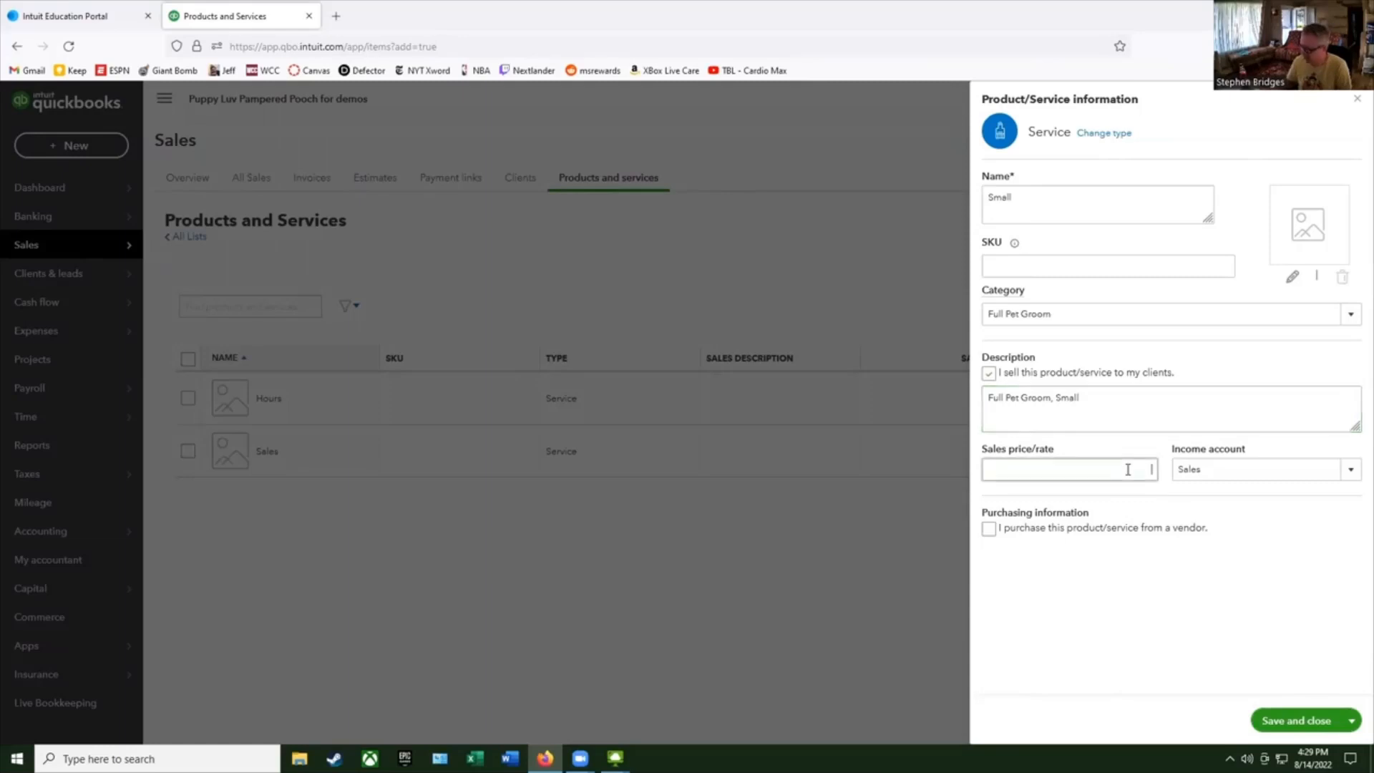
pyautogui.write('40')
pyautogui.press('Tab')
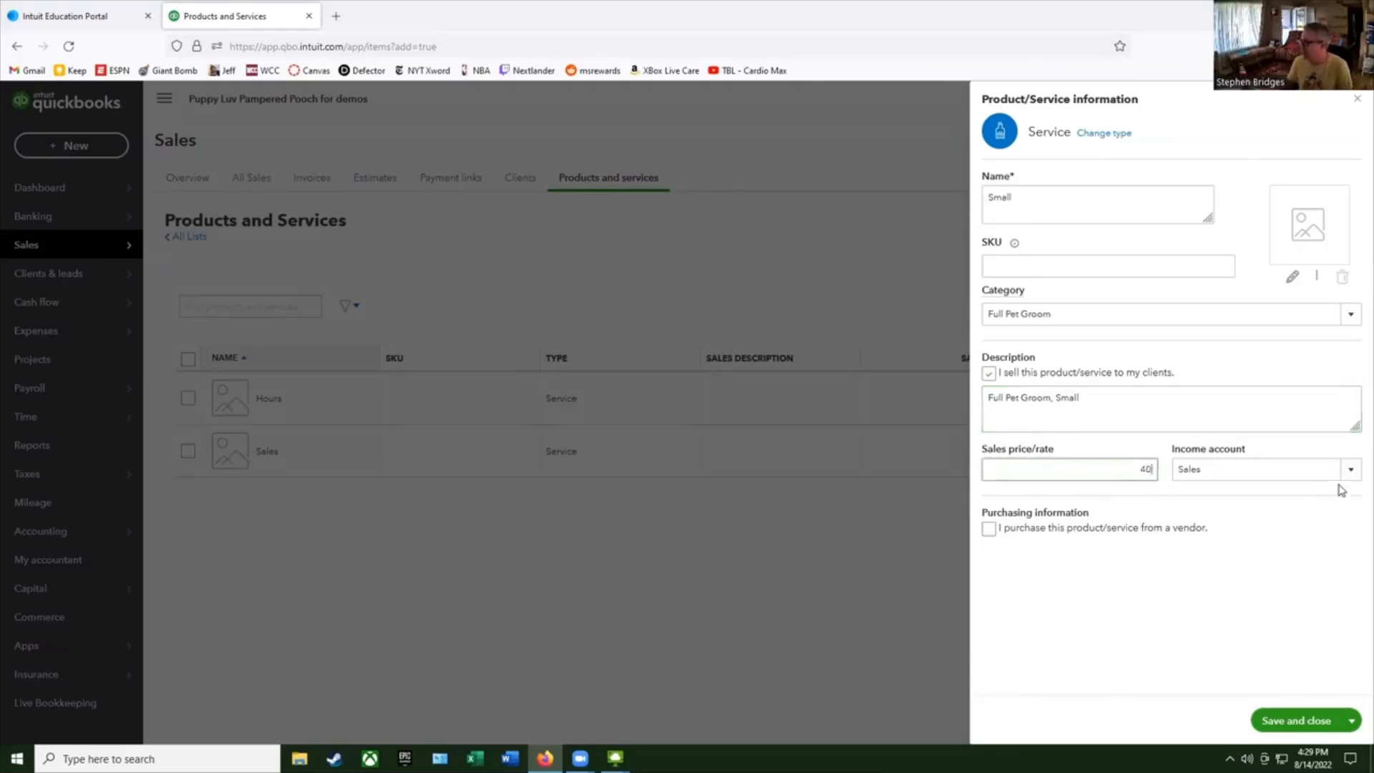
pyautogui.click(1345, 476)
pyautogui.scroll(-3, 1124, 573)
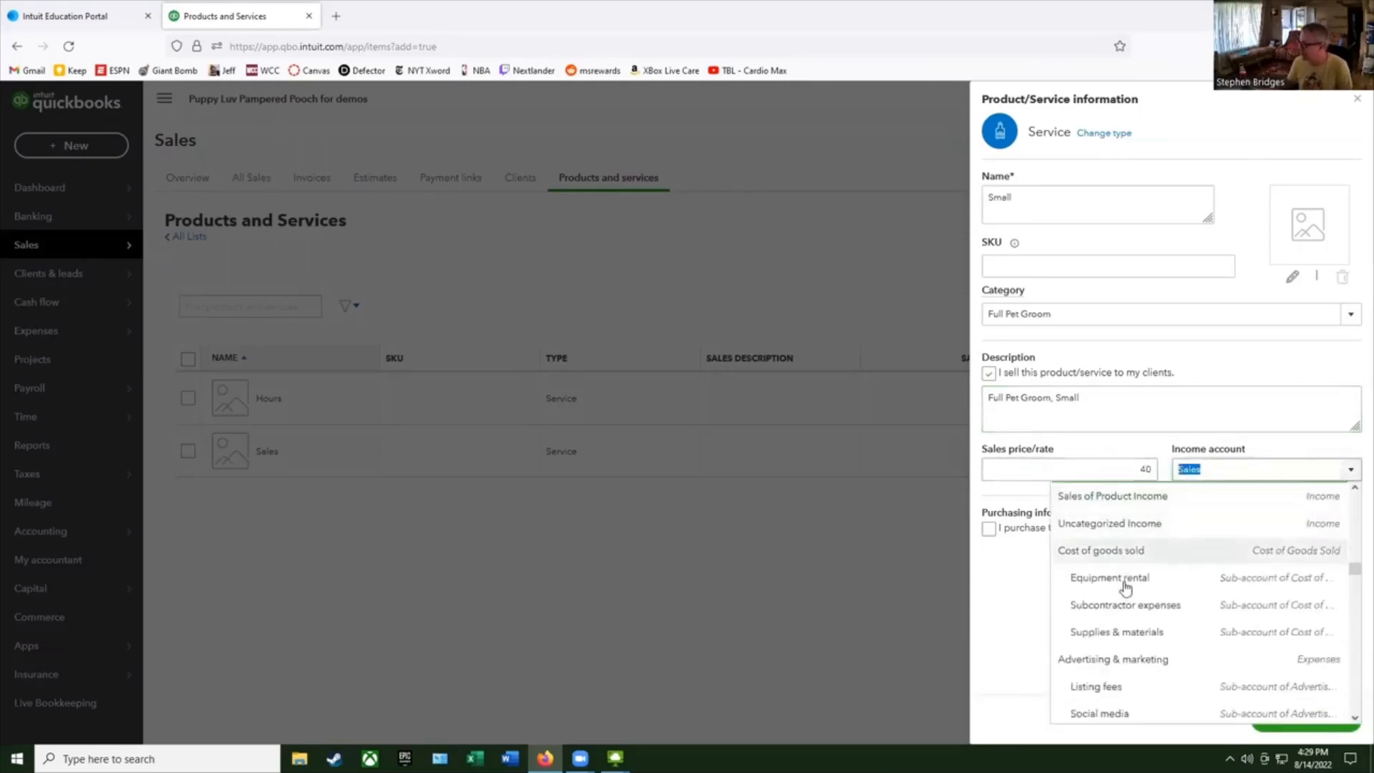
pyautogui.scroll(-3, 1125, 588)
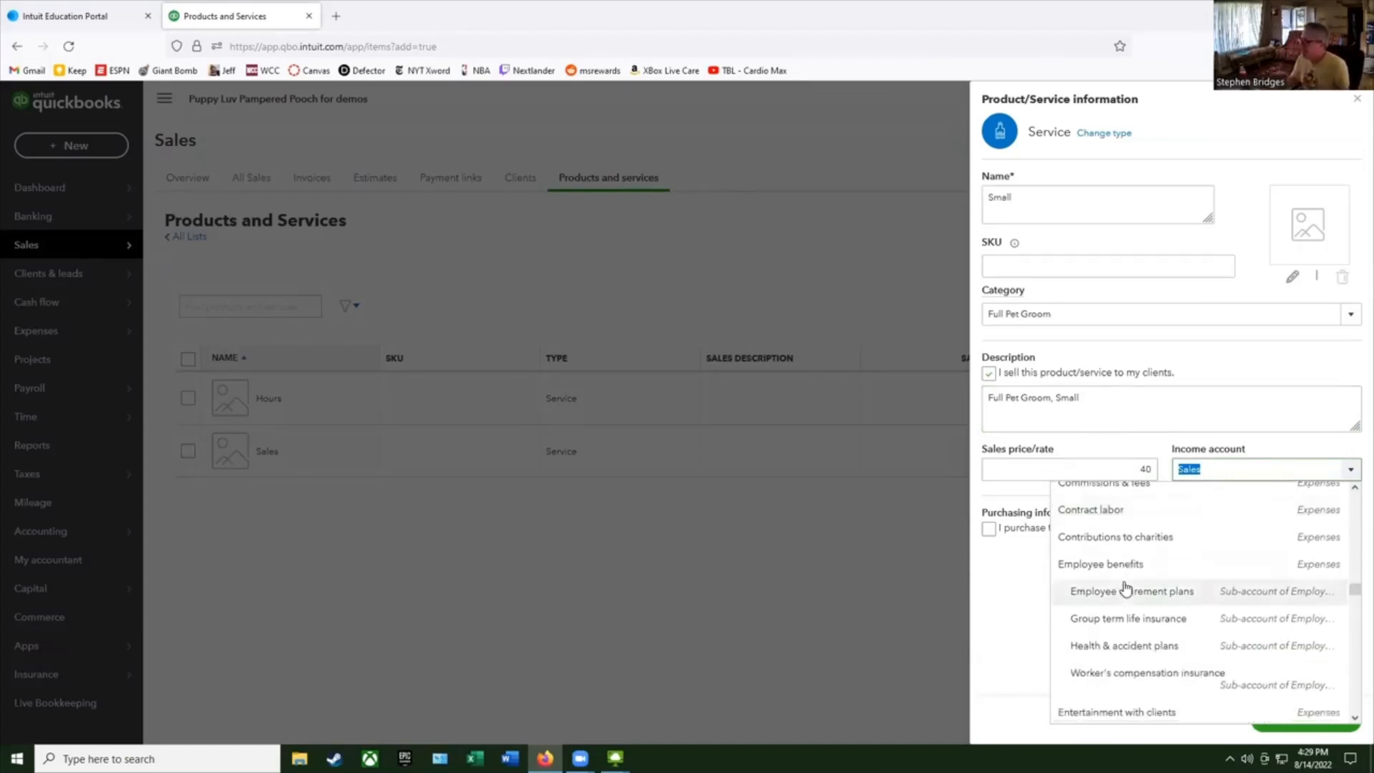
pyautogui.scroll(-3, 1125, 588)
pyautogui.scroll(-5, 1125, 588)
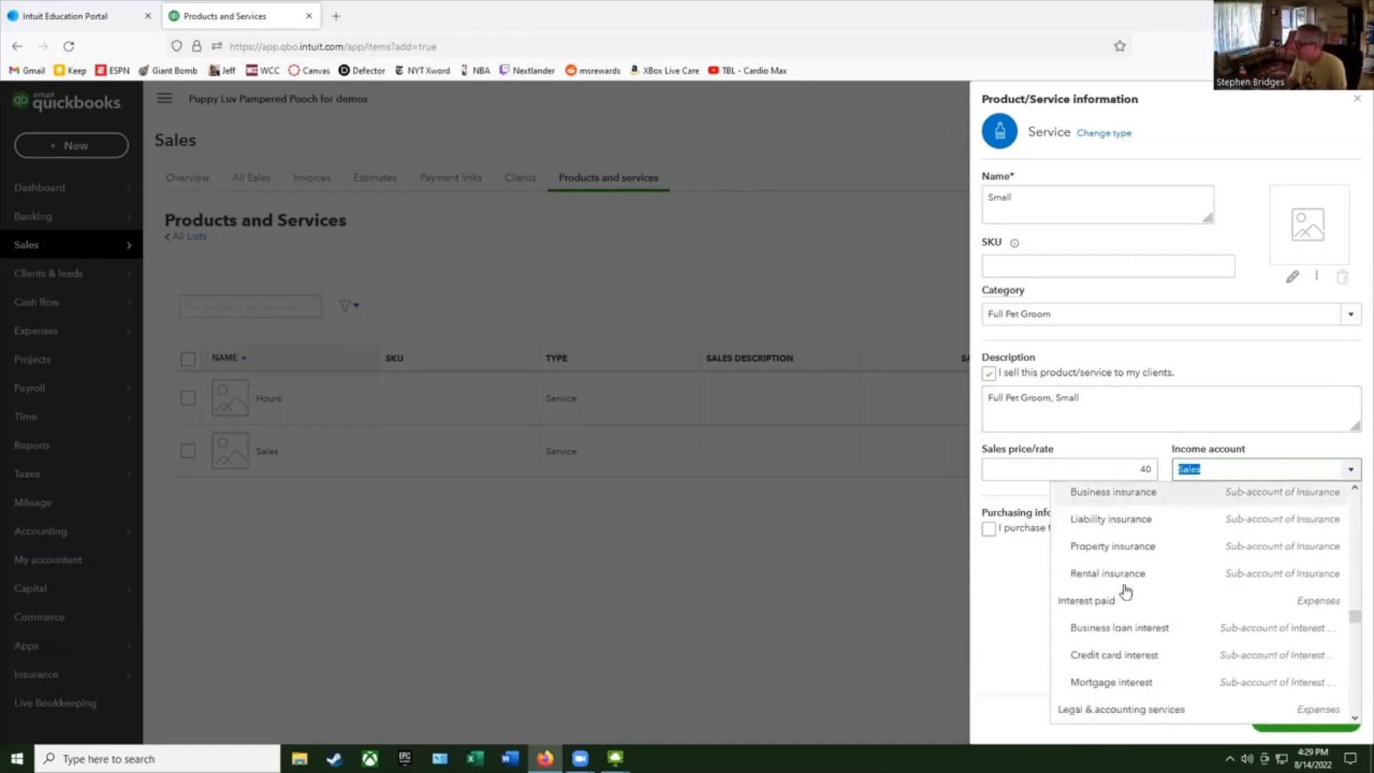
pyautogui.scroll(-5, 1125, 591)
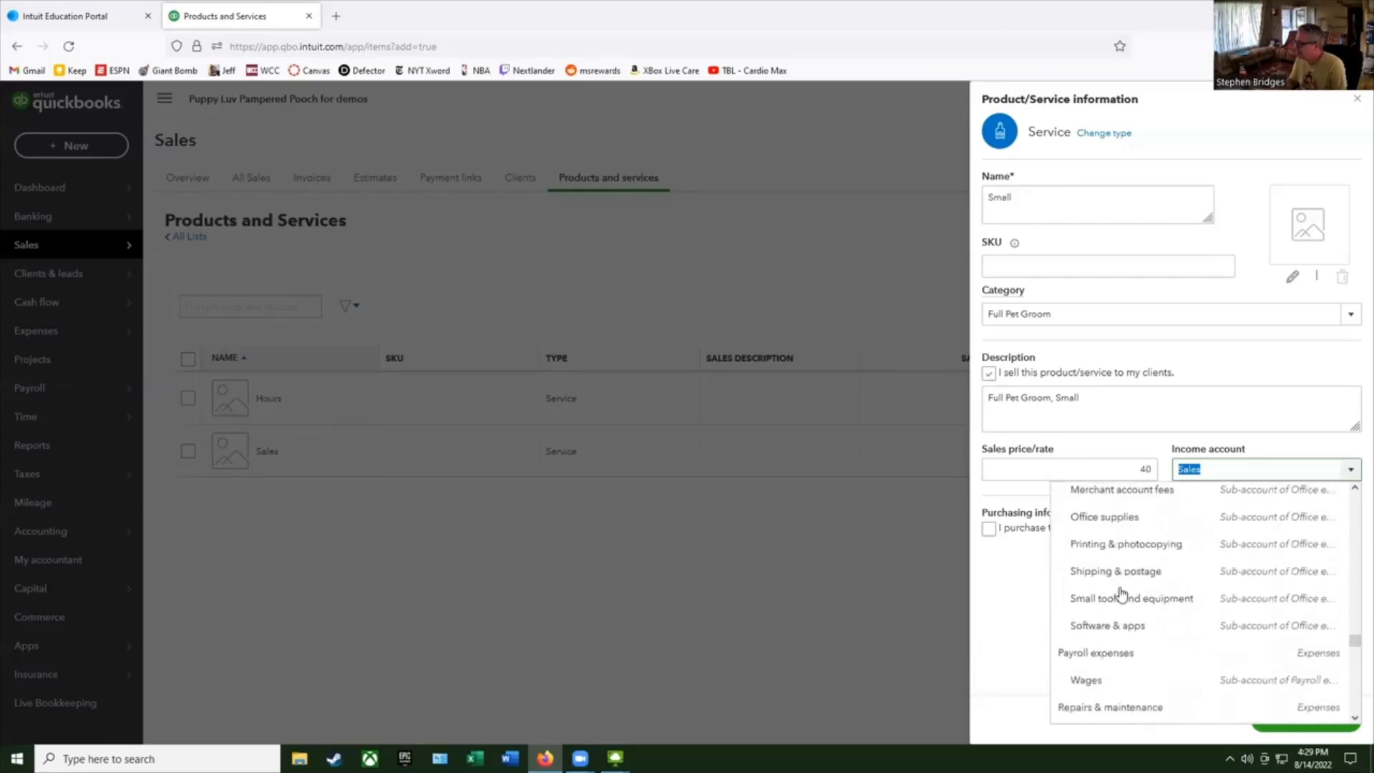
pyautogui.scroll(-6, 1120, 594)
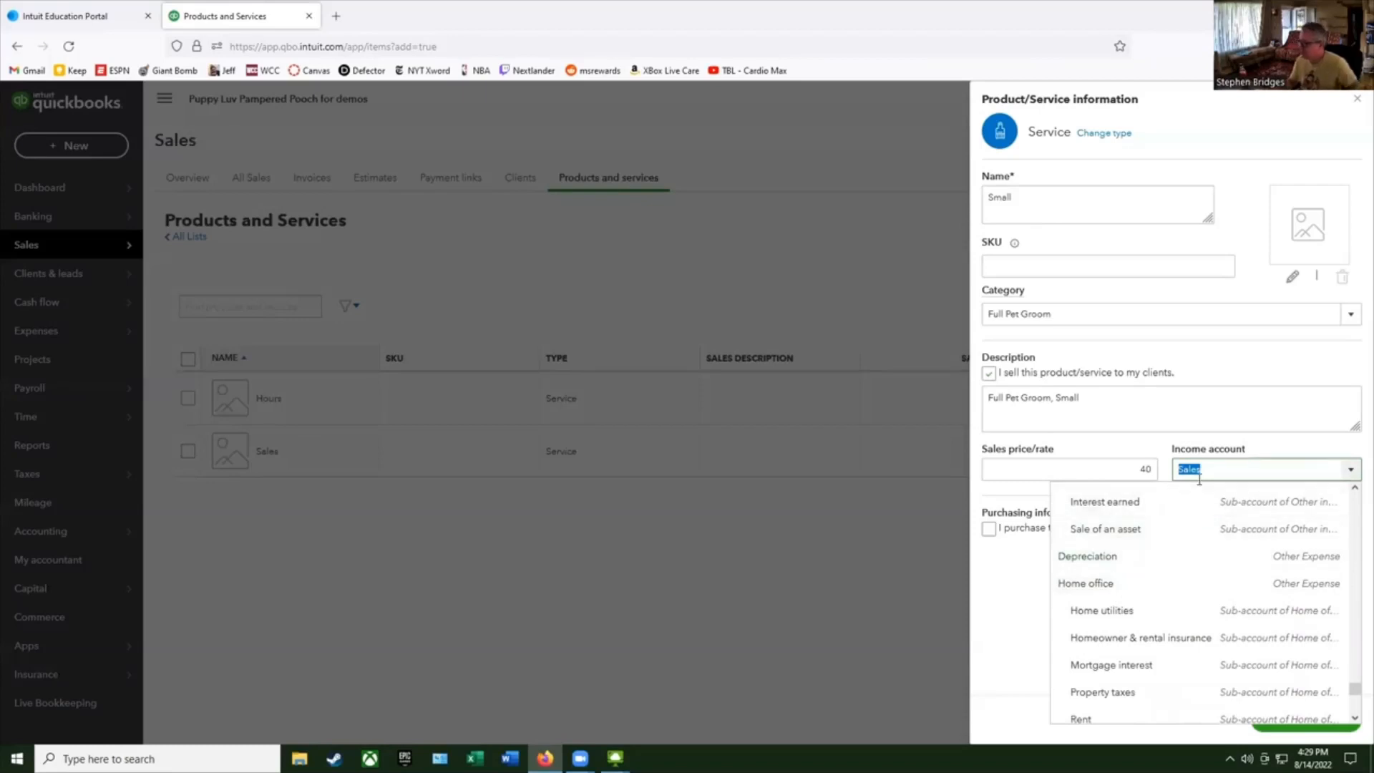
pyautogui.write('pooch')
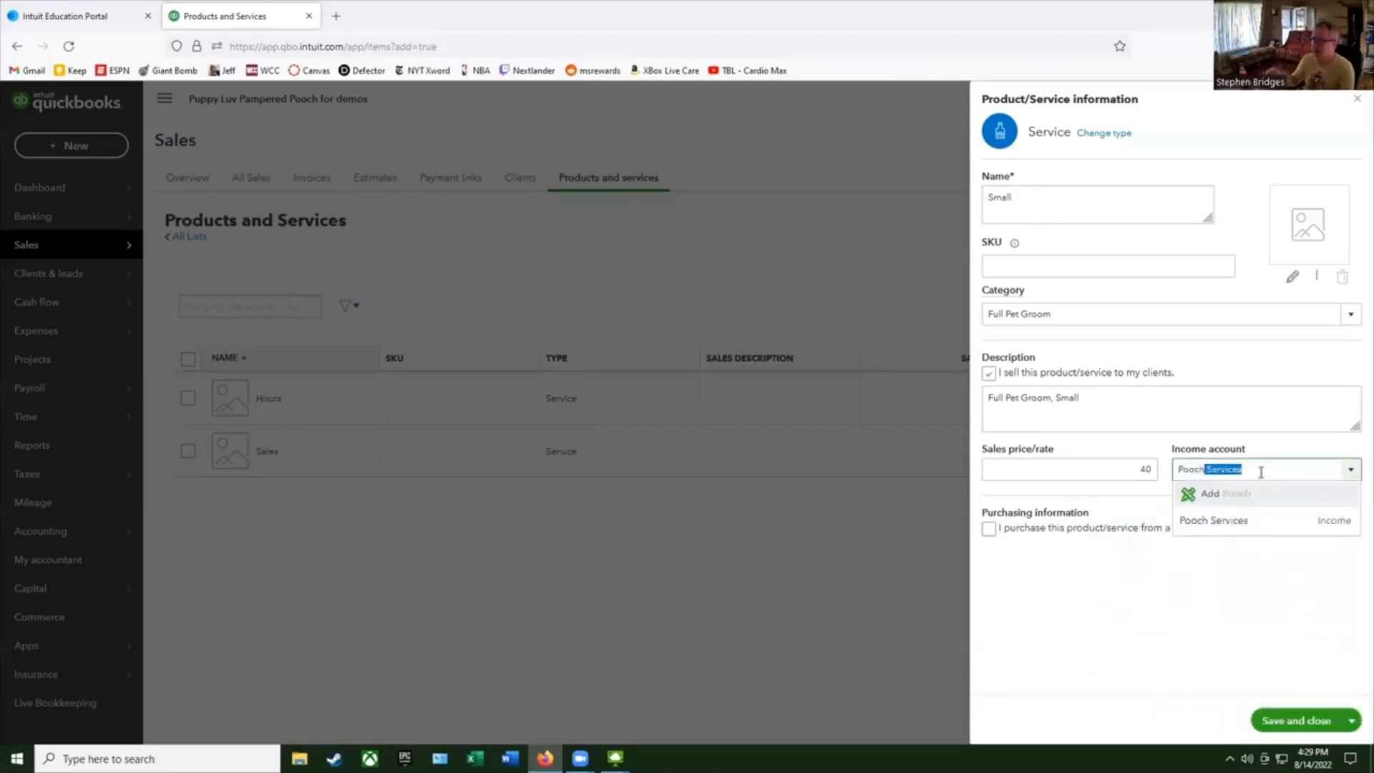
pyautogui.press('Return')
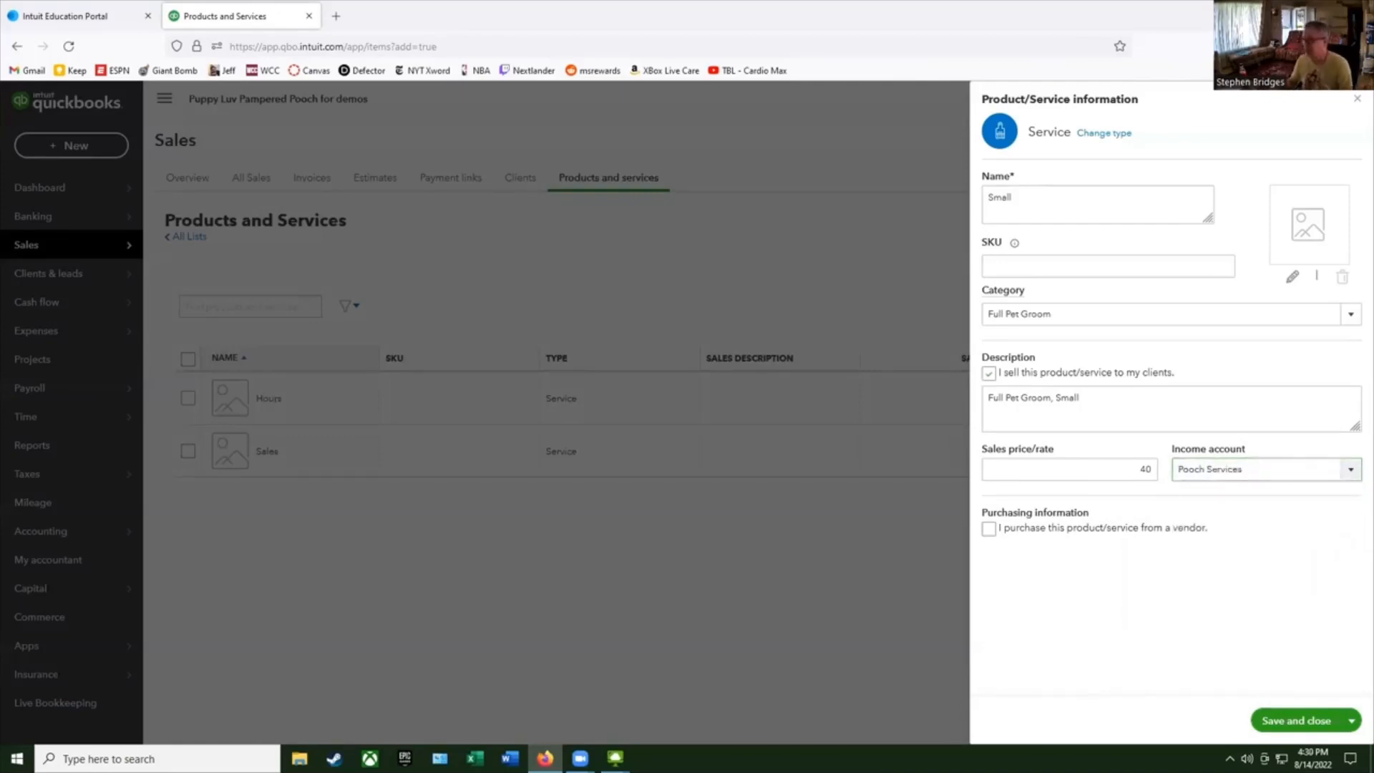
# Step: Save the Small Full Pet Groom service at 40 using Save and new
pyautogui.click(1352, 721)
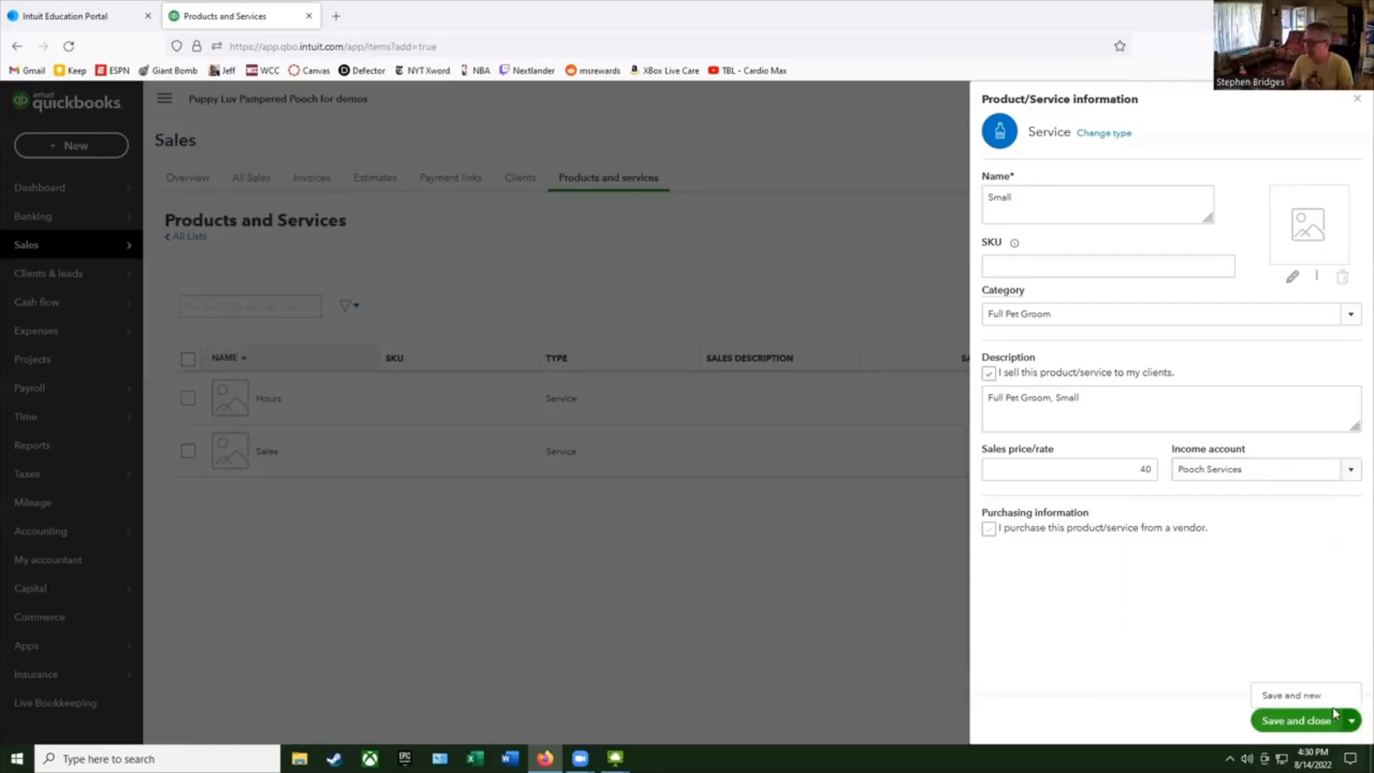
pyautogui.click(1350, 721)
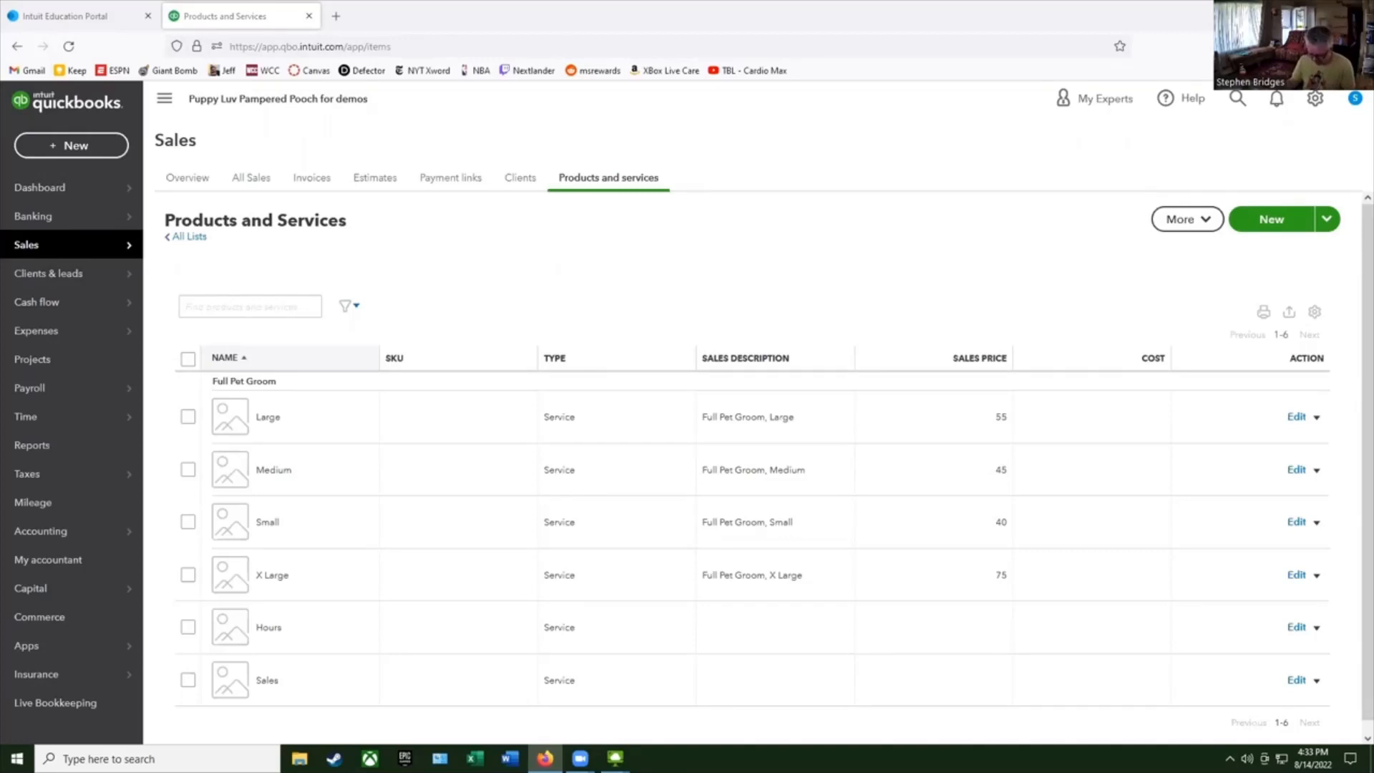
pyautogui.click(1200, 227)
# Step: Run the Product/Service List report and check its export options without exporting
pyautogui.click(1203, 179)
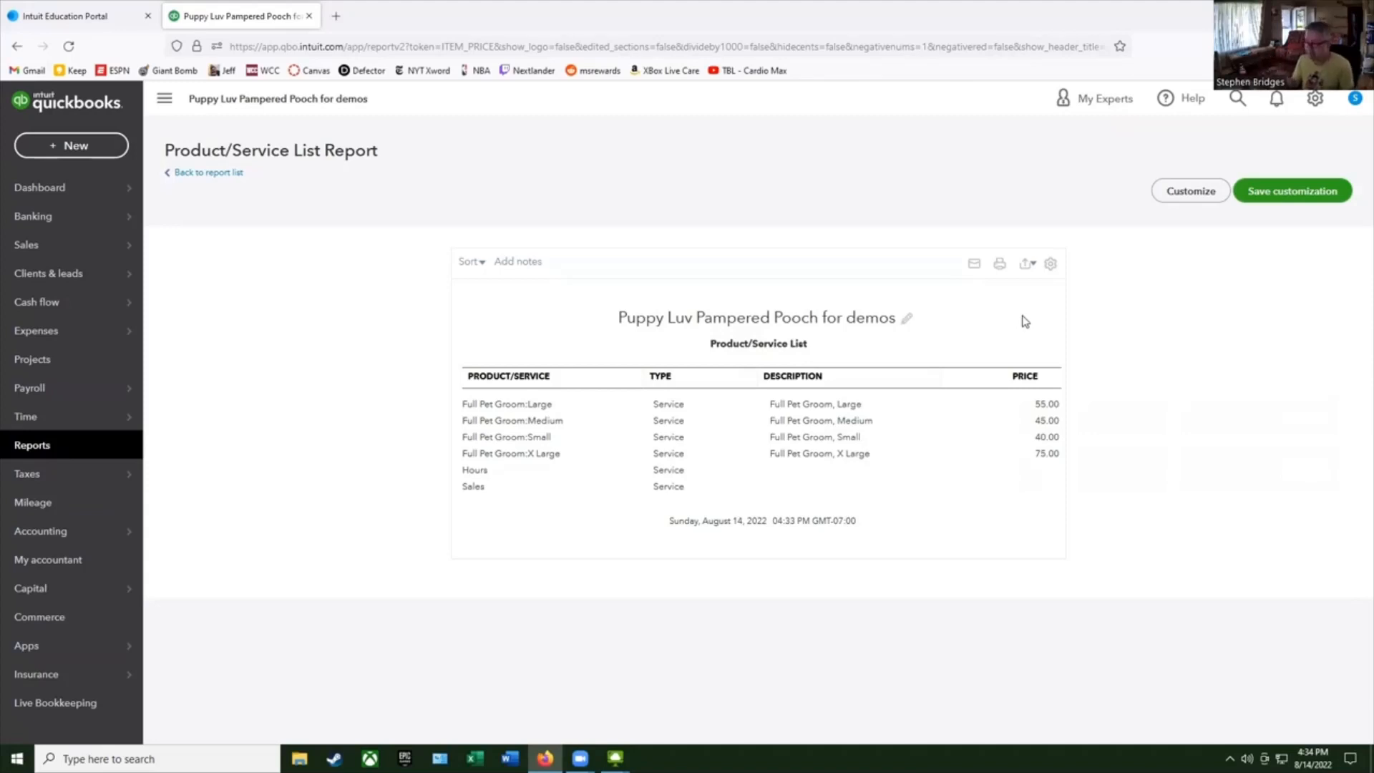
pyautogui.click(1028, 266)
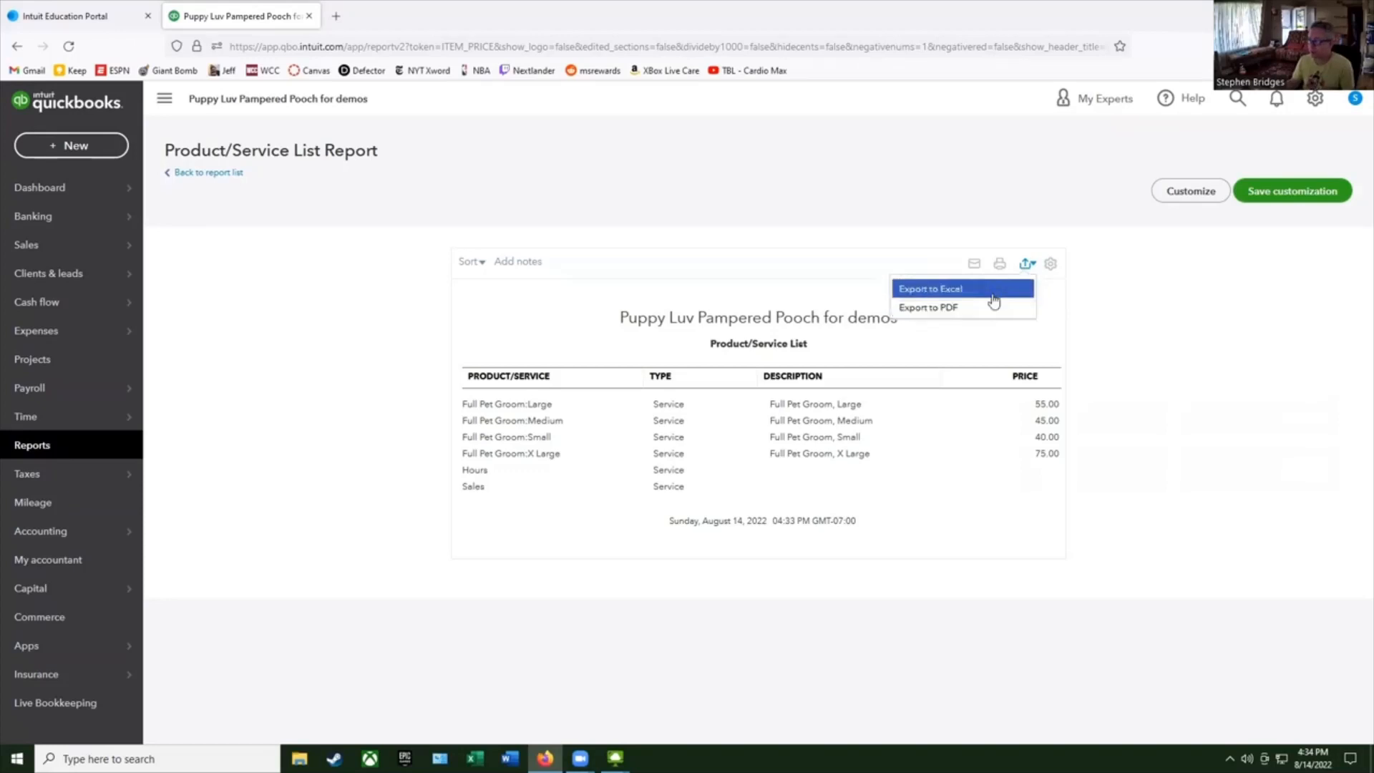
pyautogui.click(1263, 333)
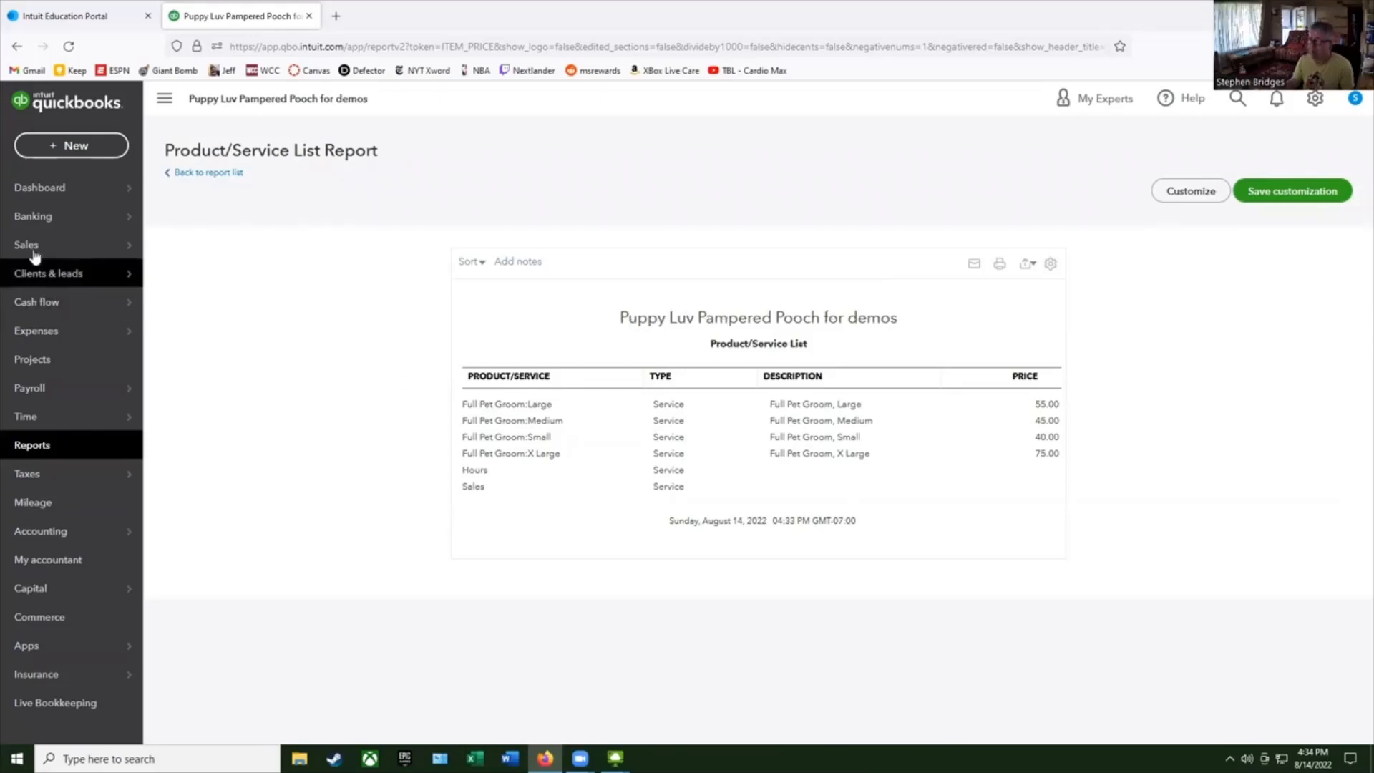
# Step: Go from the dashboard to Manage users under Your Company in the gear menu
pyautogui.click(38, 195)
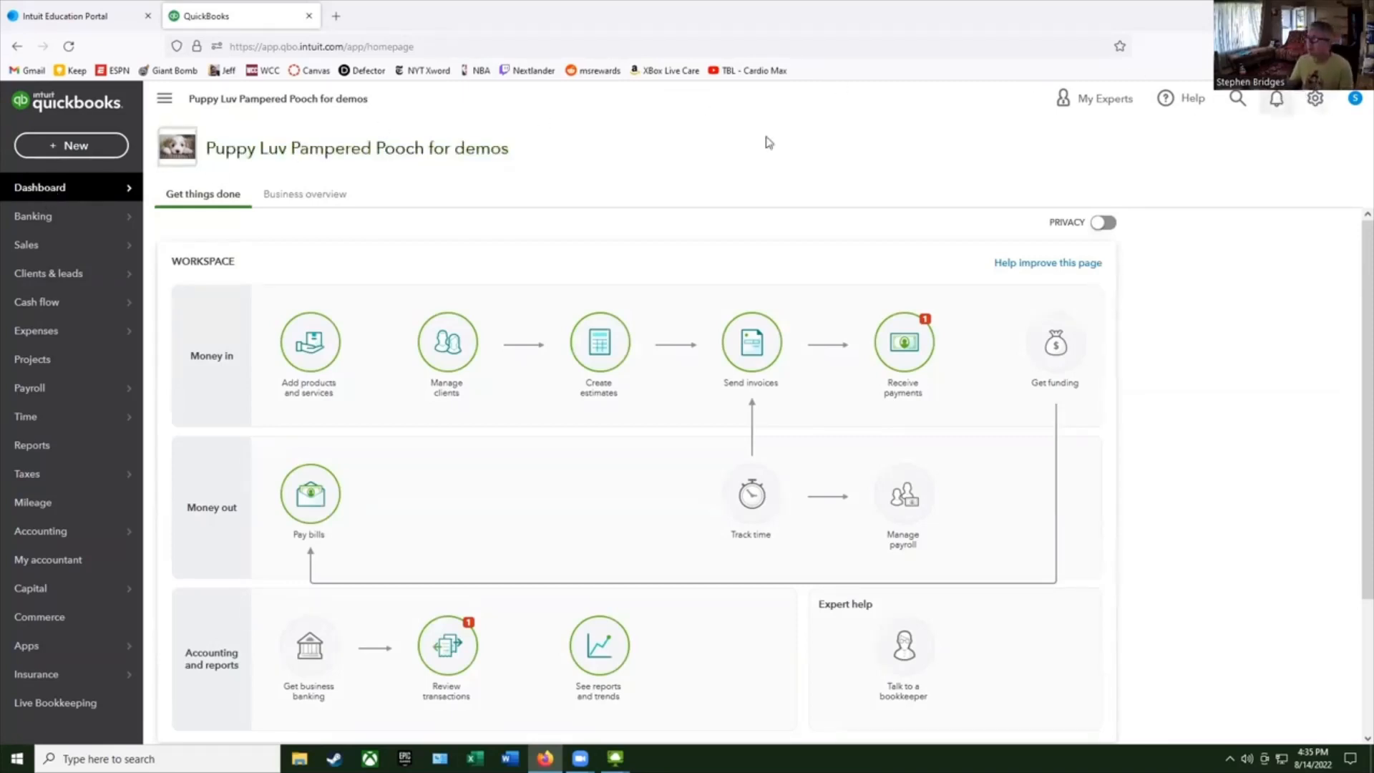
pyautogui.click(1316, 98)
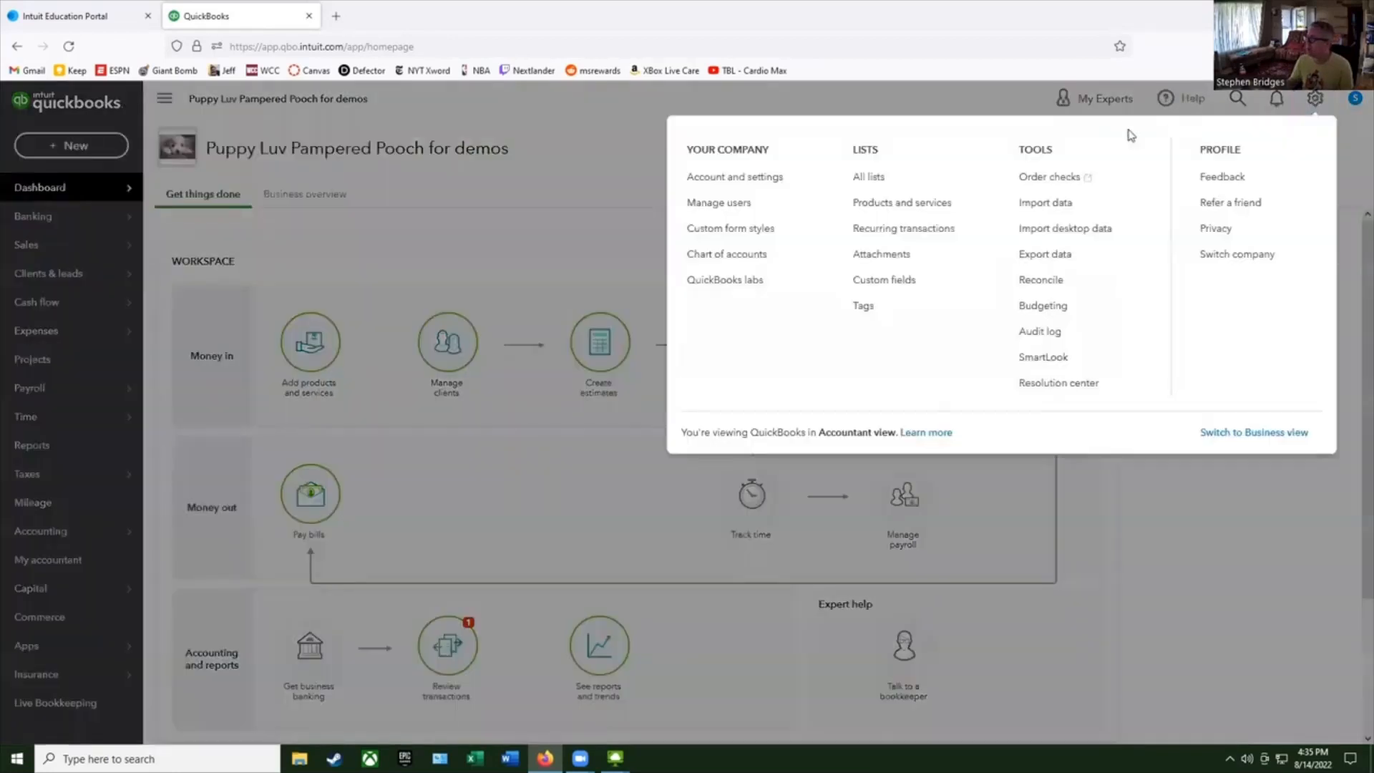
pyautogui.click(737, 208)
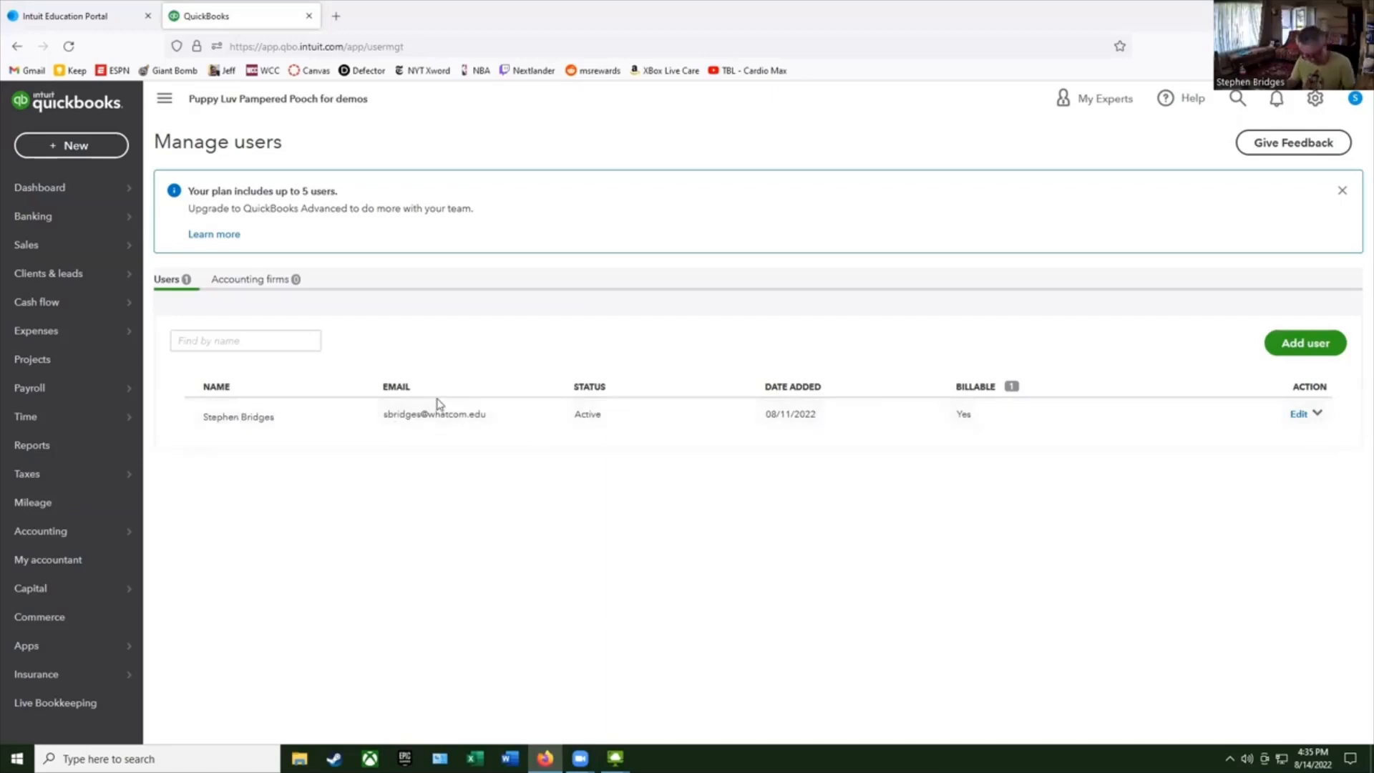
# Step: Add a new Company admin user and verify identity with the texted code
pyautogui.click(1281, 350)
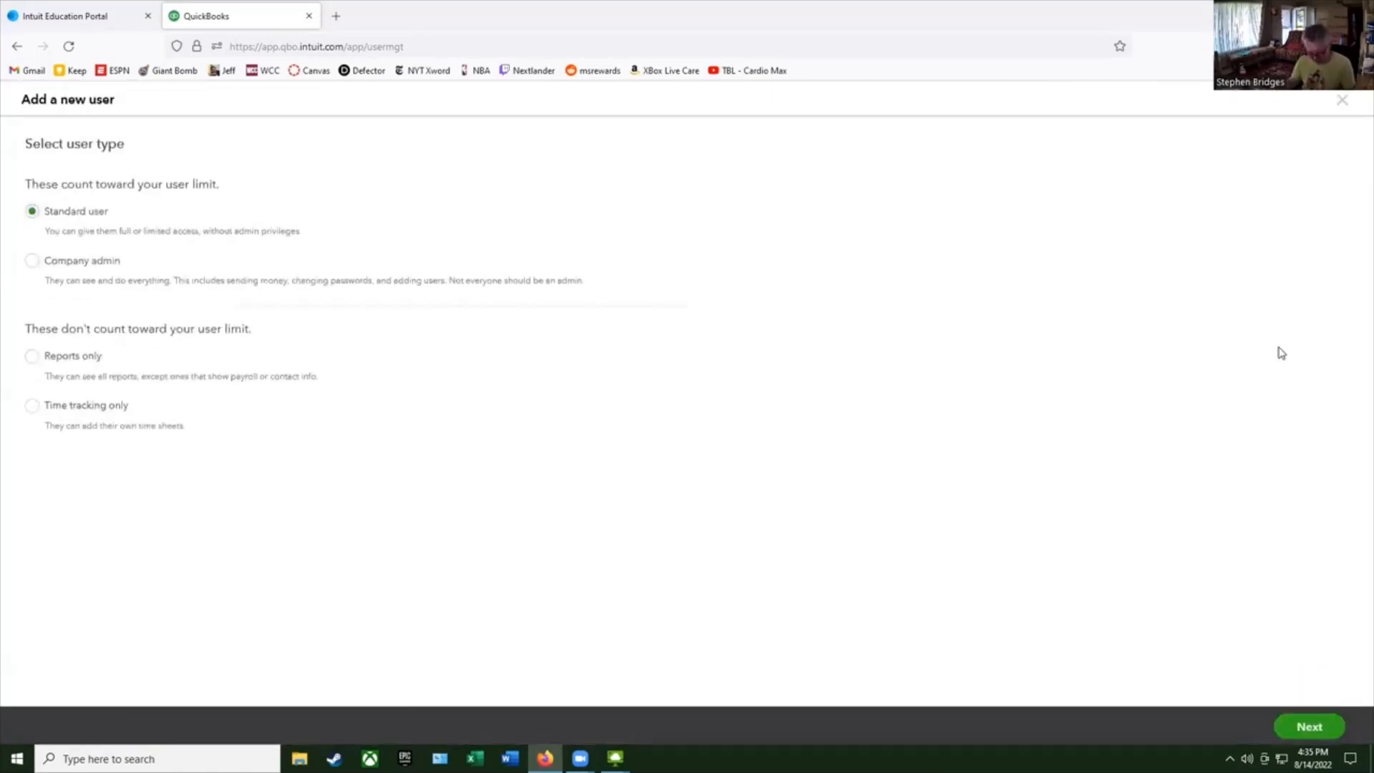
pyautogui.click(32, 261)
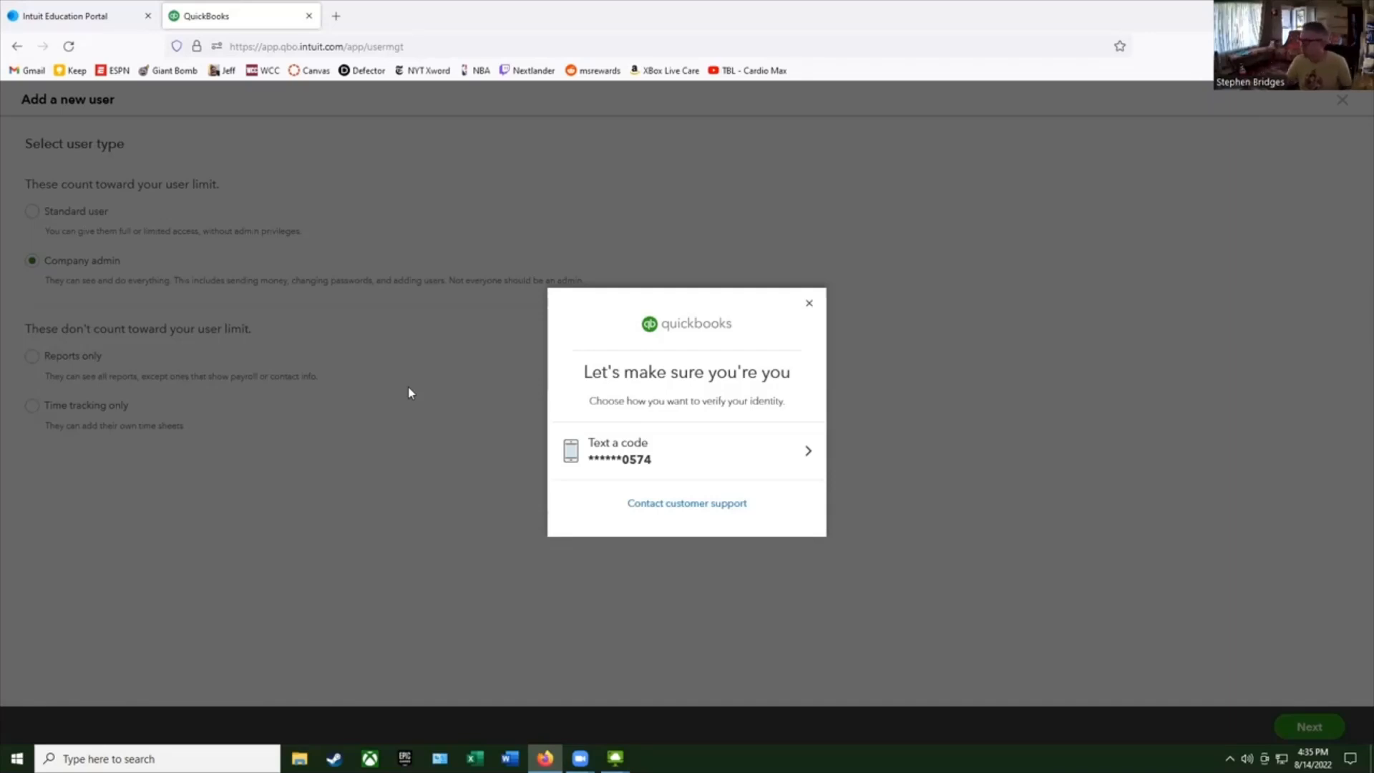
pyautogui.click(682, 458)
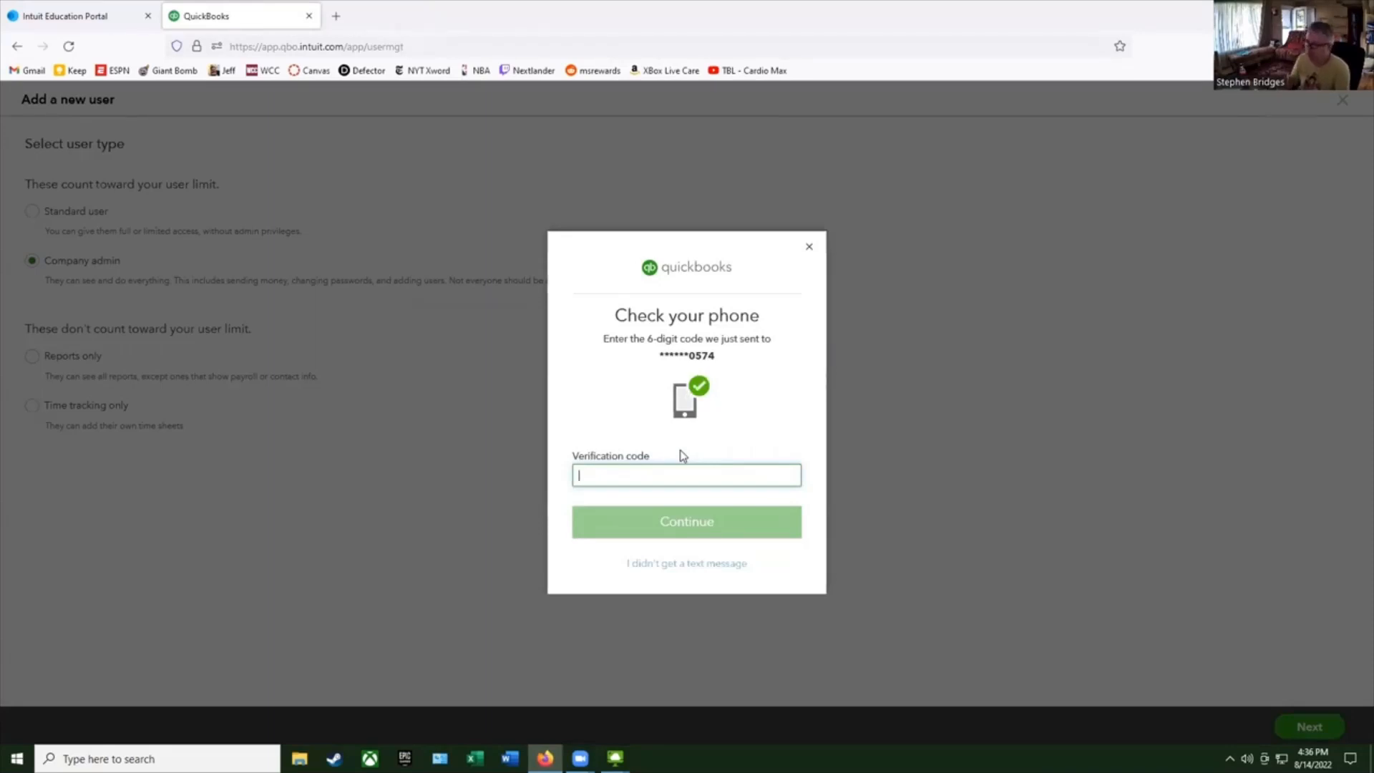
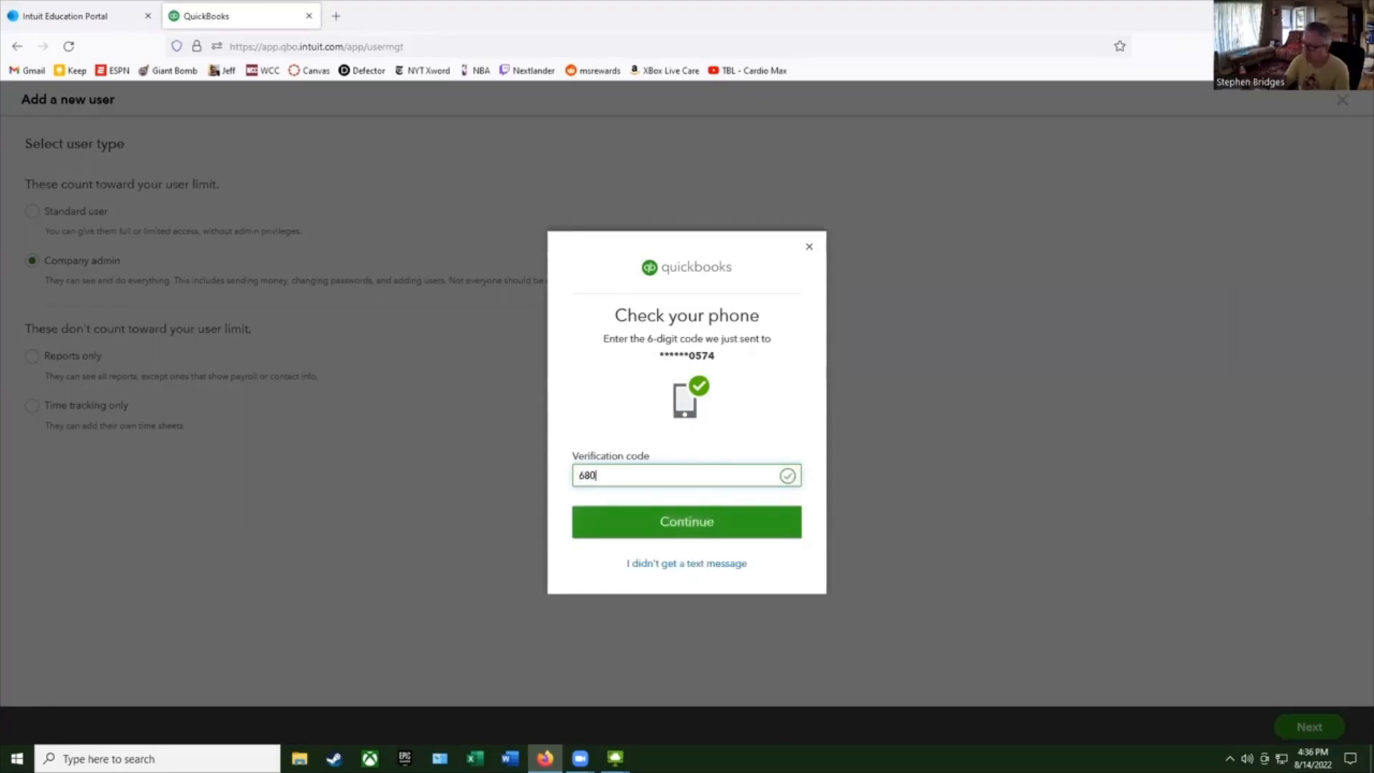
pyautogui.click(724, 525)
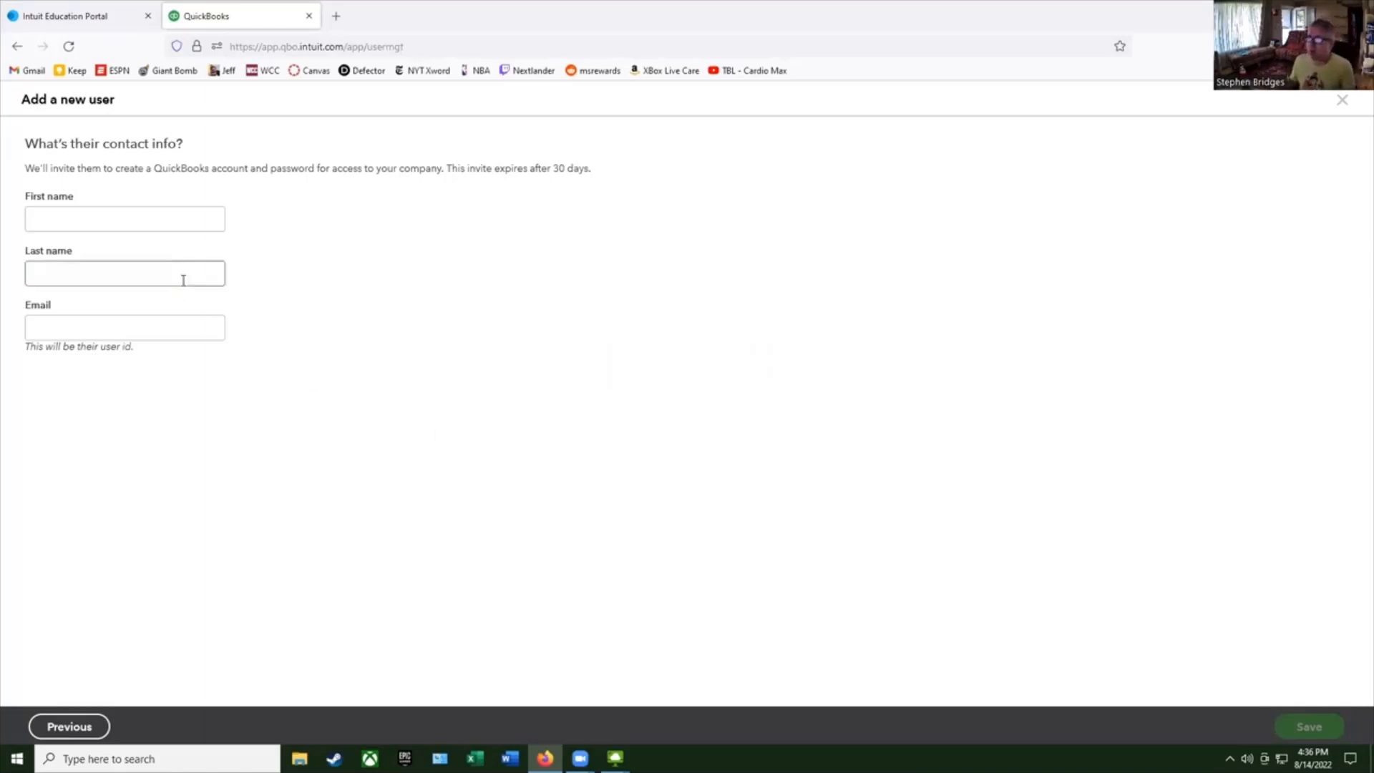
# Step: Enter the new admin's first name, last name and e-mail, save, and return to the Dashboard
pyautogui.click(129, 225)
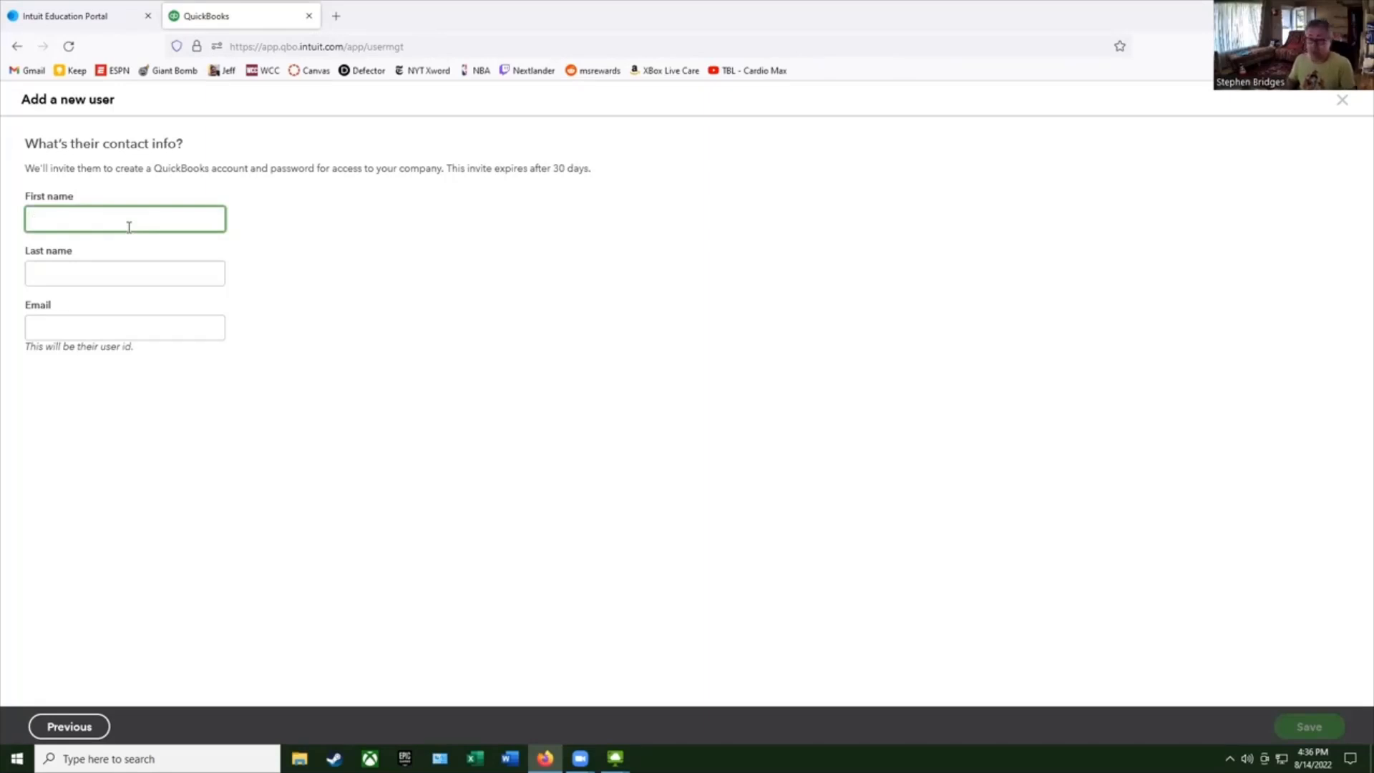
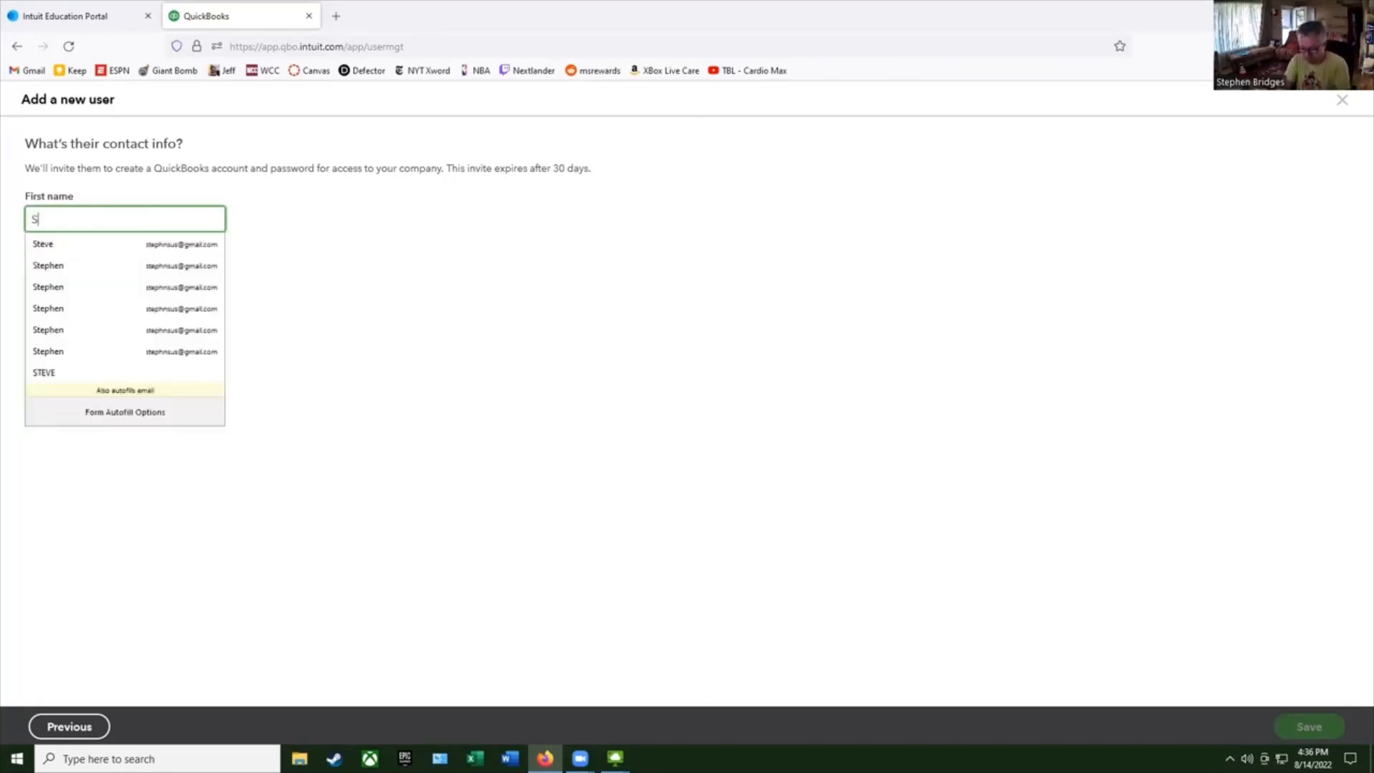
pyautogui.press('Tab')
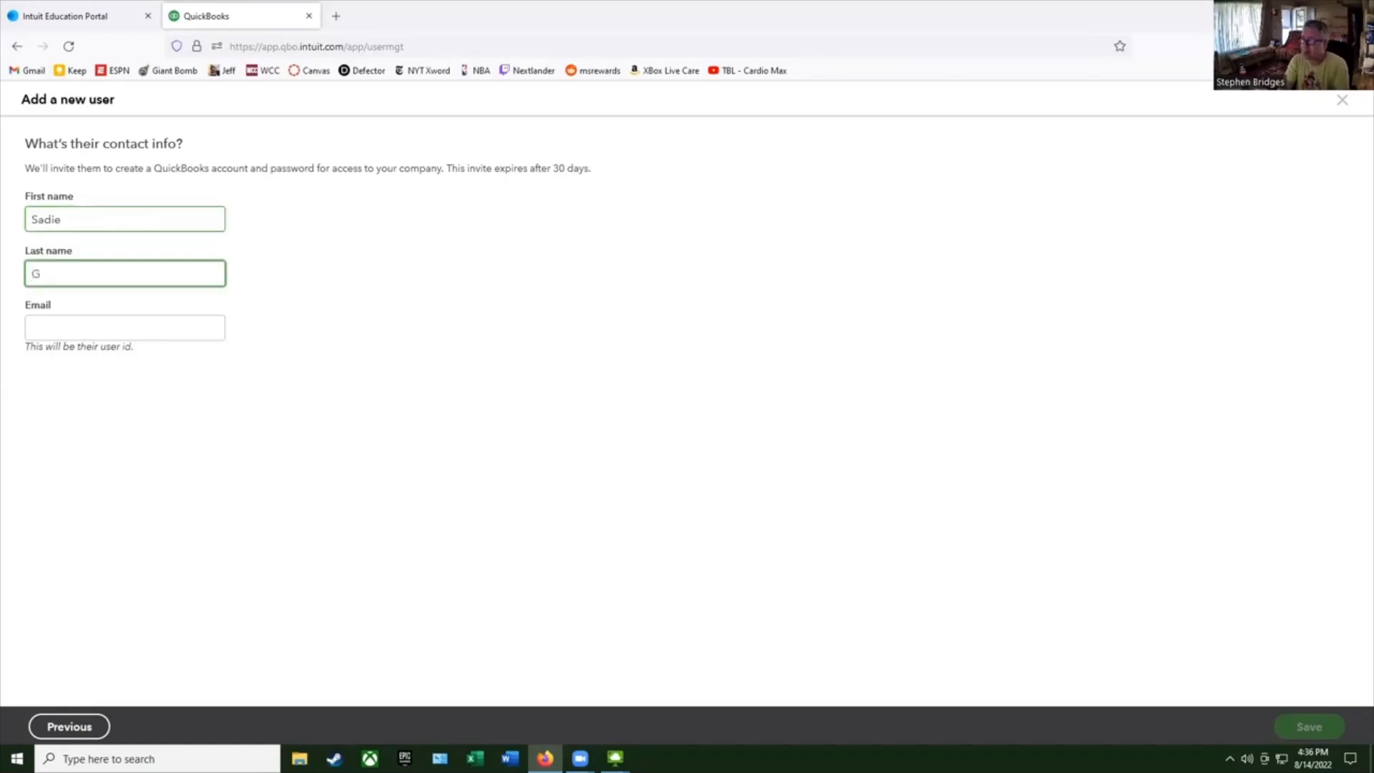
pyautogui.press('Tab')
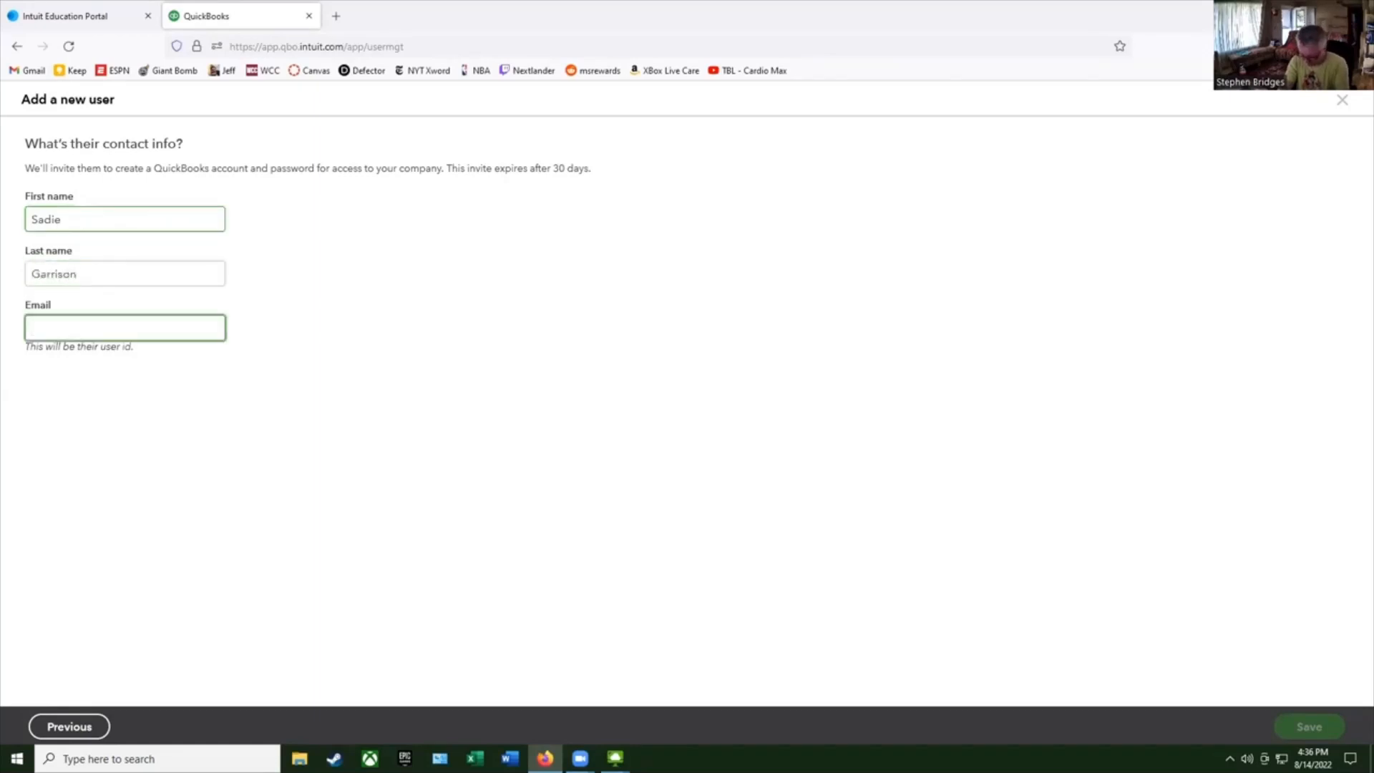
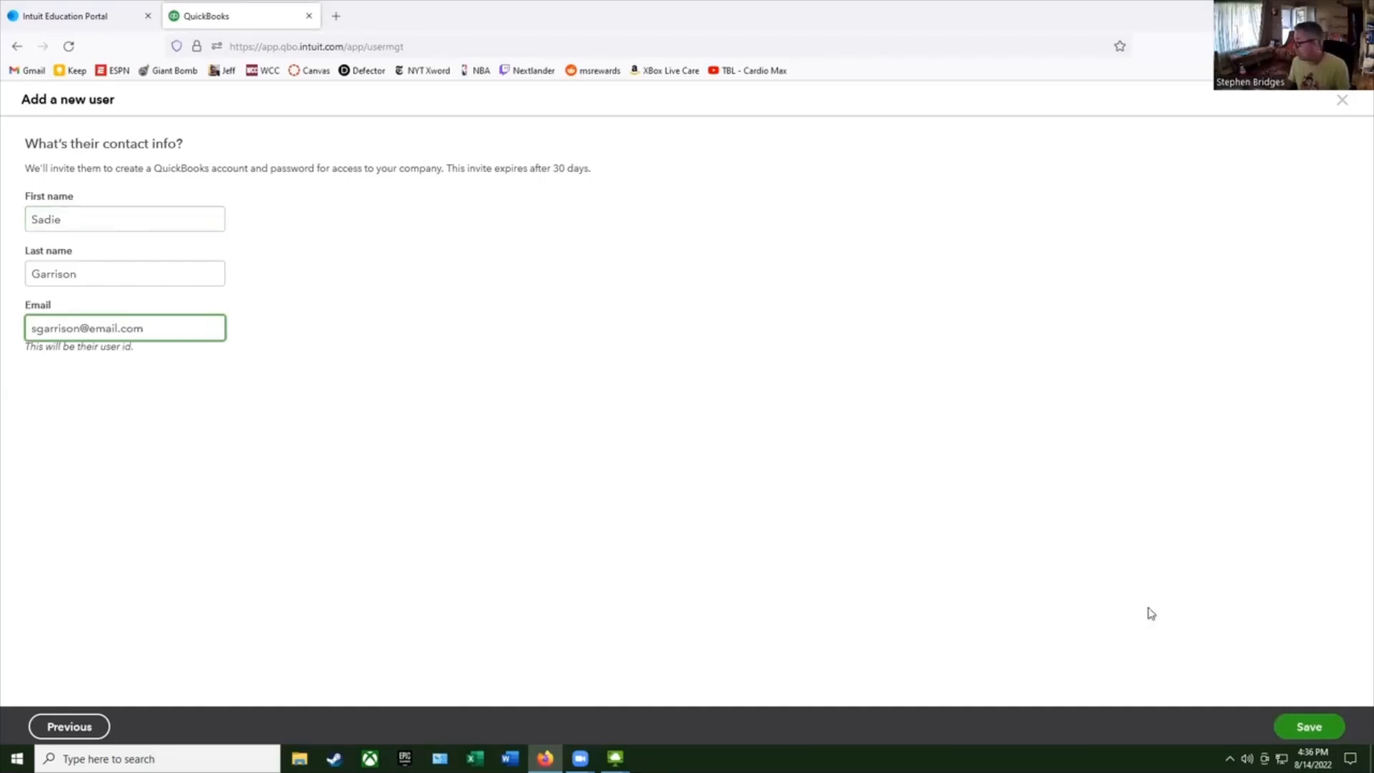
pyautogui.click(1297, 726)
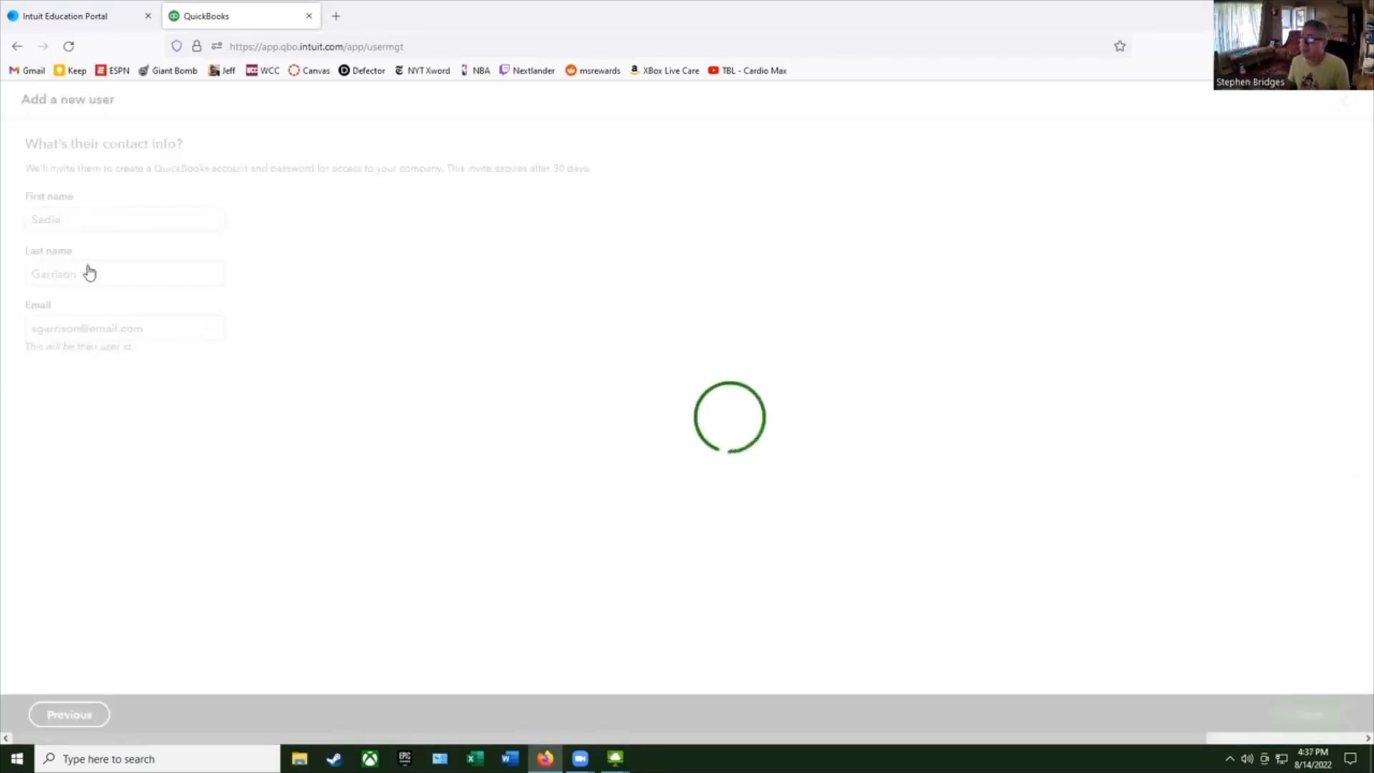
pyautogui.click(41, 194)
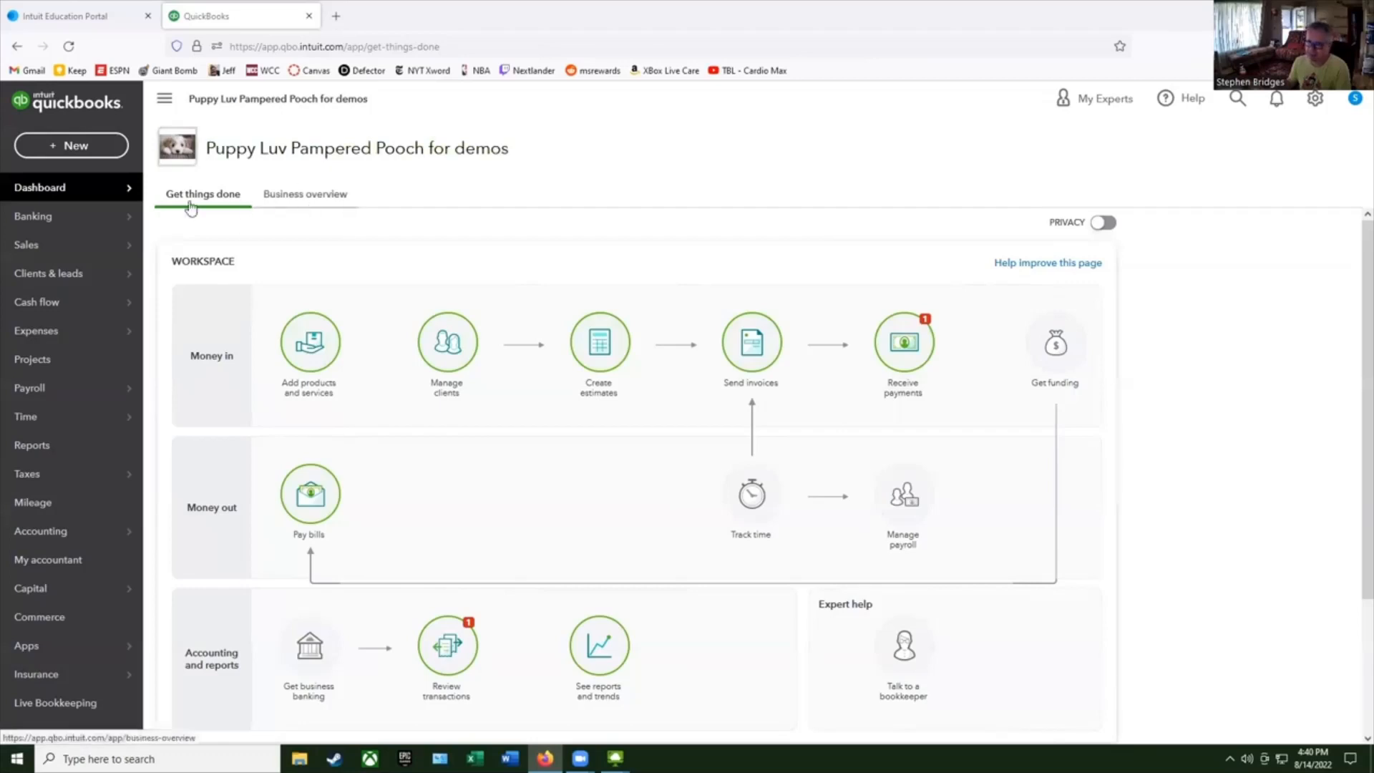
# Step: Open the Los Angeles City Bank register from Business overview's Bank Accounts card
pyautogui.click(301, 202)
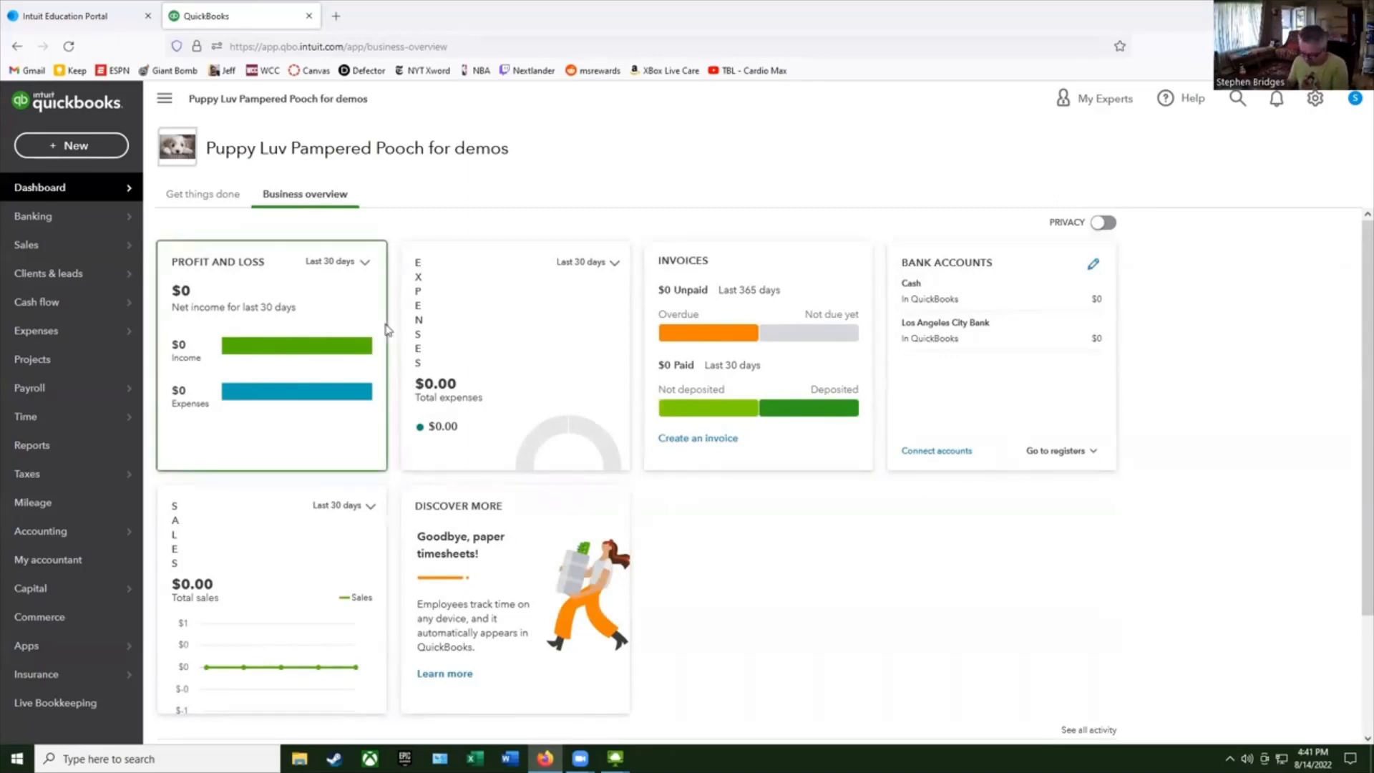
pyautogui.click(1075, 459)
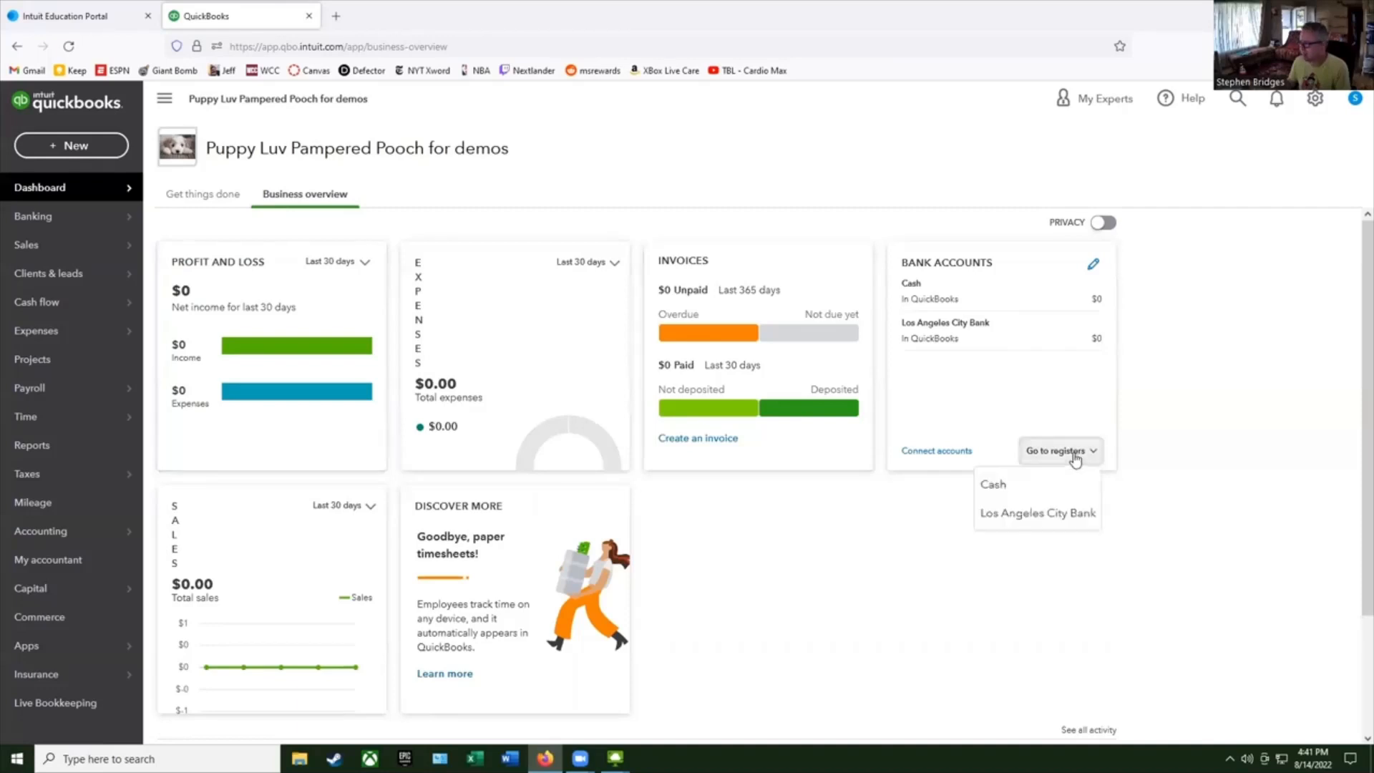
pyautogui.click(1043, 514)
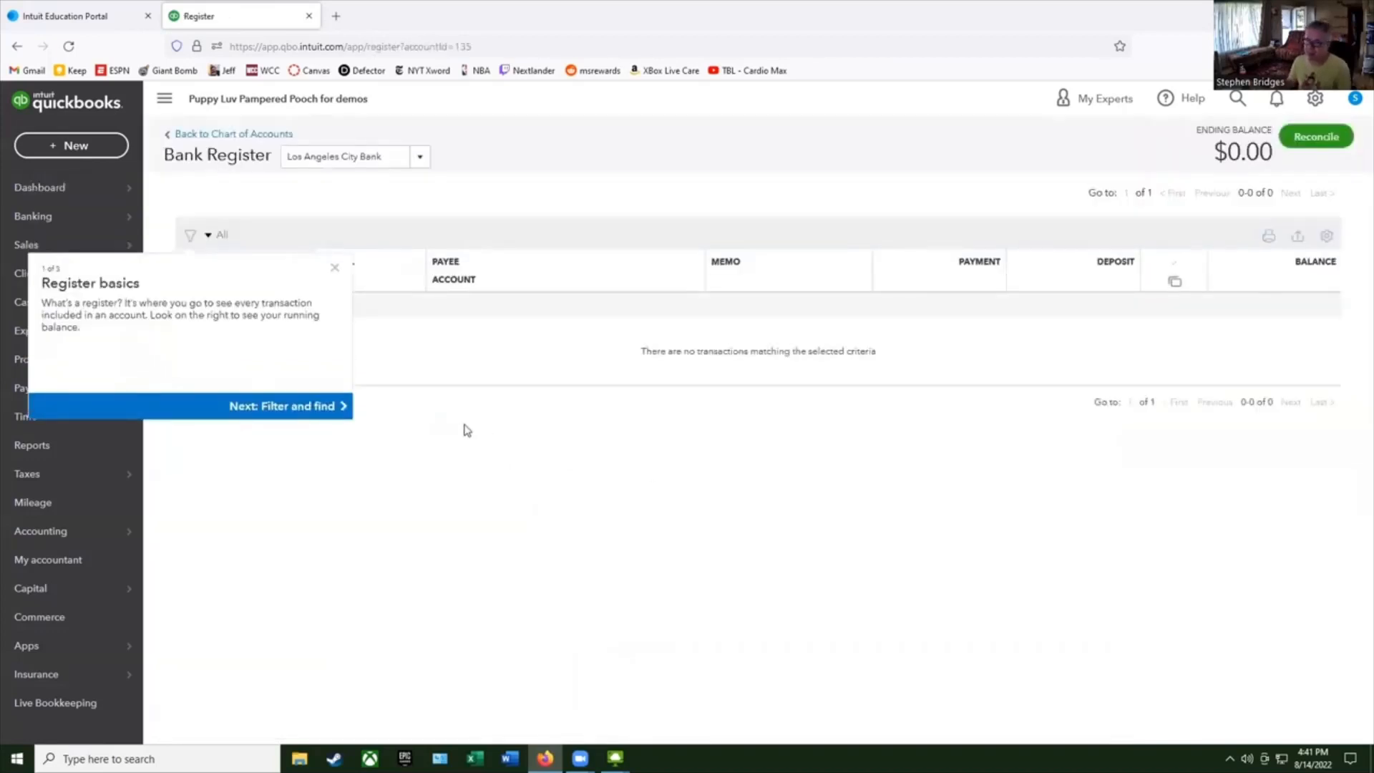
# Step: Dismiss the Register basics tour and start a new Deposit row
pyautogui.click(333, 269)
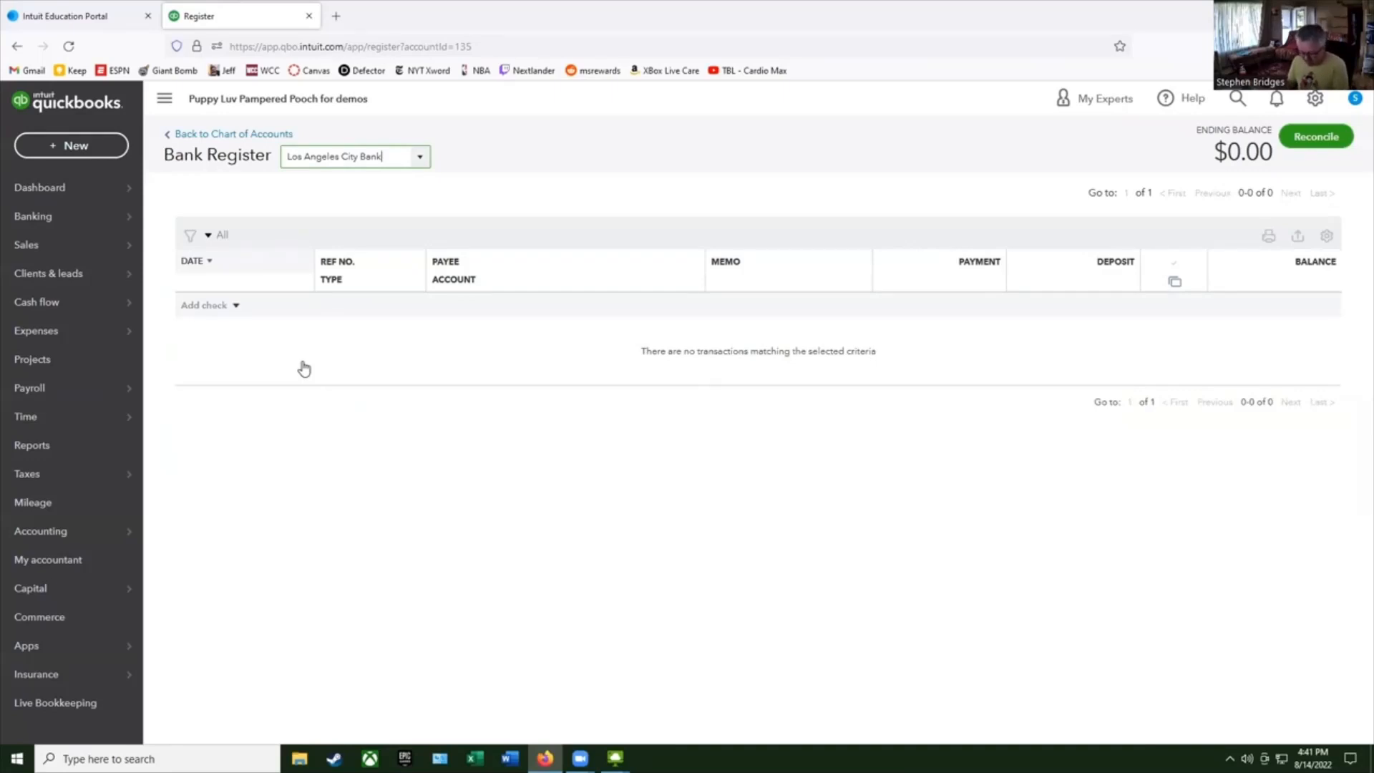
pyautogui.click(235, 306)
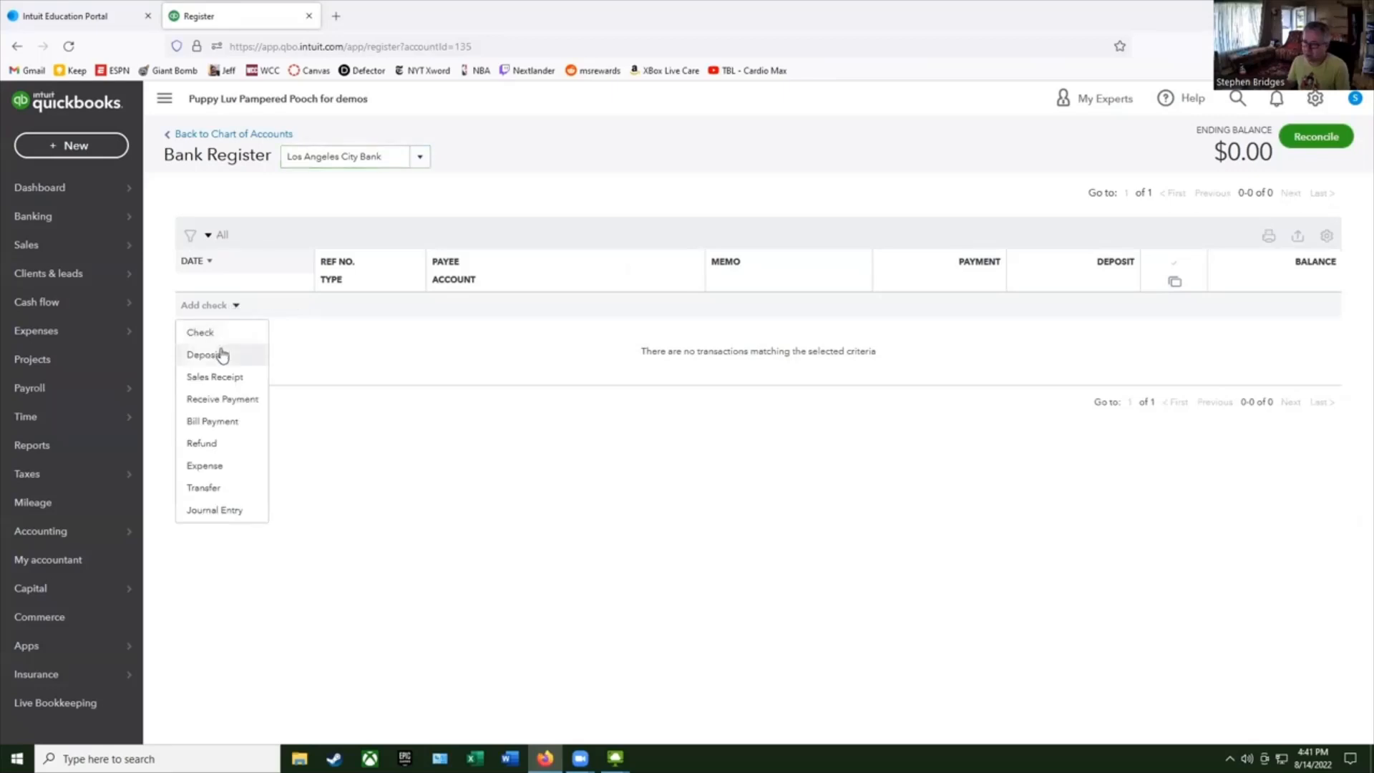
pyautogui.click(219, 354)
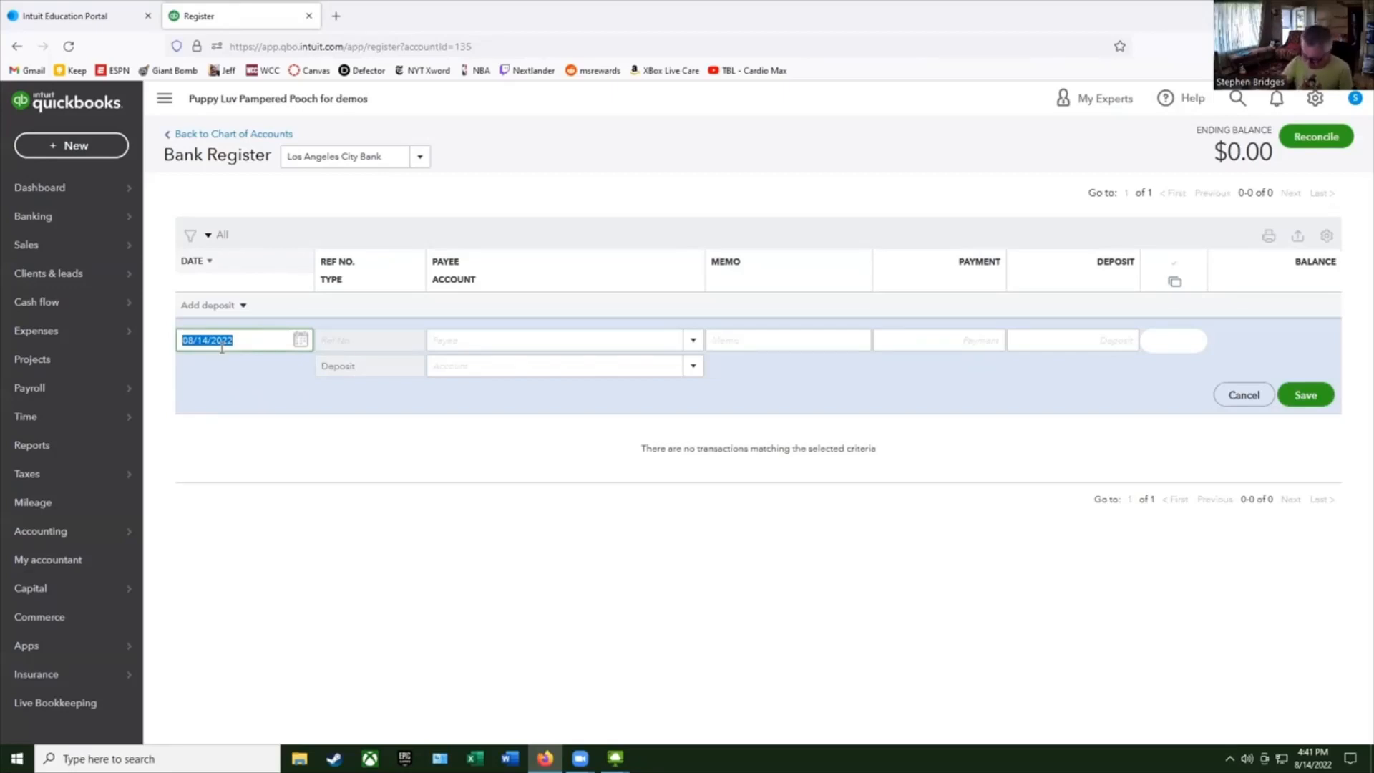
# Step: Enter the deposit dated 07/05/2026 with memo 'Initial Investment' and amount 75,000
pyautogui.write('07')
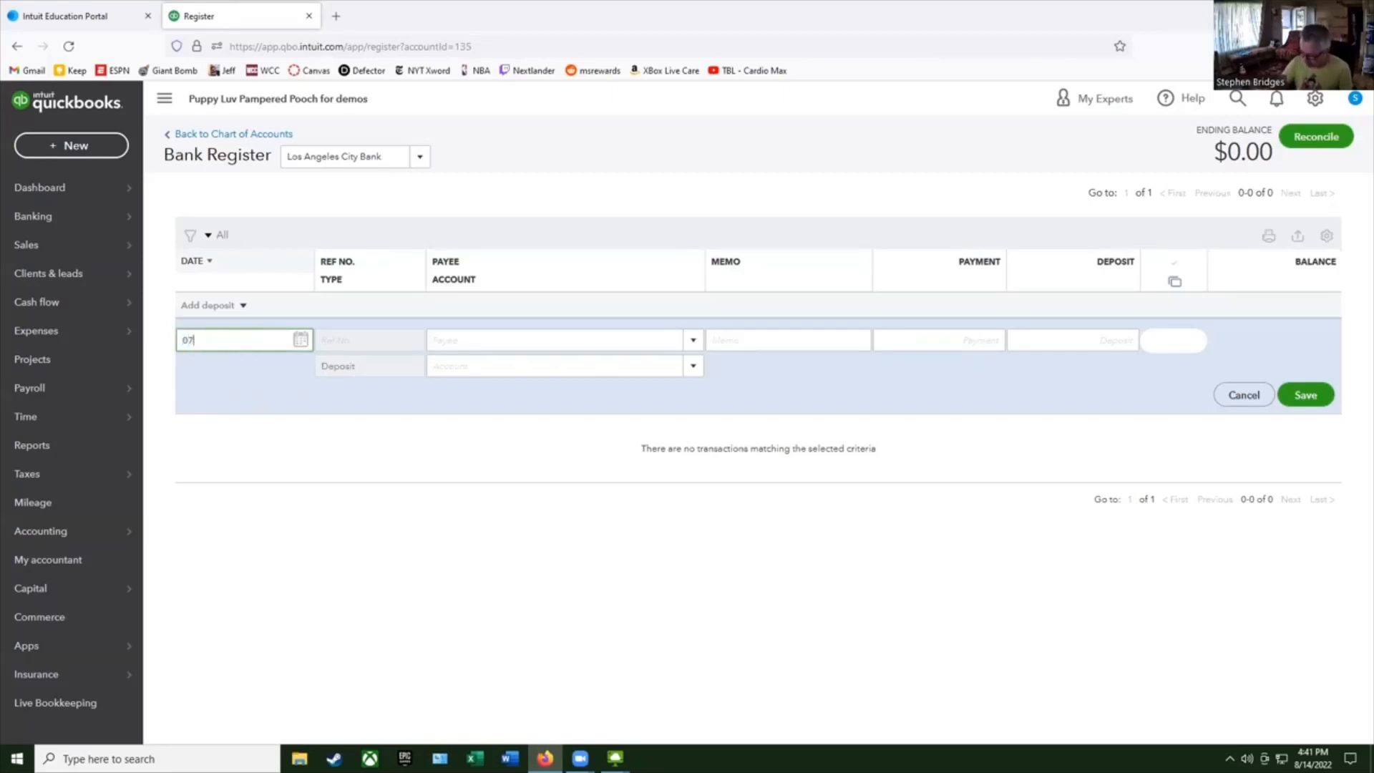
pyautogui.write('/05/')
pyautogui.write('2')
pyautogui.write('0')
pyautogui.write('26')
pyautogui.press('Tab')
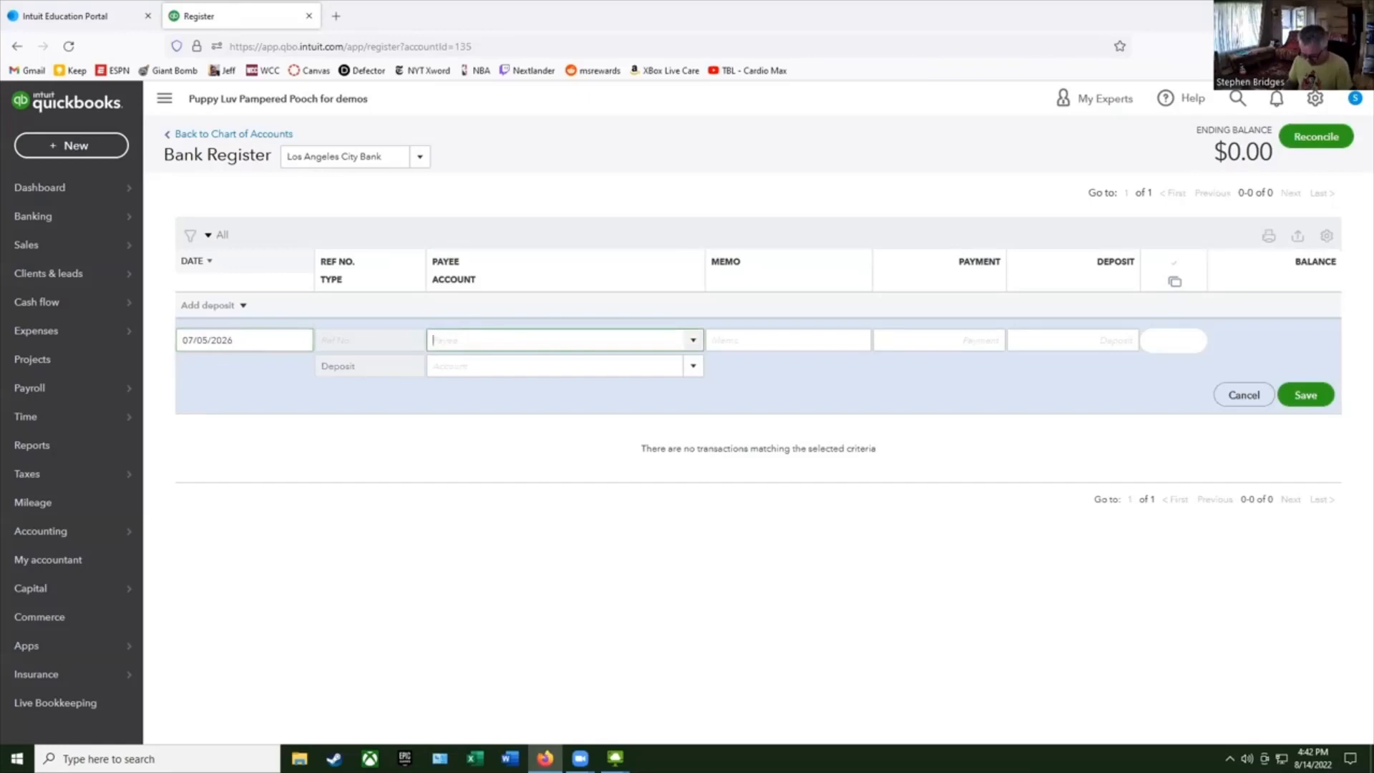
pyautogui.click(722, 343)
pyautogui.write('Initial Investment')
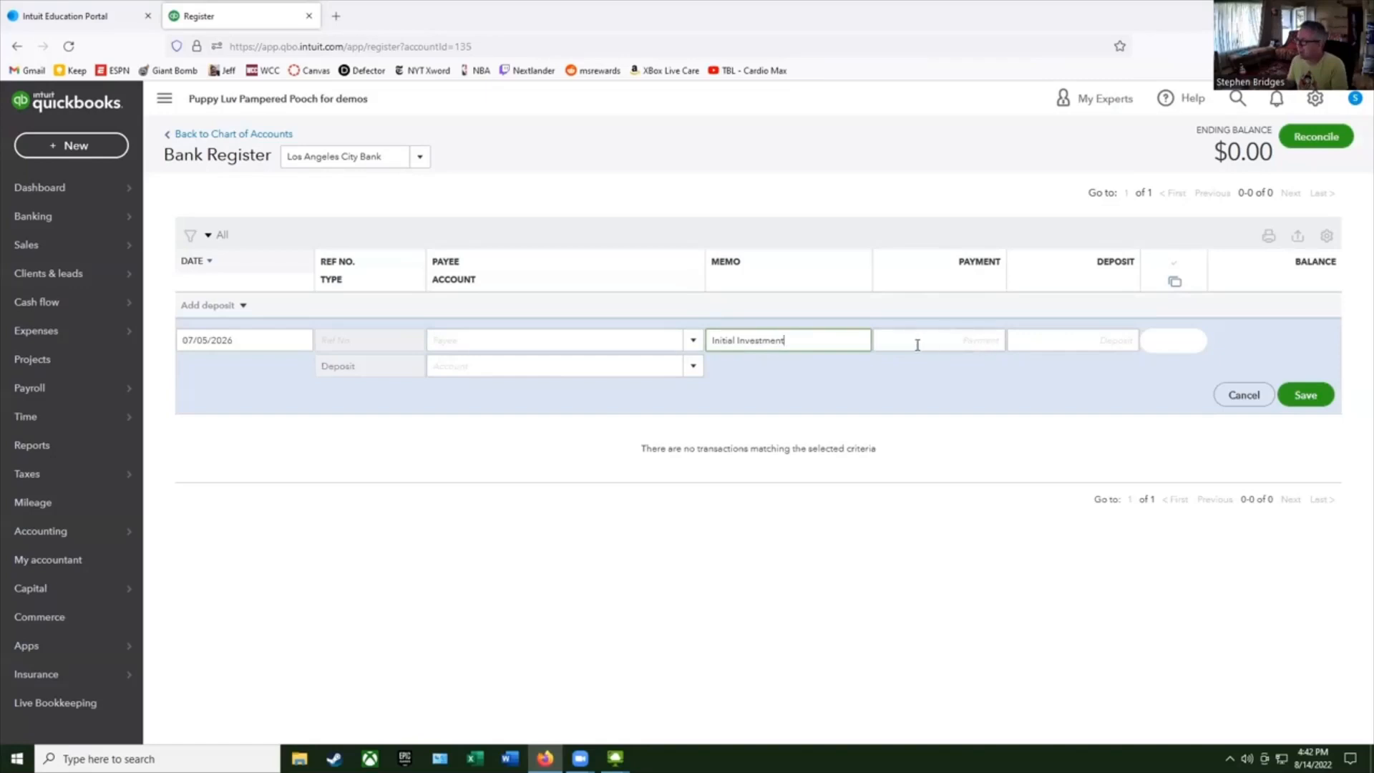
pyautogui.click(1054, 339)
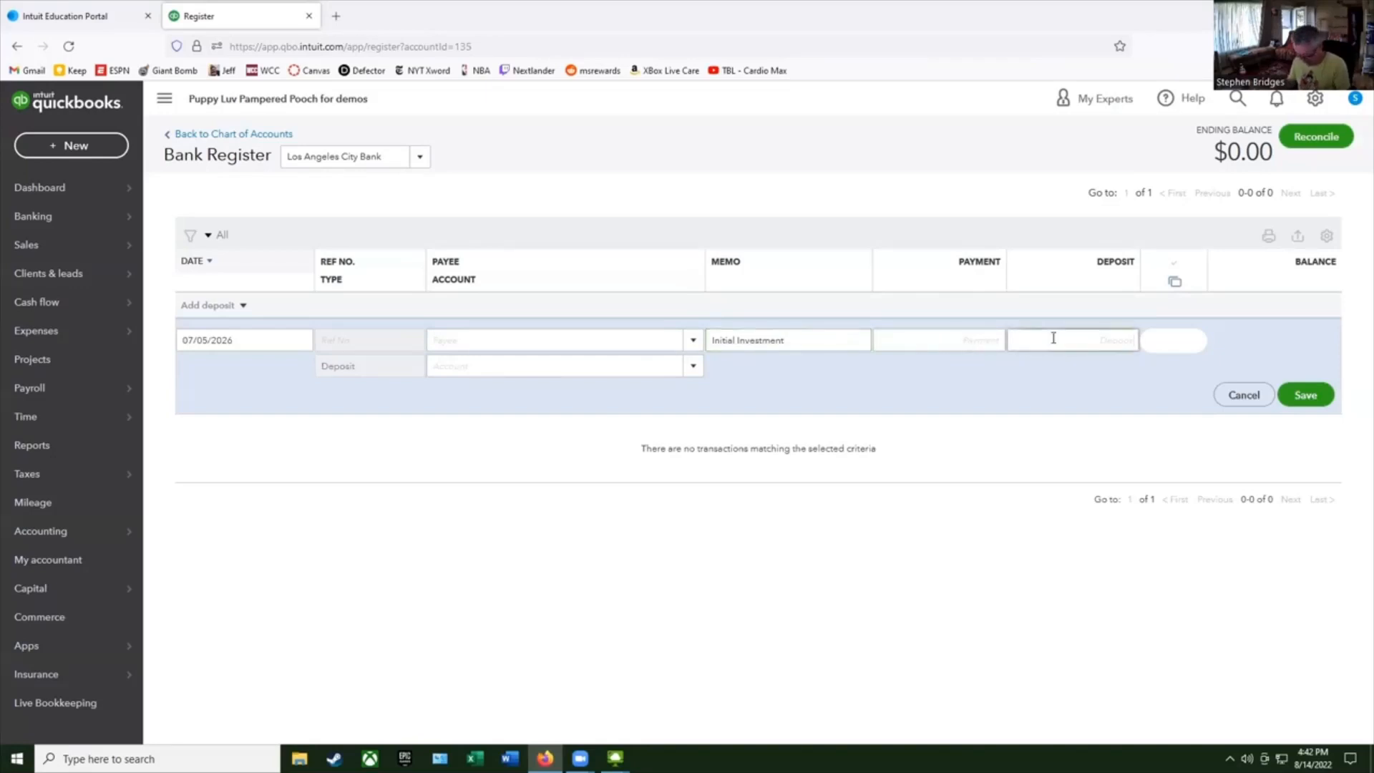
pyautogui.write('75')
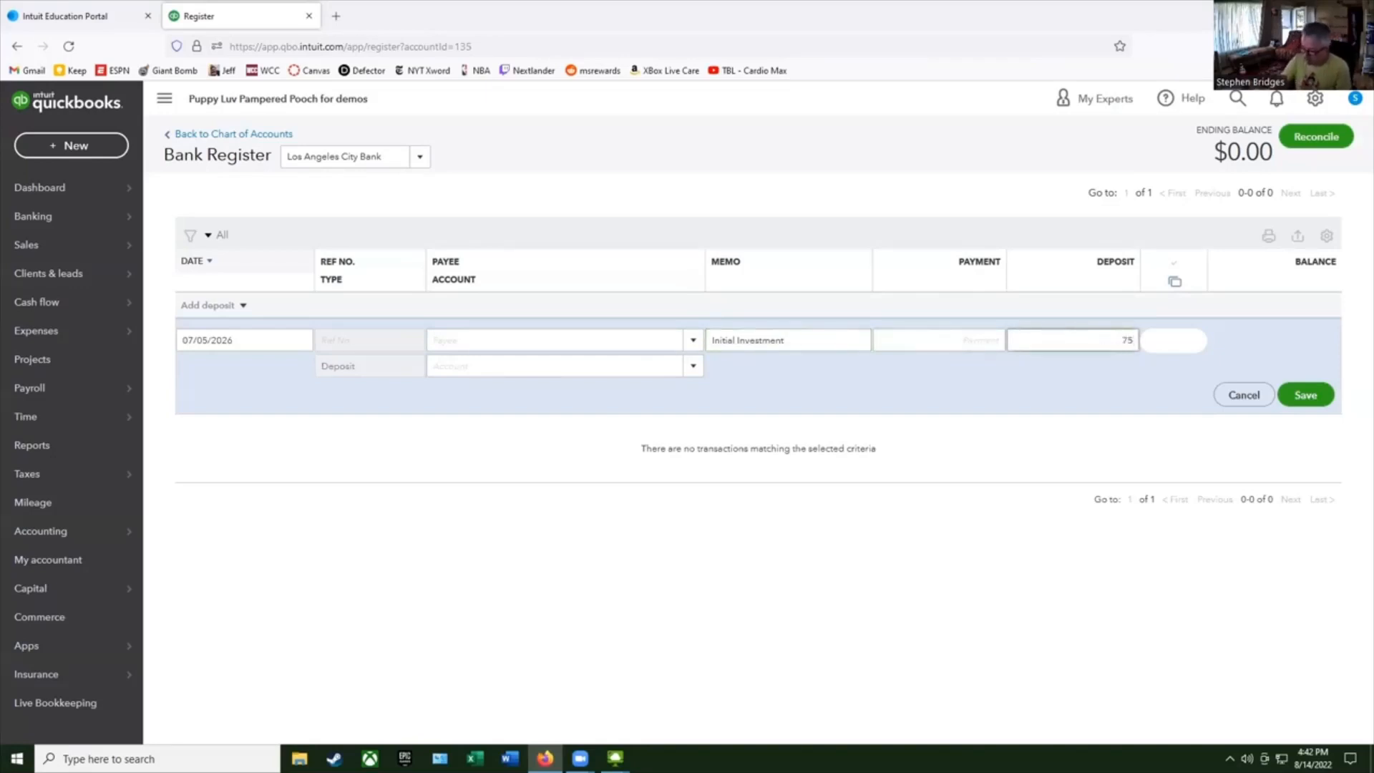
pyautogui.write(',000')
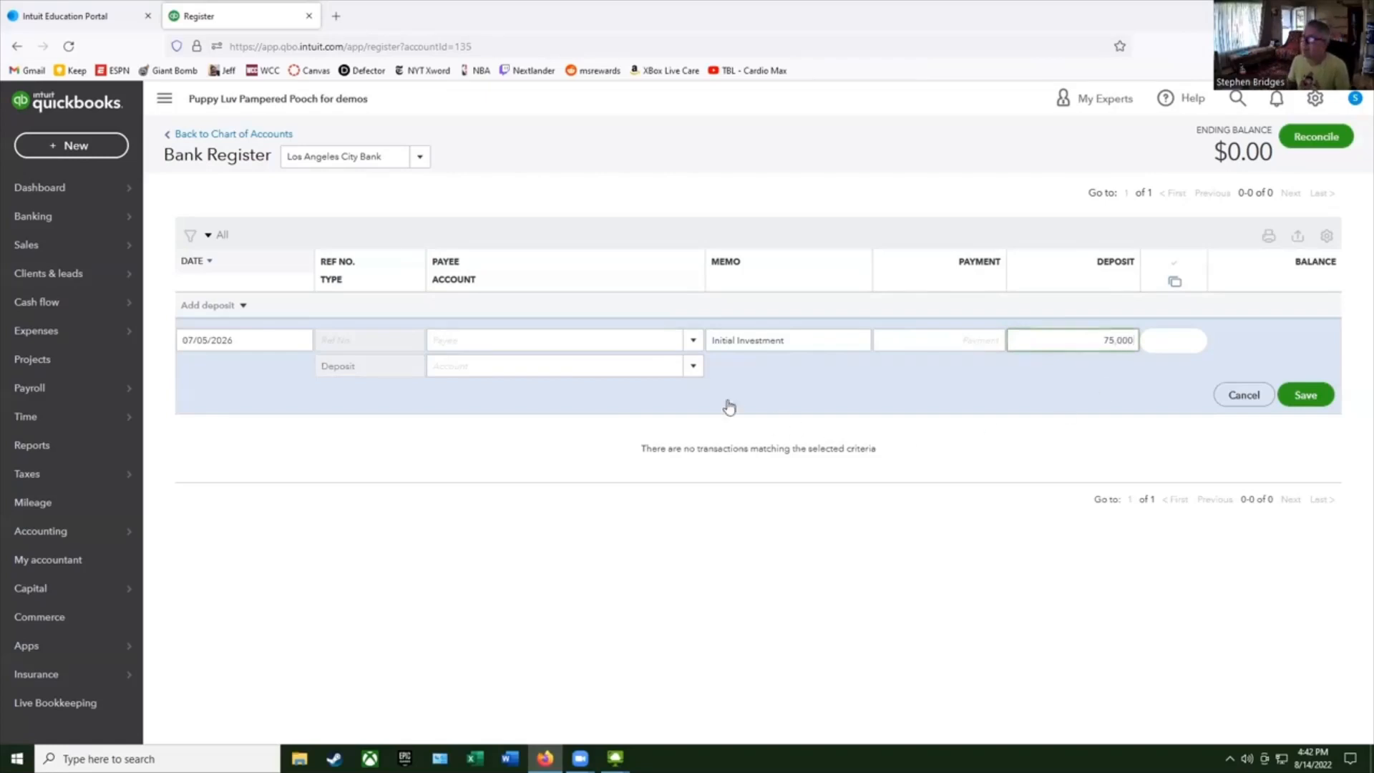
# Step: Assign the deposit to the Owner investments account and save it
pyautogui.click(693, 366)
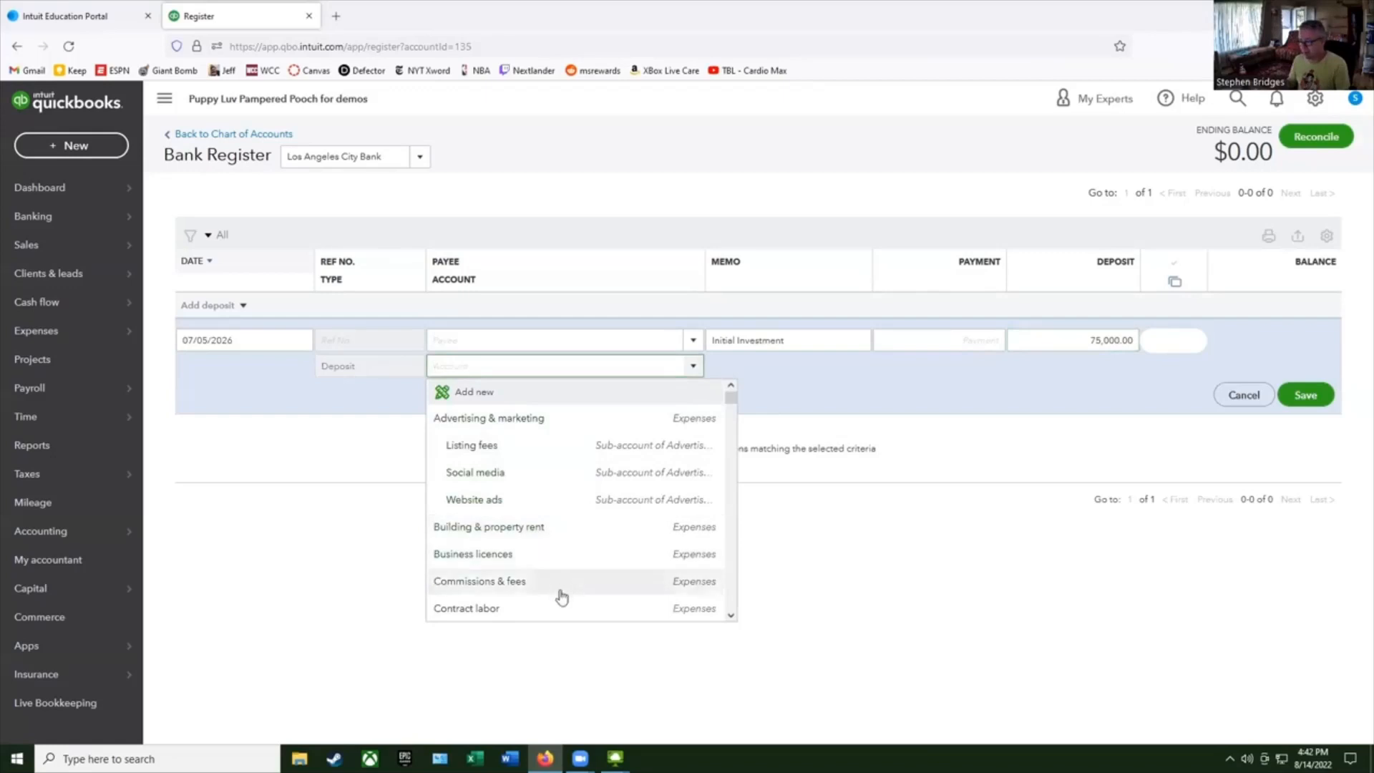
pyautogui.scroll(-1, 567, 540)
pyautogui.scroll(-5, 566, 541)
pyautogui.scroll(5, 566, 540)
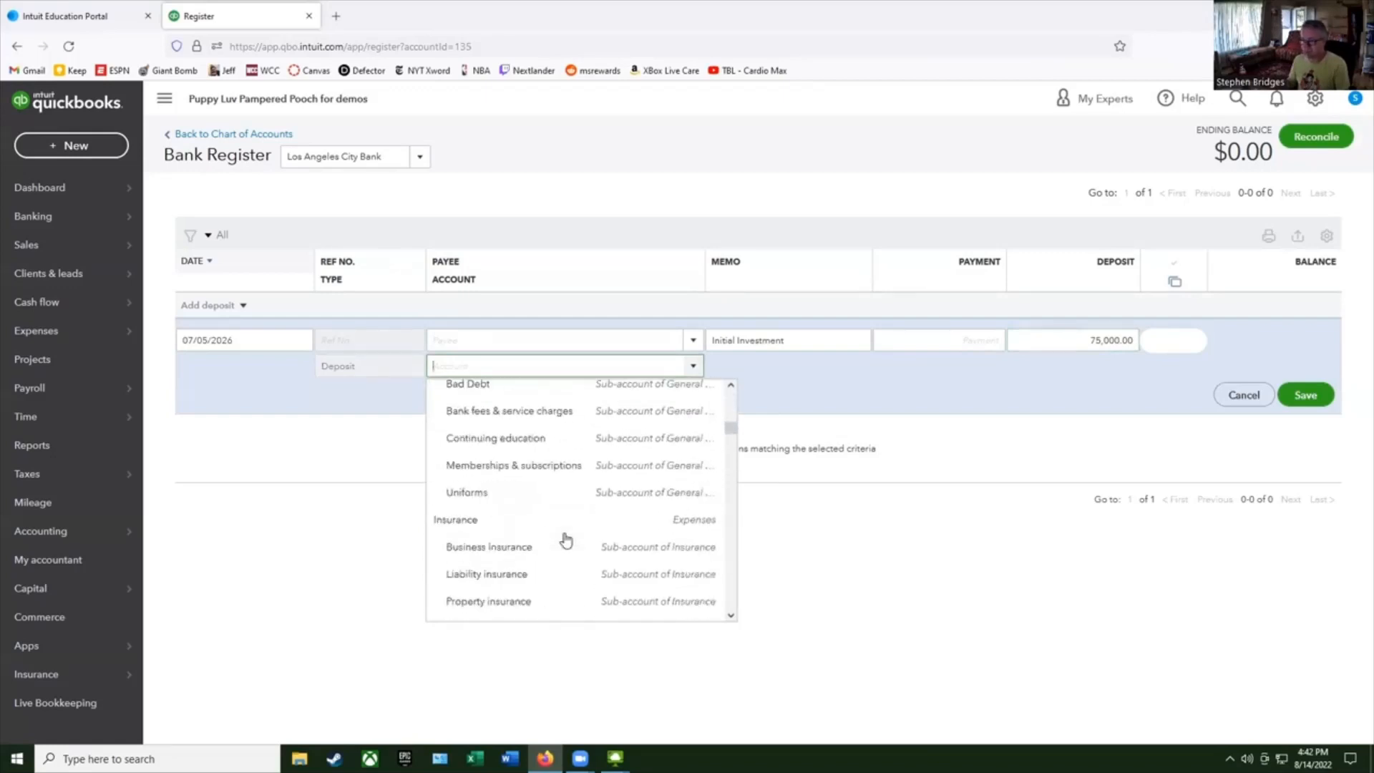
pyautogui.write('Own')
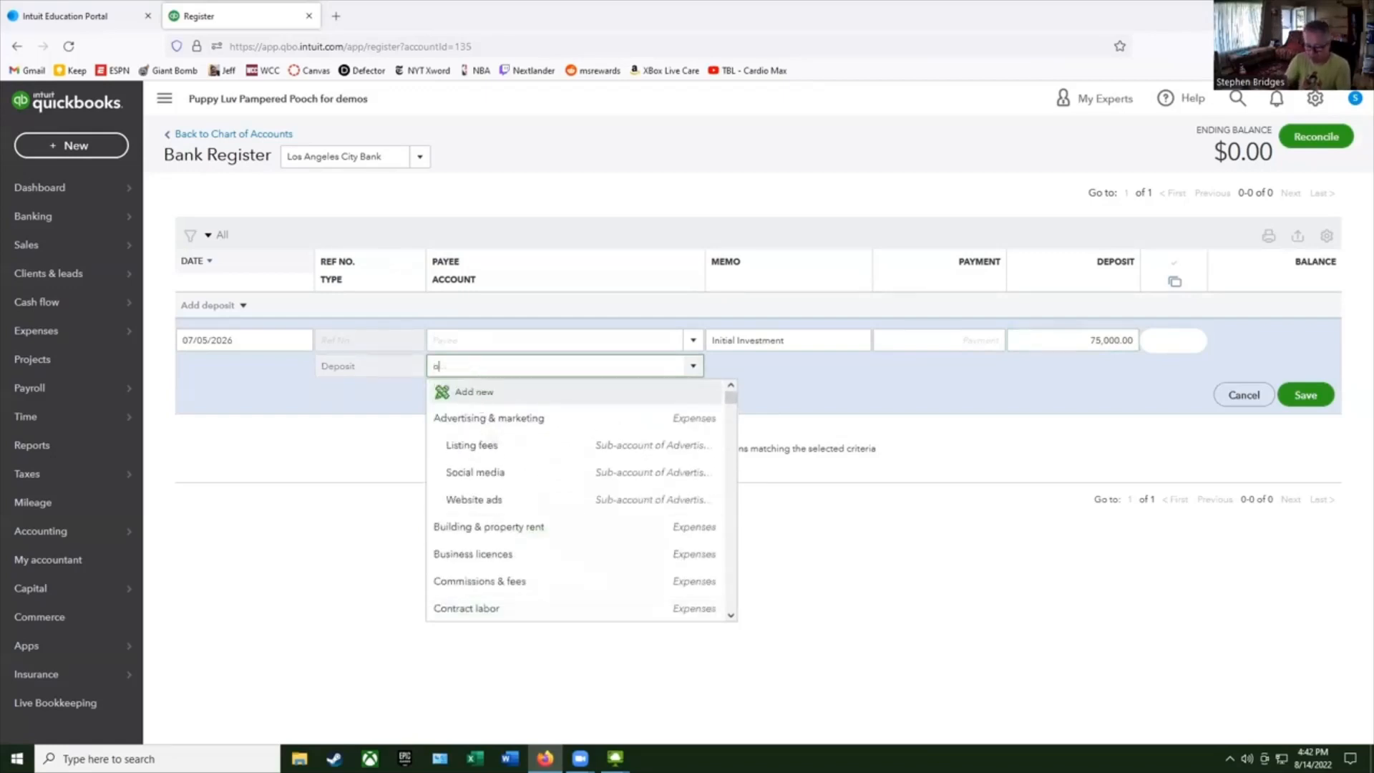
pyautogui.write('er draws')
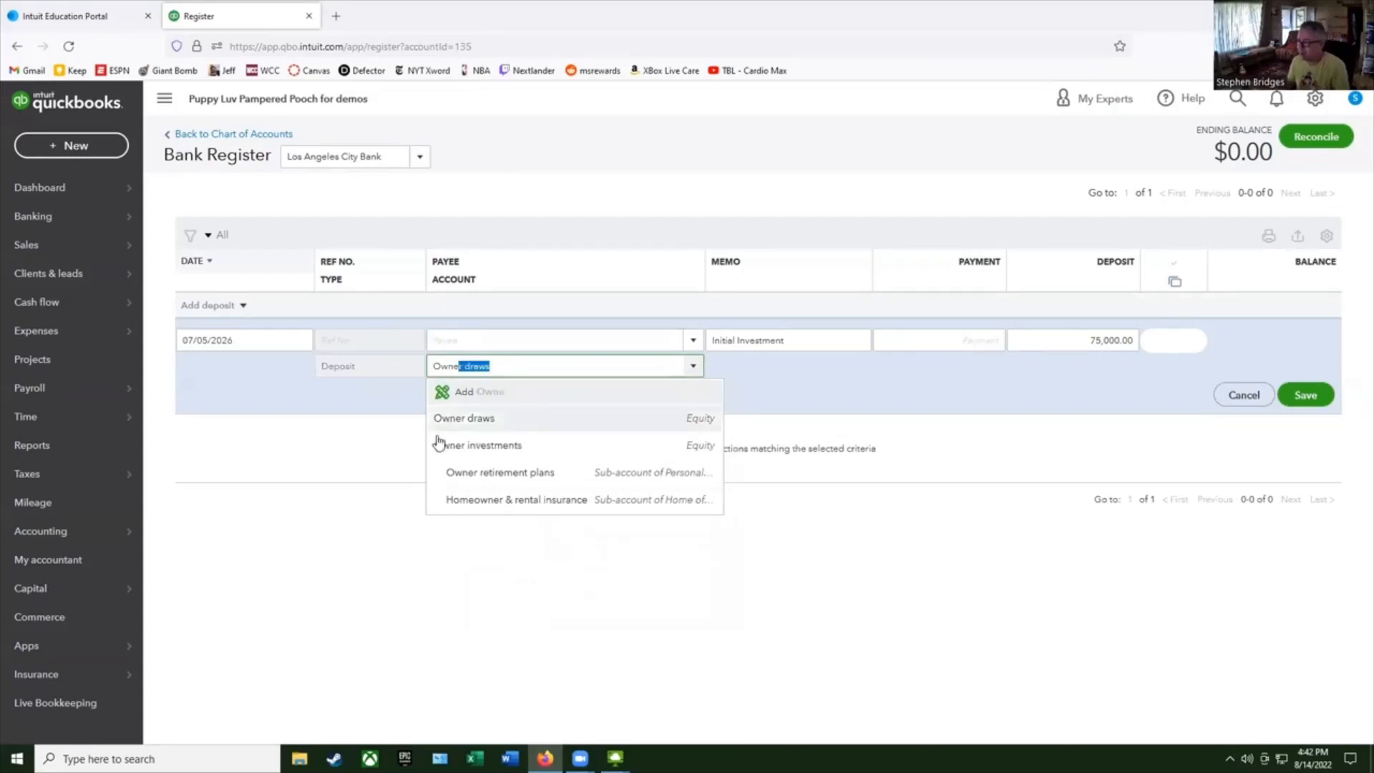
pyautogui.click(446, 446)
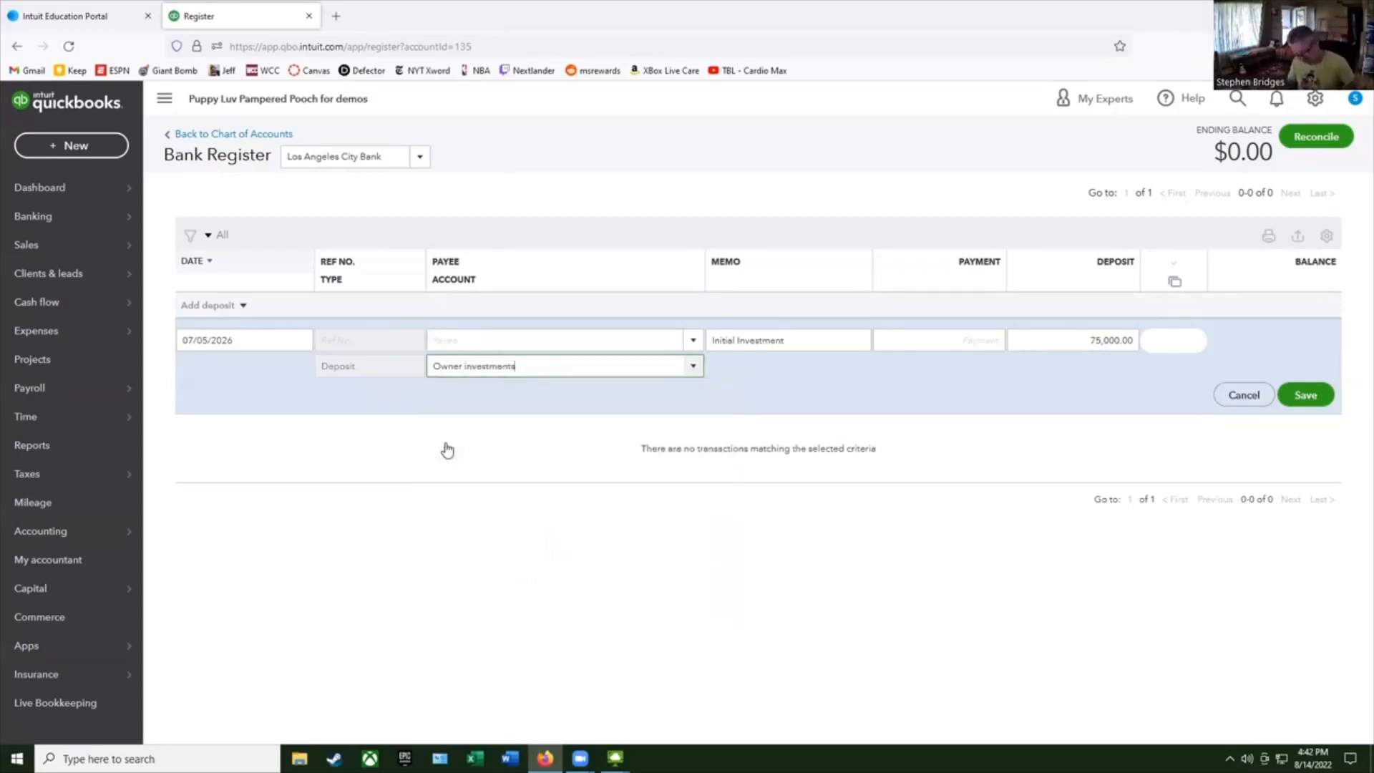
pyautogui.click(1307, 397)
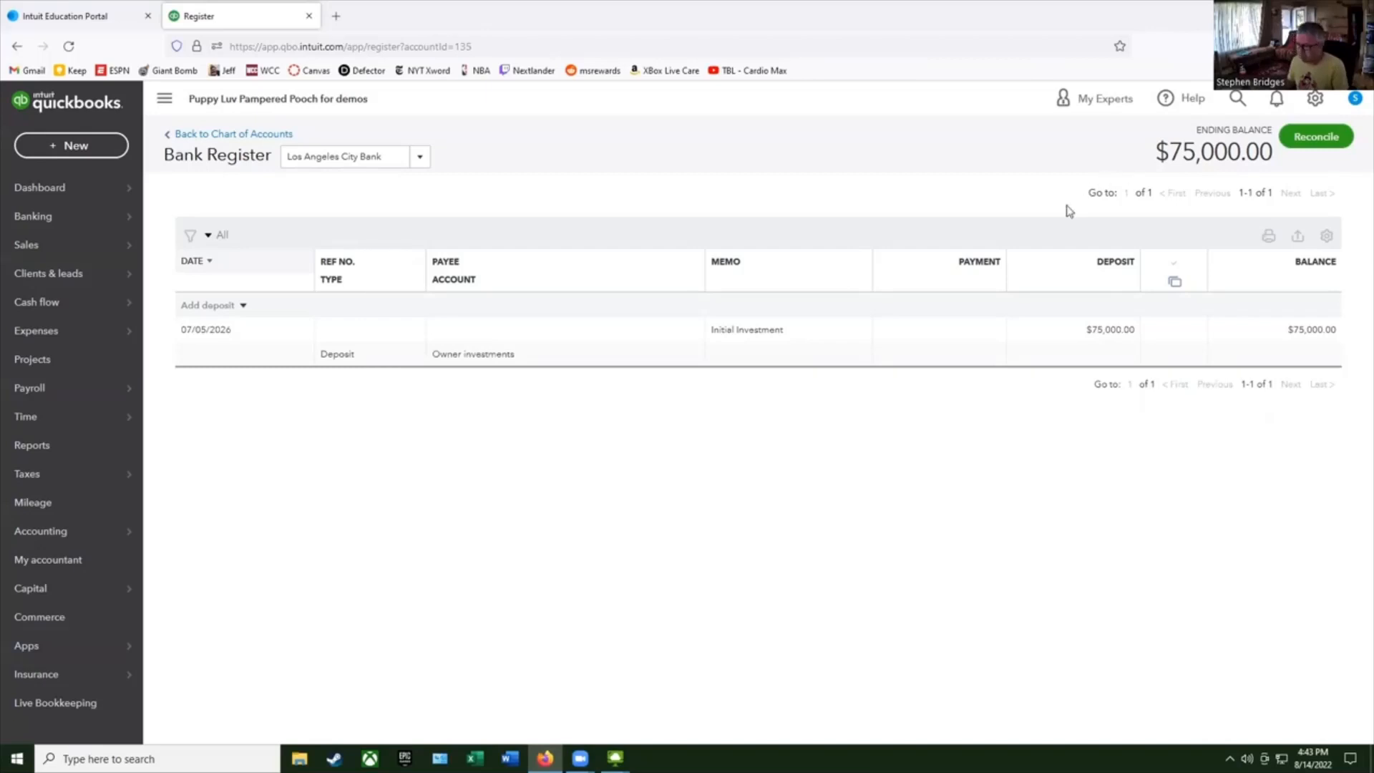
# Step: Open the transaction type list from the Add deposit arrow
pyautogui.click(242, 307)
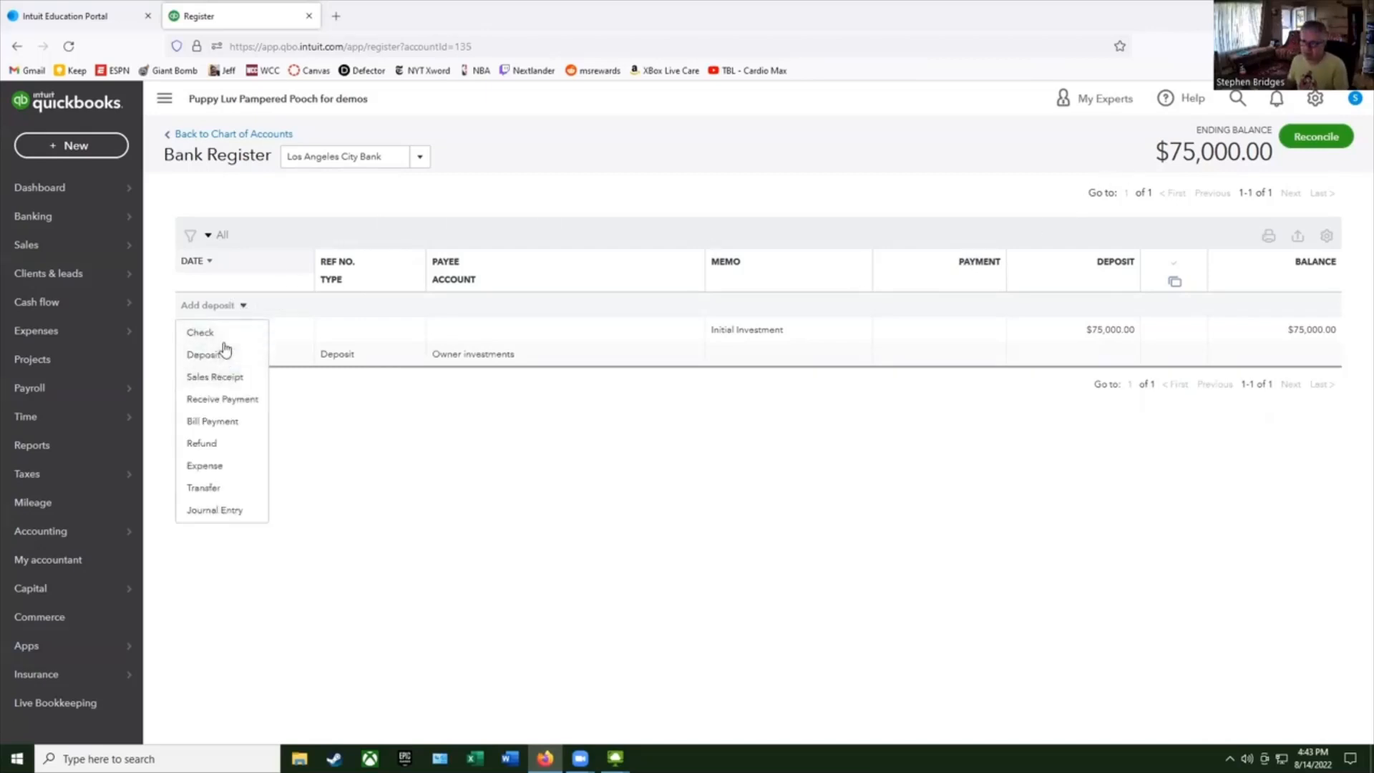
# Step: Start check 10001 with payee 'Ace Groomer and Supplu Company', saved as a new vendor
pyautogui.click(224, 335)
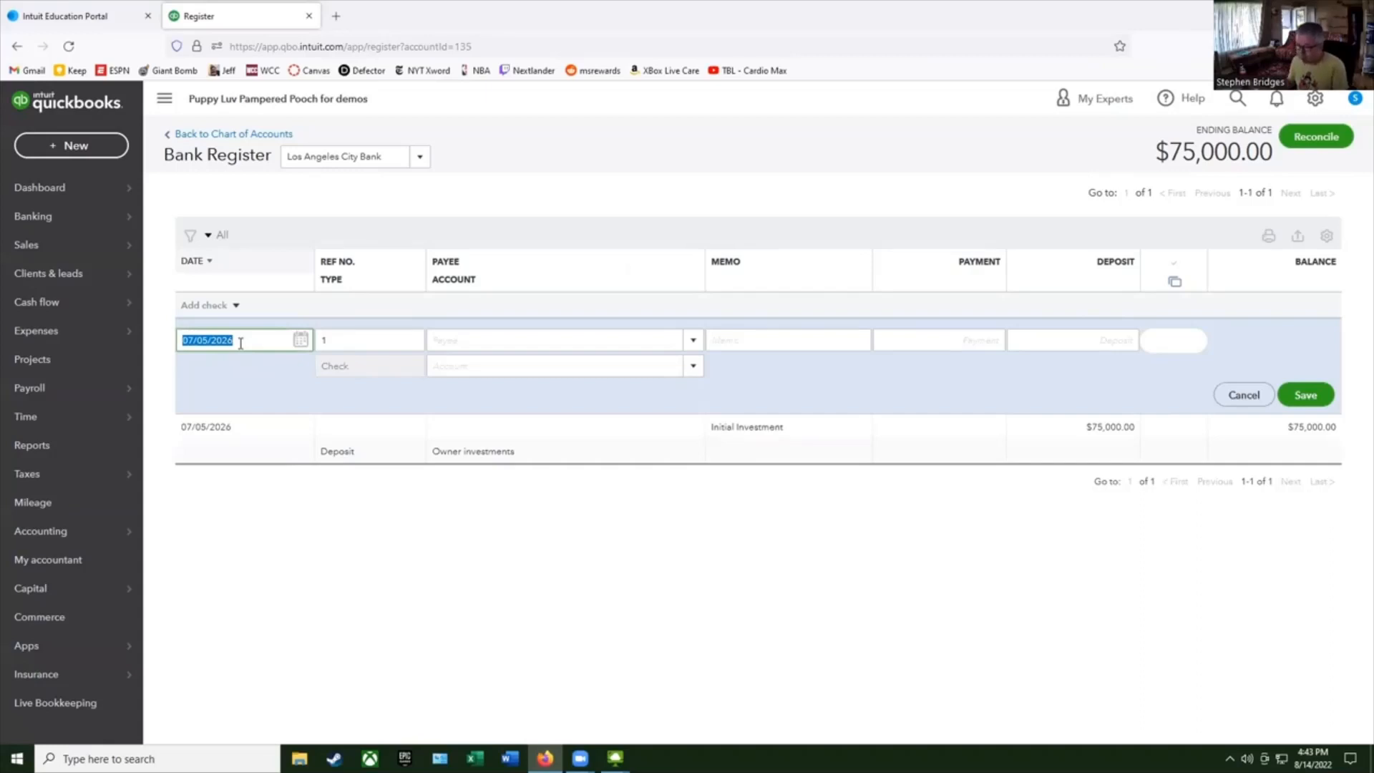
pyautogui.click(330, 341)
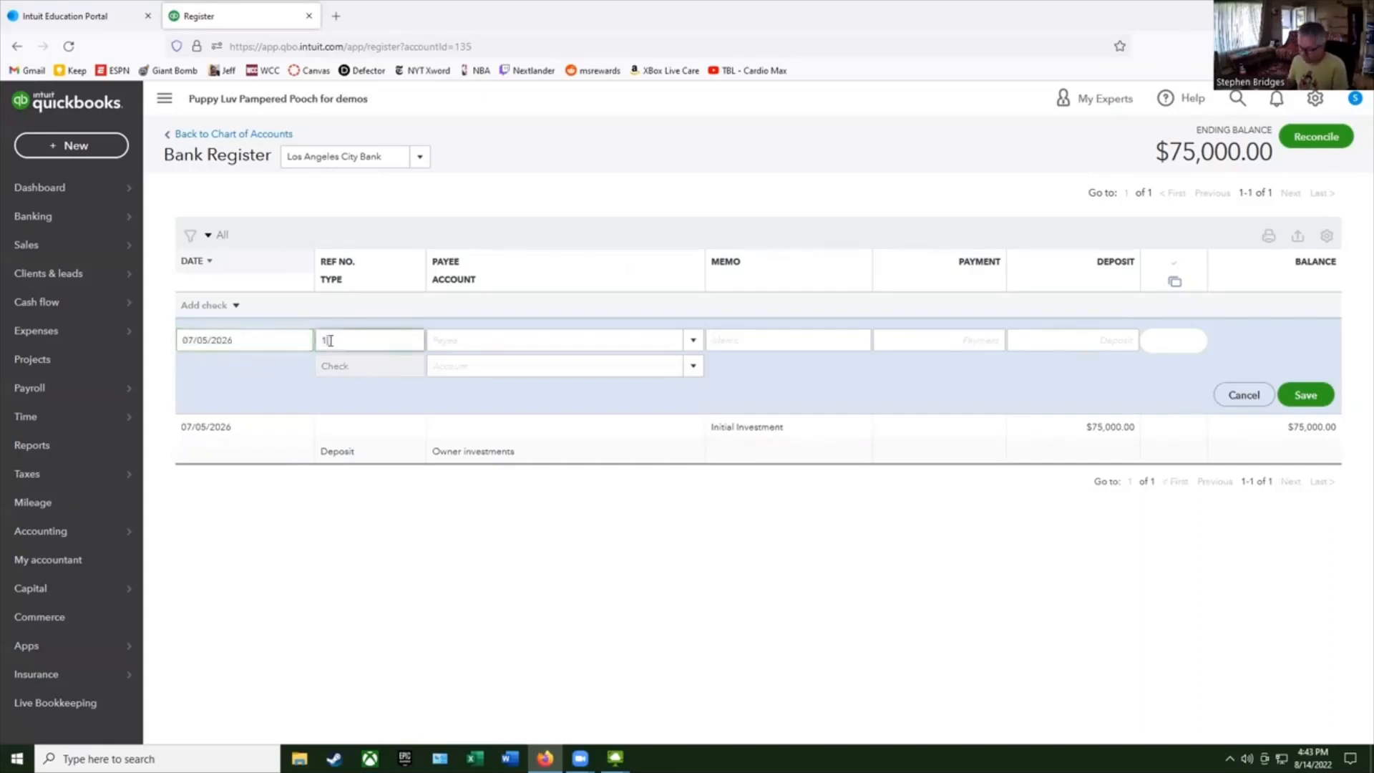
pyautogui.write('0001')
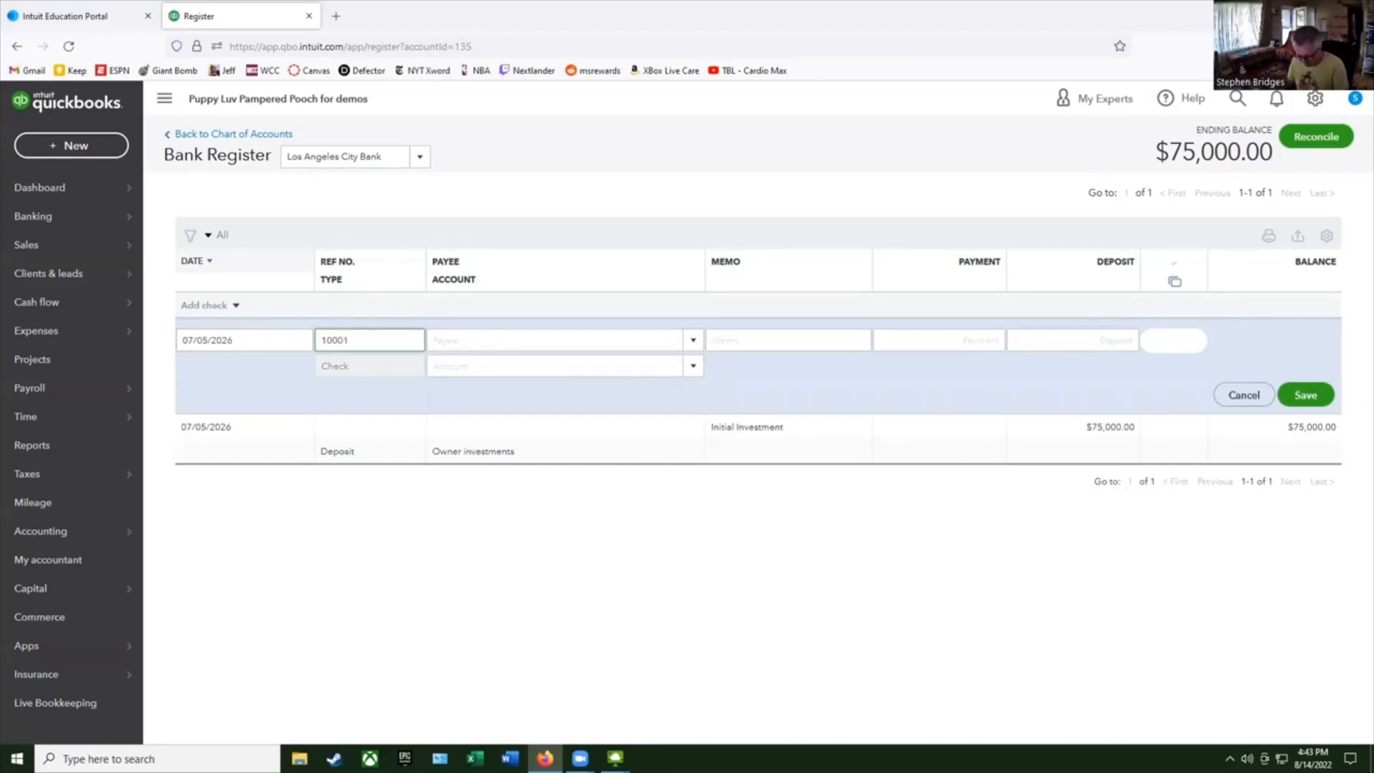
pyautogui.click(474, 344)
pyautogui.write('A')
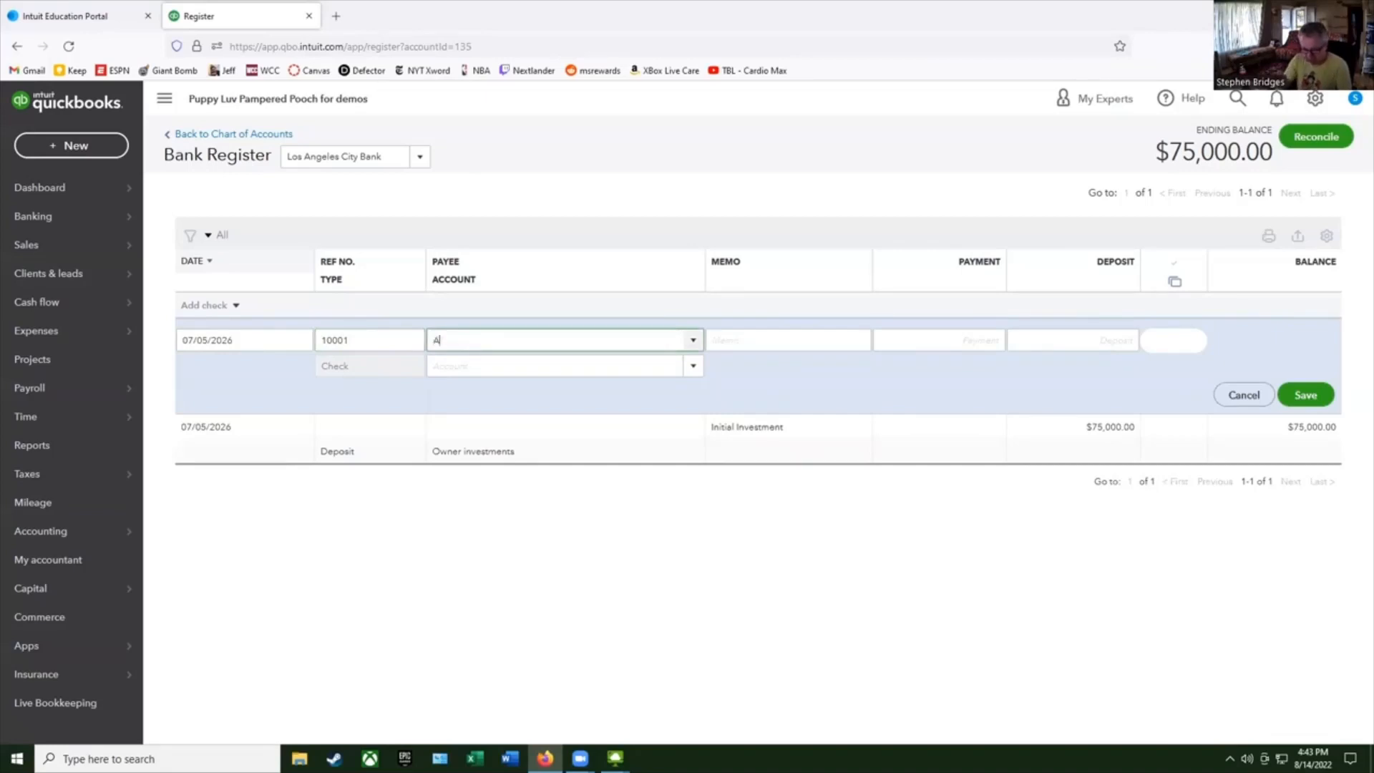
pyautogui.write('ce Groometr an')
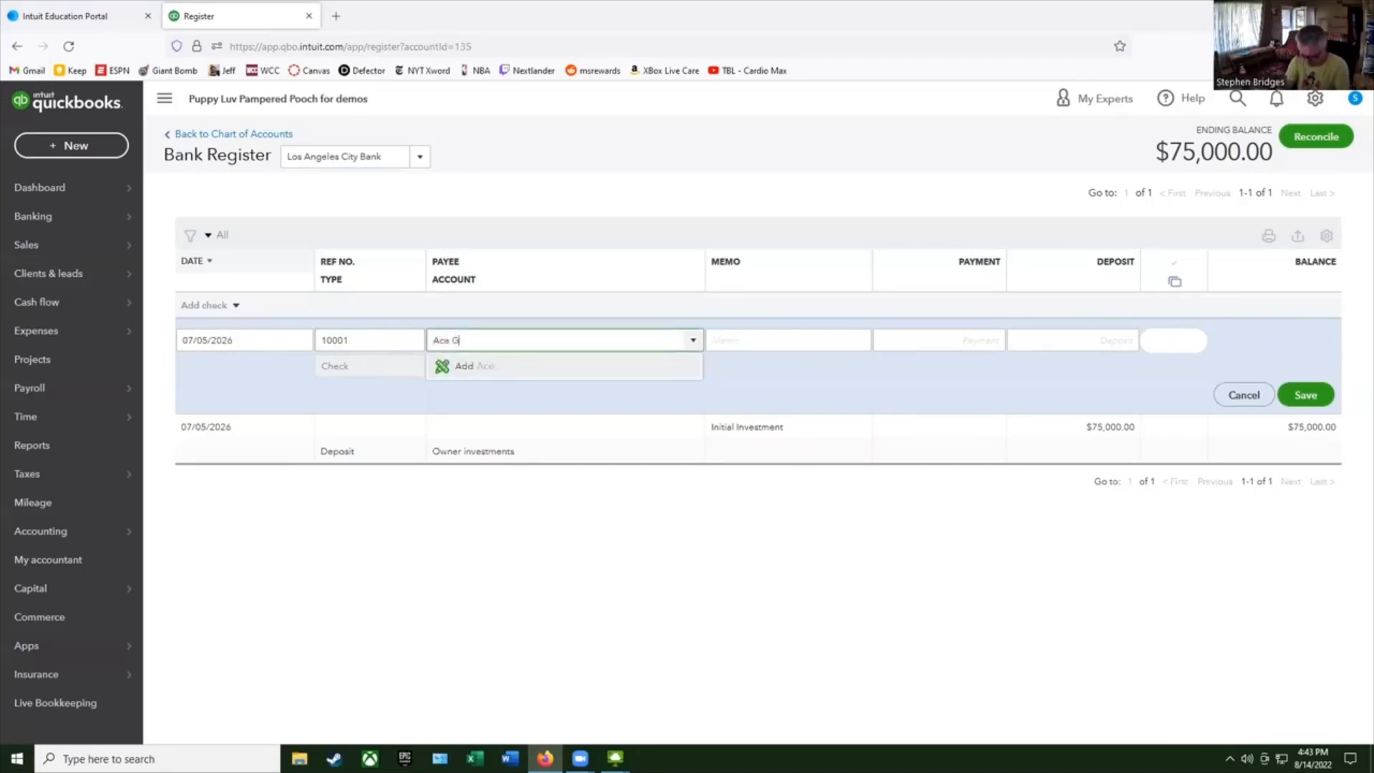
pyautogui.press('BackSpace')
pyautogui.press('BackSpace')
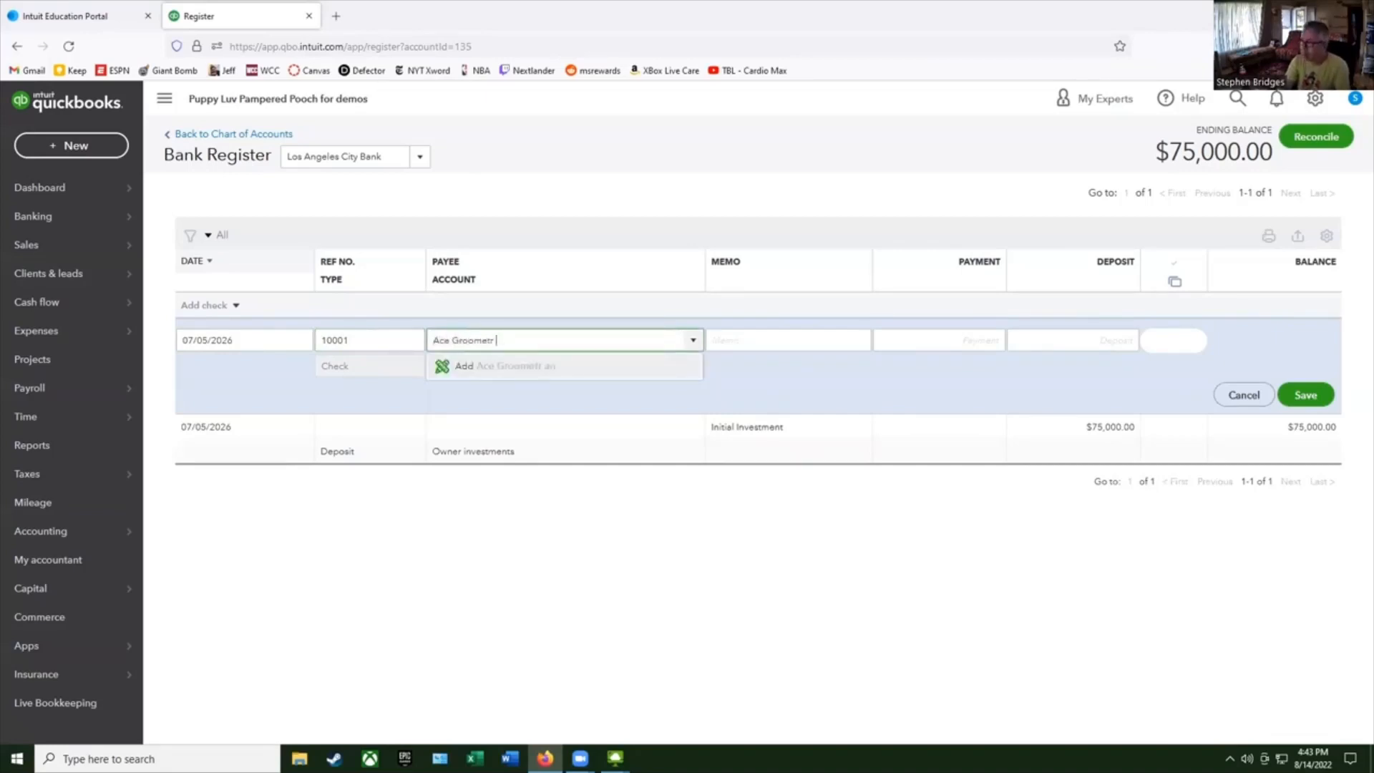
pyautogui.write('and Supplu Company')
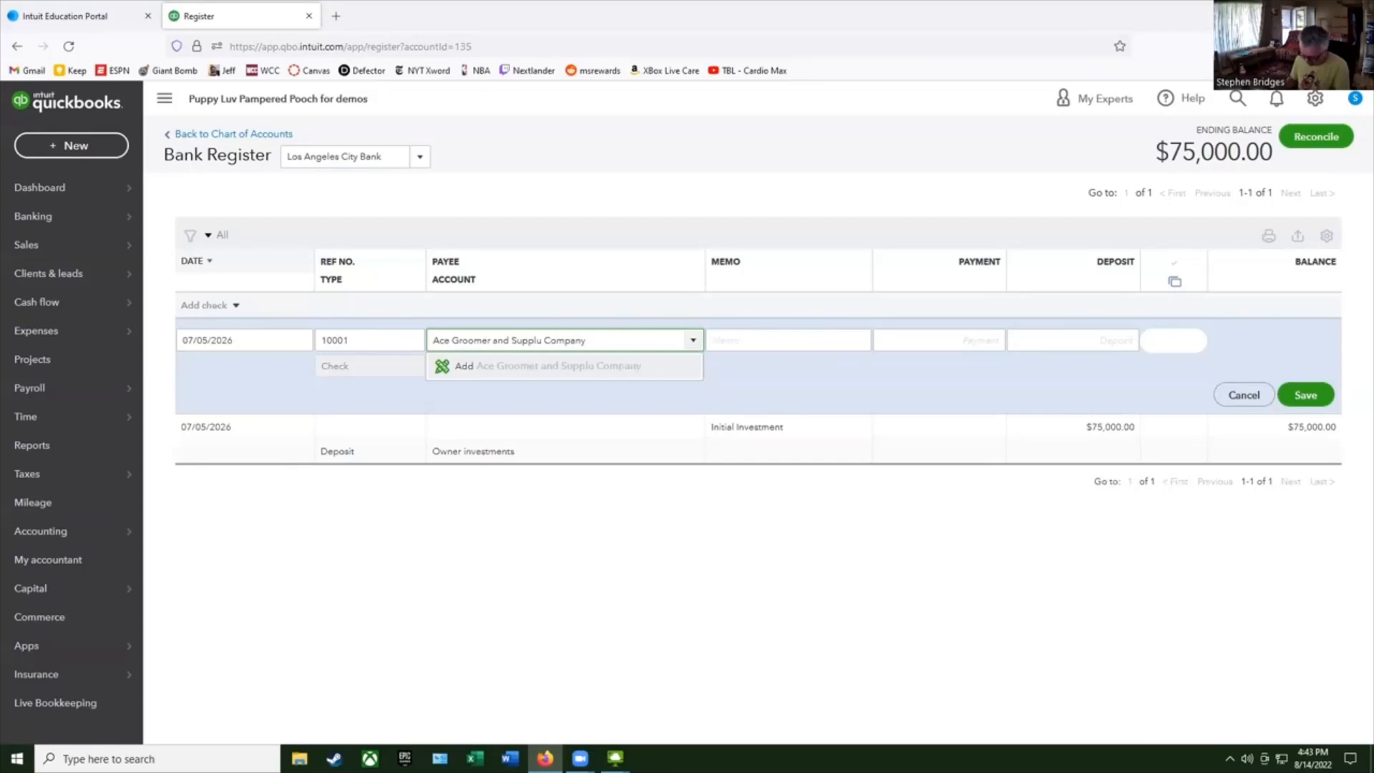
pyautogui.press('Tab')
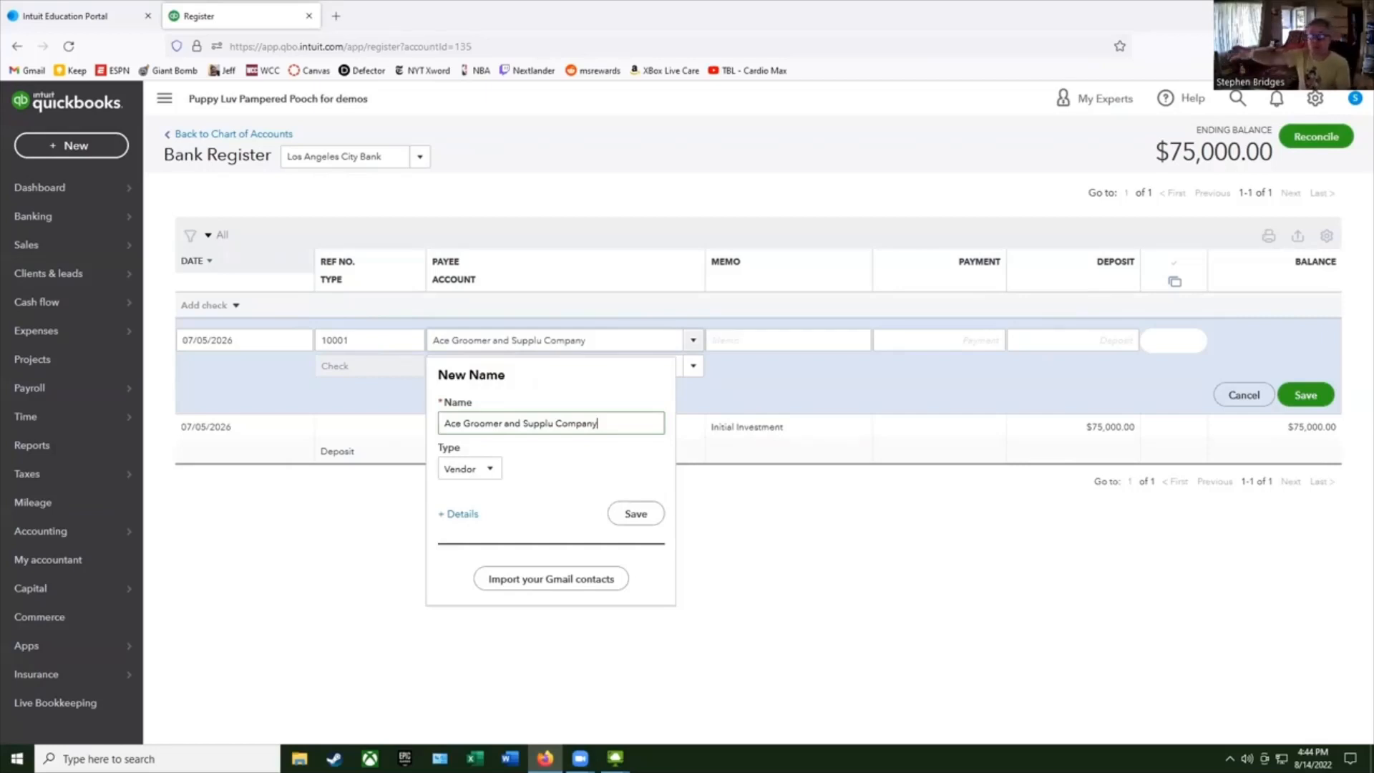
pyautogui.click(627, 516)
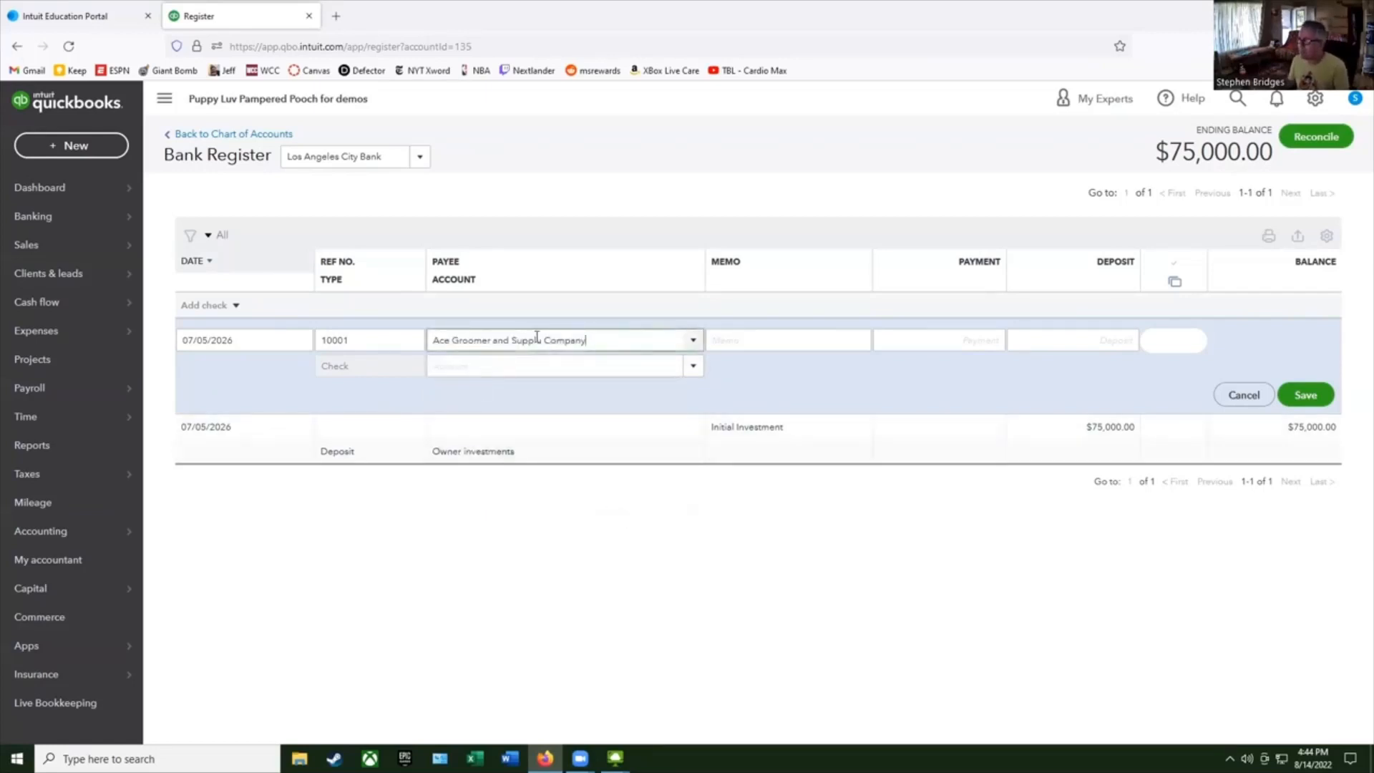
# Step: Reselect Ace Groomer and Supplu Company as payee and enter a 16000 payment on check 10001
pyautogui.press('BackSpace')
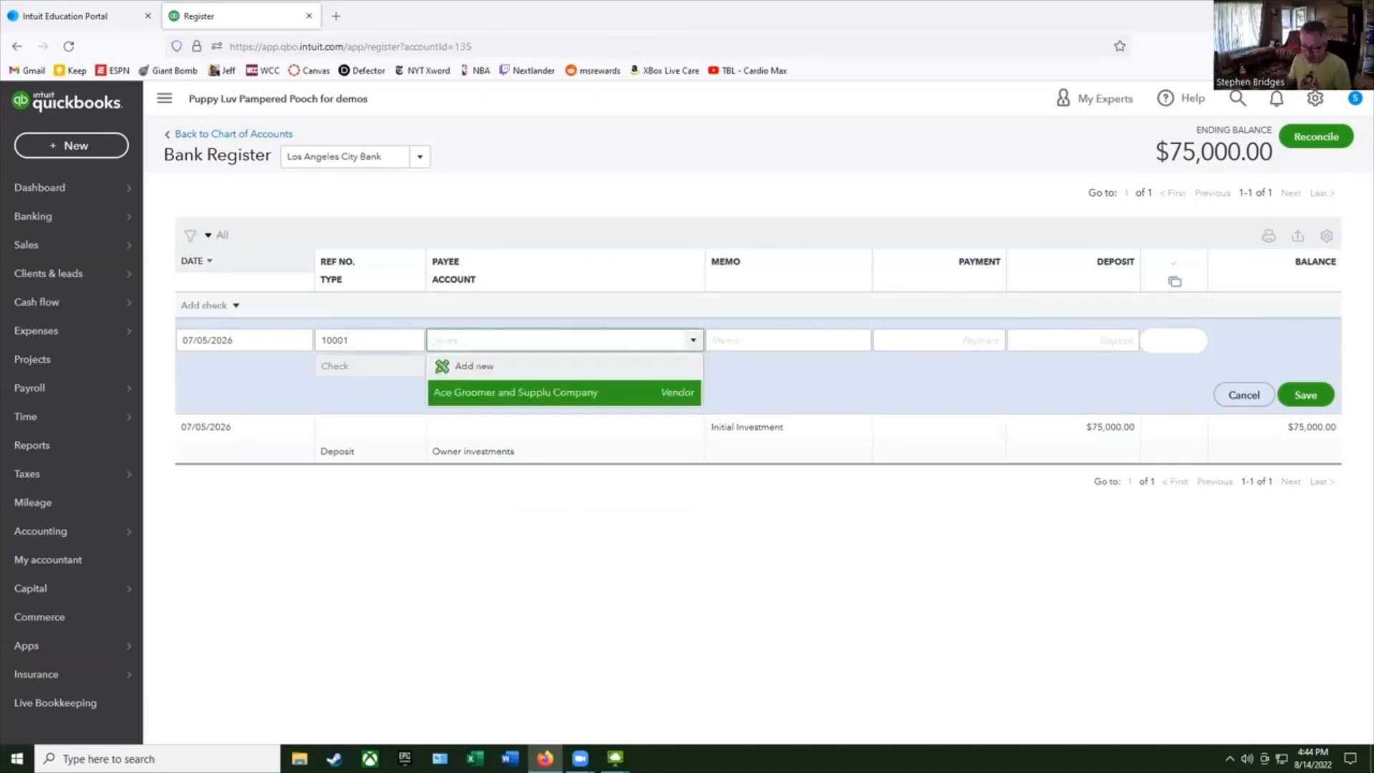
pyautogui.write('Ace Groomer and Supplu Company')
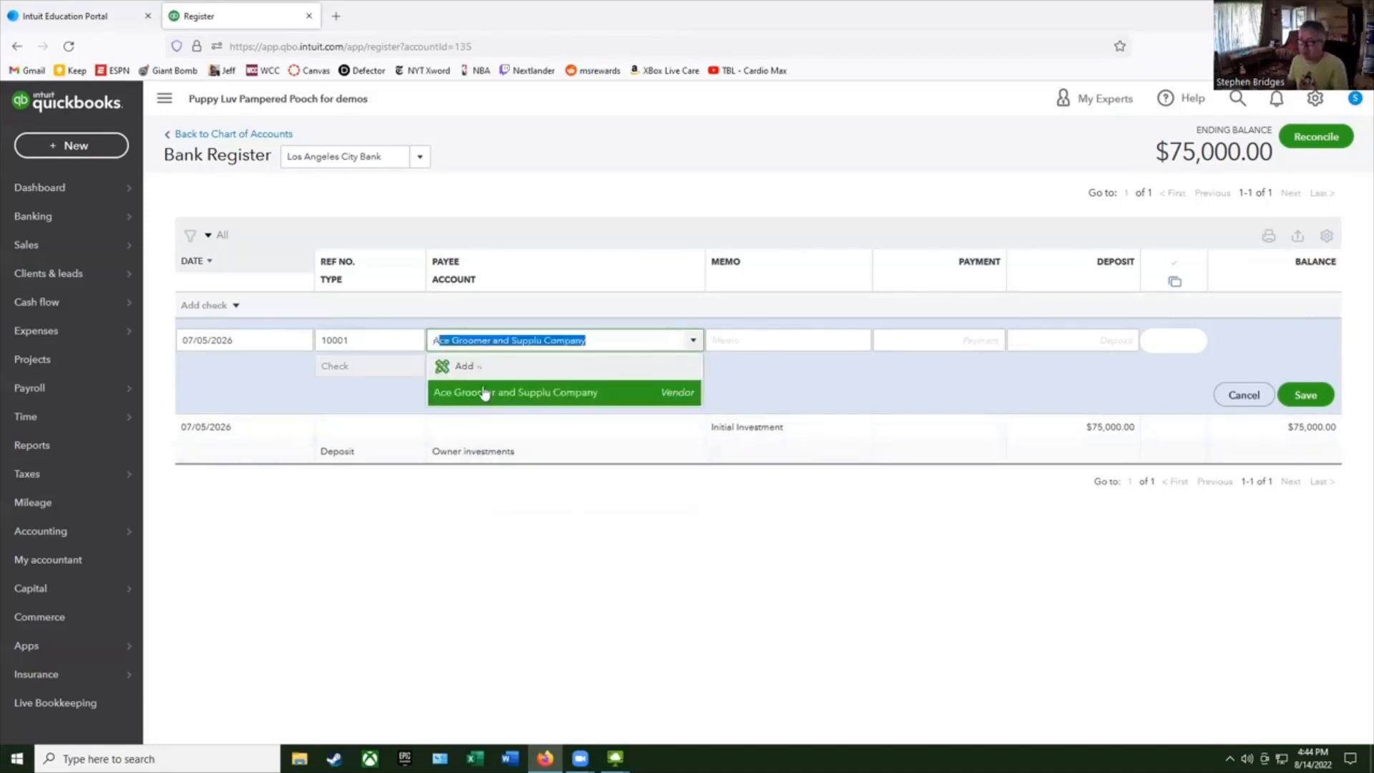
pyautogui.click(485, 392)
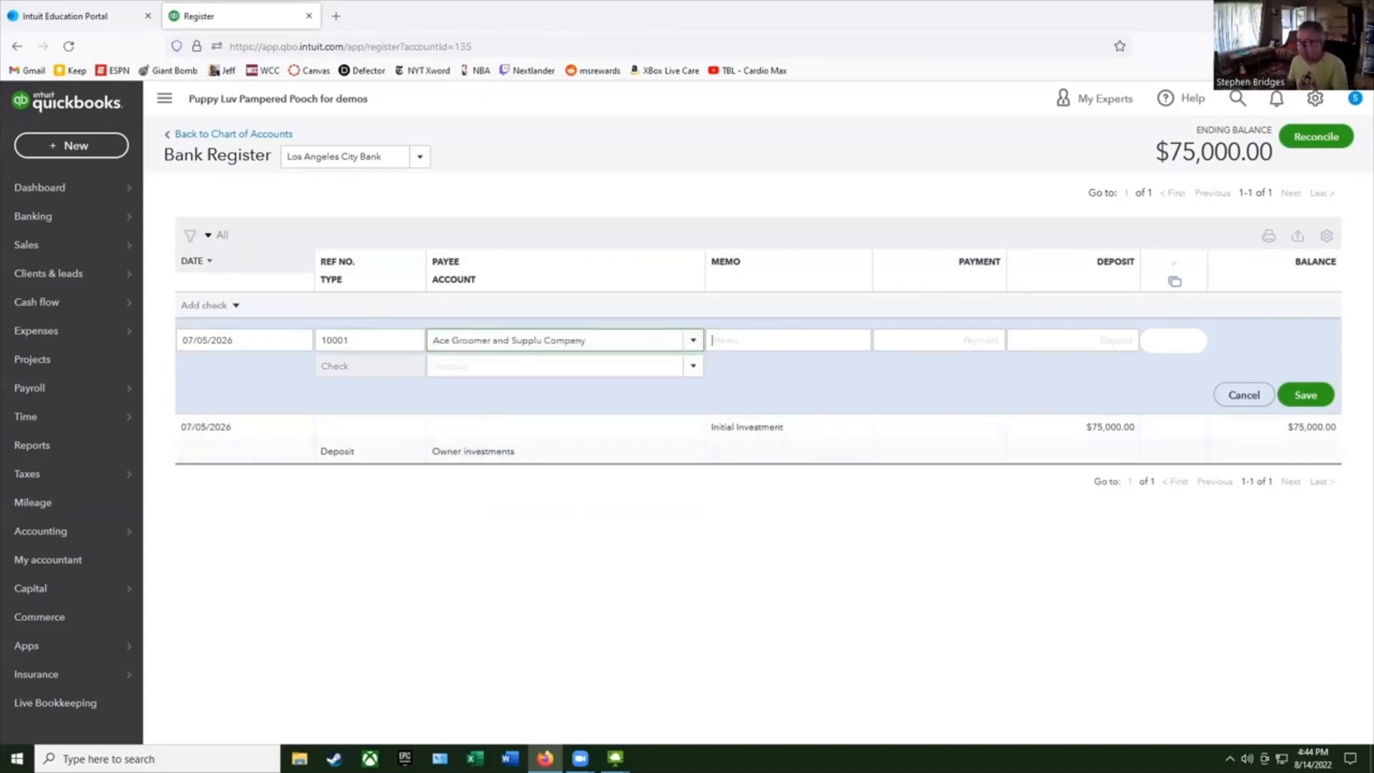
pyautogui.click(529, 340)
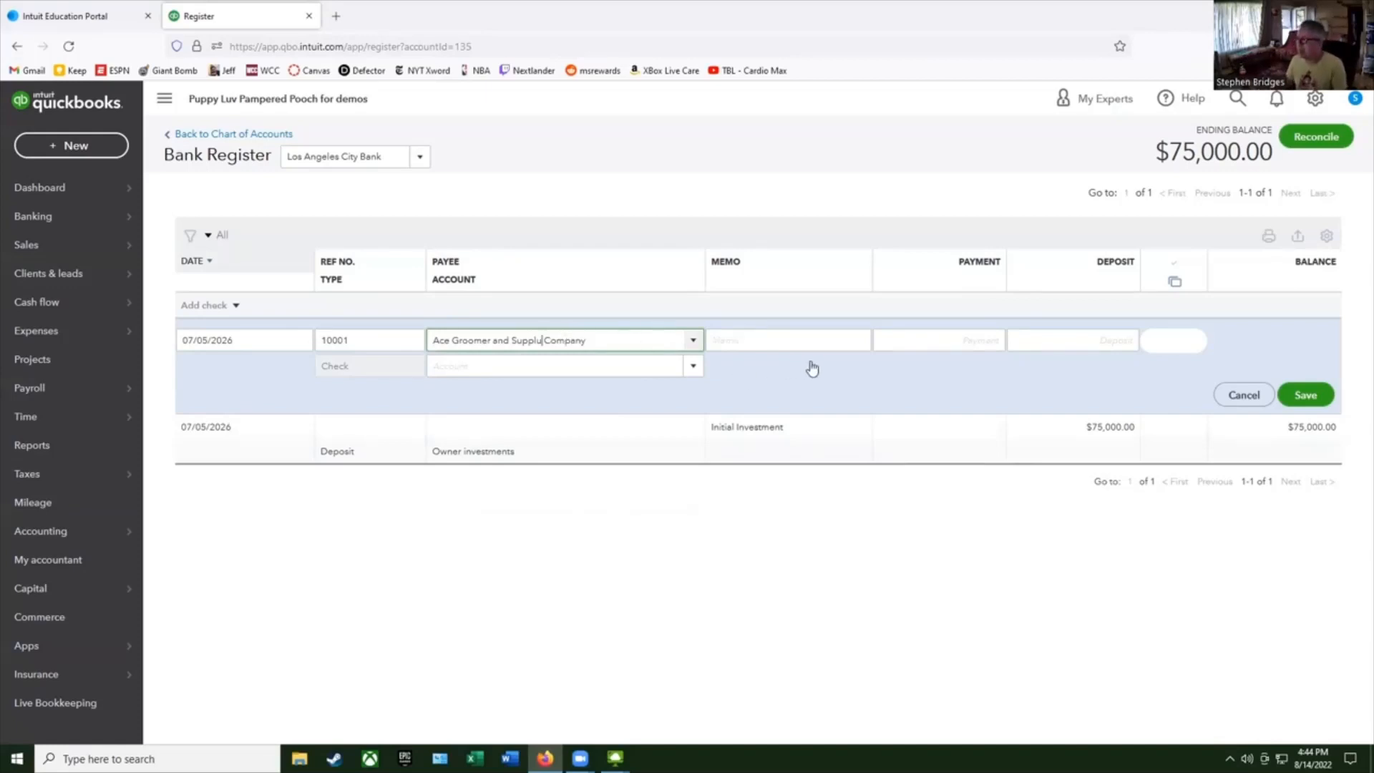
pyautogui.click(920, 345)
pyautogui.write('16')
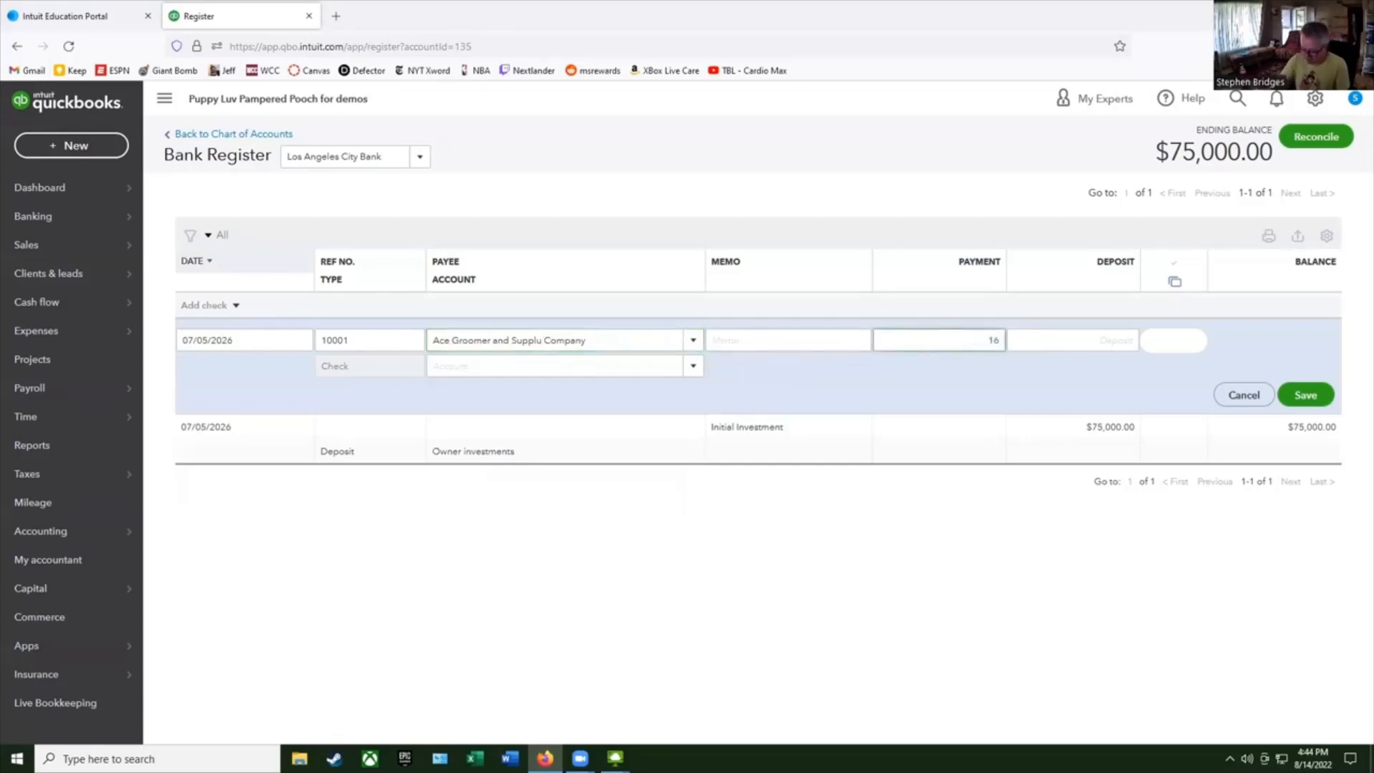
pyautogui.write('000')
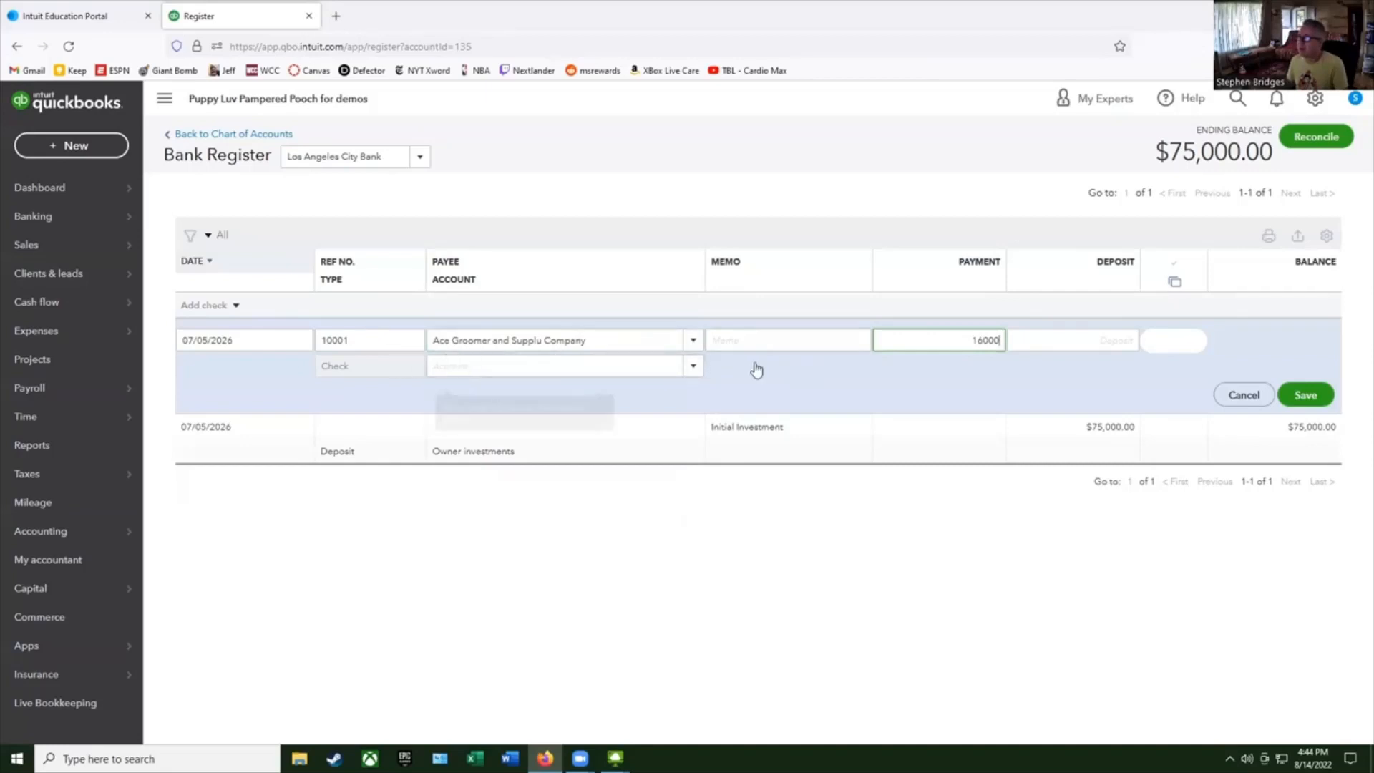
# Step: Enter Salon Equipment as the check's account name
pyautogui.click(702, 370)
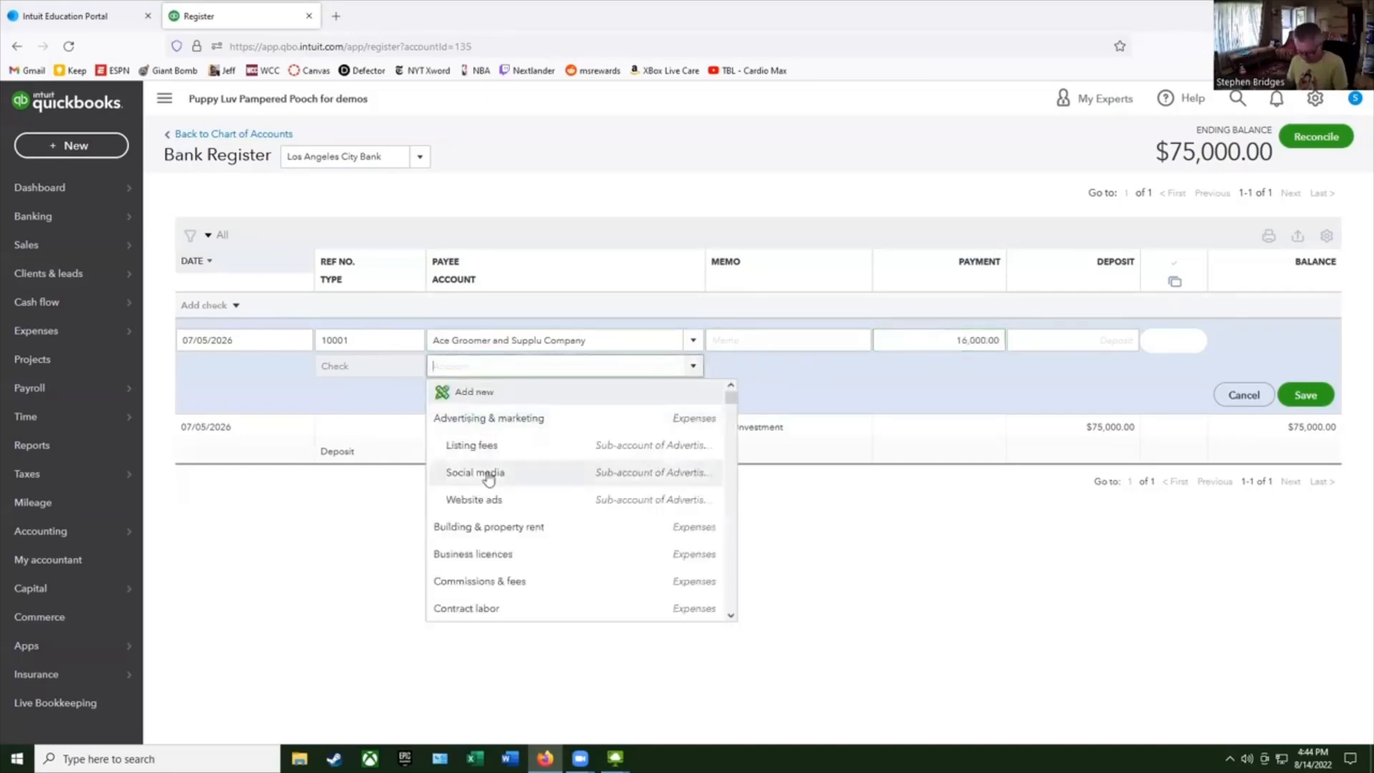
pyautogui.click(482, 366)
pyautogui.write('aal')
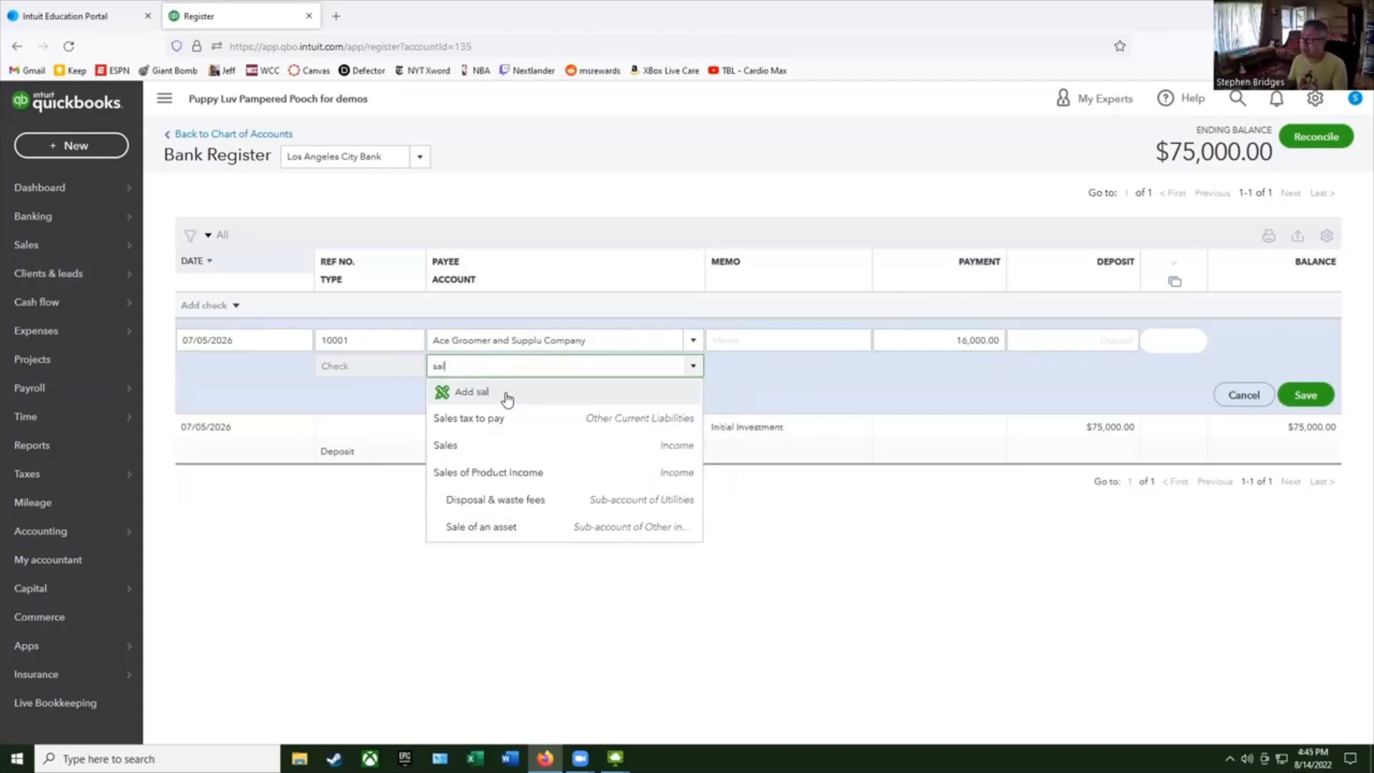
pyautogui.moveTo(488, 372); pyautogui.dragTo(396, 361)
pyautogui.write('Salon E')
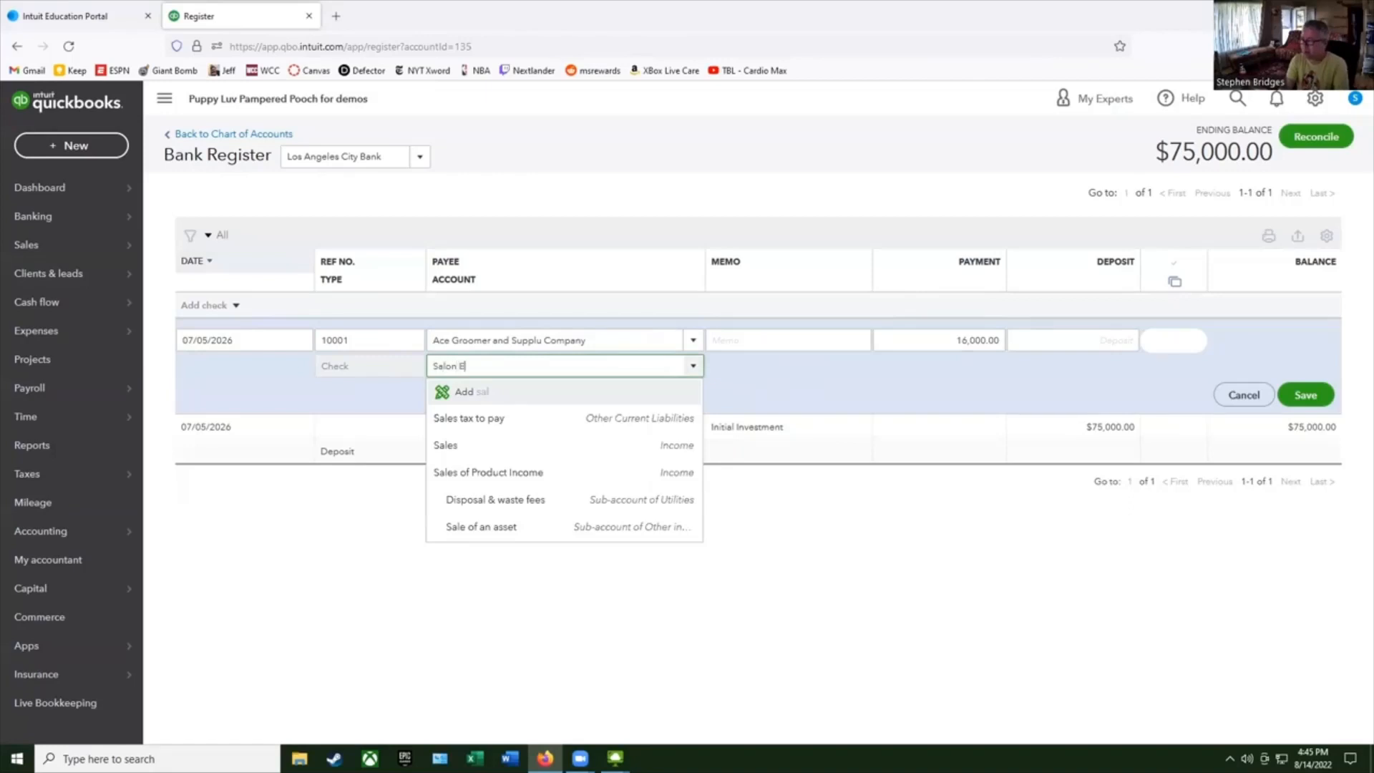
pyautogui.write('quipment')
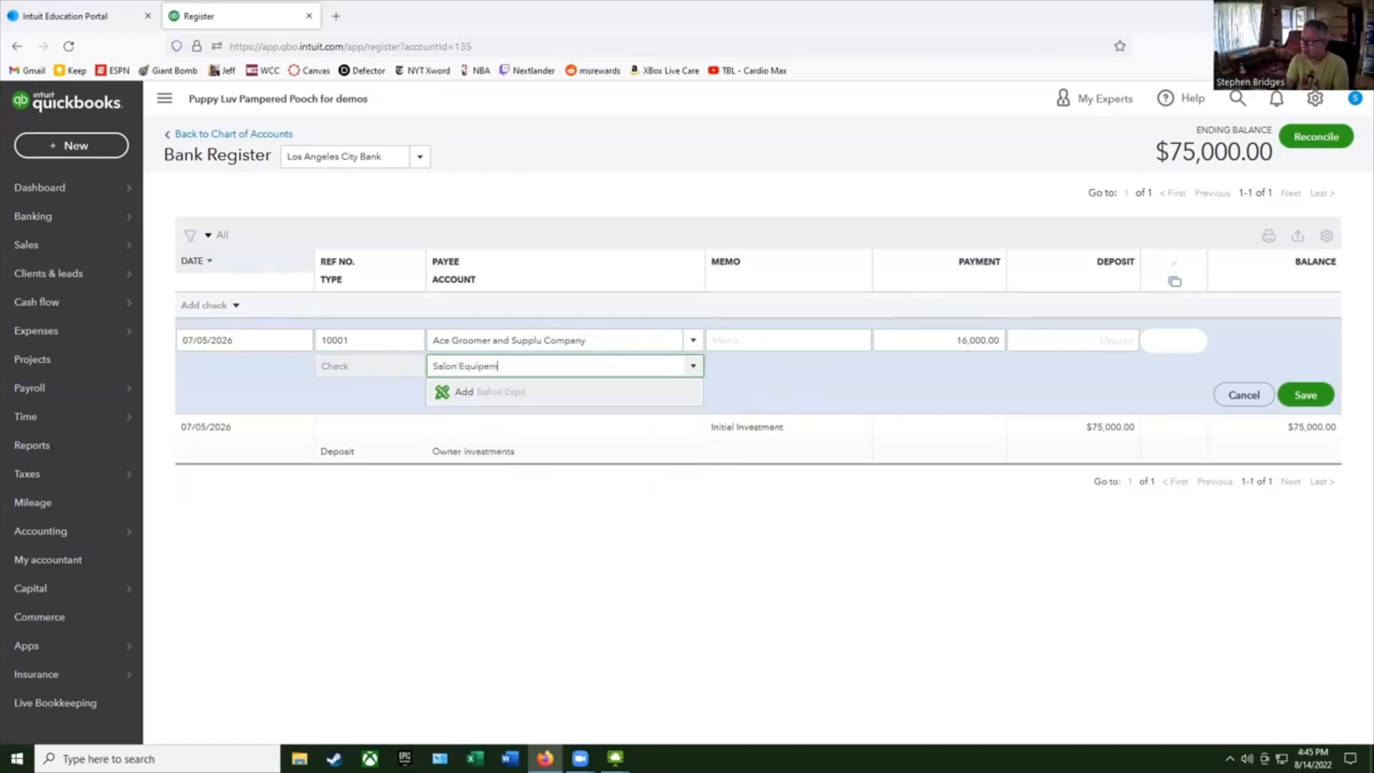
# Step: Add Salon Equipment as a Fixed Assets account with detail type Machinery & Equipment
pyautogui.press('Return')
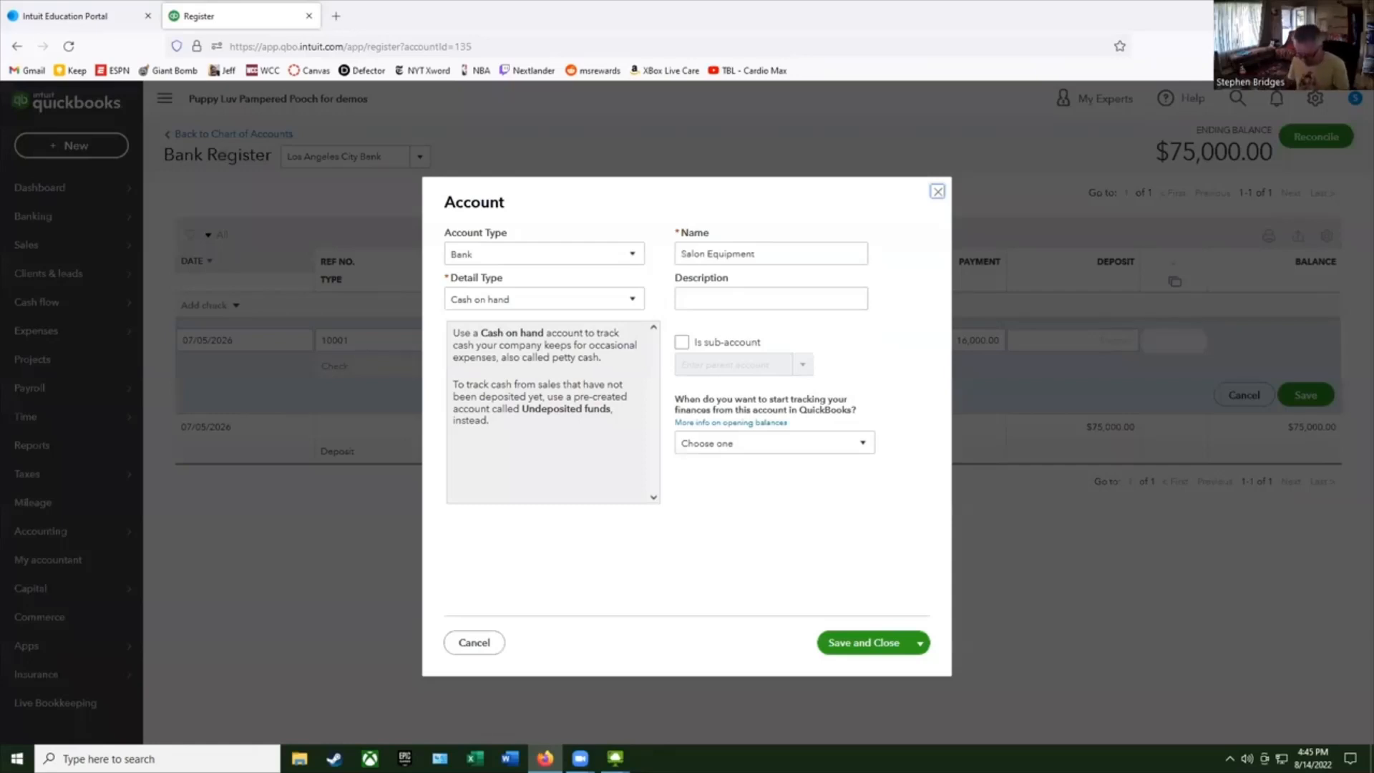
pyautogui.click(620, 259)
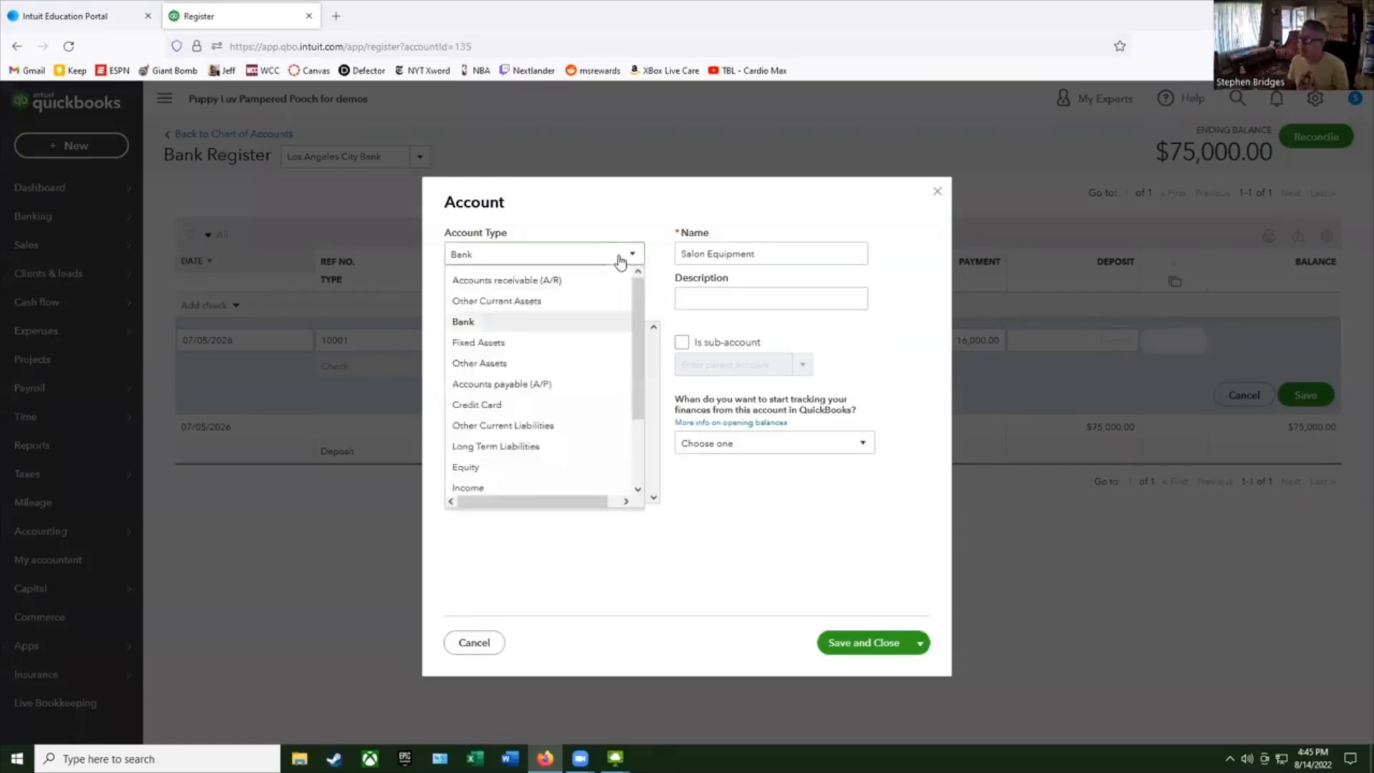
pyautogui.click(493, 343)
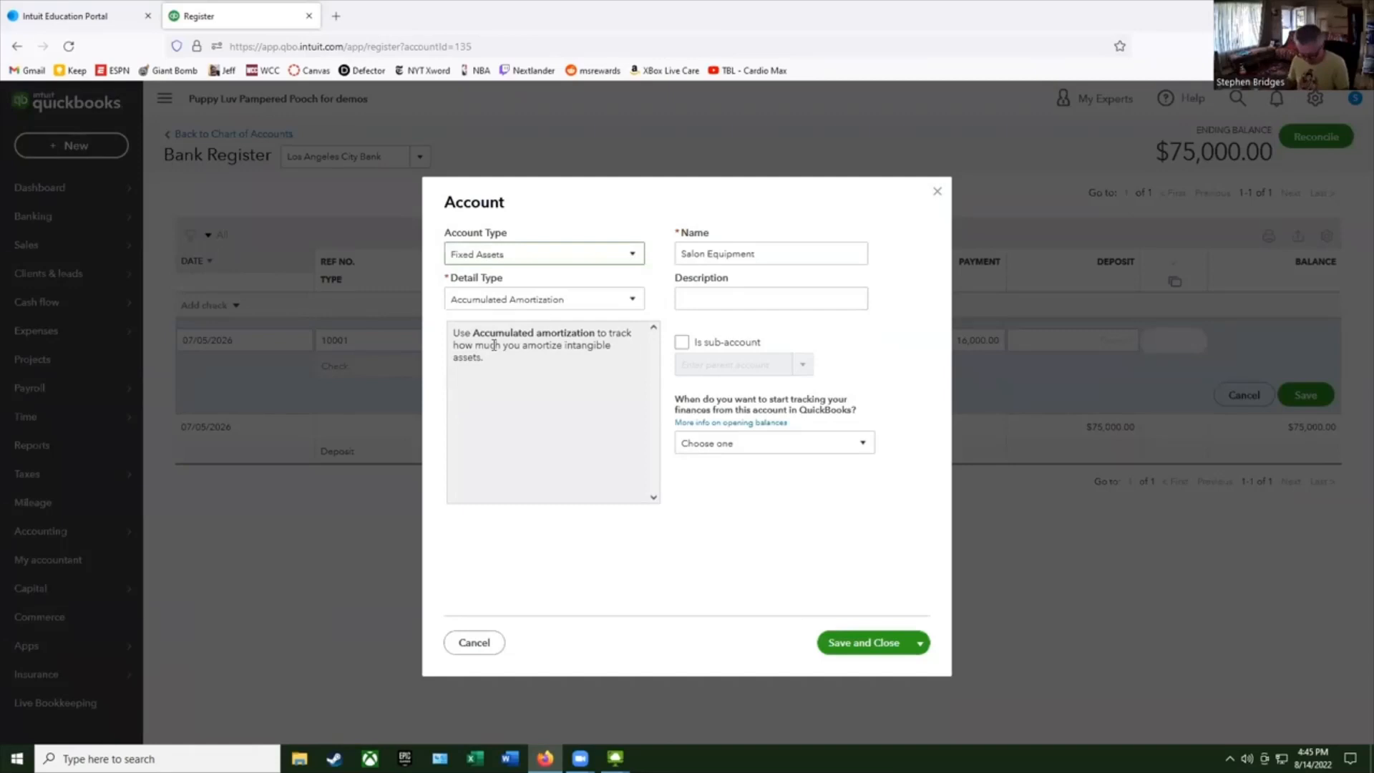
pyautogui.click(628, 304)
pyautogui.scroll(-3, 537, 387)
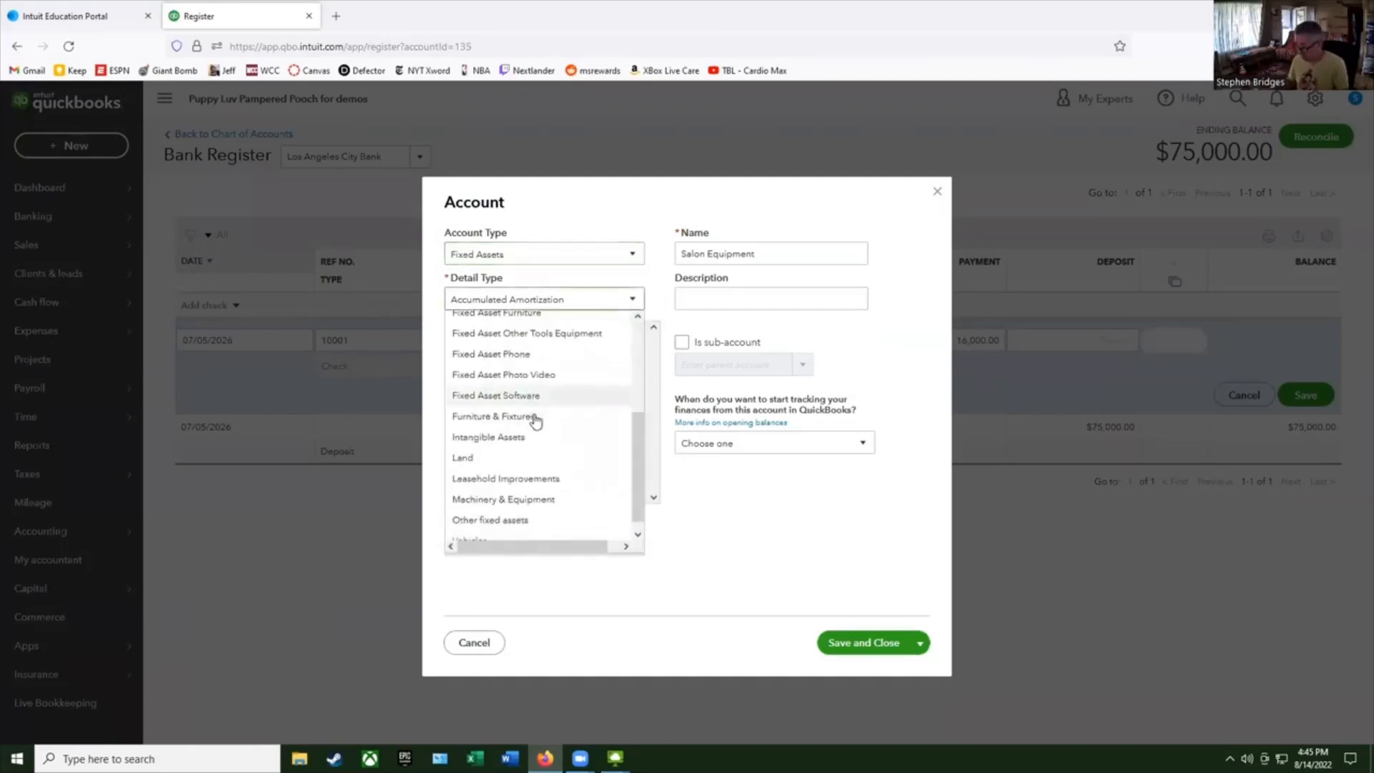
pyautogui.click(528, 486)
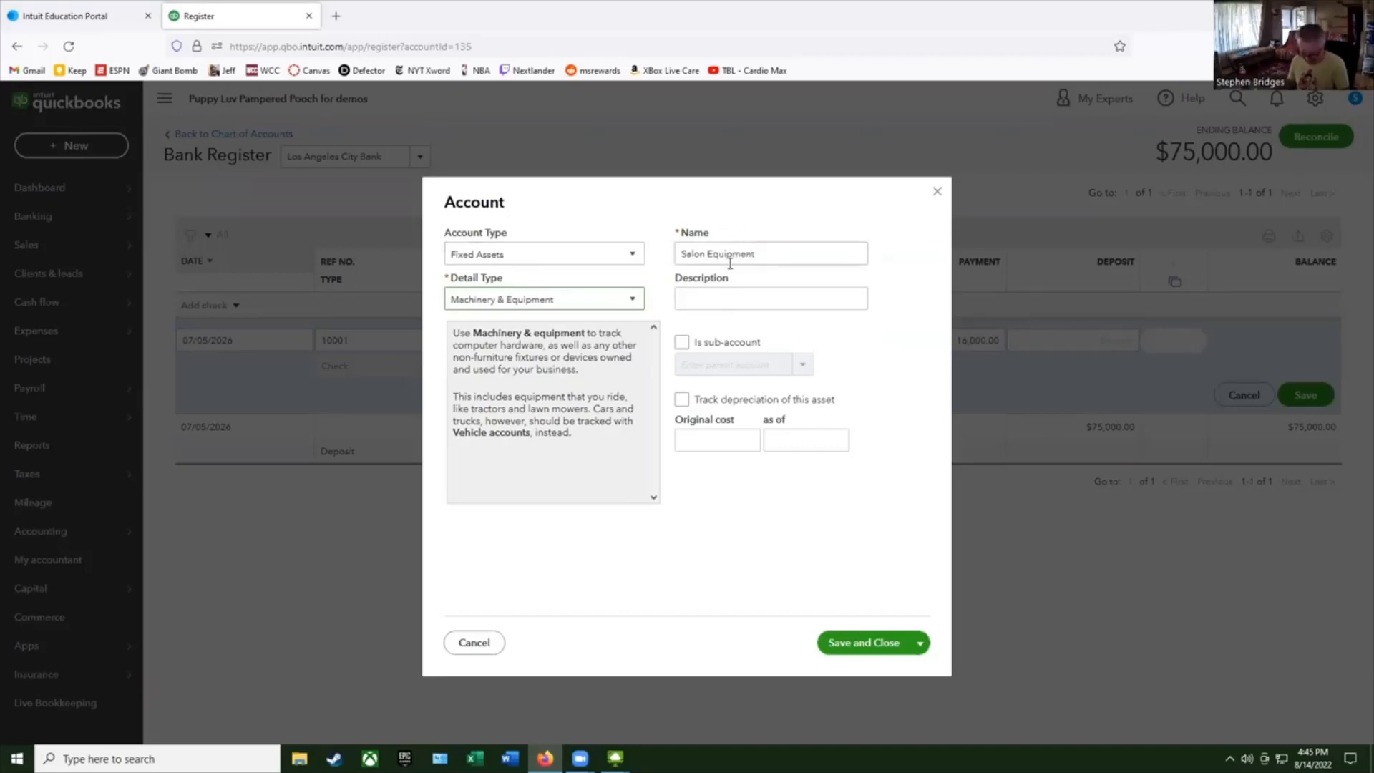
# Step: Save the Salon Equipment account and the $16,000.00 check, leaving a $59,000.00 balance
pyautogui.click(726, 303)
pyautogui.click(841, 642)
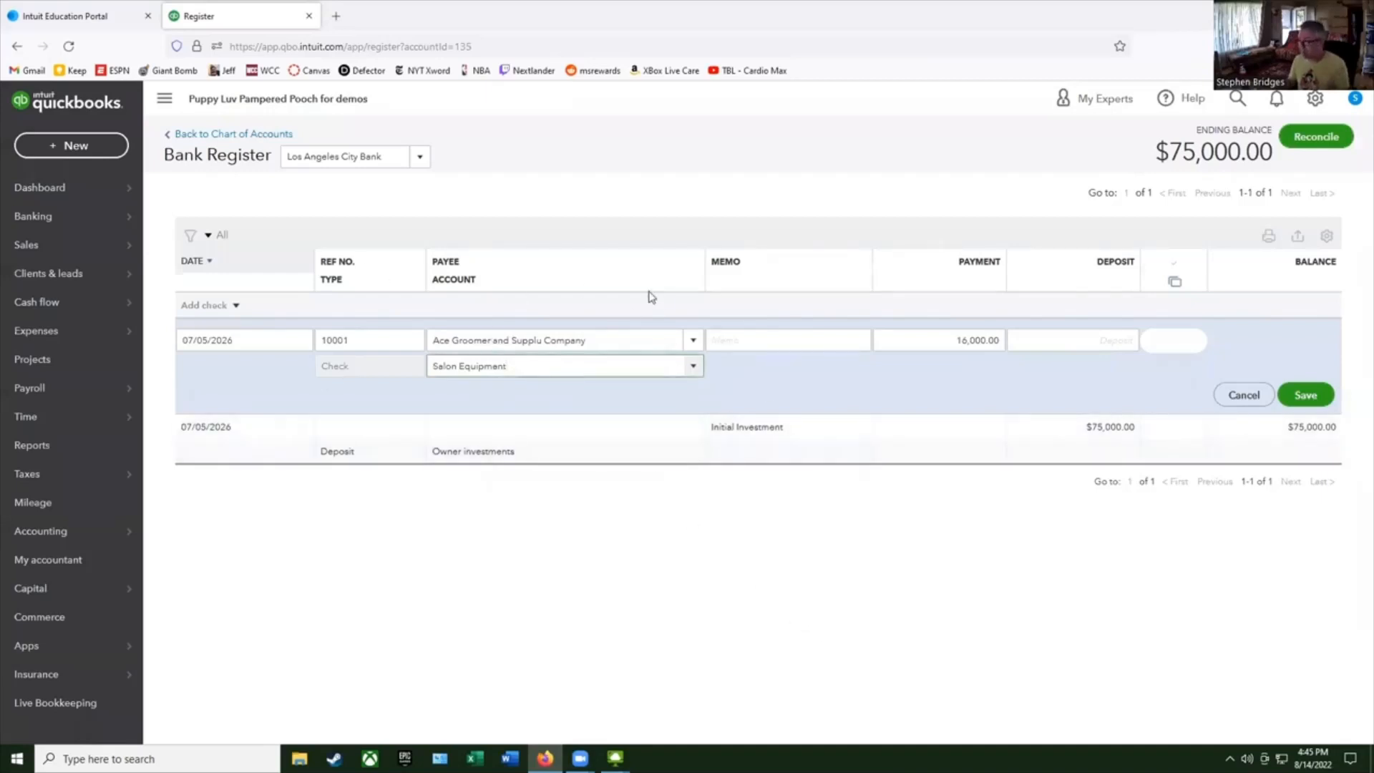
pyautogui.click(1305, 396)
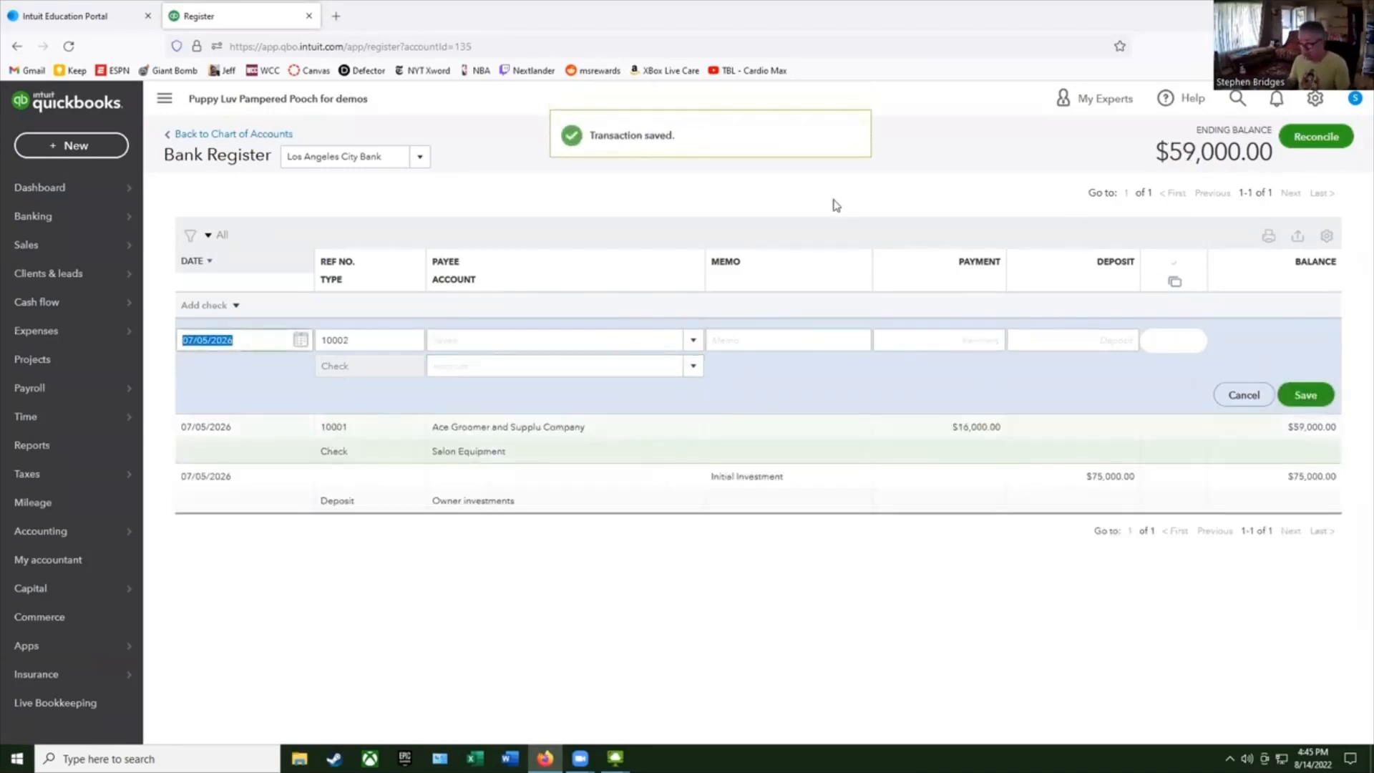
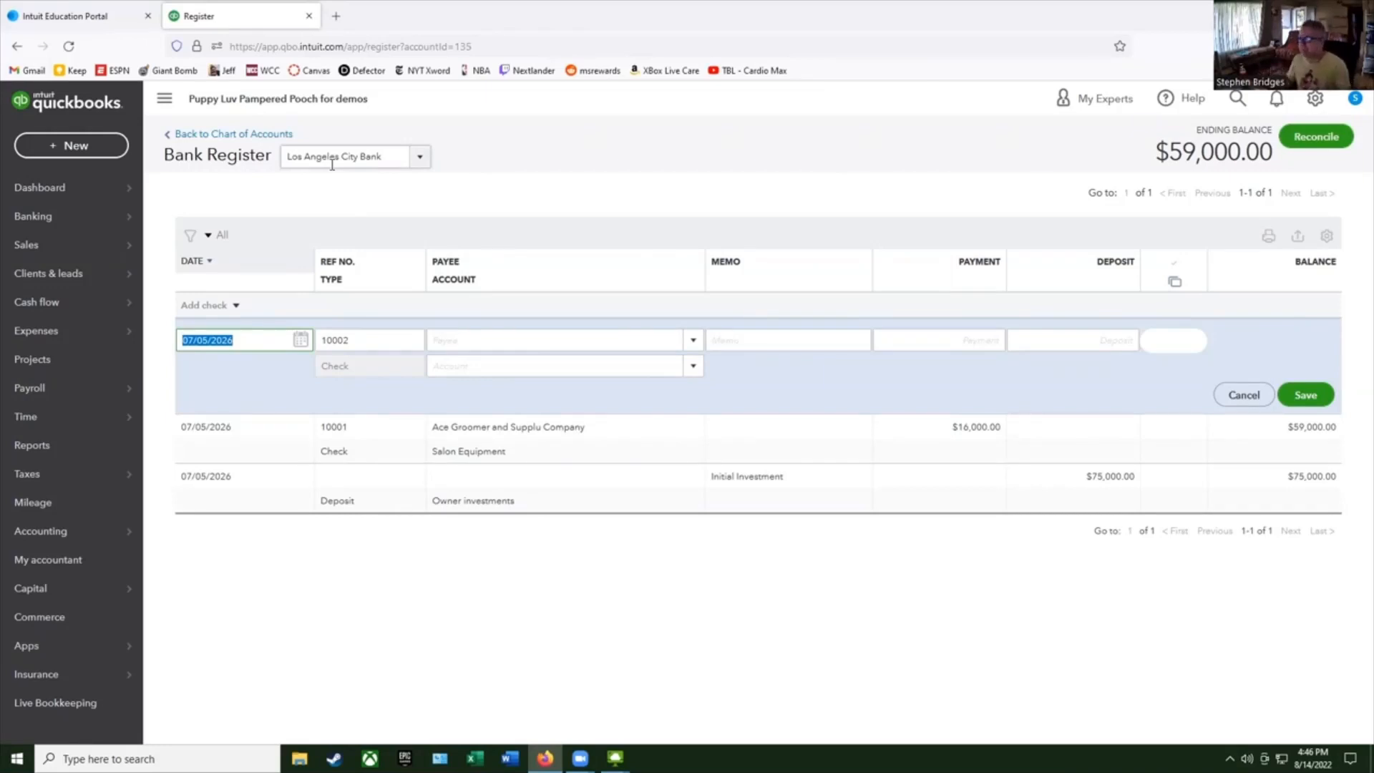
# Step: Open the Chart of Accounts and make the Cash account inactive
pyautogui.press('Tab')
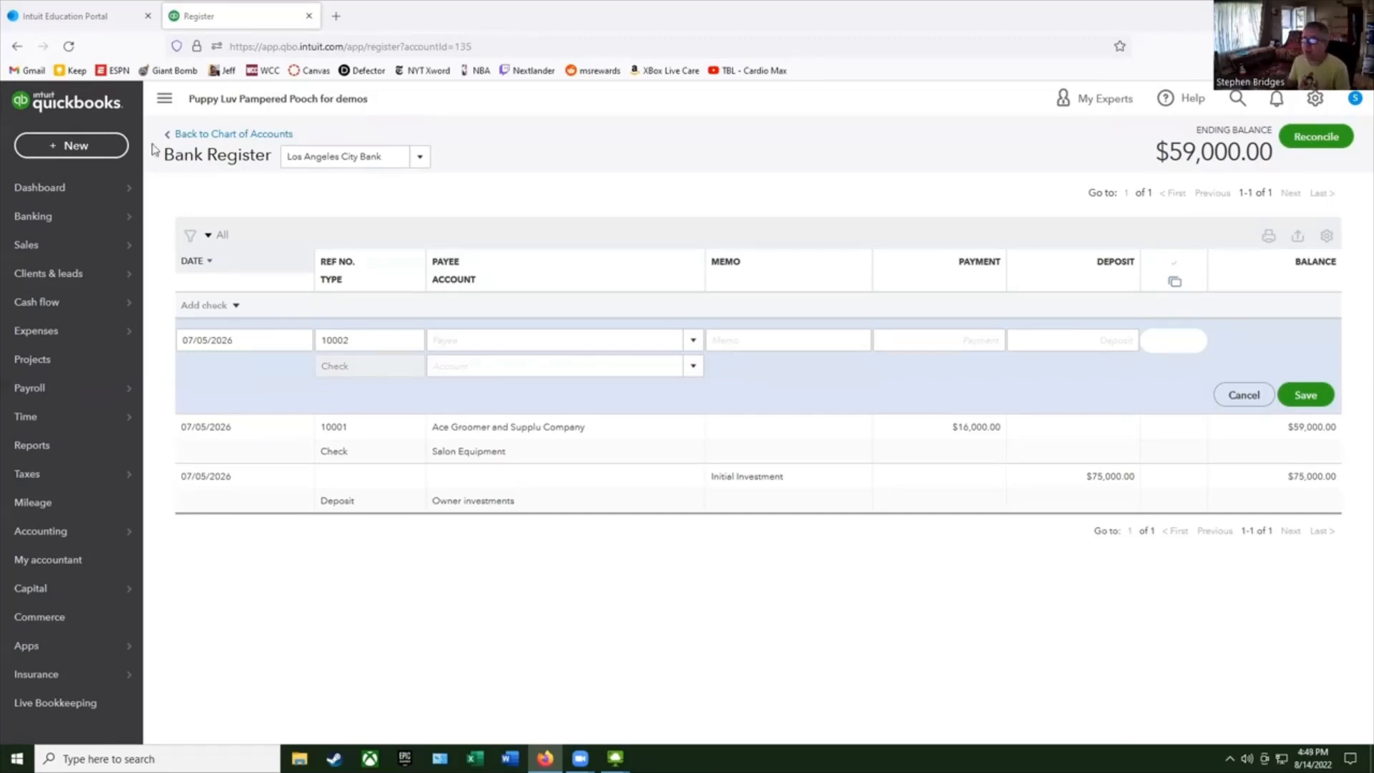
pyautogui.click(63, 185)
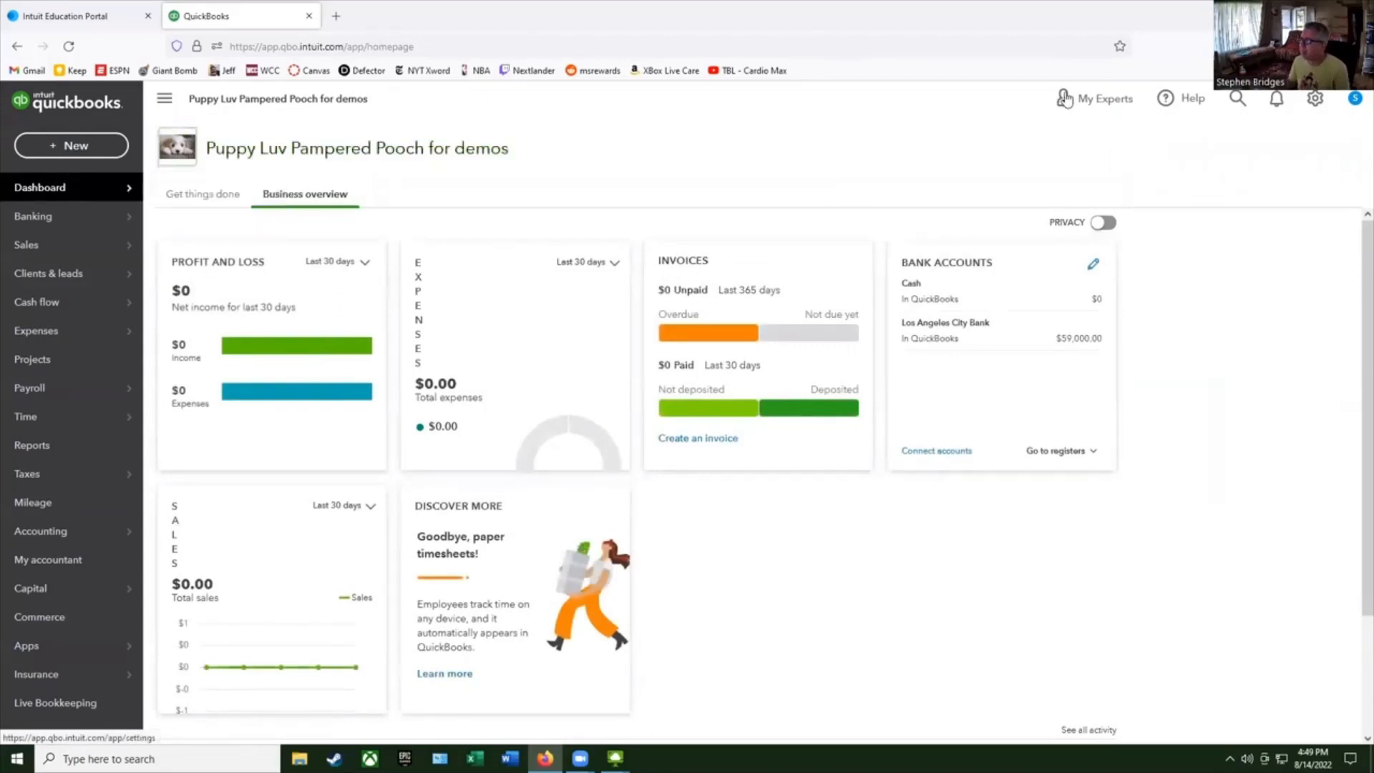
pyautogui.click(1319, 96)
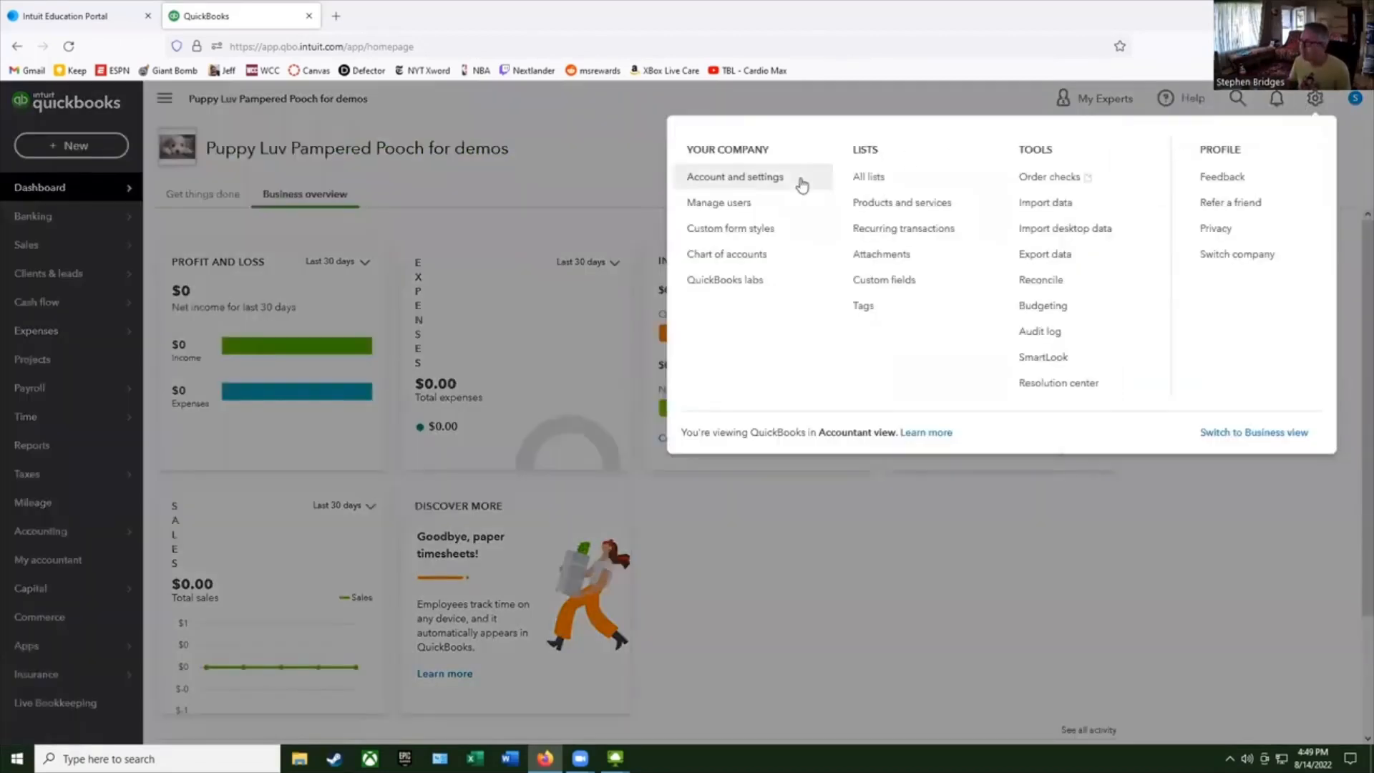
pyautogui.click(729, 255)
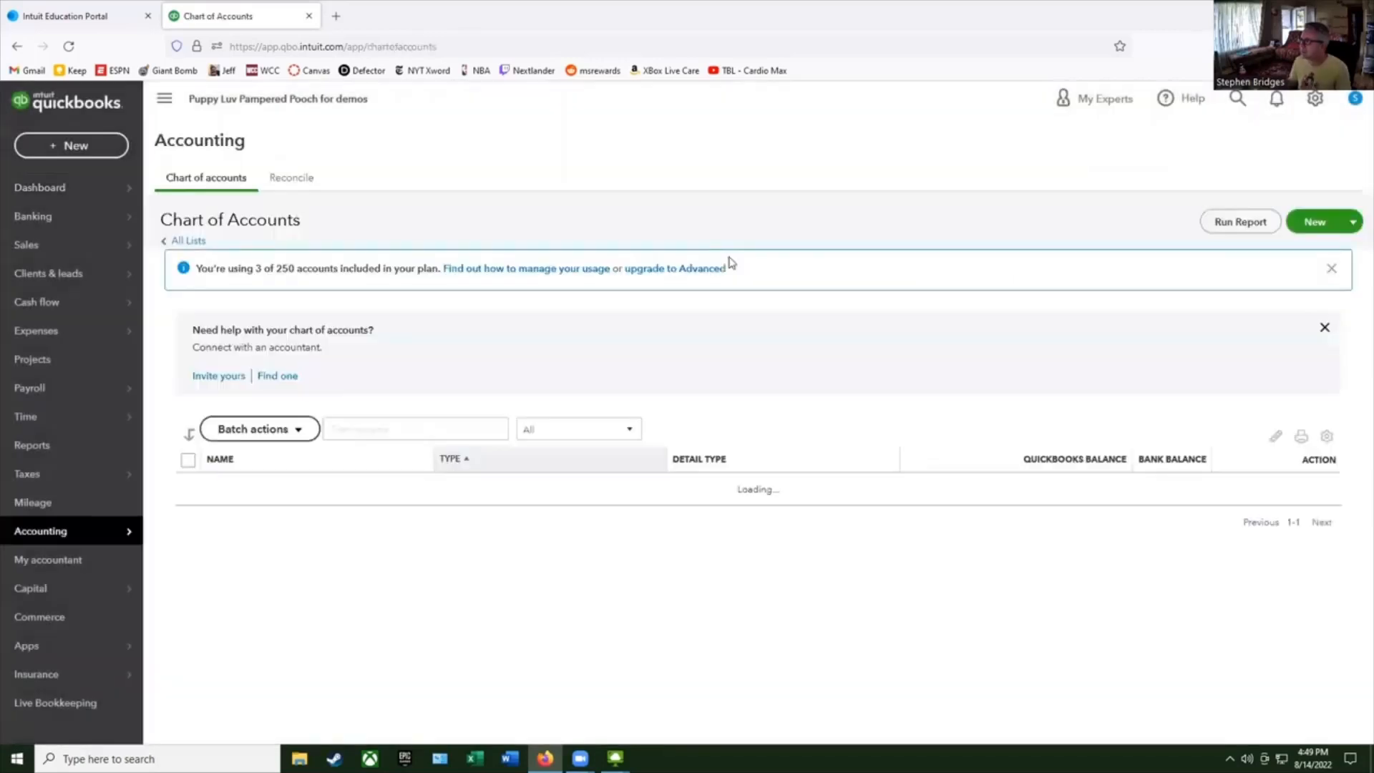
pyautogui.click(1317, 490)
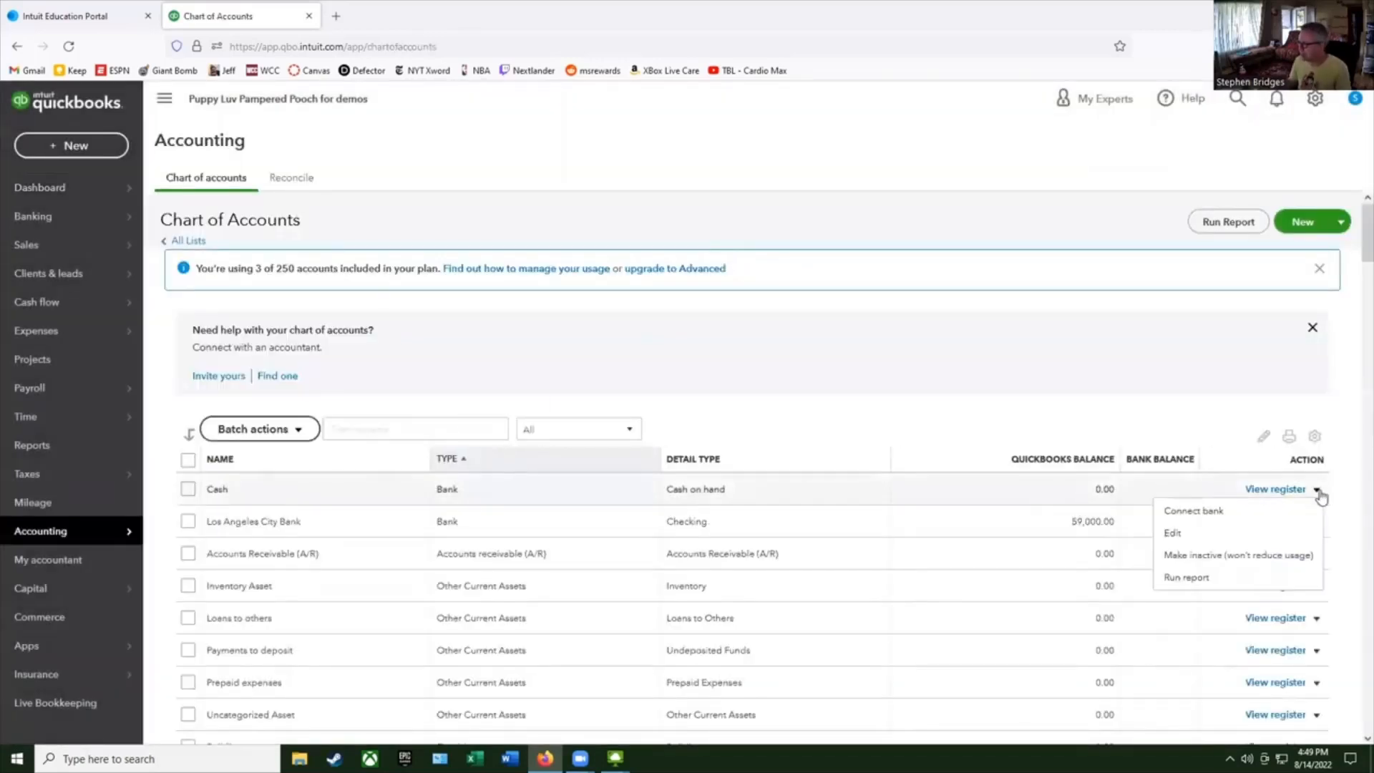
pyautogui.click(1190, 557)
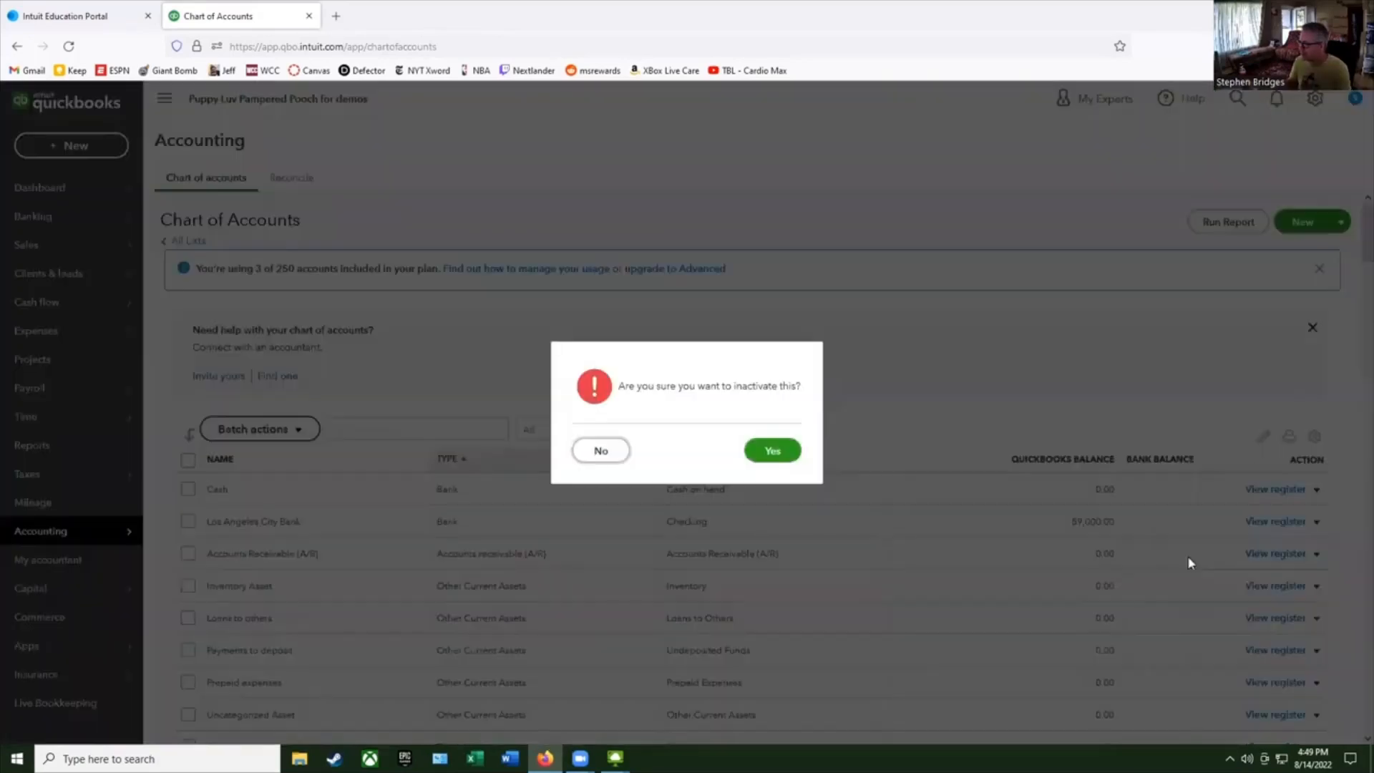
pyautogui.click(785, 453)
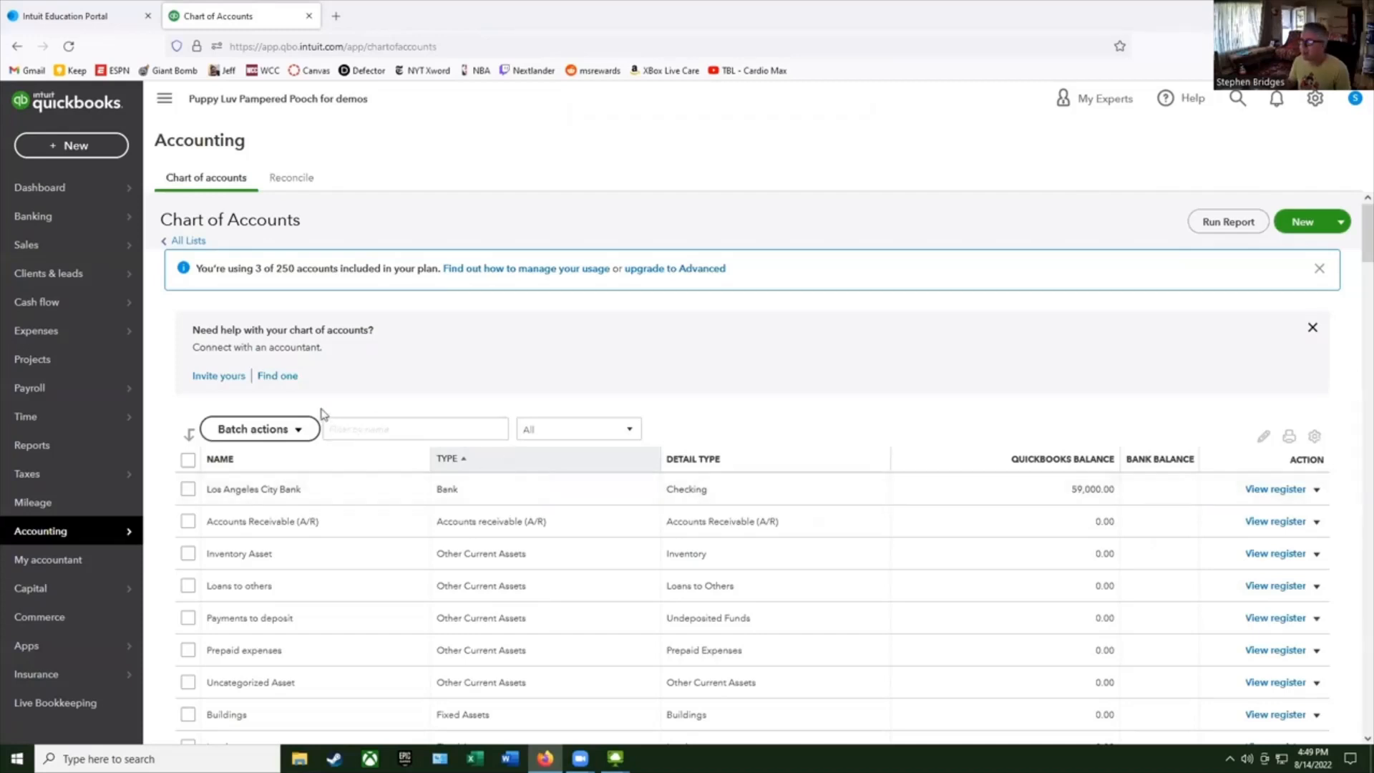
# Step: Make the Buildings account inactive
pyautogui.scroll(-2, 383, 454)
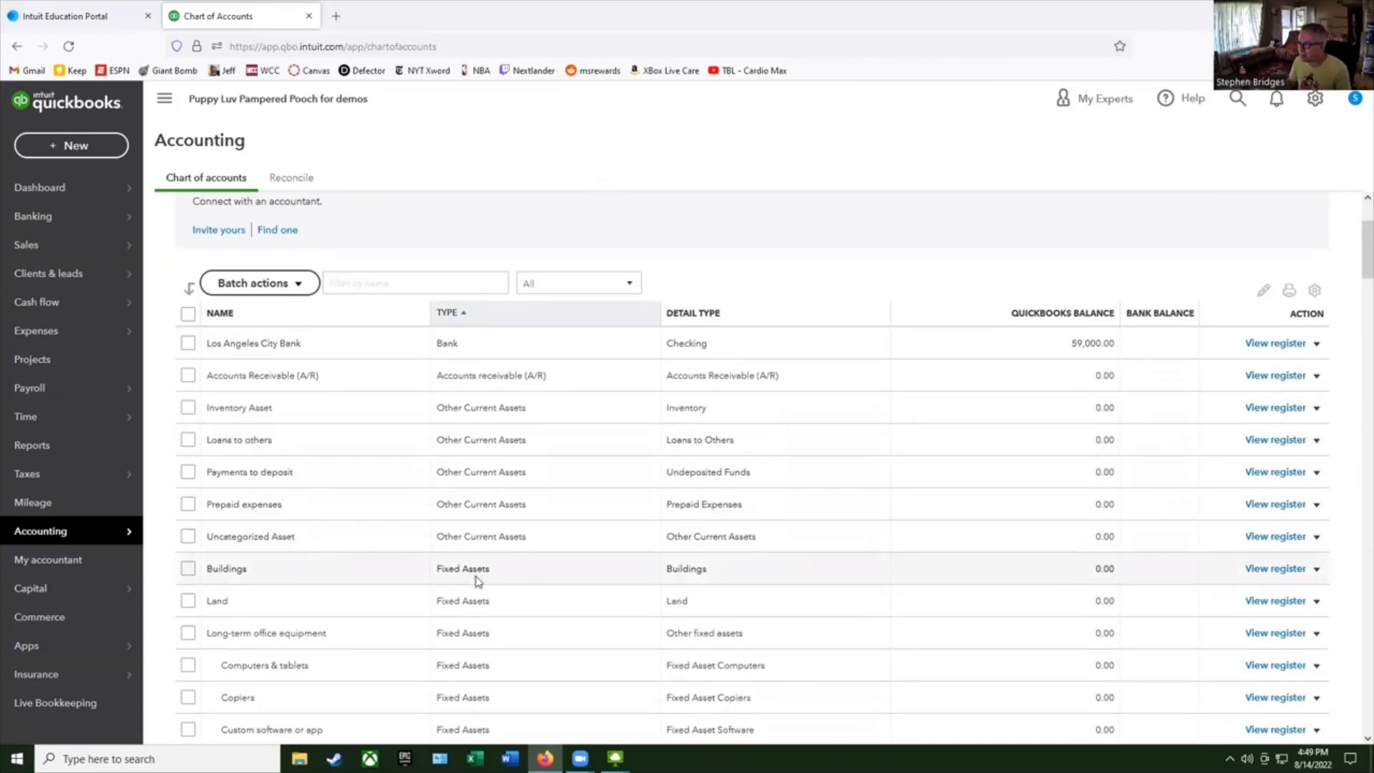
pyautogui.click(1317, 570)
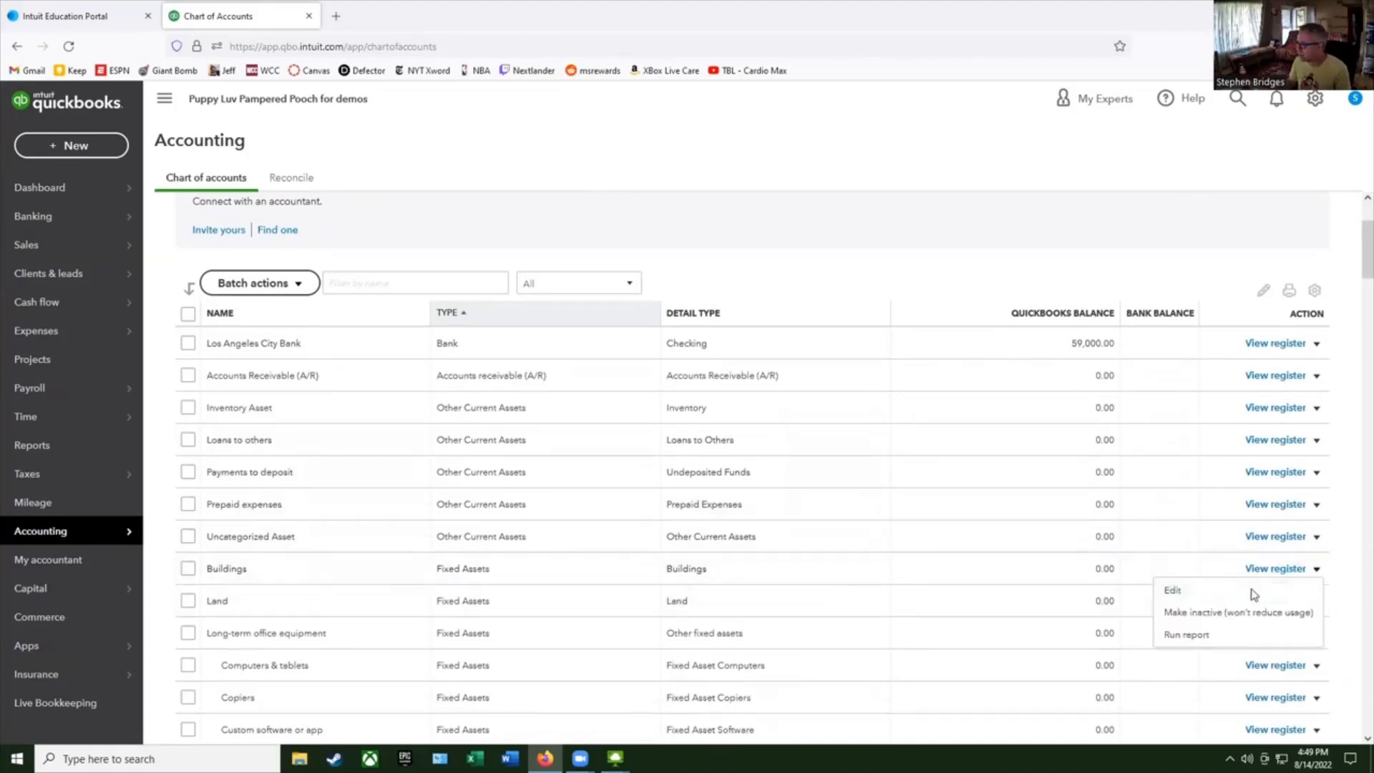
pyautogui.click(1171, 591)
pyautogui.click(1252, 720)
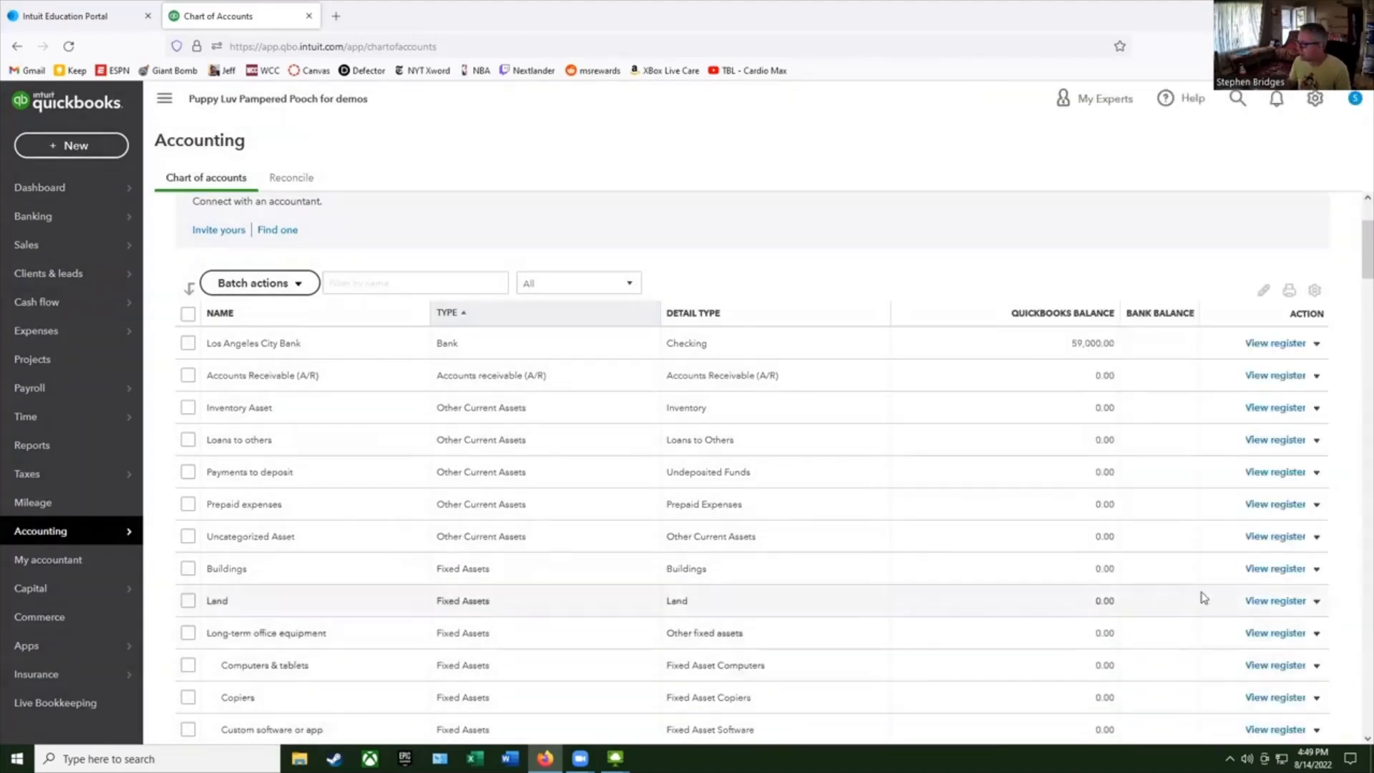
pyautogui.click(1317, 570)
pyautogui.click(1240, 610)
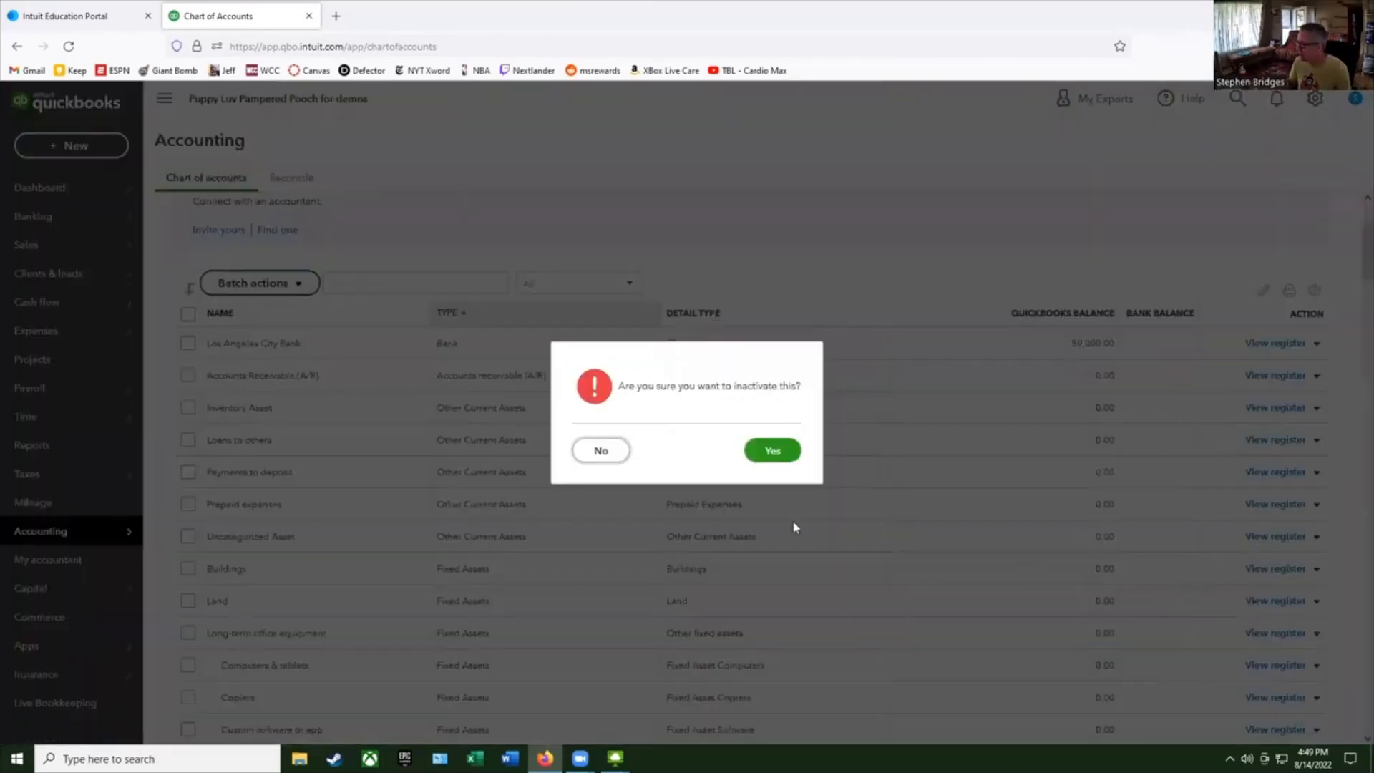
pyautogui.click(784, 455)
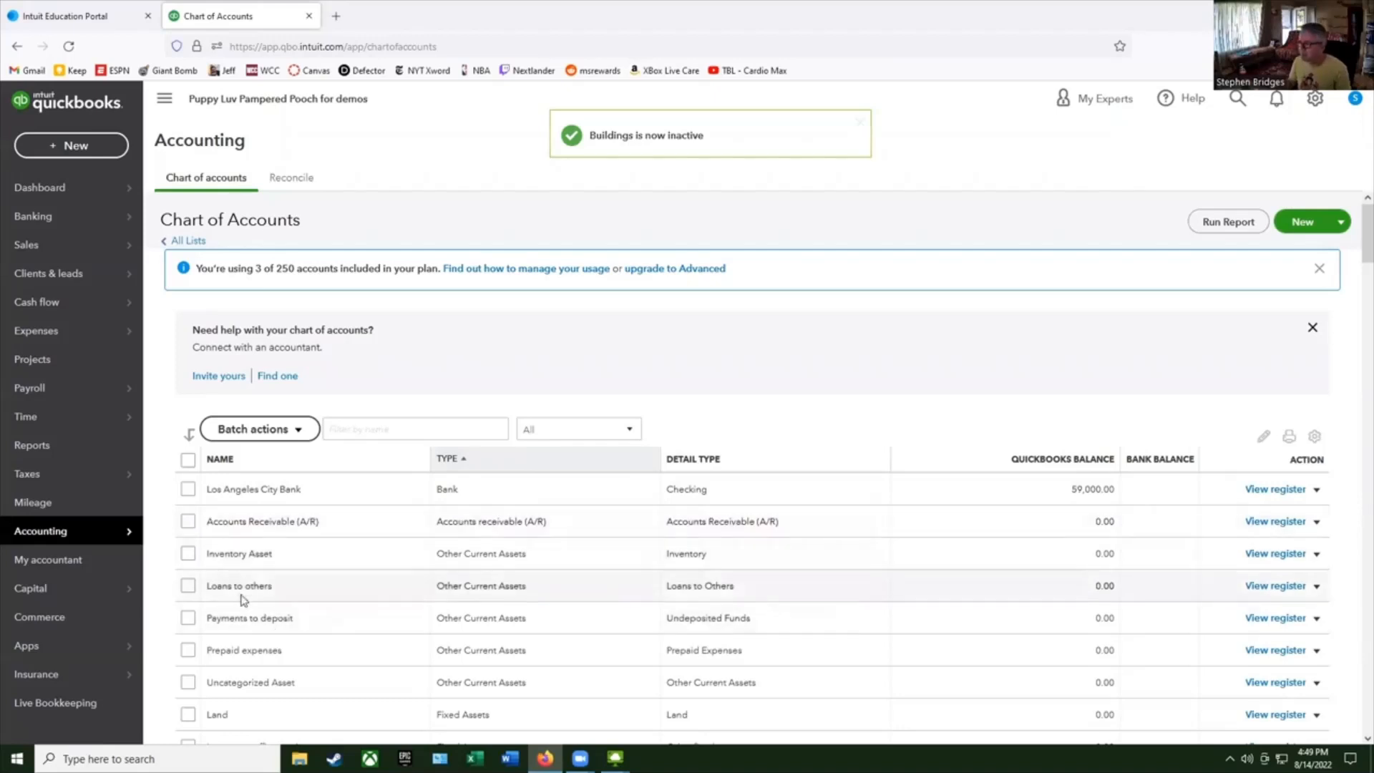
# Step: Inactivate Loans to others and Land, and begin inactivating Long-term office equipment
pyautogui.click(1317, 585)
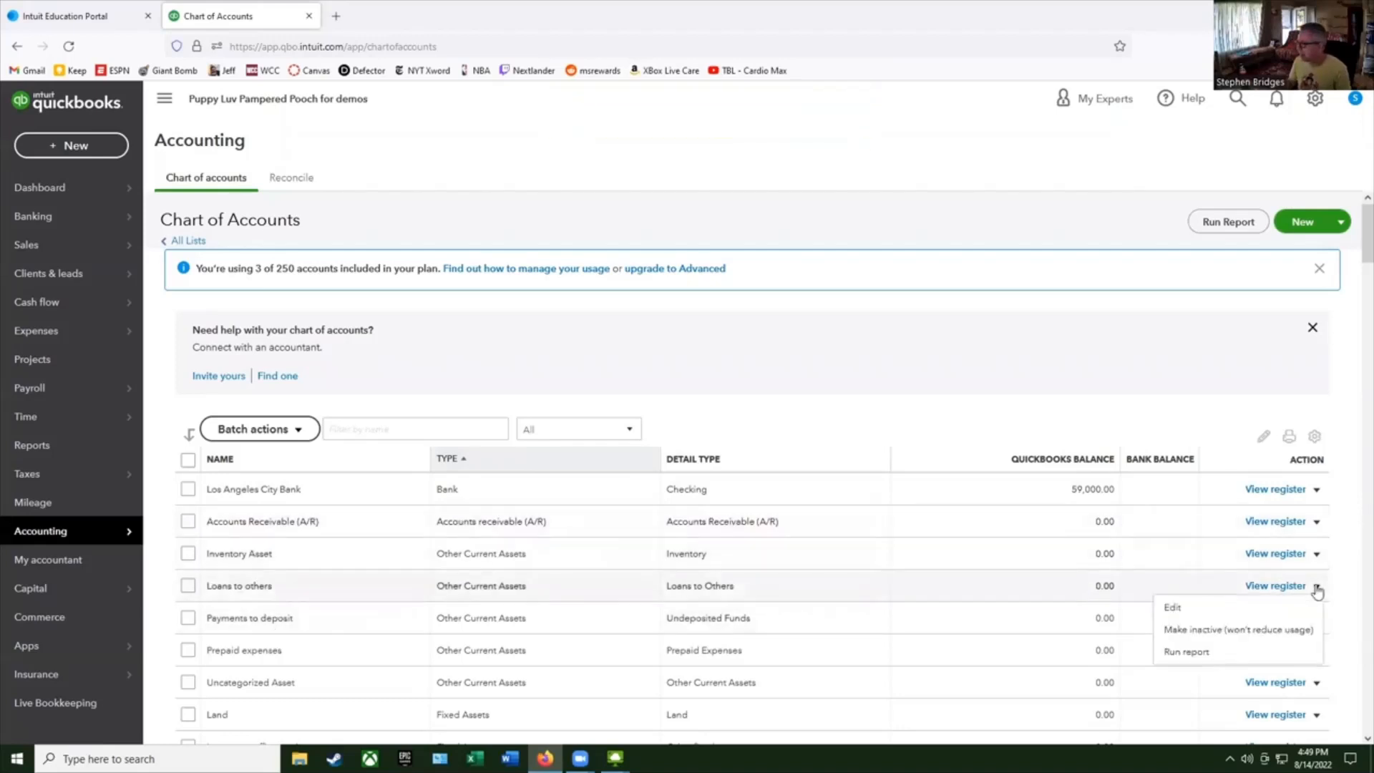
pyautogui.click(1225, 630)
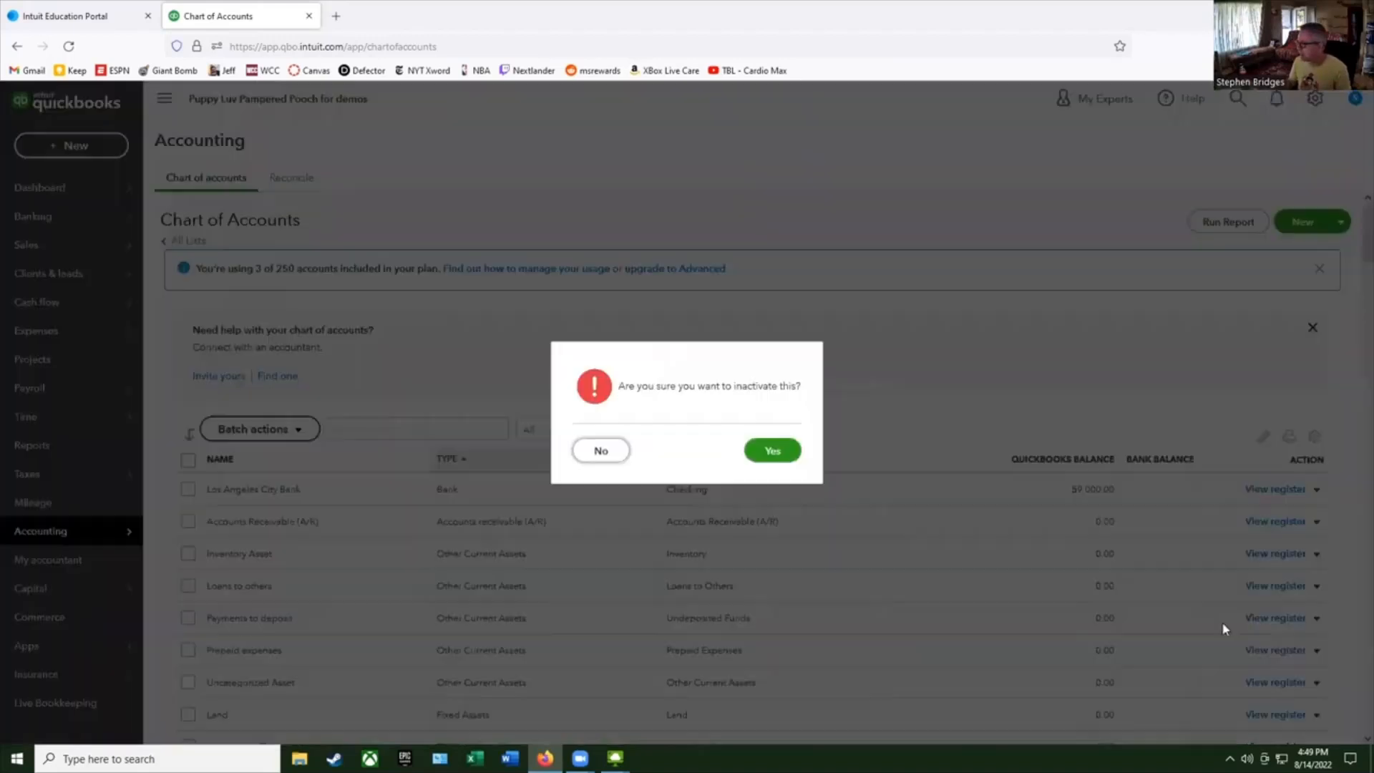
pyautogui.click(764, 454)
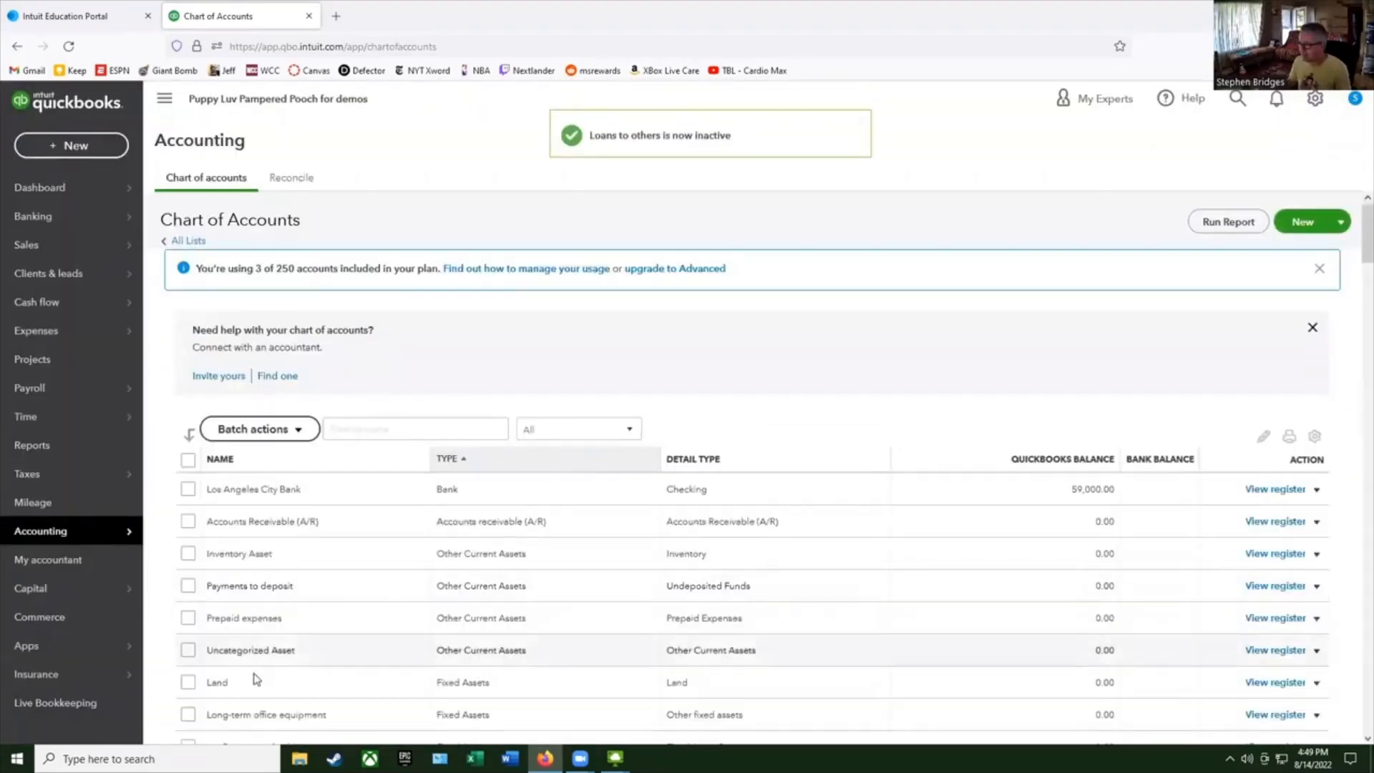
pyautogui.click(1317, 682)
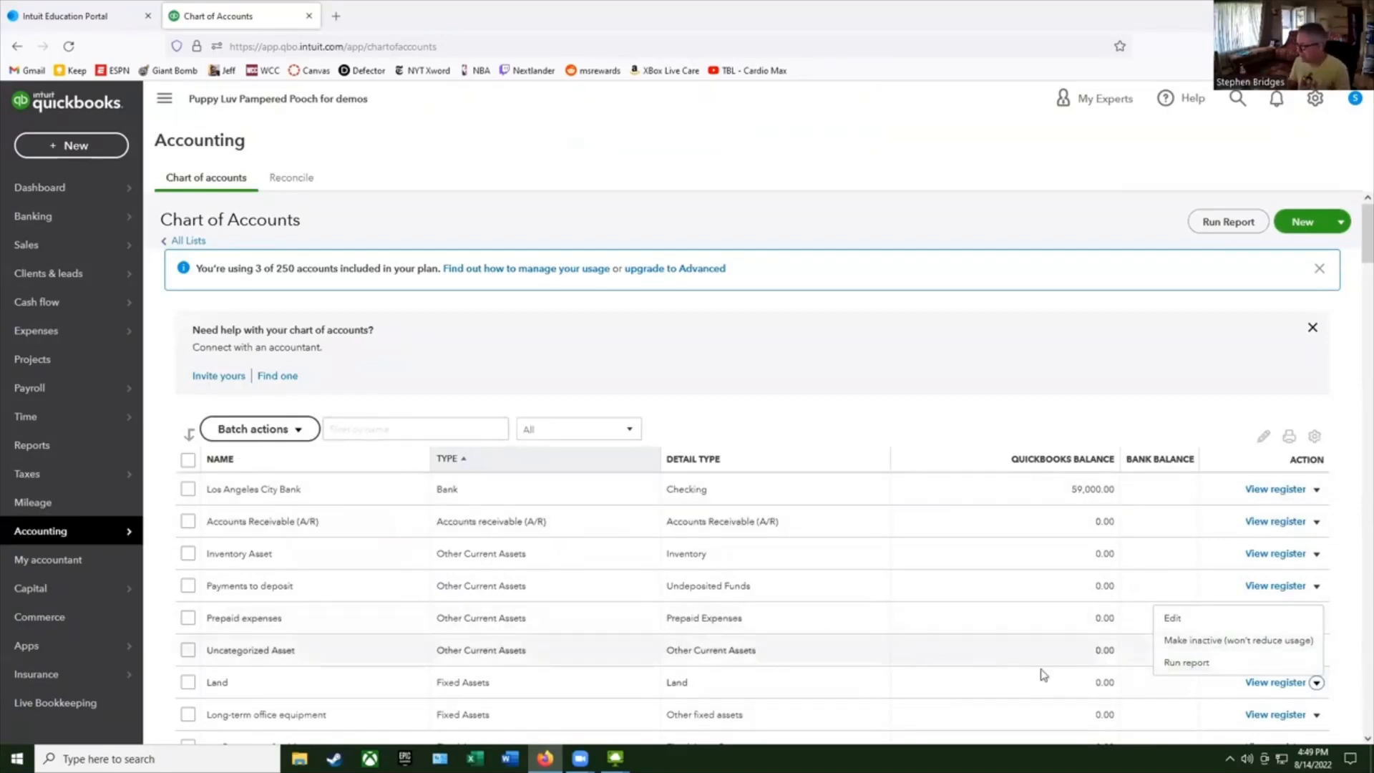
pyautogui.click(1186, 644)
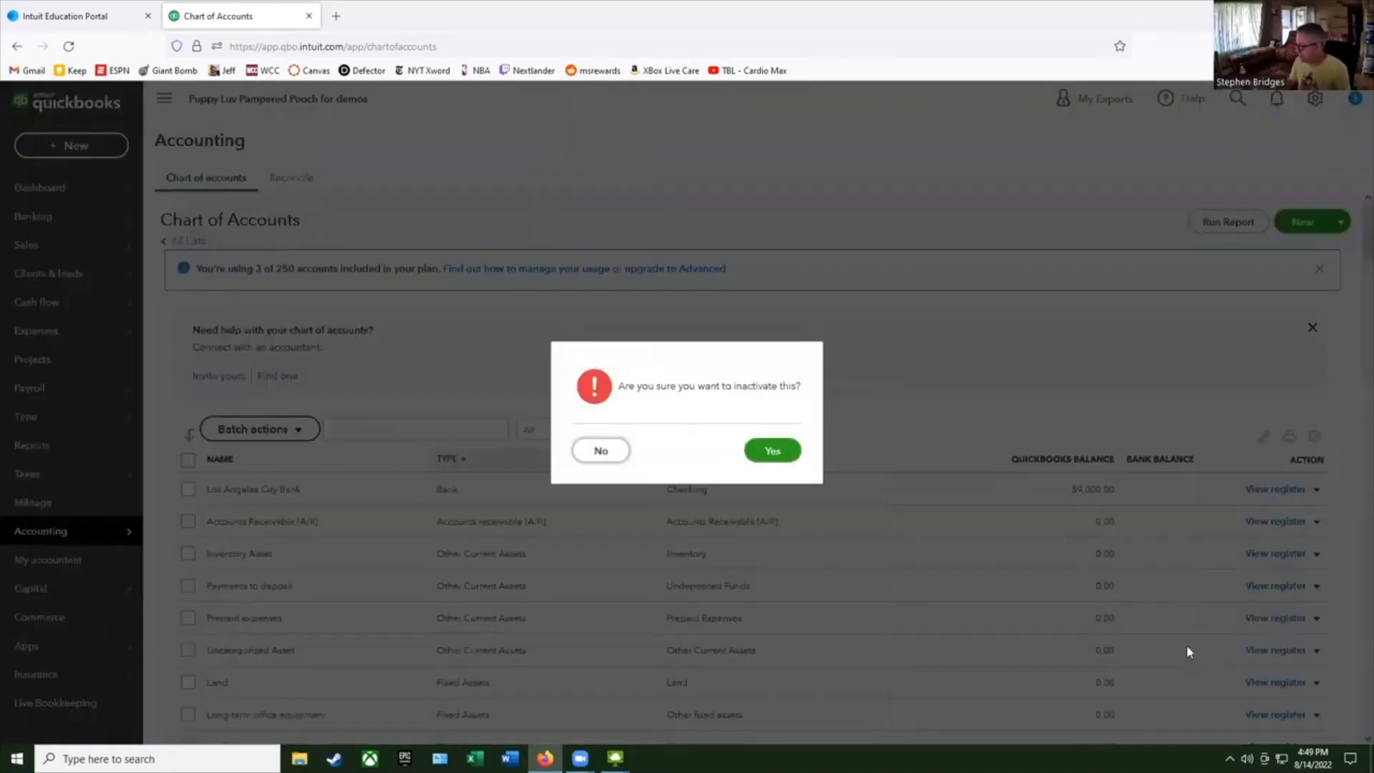
pyautogui.click(791, 456)
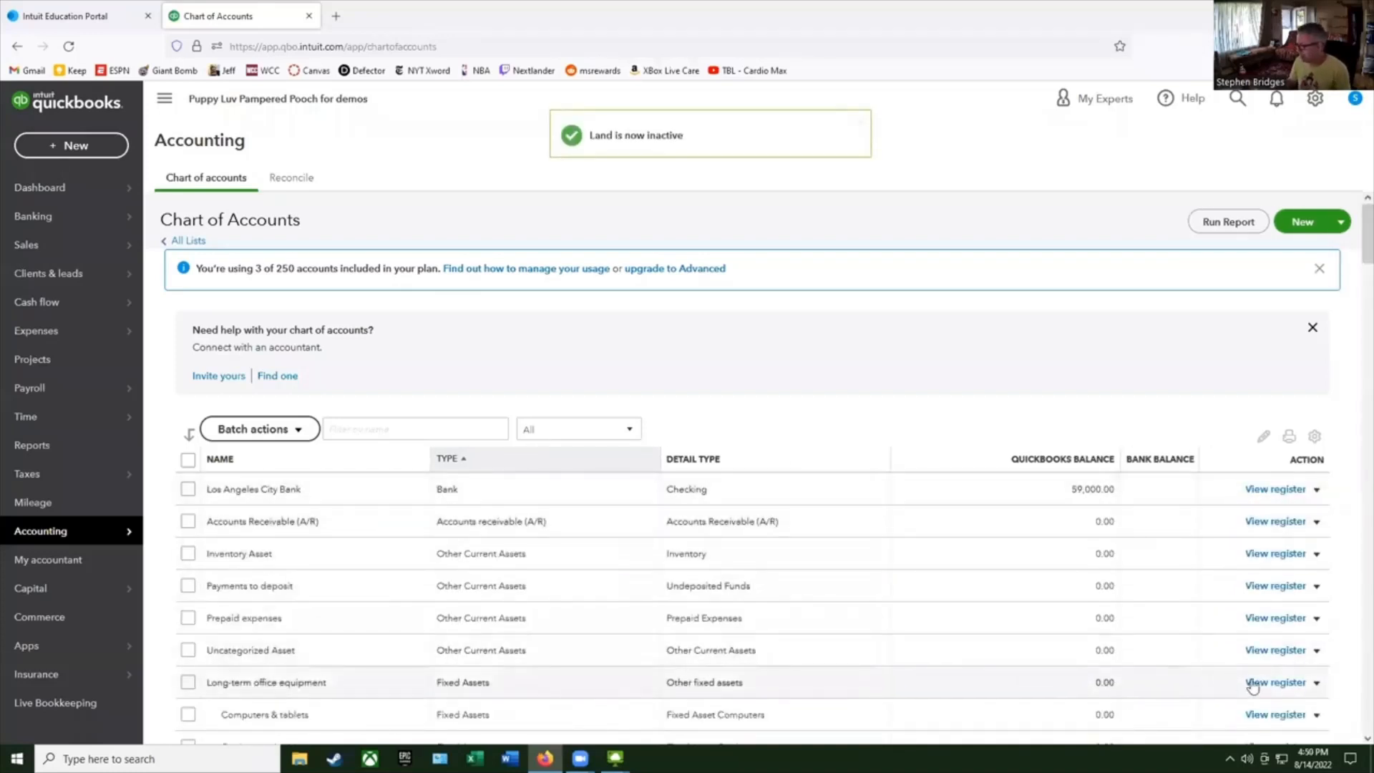
pyautogui.click(1315, 685)
pyautogui.click(1235, 647)
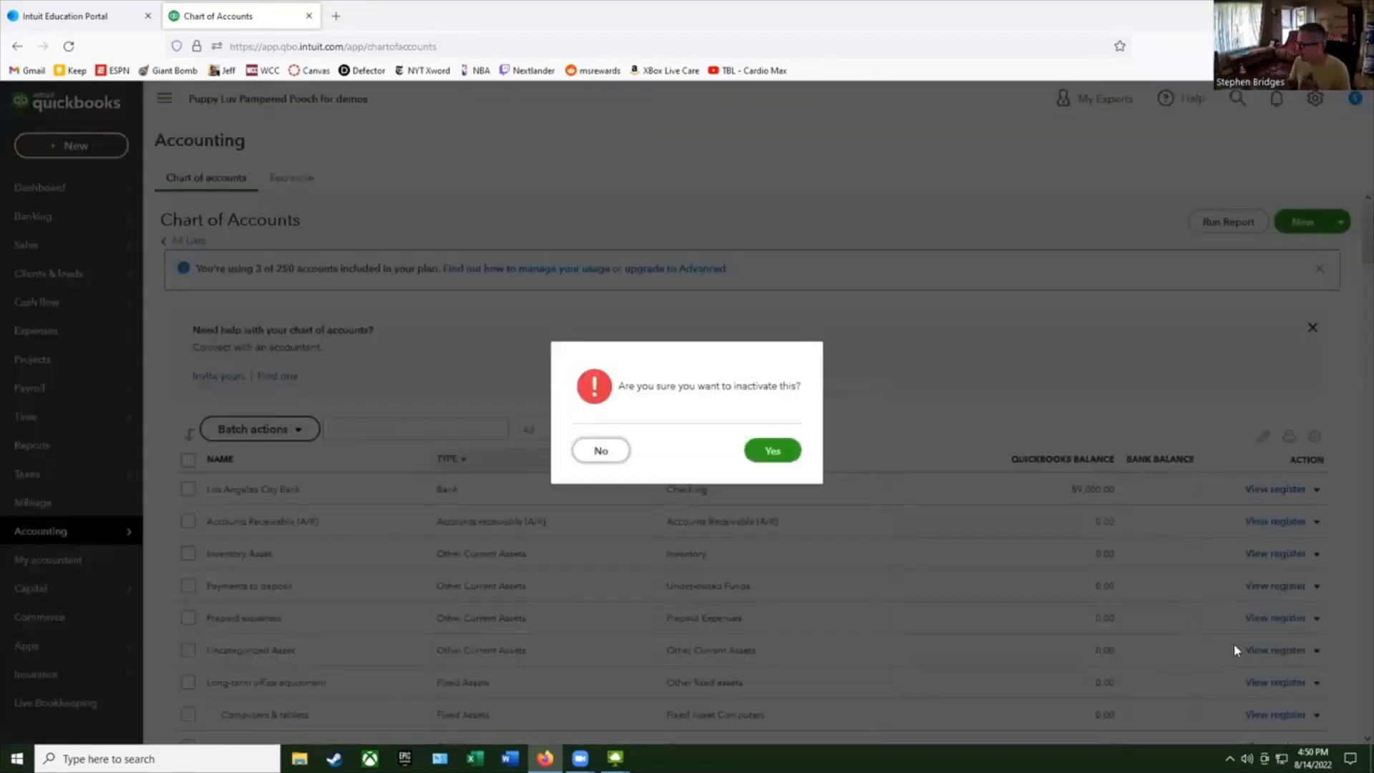
# Step: Confirm inactivating Long-term office equipment and review the remaining active accounts
pyautogui.click(784, 458)
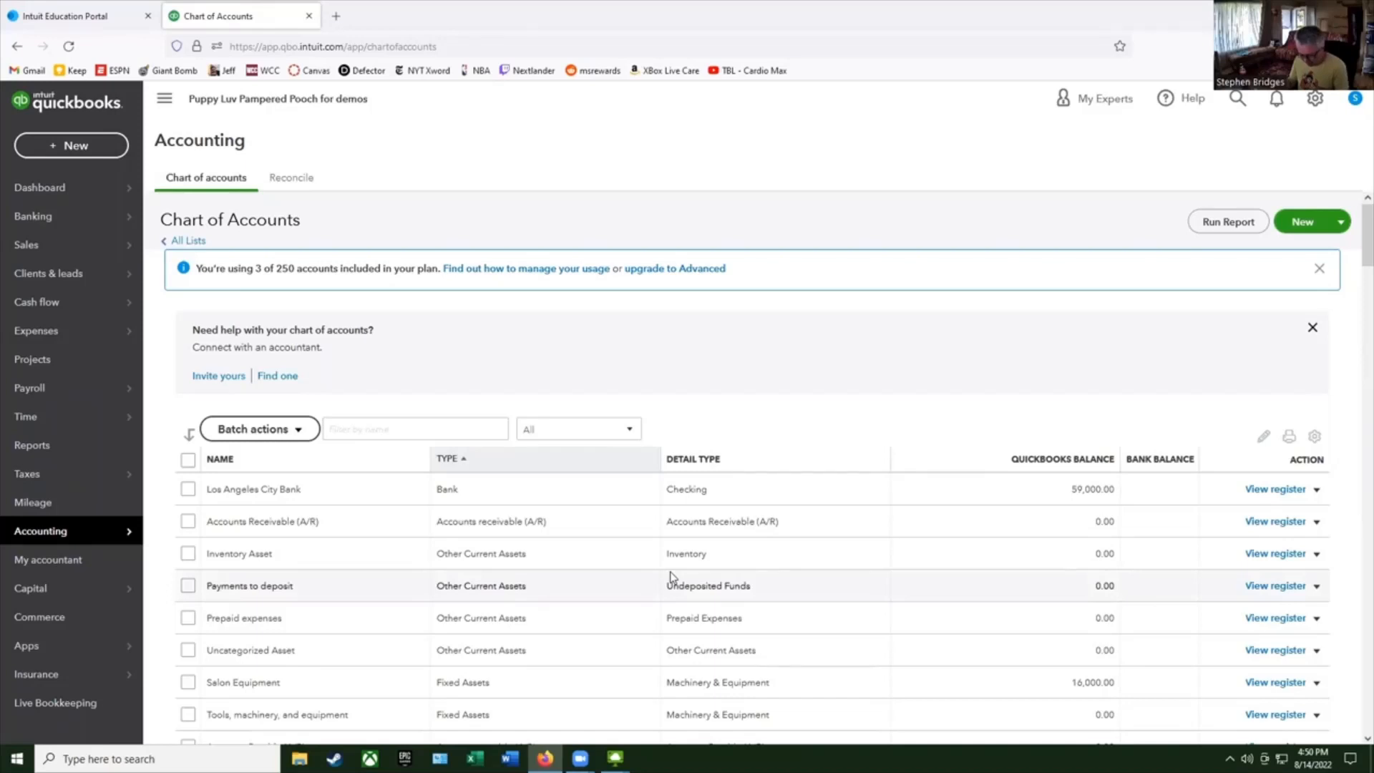
pyautogui.scroll(-1, 346, 537)
pyautogui.scroll(-6, 346, 537)
pyautogui.scroll(-7, 346, 537)
pyautogui.scroll(-6, 346, 537)
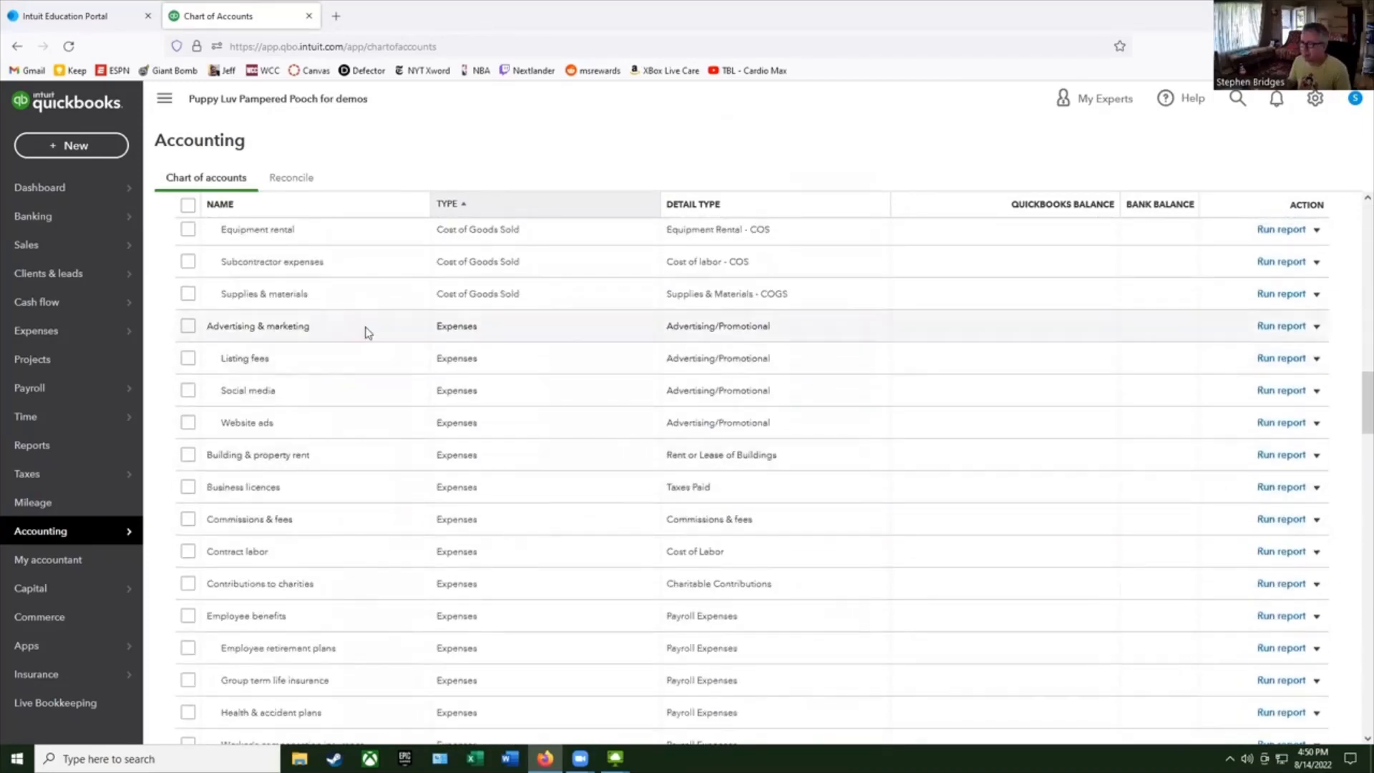
pyautogui.scroll(12, 556, 561)
pyautogui.scroll(10, 554, 561)
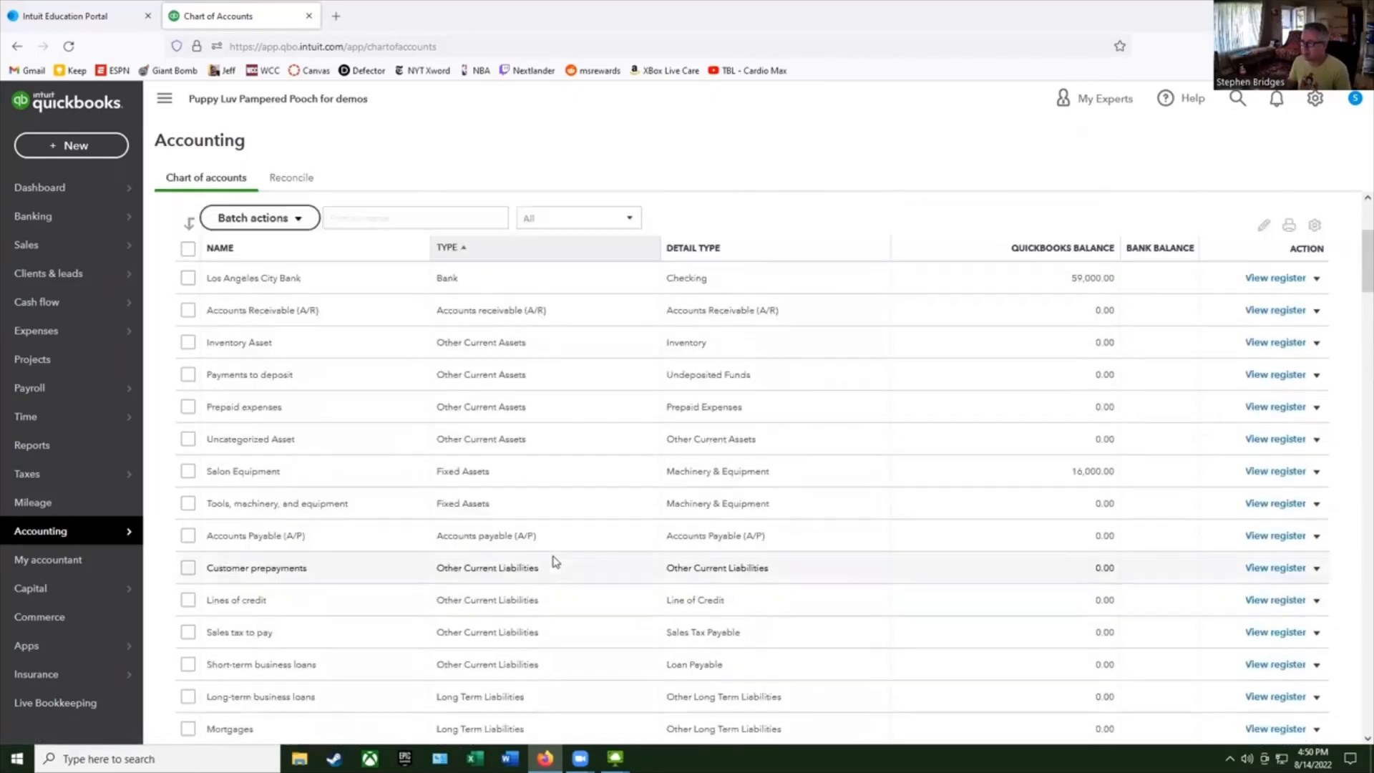
# Step: Find the Advertising & marketing account and rename it Marketing
pyautogui.click(352, 431)
pyautogui.write('adver')
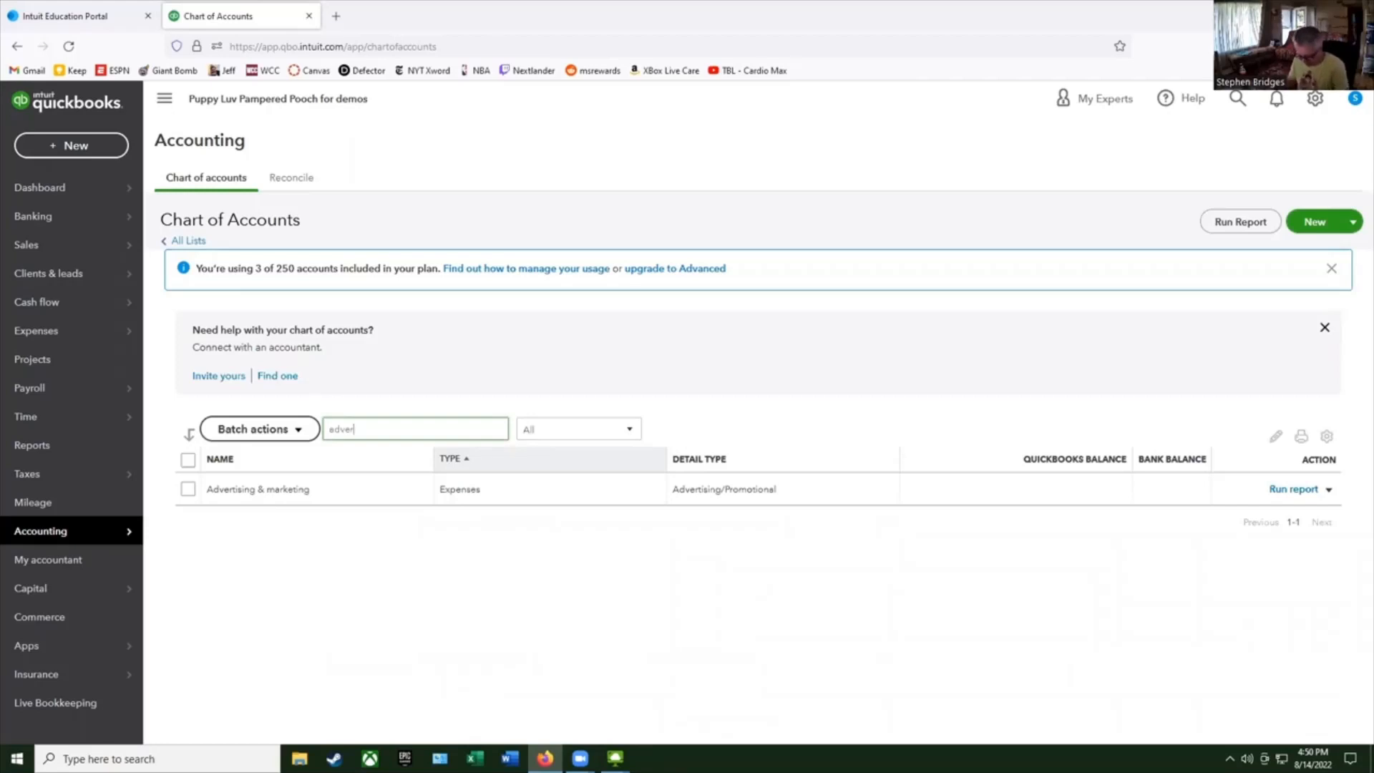
pyautogui.click(1329, 490)
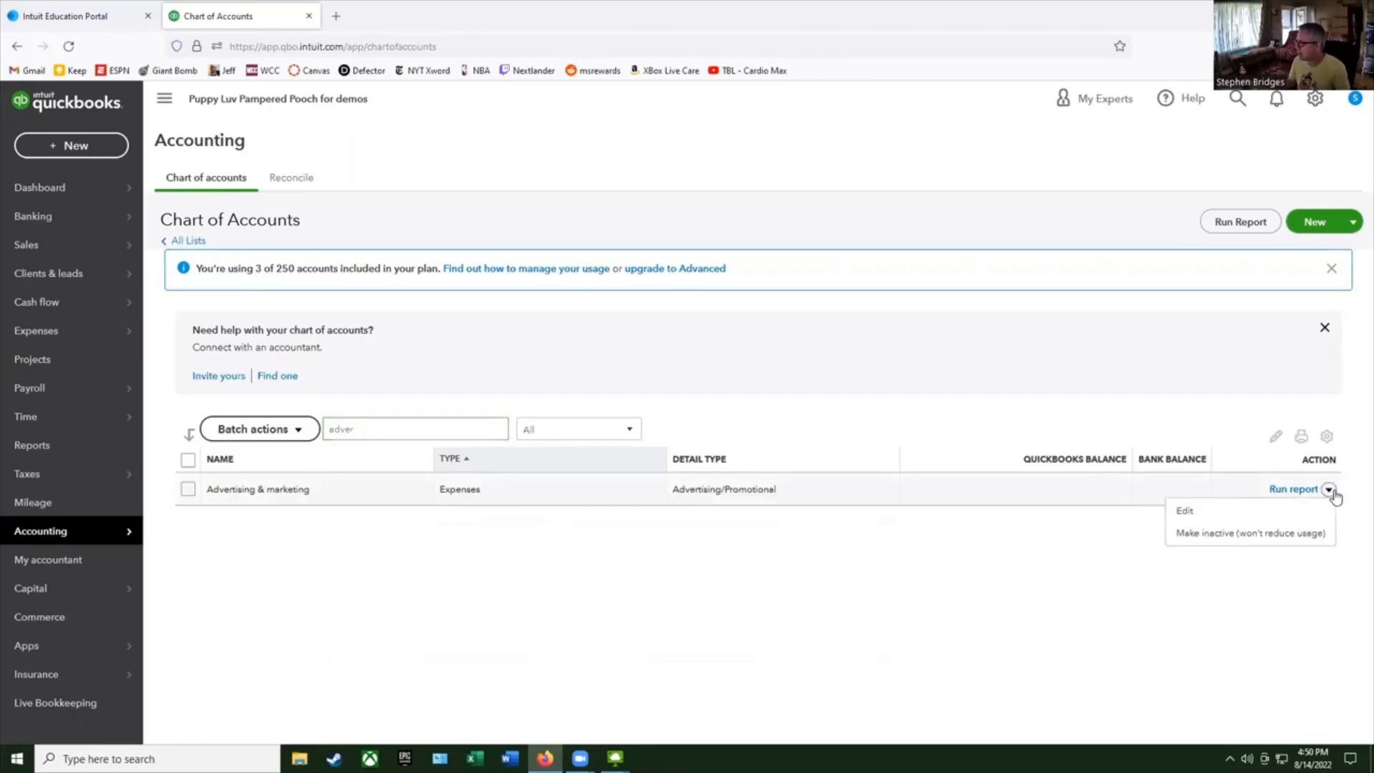
pyautogui.click(1186, 512)
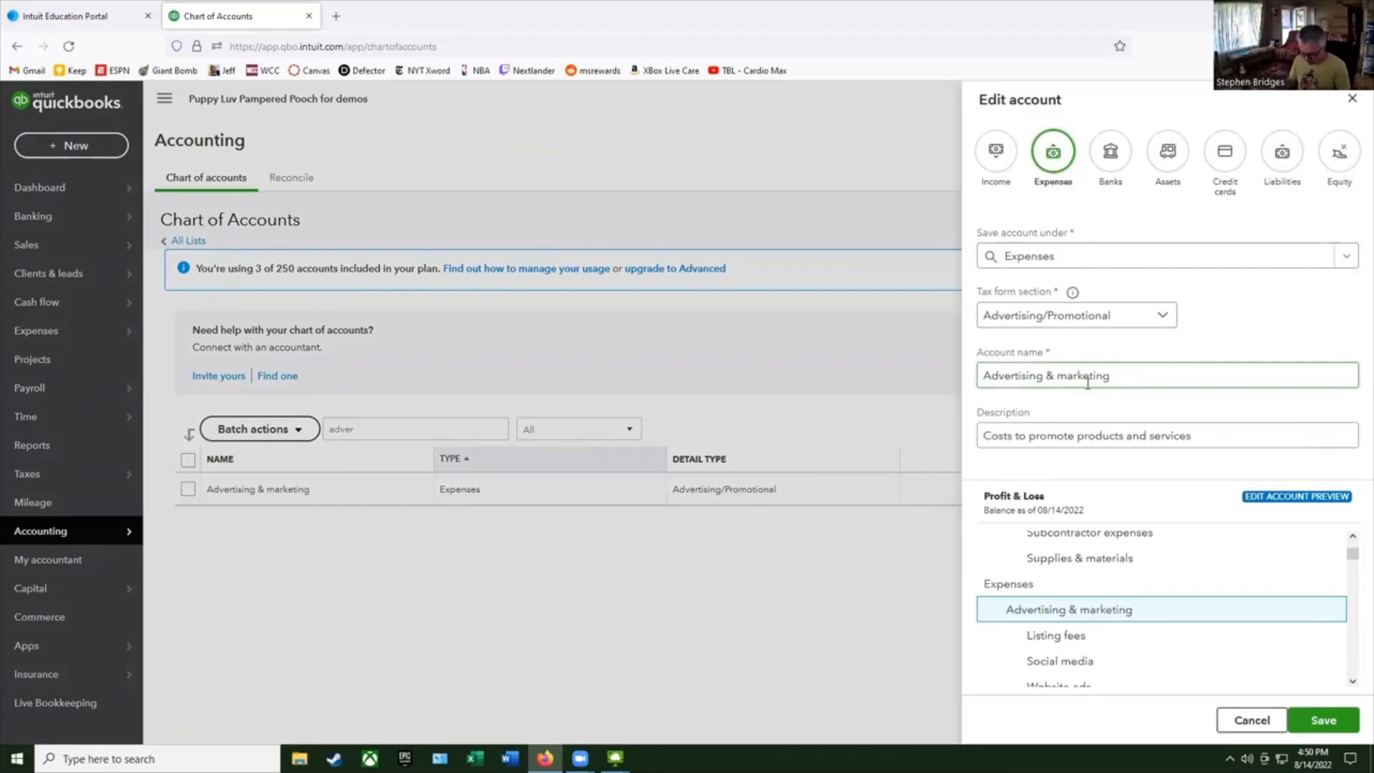
pyautogui.moveTo(1067, 377); pyautogui.dragTo(824, 375)
pyautogui.press('BackSpace')
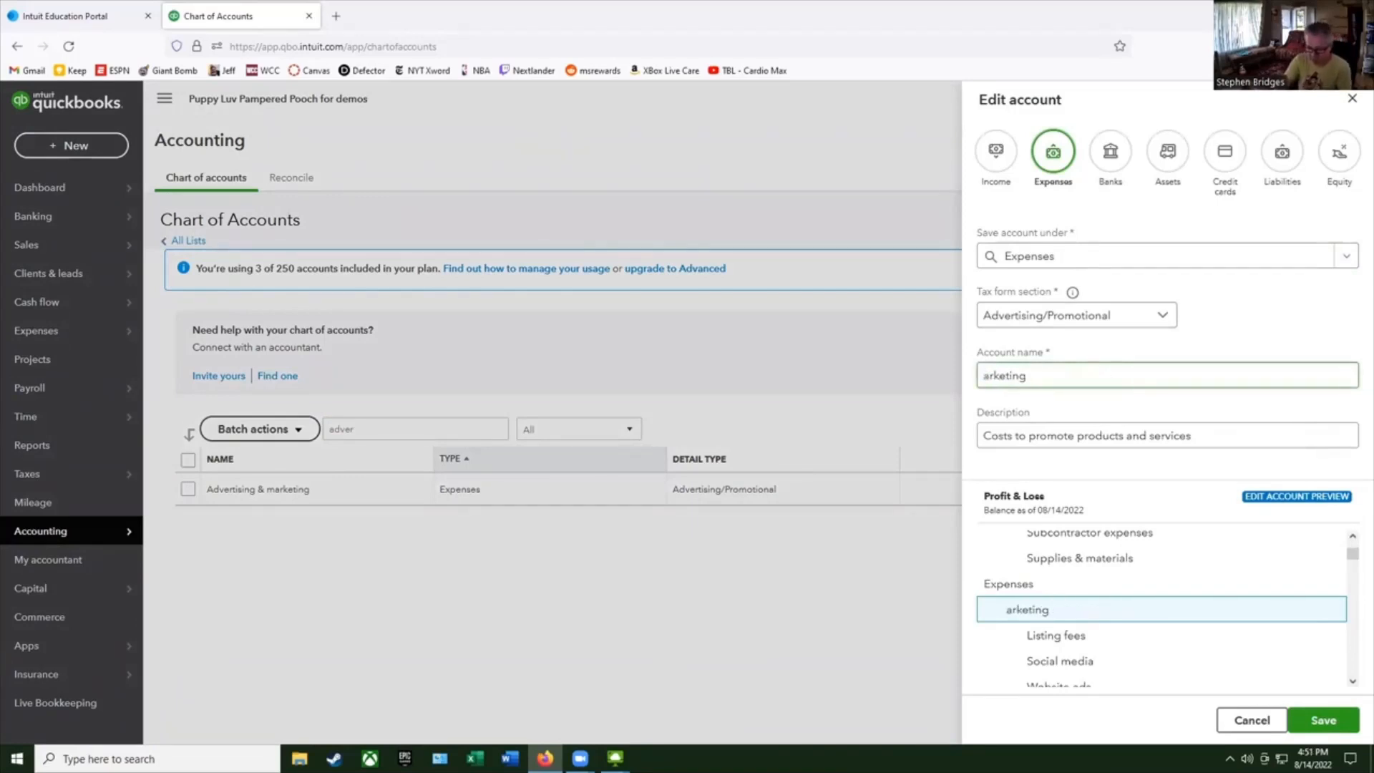
pyautogui.write('M')
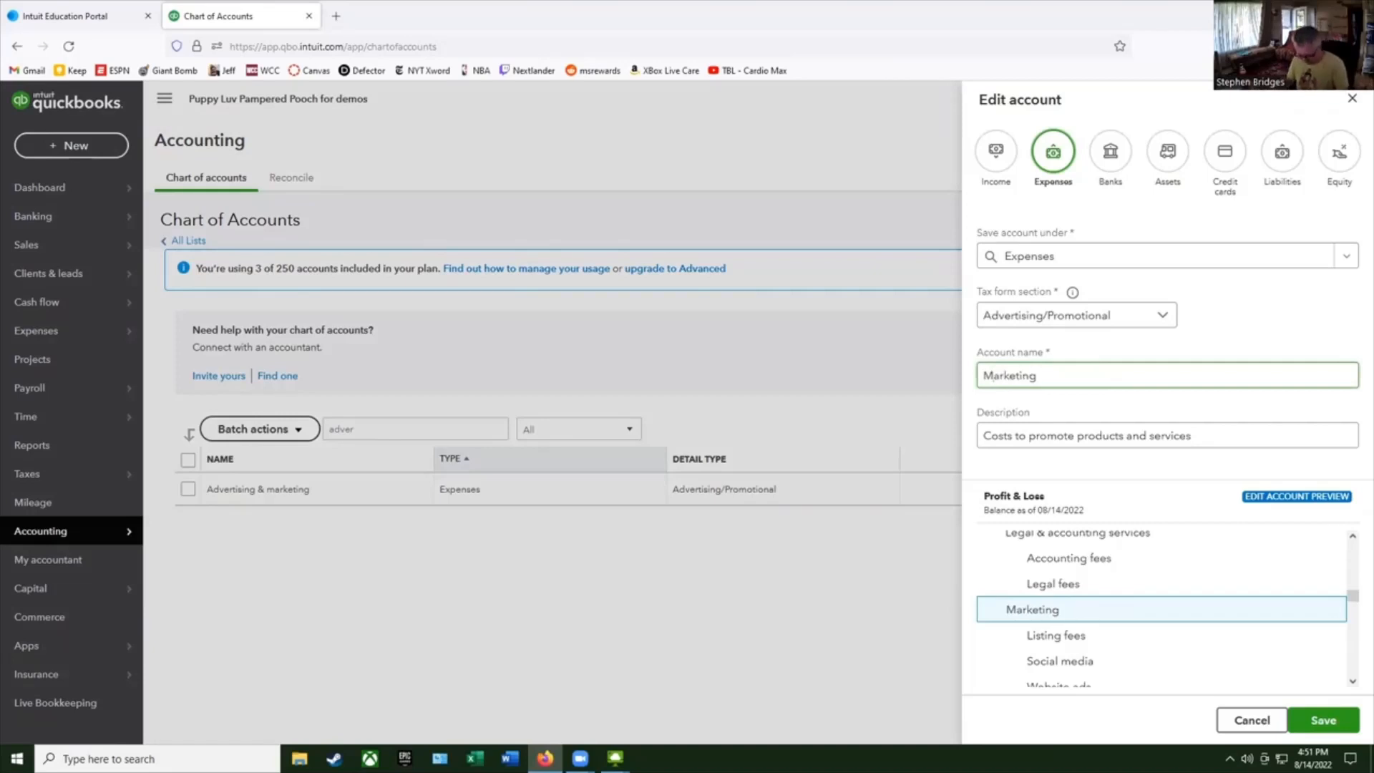
pyautogui.click(1321, 721)
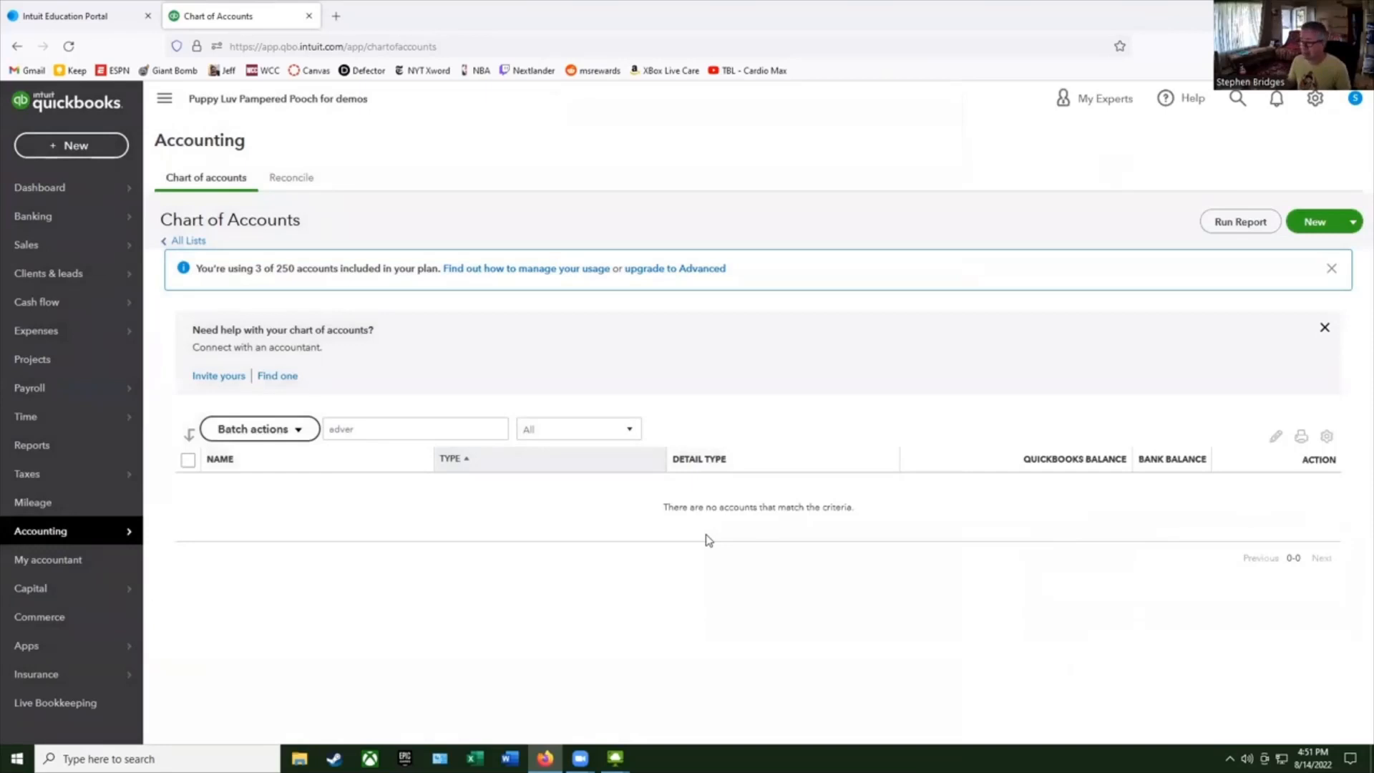
# Step: Search 'mark' to check the renamed account, then clear the search to list all accounts
pyautogui.doubleClick(368, 429)
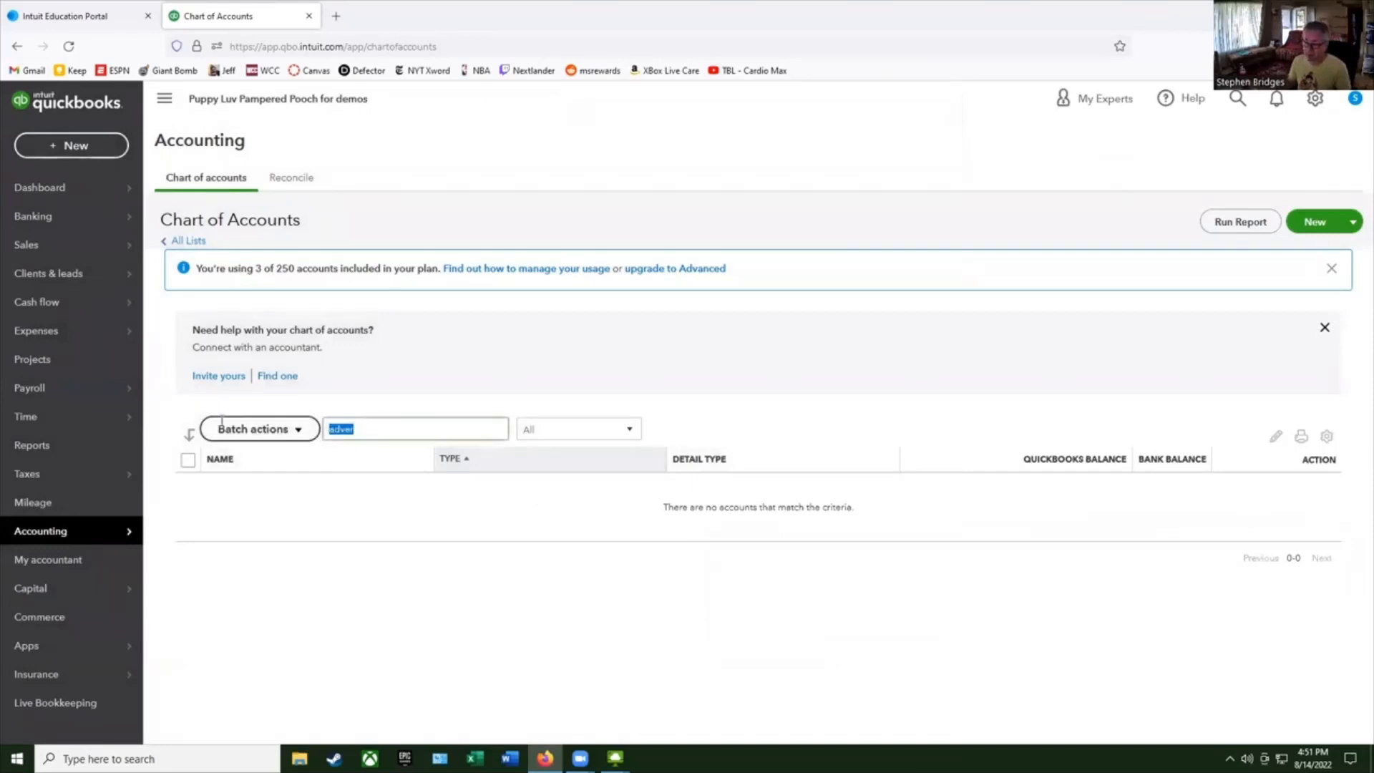
pyautogui.write('mark')
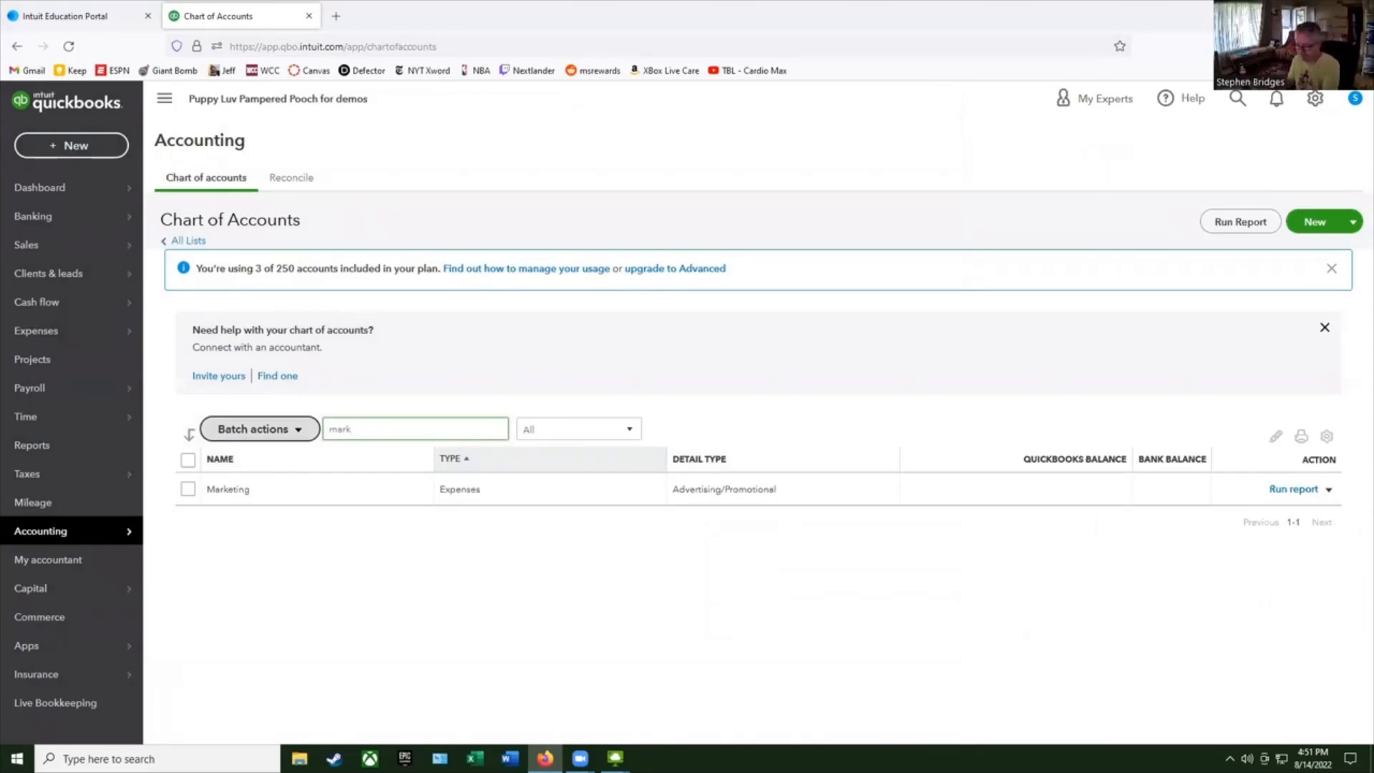
pyautogui.press('BackSpace')
pyautogui.press('BackSpace')
pyautogui.press('BackSpace')
pyautogui.press('BackSpace')
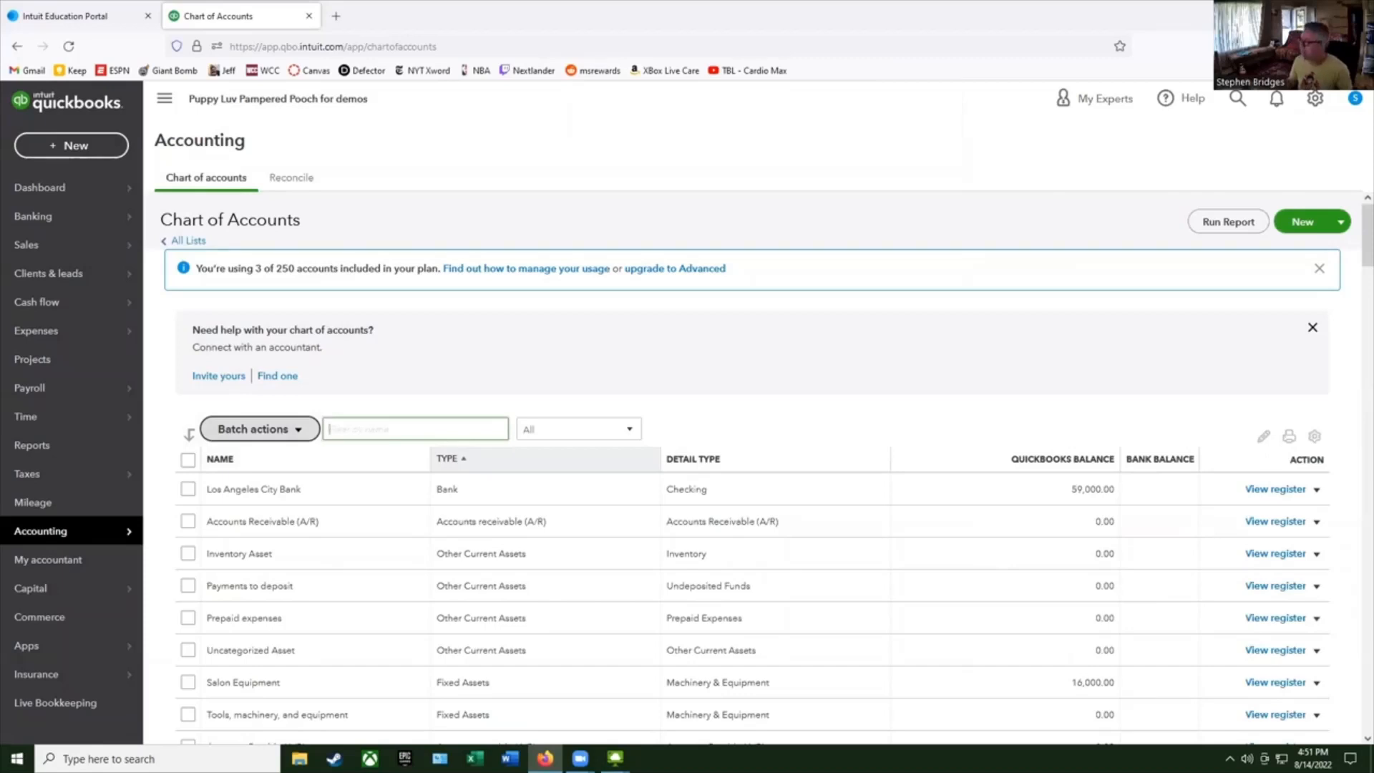
# Step: Create a bank account named Savings LACB under Bank Accounts with Savings detail type
pyautogui.click(1304, 223)
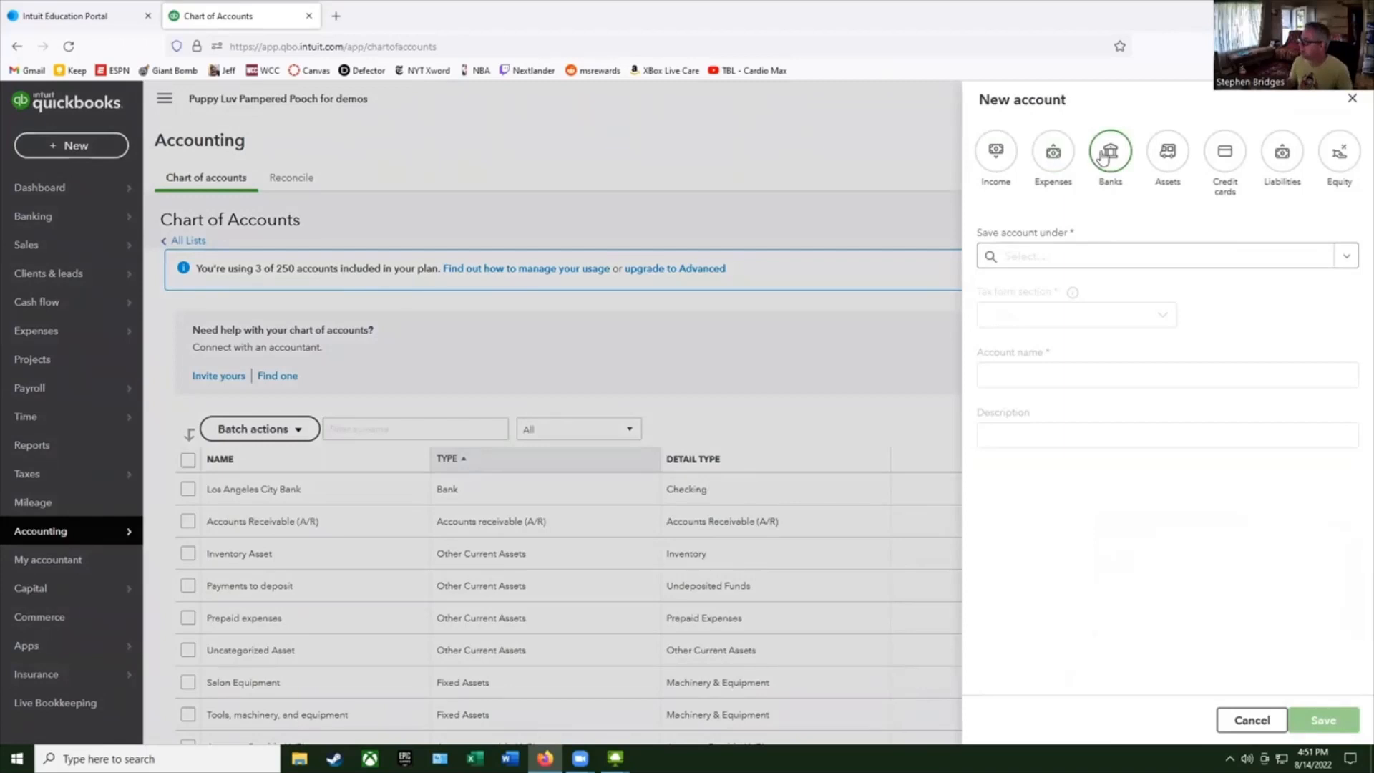
pyautogui.click(1103, 158)
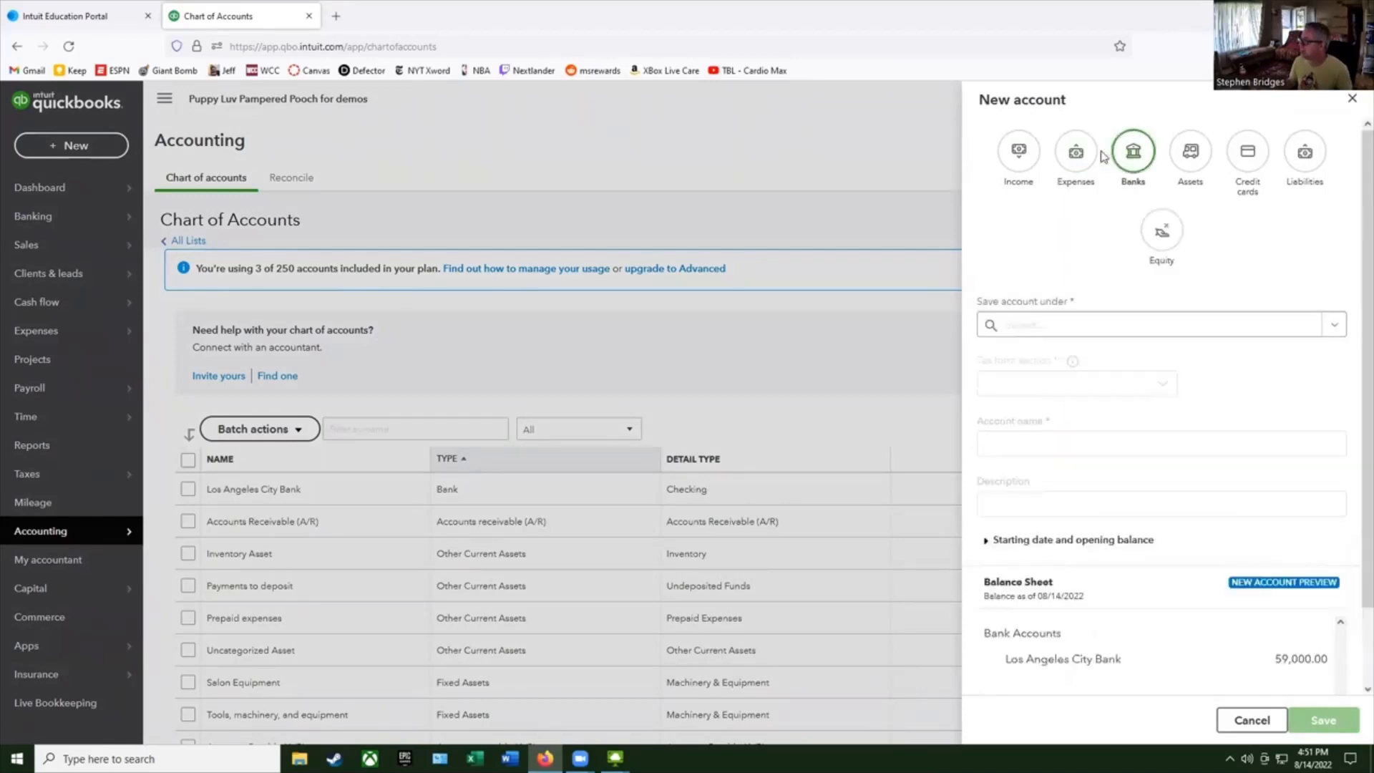
pyautogui.click(1041, 326)
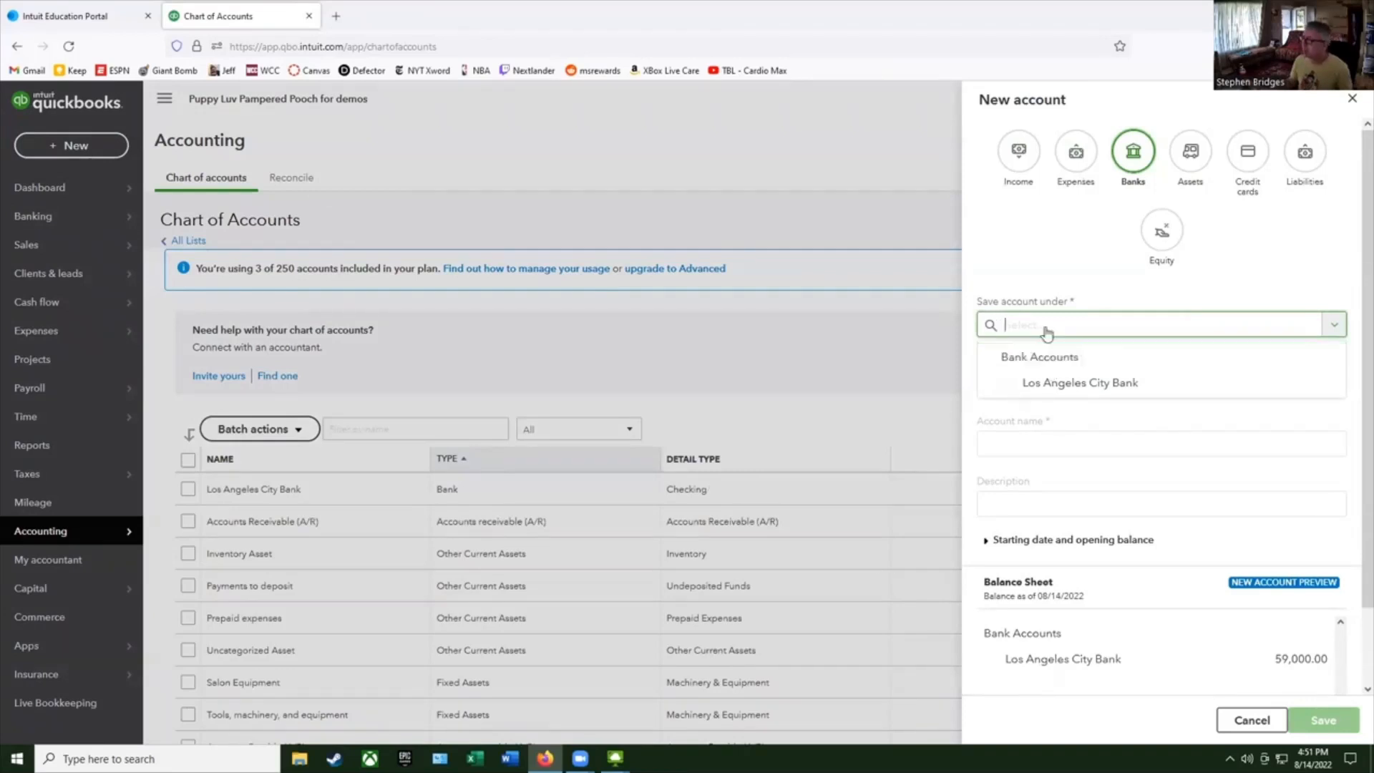
pyautogui.click(1041, 357)
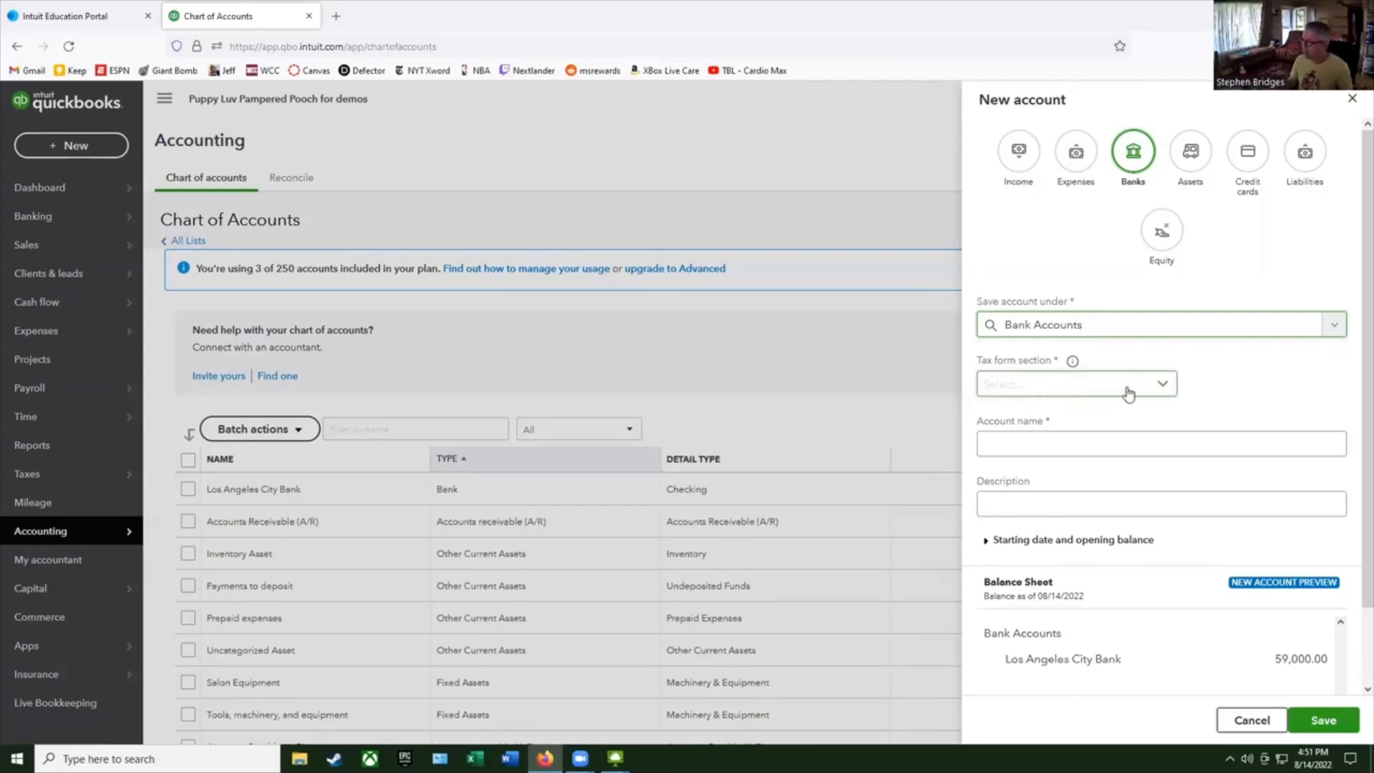
pyautogui.click(1154, 385)
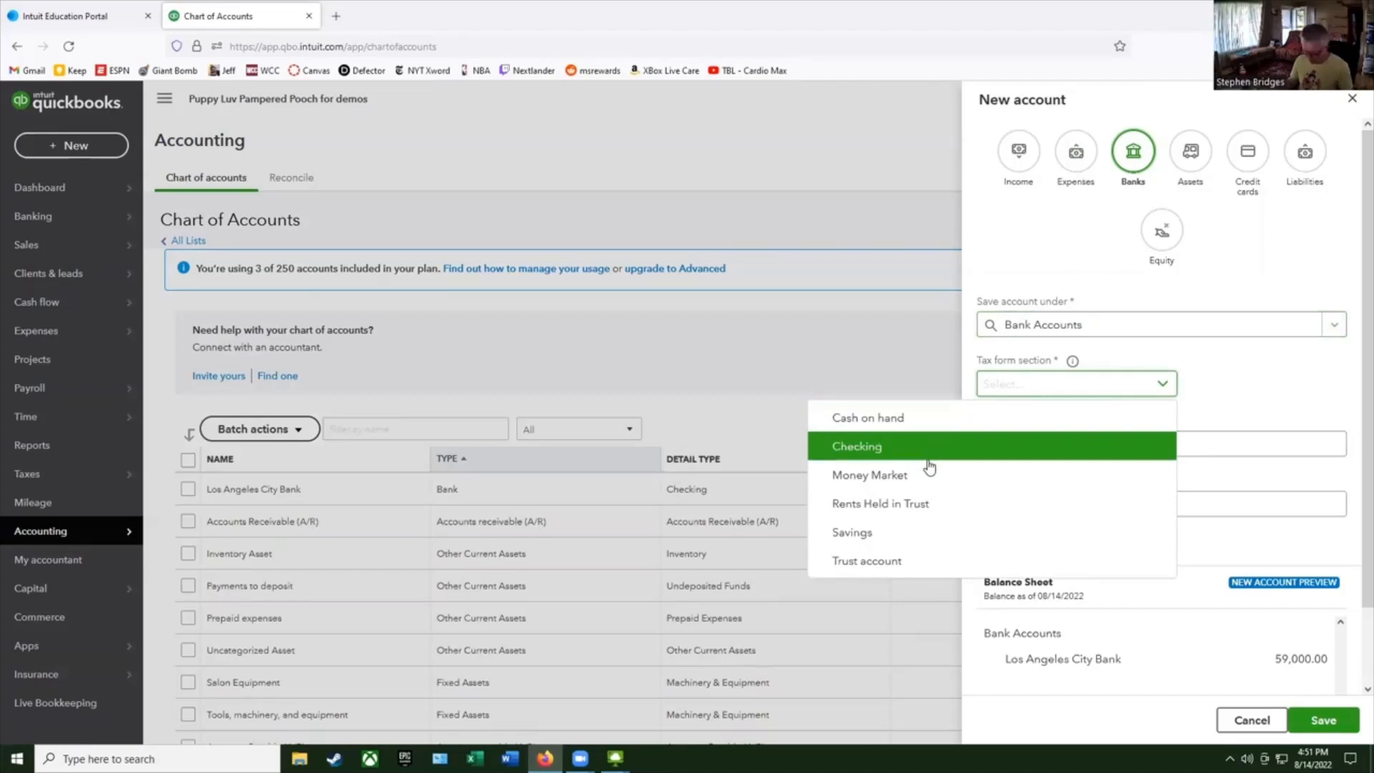
pyautogui.click(883, 532)
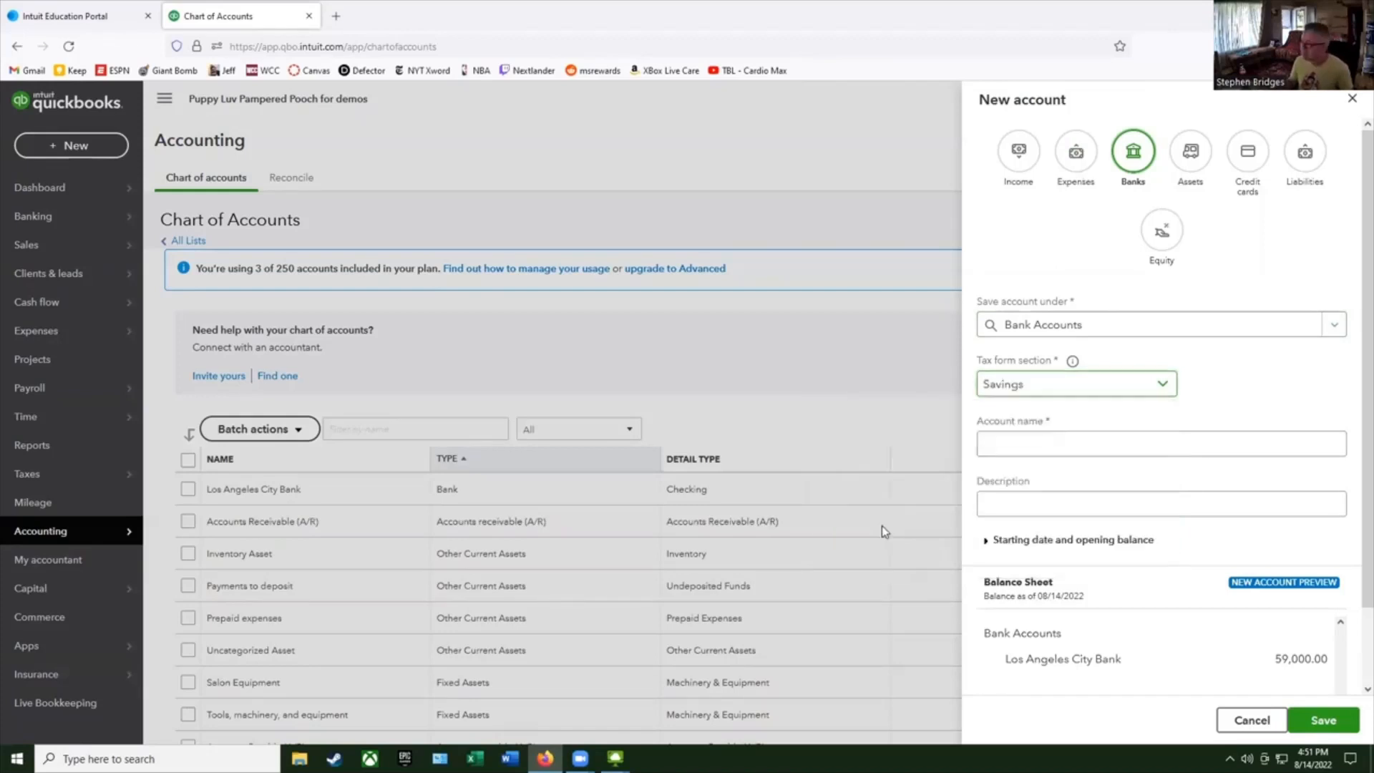
pyautogui.click(1037, 446)
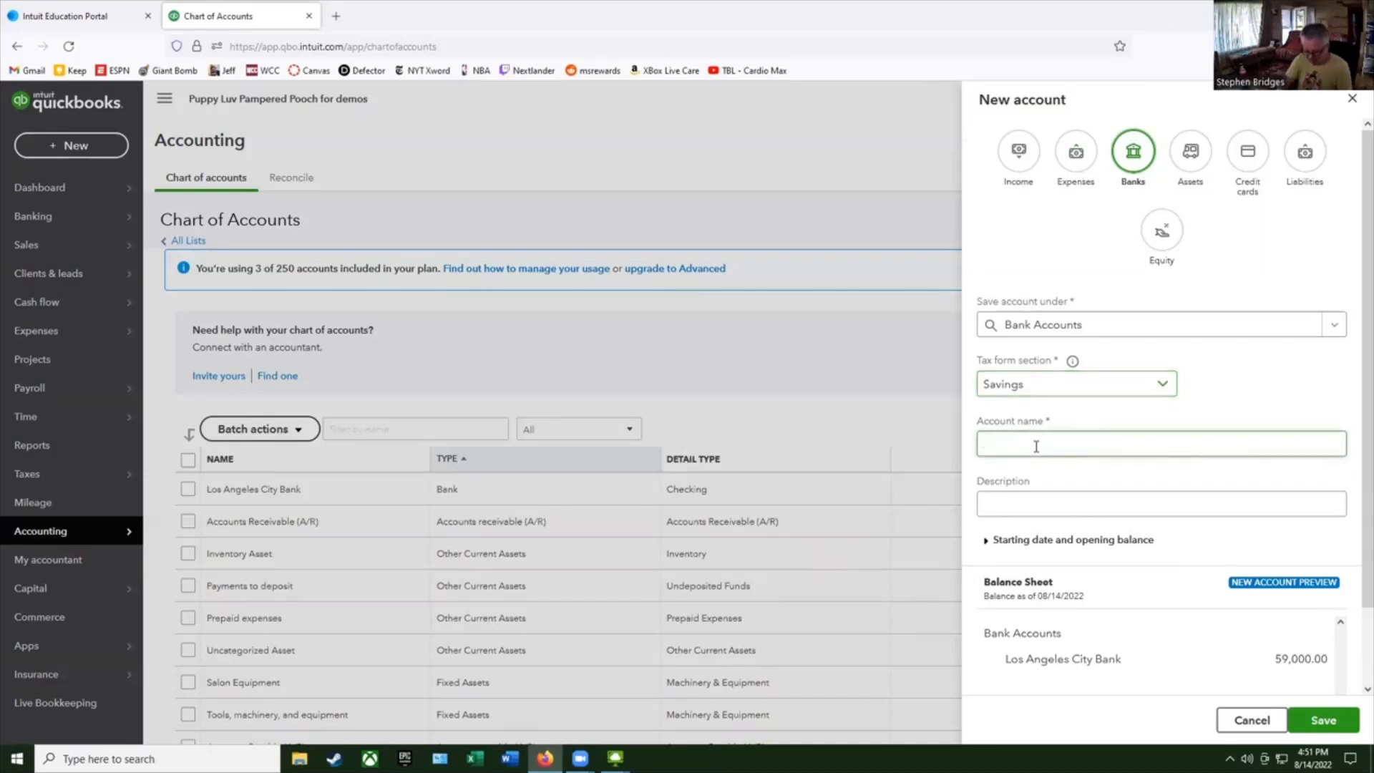
pyautogui.write('Saving')
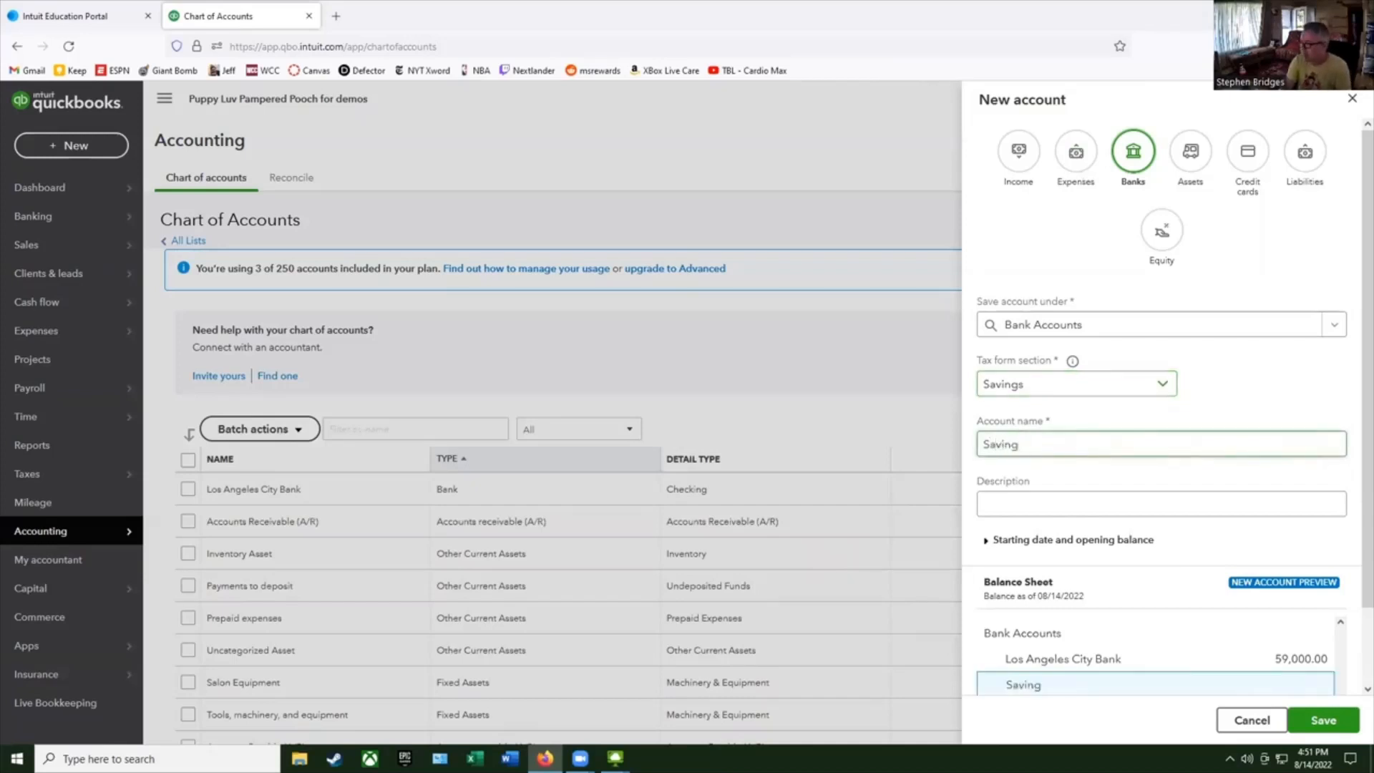
pyautogui.write('s L')
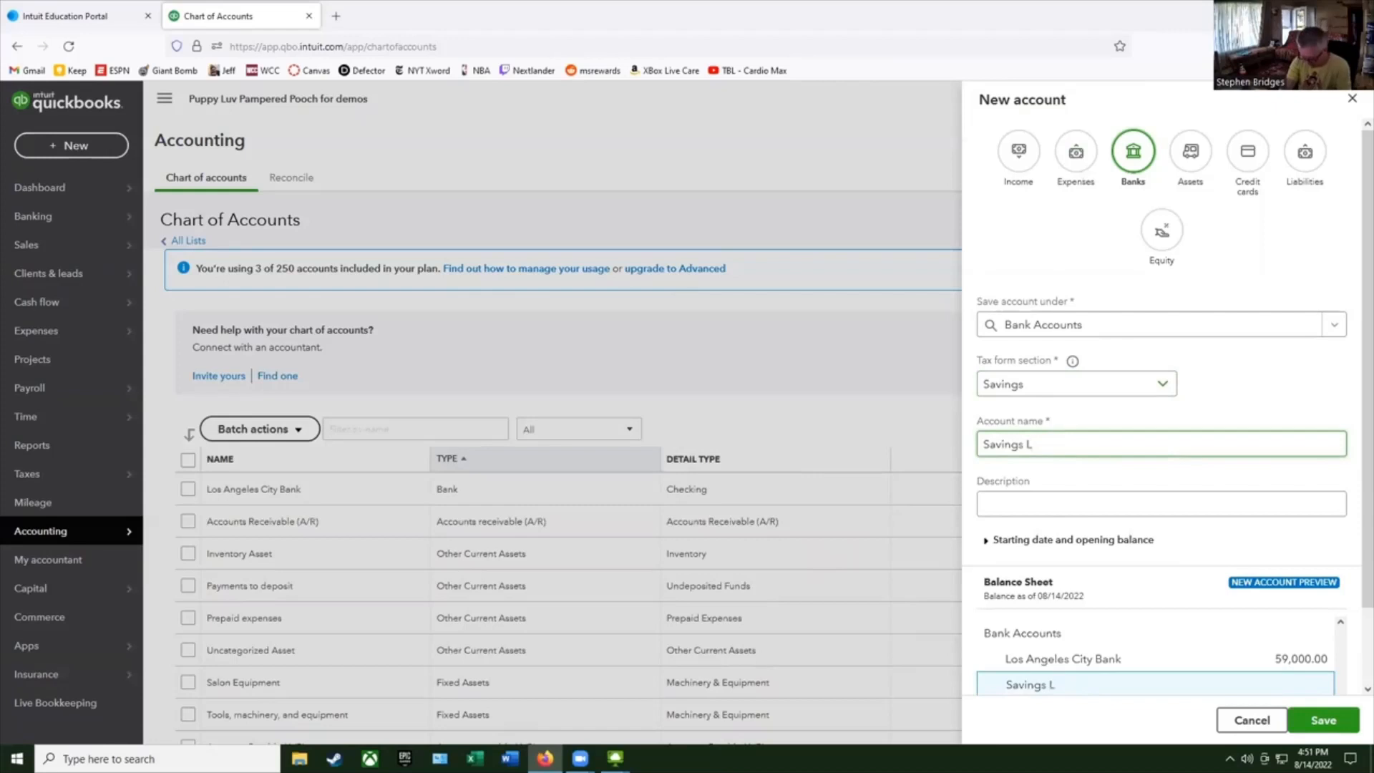
pyautogui.write('ACB')
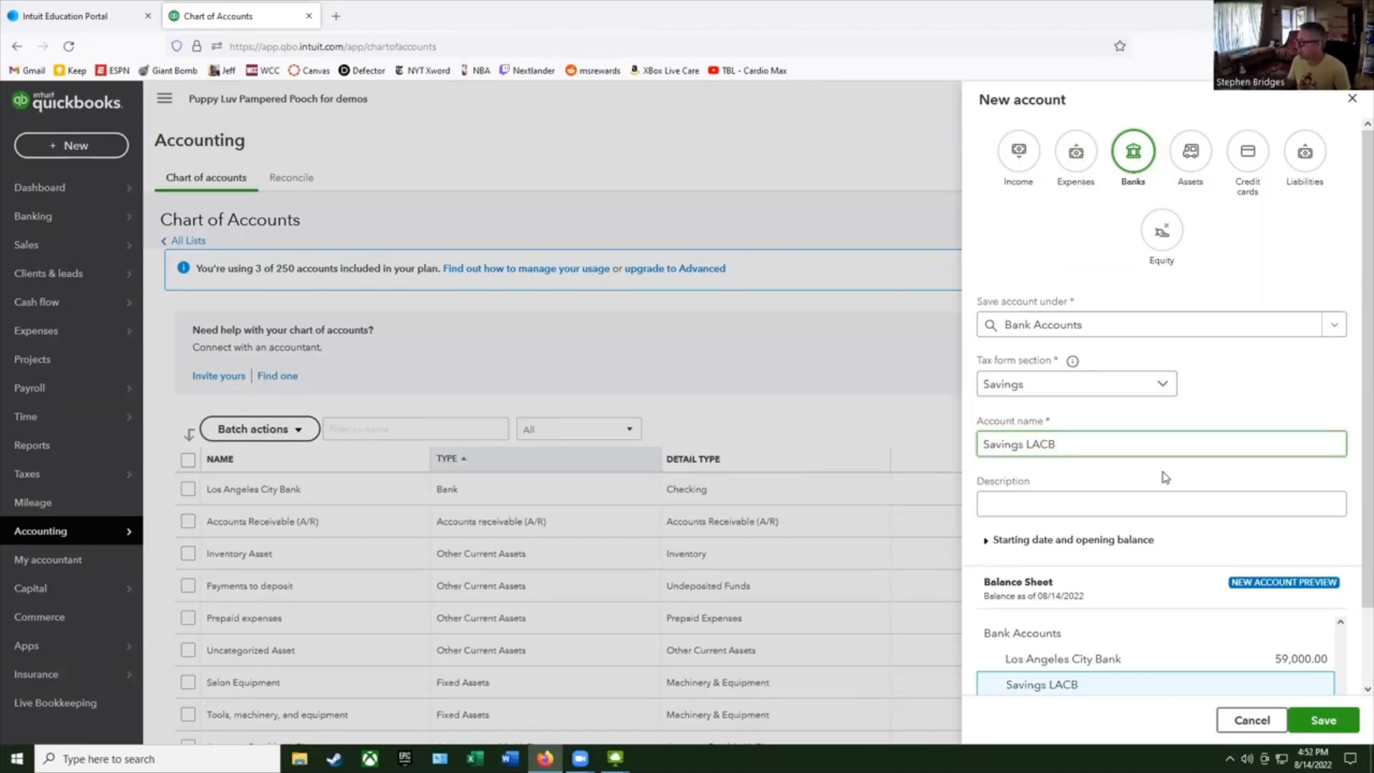
pyautogui.scroll(-2, 1163, 478)
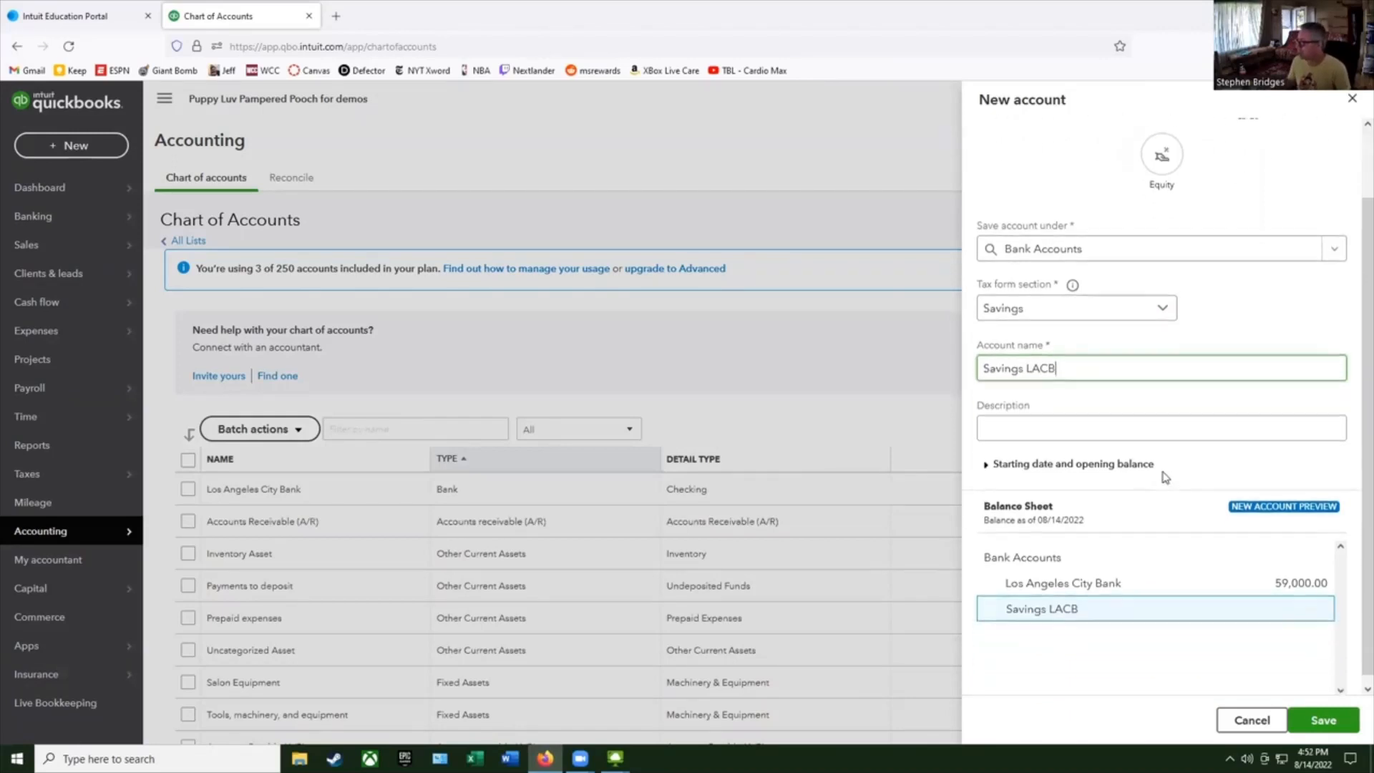
pyautogui.click(1306, 721)
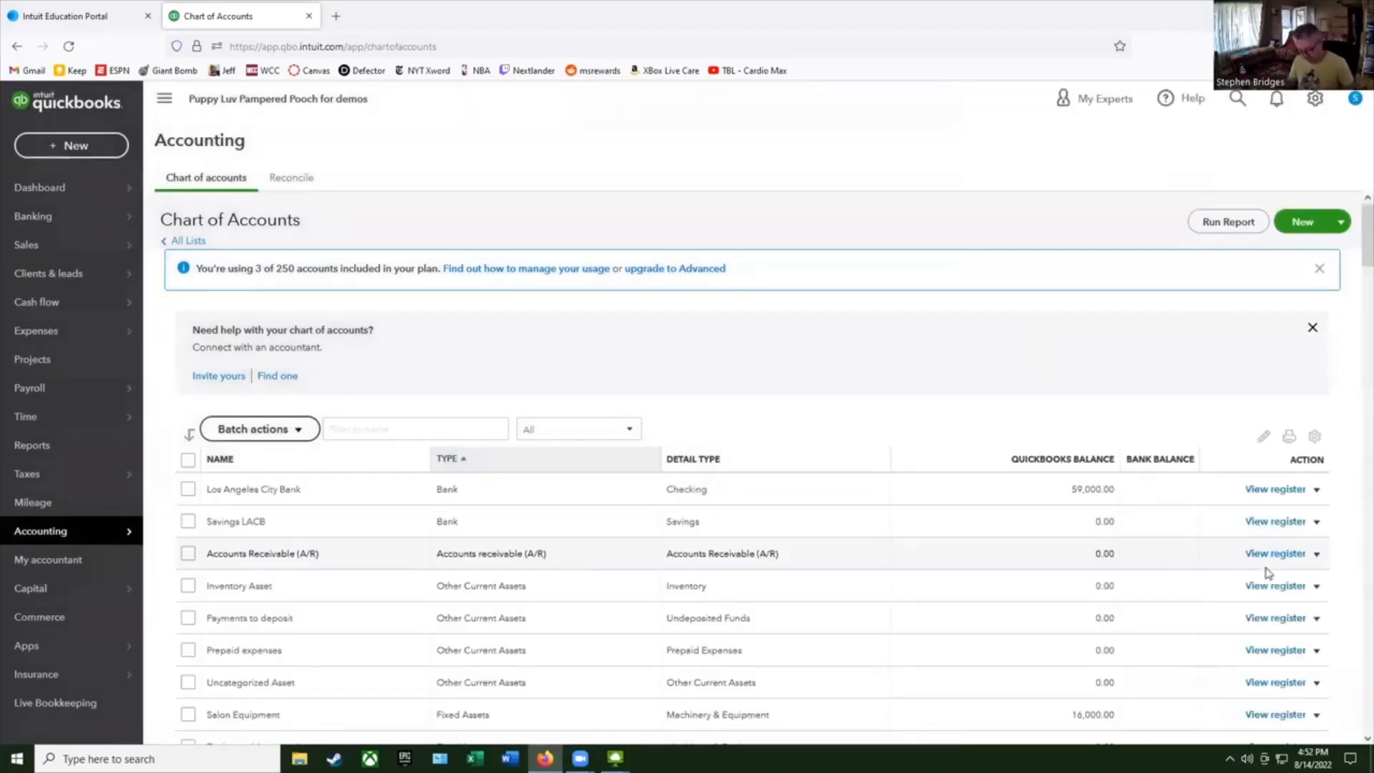
# Step: Go to the dashboard's Get things done view and bring up the gear menu
pyautogui.click(69, 188)
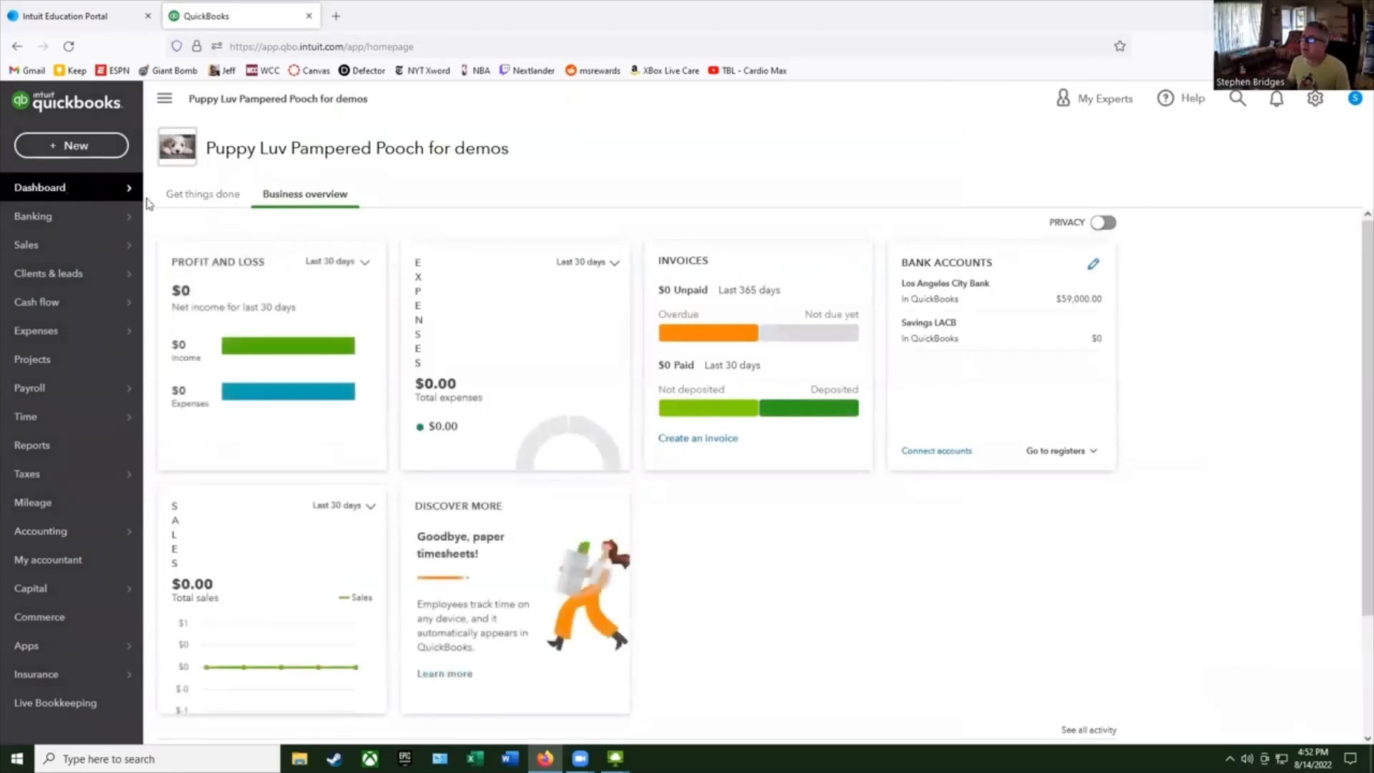
pyautogui.click(169, 197)
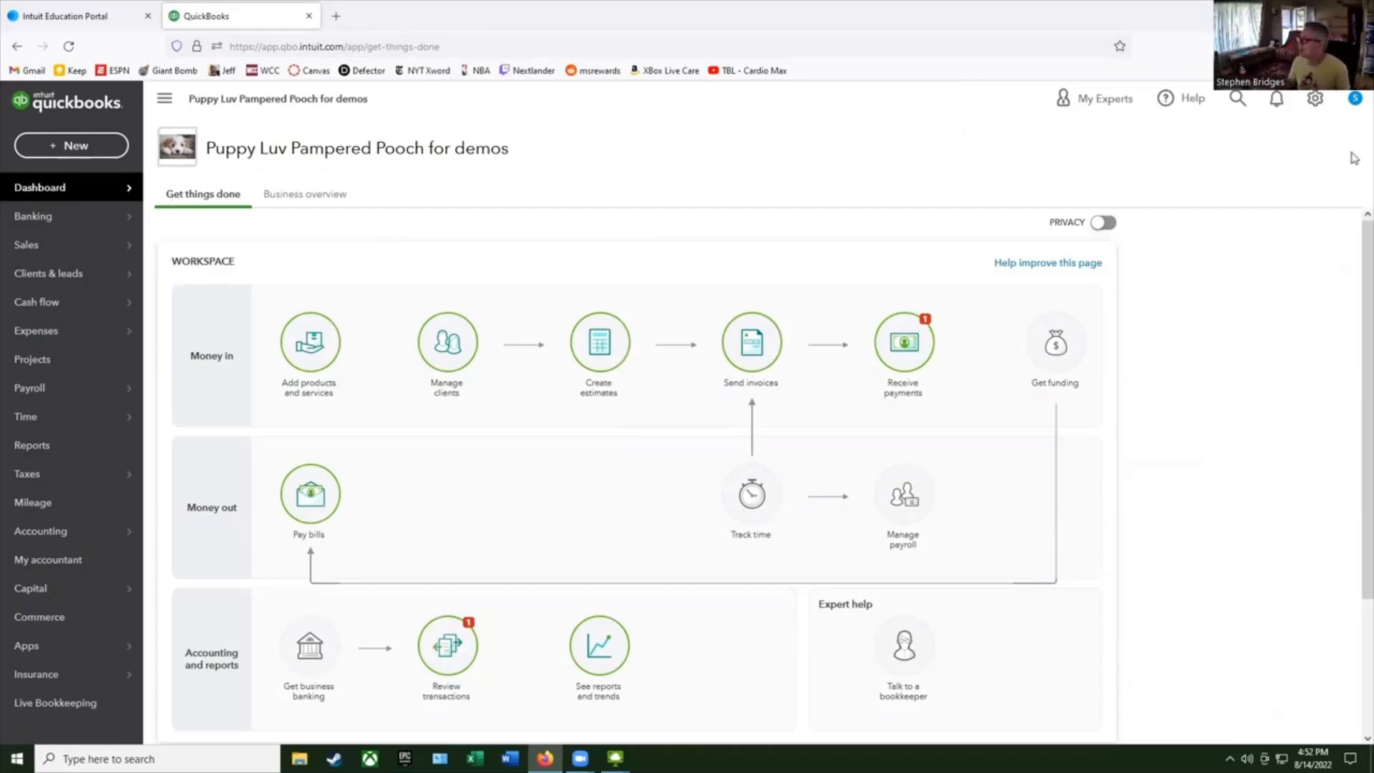
pyautogui.click(1315, 100)
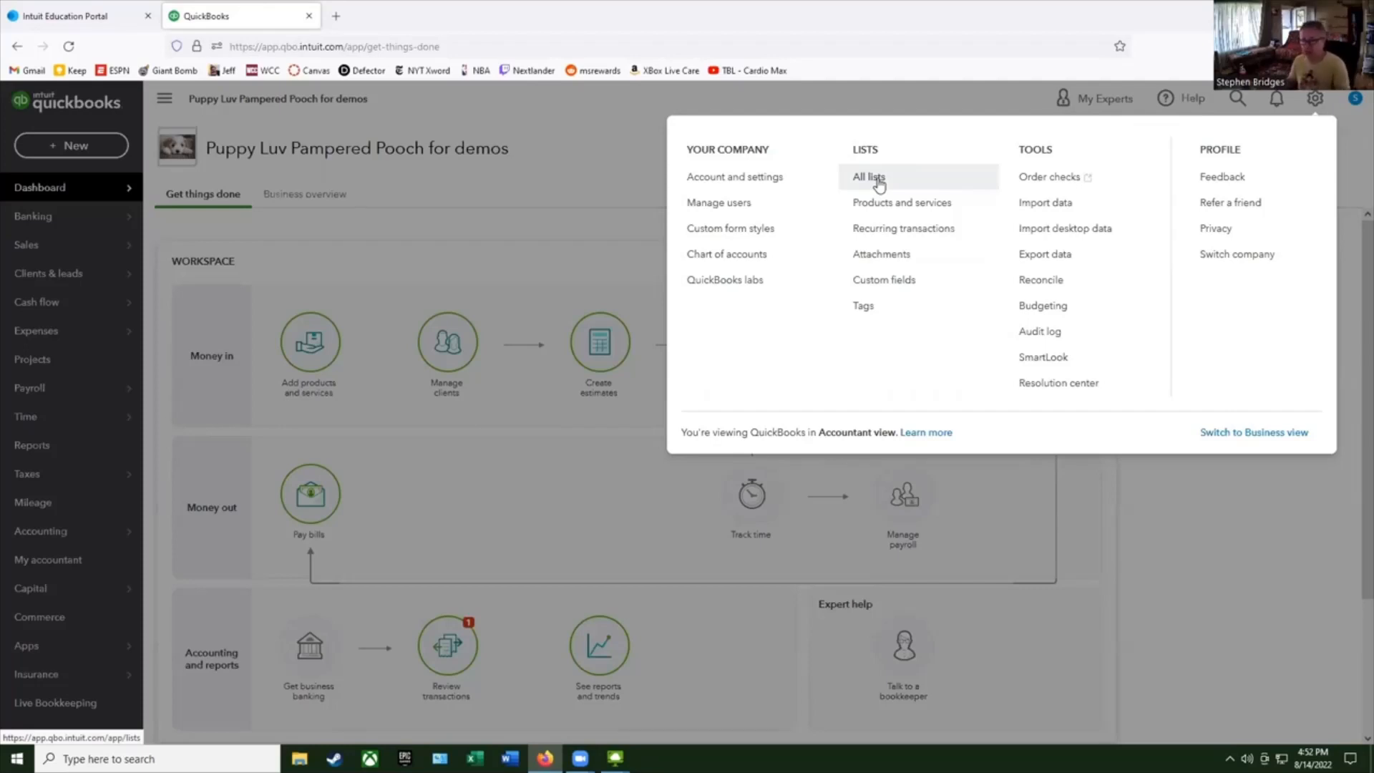
# Step: Start a new service item named Small from the Products and Services list
pyautogui.click(891, 202)
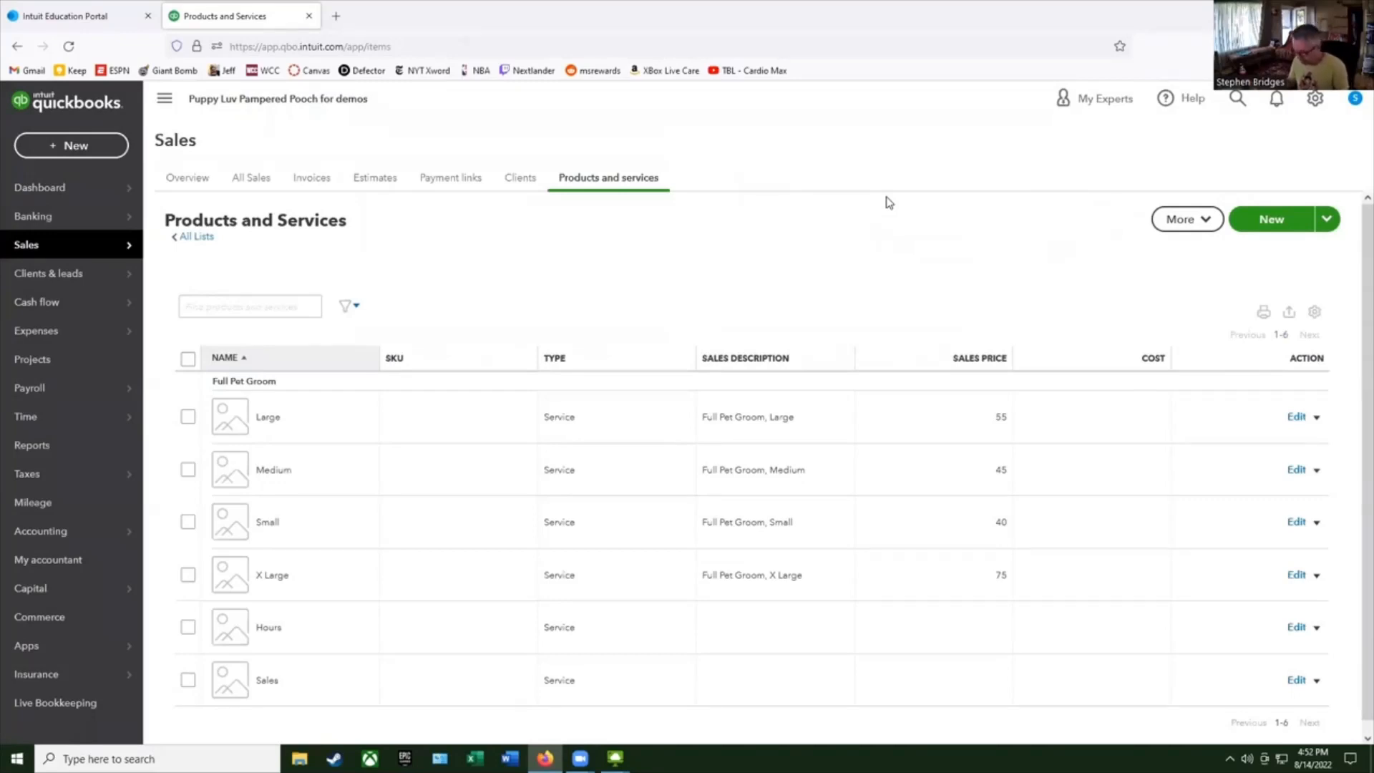
pyautogui.click(1261, 221)
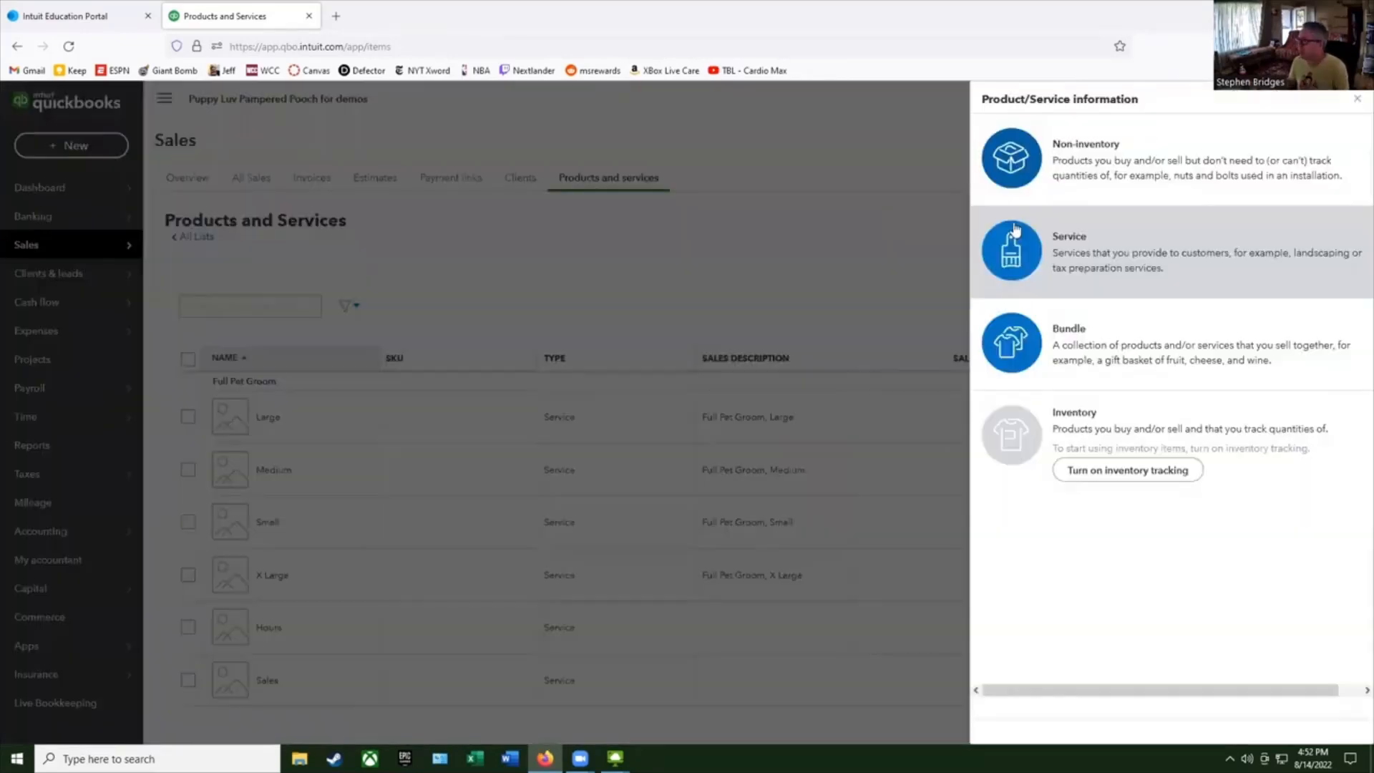
pyautogui.click(1072, 273)
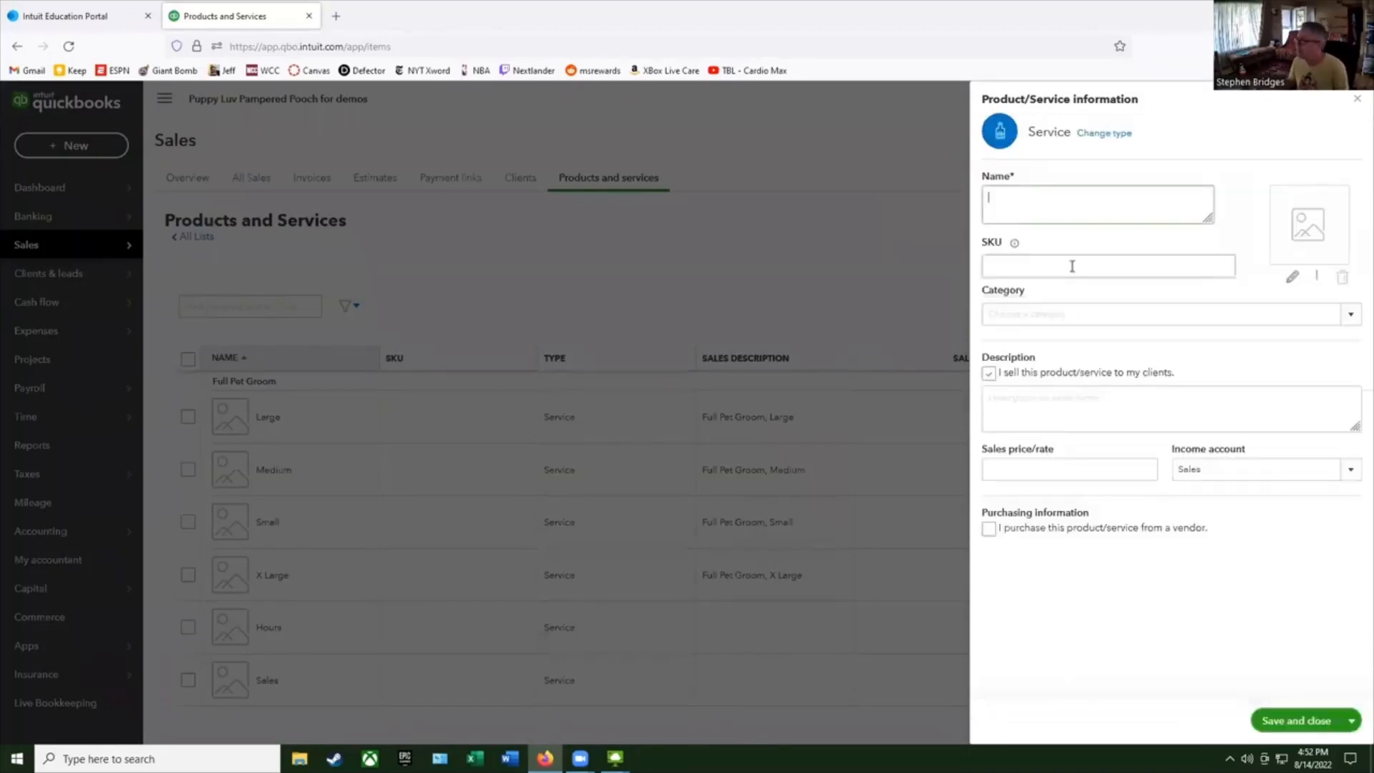
pyautogui.click(1022, 210)
pyautogui.write('Small')
pyautogui.press('Tab')
pyautogui.press('Tab')
pyautogui.press('Tab')
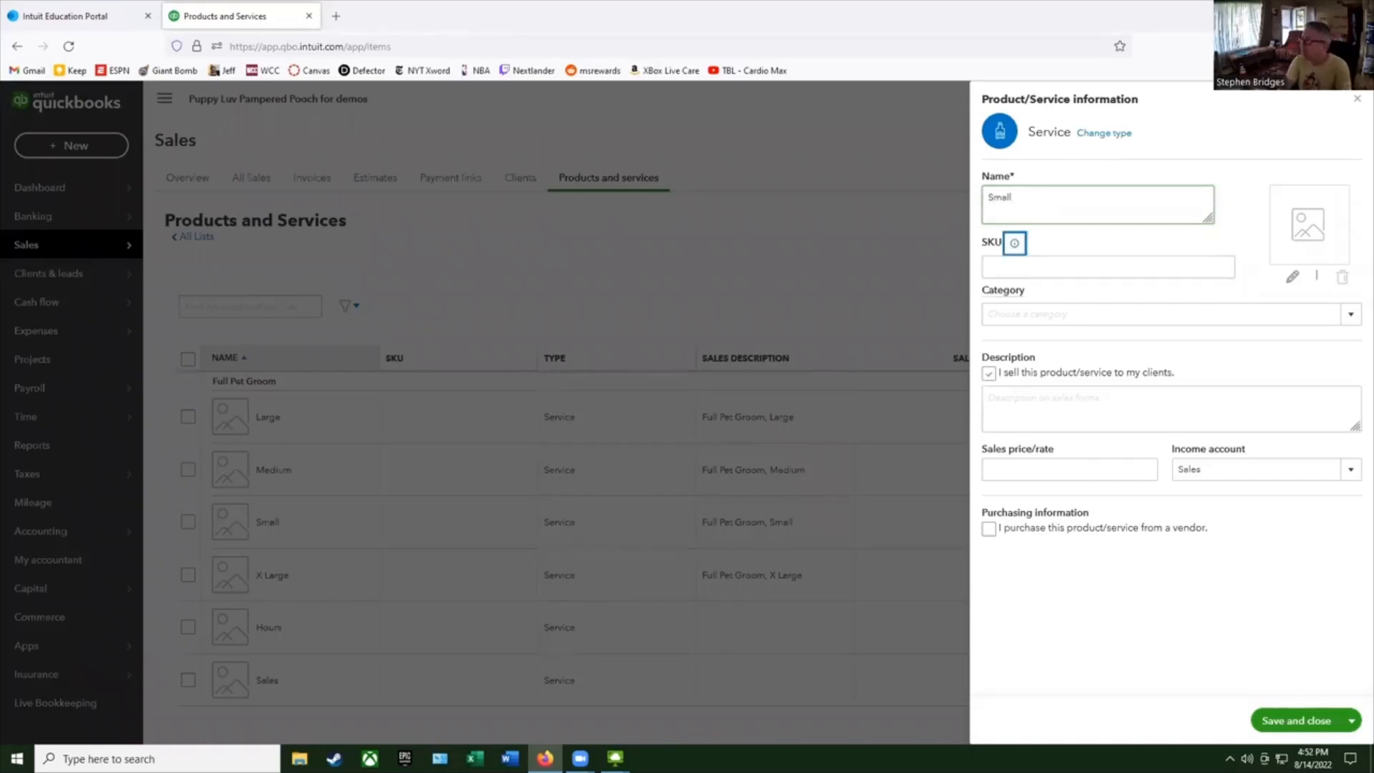
# Step: Give Small category Bath and Brush, description 'Bath and Brush, Small', price 20, income account Pooch Services
pyautogui.write('Bath and Brush')
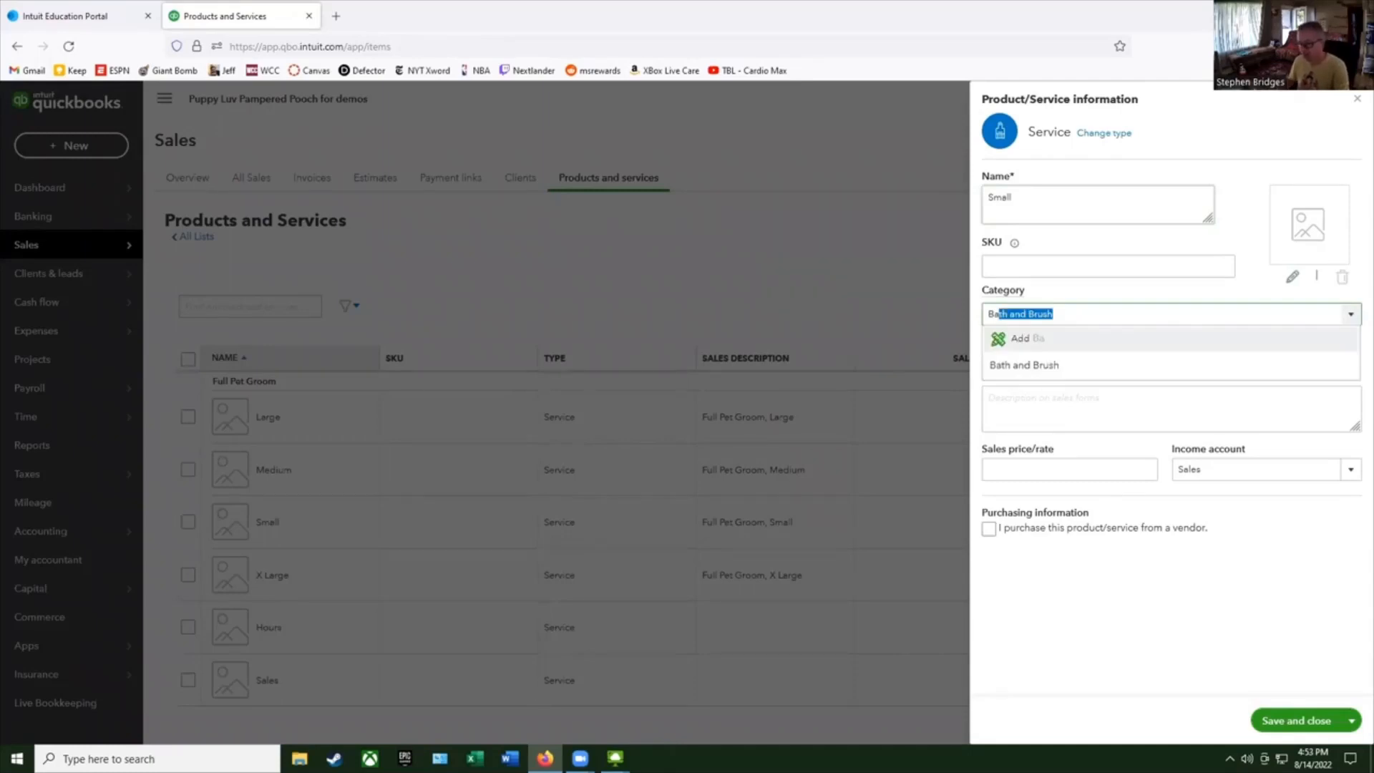
pyautogui.press('Tab')
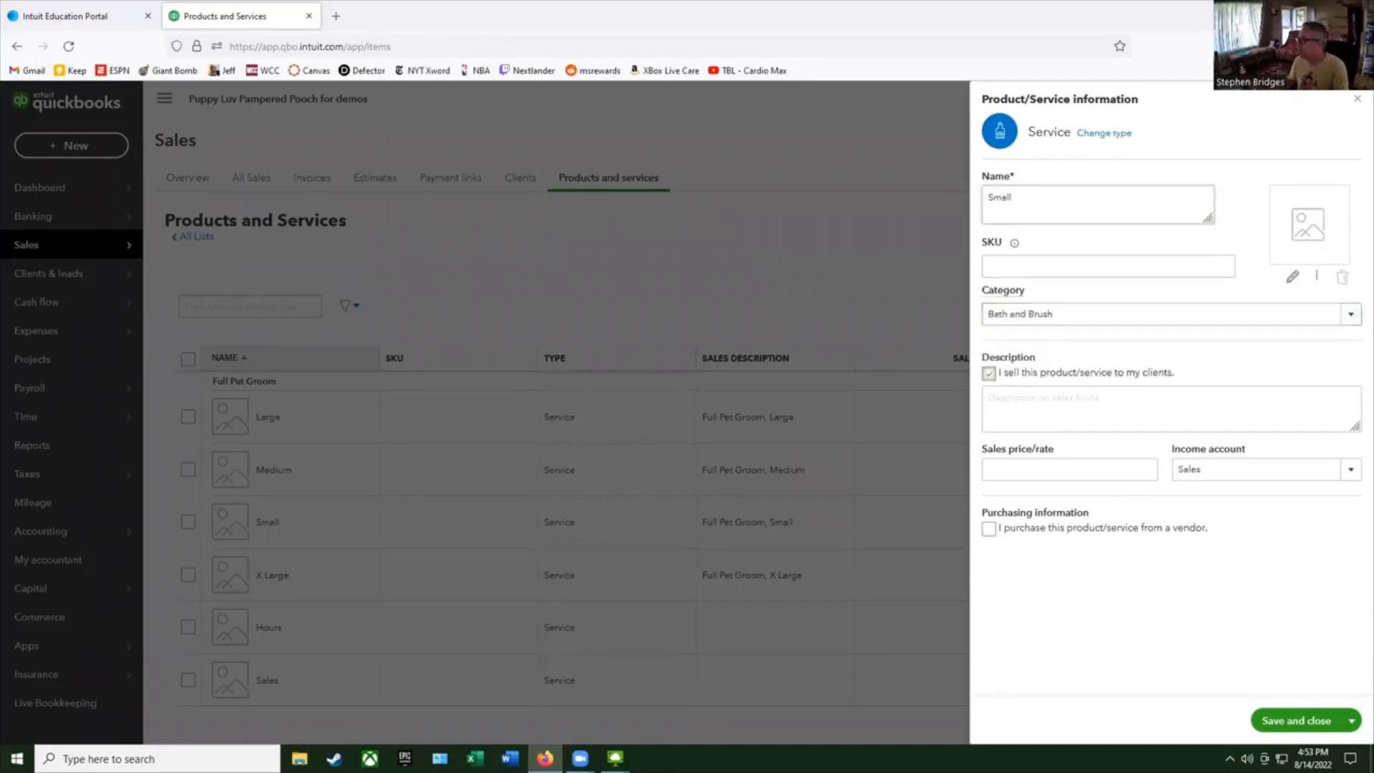
pyautogui.press('Tab')
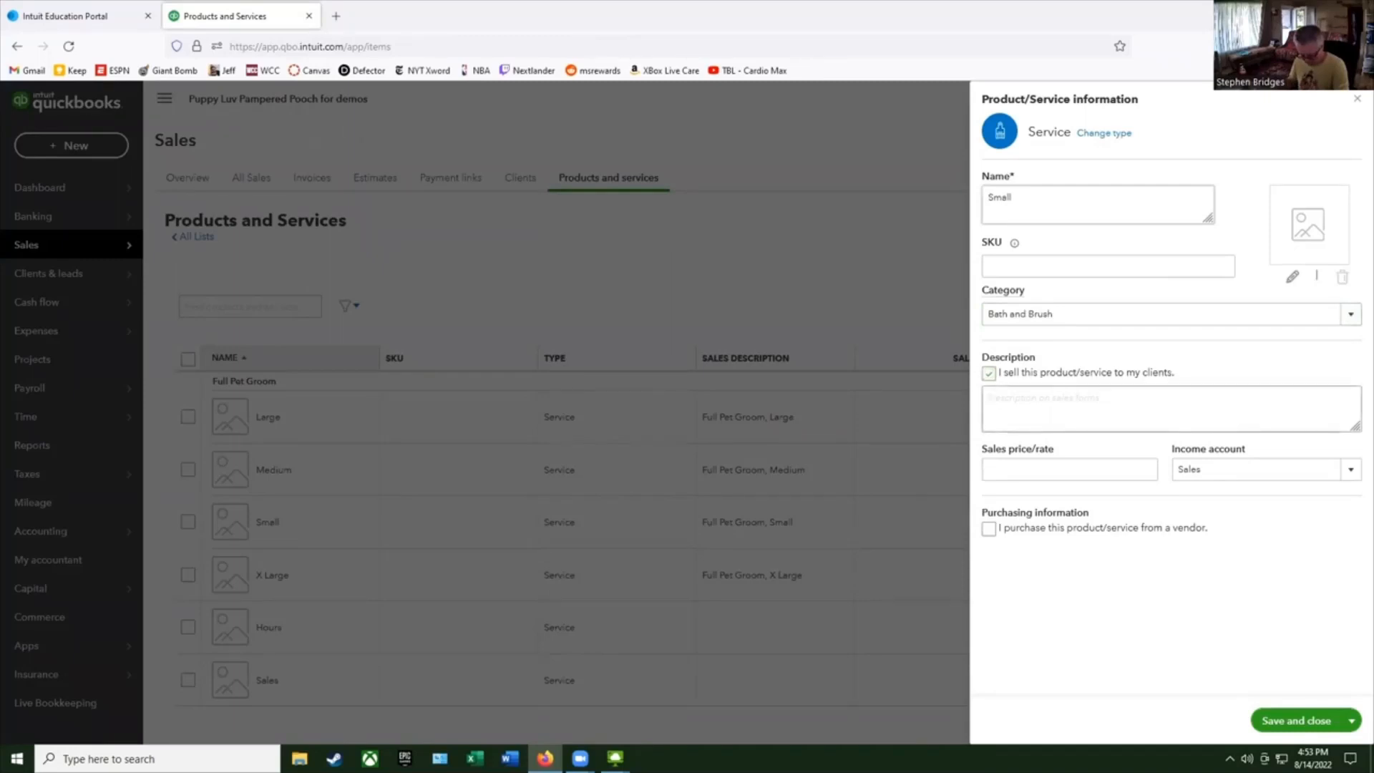
pyautogui.write('Bath and Bru')
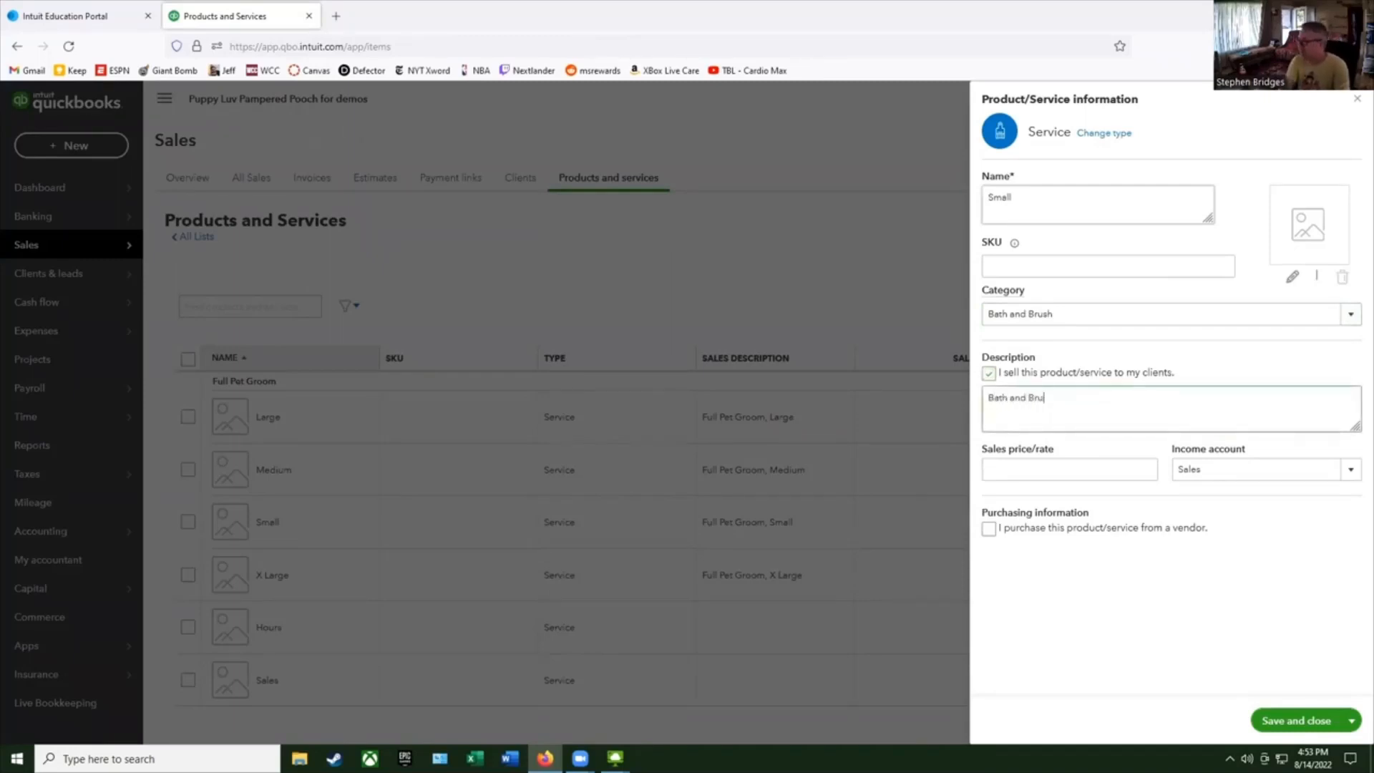
pyautogui.write('sh, Small')
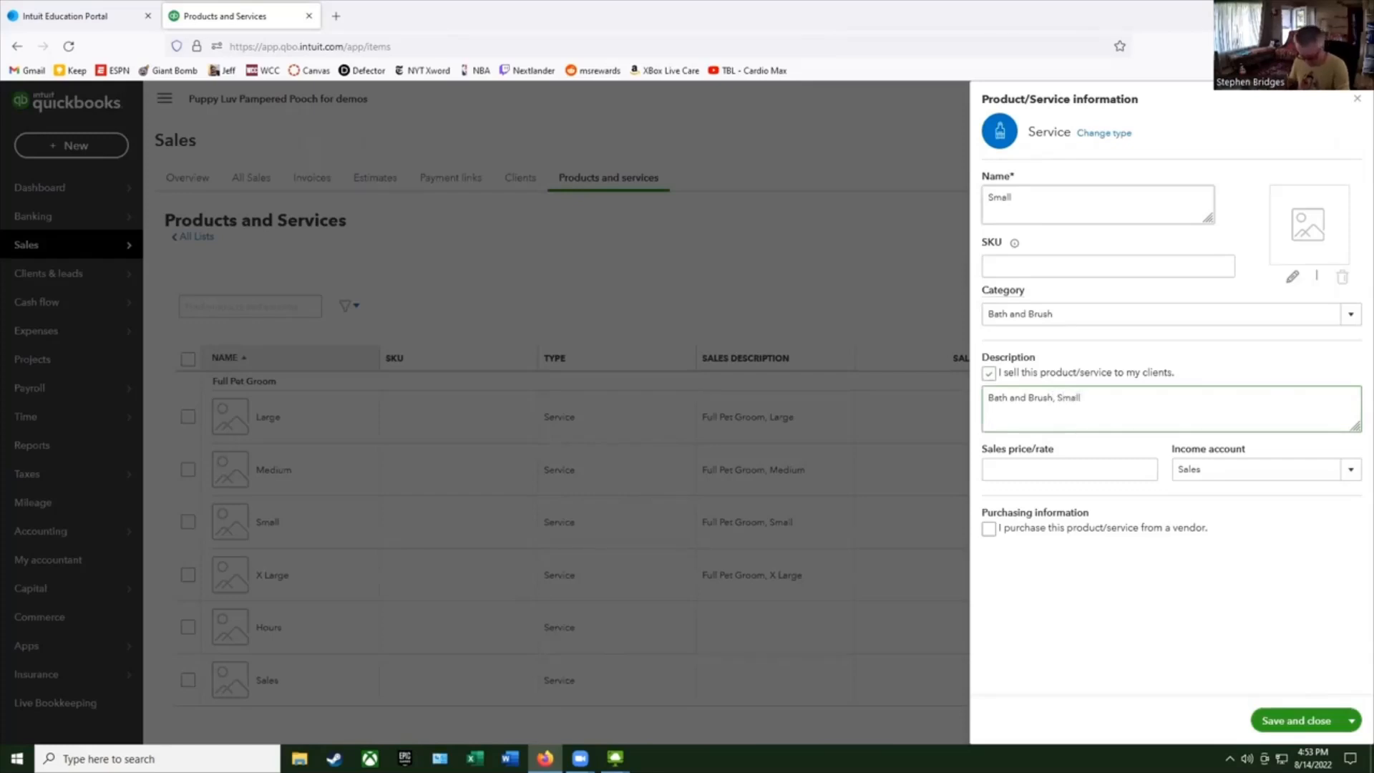
pyautogui.click(1128, 472)
pyautogui.write('20')
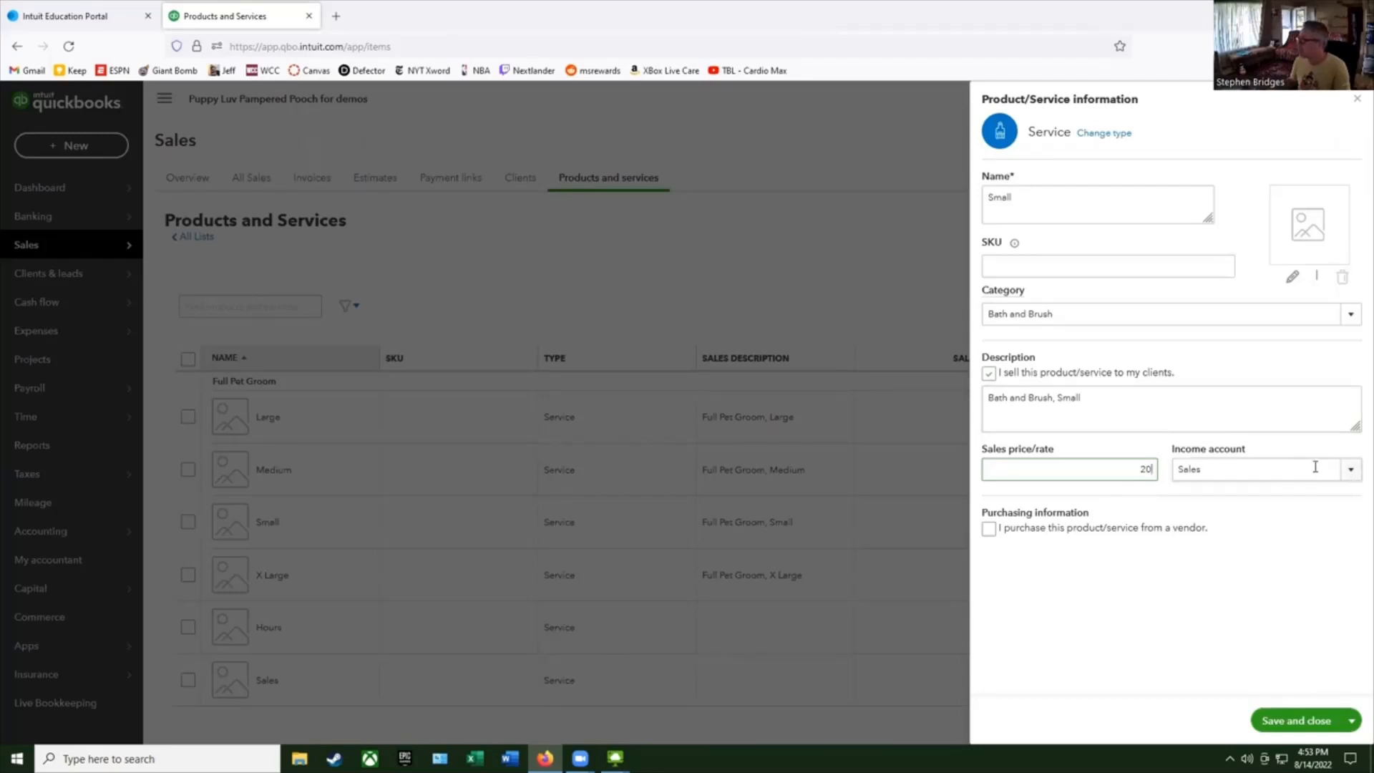
pyautogui.click(1266, 469)
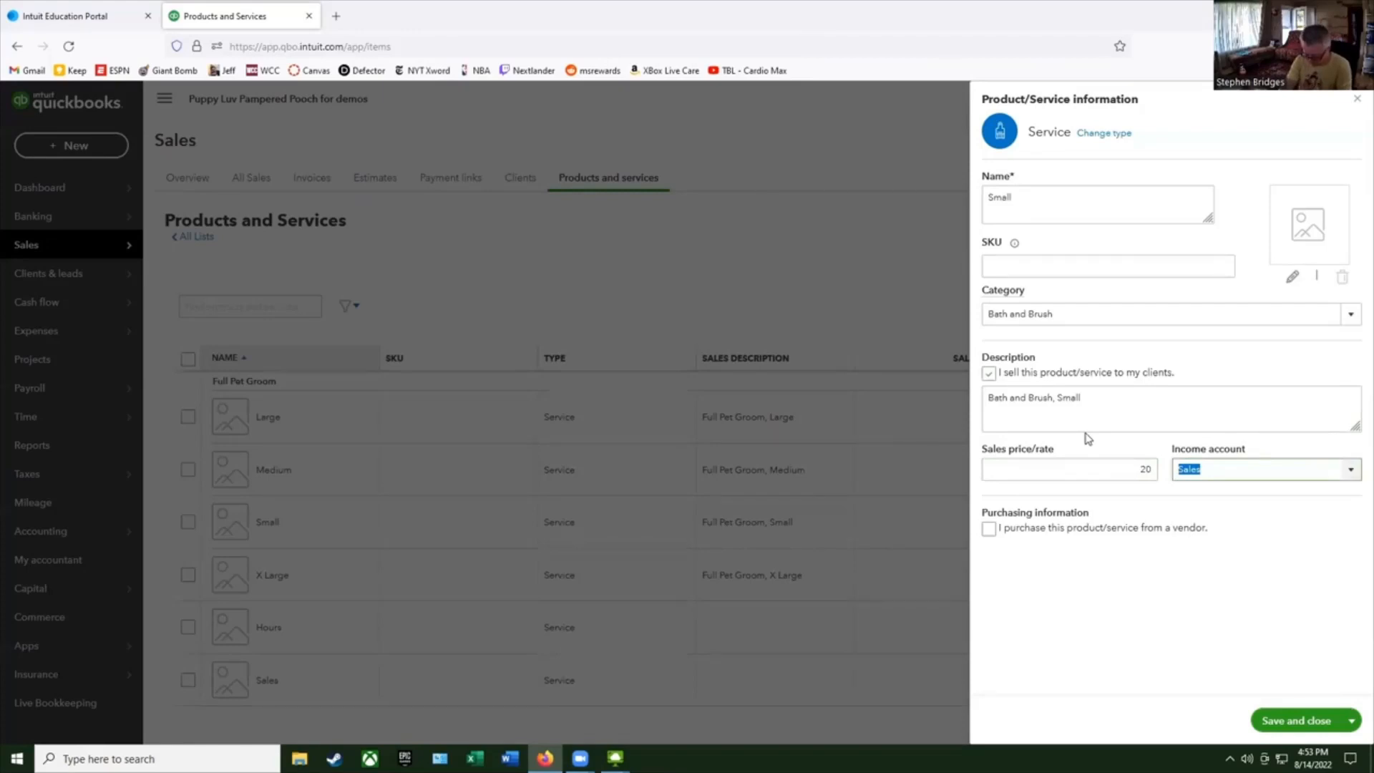
pyautogui.write('Pooch Servic')
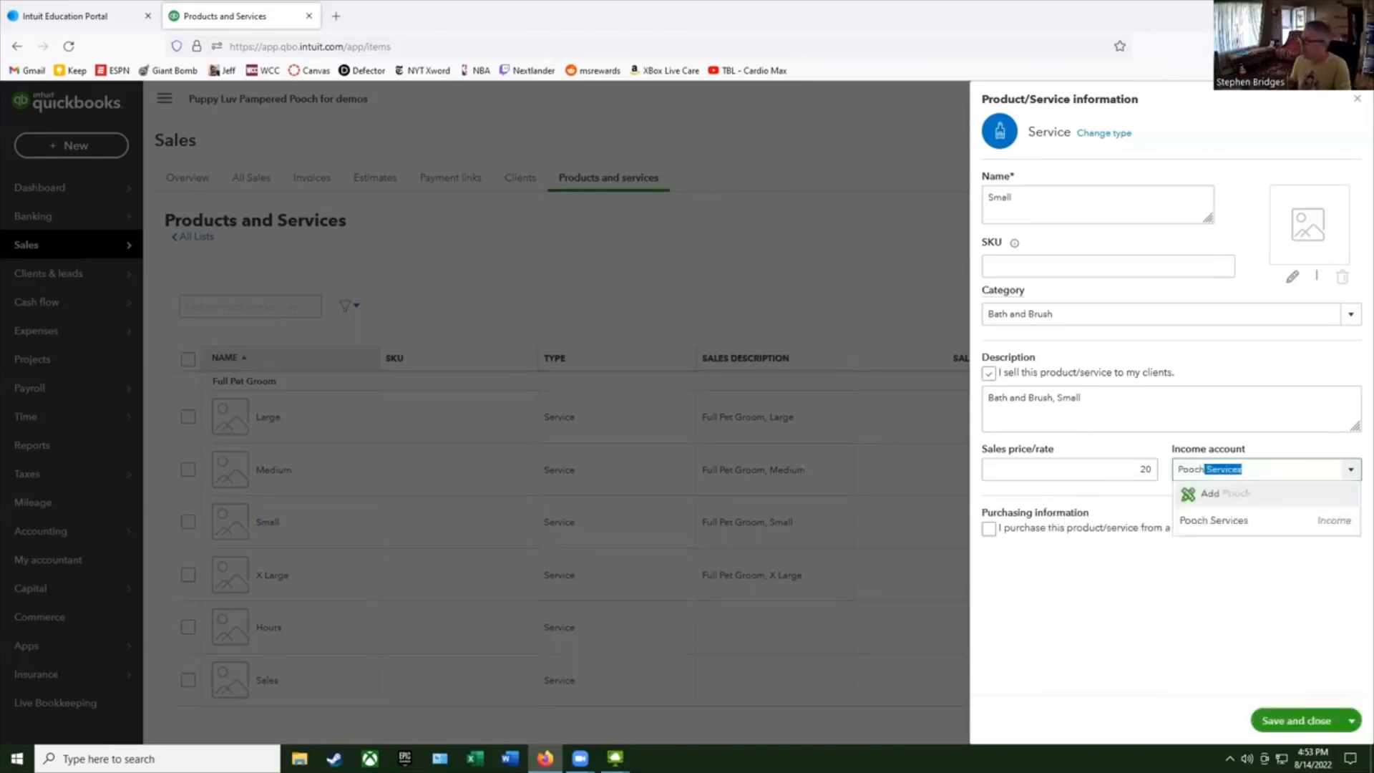
pyautogui.press('Tab')
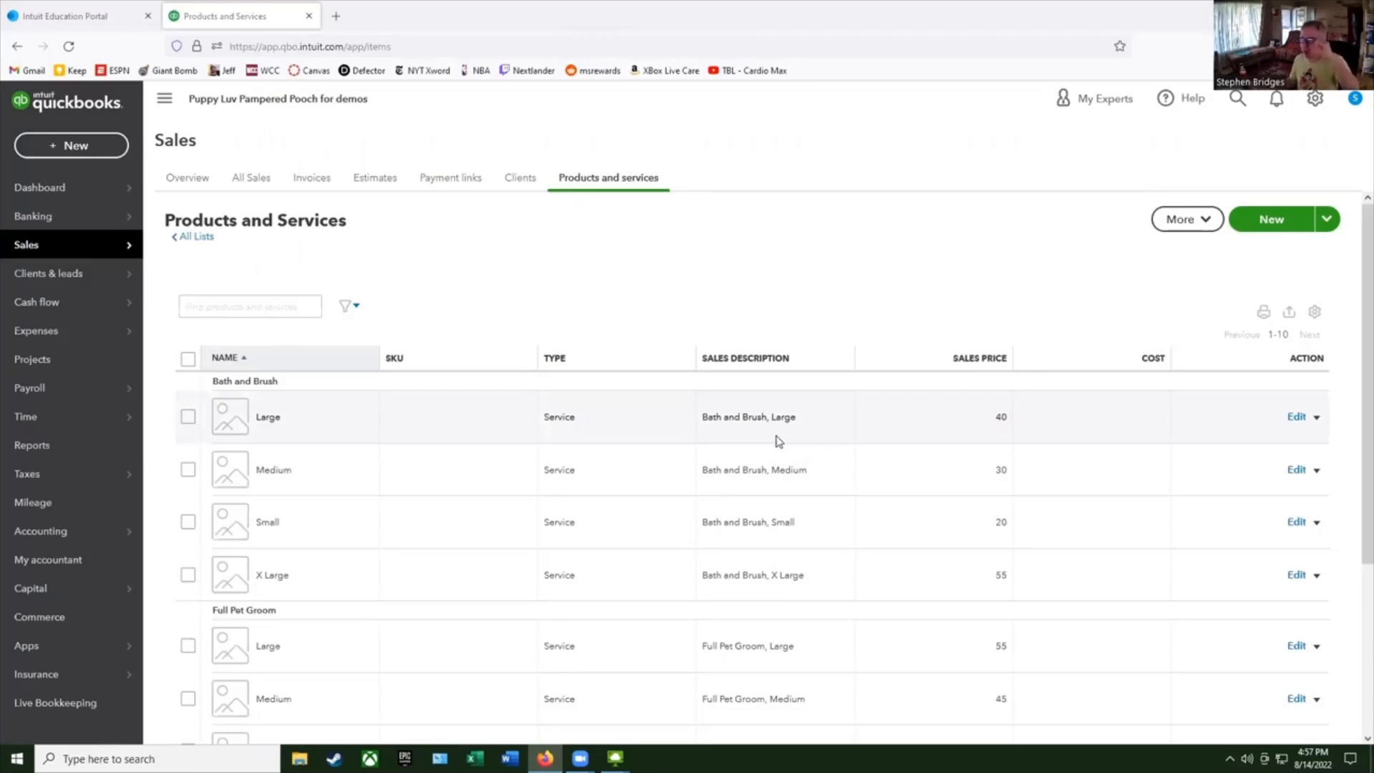
# Step: Scroll the Products and Services list to review the saved Bath and Brush and Full Pet Groom prices
pyautogui.scroll(-3, 874, 442)
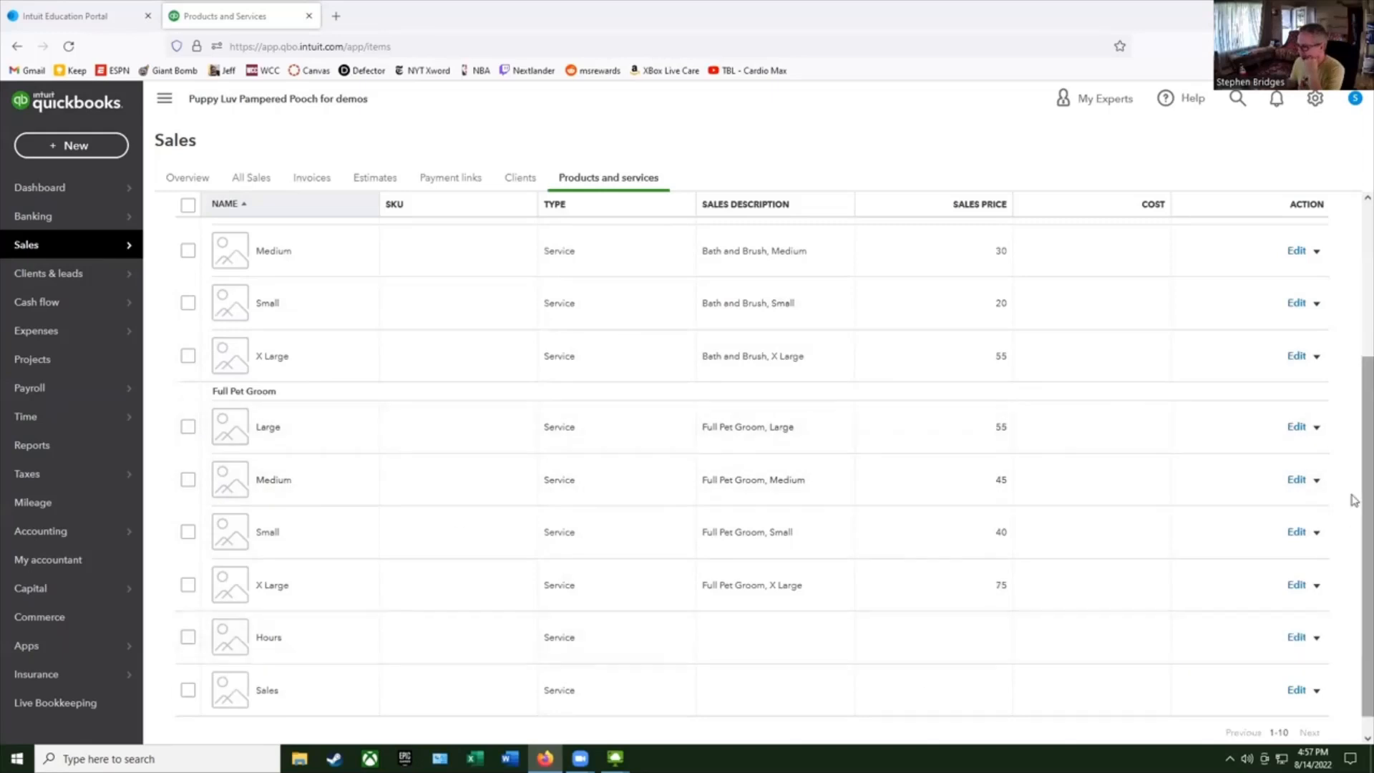
# Step: Change the Hours service's income account from Sales to Pooch Services and save it
pyautogui.click(1297, 638)
pyautogui.moveTo(1222, 474); pyautogui.dragTo(1098, 463)
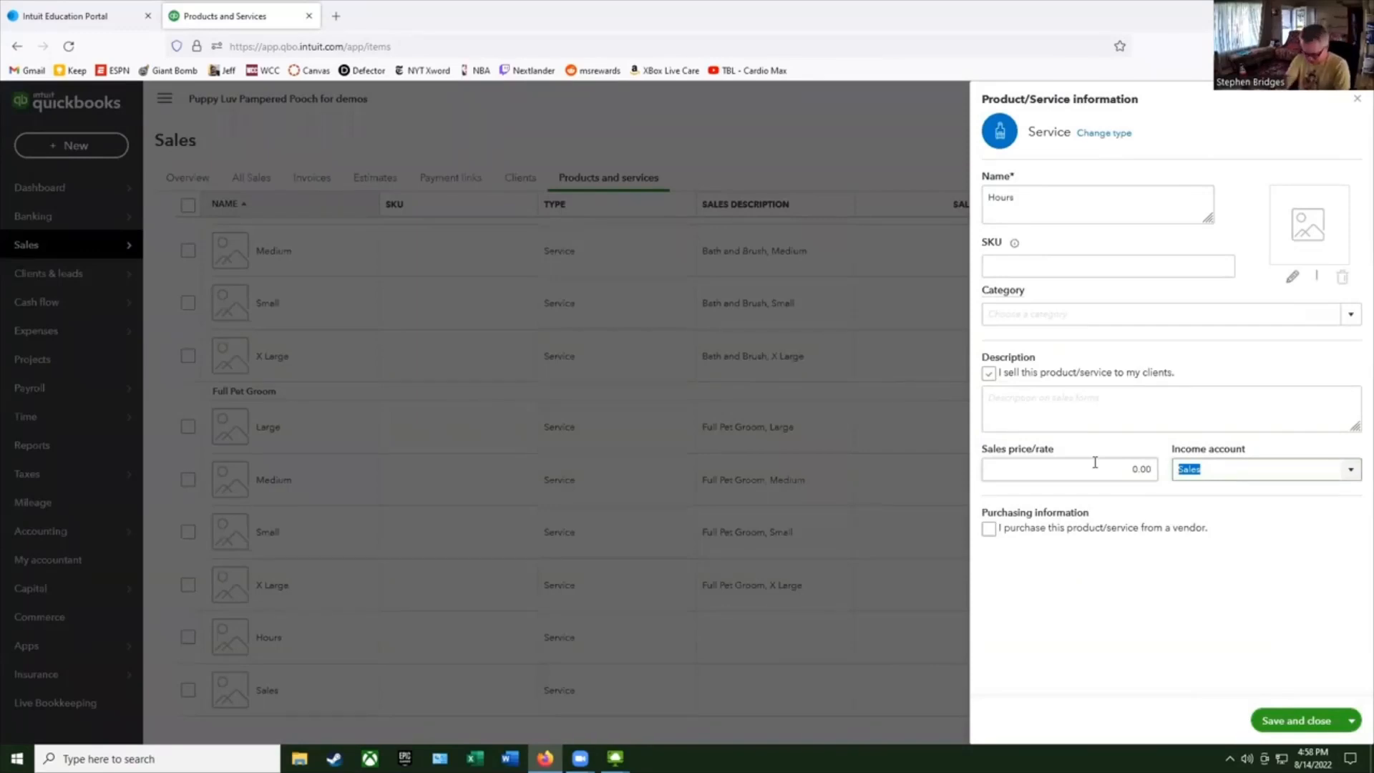
pyautogui.write('P')
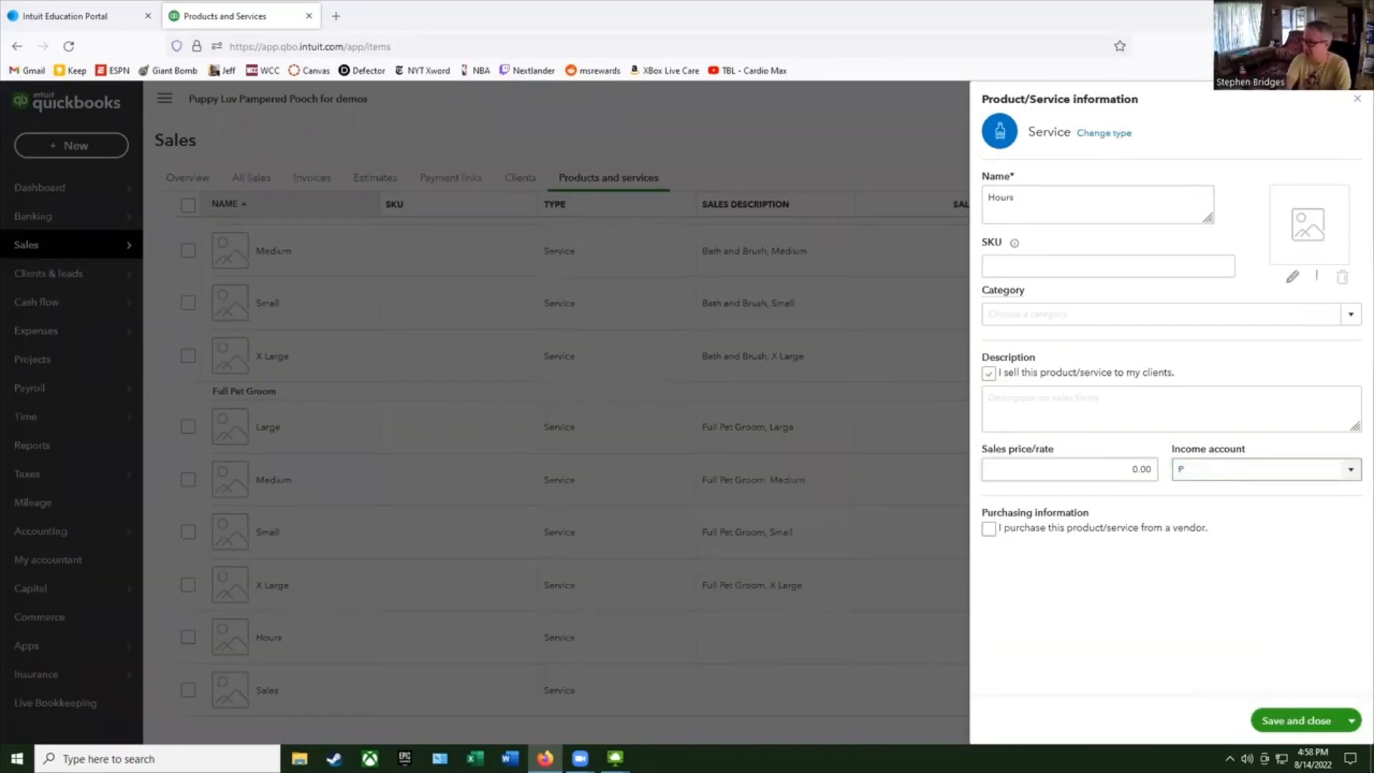
pyautogui.write('ooch Services')
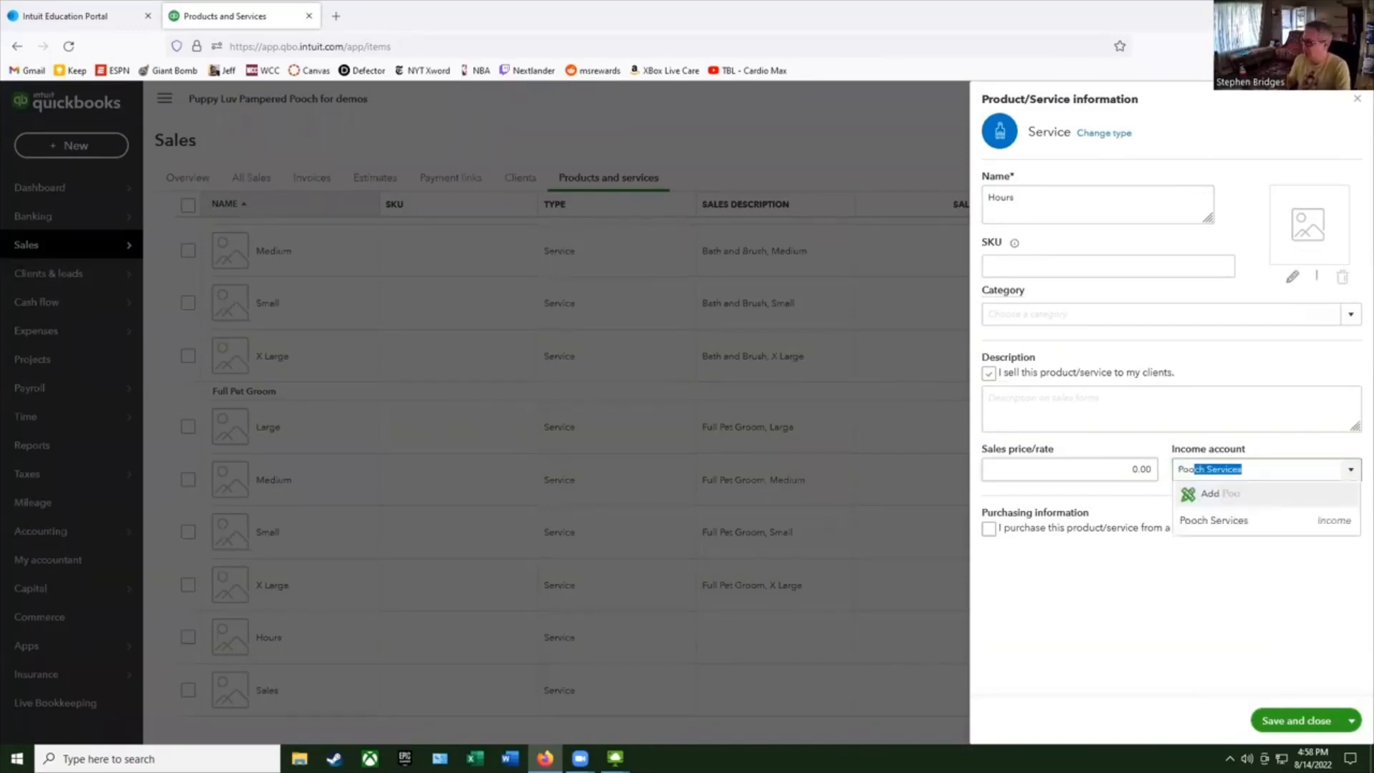
pyautogui.press('Return')
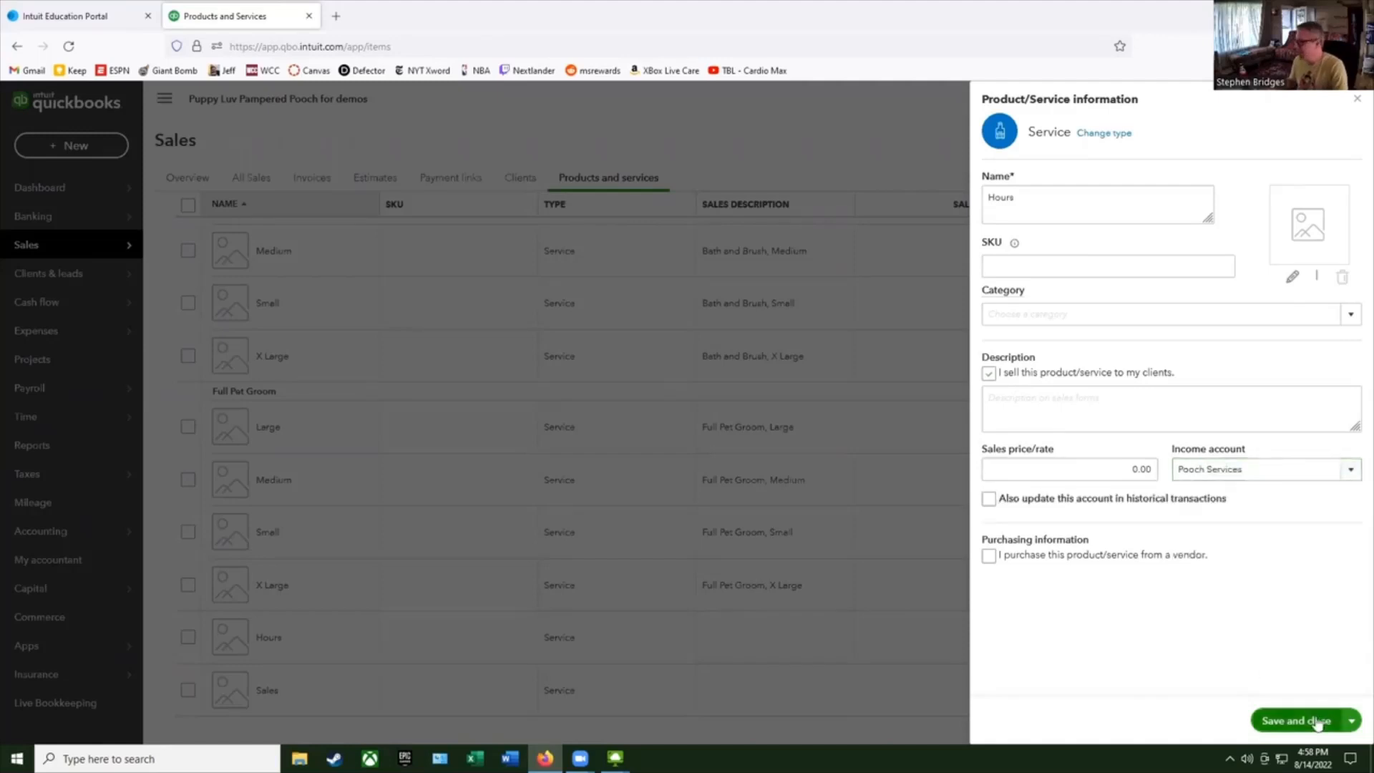
pyautogui.click(1353, 721)
pyautogui.click(1299, 721)
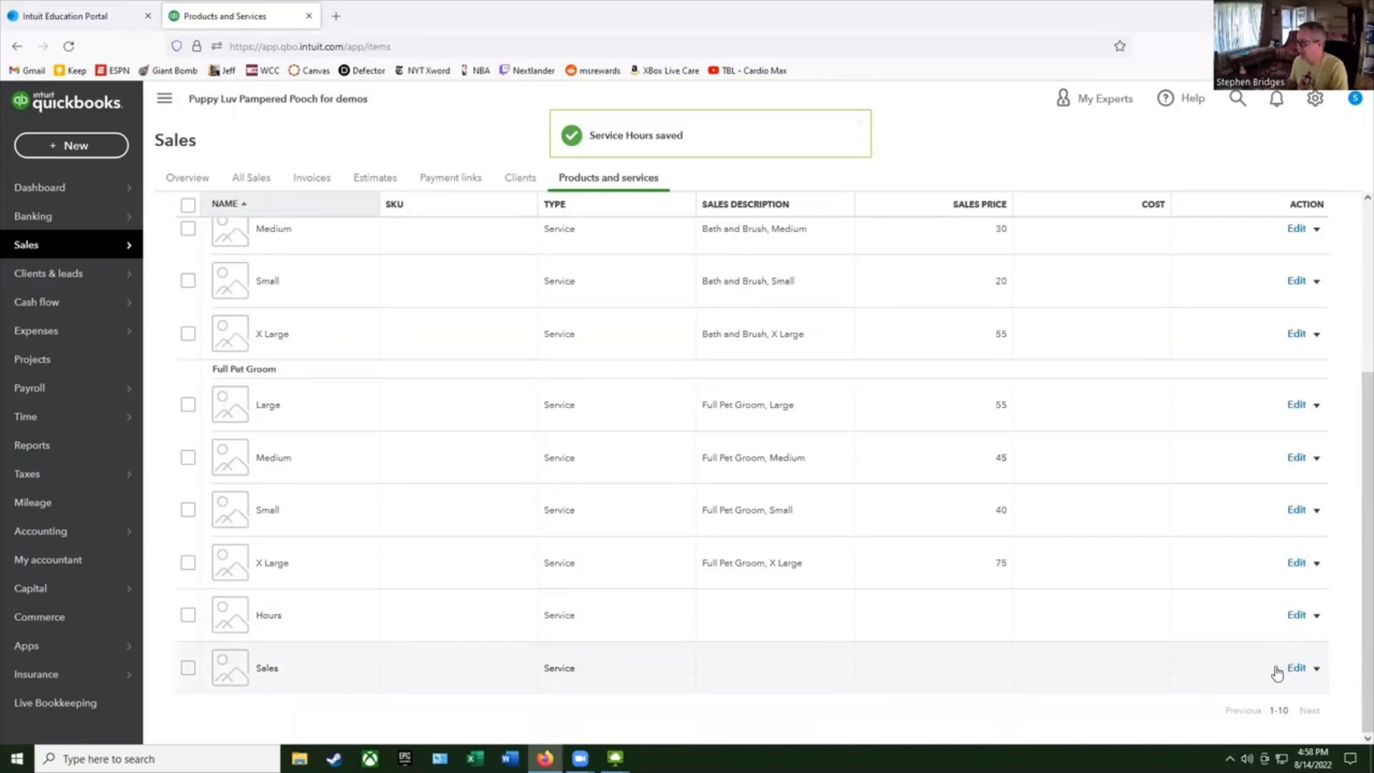
# Step: Set the Sales service's income account to Pooch Services, then go to Manage users
pyautogui.click(1297, 667)
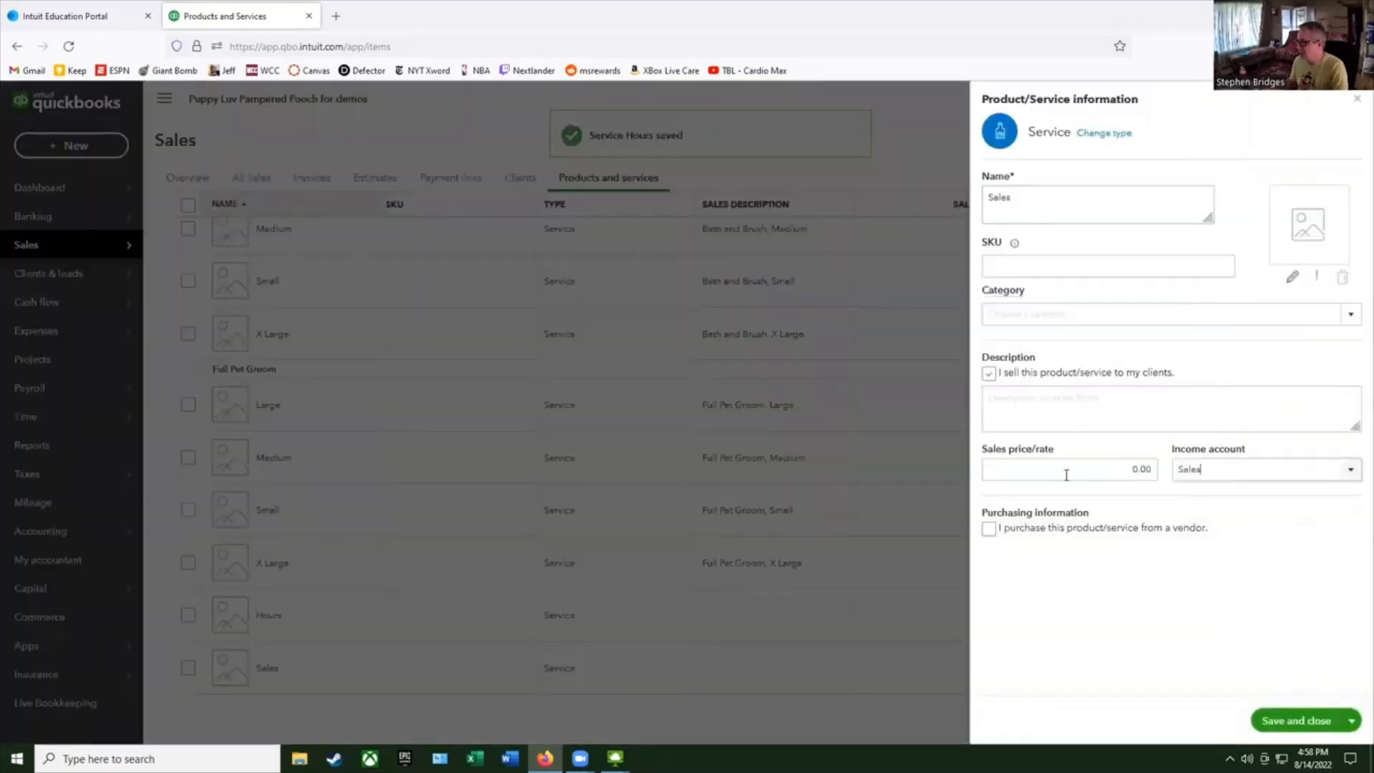
pyautogui.write('Pooch Servic')
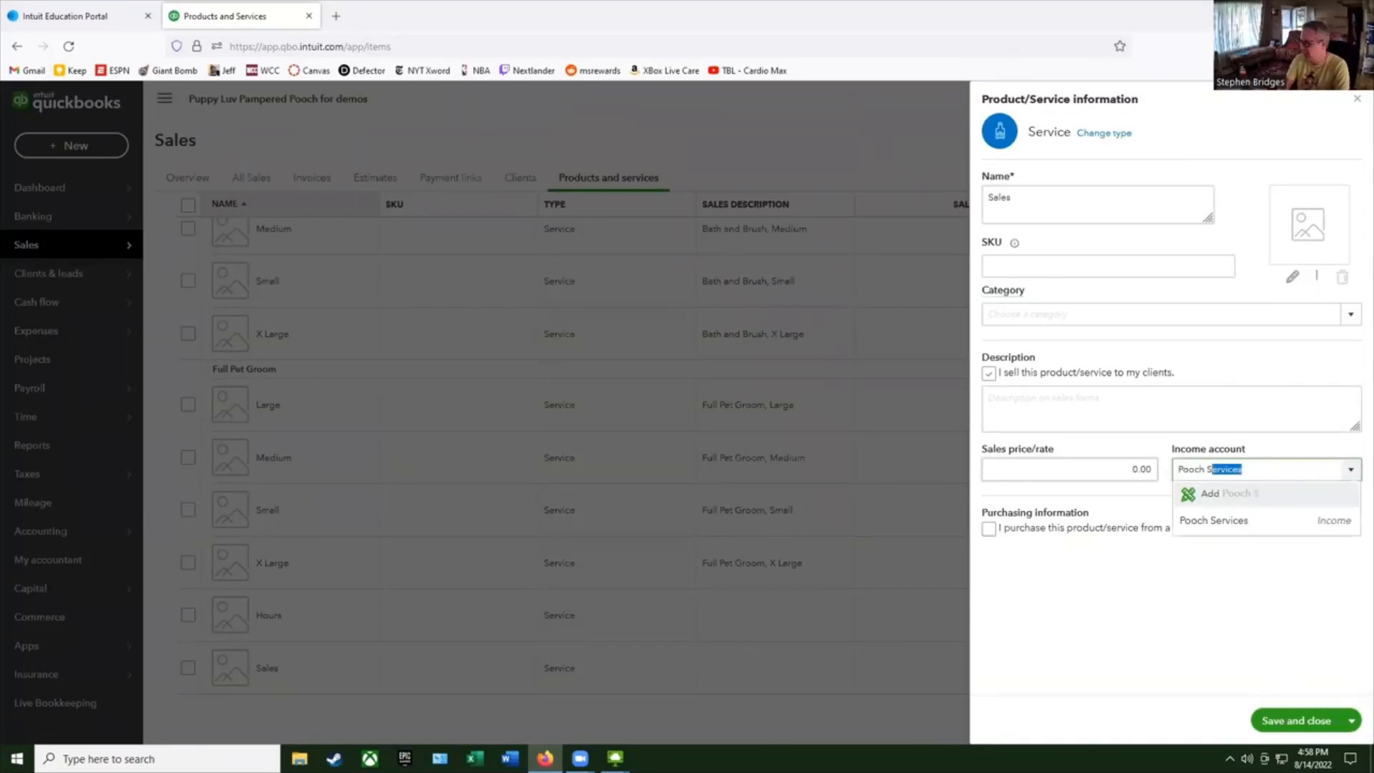
pyautogui.press('Tab')
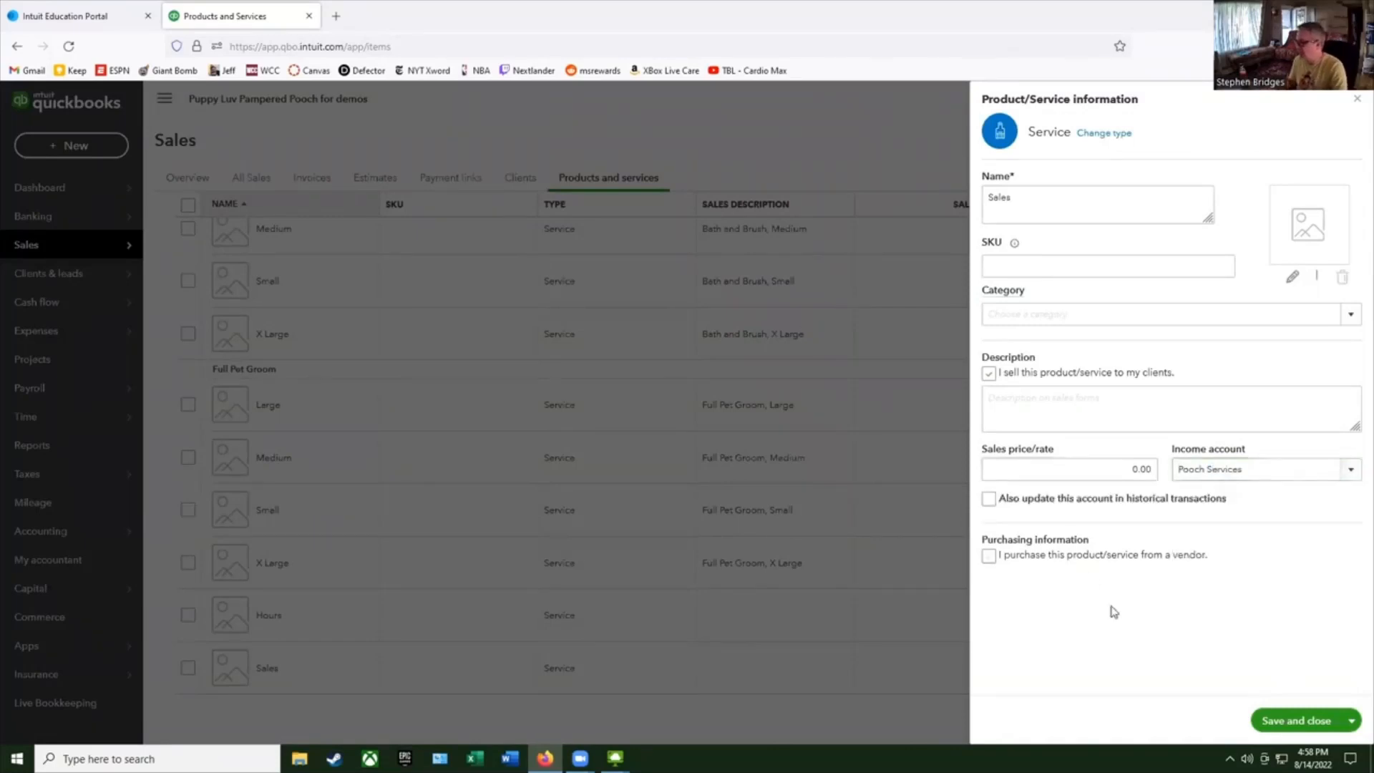
pyautogui.click(1315, 723)
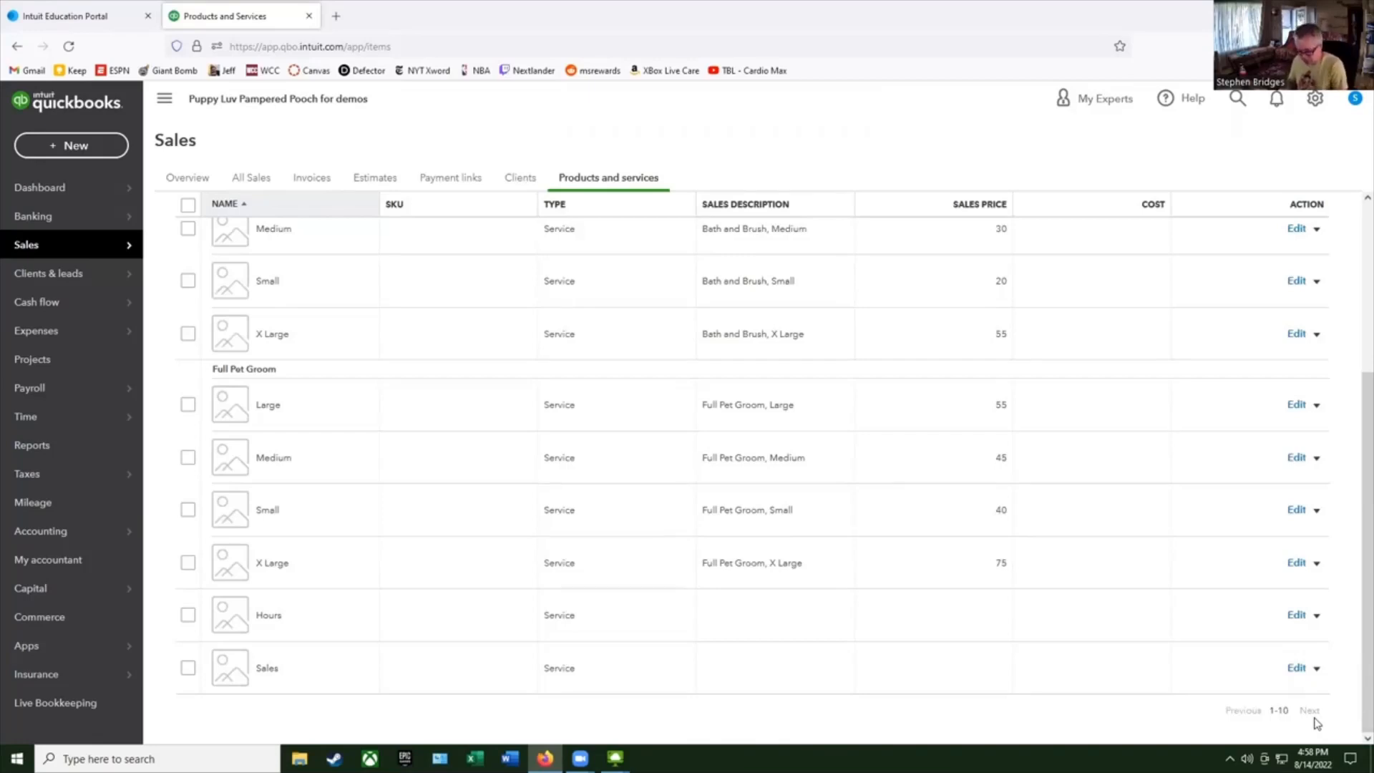
pyautogui.click(1314, 99)
pyautogui.click(698, 206)
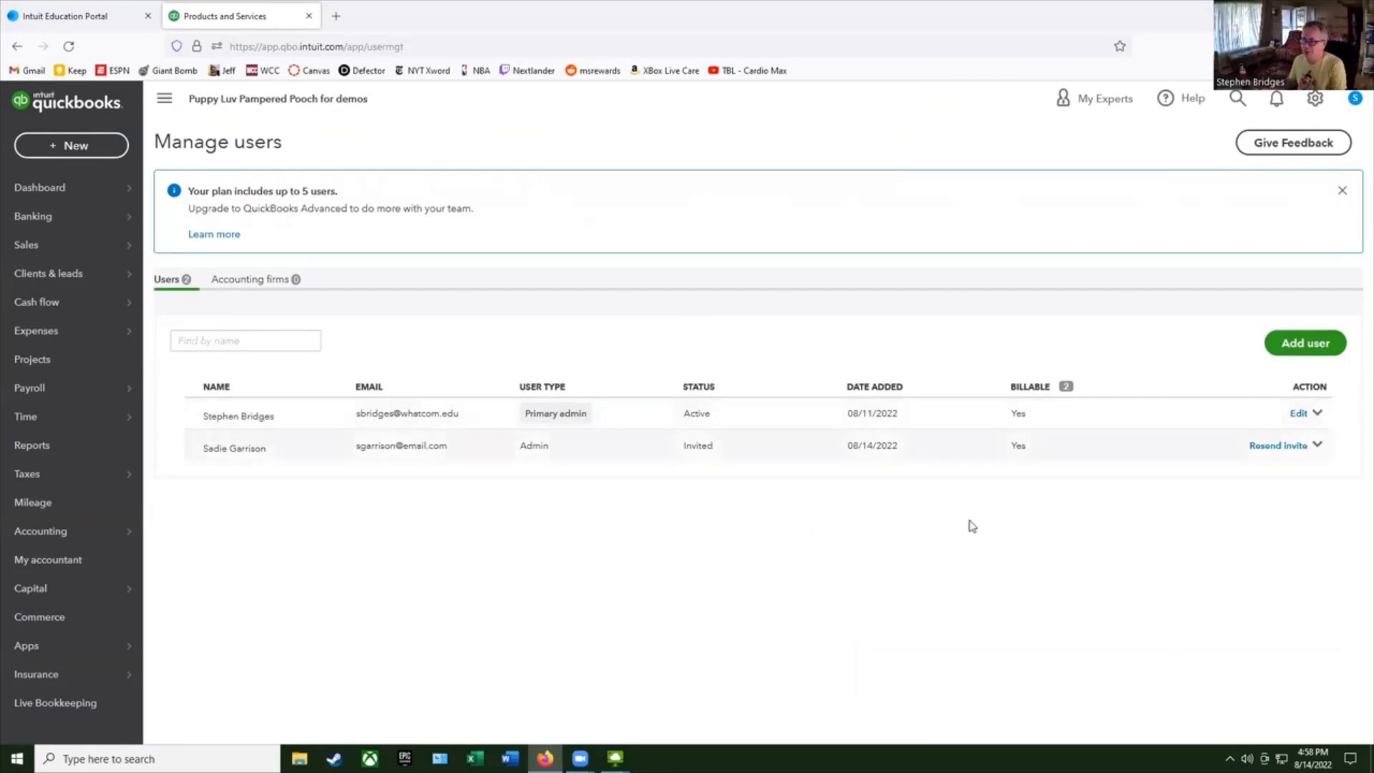
# Step: Begin adding a new user from the Manage users page
pyautogui.click(1302, 347)
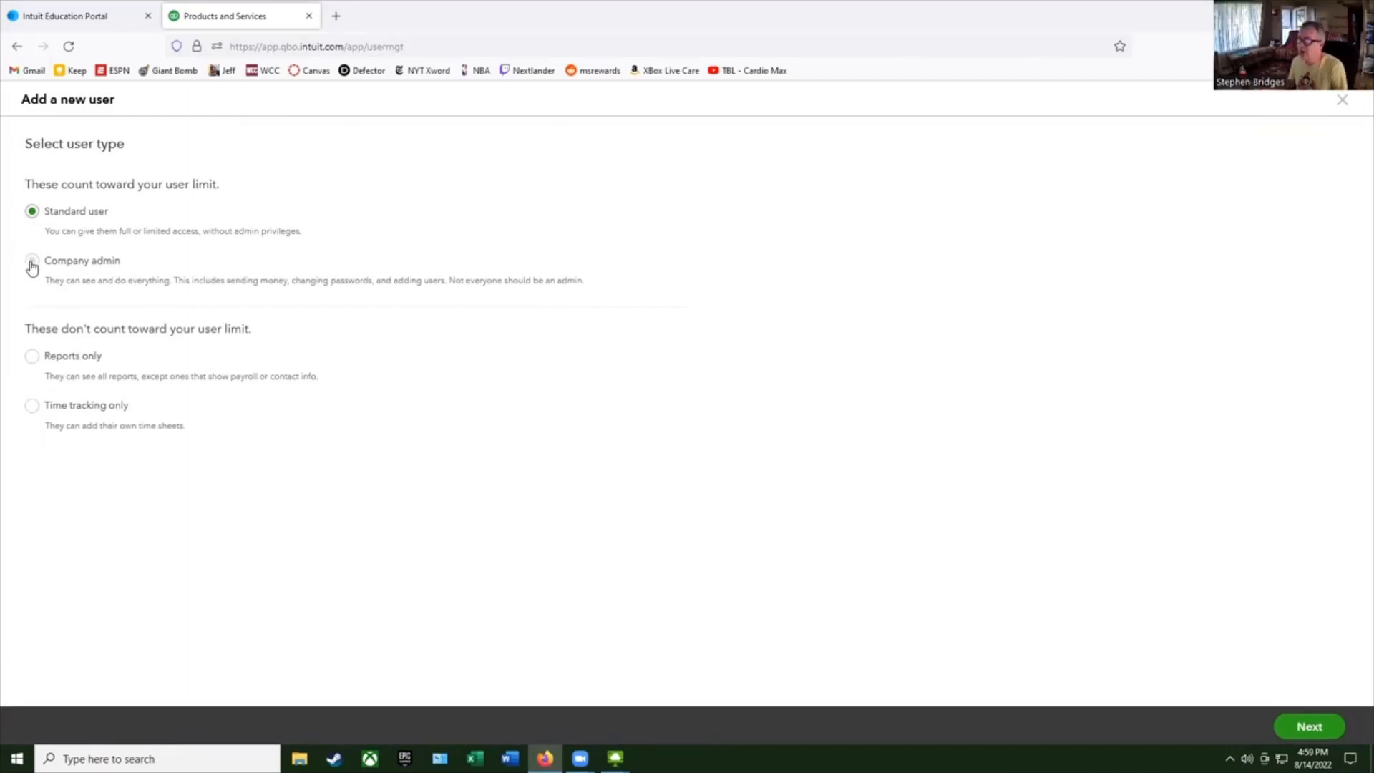
# Step: Give the new user the Admin role and enter their first and last name
pyautogui.click(31, 263)
pyautogui.click(1311, 732)
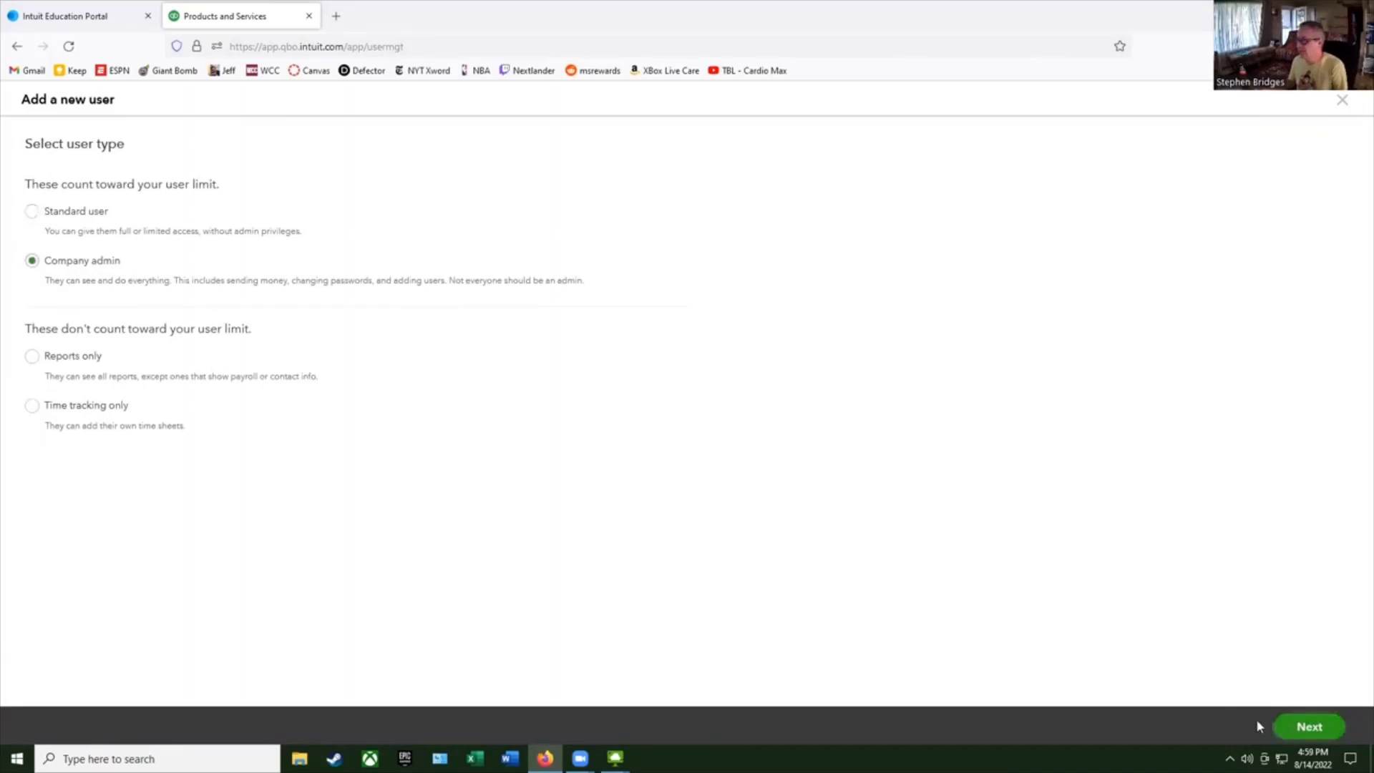
pyautogui.click(113, 219)
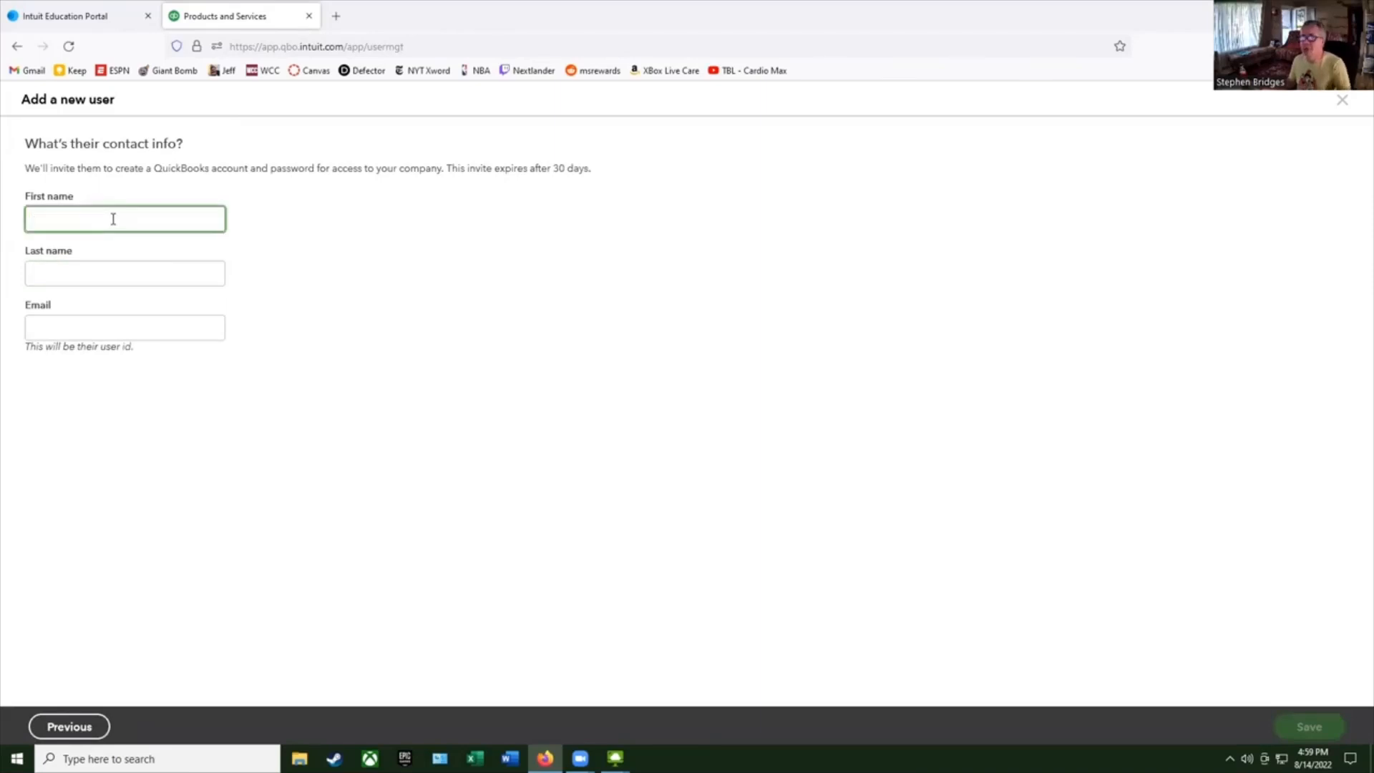
pyautogui.click(118, 265)
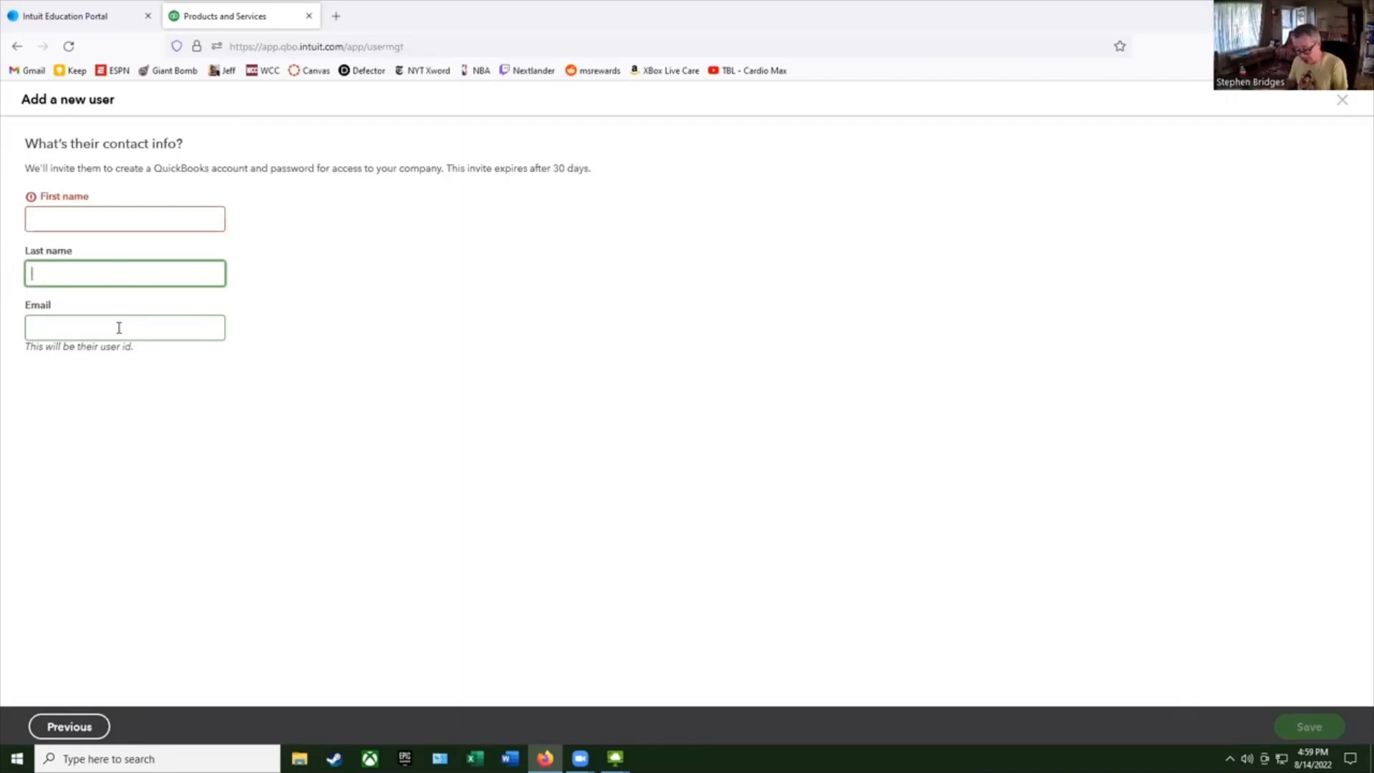
pyautogui.click(89, 219)
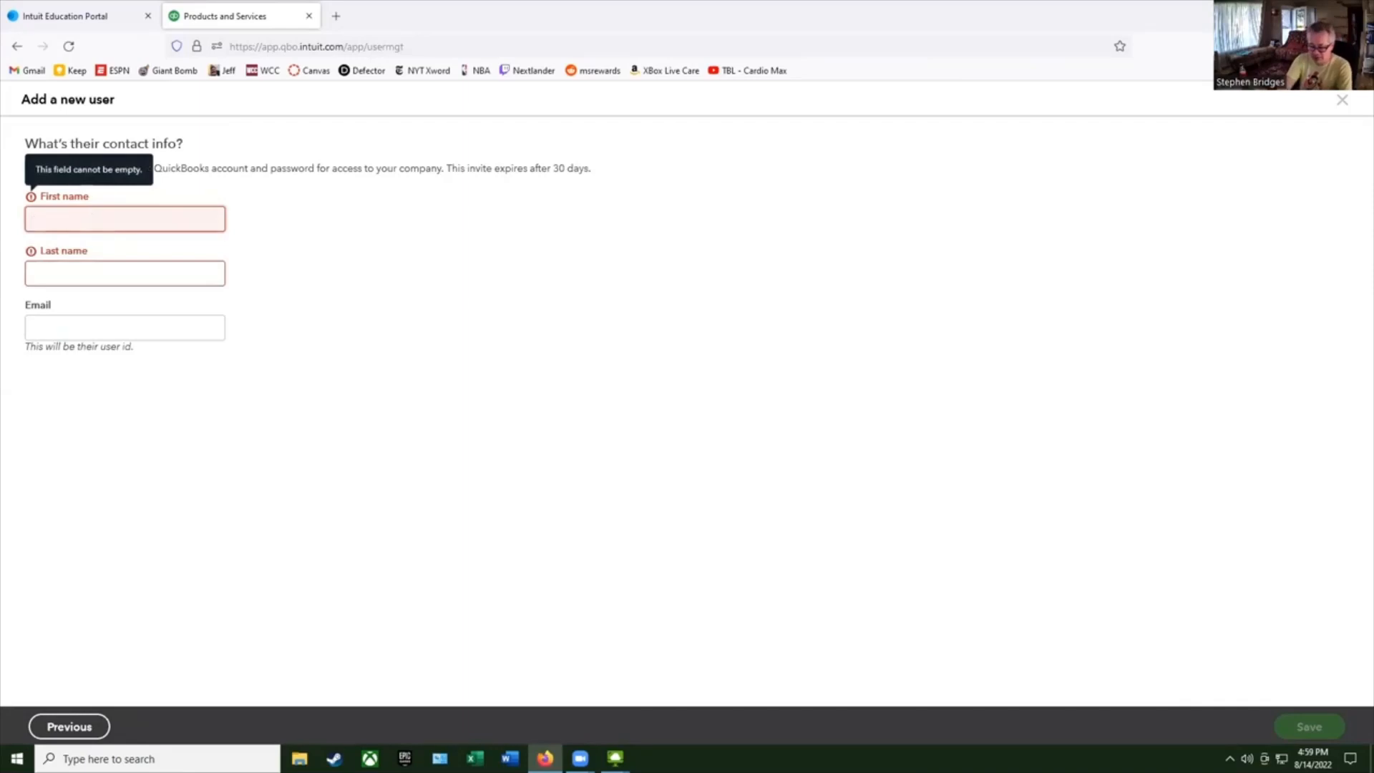
pyautogui.write('Jane')
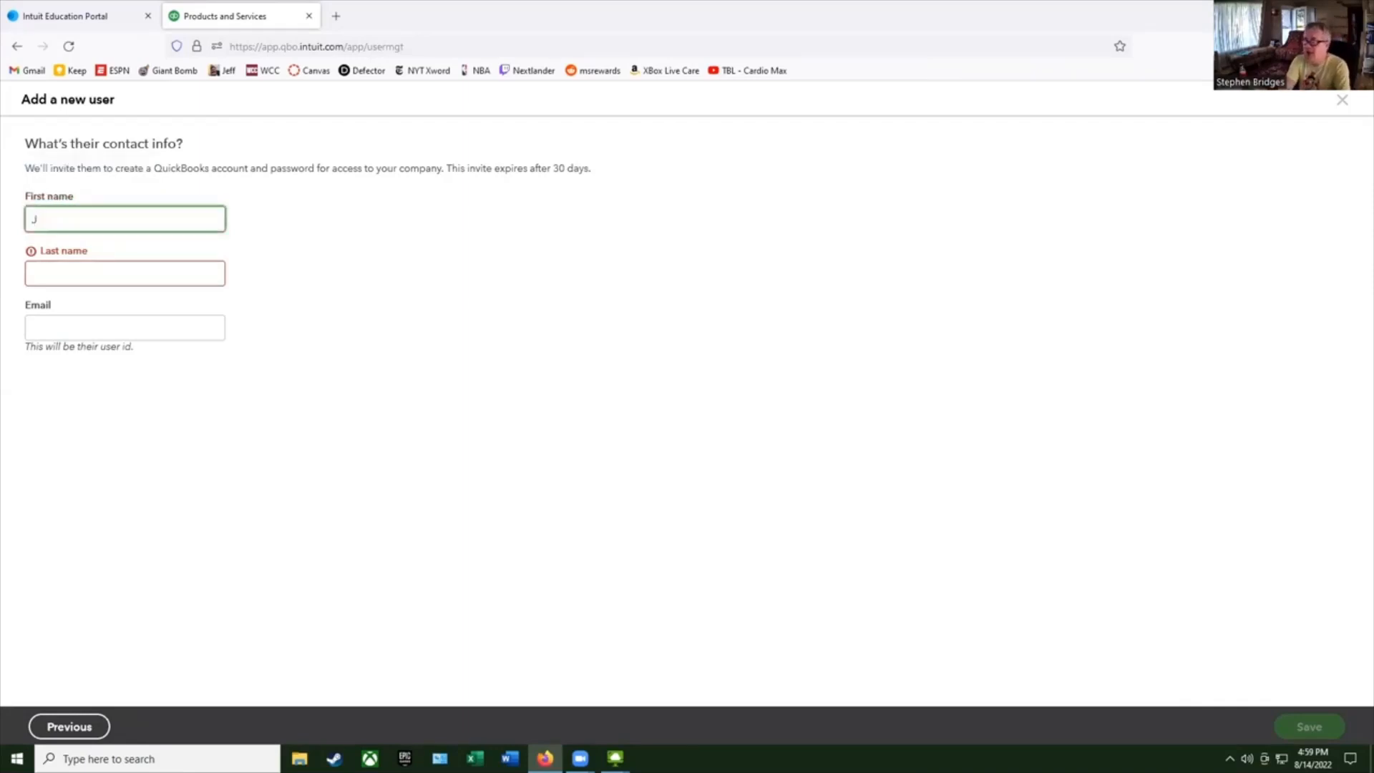
pyautogui.press('Tab')
pyautogui.write('Ac')
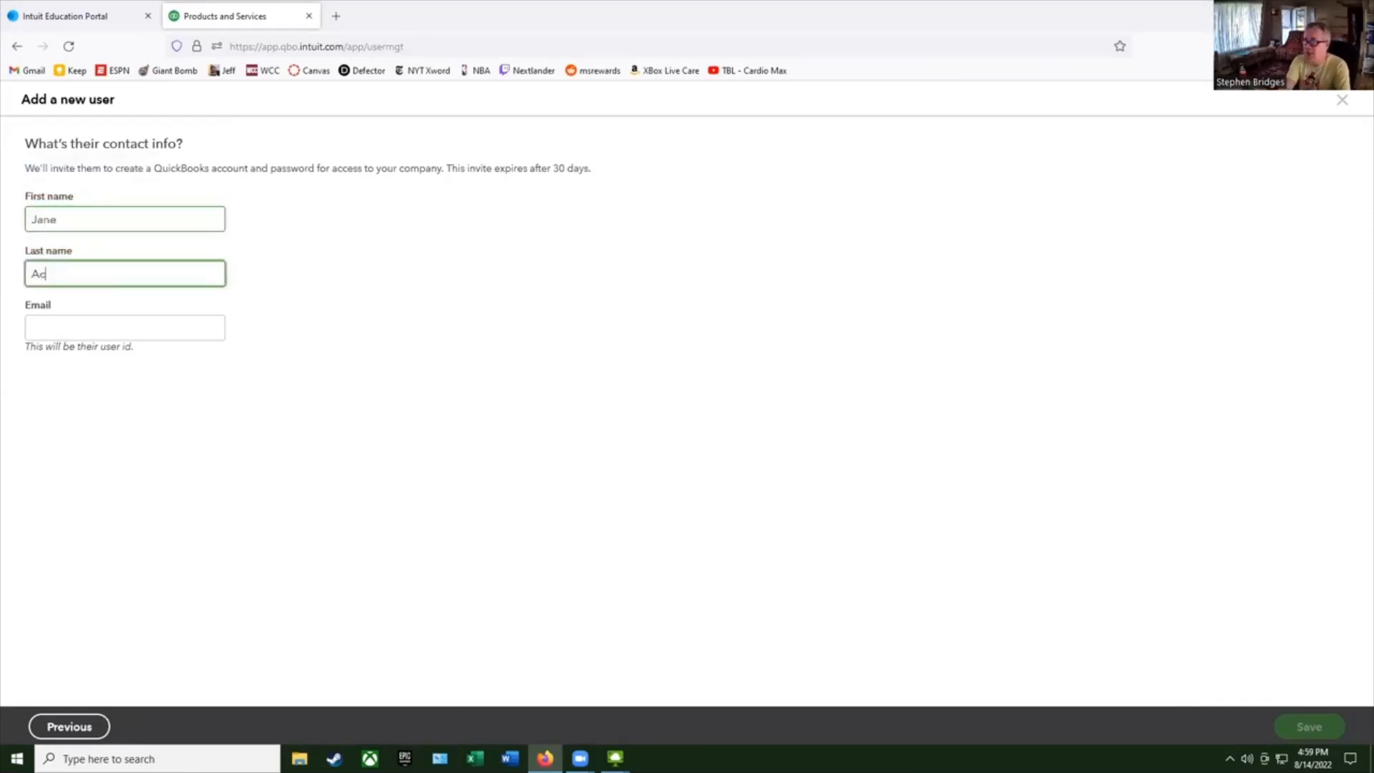
pyautogui.write('countanting')
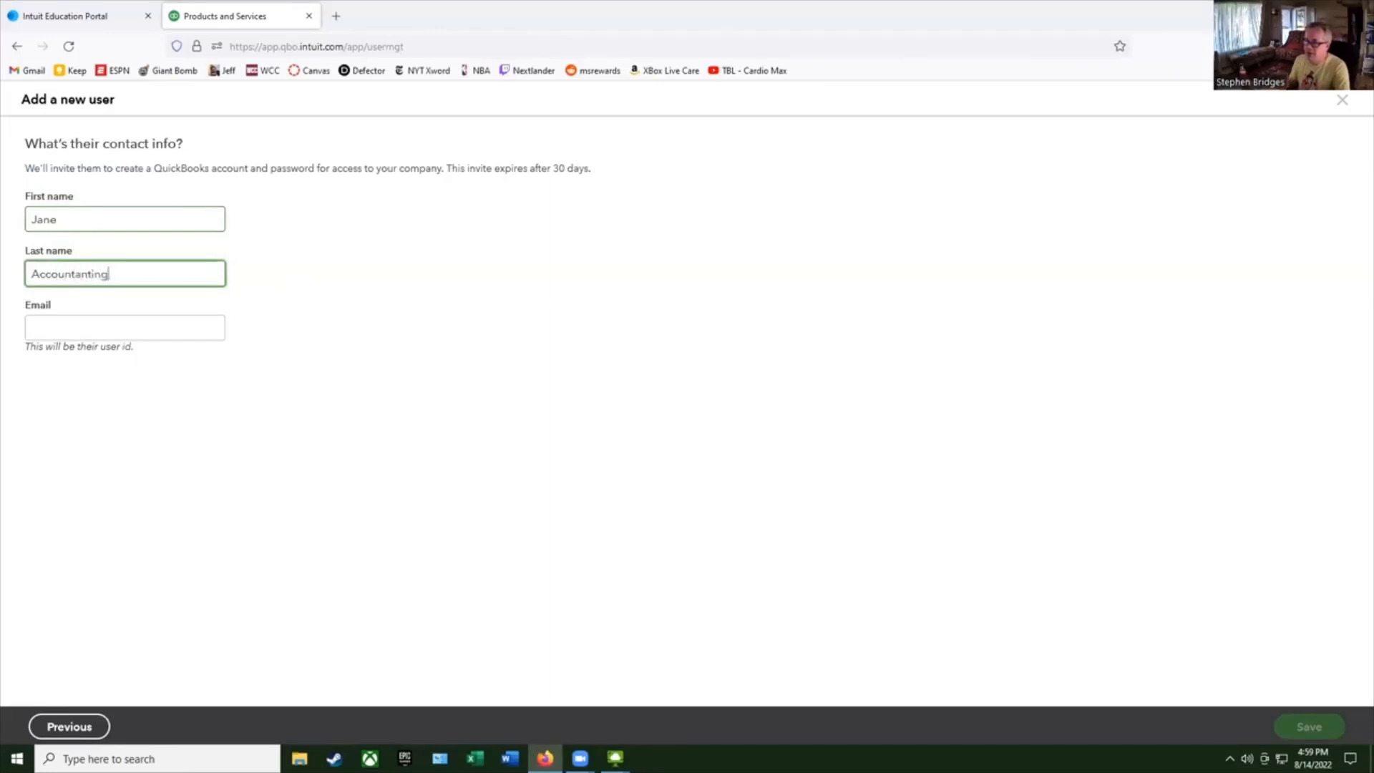
# Step: Enter the new user's e-mail address and save to send the invite
pyautogui.click(96, 324)
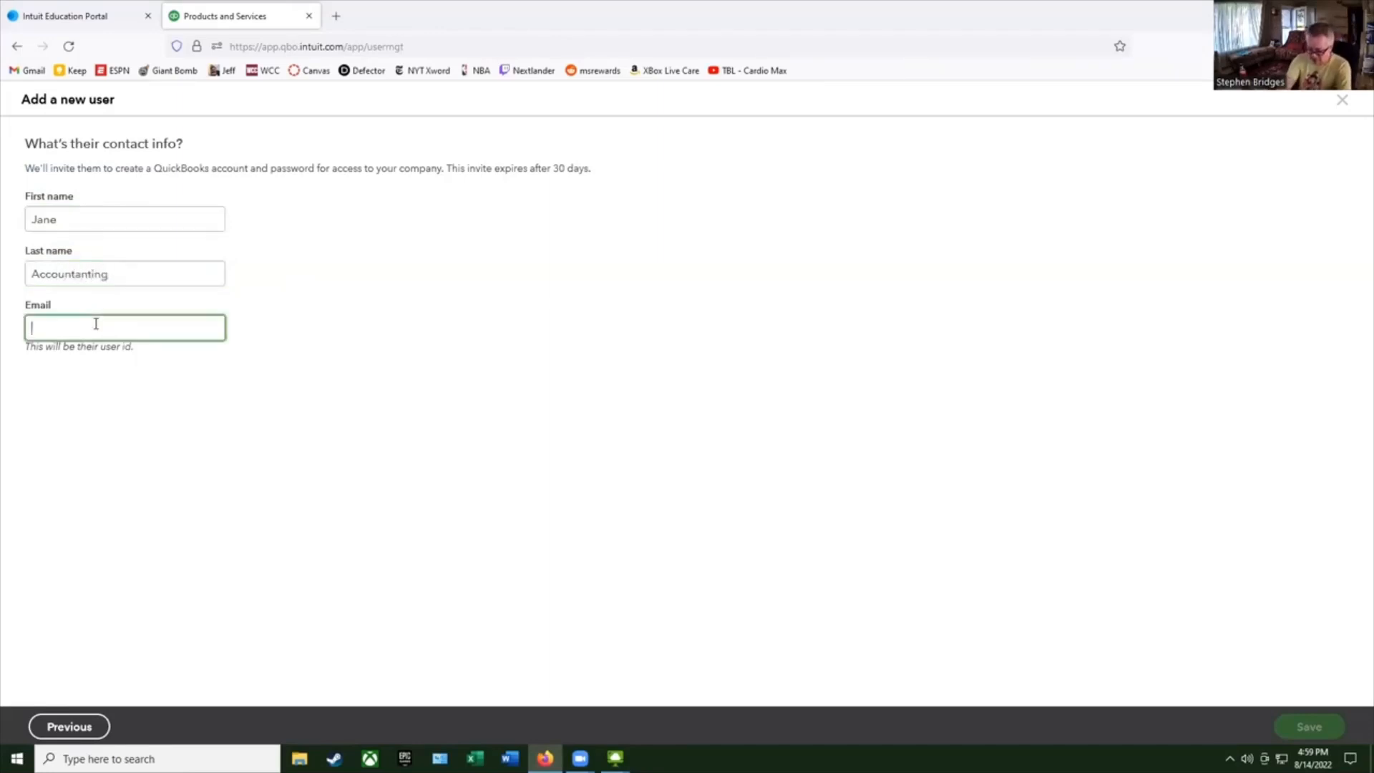
pyautogui.write('blah@email.com')
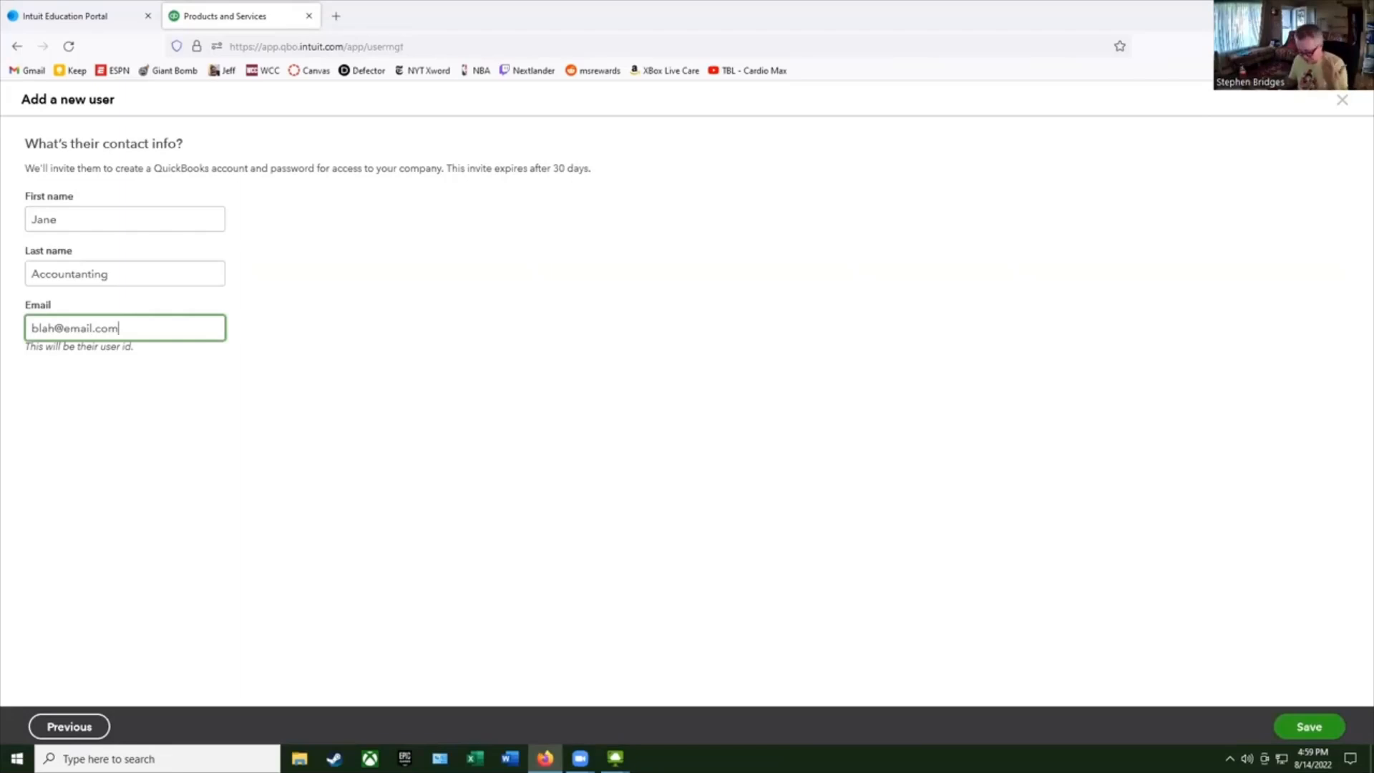
pyautogui.click(1310, 727)
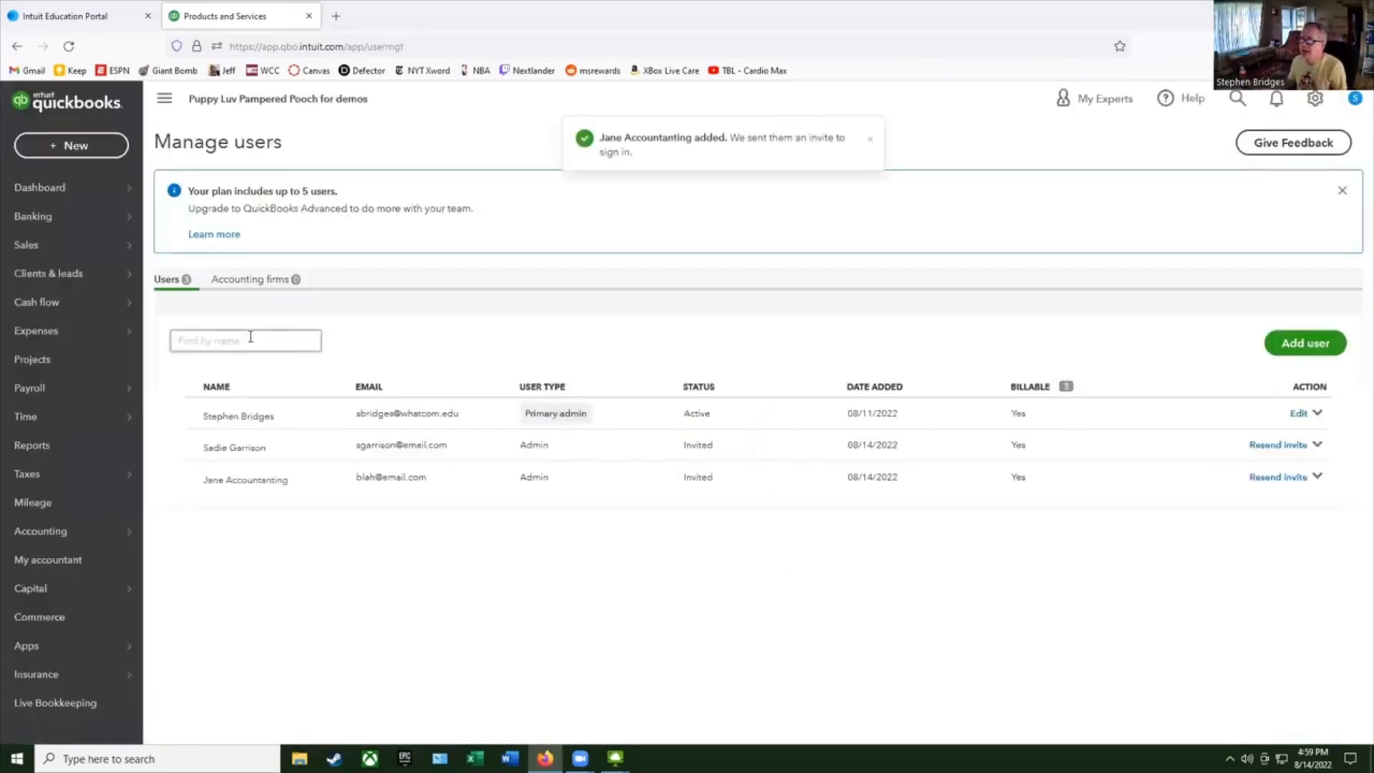
# Step: Go back to the company Dashboard from the left navigation bar
pyautogui.click(49, 197)
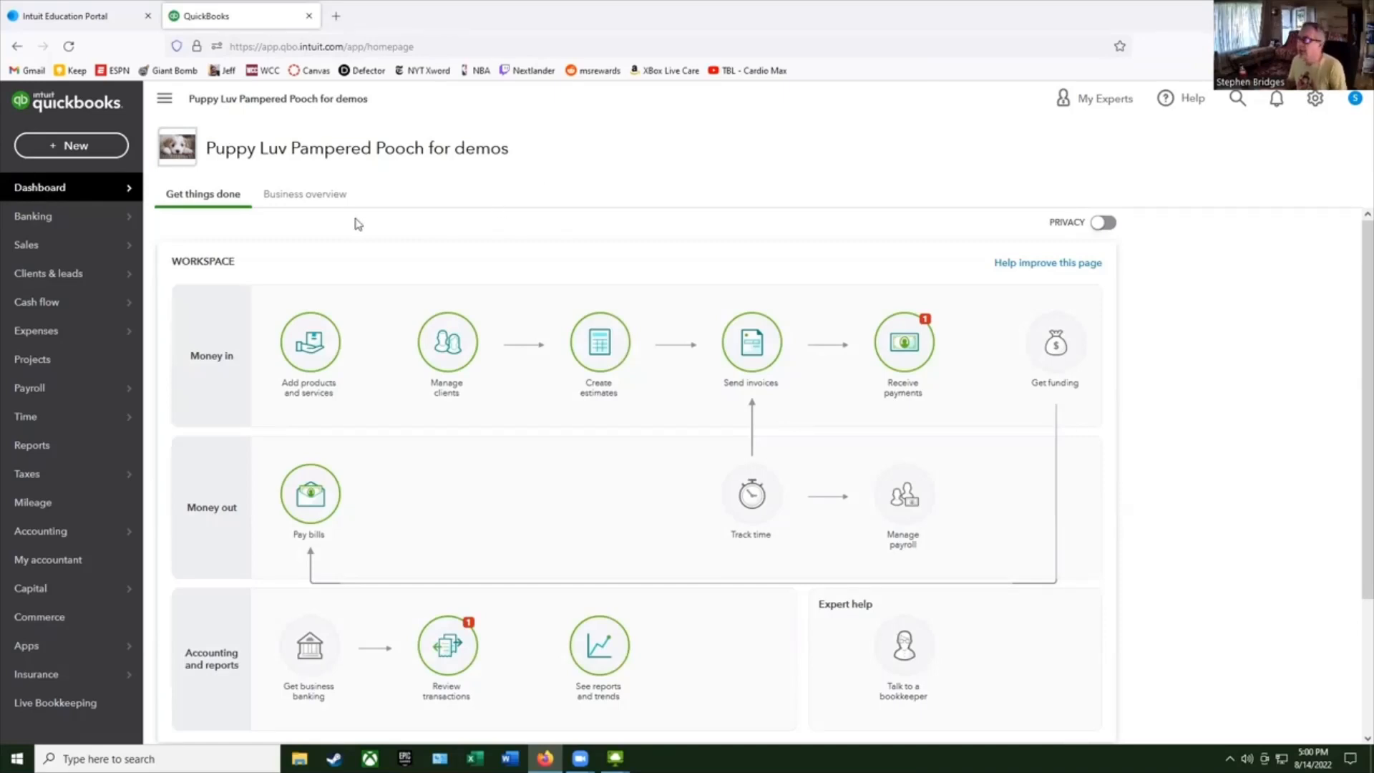
# Step: Open the Chart of Accounts from the gear menu and browse the account list
pyautogui.click(1315, 100)
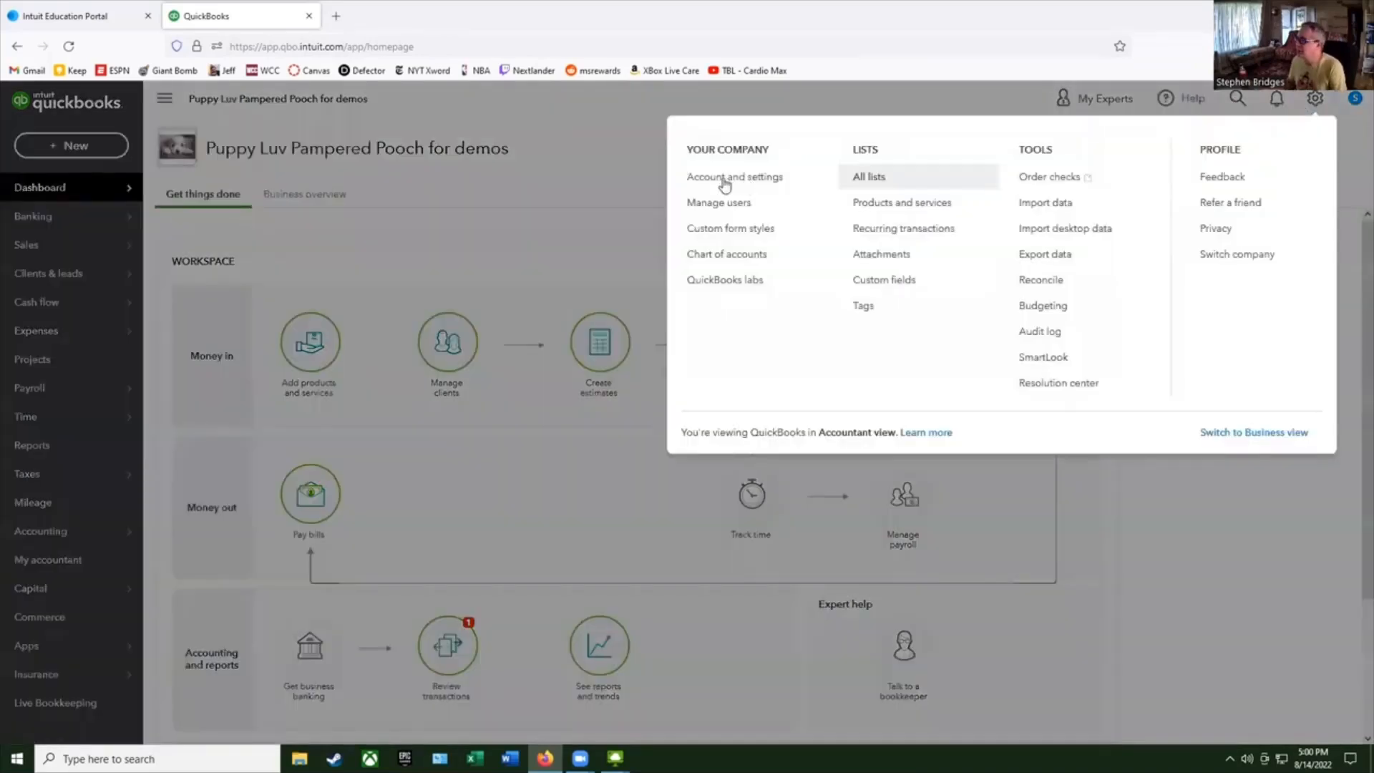
pyautogui.click(730, 252)
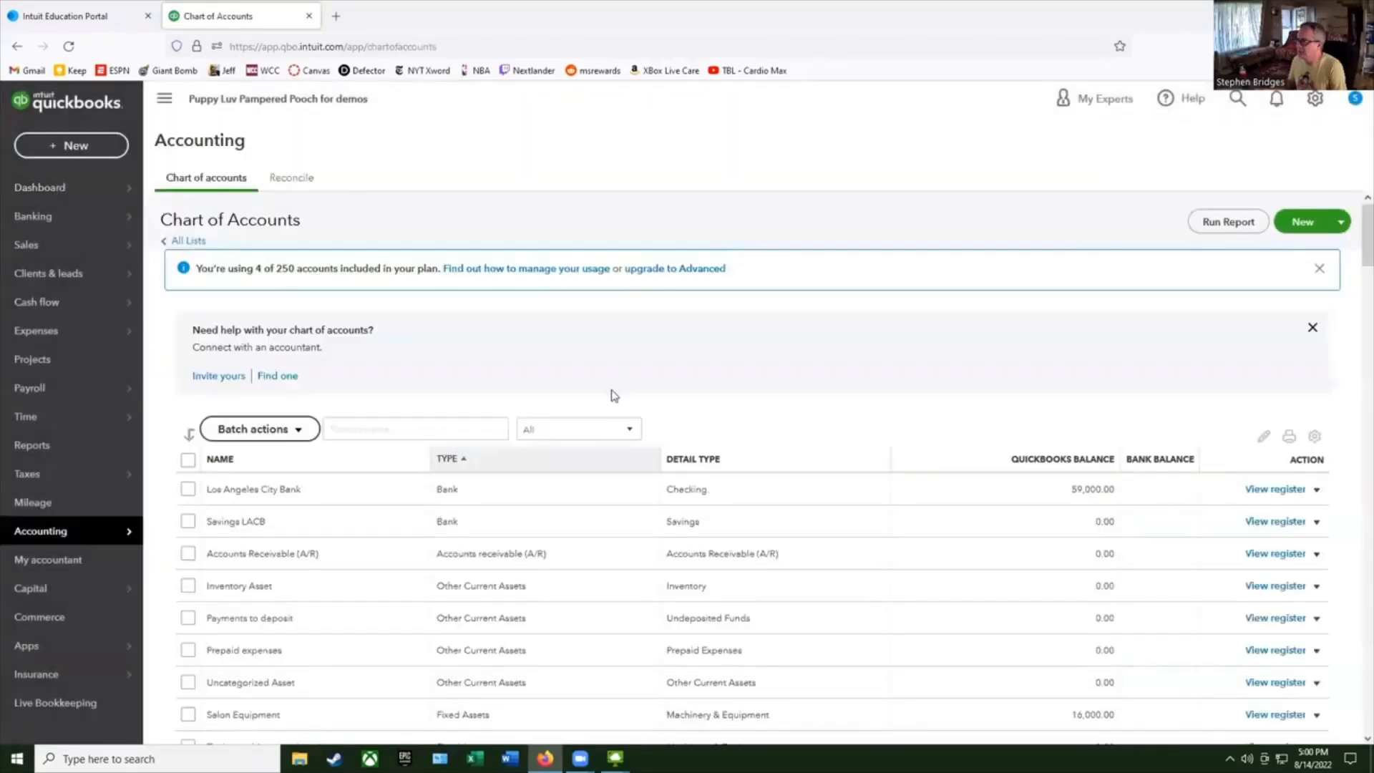
pyautogui.scroll(-5, 612, 394)
pyautogui.scroll(-7, 612, 393)
pyautogui.scroll(12, 414, 307)
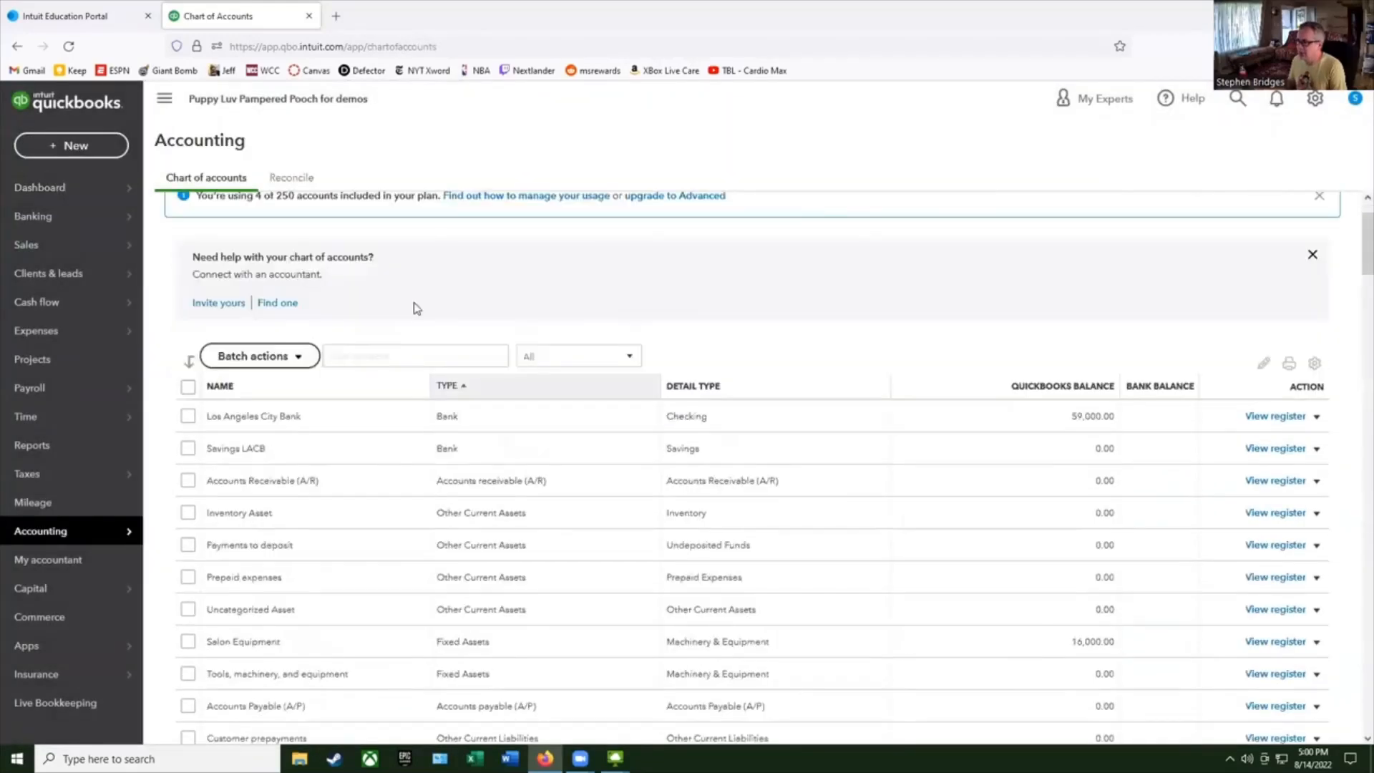
# Step: Filter accounts by the name 'vehice', then clear the filter
pyautogui.click(382, 427)
pyautogui.write('ve')
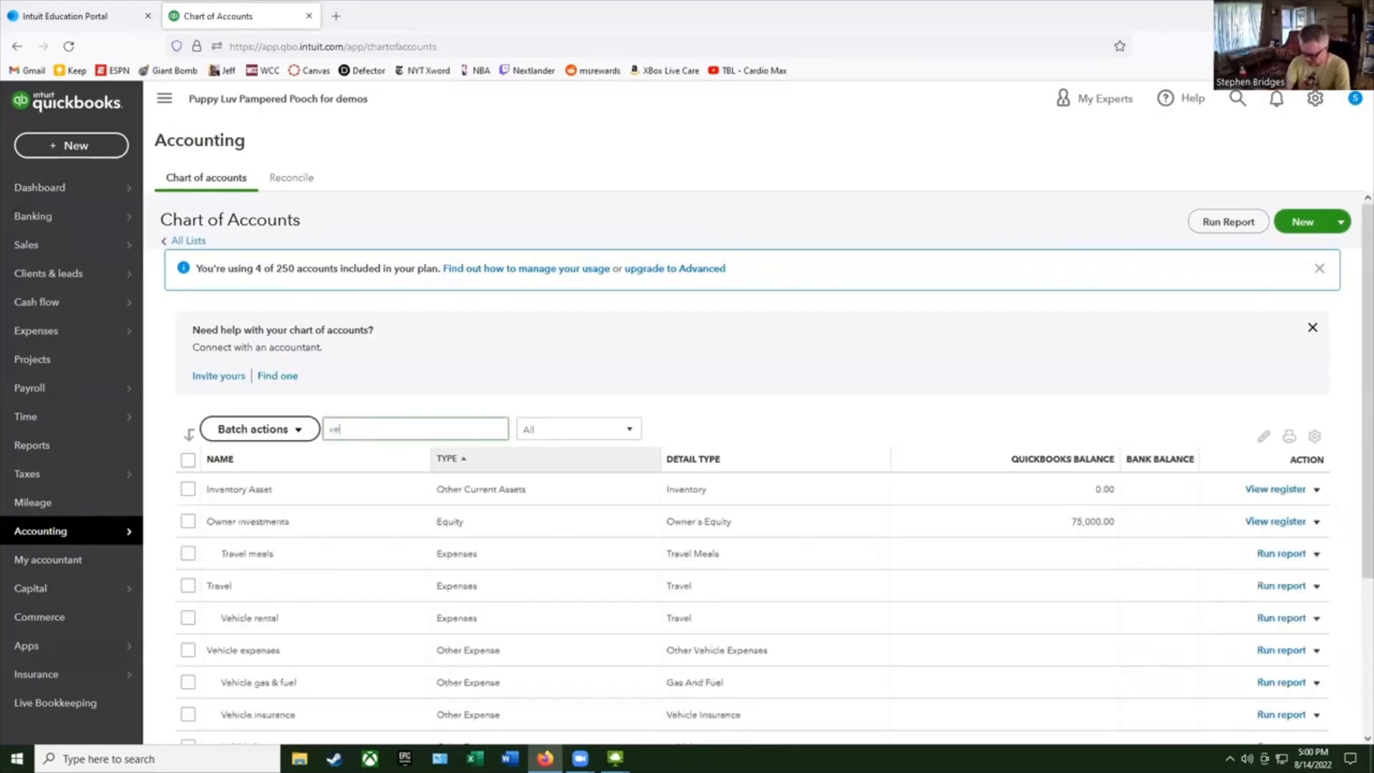
pyautogui.write('hice')
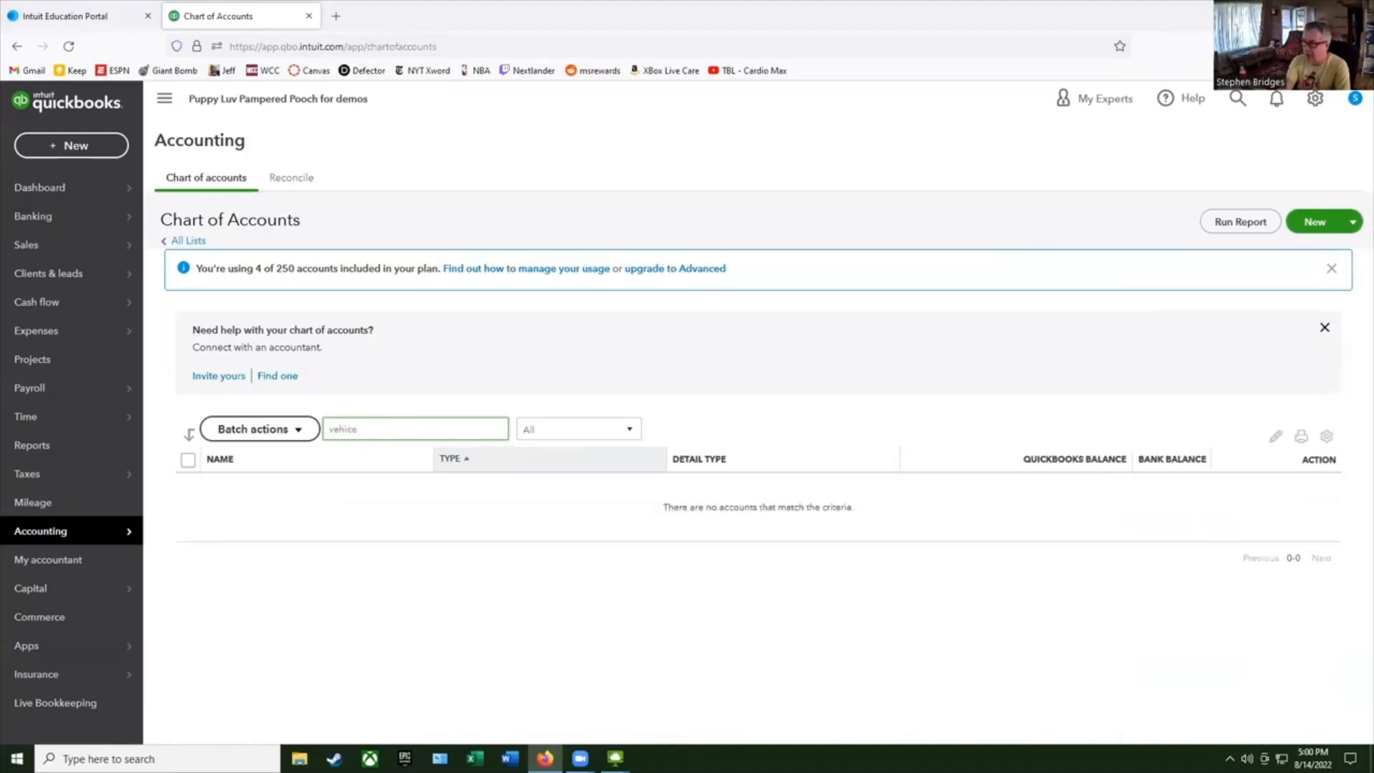
pyautogui.press('BackSpace')
pyautogui.press('BackSpace')
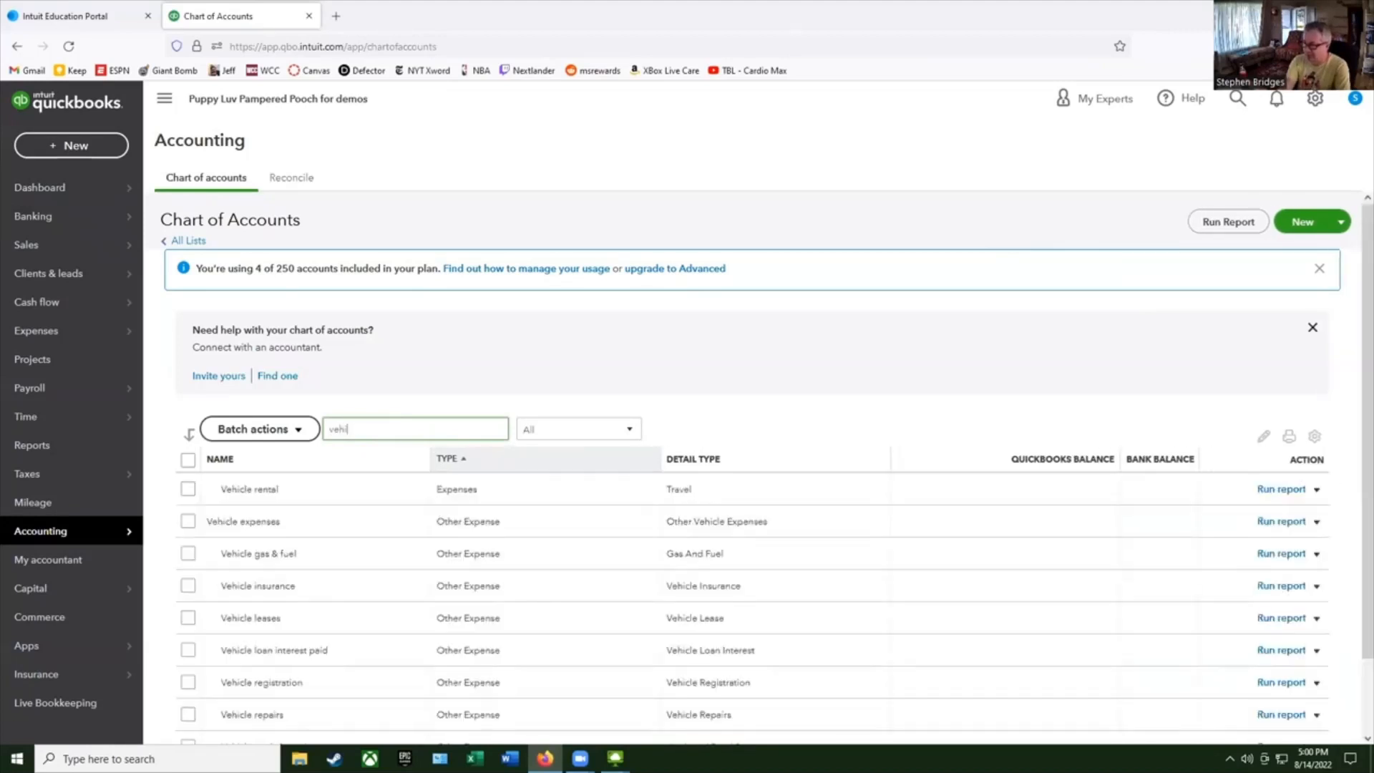
pyautogui.press('BackSpace')
pyautogui.press('BackSpace')
pyautogui.press('BackSpace')
pyautogui.press('BackSpace')
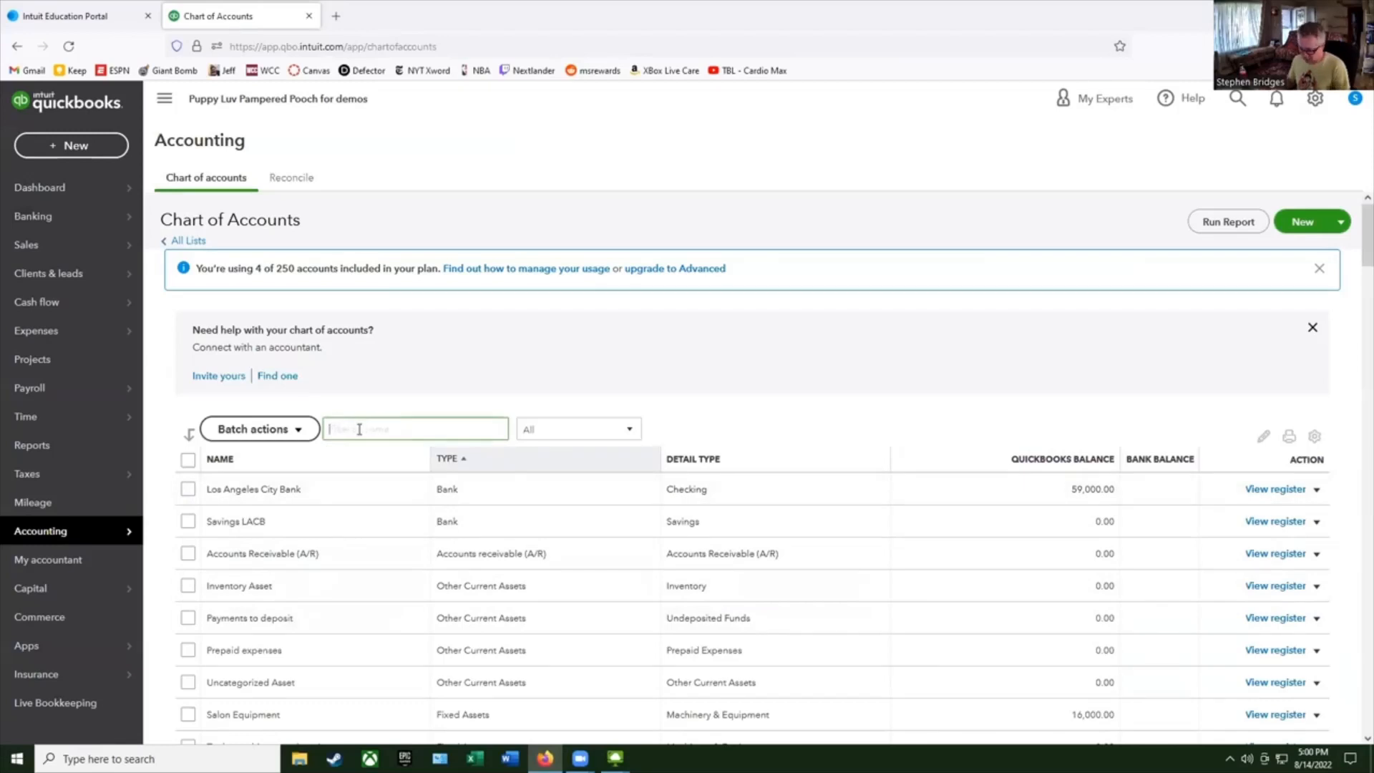
# Step: Filter by 'mol', make the Mortgages account inactive, then search for 'billabe'
pyautogui.write('mol')
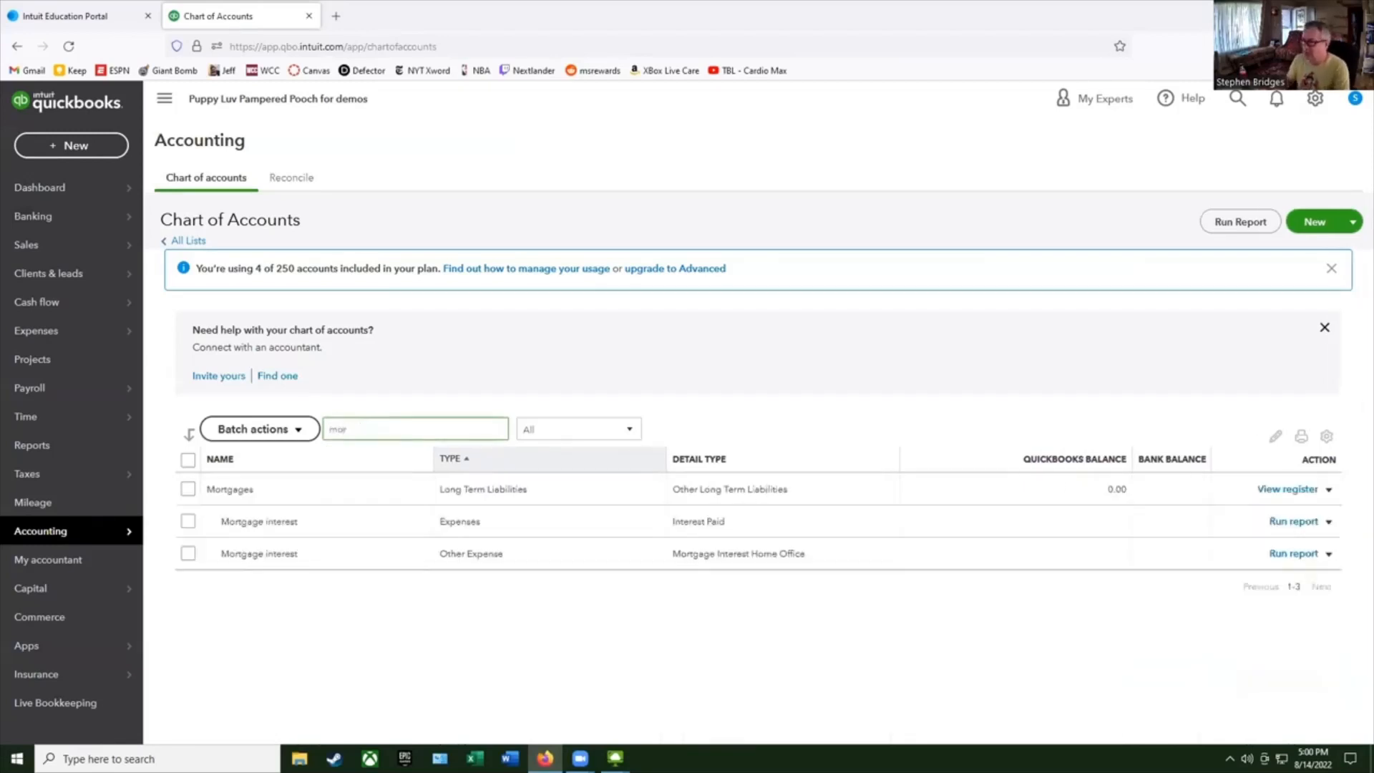
pyautogui.click(1330, 491)
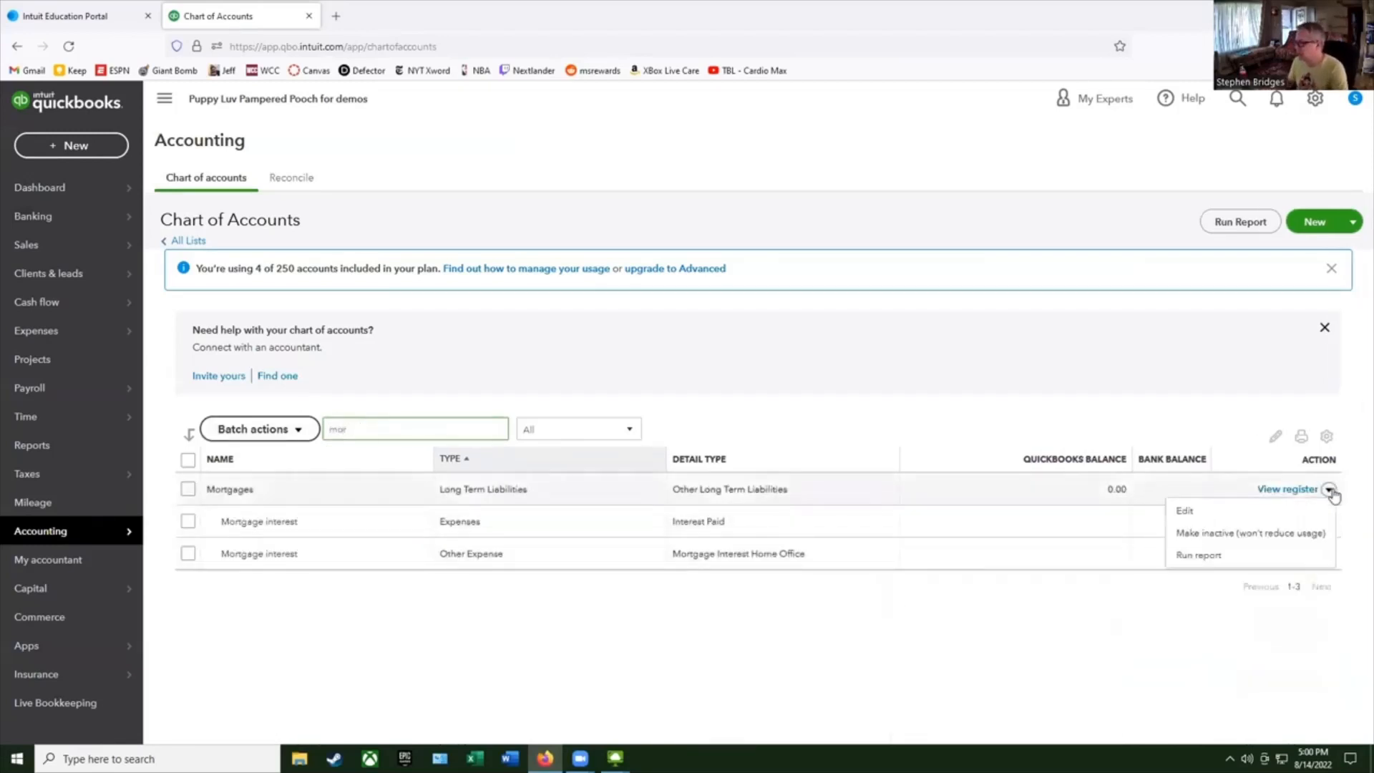
pyautogui.click(1228, 535)
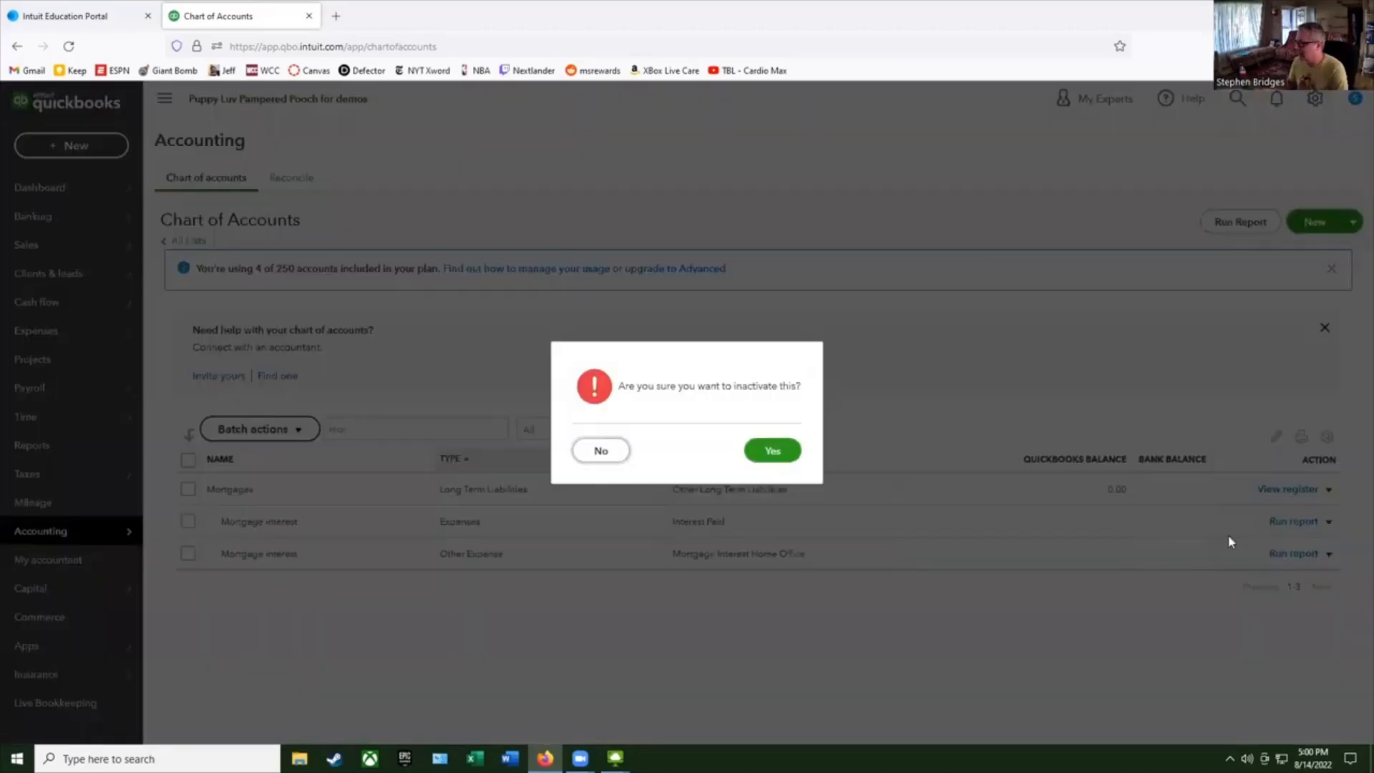
pyautogui.click(770, 451)
pyautogui.doubleClick(352, 431)
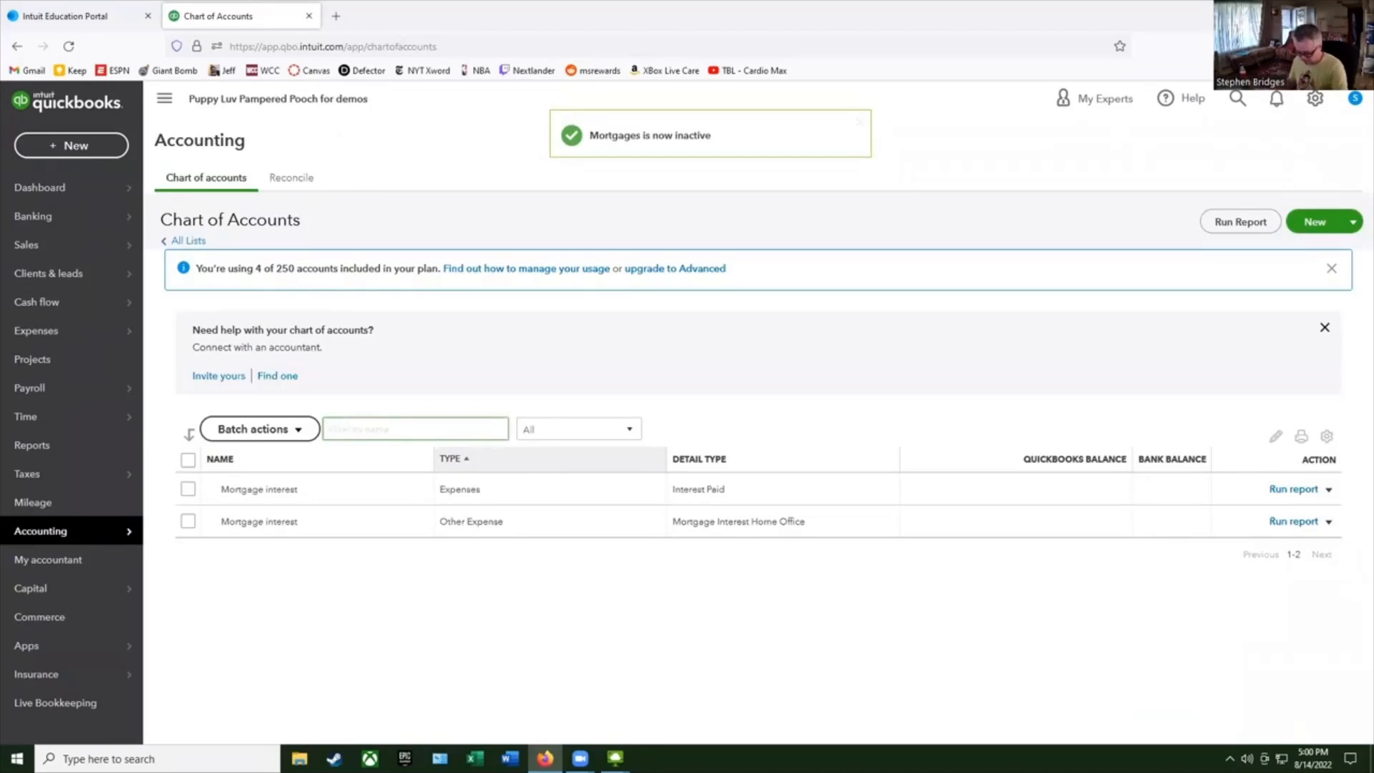
pyautogui.write('billabe')
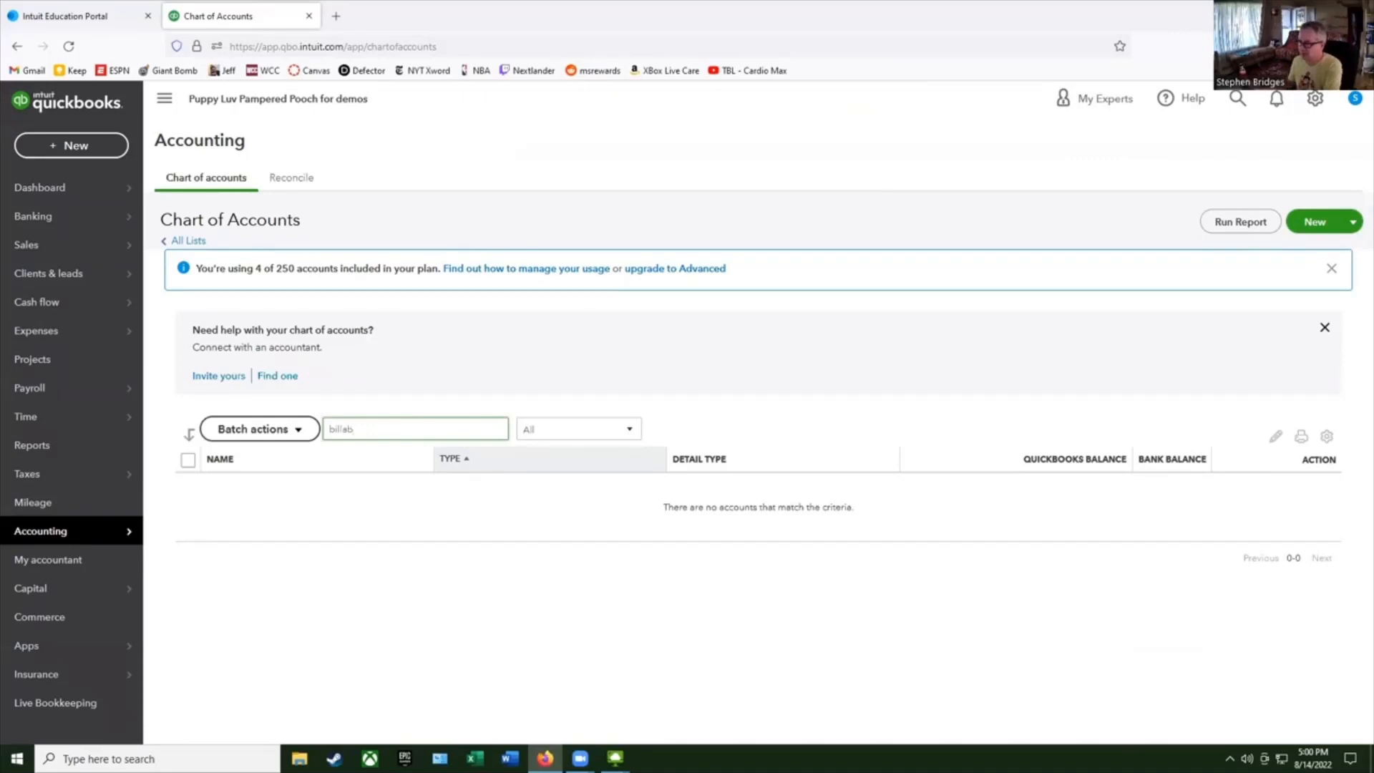
# Step: Trim the filter to 'billab', make Billable Expense Income inactive, and select the filter text
pyautogui.press('BackSpace')
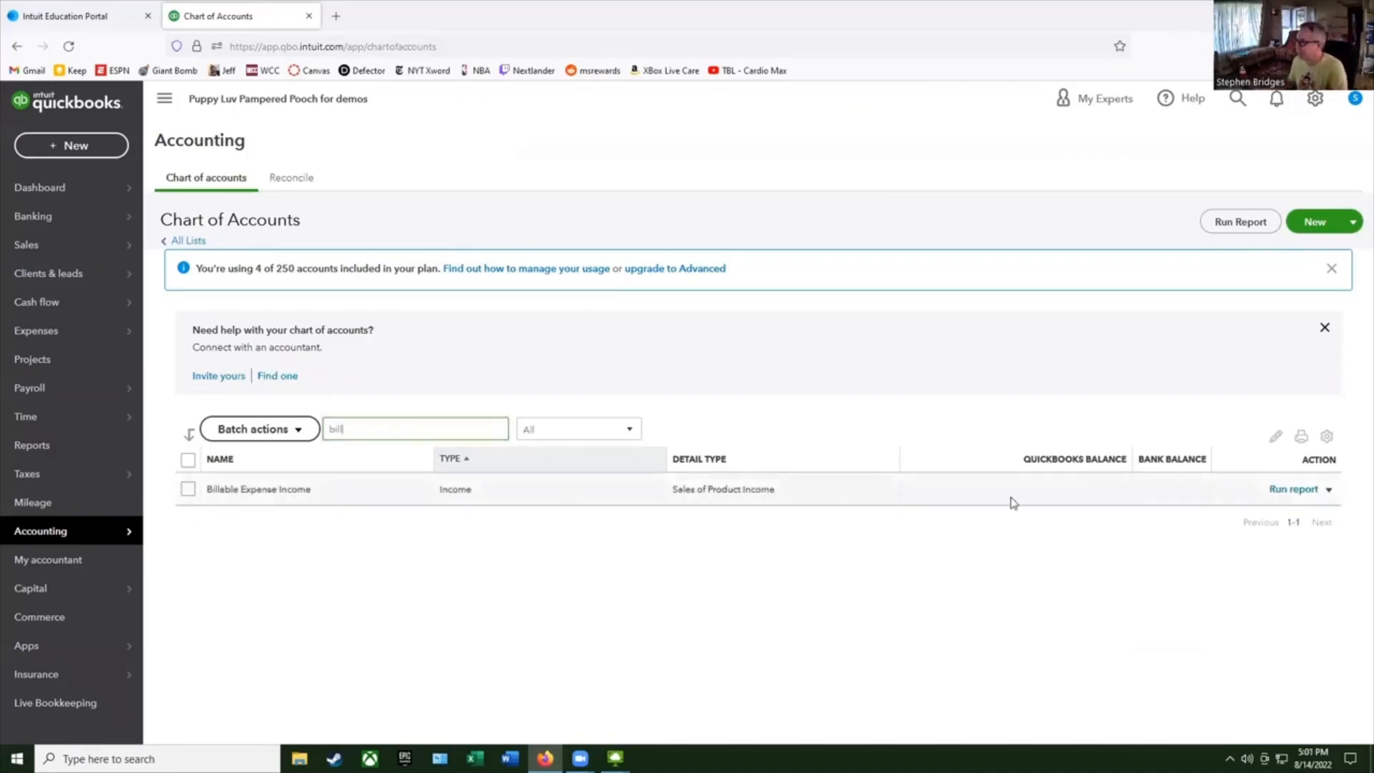
pyautogui.click(1329, 490)
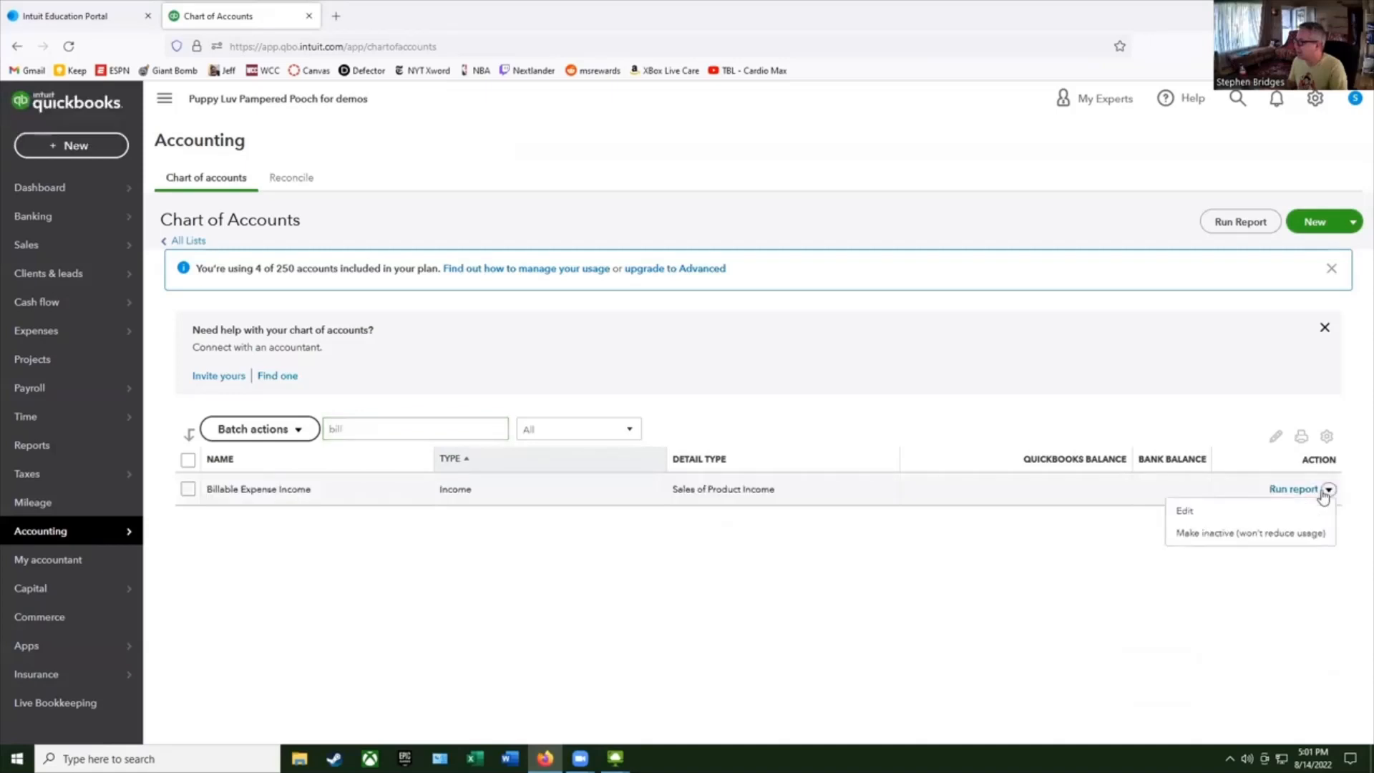
pyautogui.click(1253, 533)
pyautogui.click(766, 452)
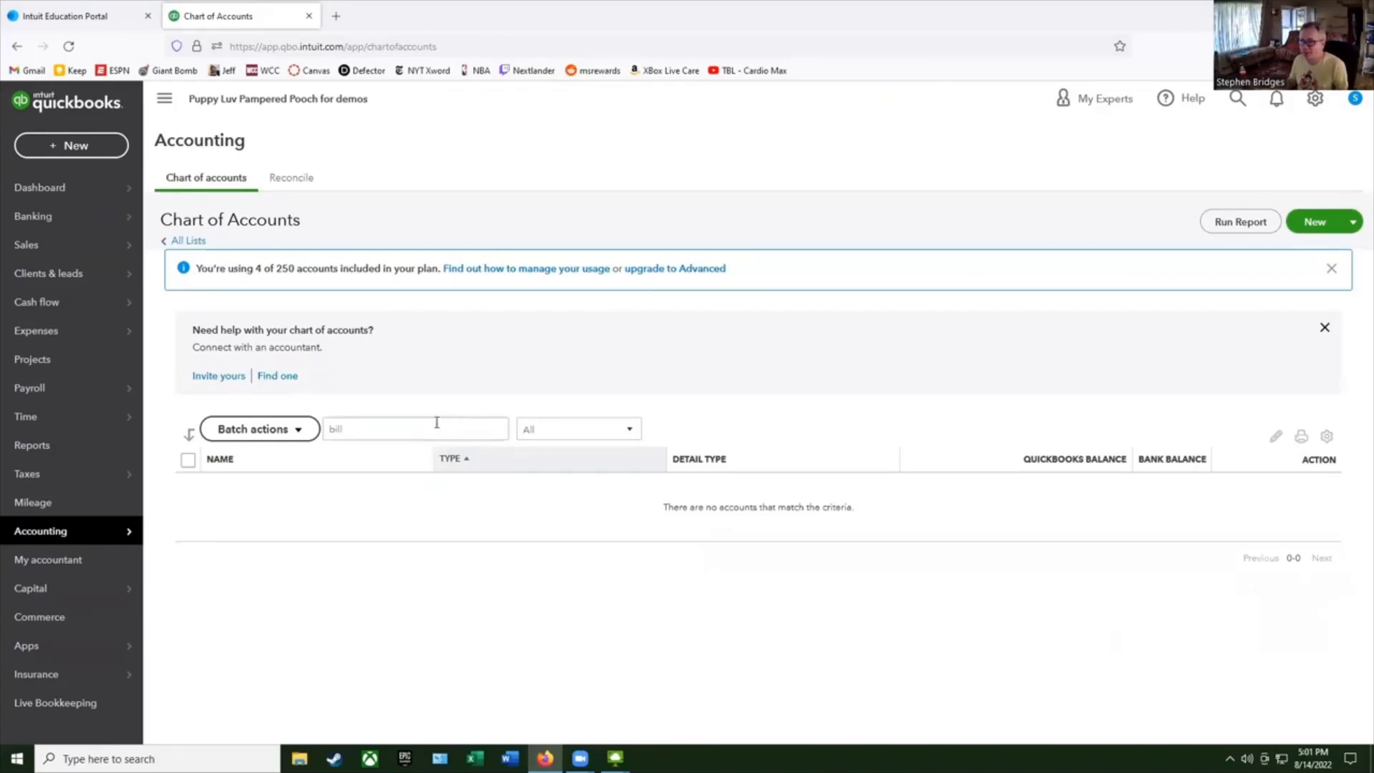
pyautogui.moveTo(428, 424); pyautogui.dragTo(302, 425)
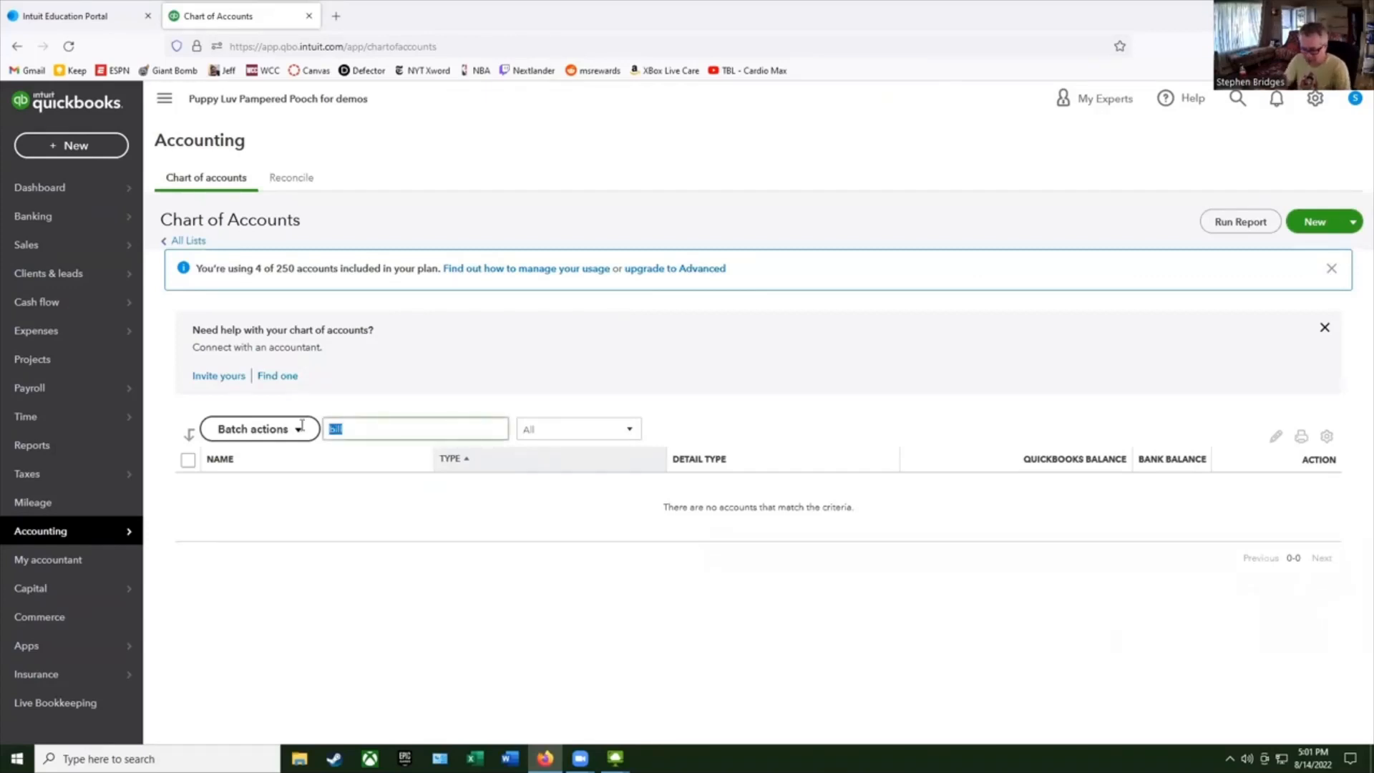
# Step: Filter by 'sales' and make the Sales income account inactive
pyautogui.write('sales')
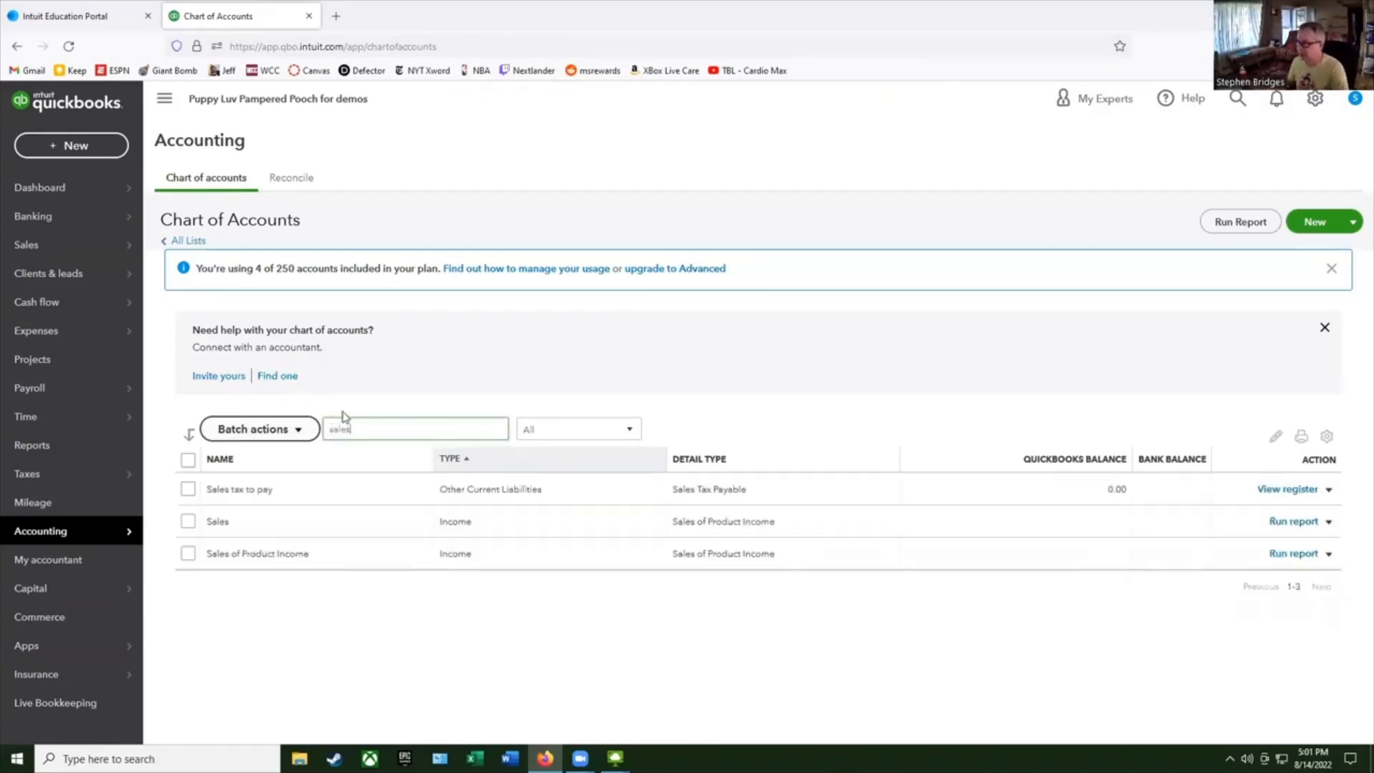
pyautogui.click(1329, 523)
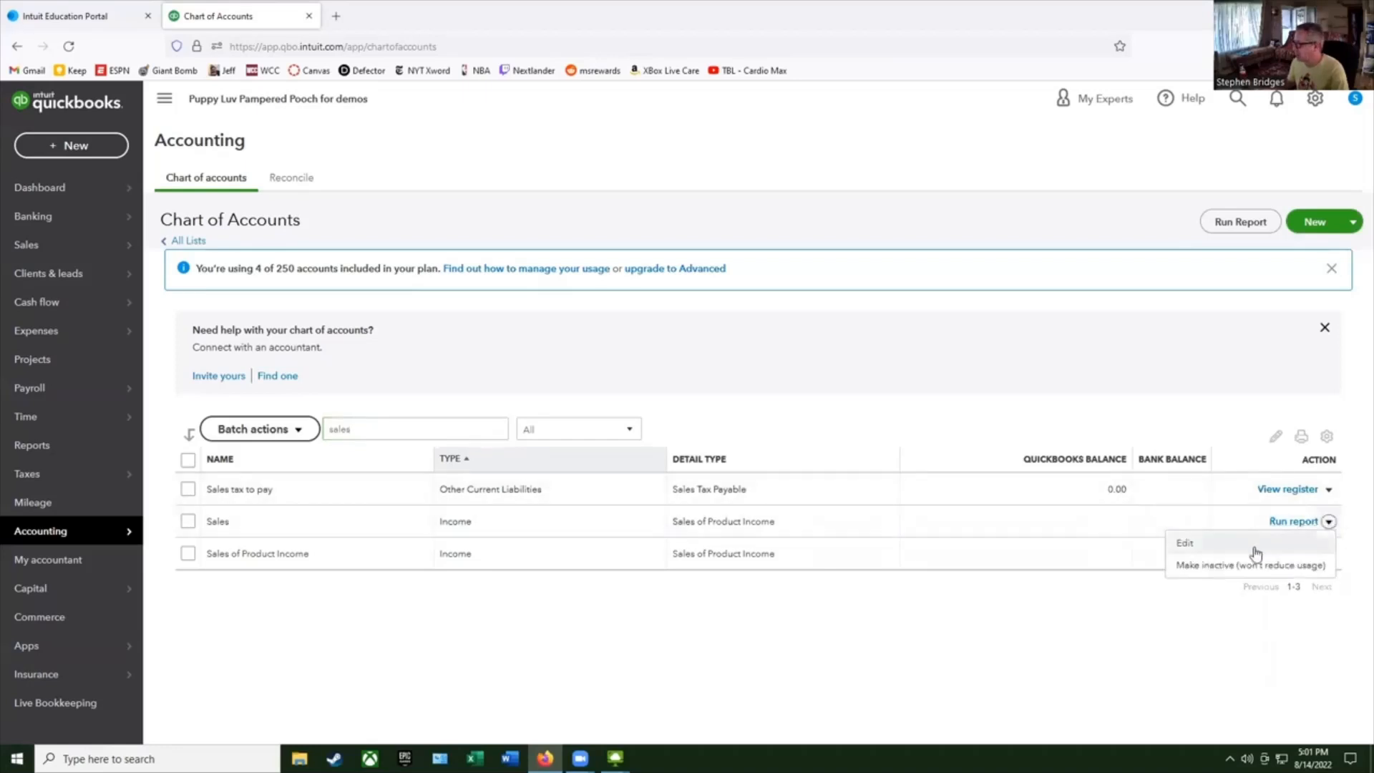
pyautogui.click(1251, 566)
pyautogui.click(786, 462)
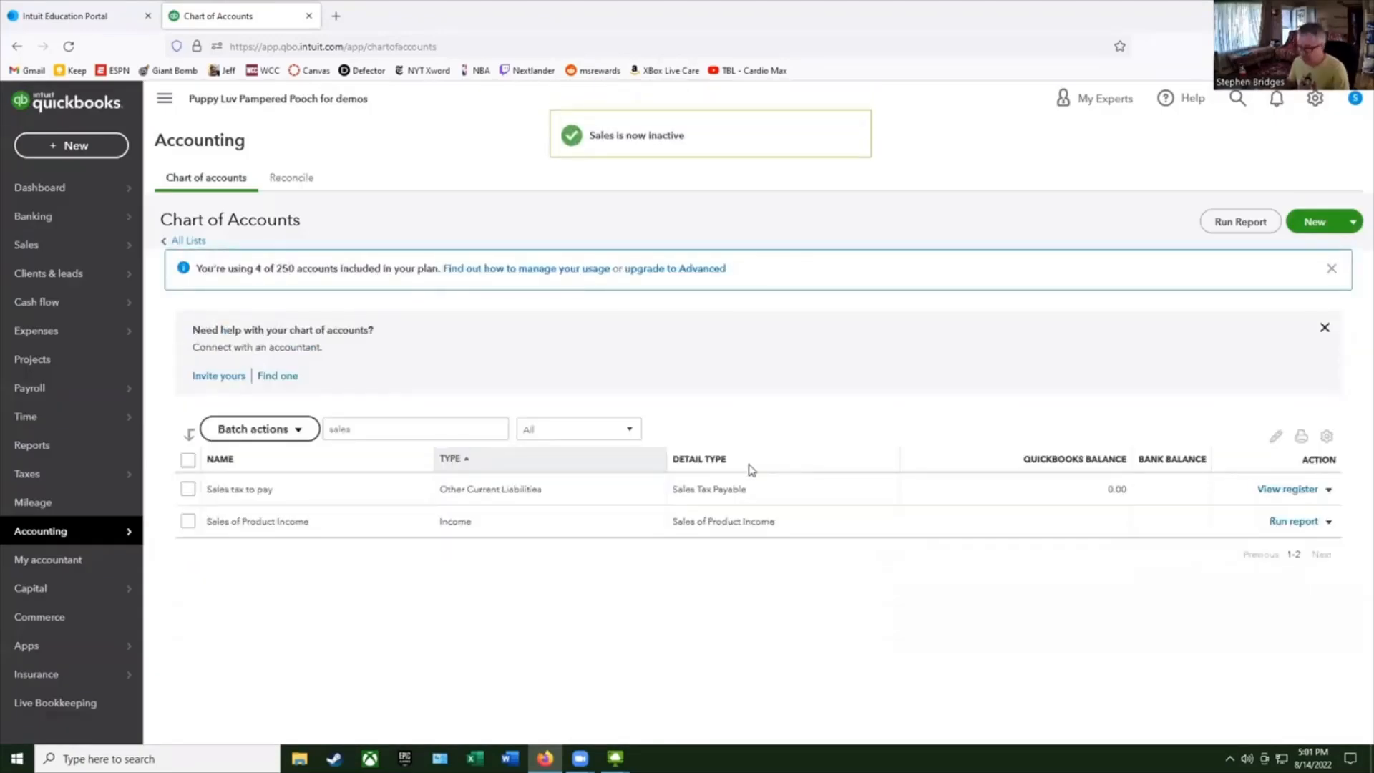
# Step: Open the Sales of Product Income account for editing and save it
pyautogui.click(1329, 522)
pyautogui.click(1188, 540)
pyautogui.click(1320, 720)
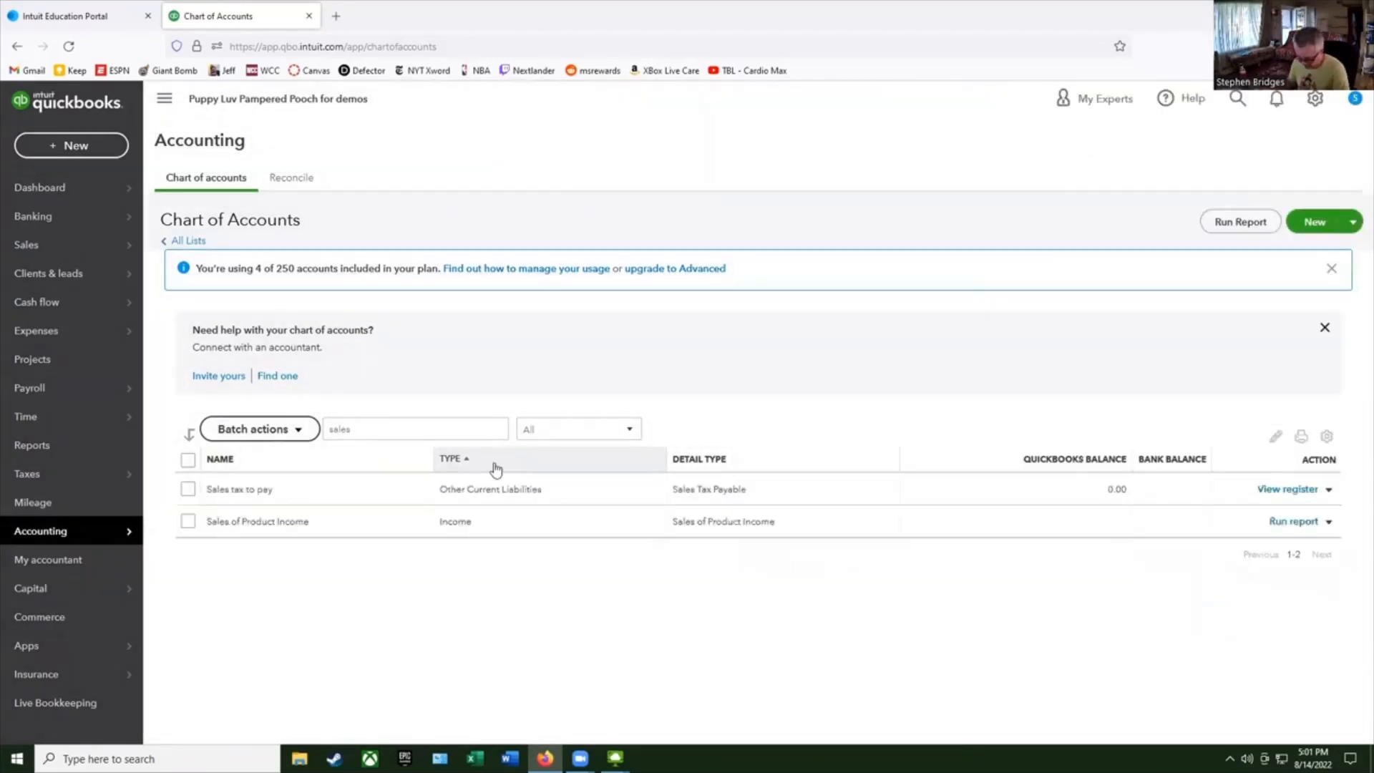
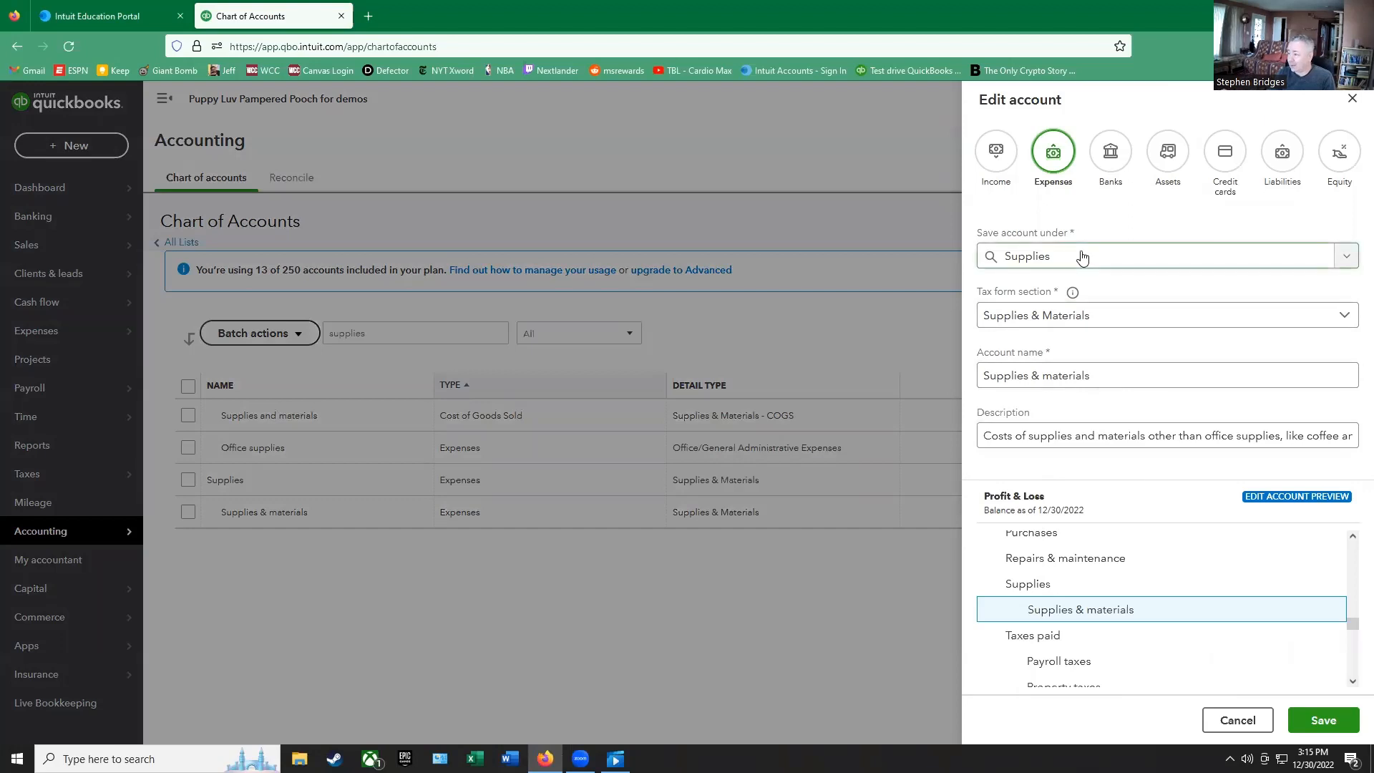
# Step: Rename the Supplies & materials expense account to Pooch Supplies and save it
pyautogui.click(1091, 217)
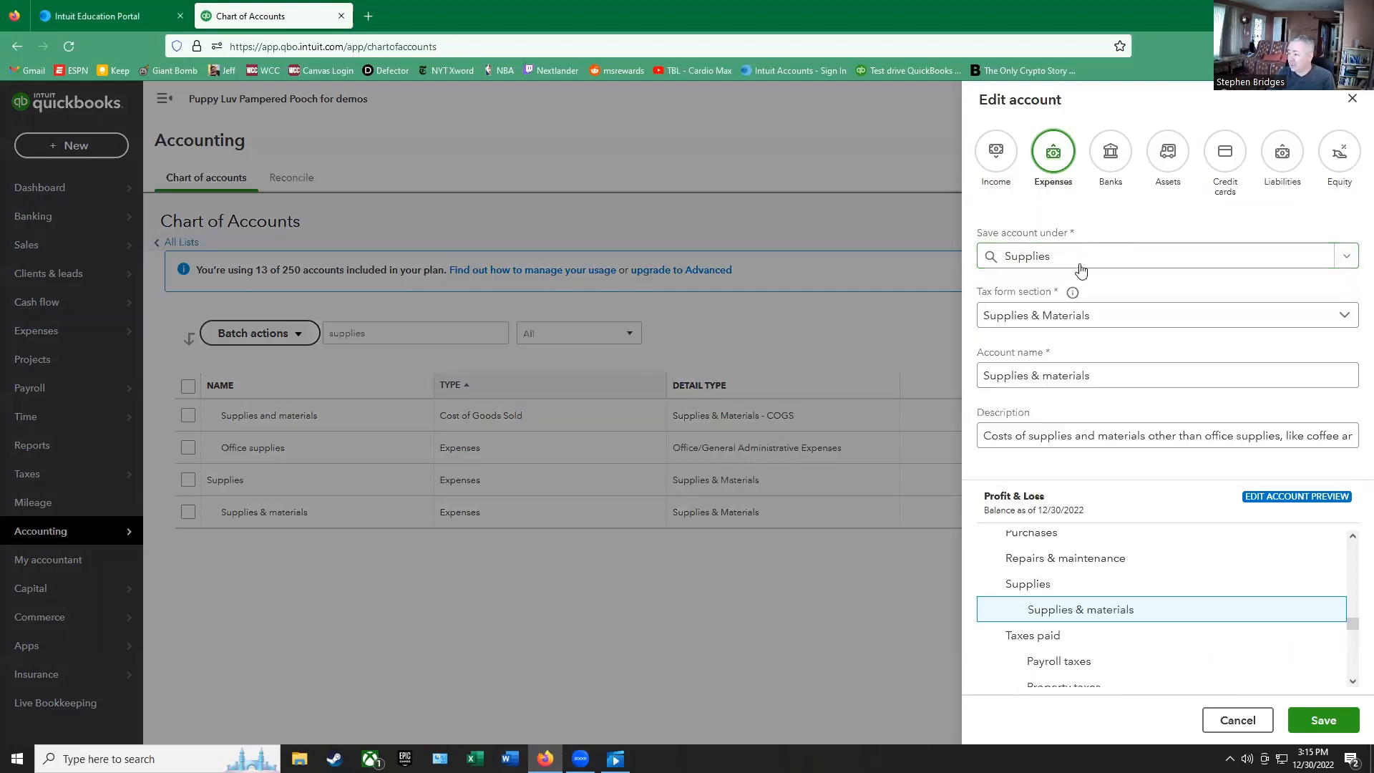
pyautogui.click(1096, 374)
pyautogui.moveTo(1095, 375); pyautogui.dragTo(927, 381)
pyautogui.write('Po')
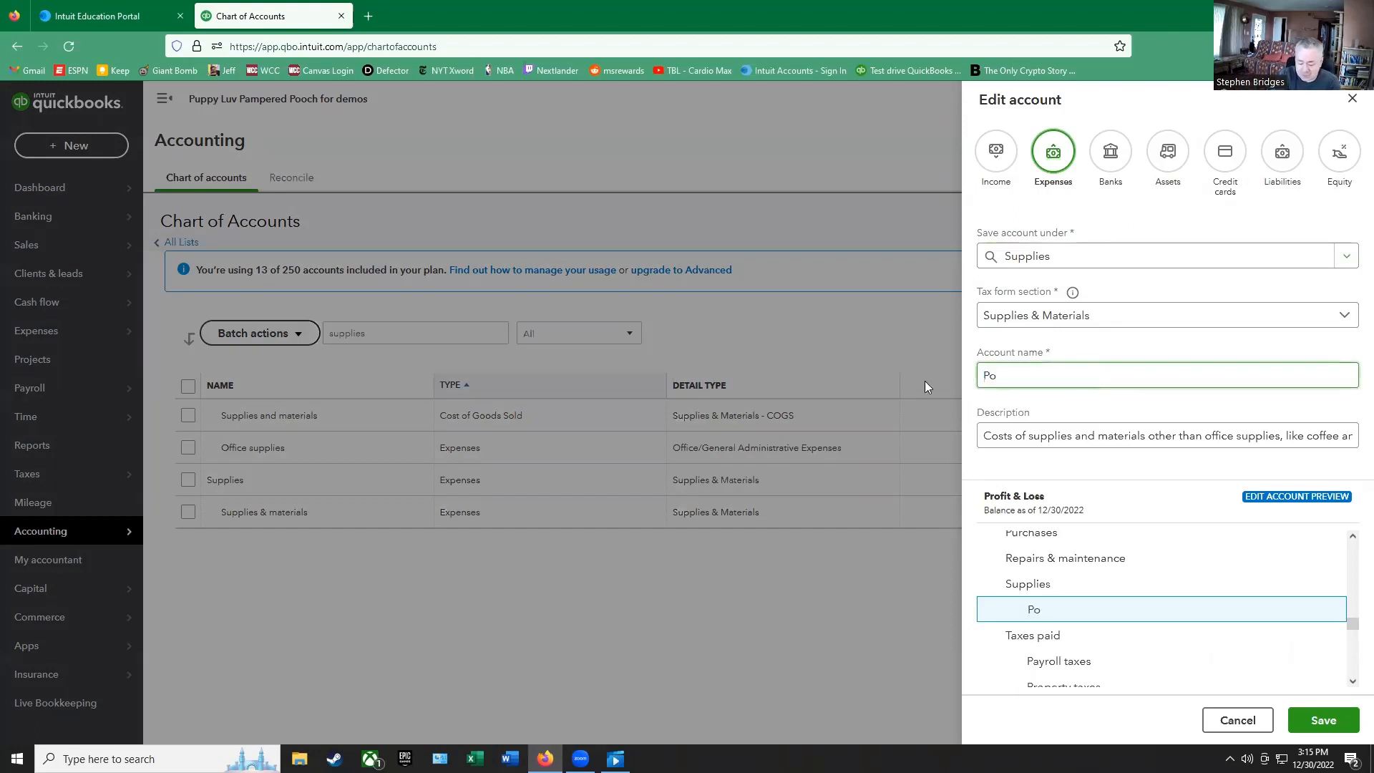
pyautogui.write('och Supplies')
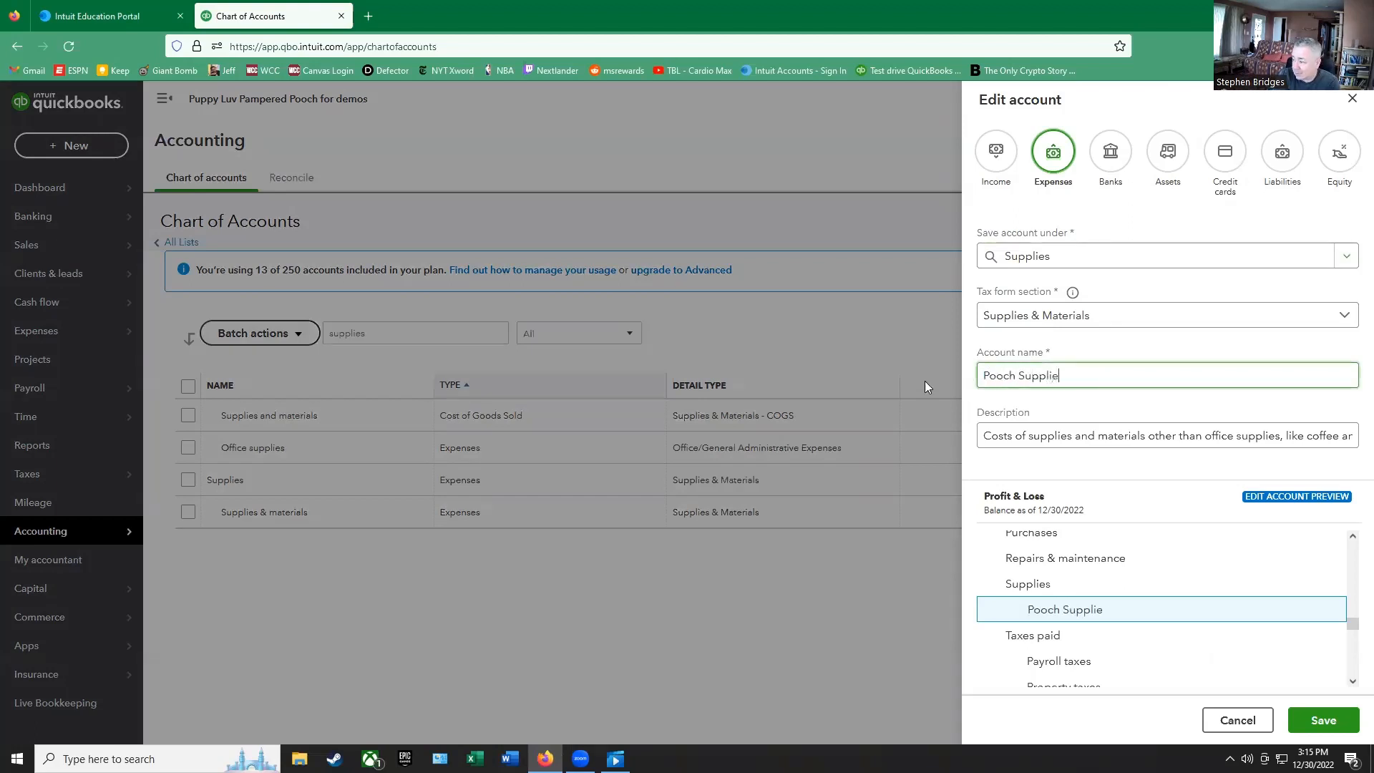
pyautogui.click(1321, 718)
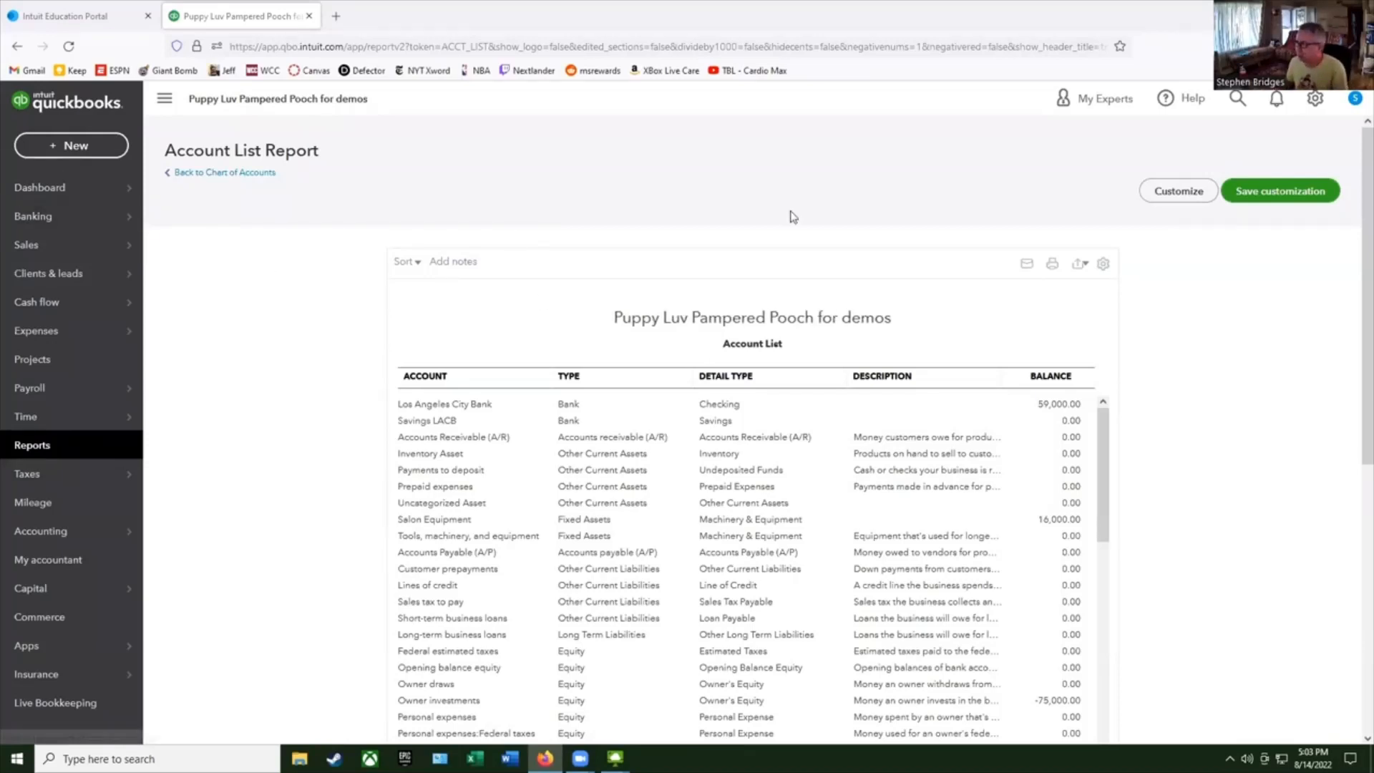
# Step: Go back to the Dashboard and bring up the gear menu with the company lists
pyautogui.click(43, 187)
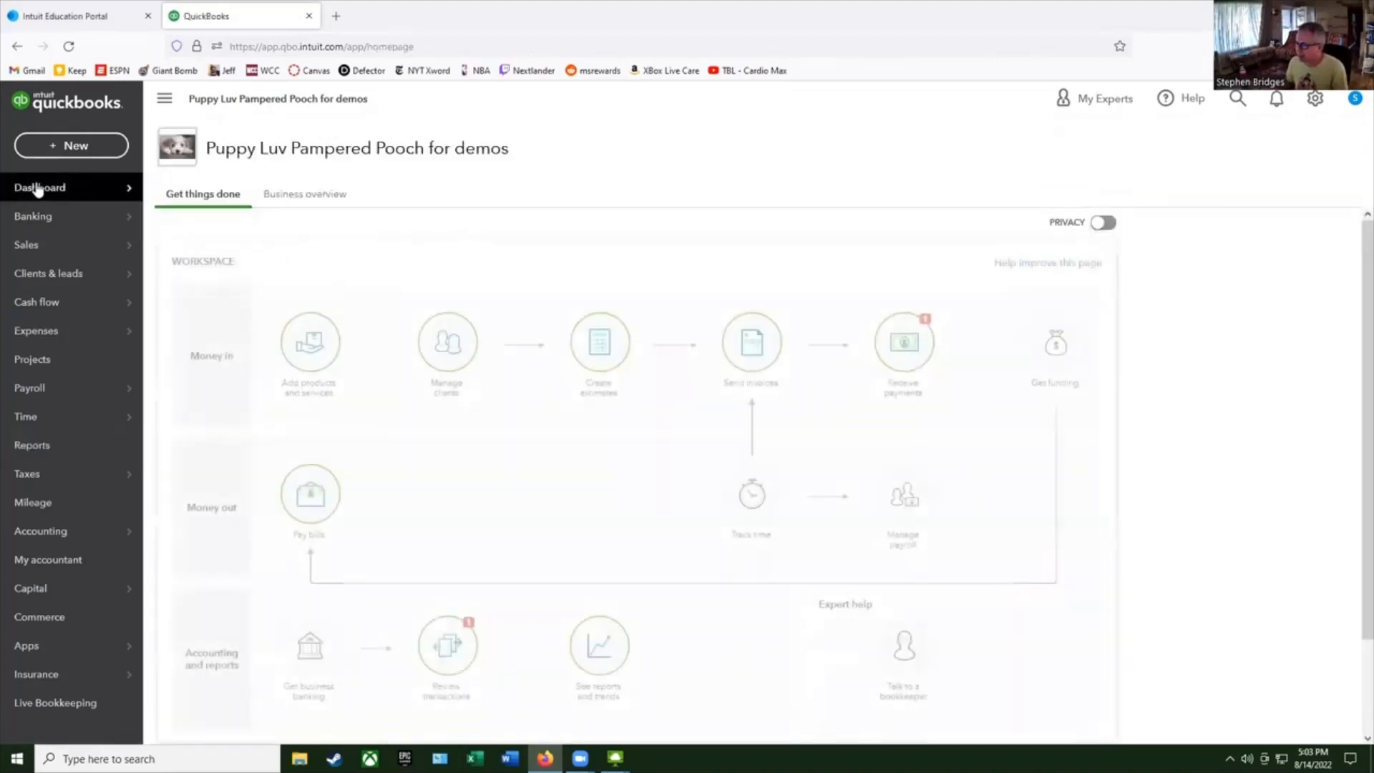
pyautogui.click(1316, 100)
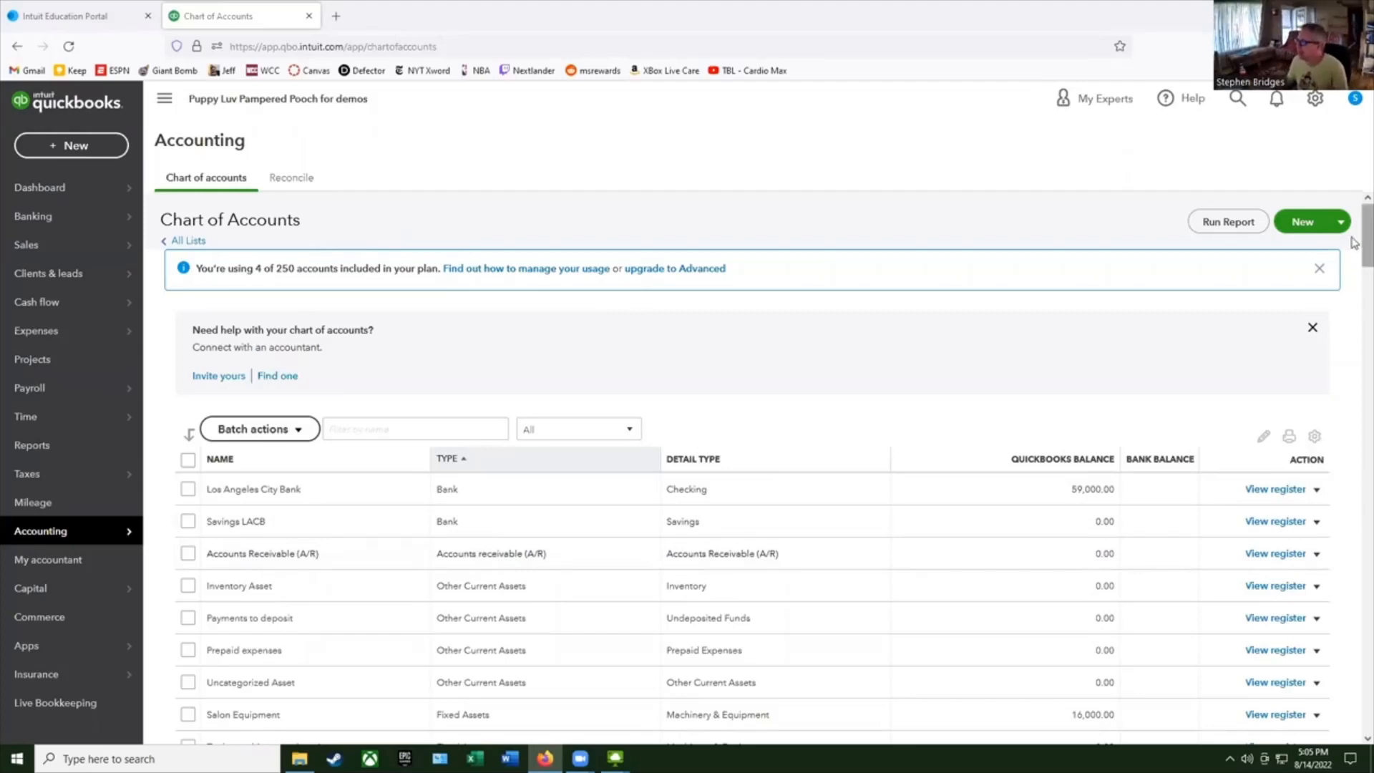
# Step: Create credit card account City Credit Union MC under Credit Cards, tax form section Credit Card
pyautogui.click(1307, 224)
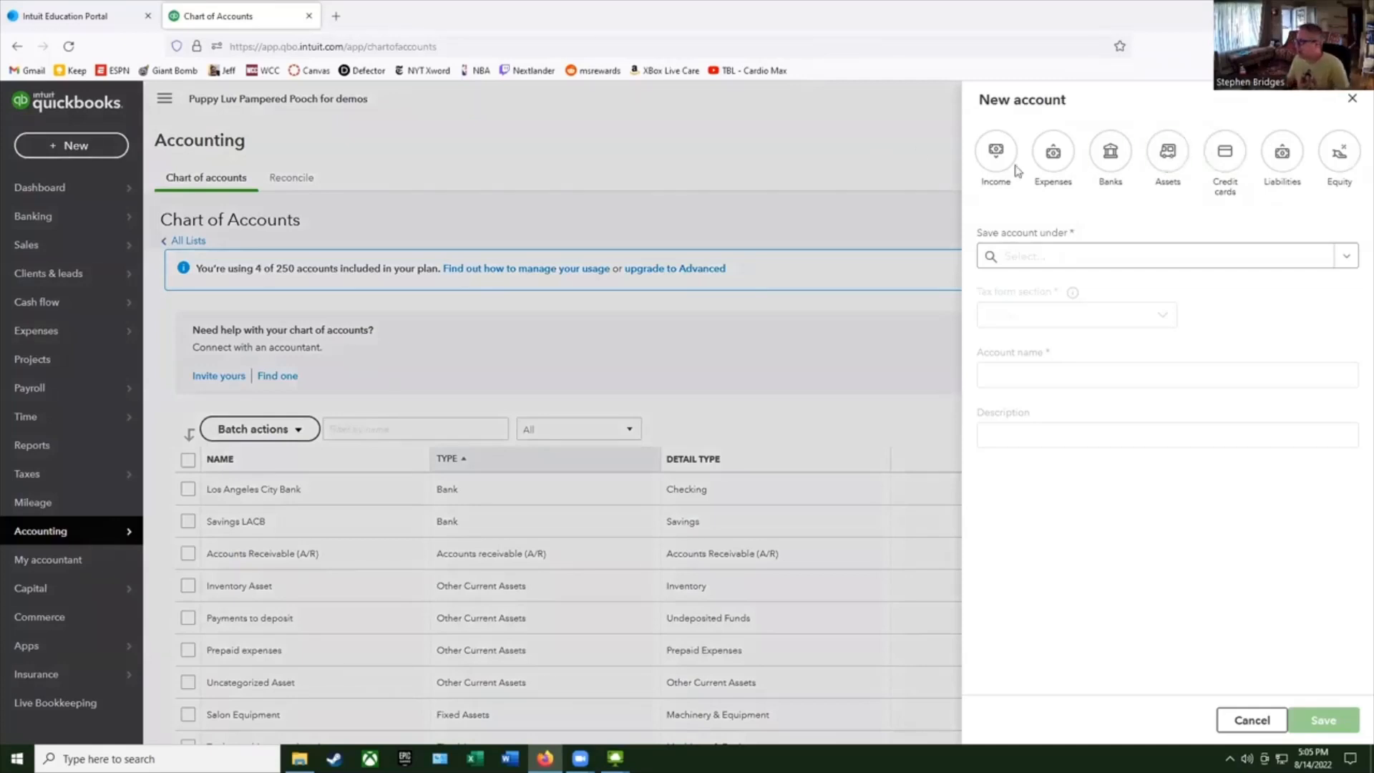
pyautogui.click(1239, 166)
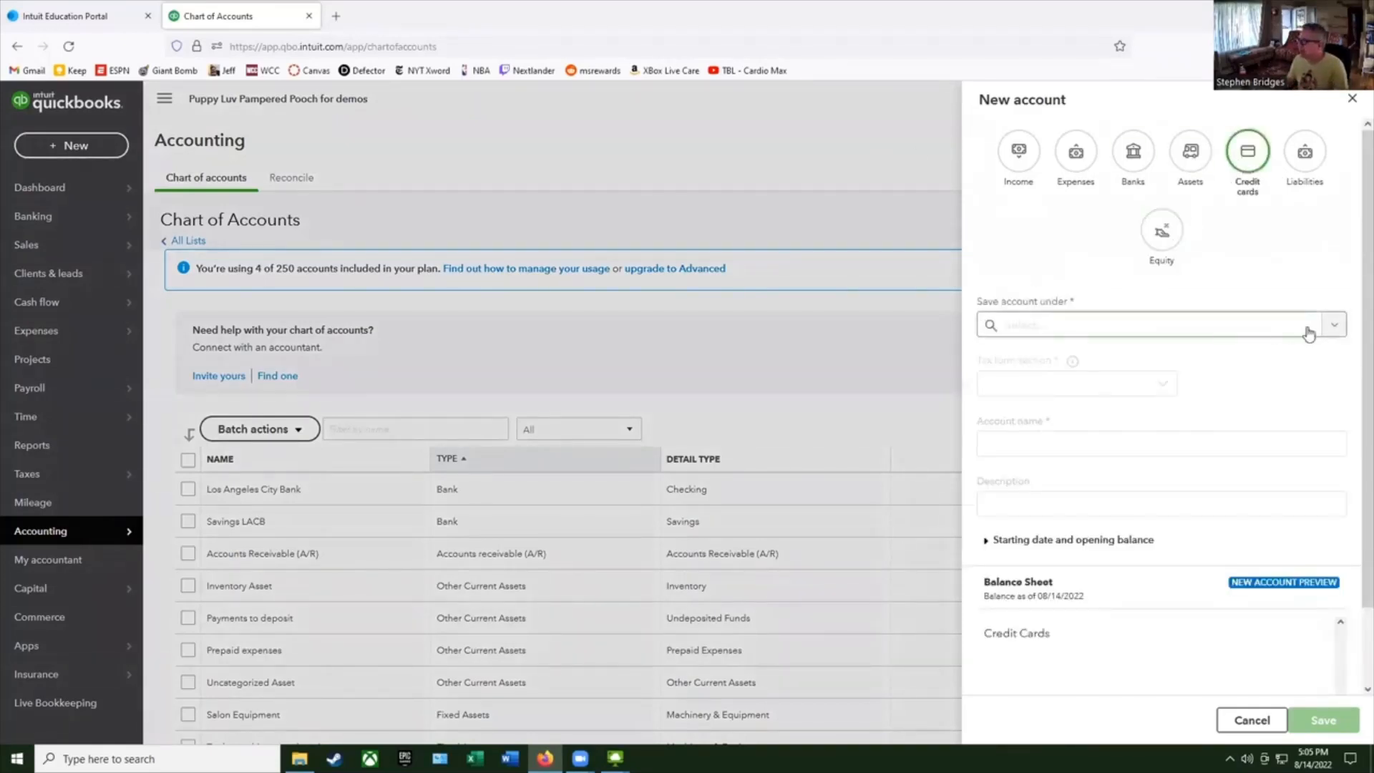
pyautogui.click(1334, 328)
pyautogui.click(1046, 355)
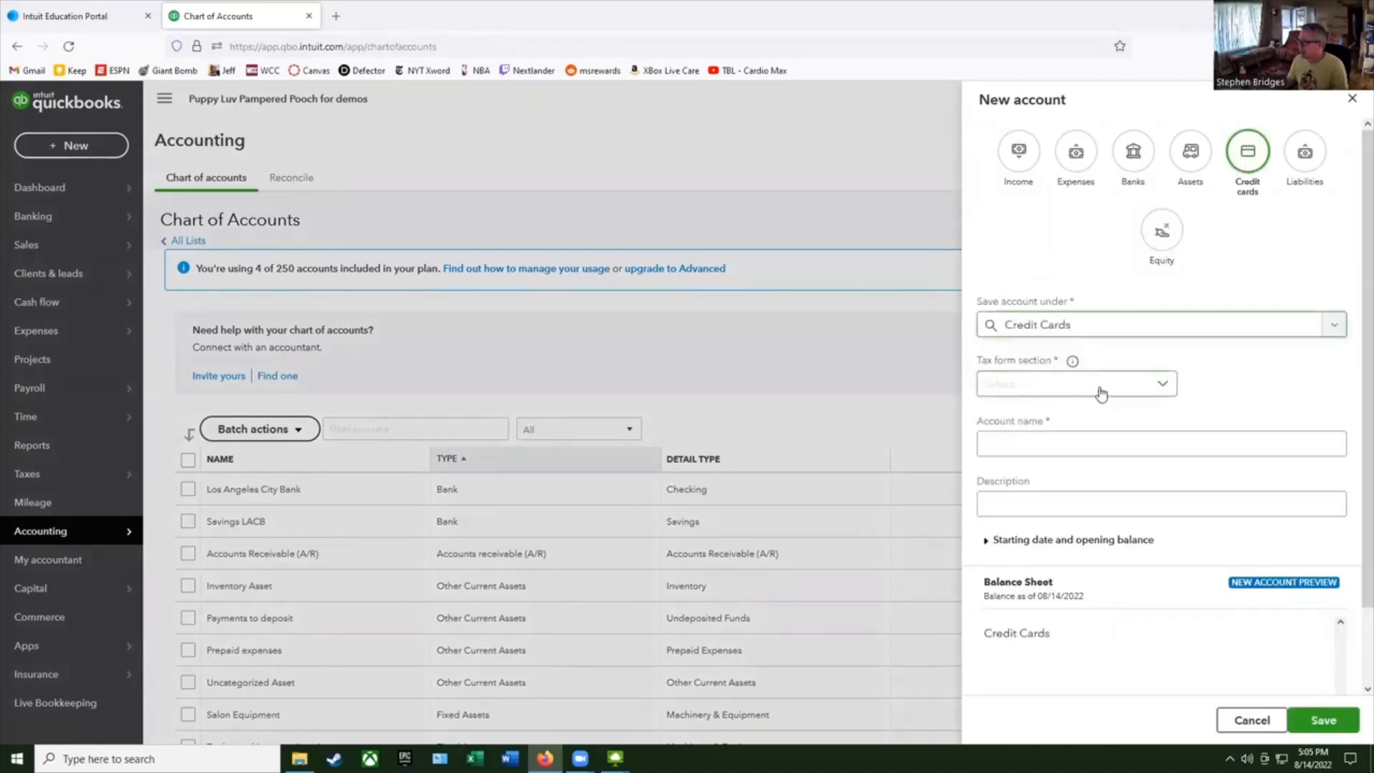
pyautogui.click(1164, 387)
pyautogui.click(958, 419)
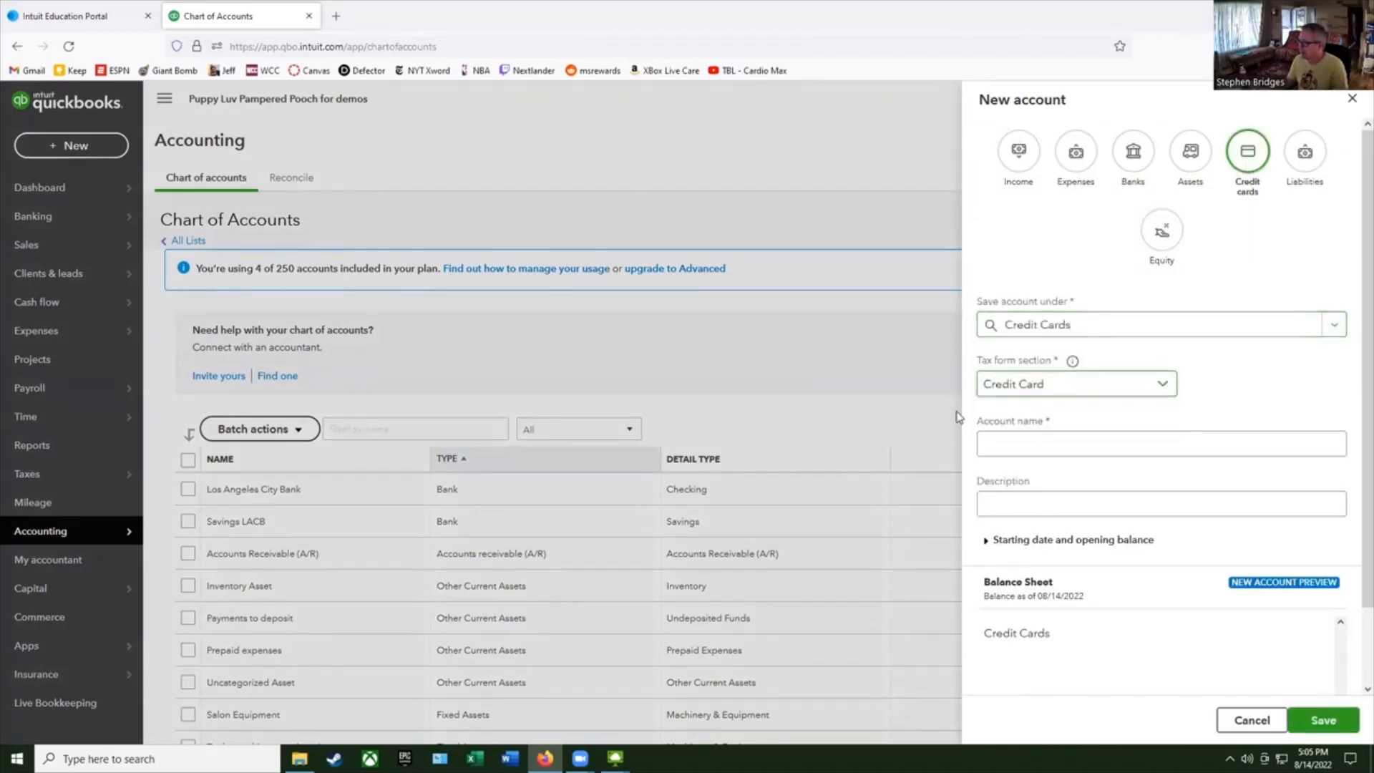
pyautogui.click(1069, 441)
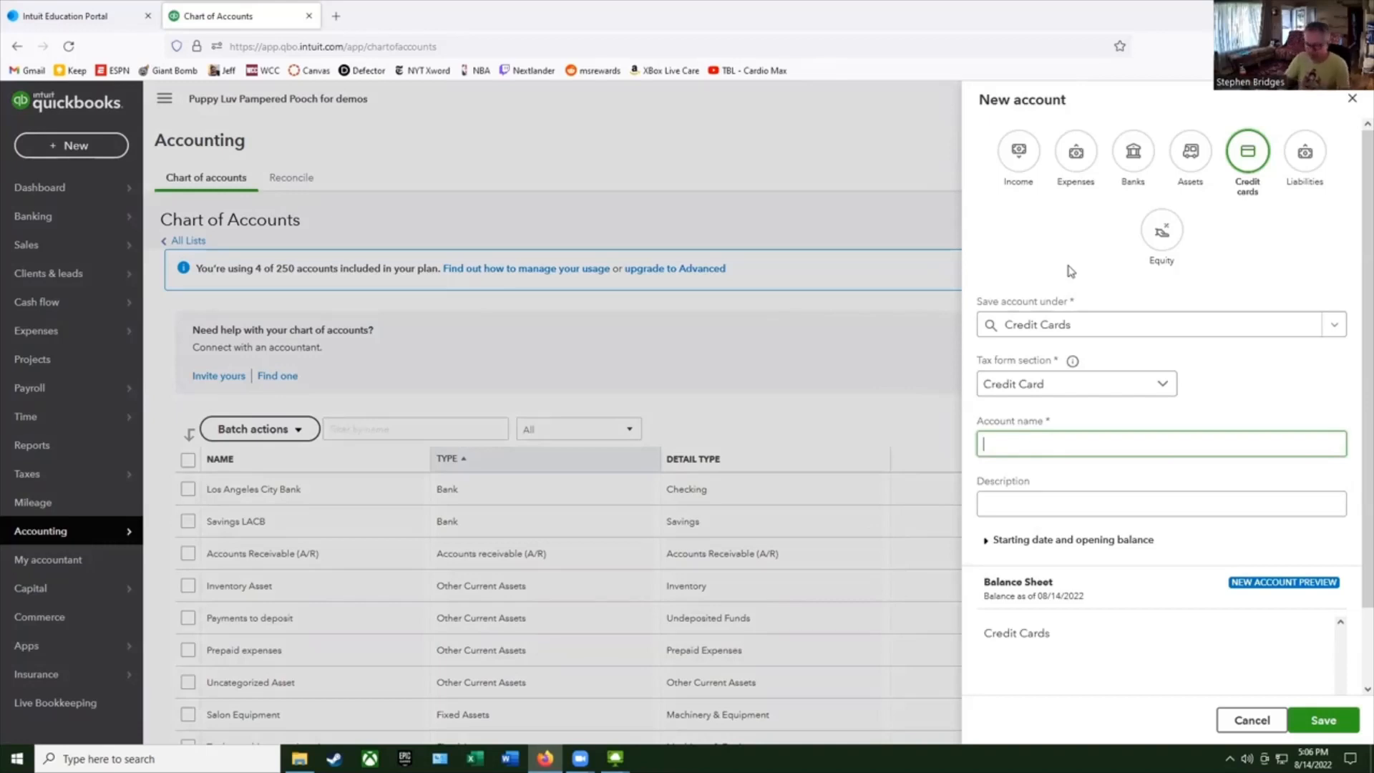
pyautogui.write('City Credit Union MC')
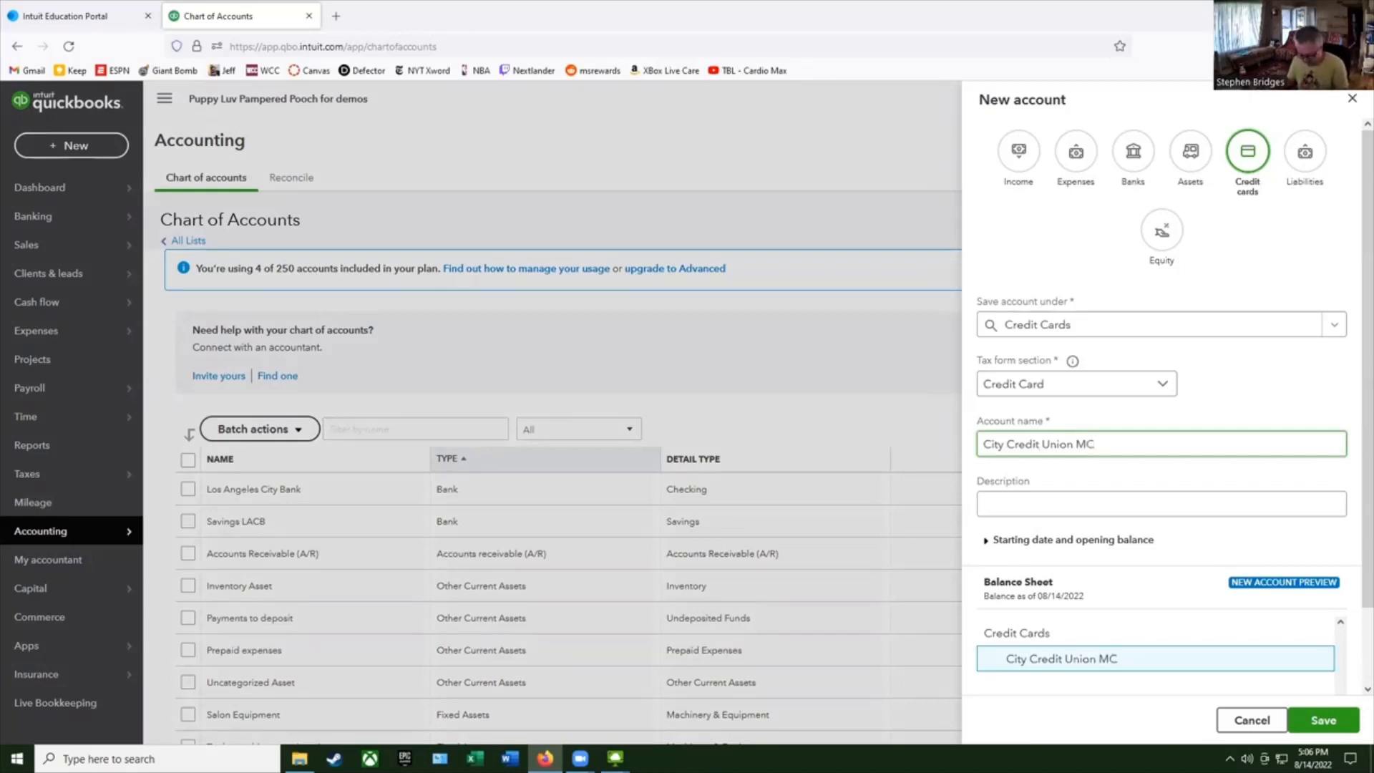
pyautogui.click(1337, 719)
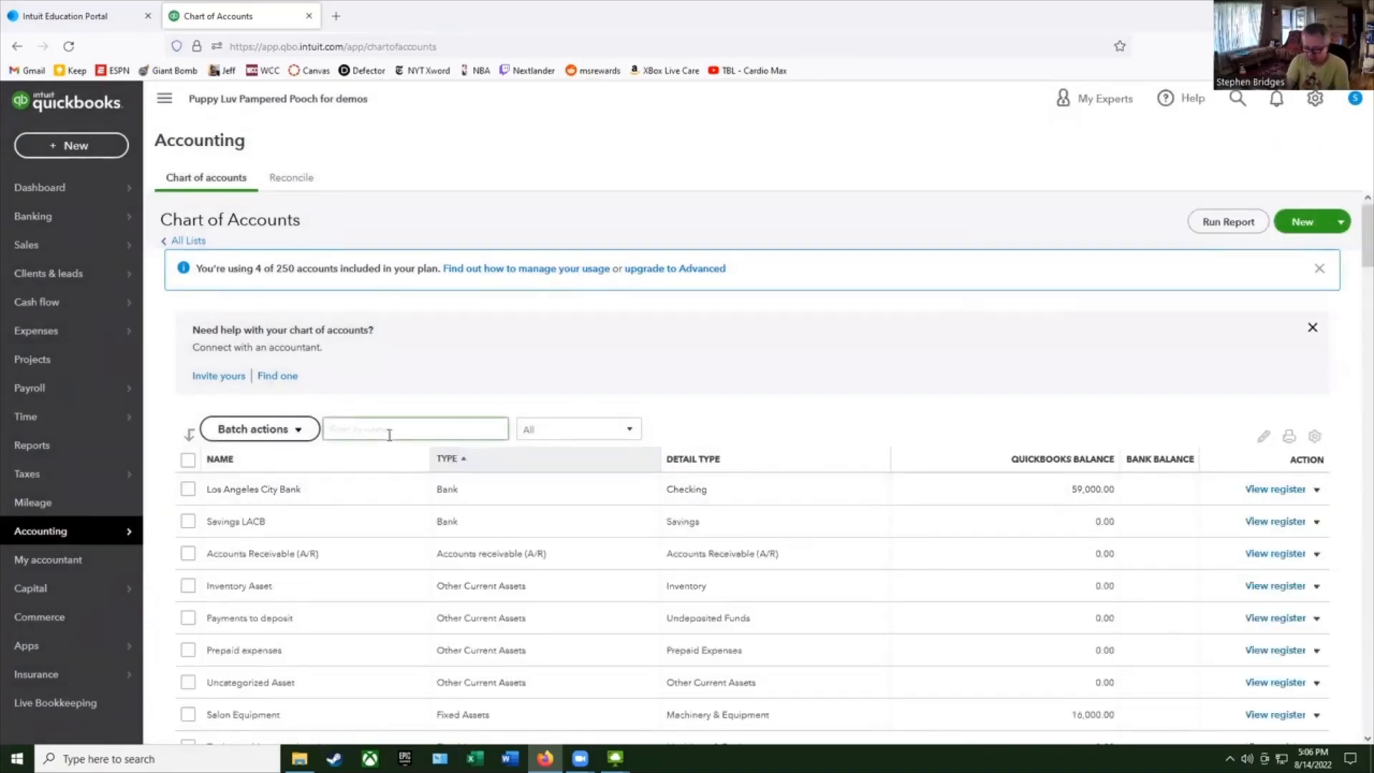
# Step: Filter the chart of accounts by 'city' to confirm City Credit Union MC, then minimize the browser
pyautogui.write('city')
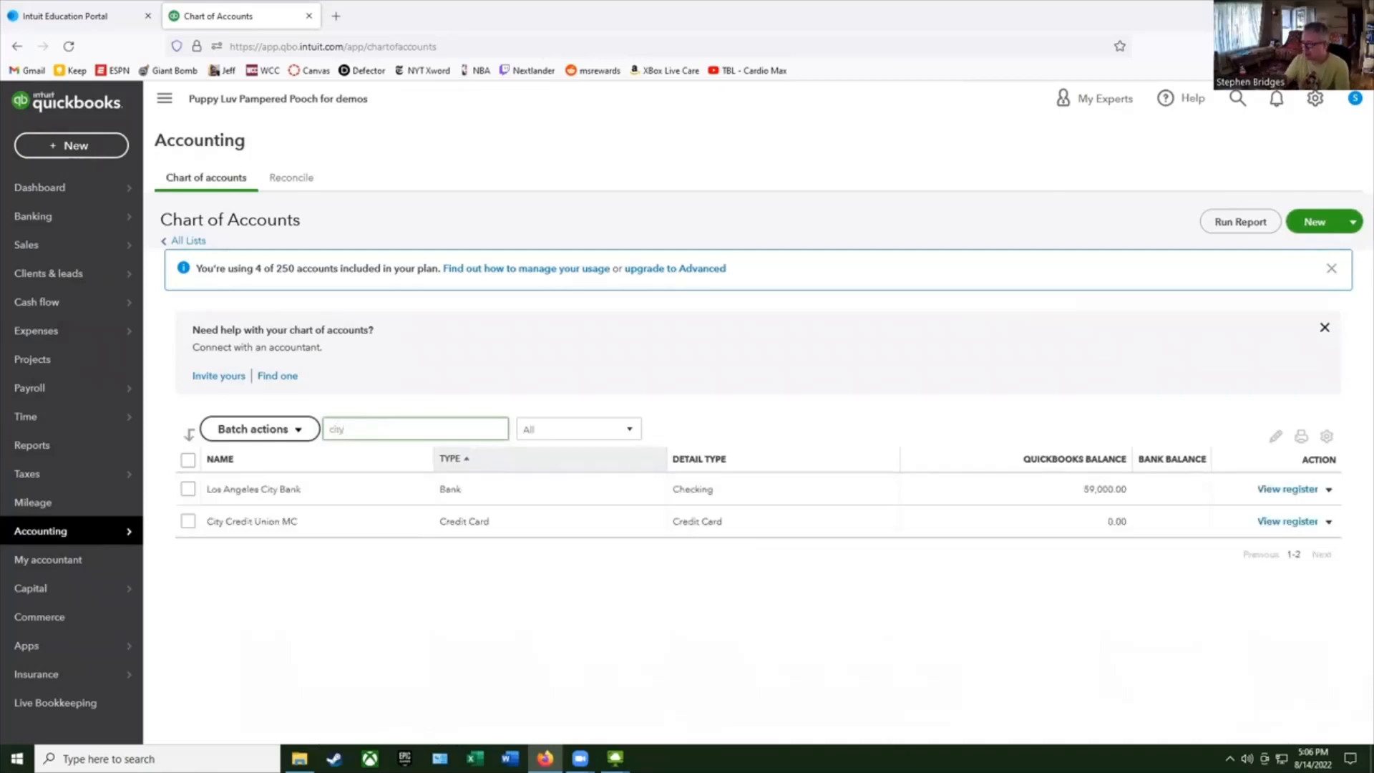
pyautogui.click(1023, 327)
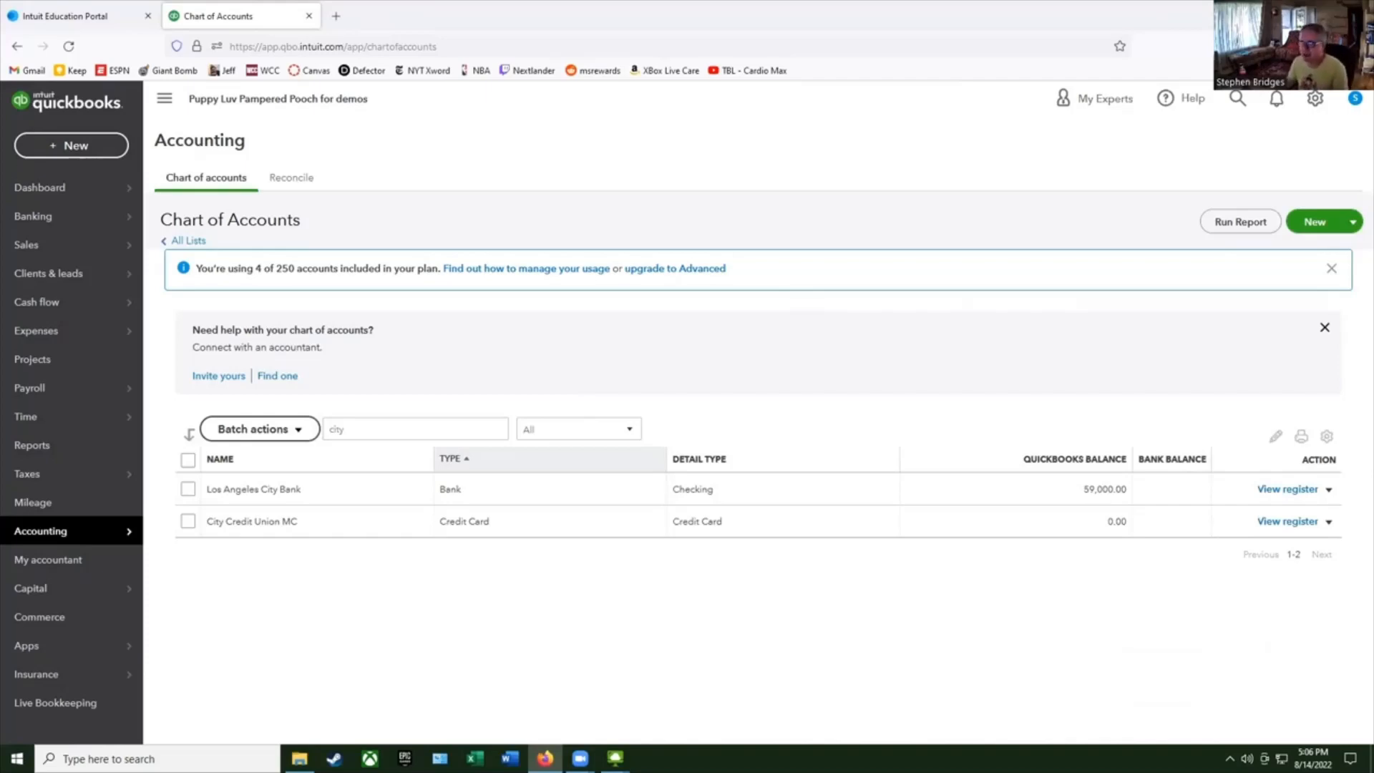
pyautogui.click(1292, 14)
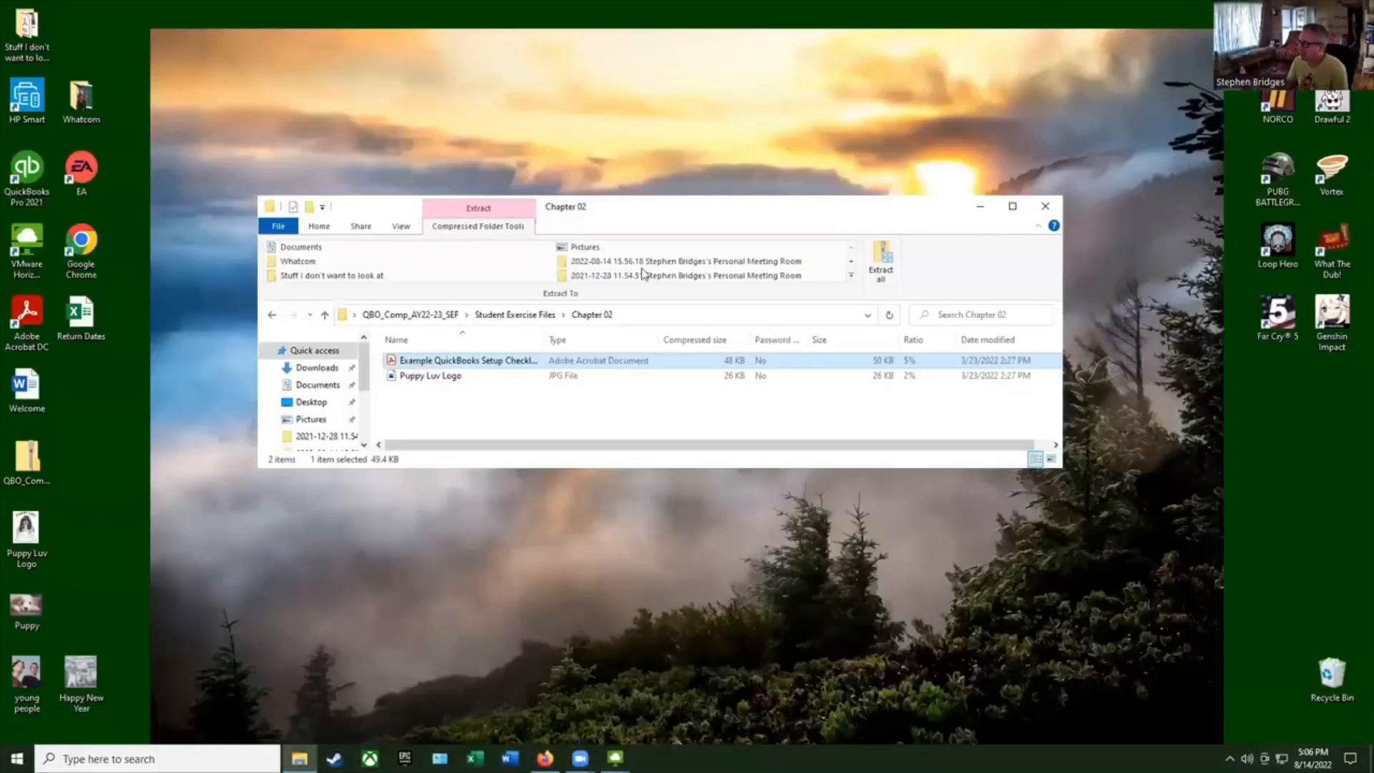
# Step: Create a desktop folder named Assignment 1, then return to QuickBooks in Firefox
pyautogui.press('super+d')
pyautogui.rightClick(592, 295)
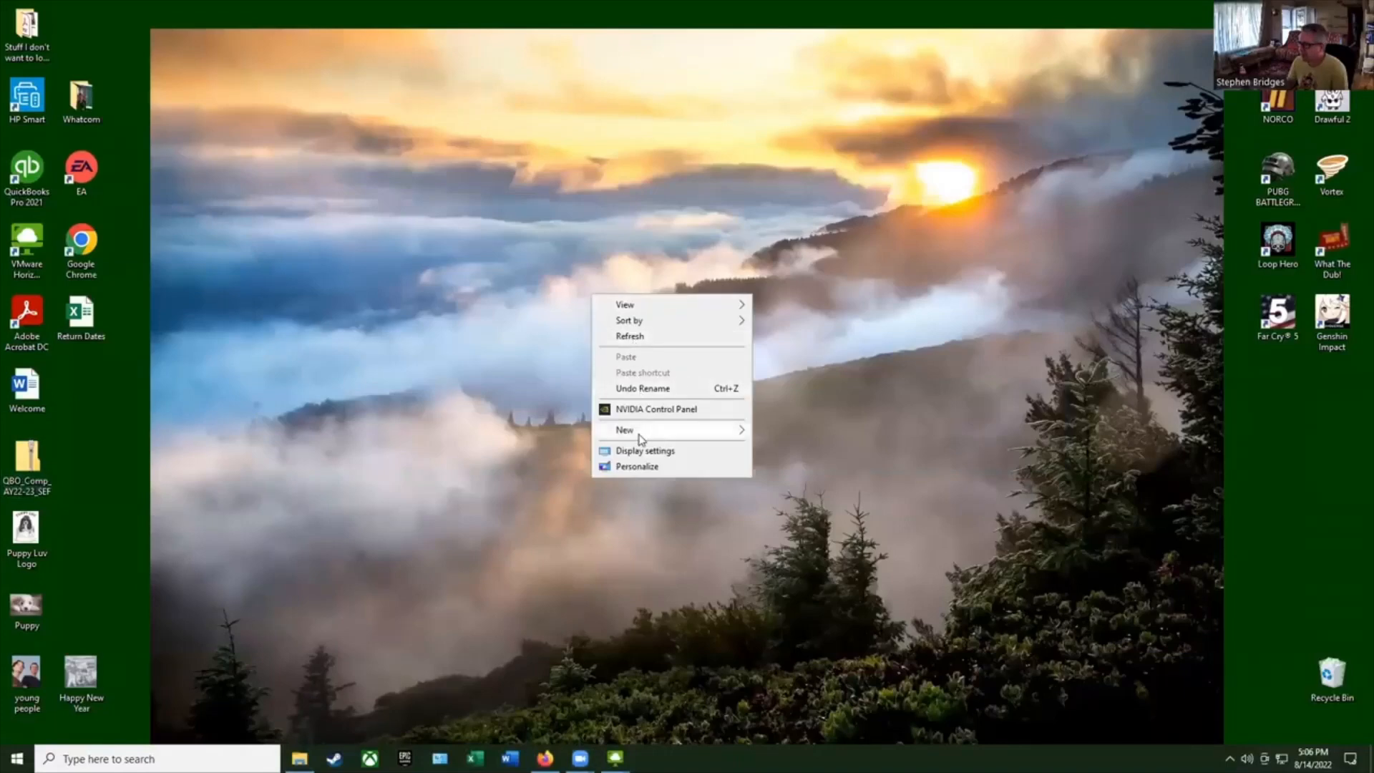
pyautogui.moveTo(639, 438)
pyautogui.click(787, 436)
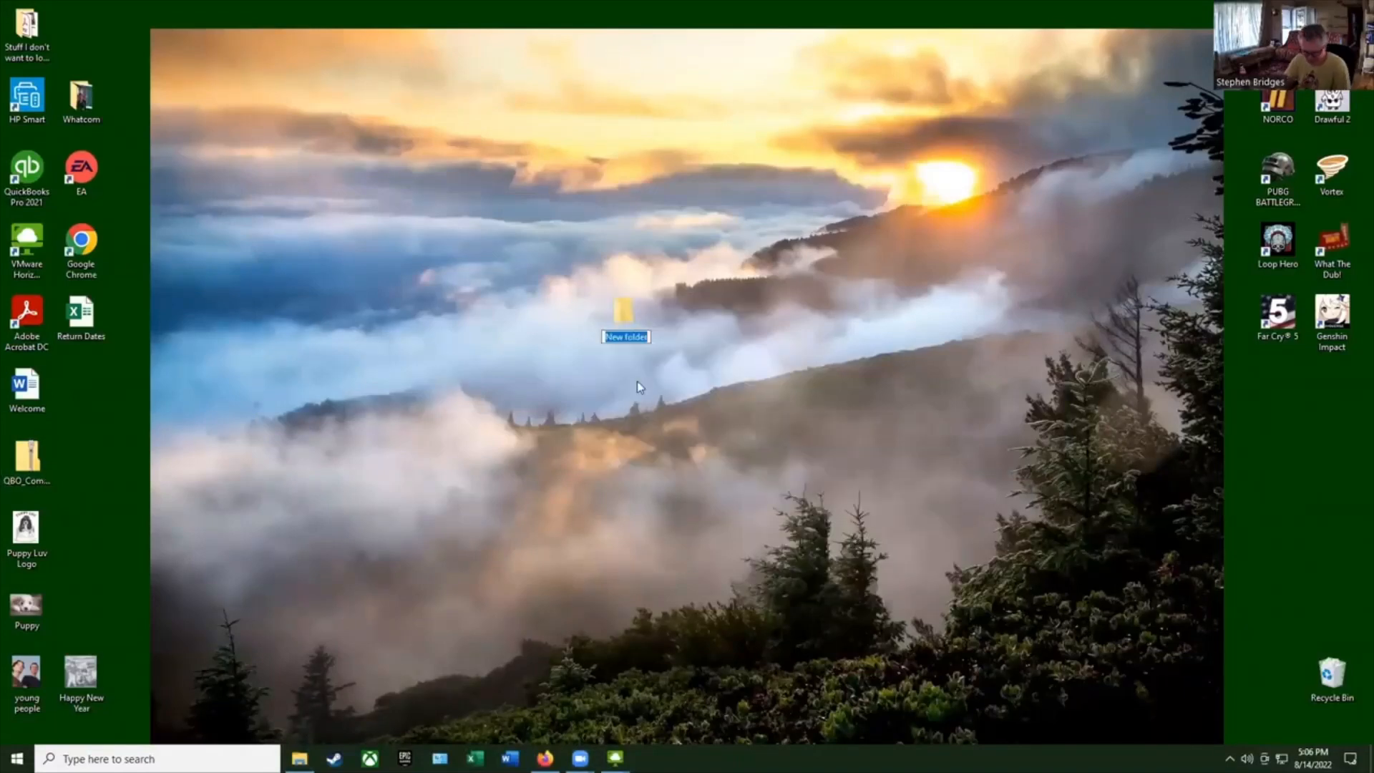
pyautogui.write('Assignment')
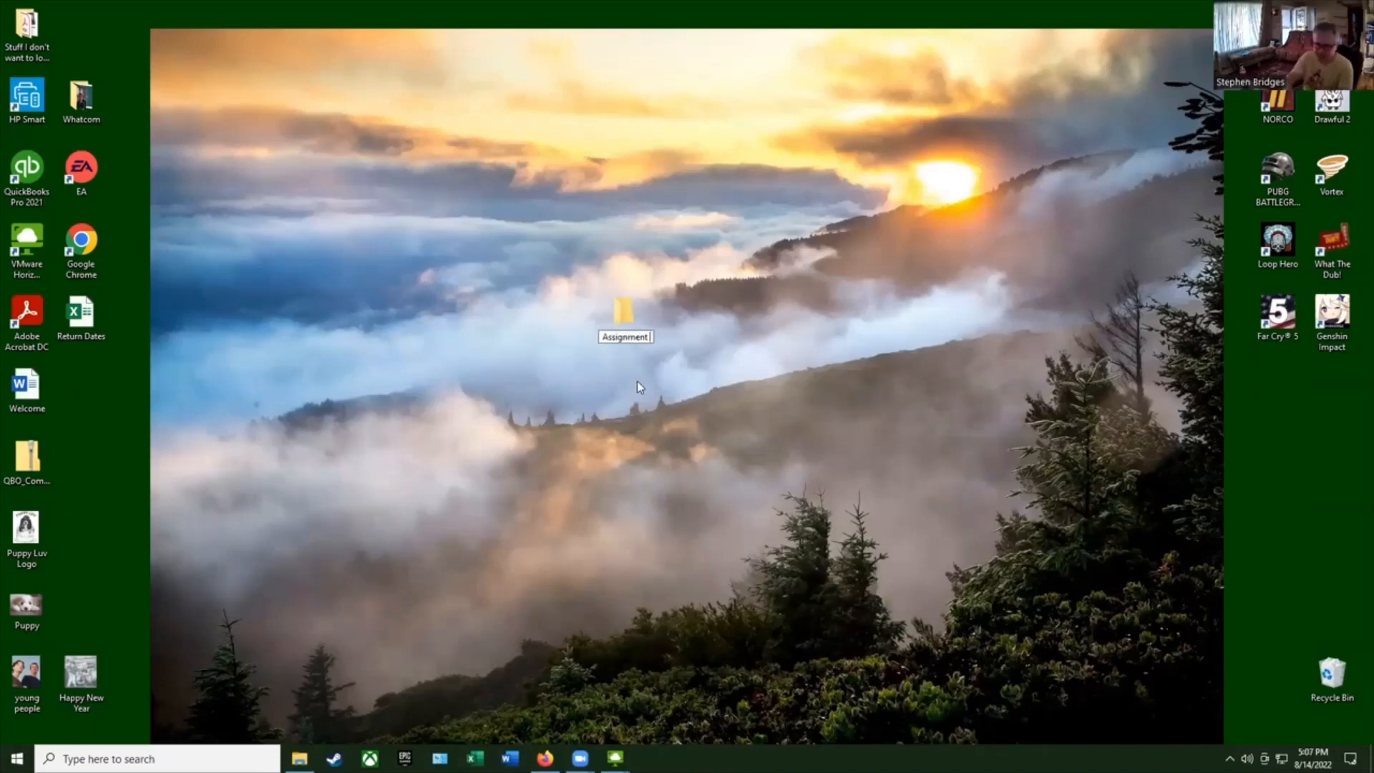
pyautogui.write(' 1')
pyautogui.press('Return')
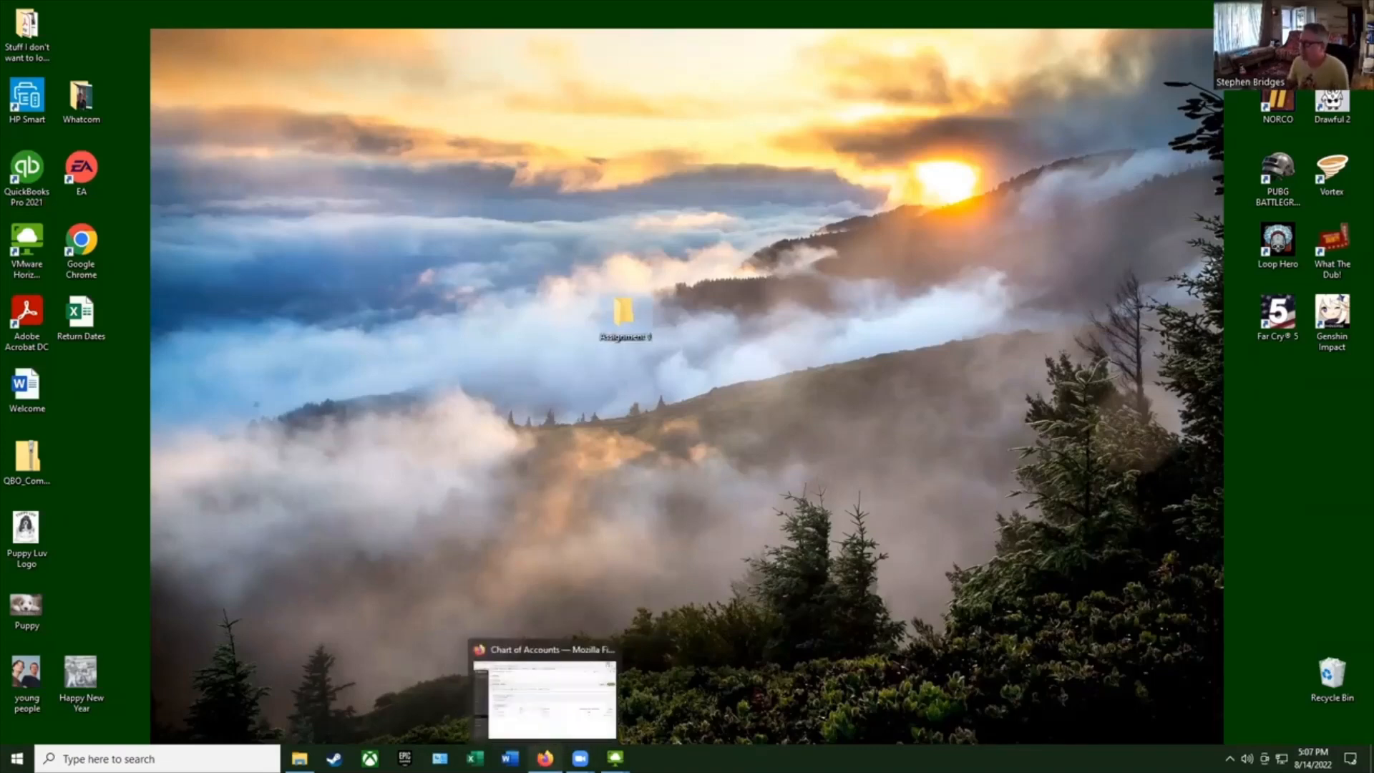
pyautogui.click(545, 759)
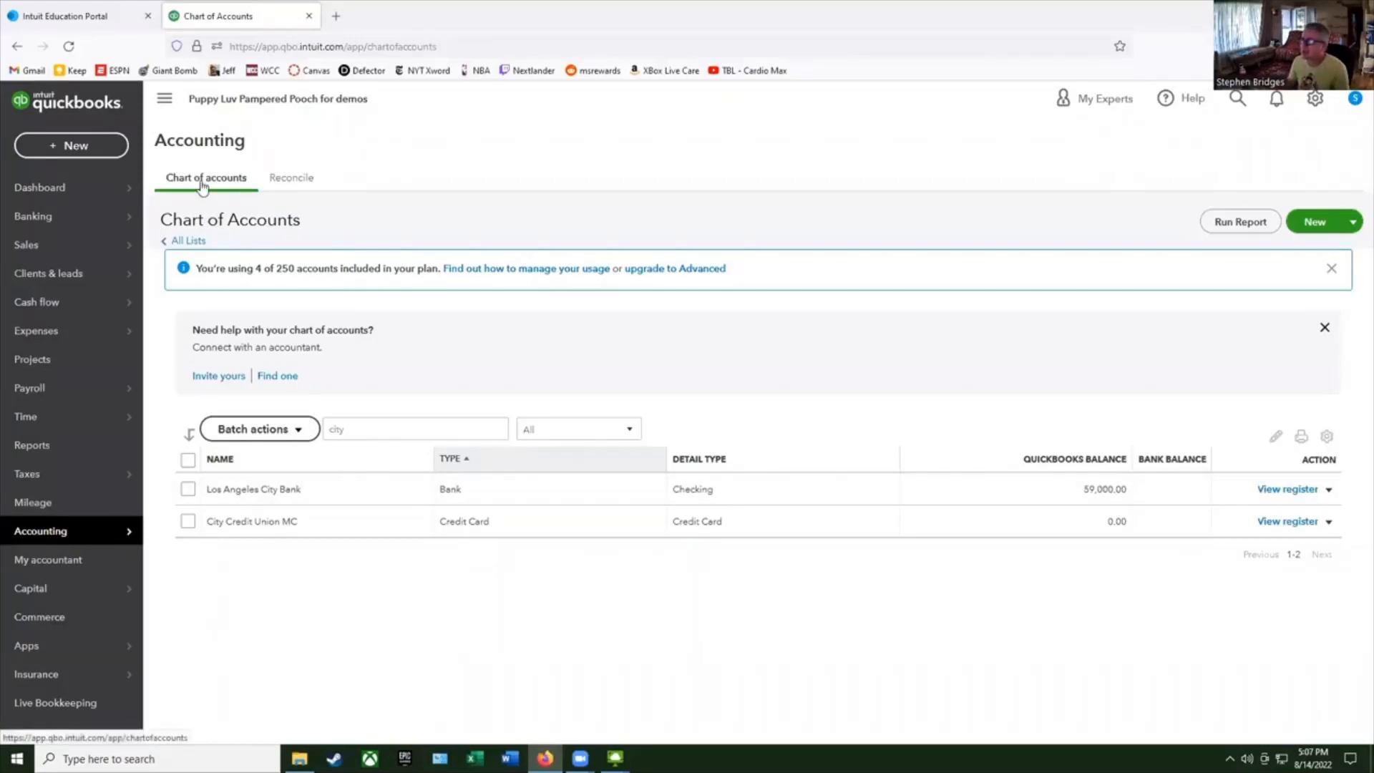
# Step: Clear the 'city' filter and run the Account List report from the Chart of Accounts
pyautogui.doubleClick(355, 429)
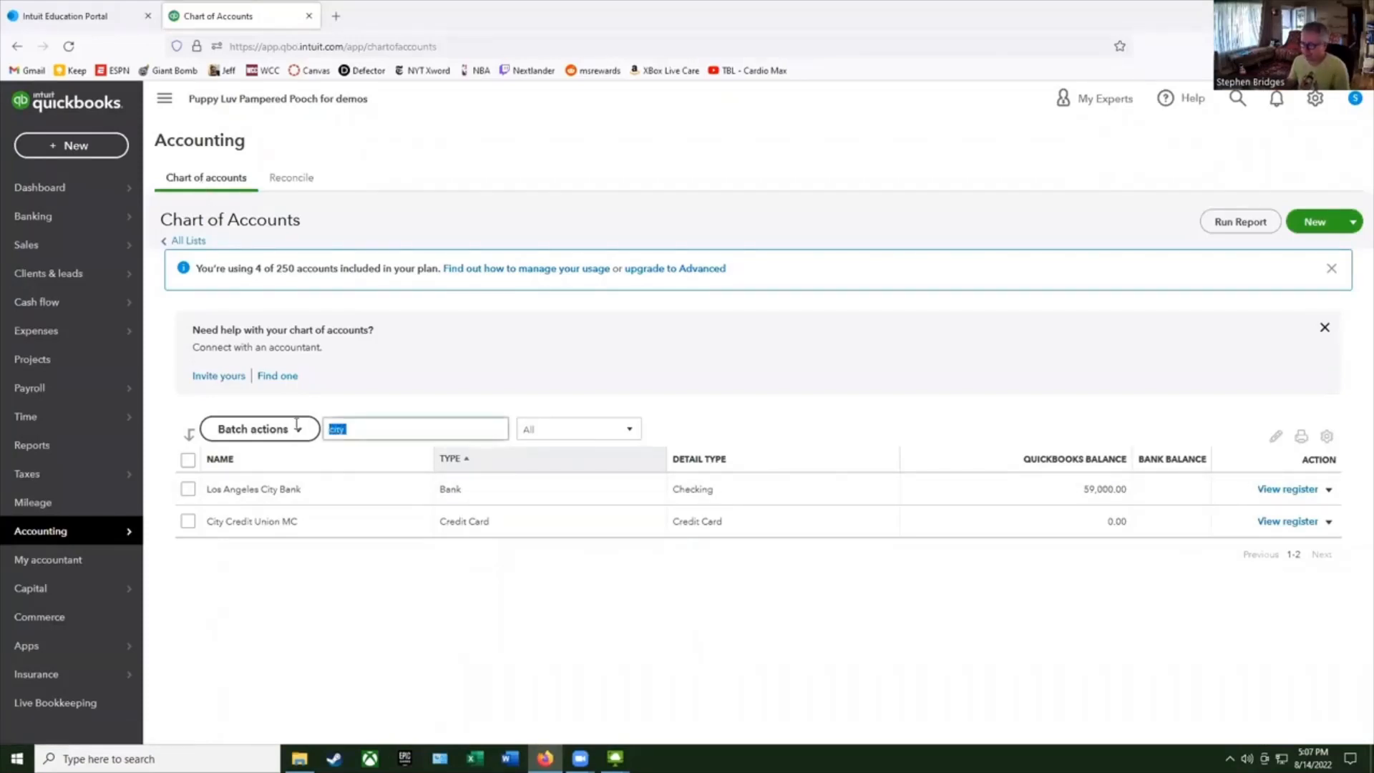
pyautogui.press('BackSpace')
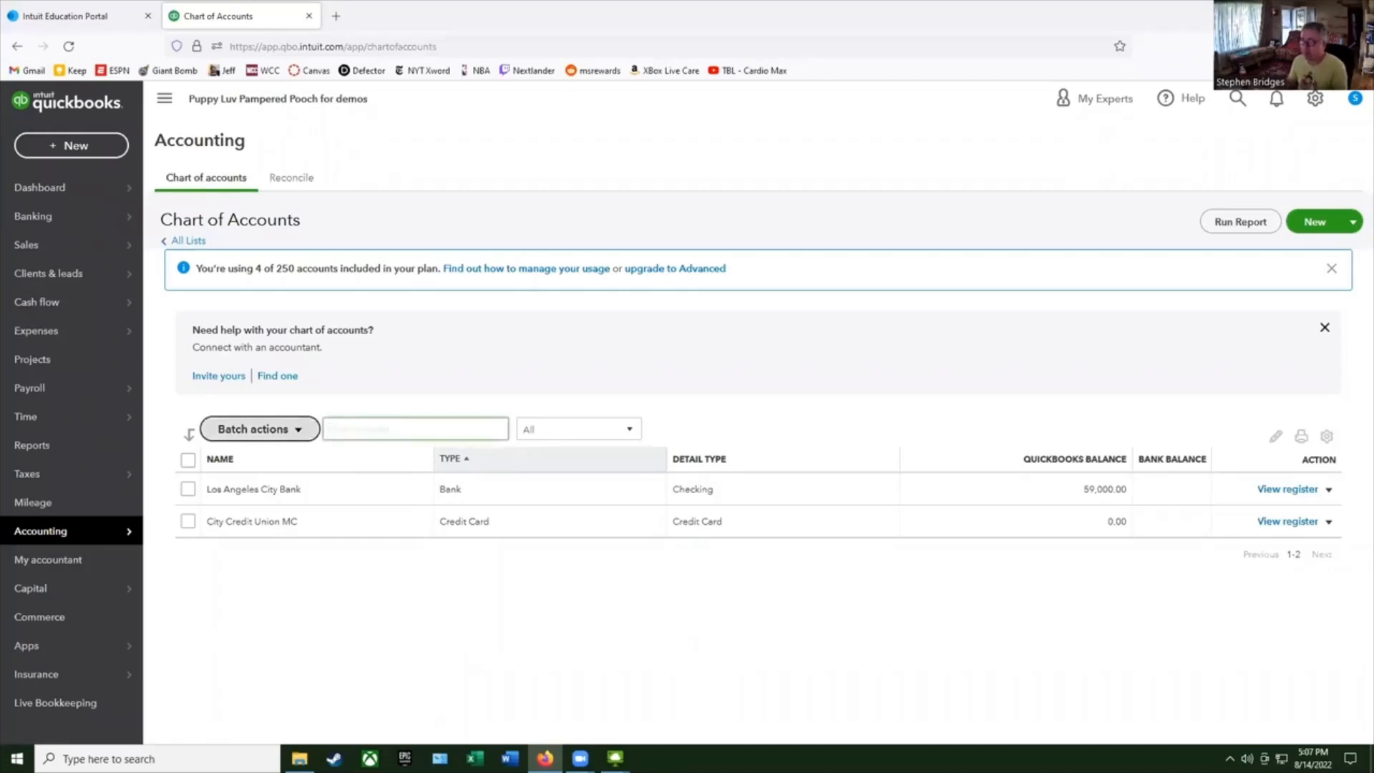
pyautogui.click(221, 179)
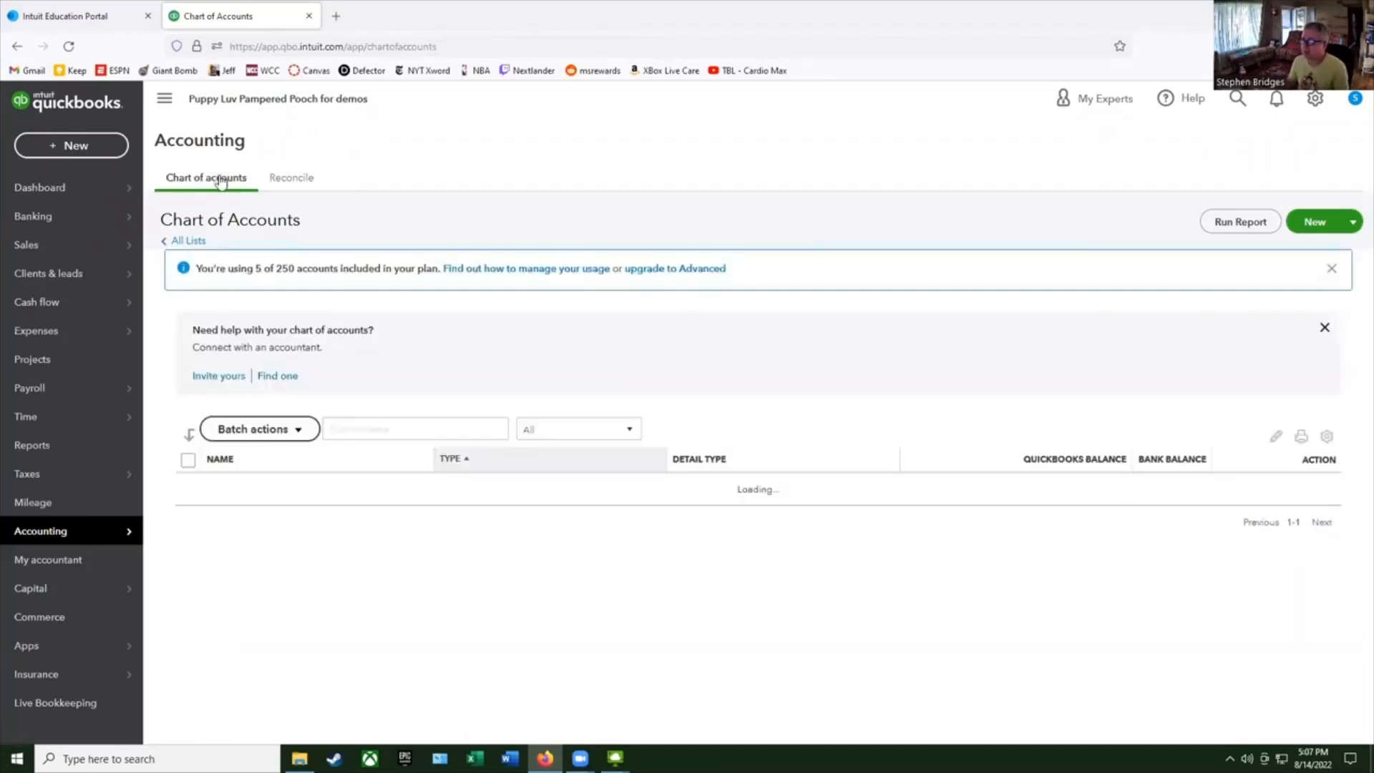
pyautogui.click(1203, 222)
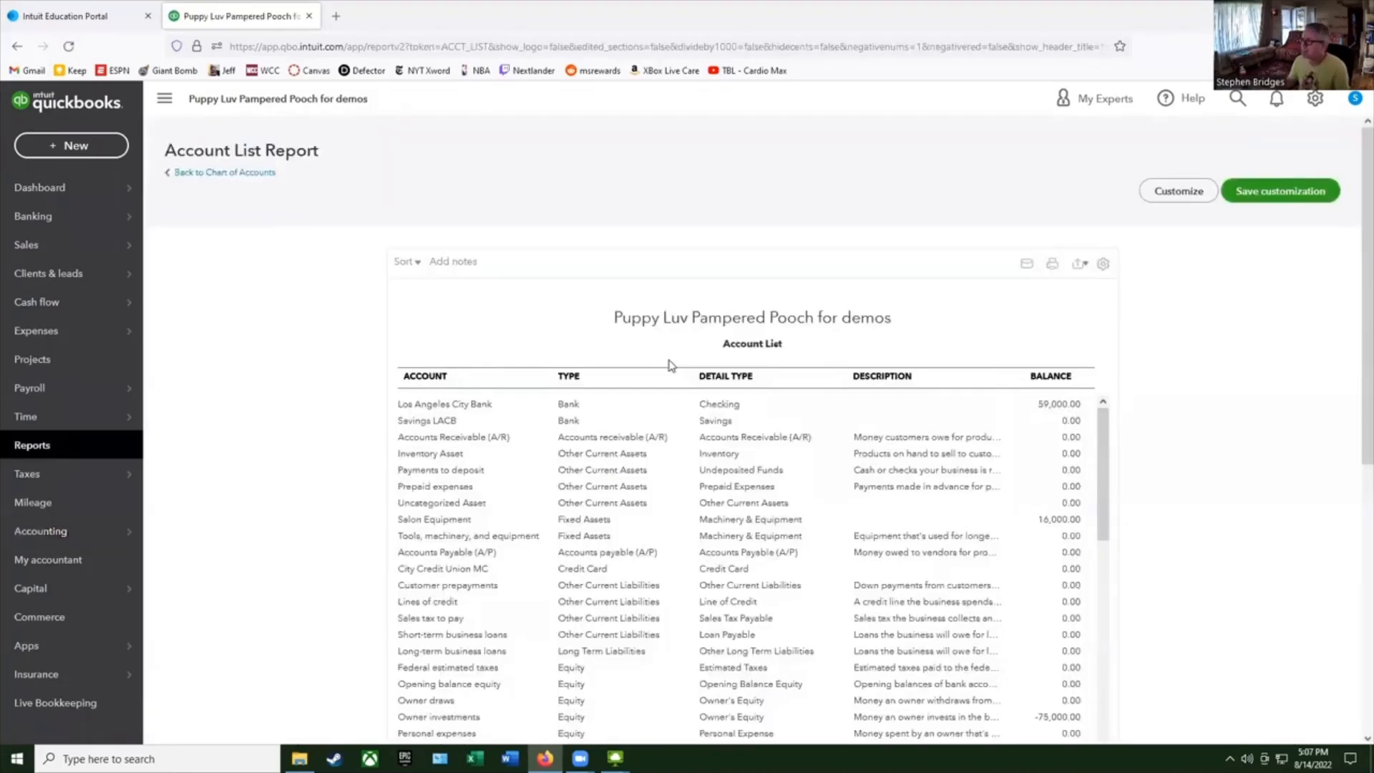
# Step: Export the Account List report to Excel
pyautogui.scroll(-8, 641, 424)
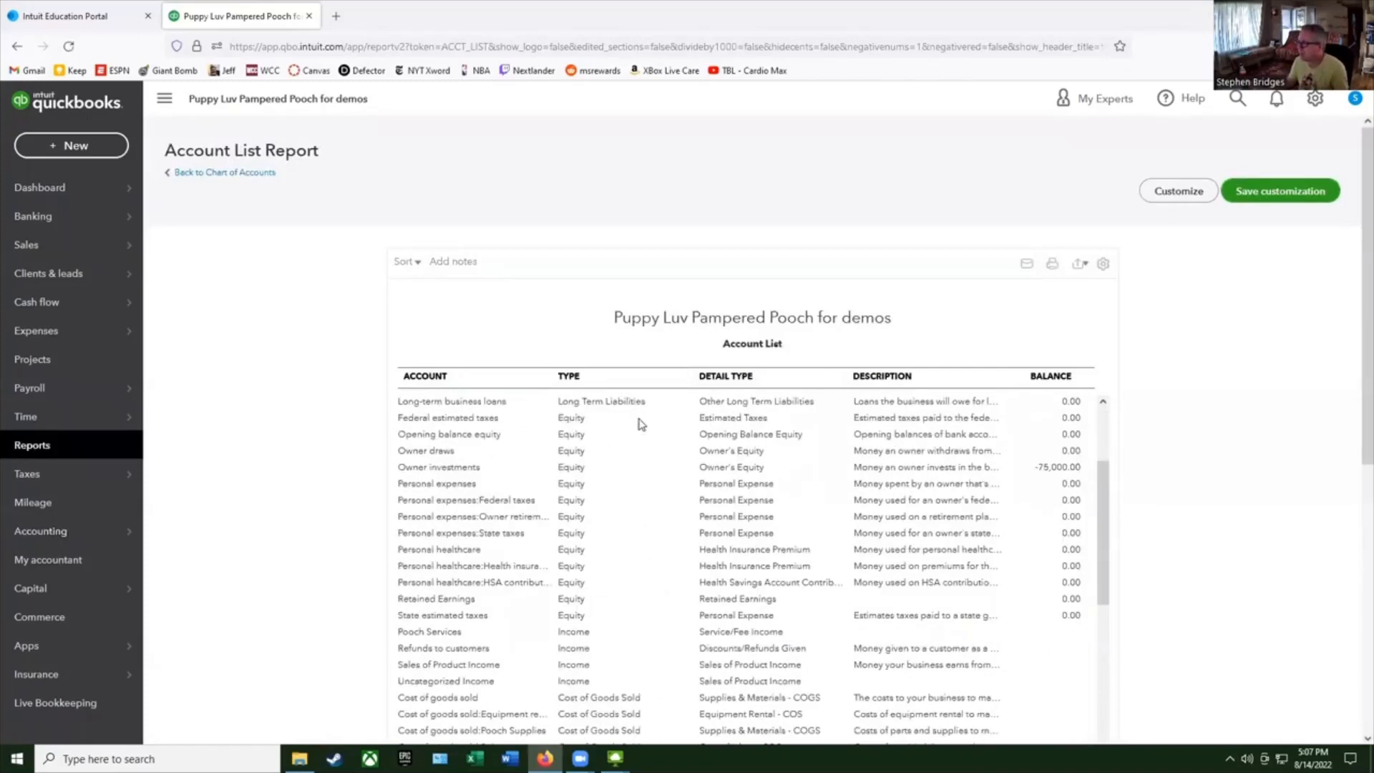
pyautogui.scroll(-15, 642, 424)
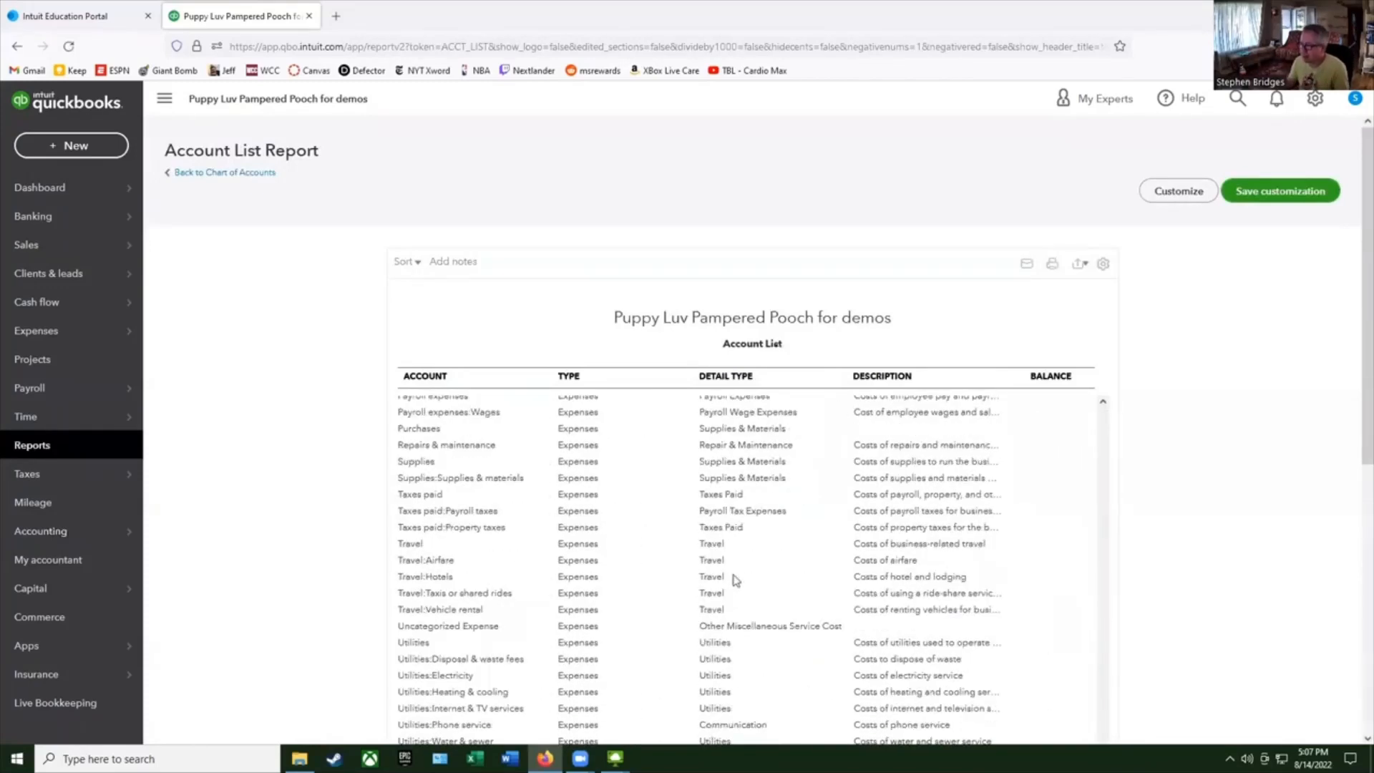
pyautogui.scroll(10, 957, 569)
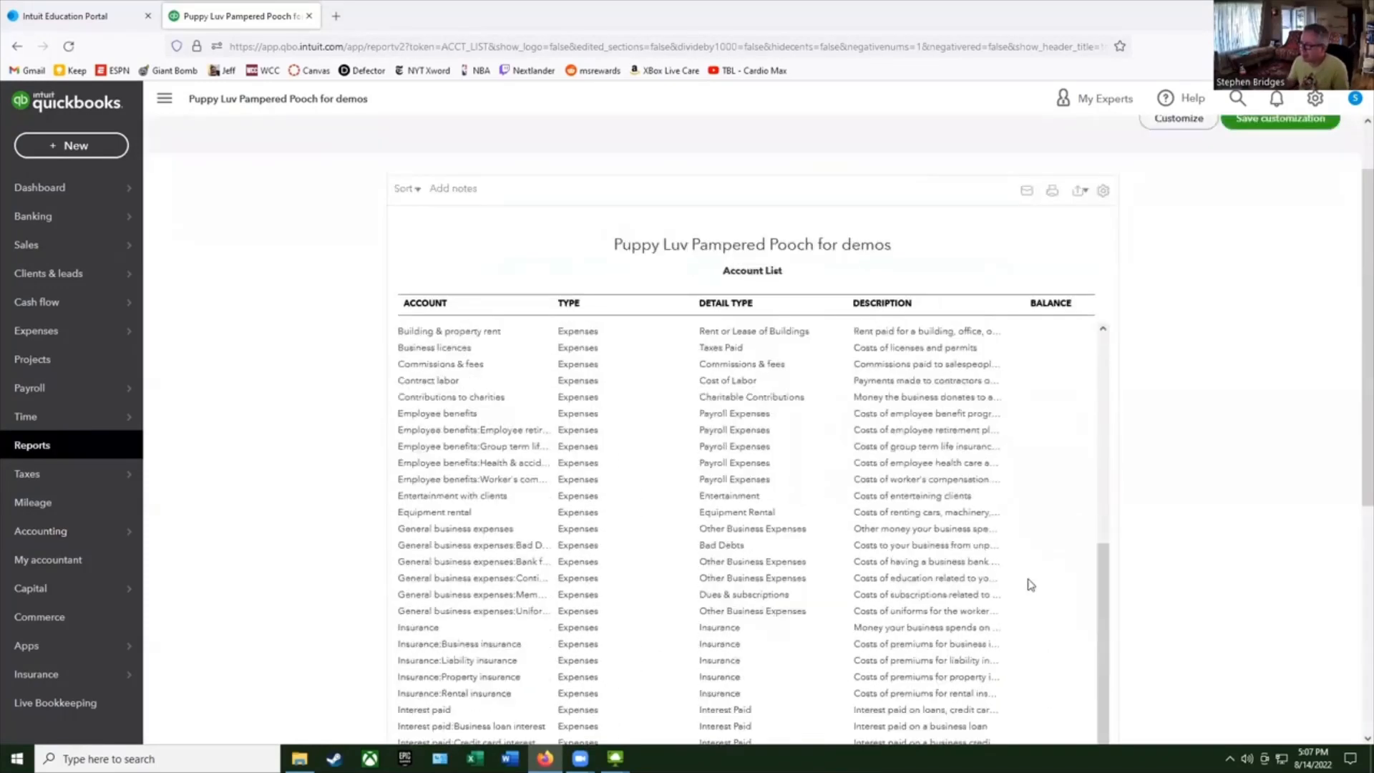
pyautogui.scroll(10, 1031, 585)
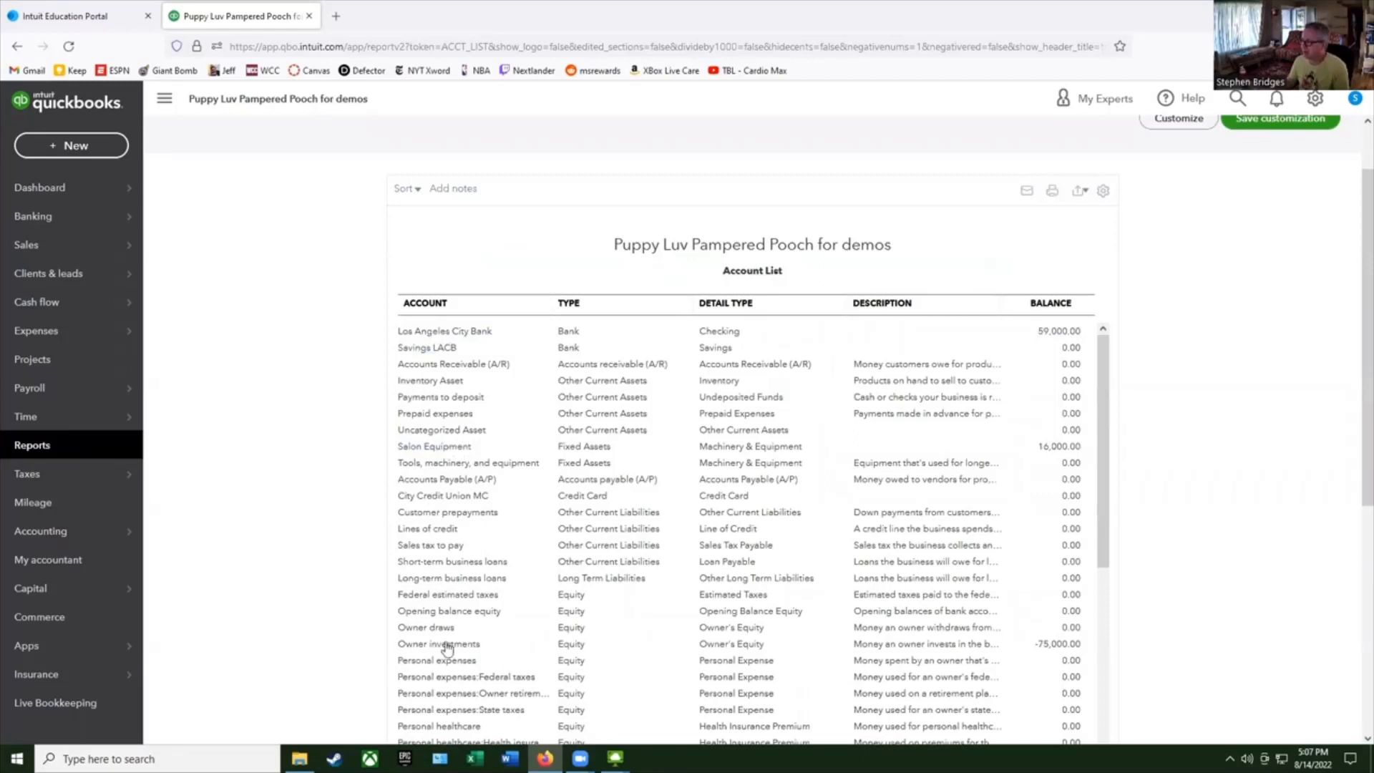
pyautogui.scroll(1, 1219, 302)
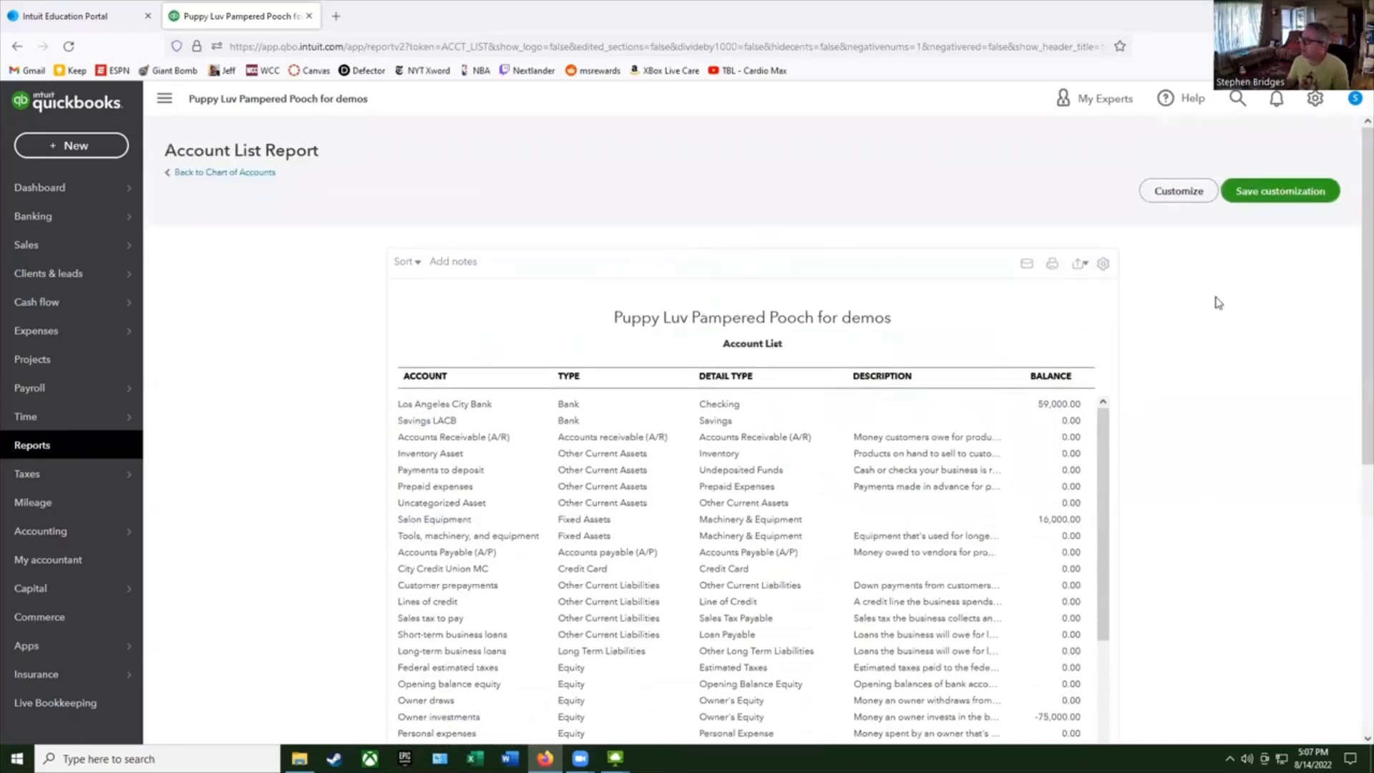
pyautogui.click(1086, 268)
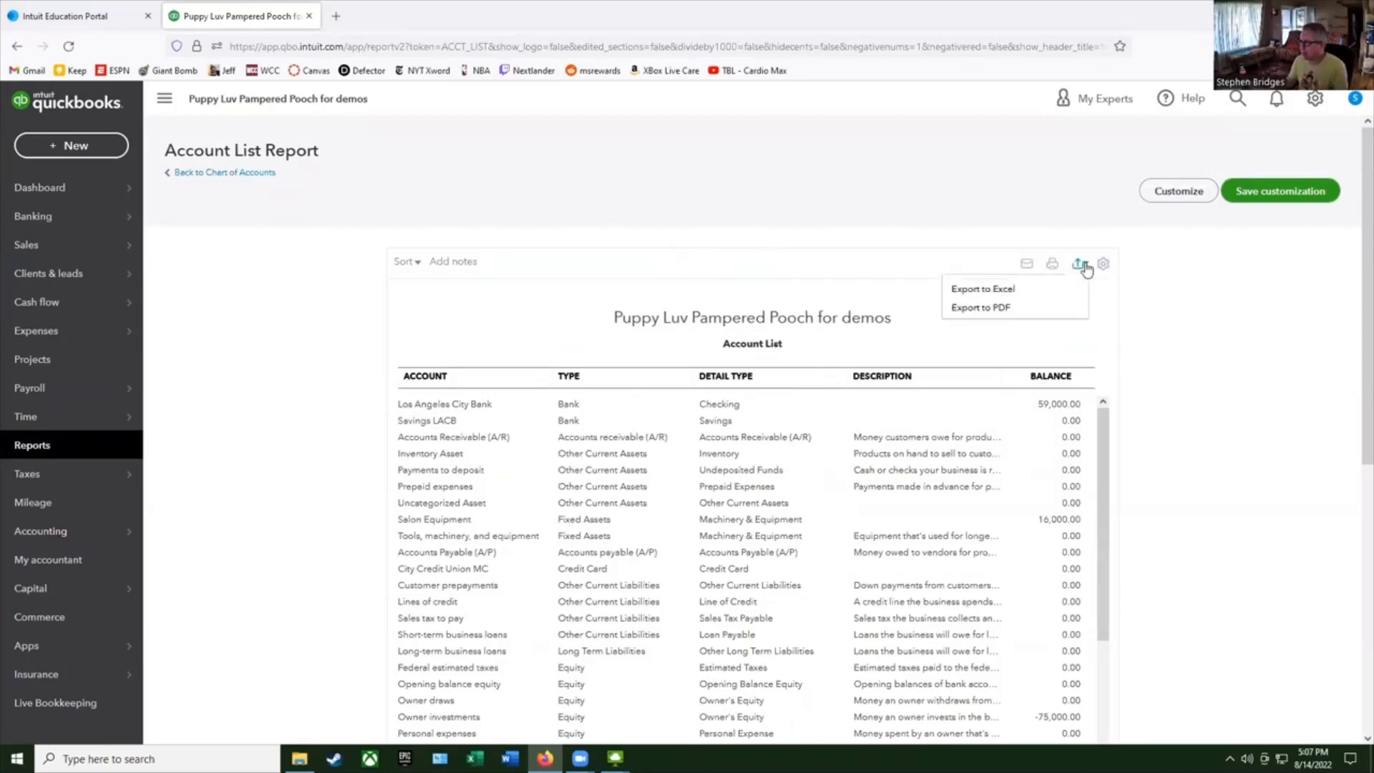
pyautogui.click(1019, 289)
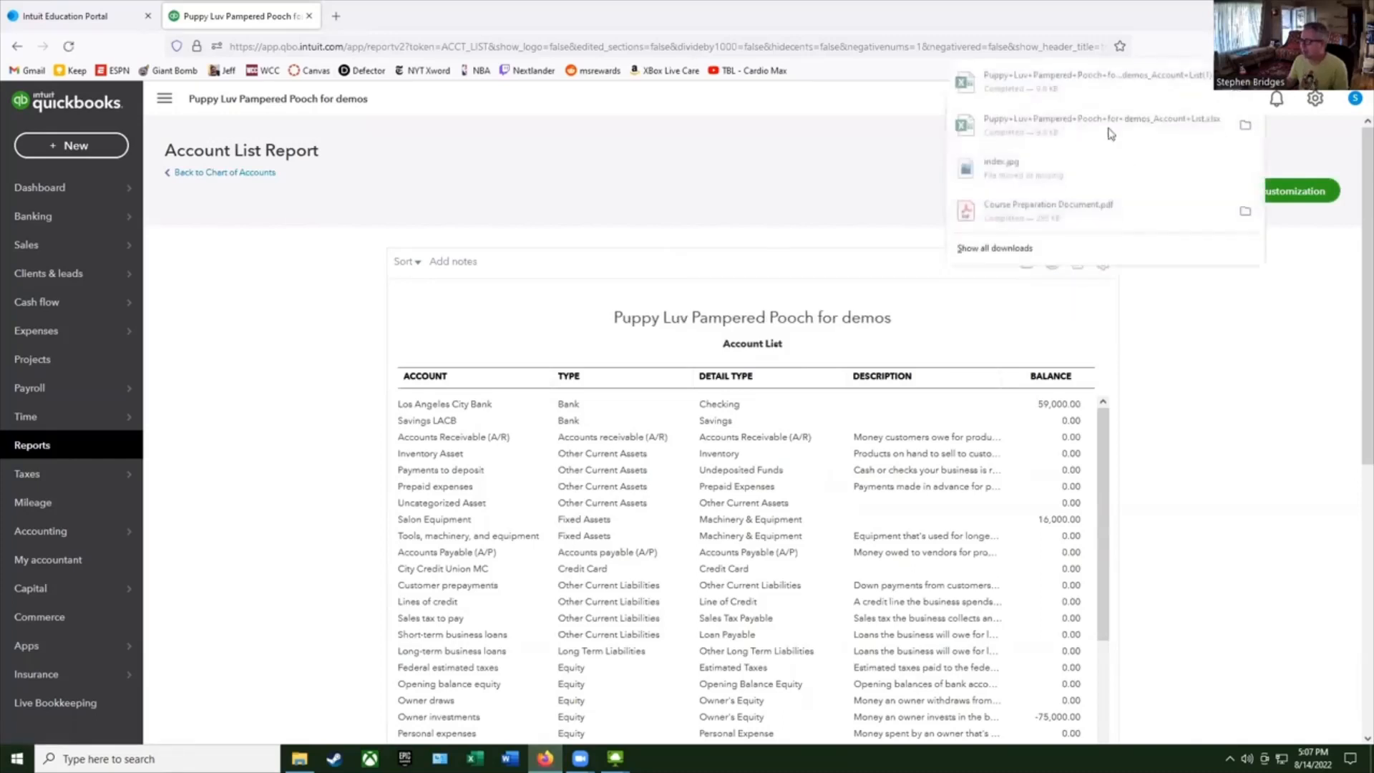
# Step: Open the downloaded Account List workbook in Excel, maximize the window, and enable editing
pyautogui.click(1019, 89)
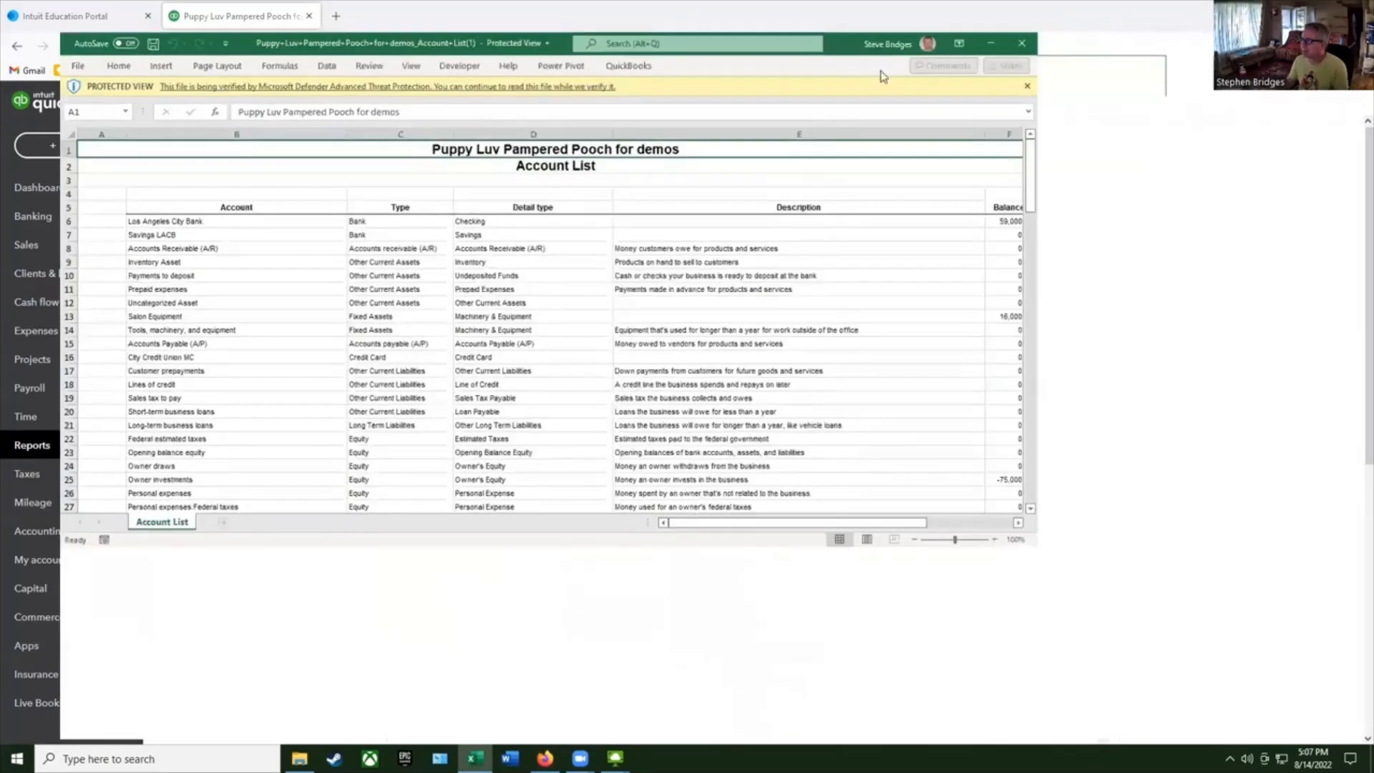
pyautogui.click(1112, 37)
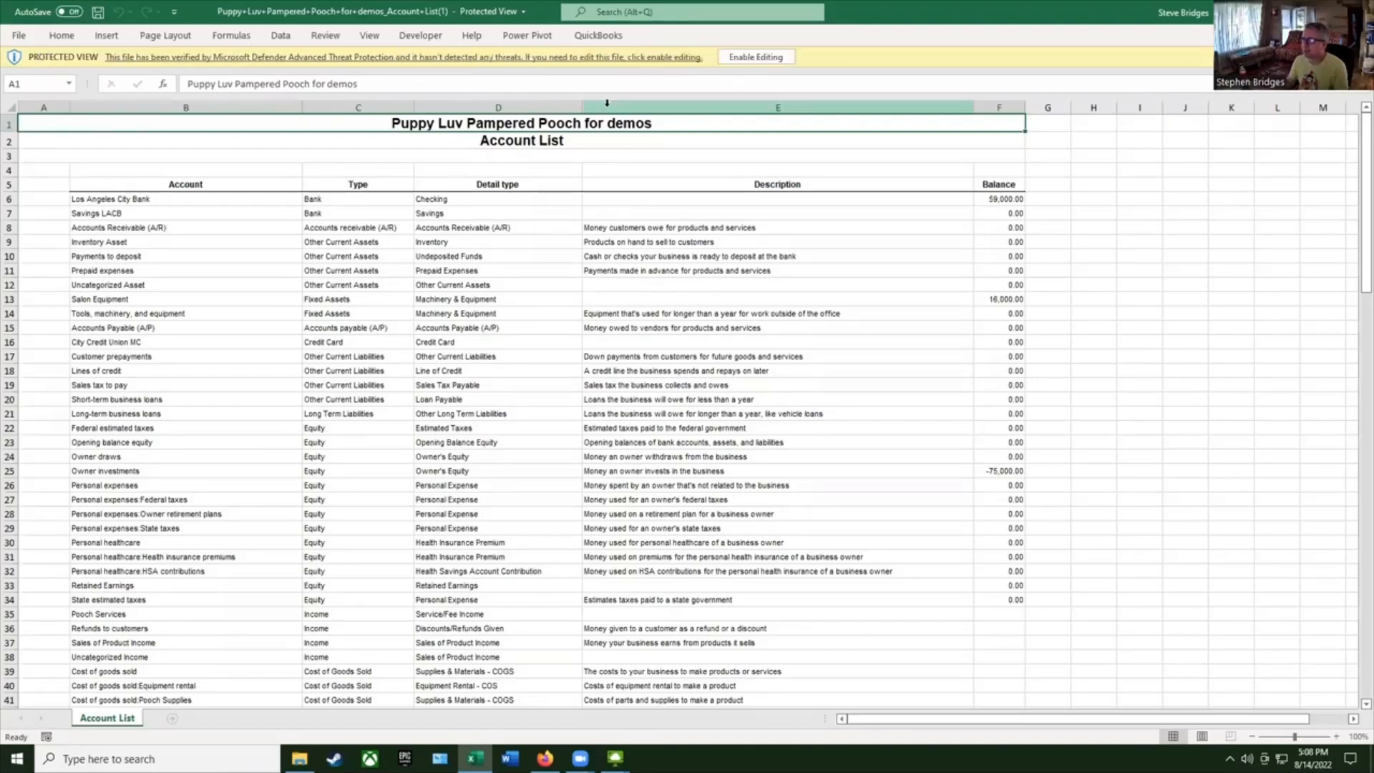
pyautogui.click(767, 57)
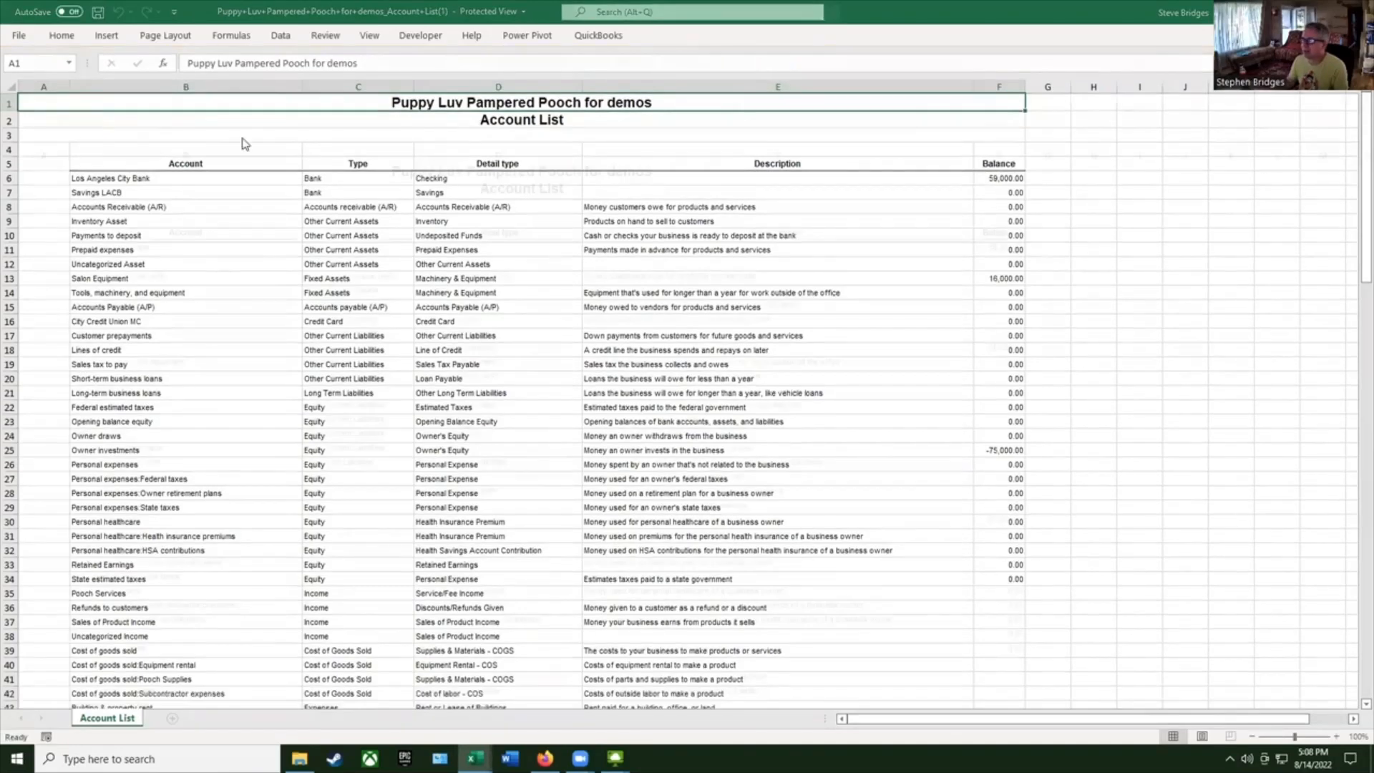
pyautogui.click(20, 36)
# Step: Point Save As at the Assignment 1 folder on the Desktop
pyautogui.click(56, 239)
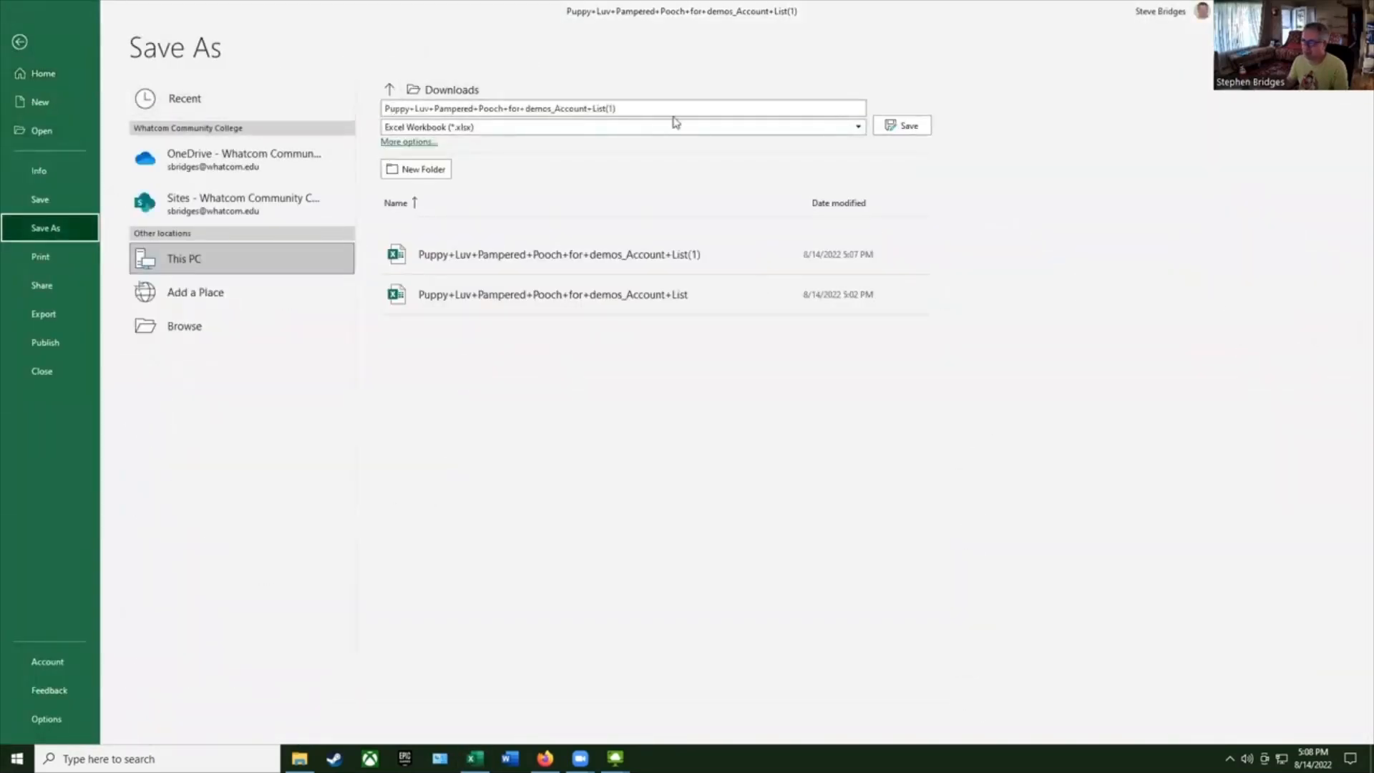
pyautogui.click(620, 106)
pyautogui.click(620, 106)
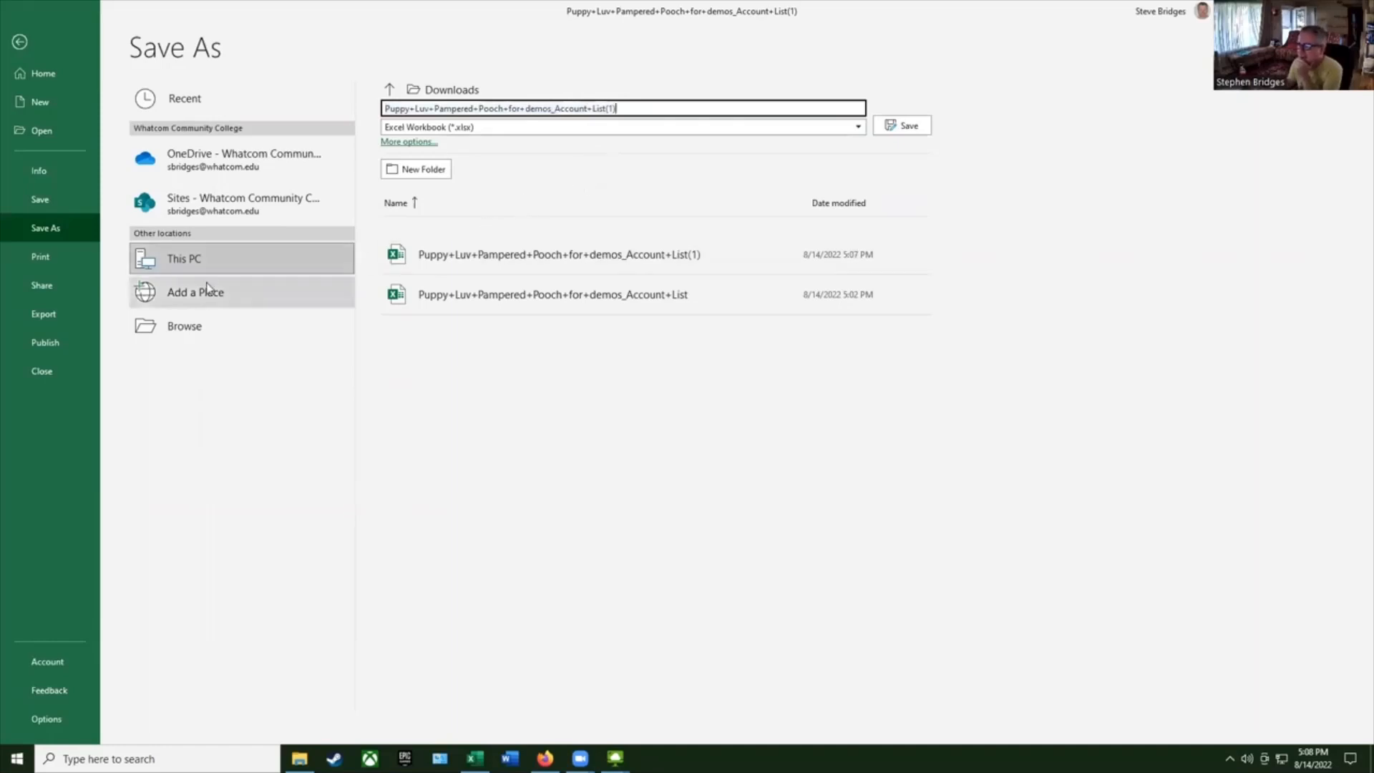
pyautogui.click(184, 326)
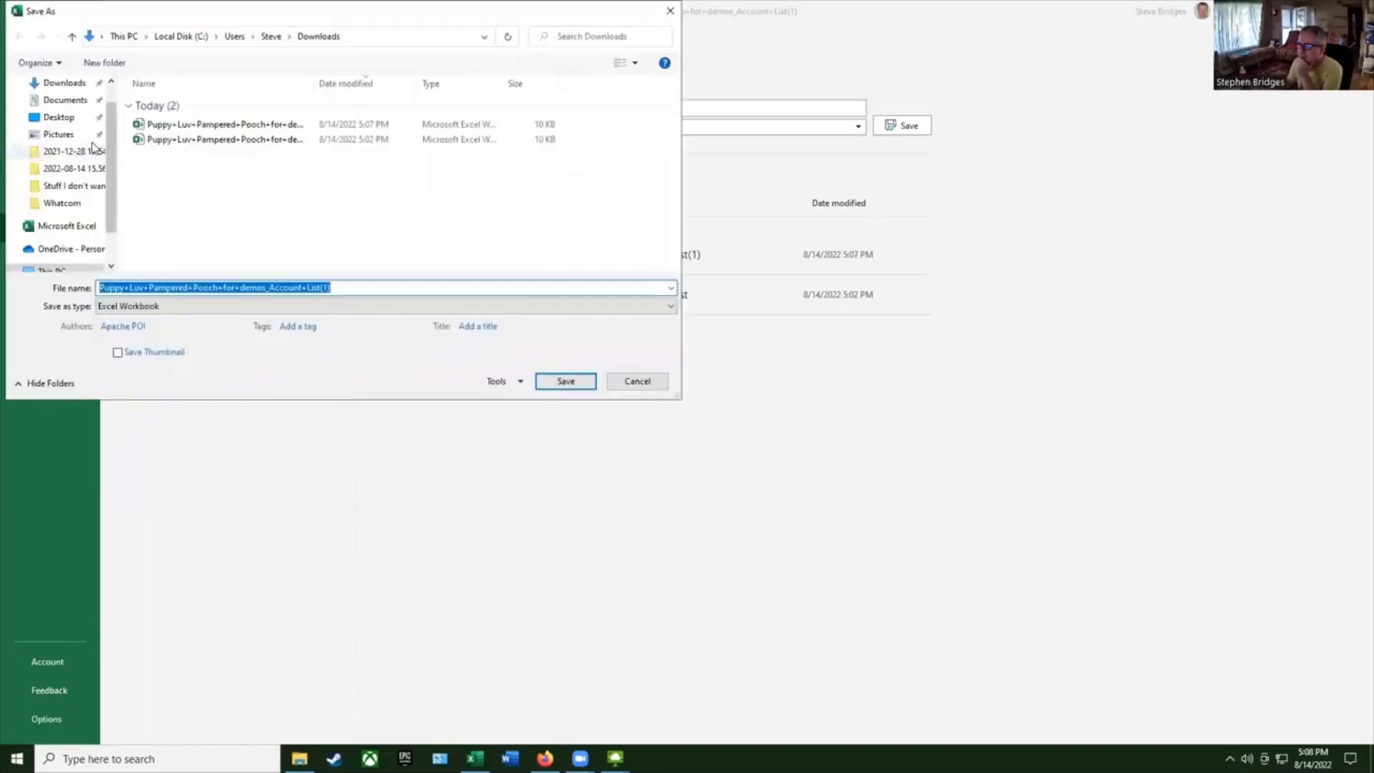
pyautogui.moveTo(112, 158); pyautogui.dragTo(113, 68)
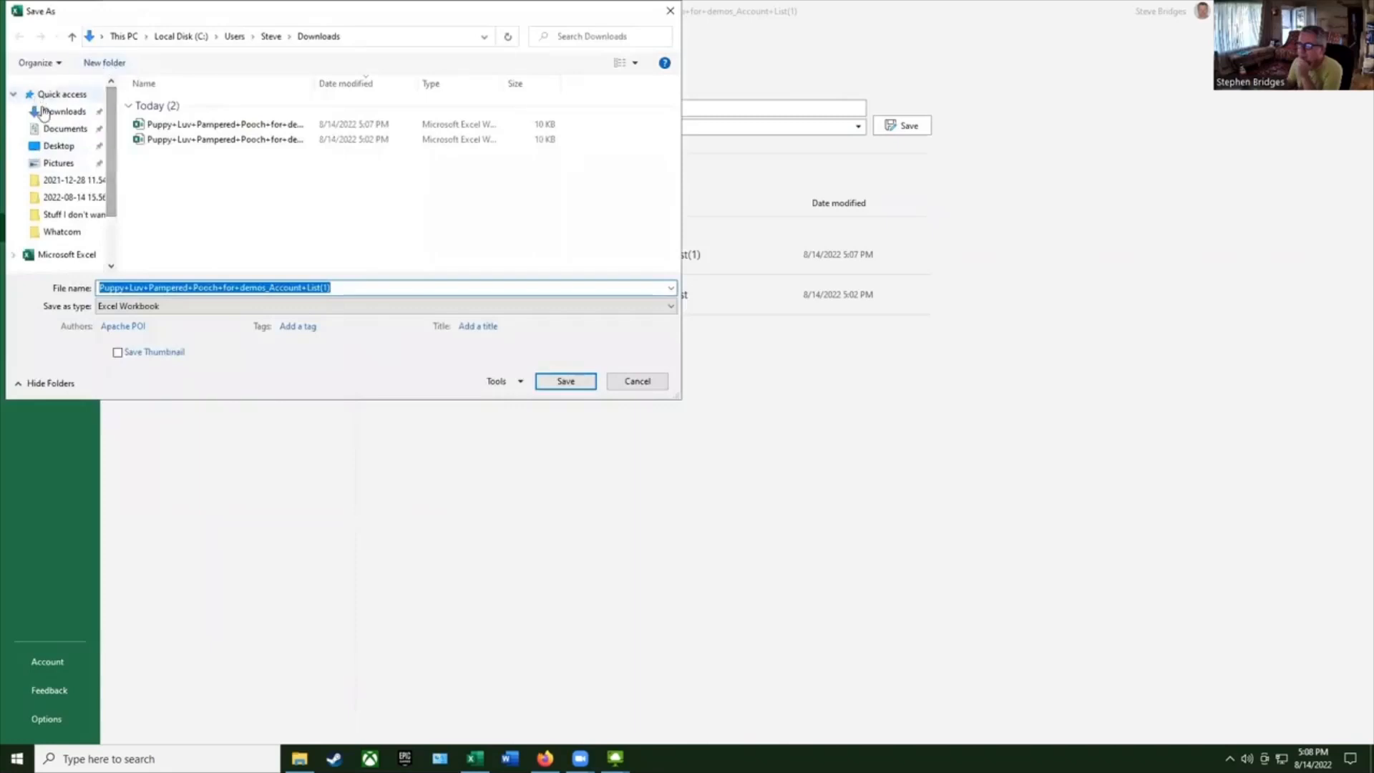
pyautogui.click(63, 147)
pyautogui.doubleClick(142, 120)
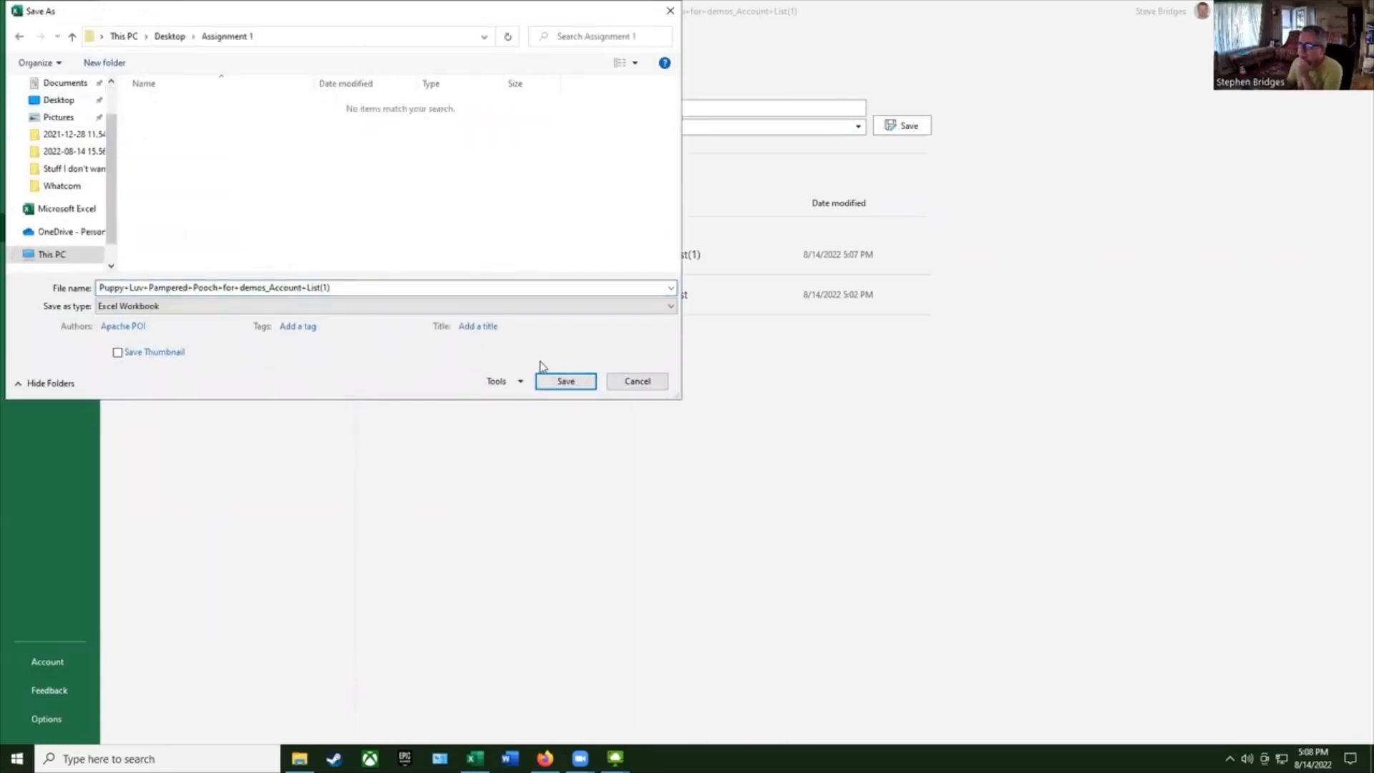
# Step: Replace the (1) in the file name with the student's surname and save
pyautogui.click(342, 288)
pyautogui.click(349, 287)
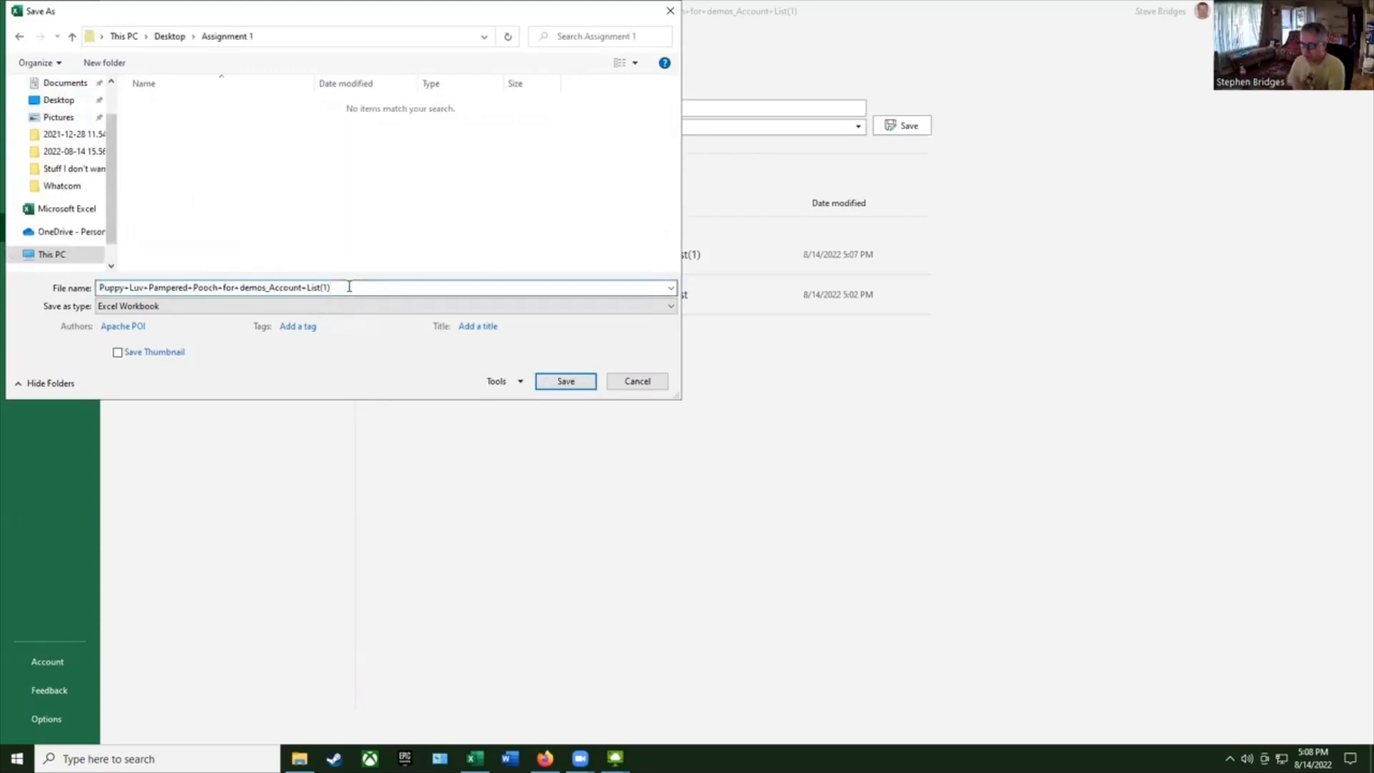
pyautogui.press('BackSpace')
pyautogui.press('BackSpace')
pyautogui.press('BackSpace')
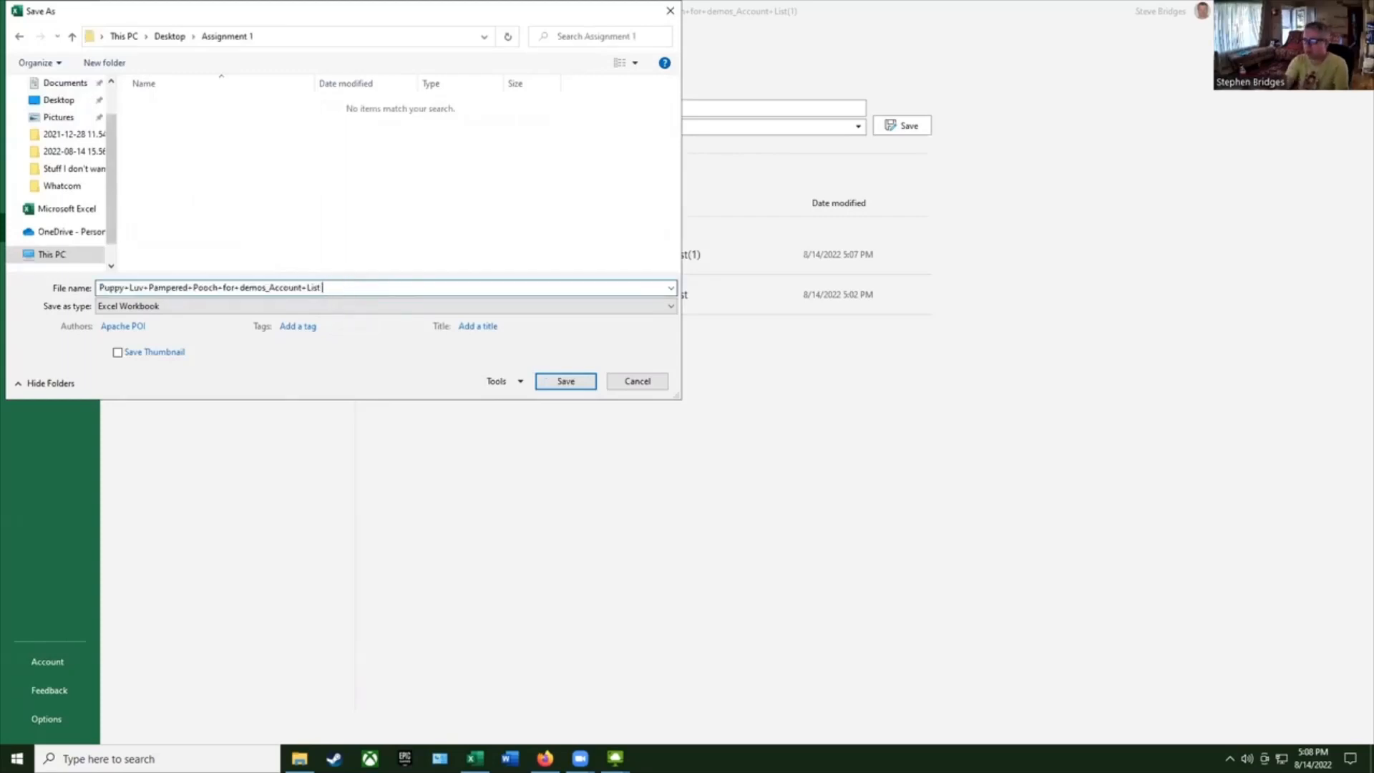
pyautogui.write('Bridges')
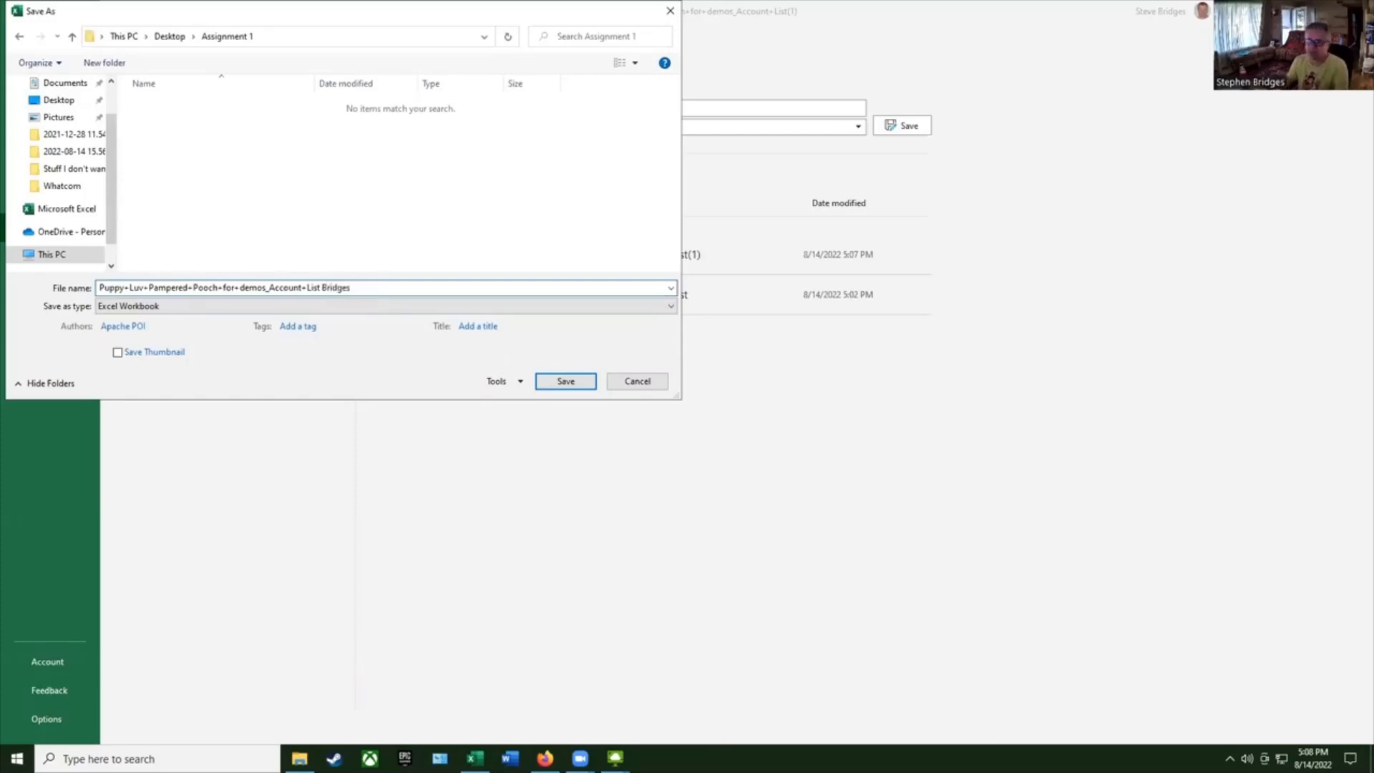
pyautogui.click(553, 384)
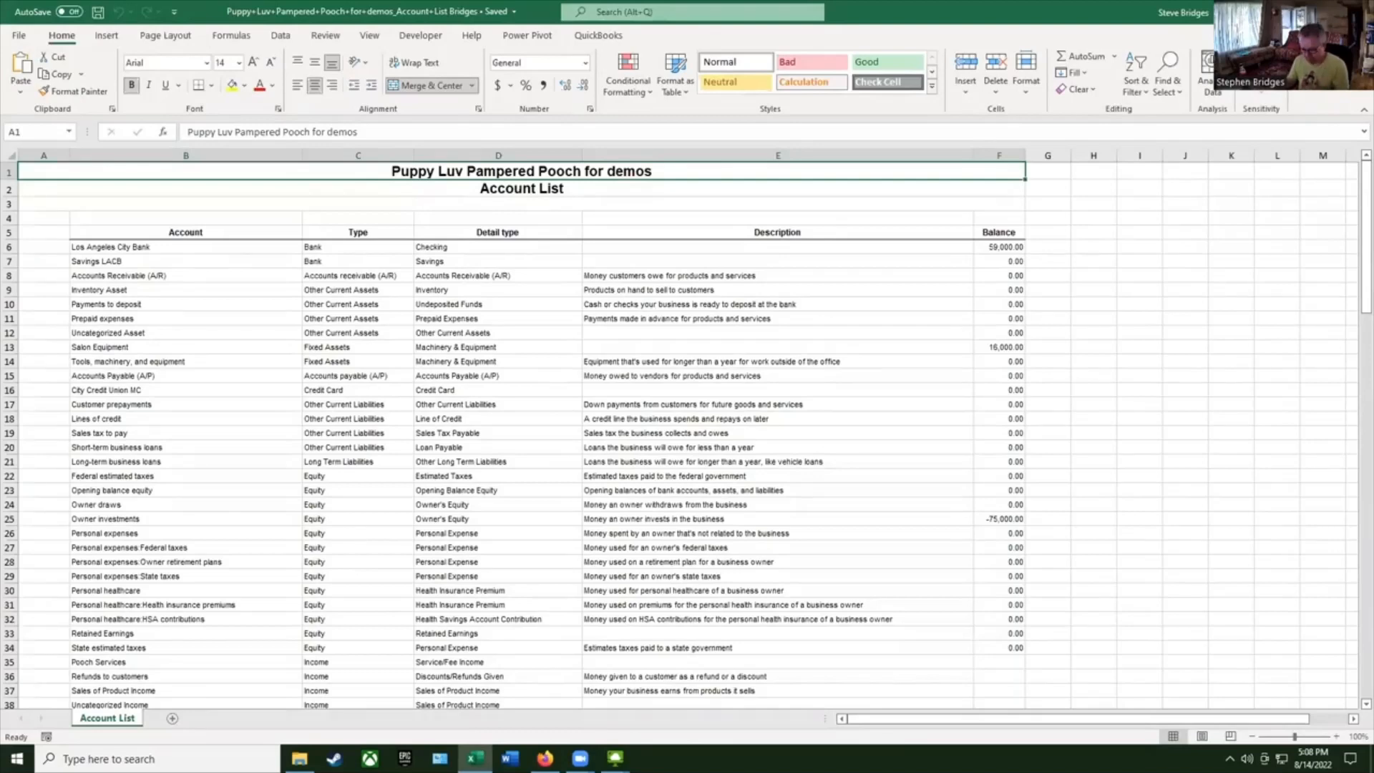
# Step: Minimize Excel to bring the QuickBooks dashboard back into view
pyautogui.click(1292, 11)
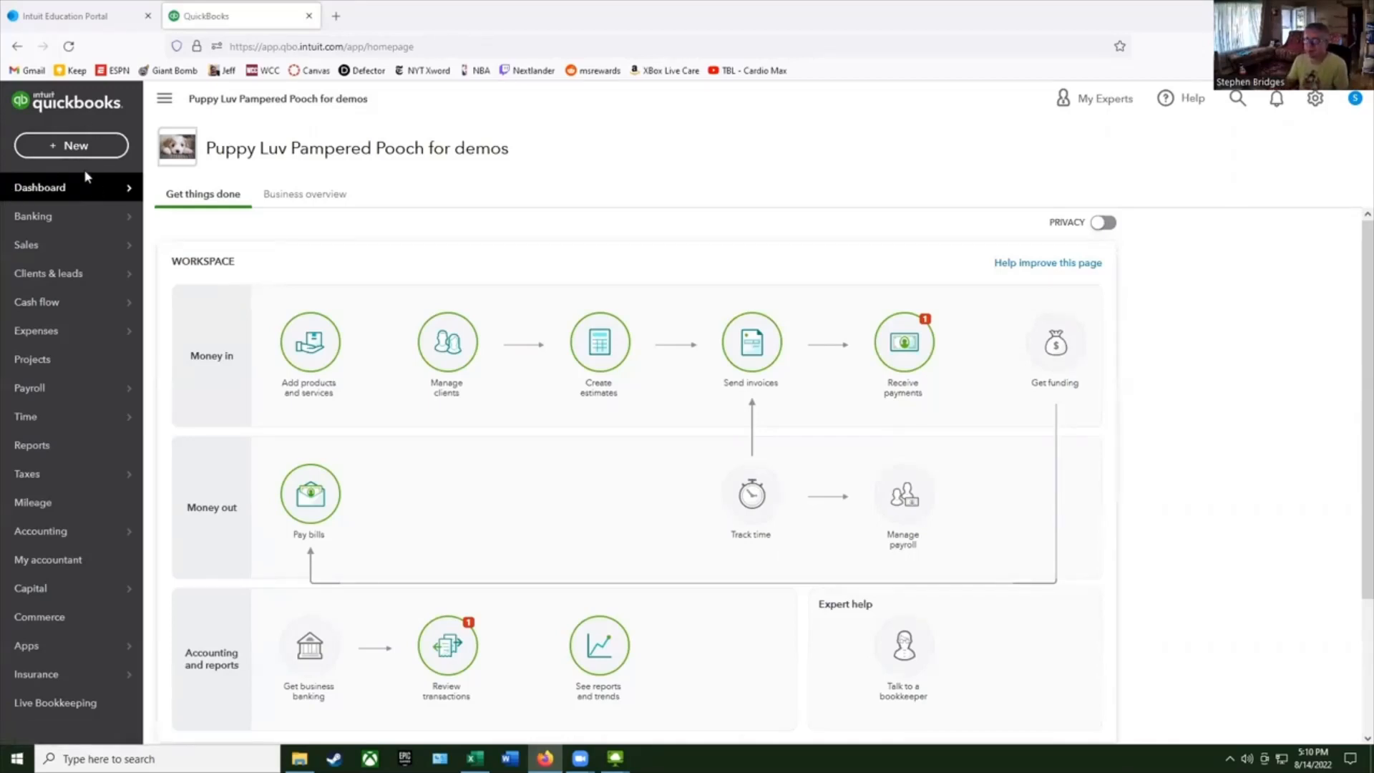
# Step: Add a new product category named Add Ons via All lists > Product Categories
pyautogui.click(1315, 101)
pyautogui.click(873, 179)
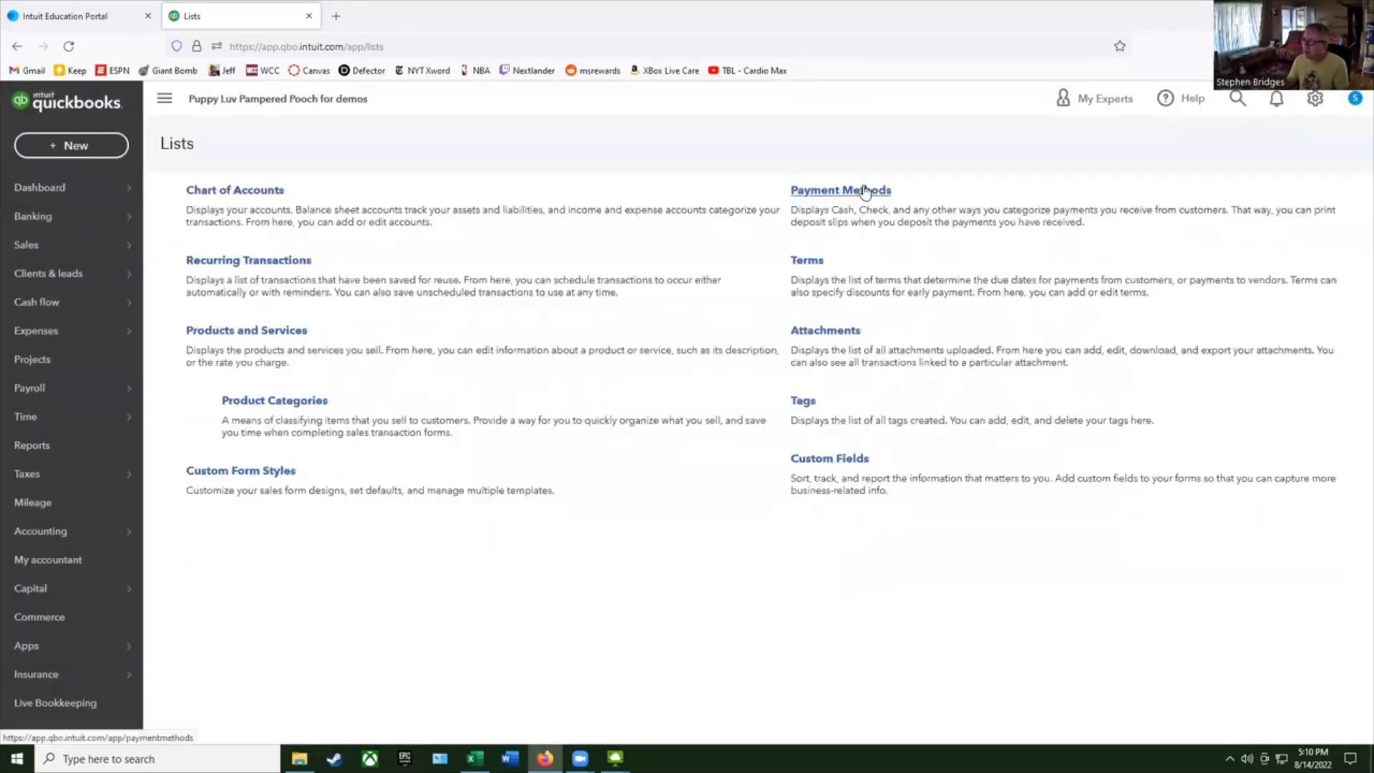
pyautogui.click(259, 399)
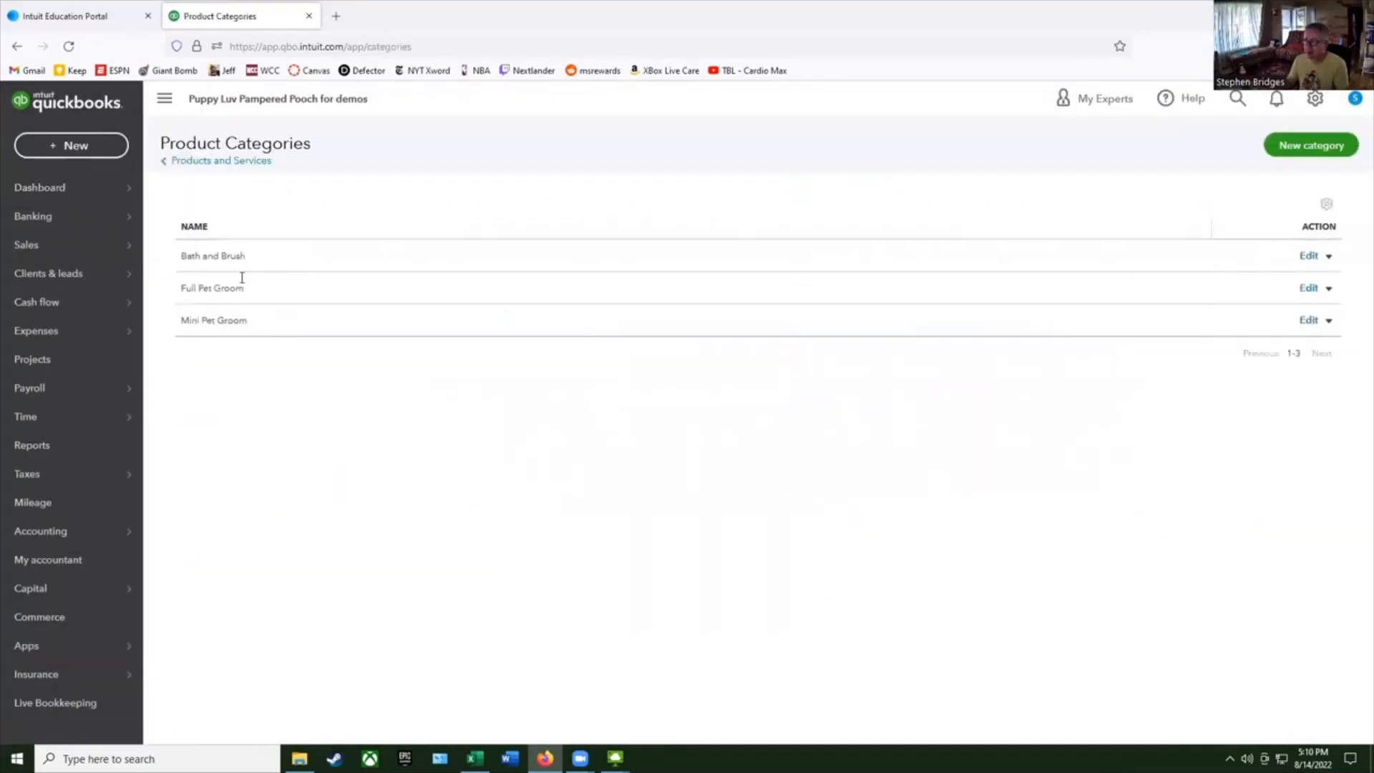
pyautogui.click(1314, 146)
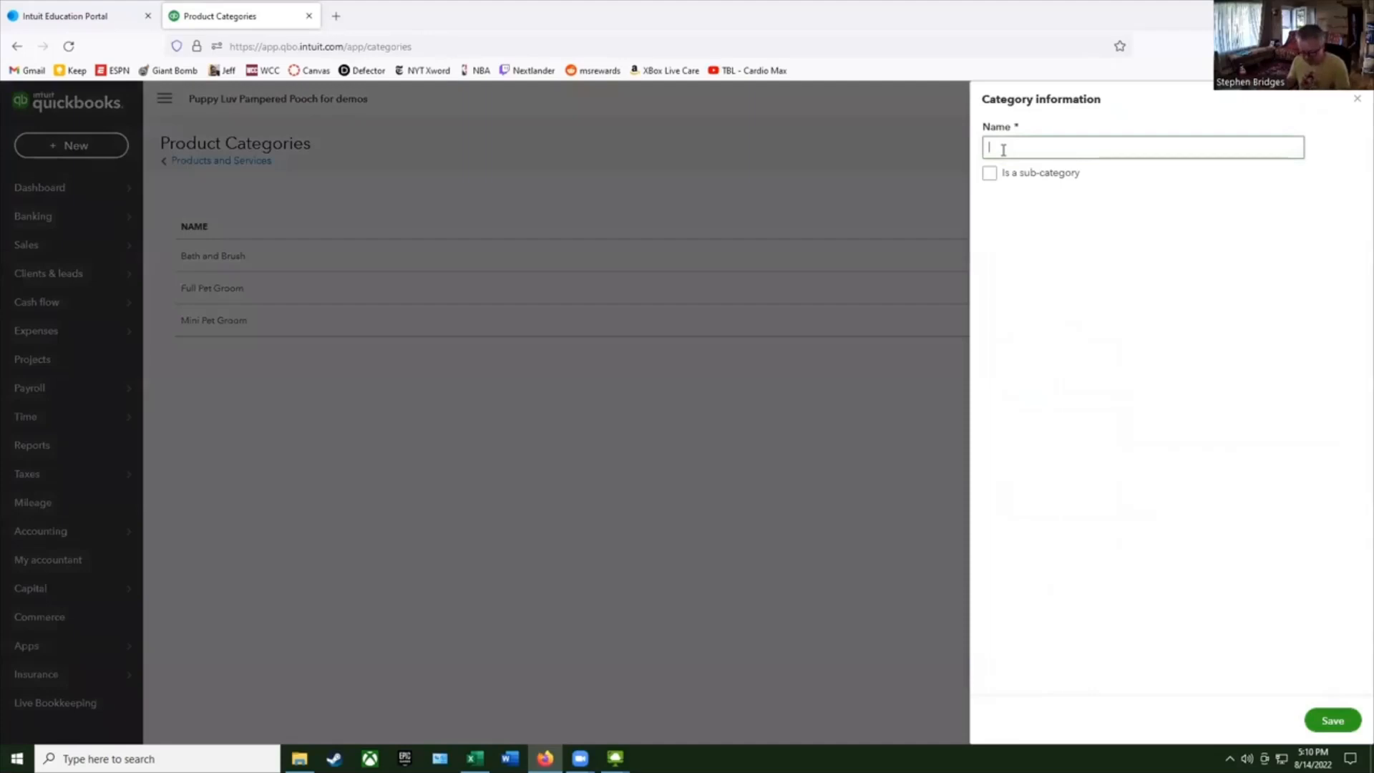
pyautogui.write('Add Ons')
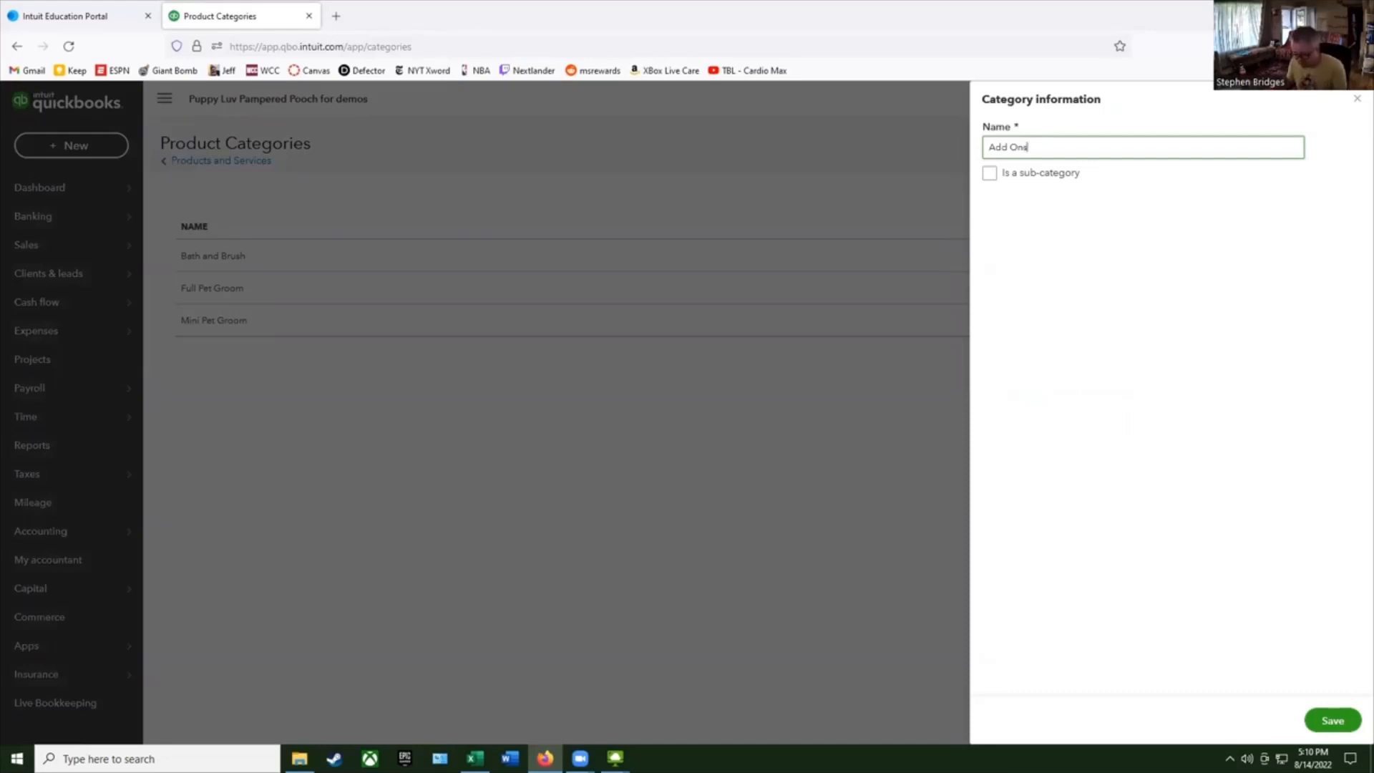
pyautogui.click(1331, 721)
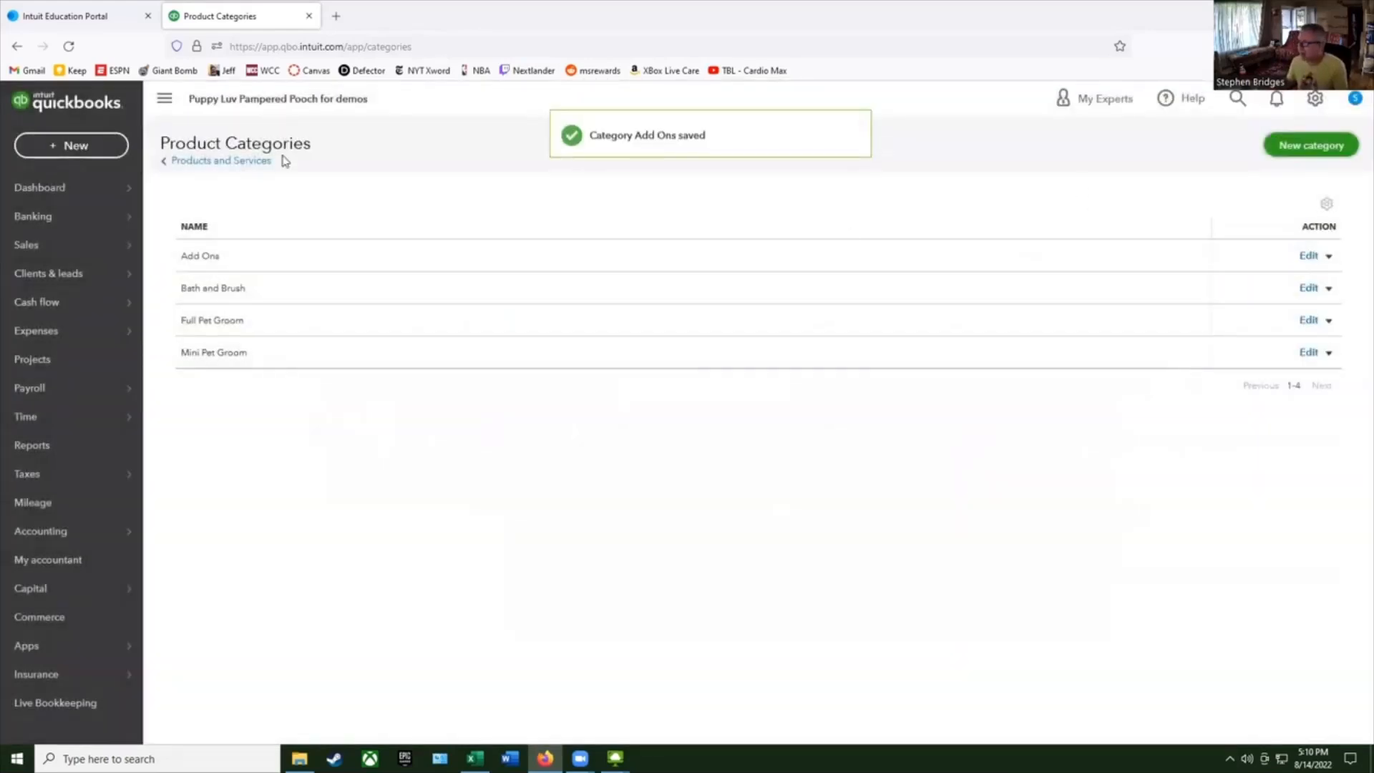
pyautogui.click(224, 162)
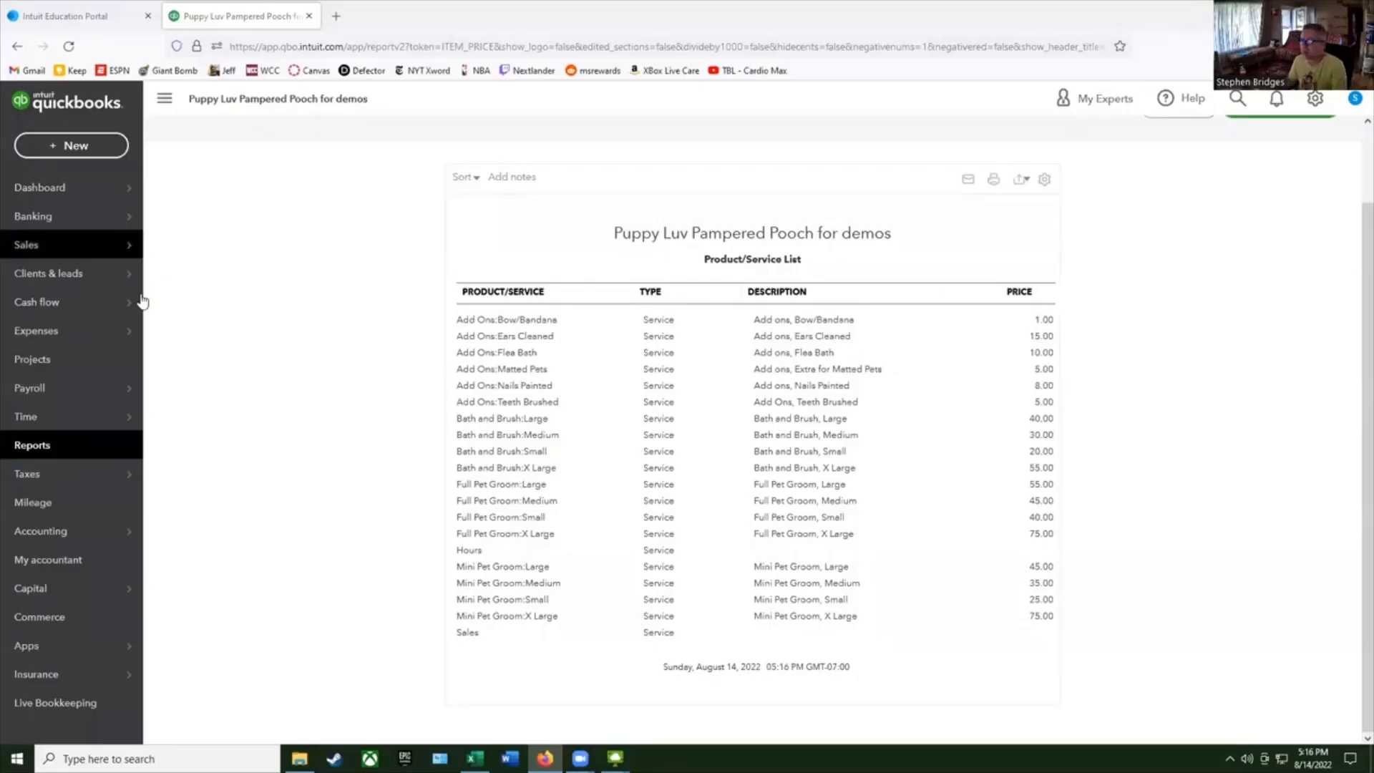
# Step: Show the Product/Service List report listing the Add Ons, Bath and Brush and grooming services with prices
pyautogui.moveTo(141, 302)
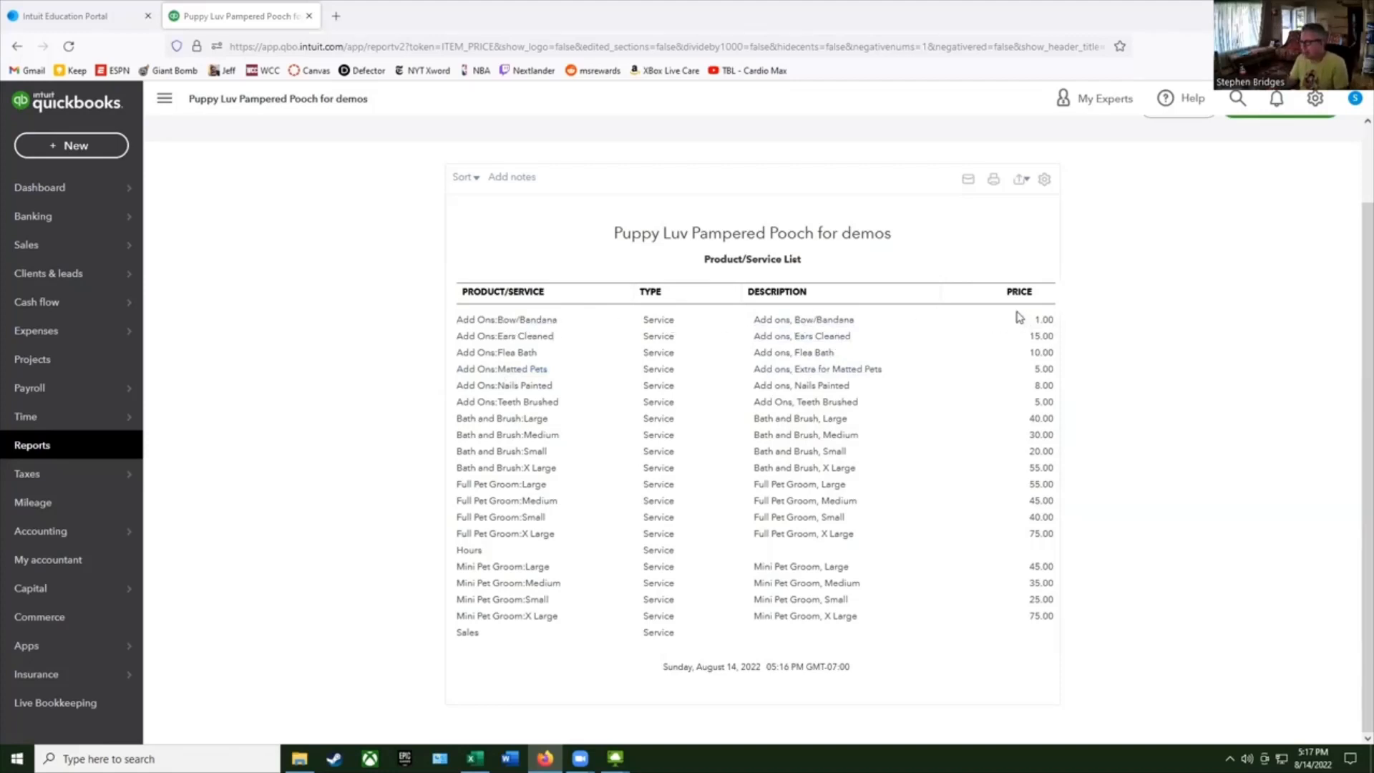
# Step: Export the Product/Service List report to Excel
pyautogui.click(1023, 183)
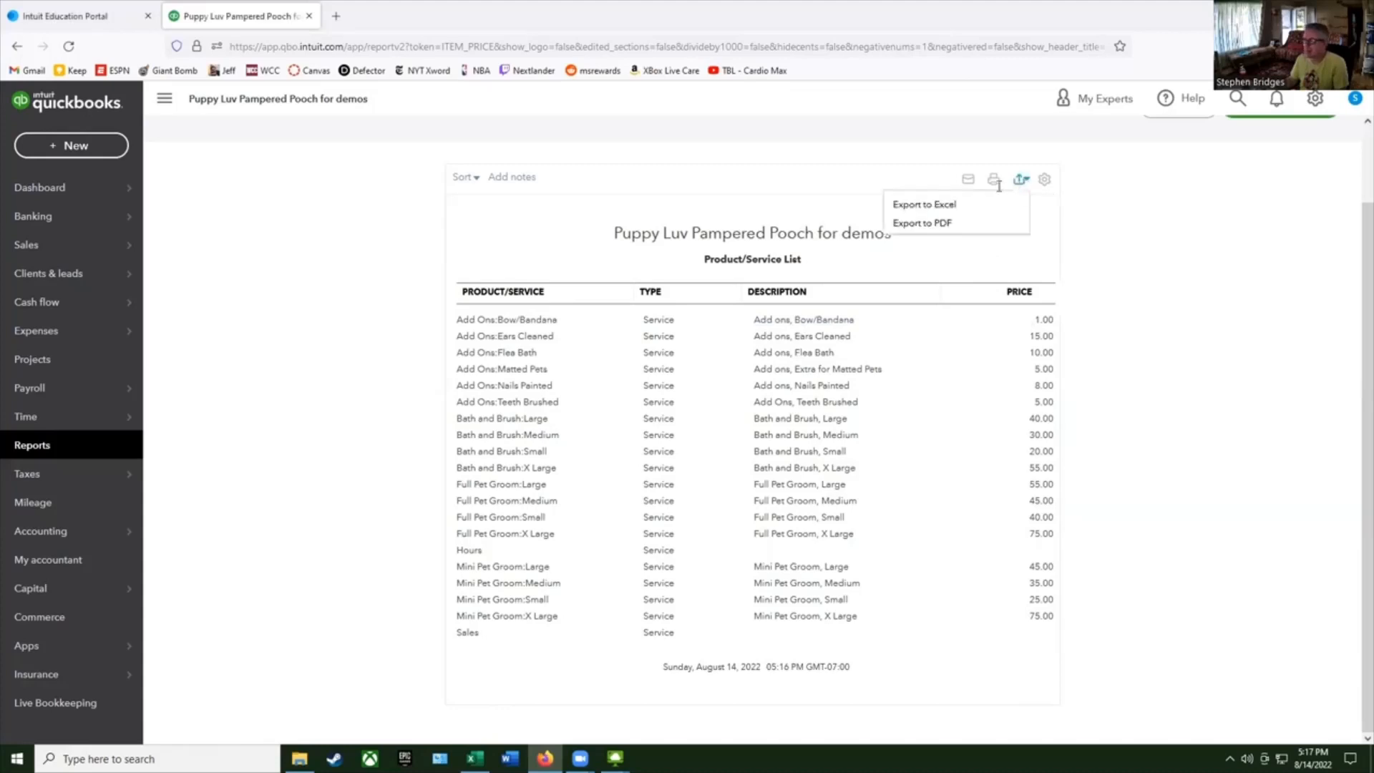
pyautogui.click(965, 205)
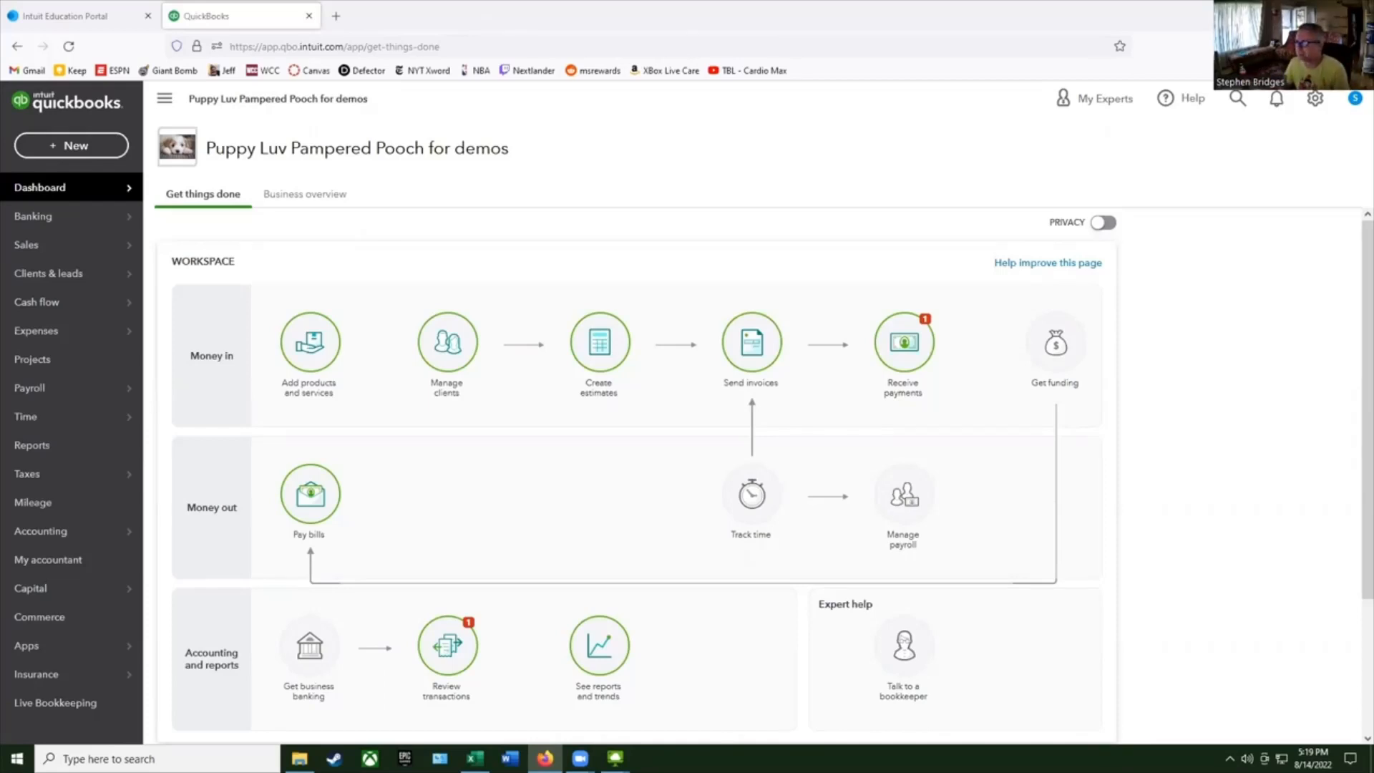
# Step: Open the Los Angeles City Bank register from the Business overview
pyautogui.click(270, 195)
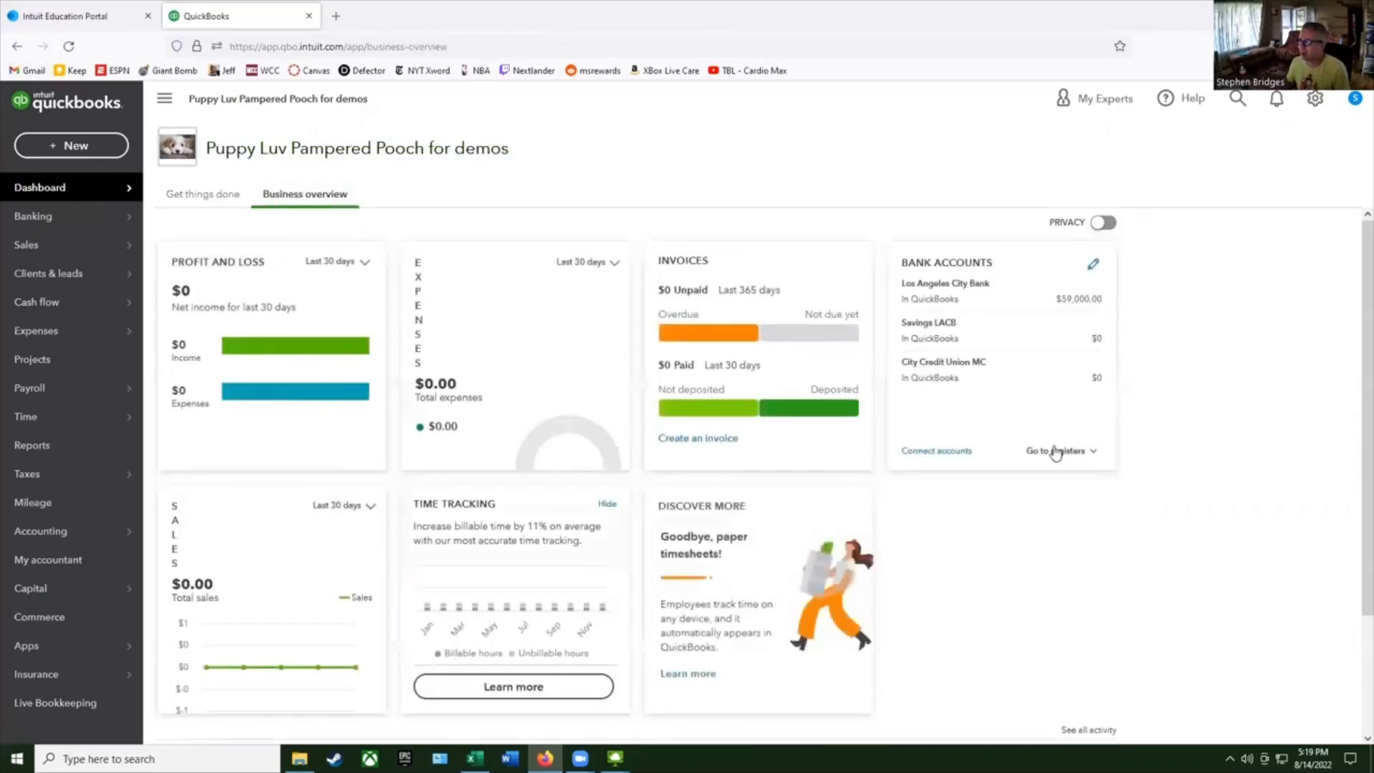
pyautogui.click(1050, 455)
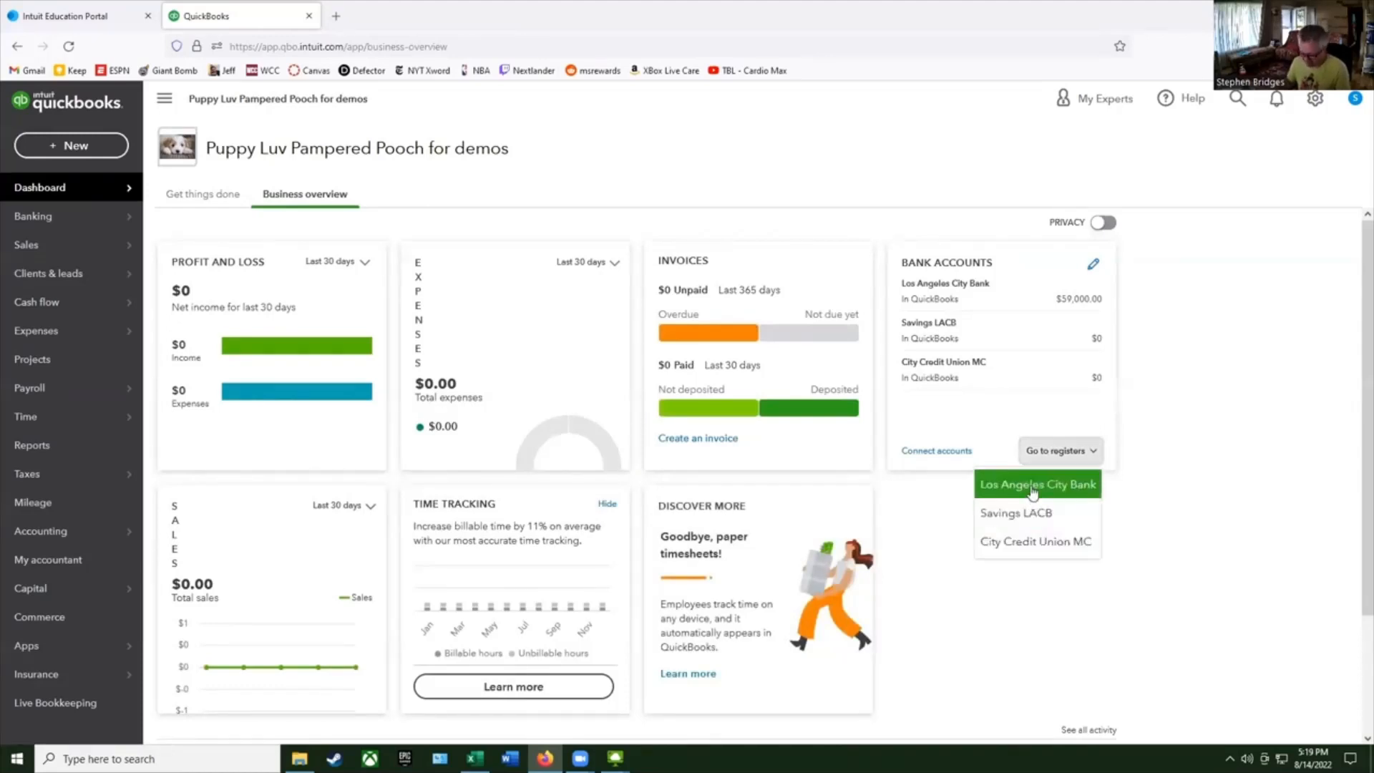
pyautogui.click(1033, 487)
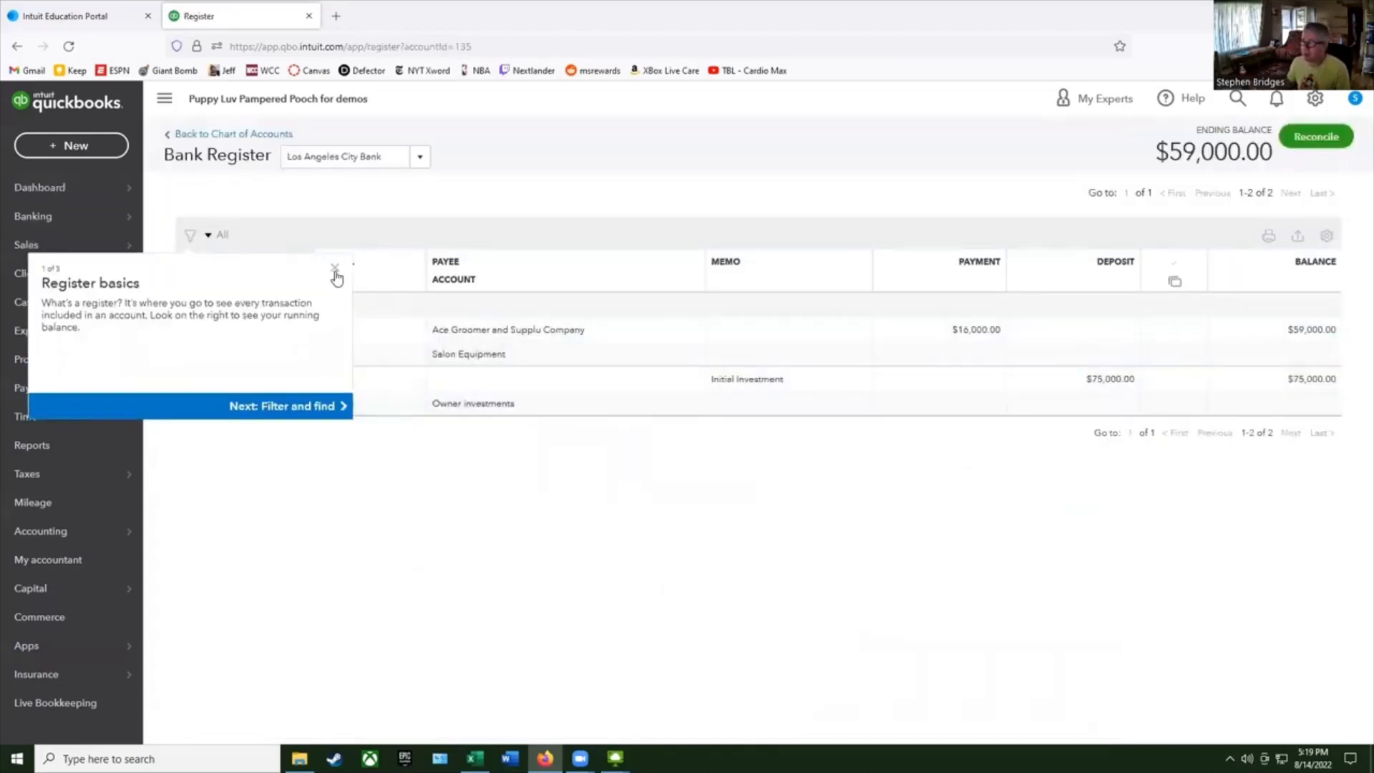
# Step: Step through and dismiss the register's introductory tour
pyautogui.click(312, 407)
pyautogui.click(505, 306)
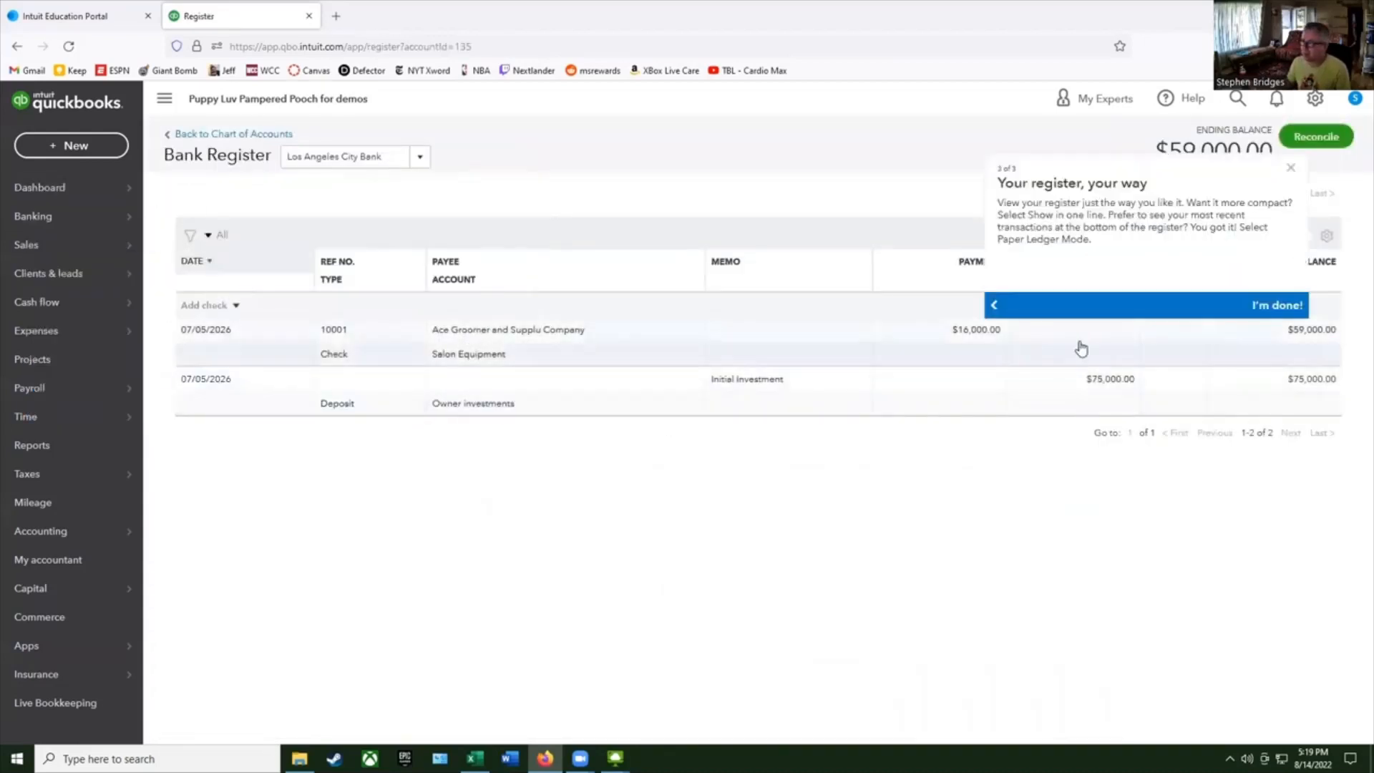
pyautogui.click(1264, 309)
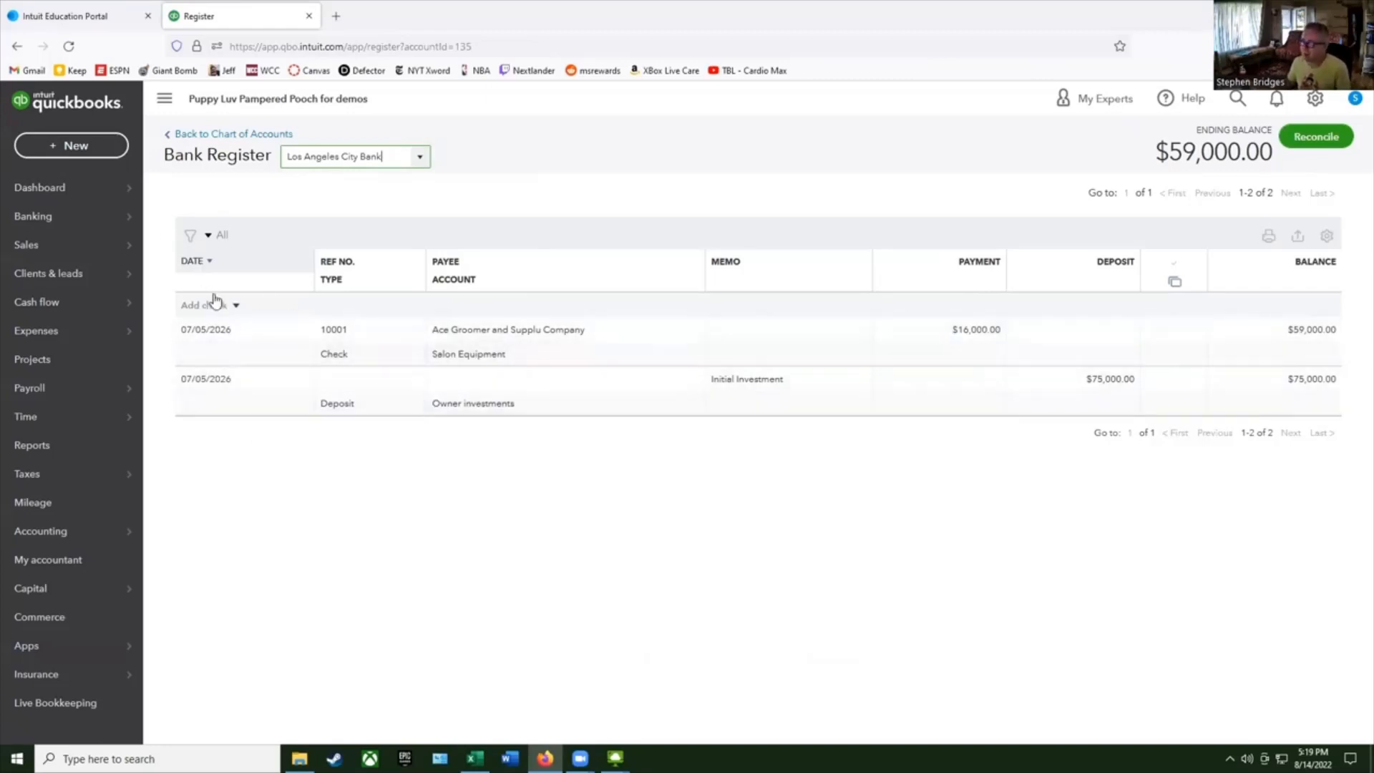
# Step: Start a new check in the register dated 07/10/2026
pyautogui.click(236, 306)
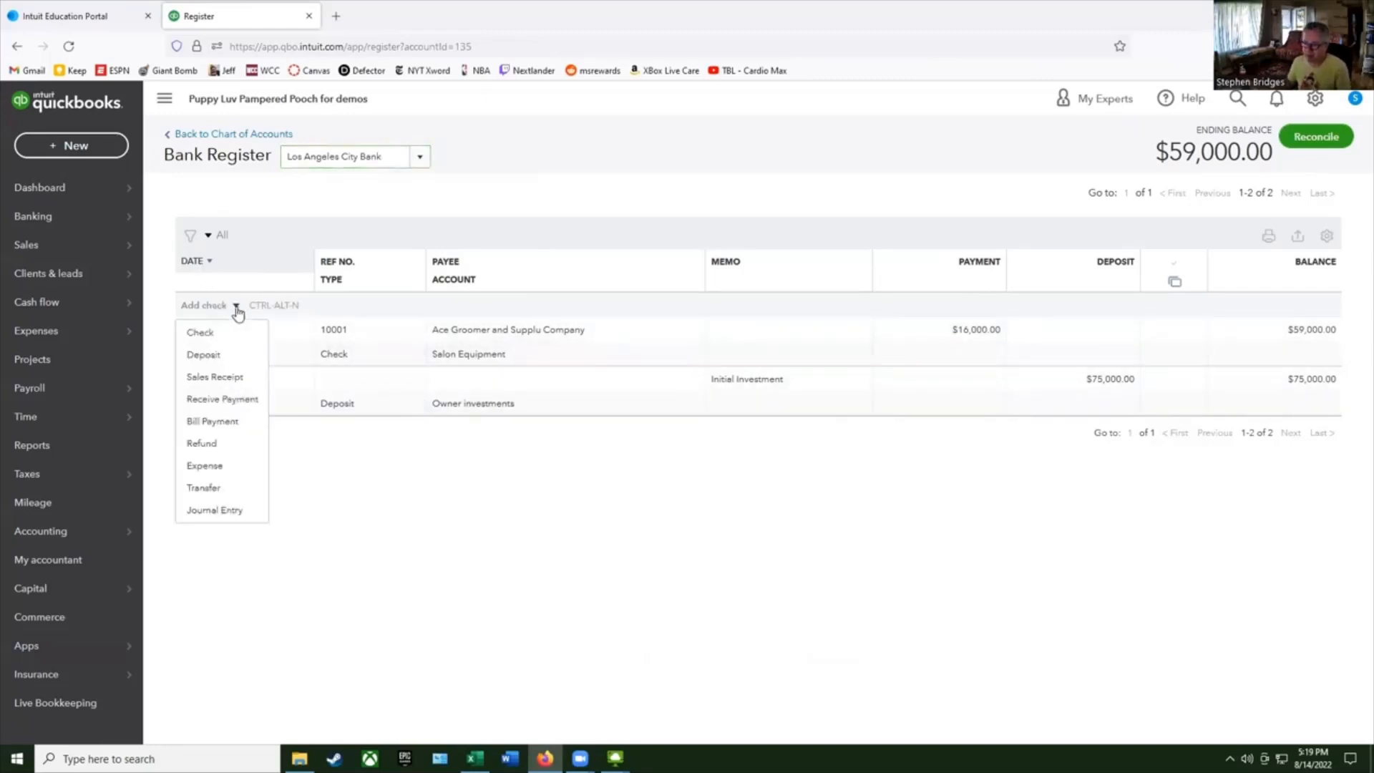
pyautogui.click(226, 333)
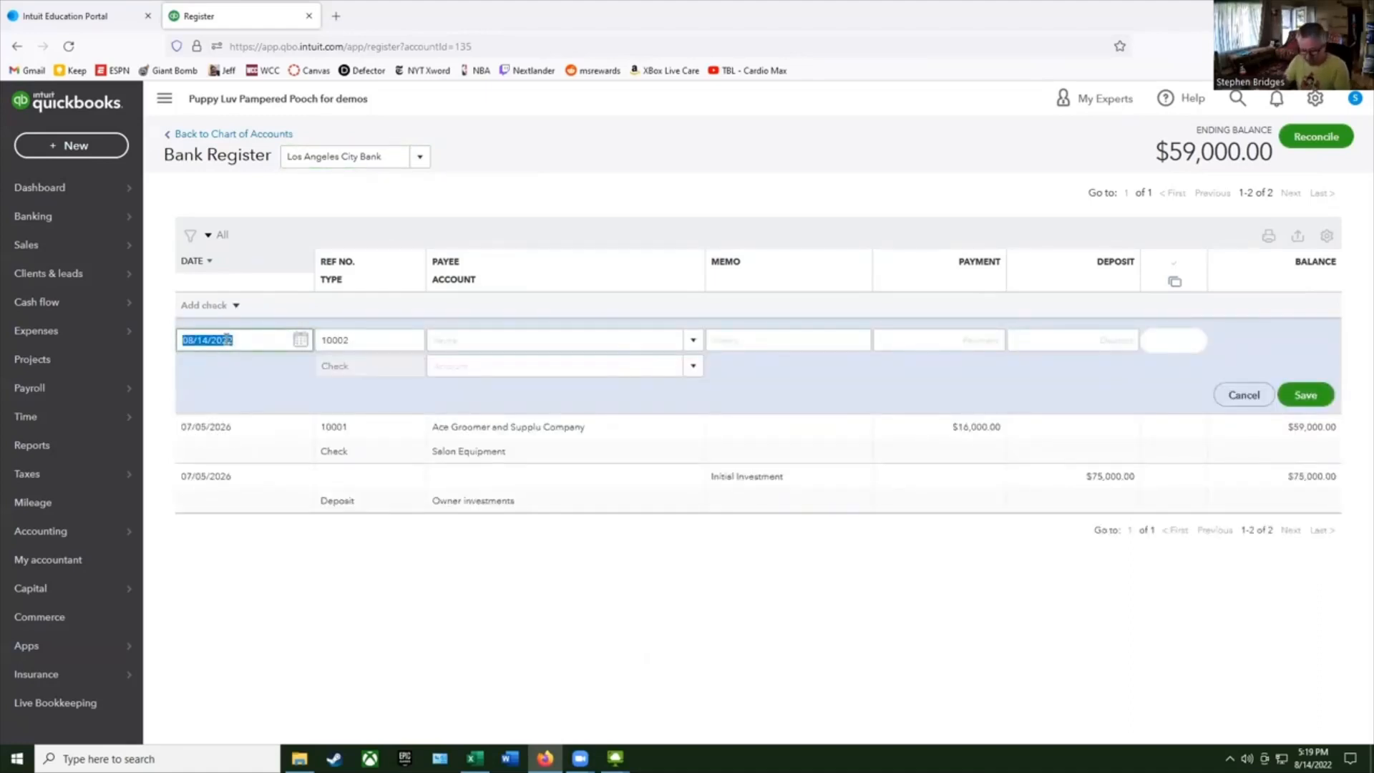
pyautogui.press('-')
pyautogui.write('07')
pyautogui.press('-')
pyautogui.press('BackSpace')
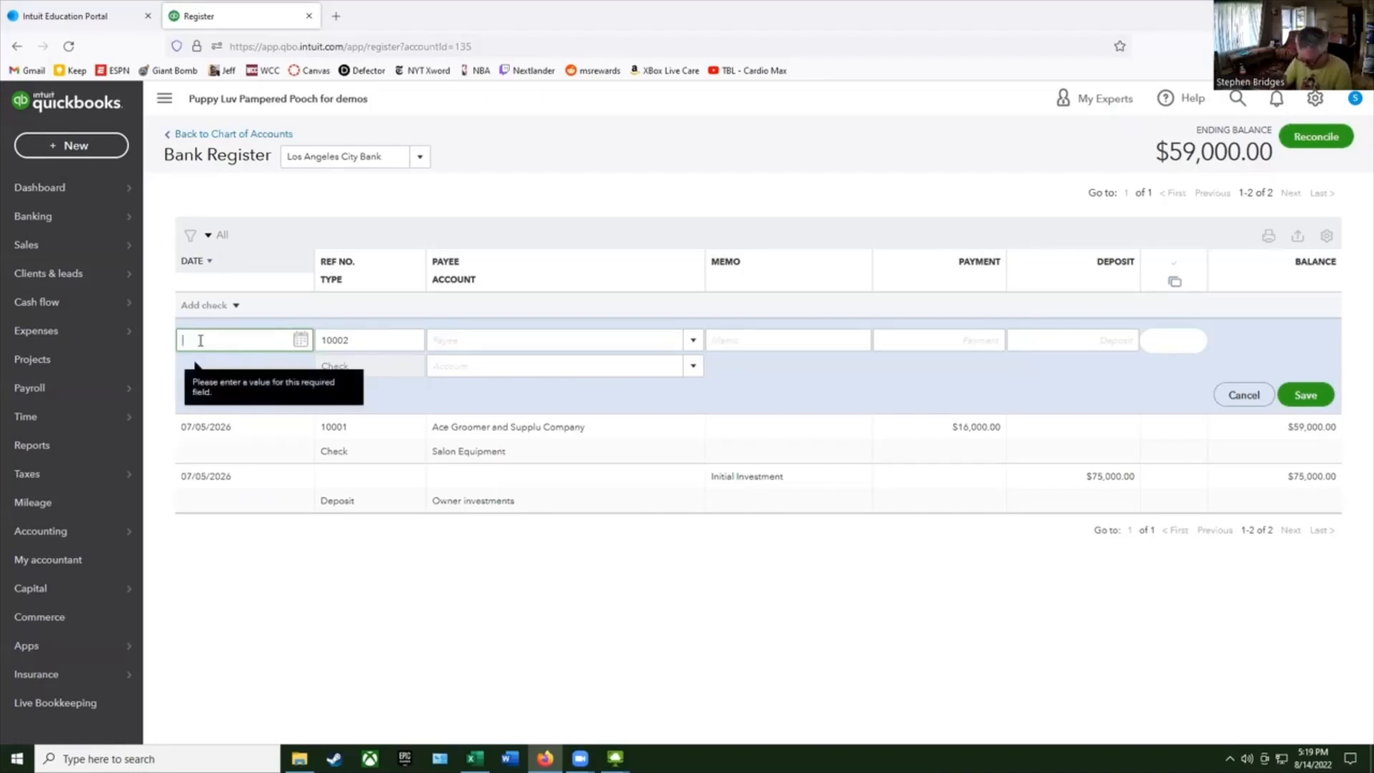
pyautogui.write('0710')
pyautogui.write('2026')
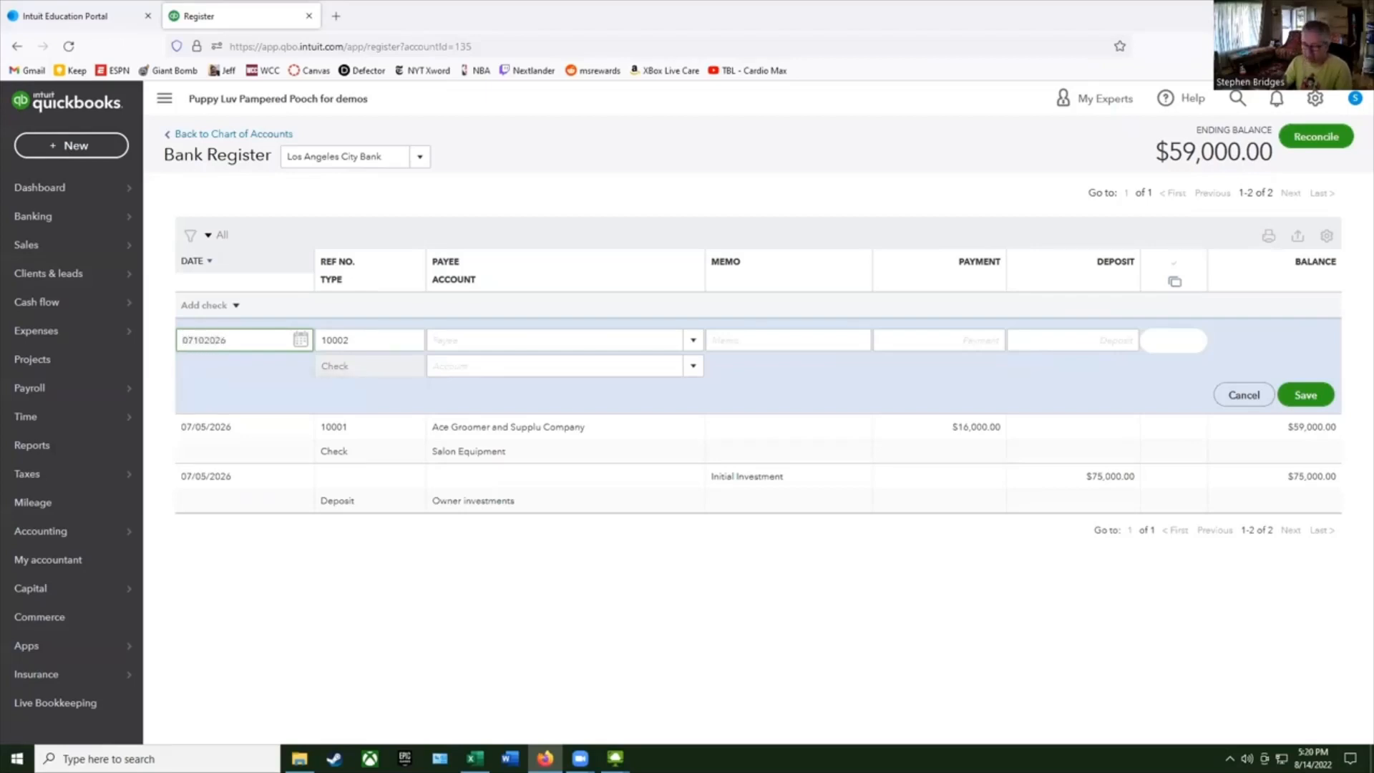
pyautogui.press('Tab')
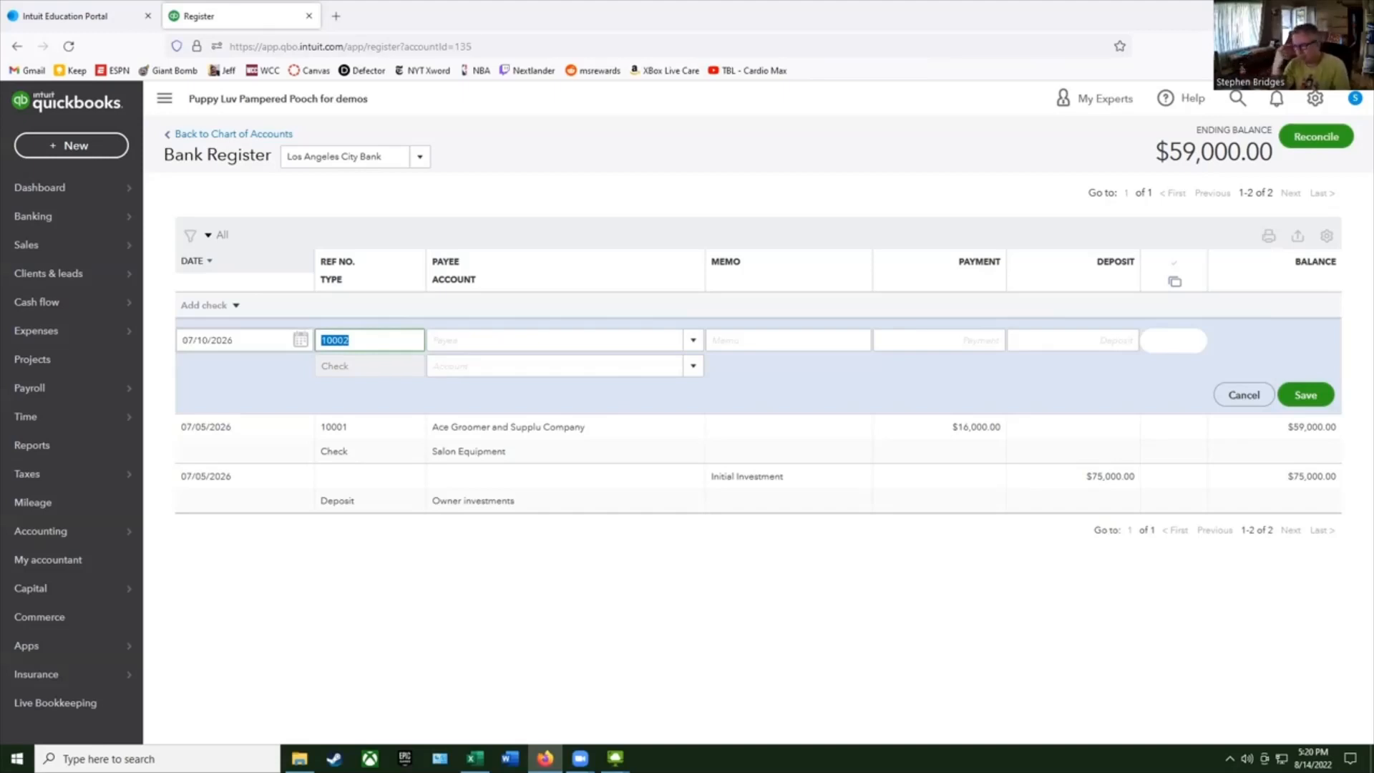
# Step: Add Doggies Plus as a new vendor and set it as the check's payee
pyautogui.press('Tab')
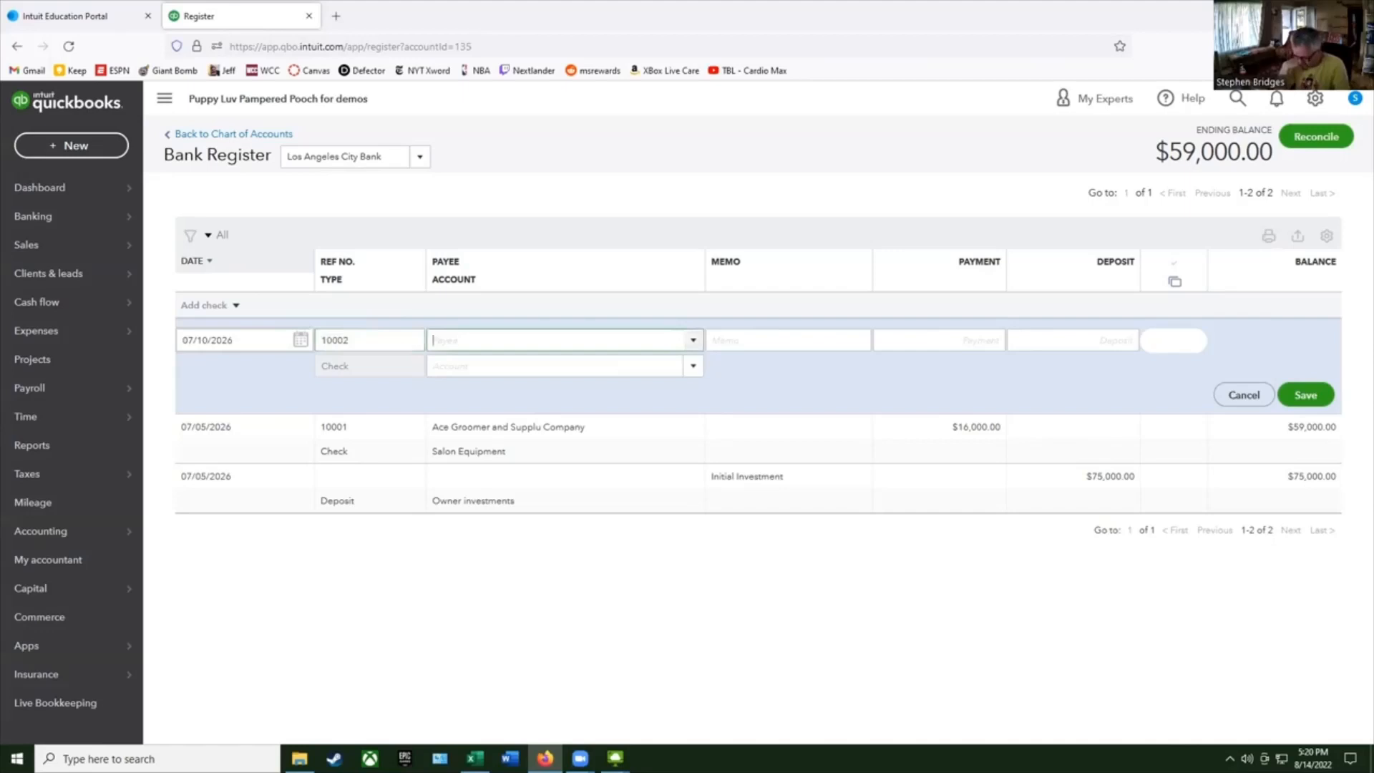
pyautogui.write('Doggies Plus')
pyautogui.press('Return')
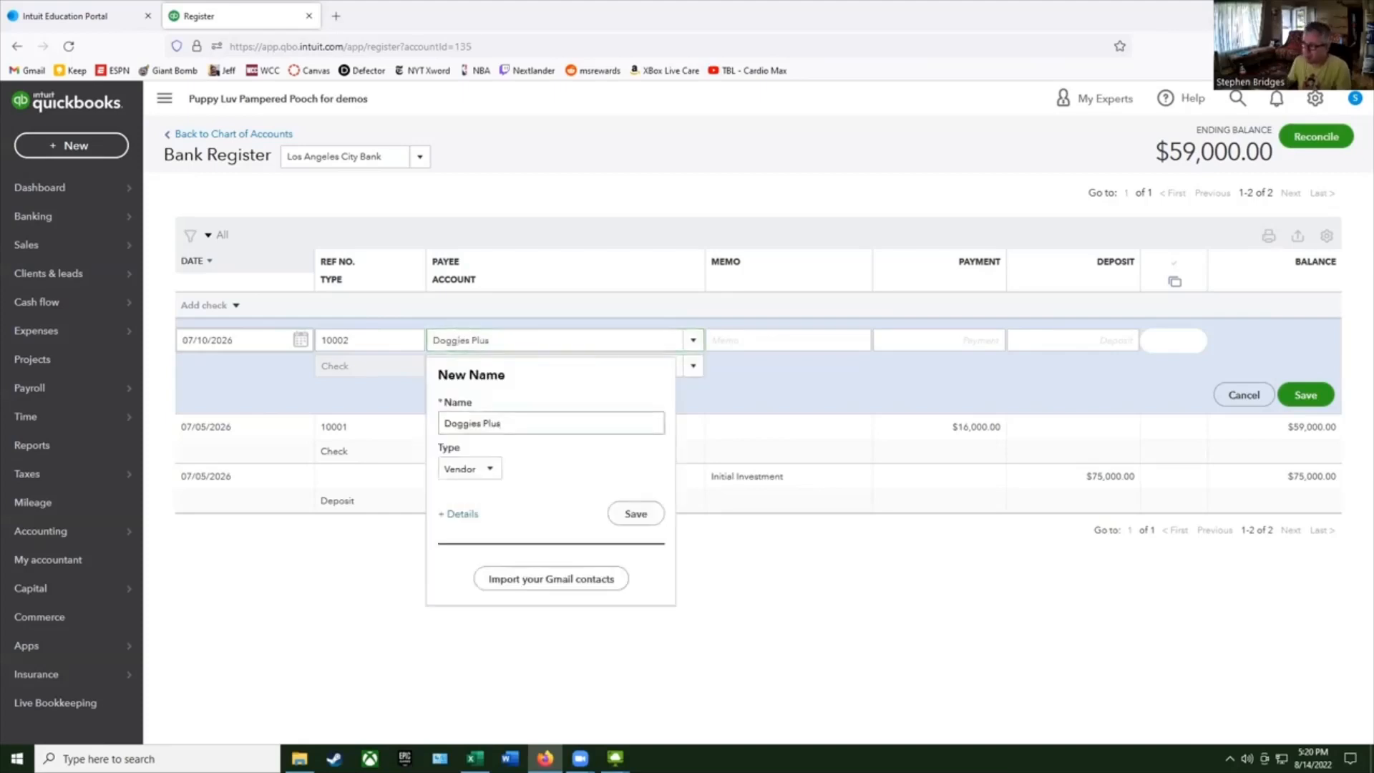
pyautogui.click(652, 513)
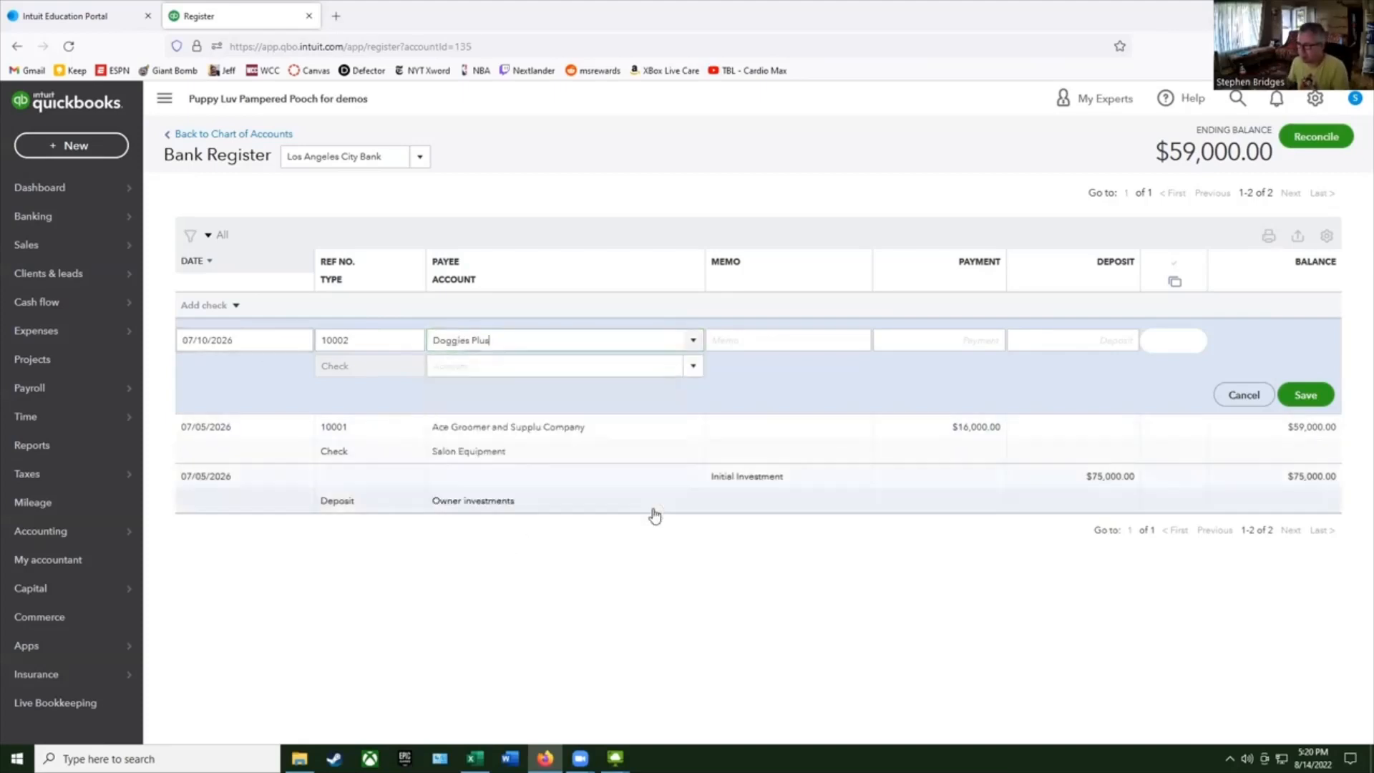
pyautogui.click(745, 338)
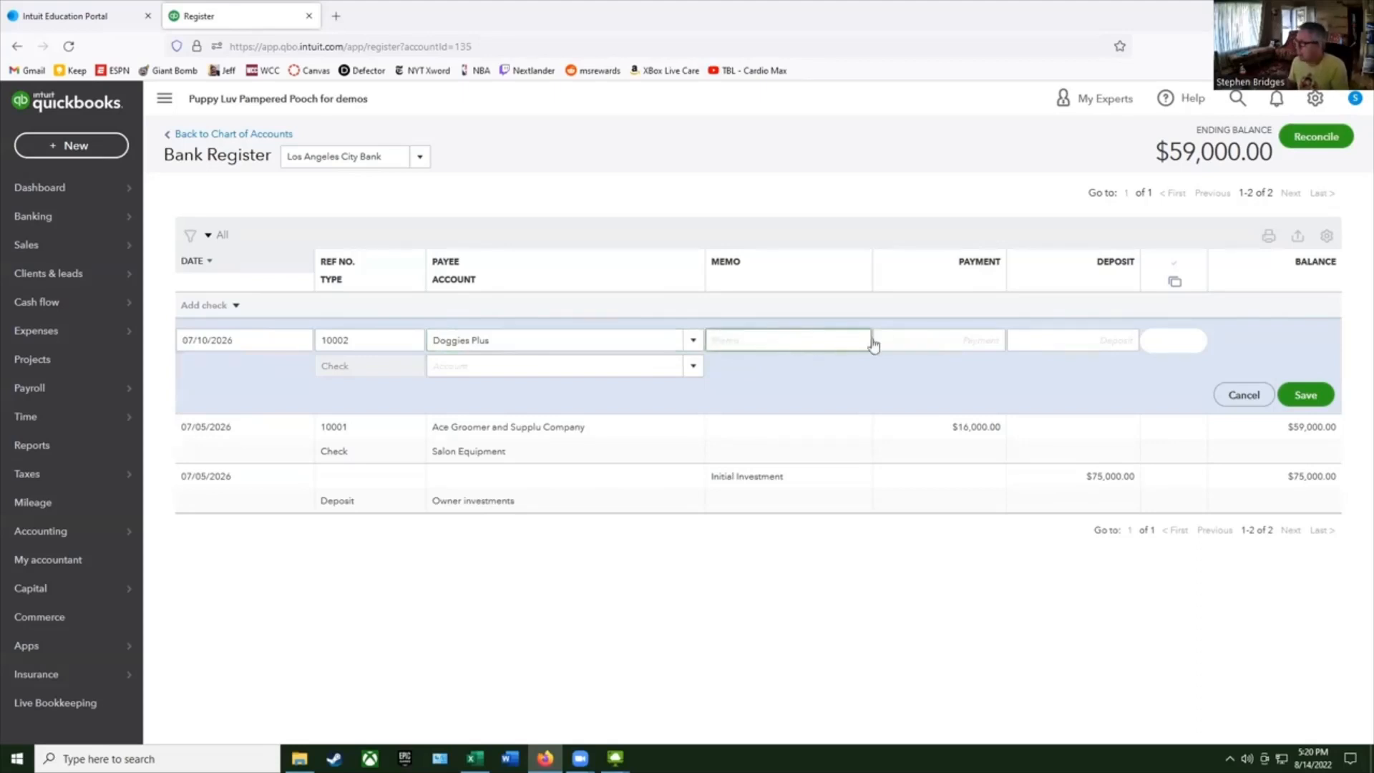
# Step: Enter a $2,500 payment charged to Pooch Supplies and save the check
pyautogui.click(952, 338)
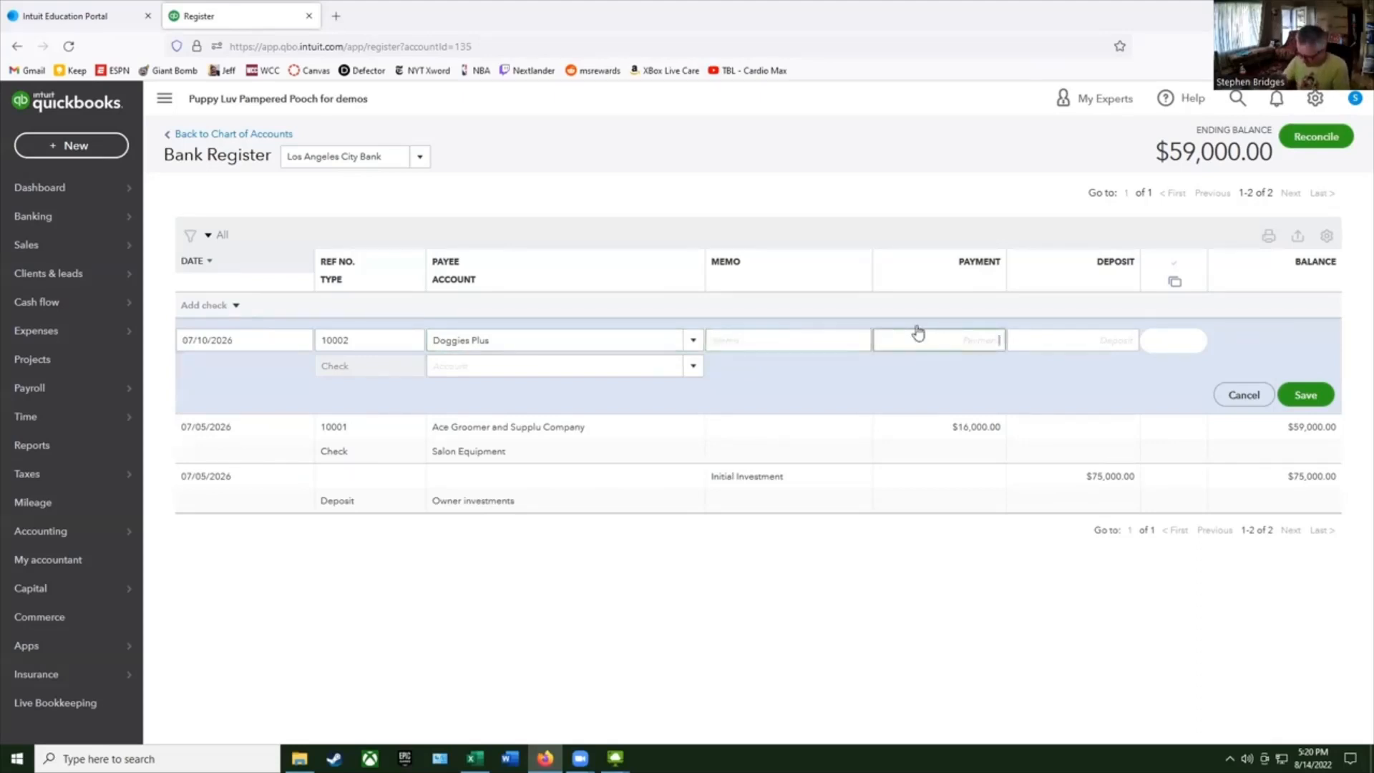
pyautogui.write('2500')
pyautogui.click(530, 366)
pyautogui.write('Pooch Services')
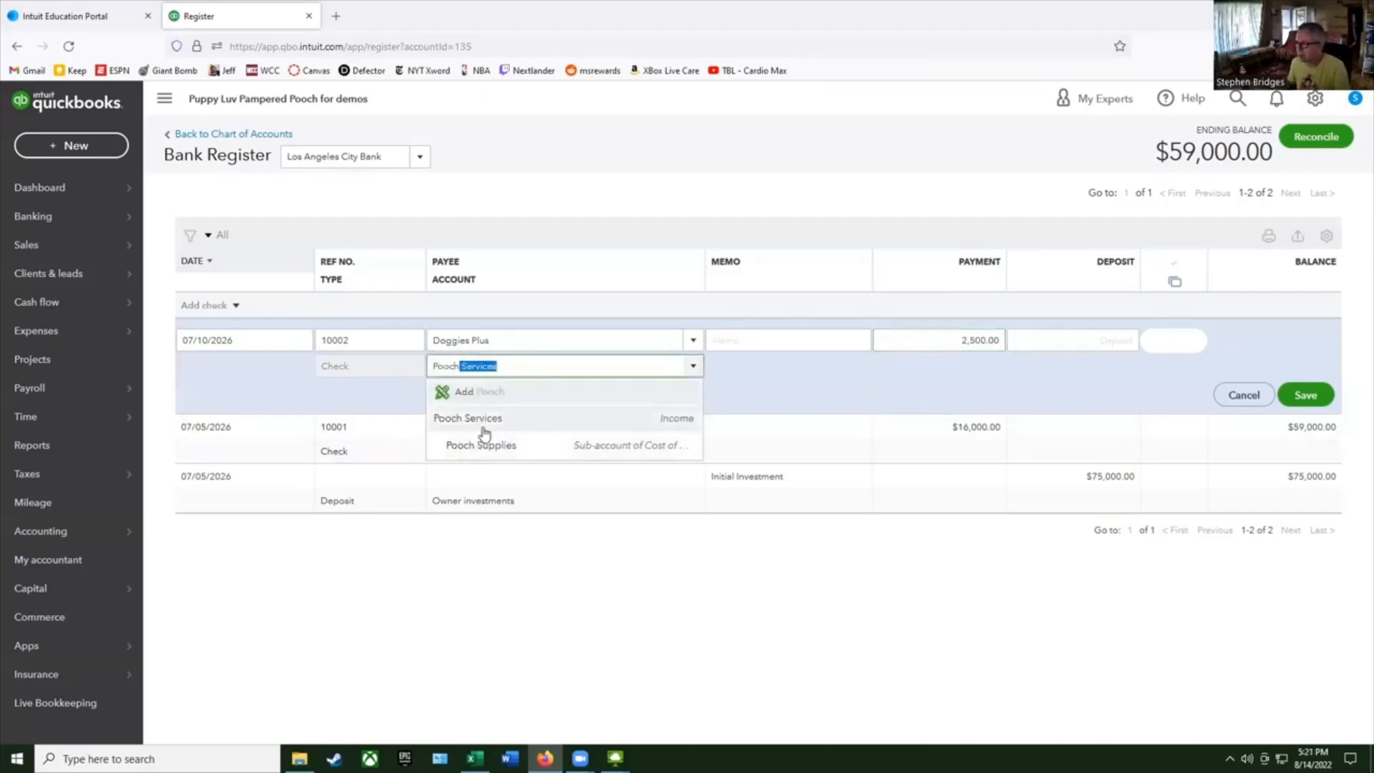
pyautogui.click(481, 446)
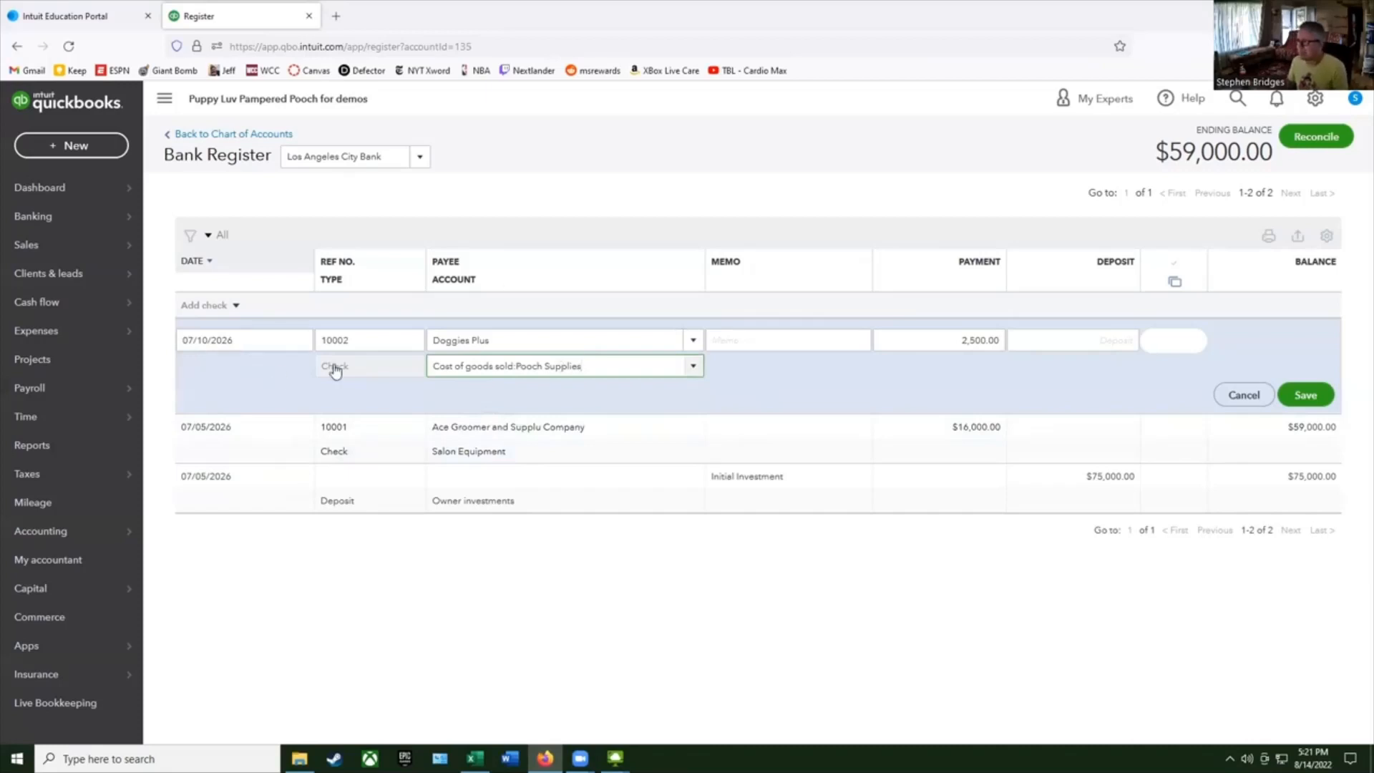
pyautogui.click(1321, 398)
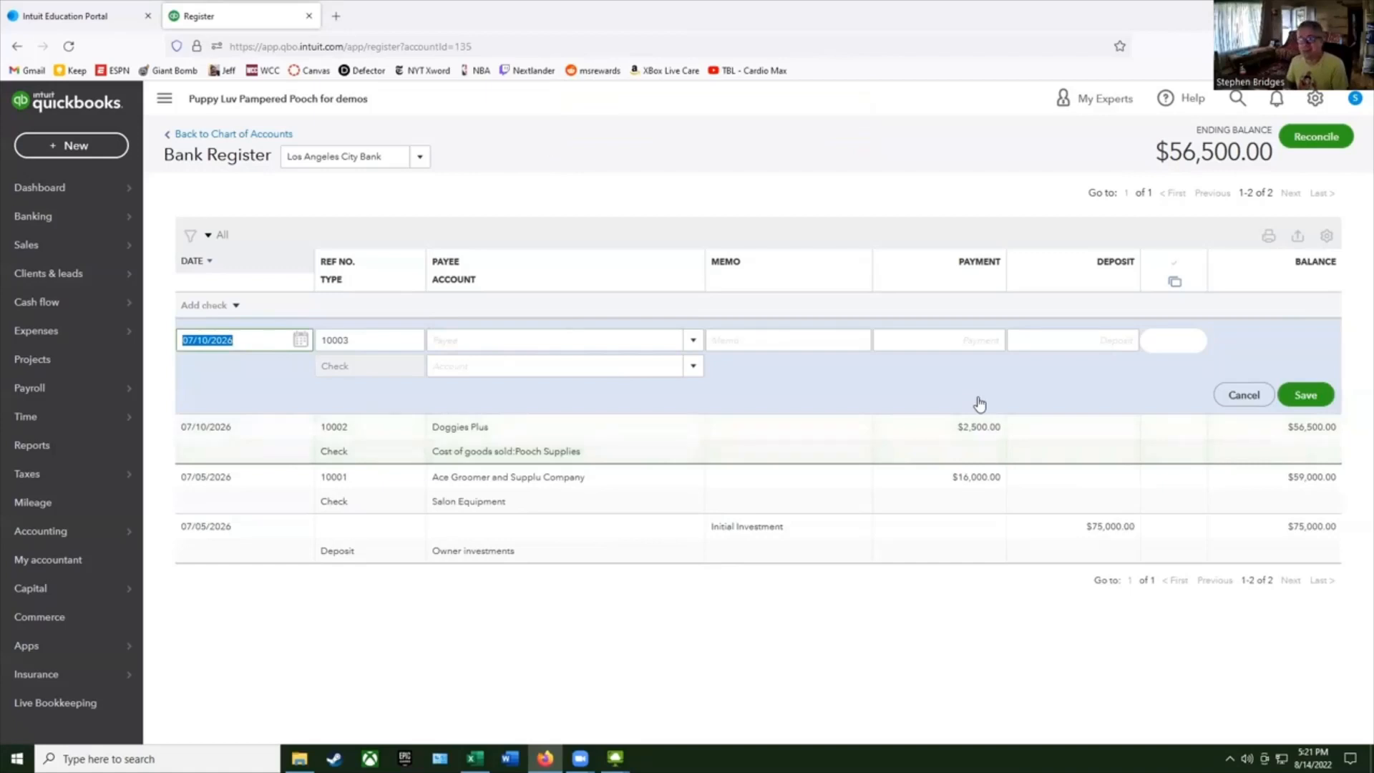
# Step: Open the Doggies Plus check in the full form and replace its payee with 'City of Los Angeles Clerk'
pyautogui.click(811, 448)
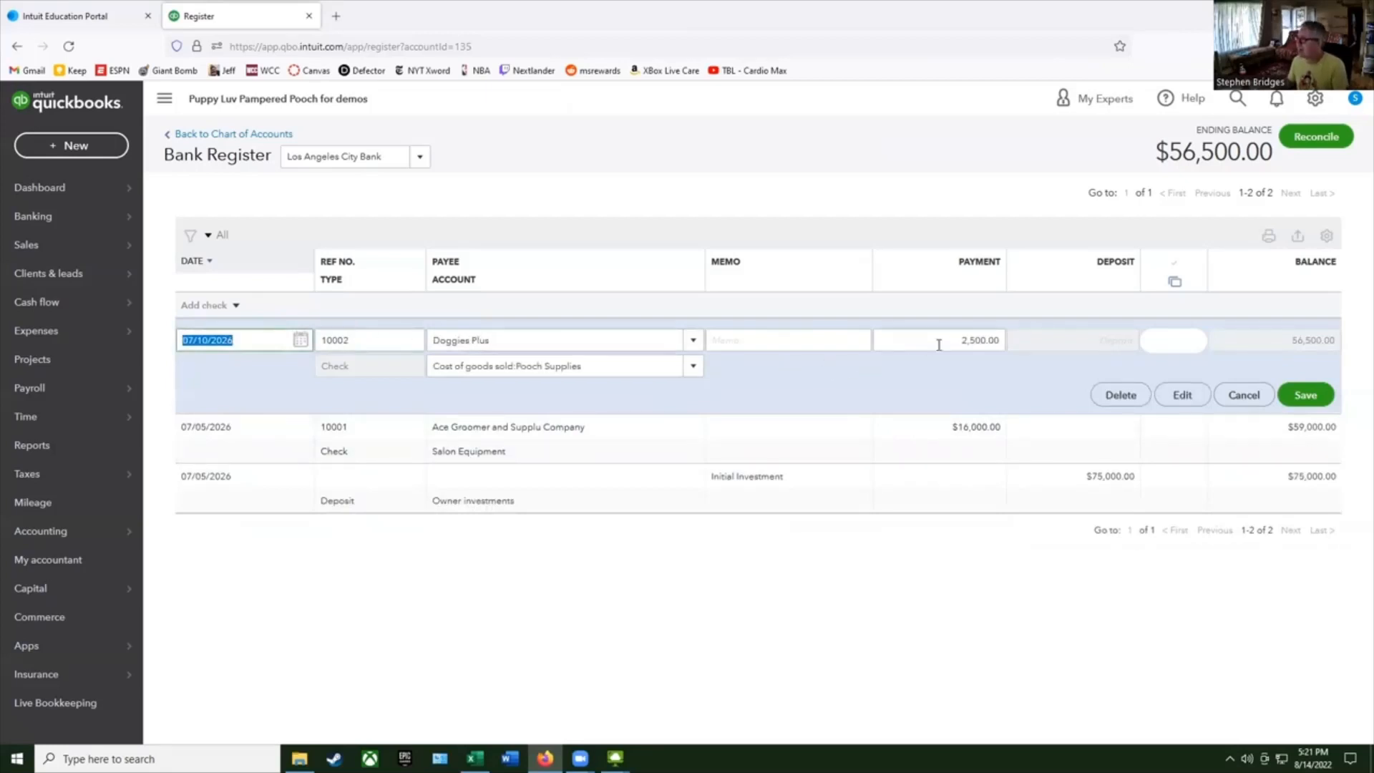
pyautogui.click(1203, 396)
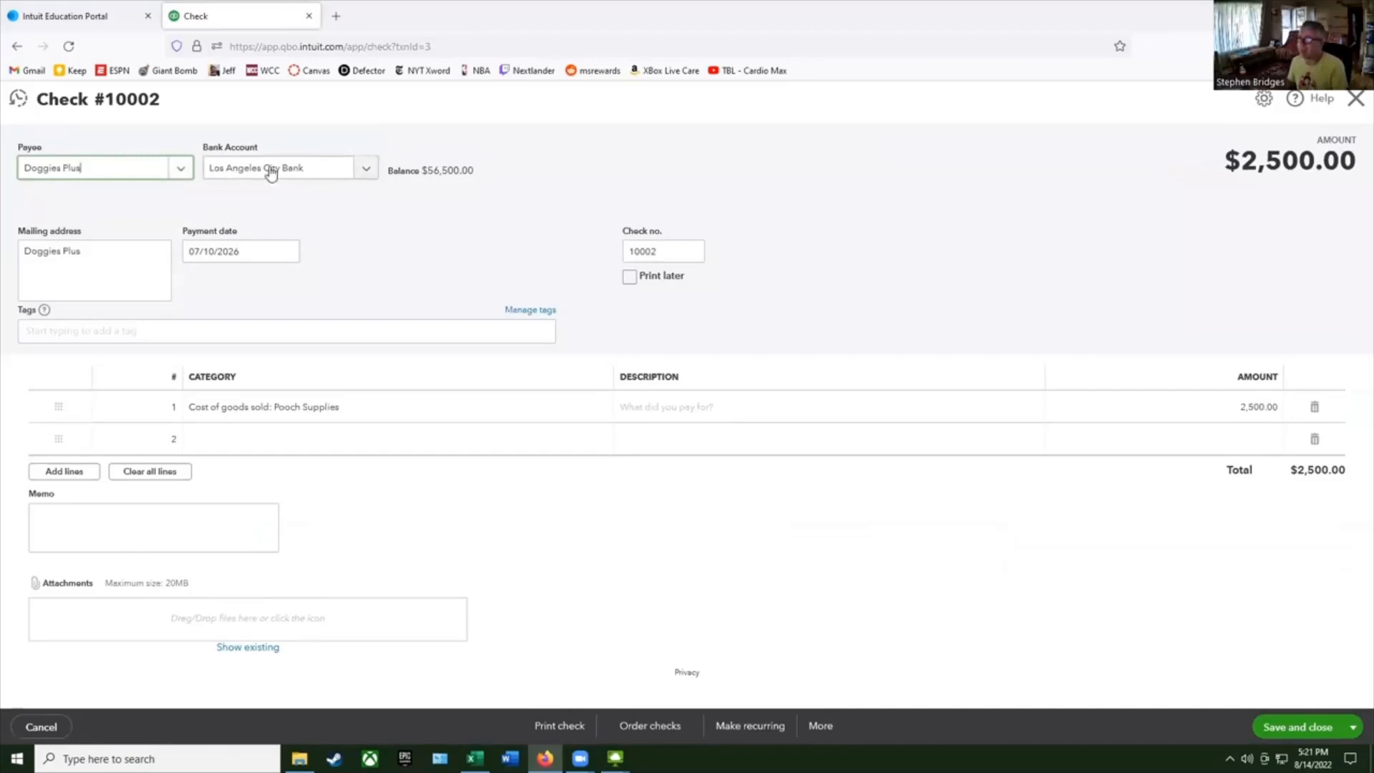
pyautogui.moveTo(104, 172); pyautogui.dragTo(12, 172)
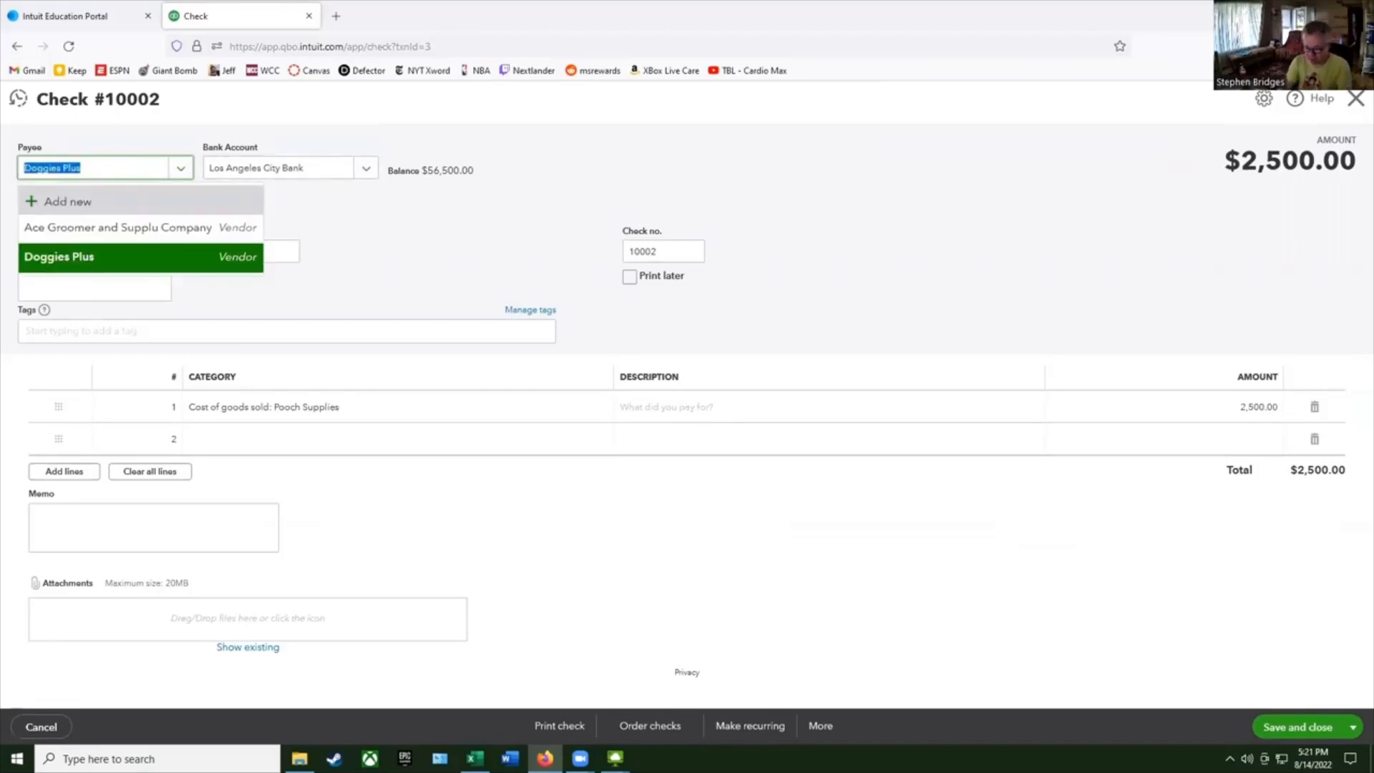
pyautogui.write('City of Los A')
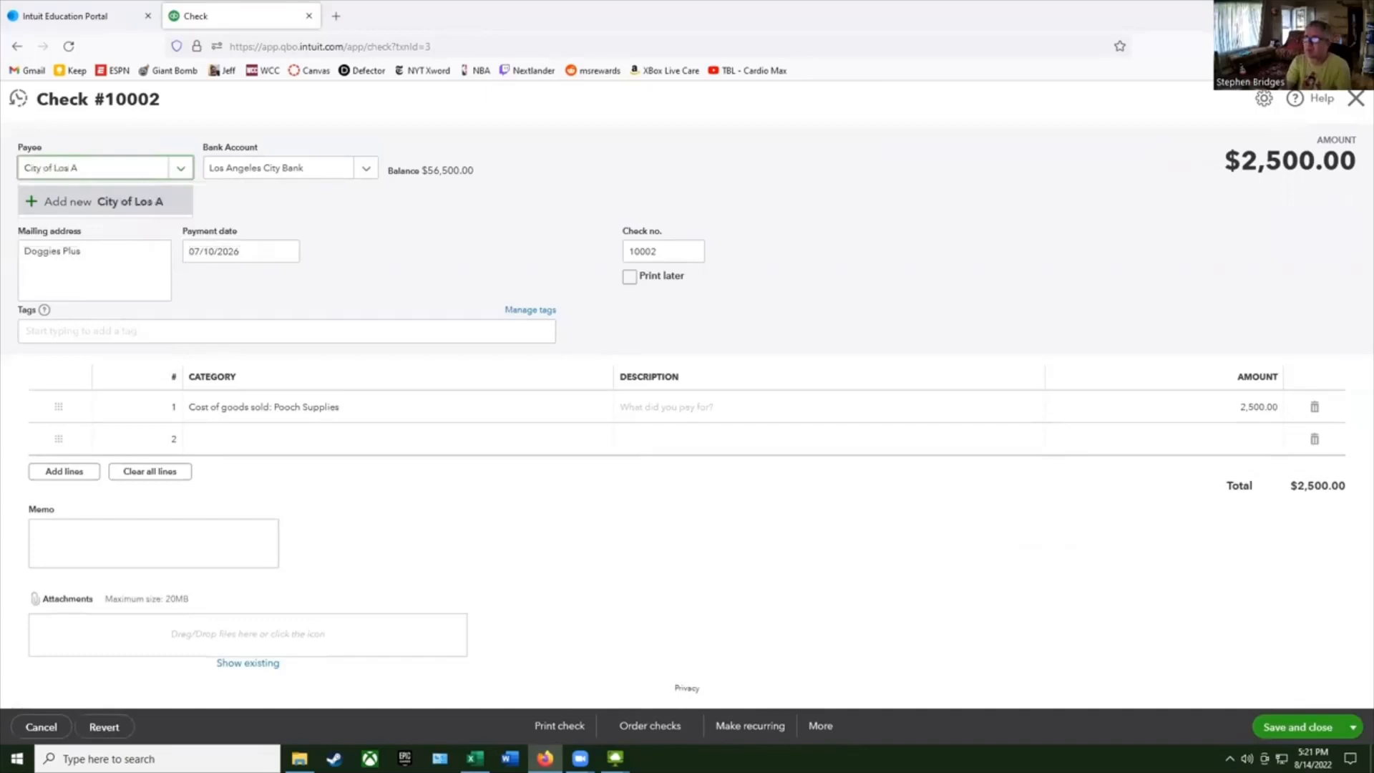
pyautogui.write('ngeles Clerk')
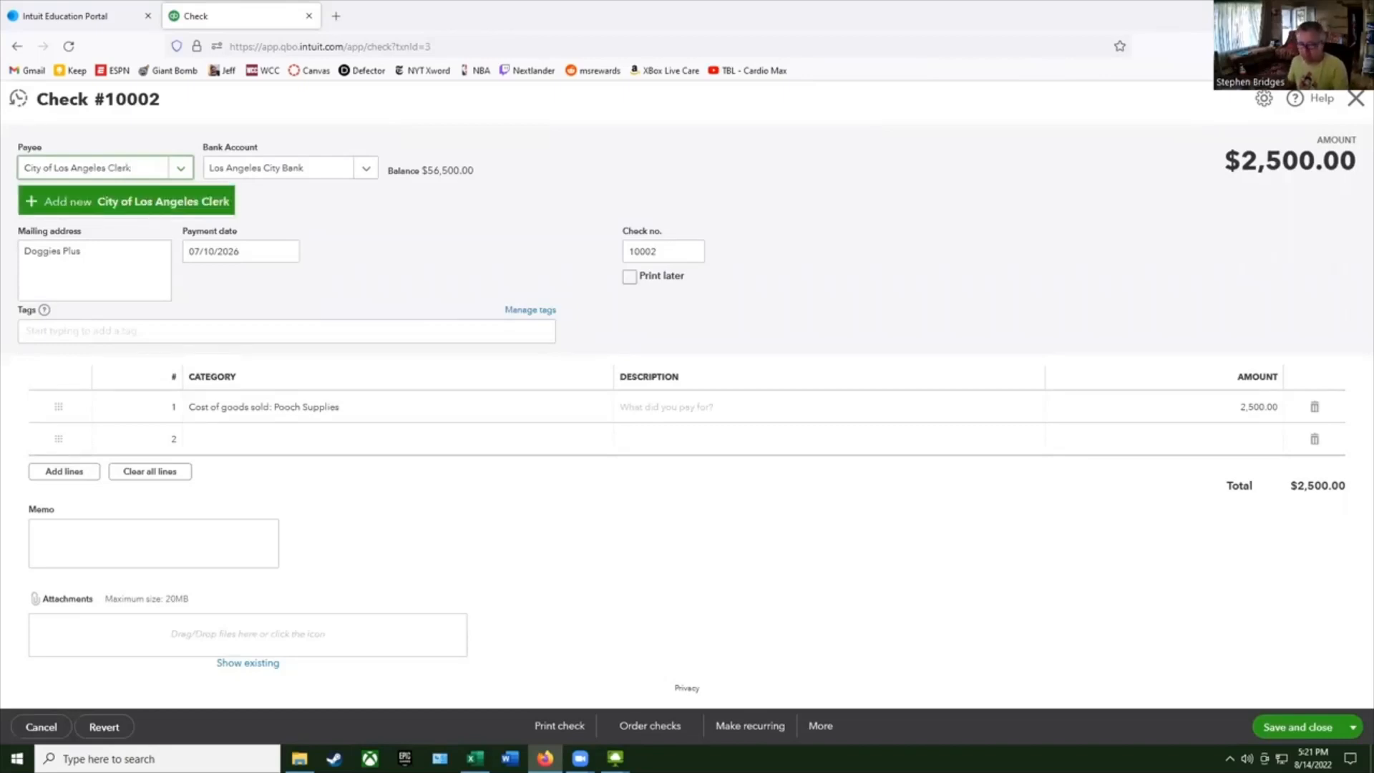
pyautogui.click(164, 219)
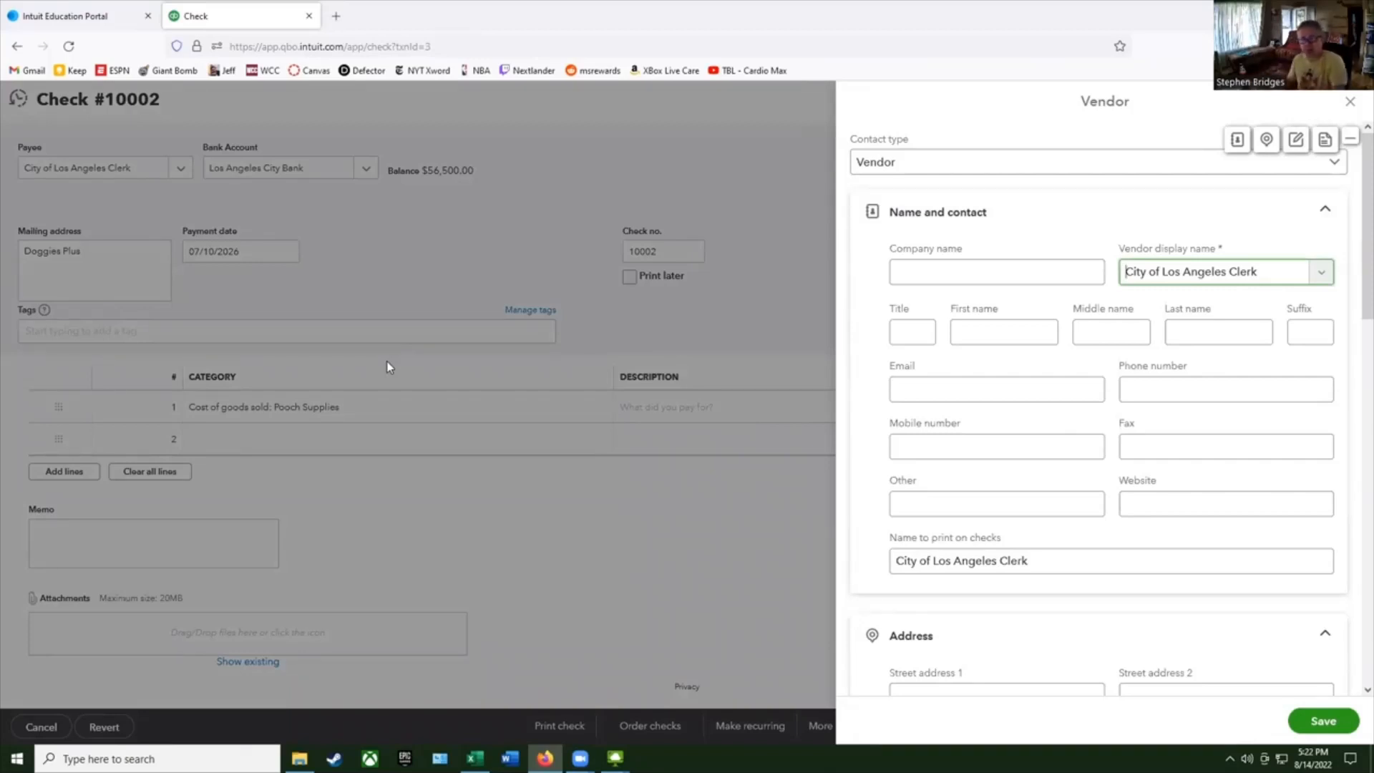
# Step: Save City of Los Angeles Clerk as a new vendor for check 10002
pyautogui.click(1324, 721)
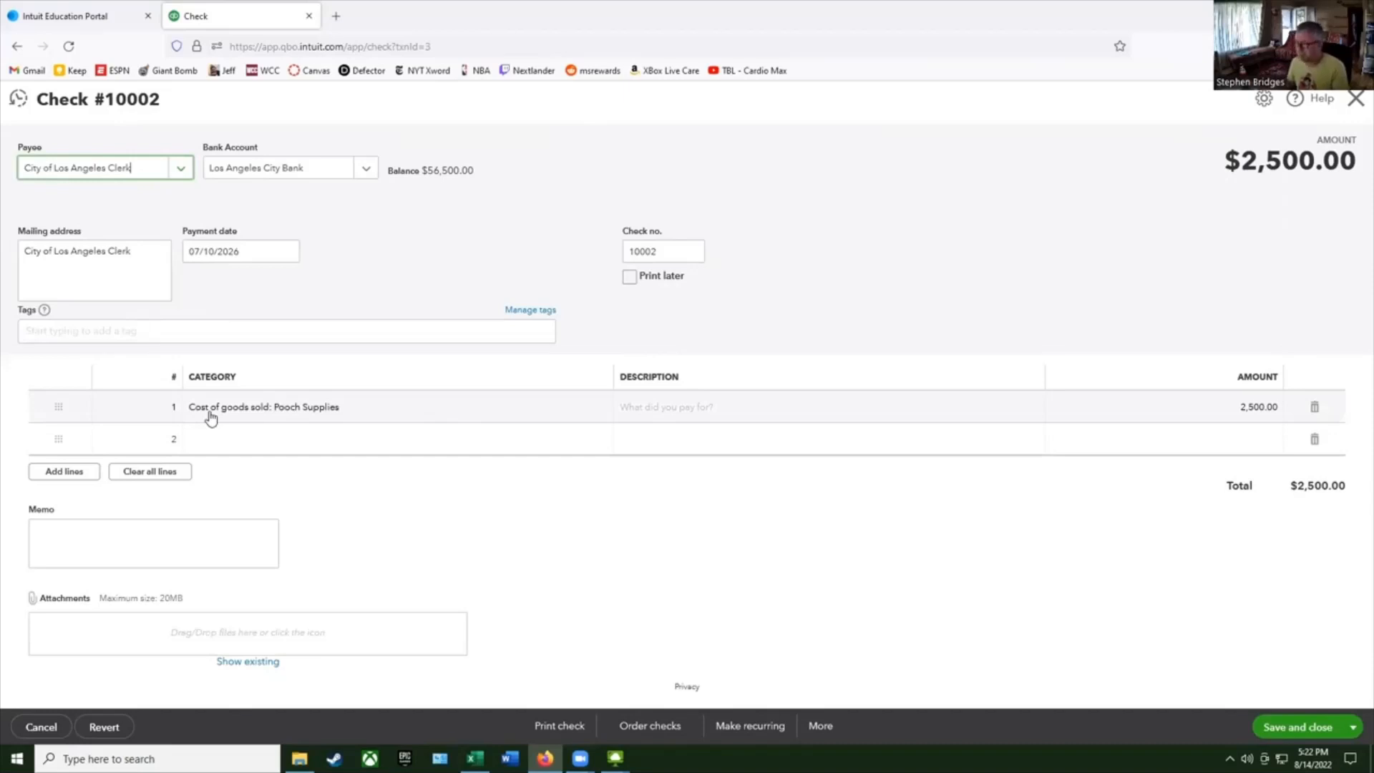
# Step: Set line 1 to Business licences, $450, description 'Business License', and save the check
pyautogui.click(269, 409)
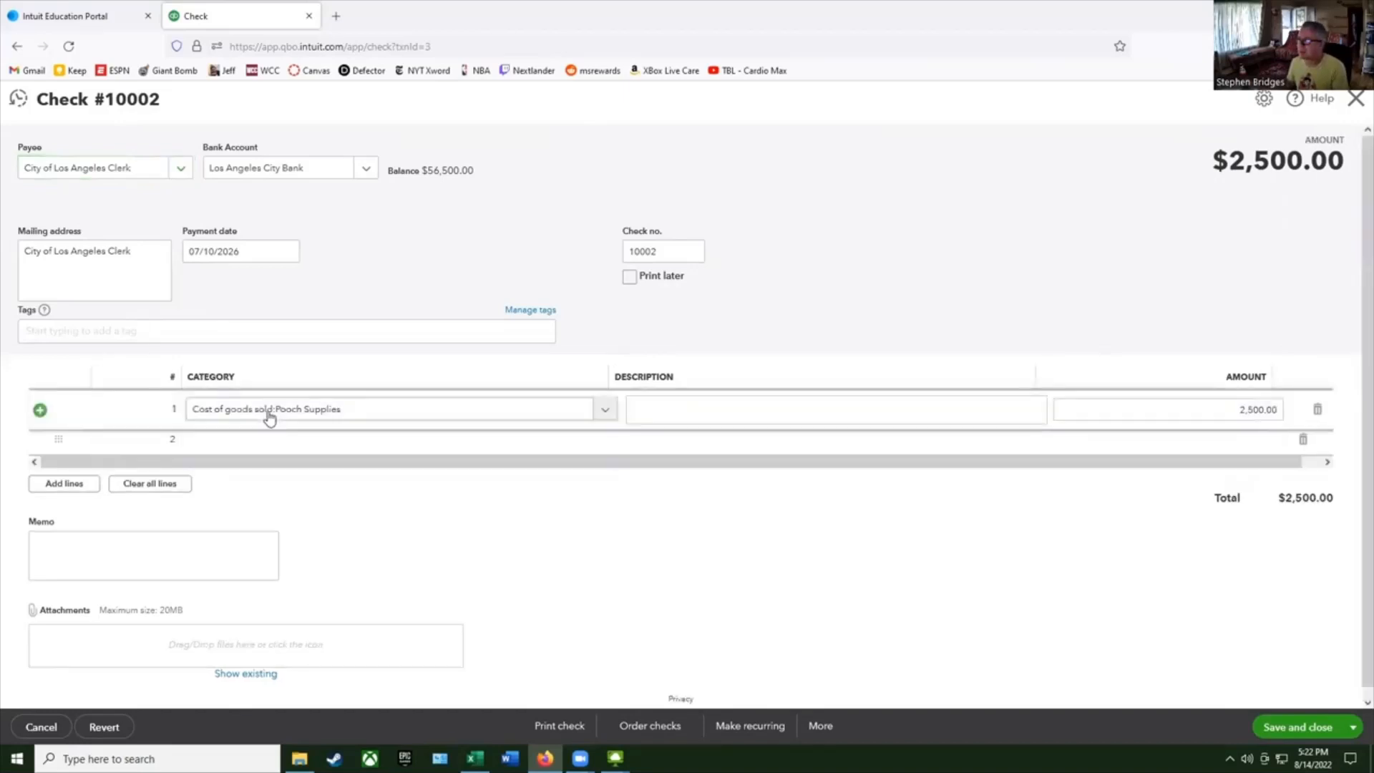
pyautogui.click(605, 410)
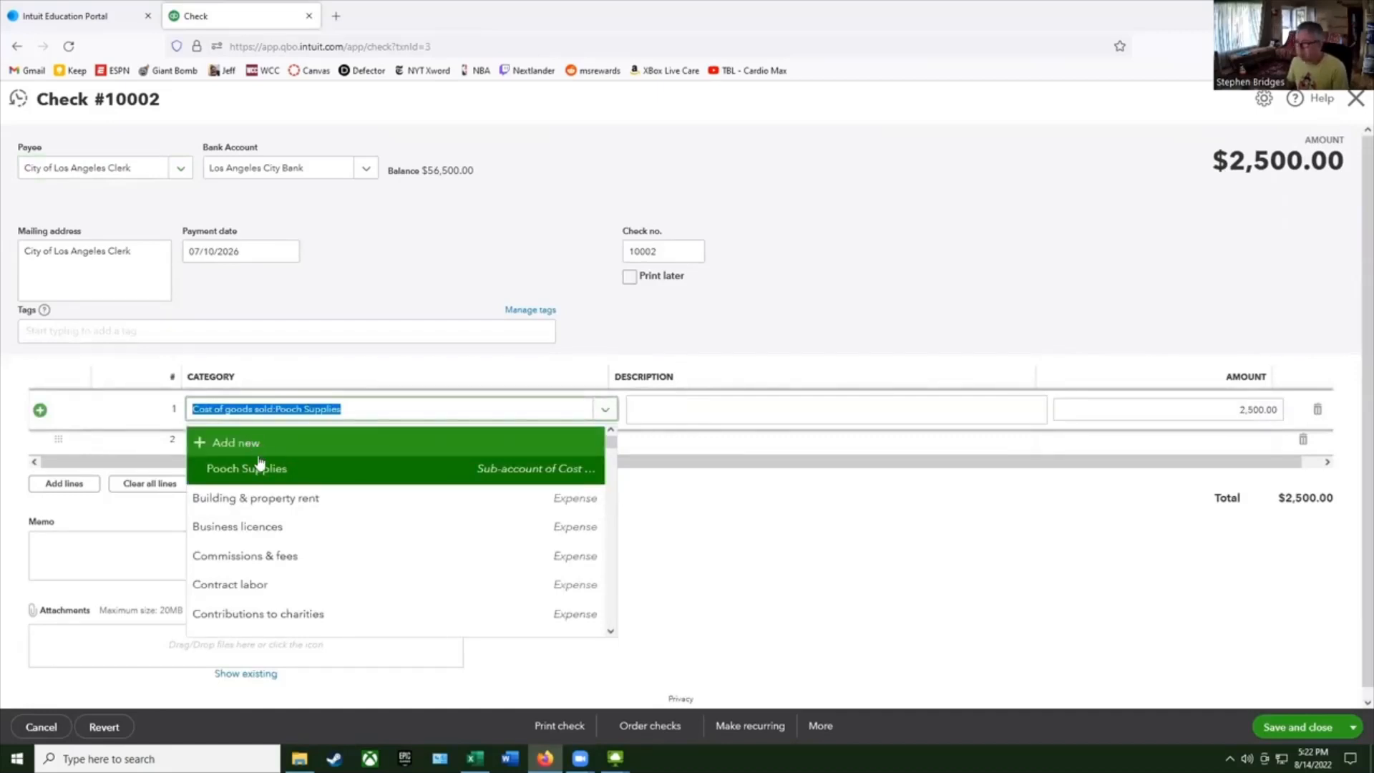
pyautogui.click(267, 527)
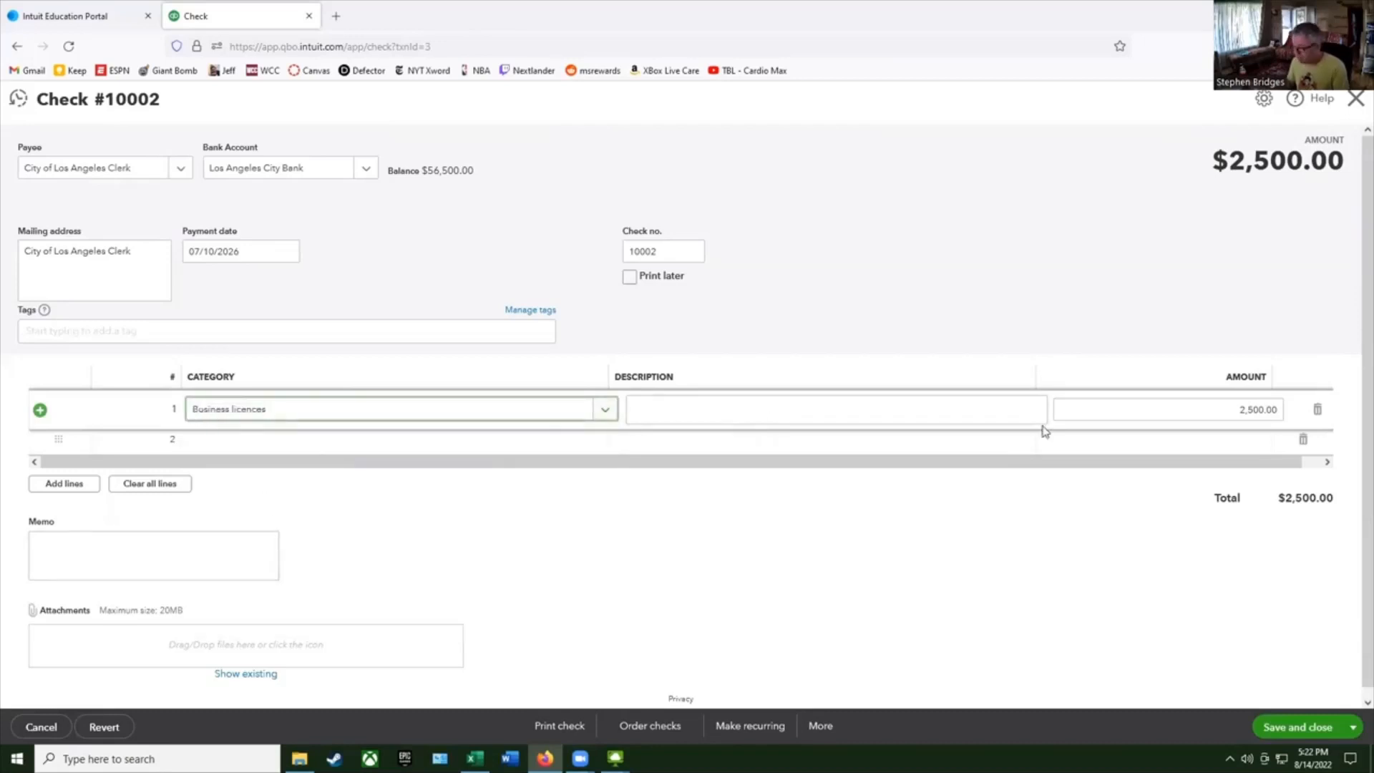
pyautogui.moveTo(1225, 409); pyautogui.dragTo(1271, 406)
pyautogui.write('450')
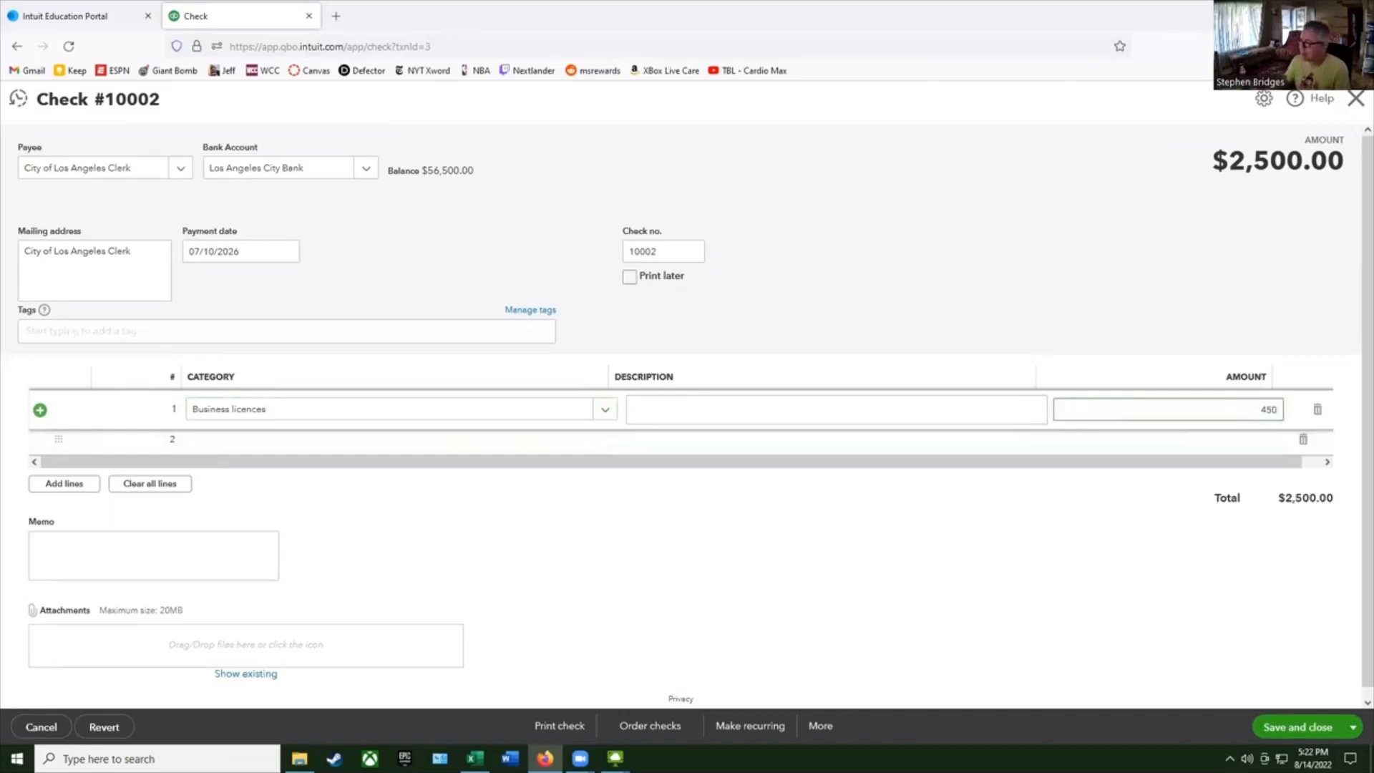
pyautogui.click(706, 412)
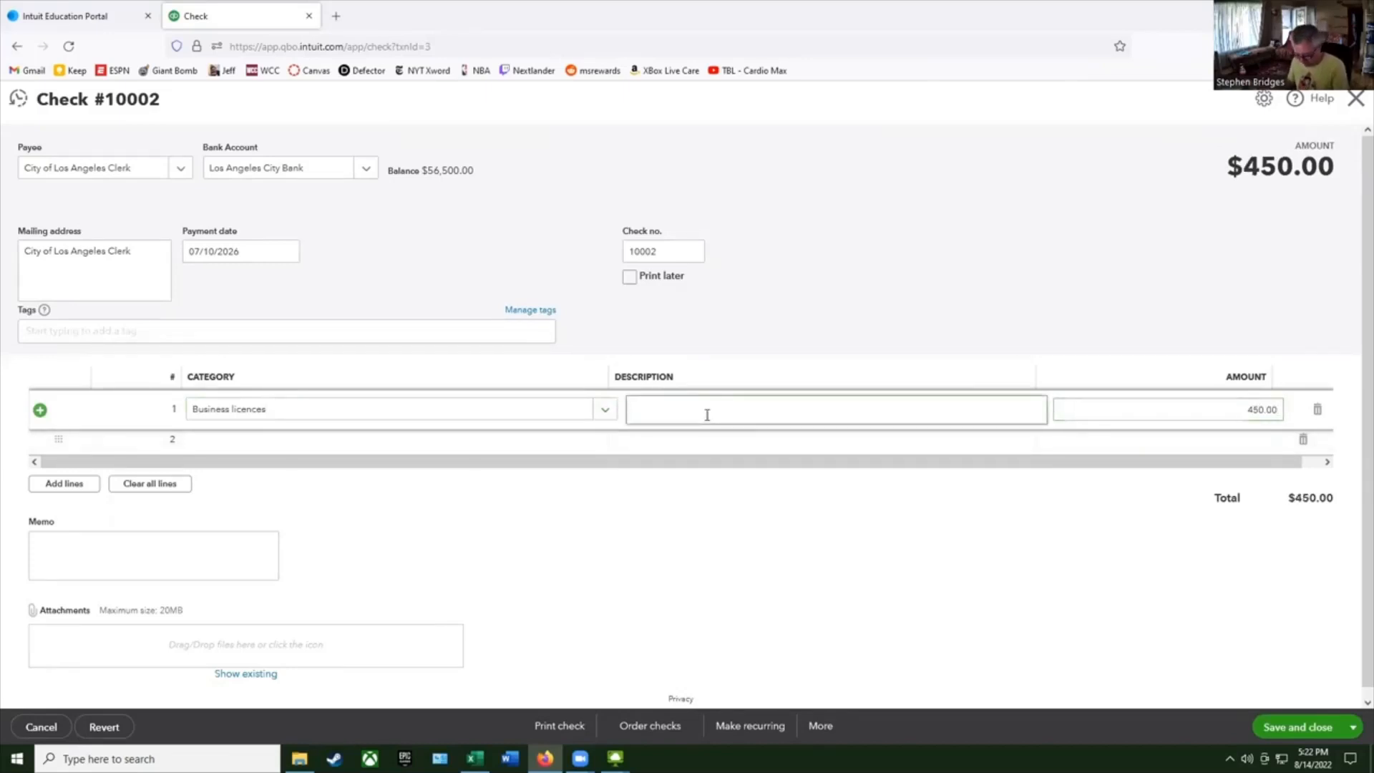
pyautogui.write('Business Li')
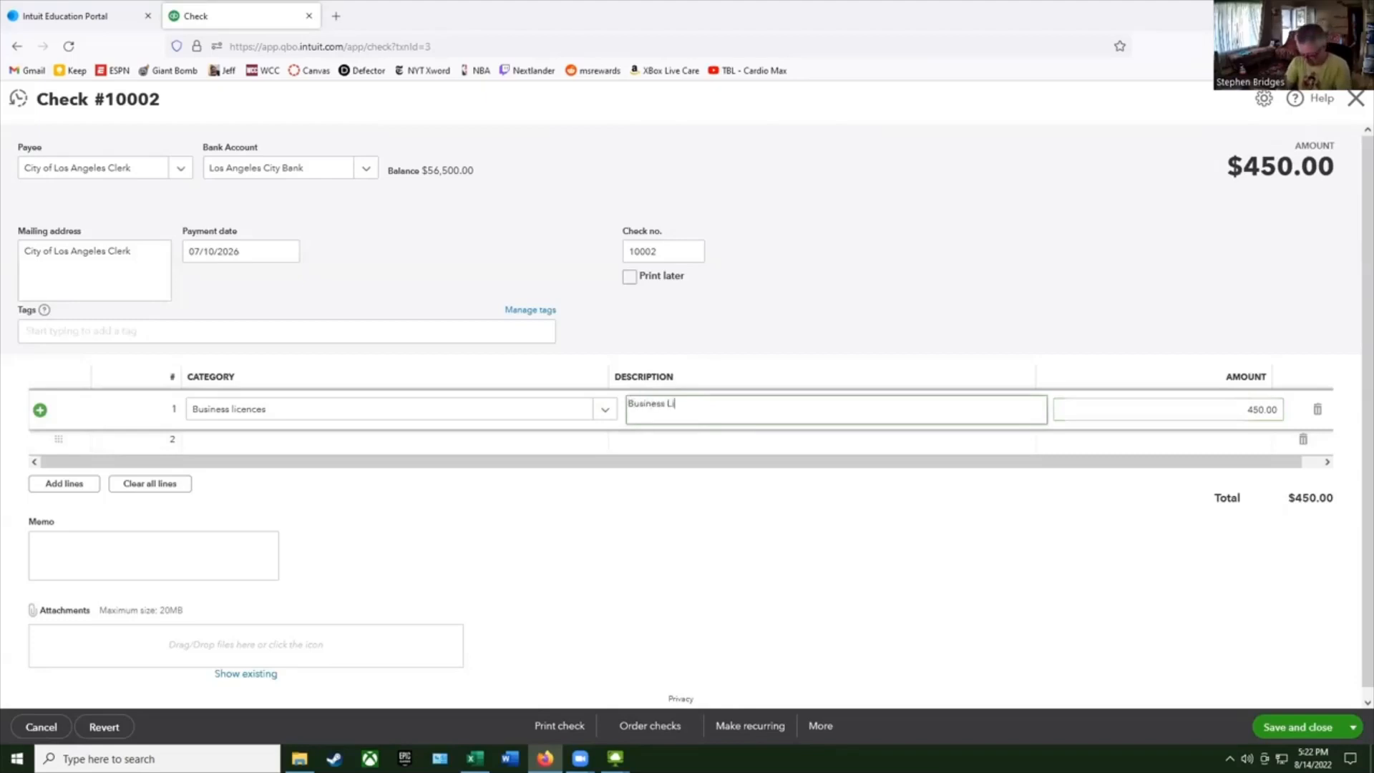
pyautogui.write('cense')
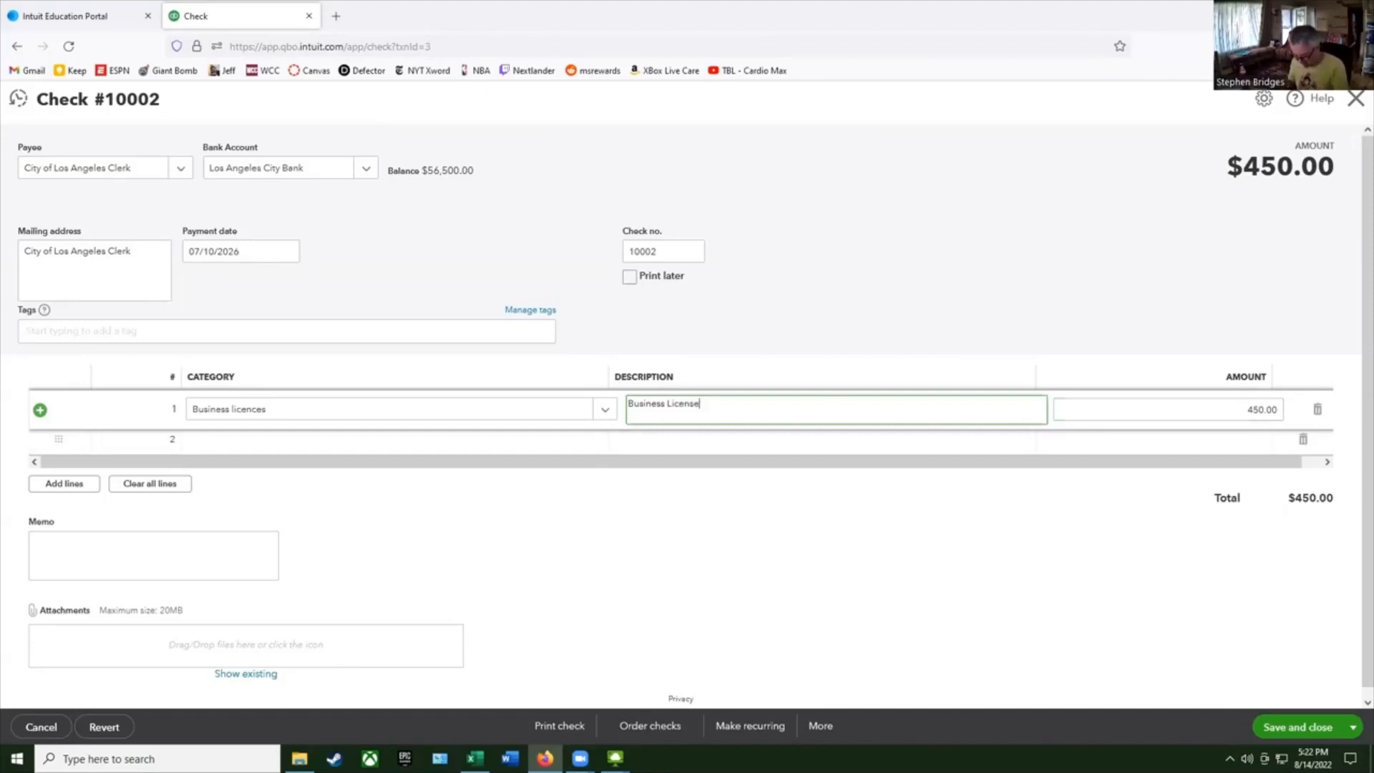
pyautogui.click(1285, 727)
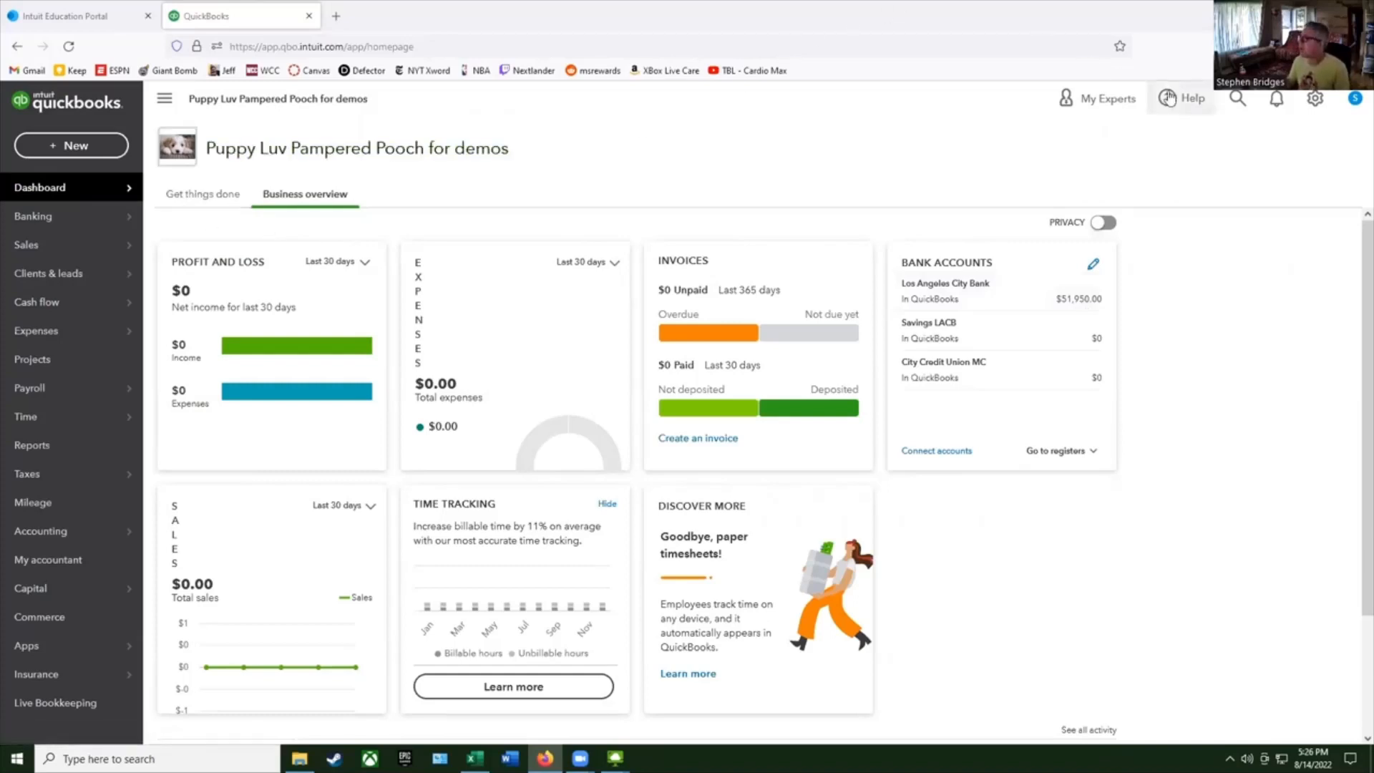
# Step: Run the Account List report from the chart of accounts
pyautogui.click(1315, 101)
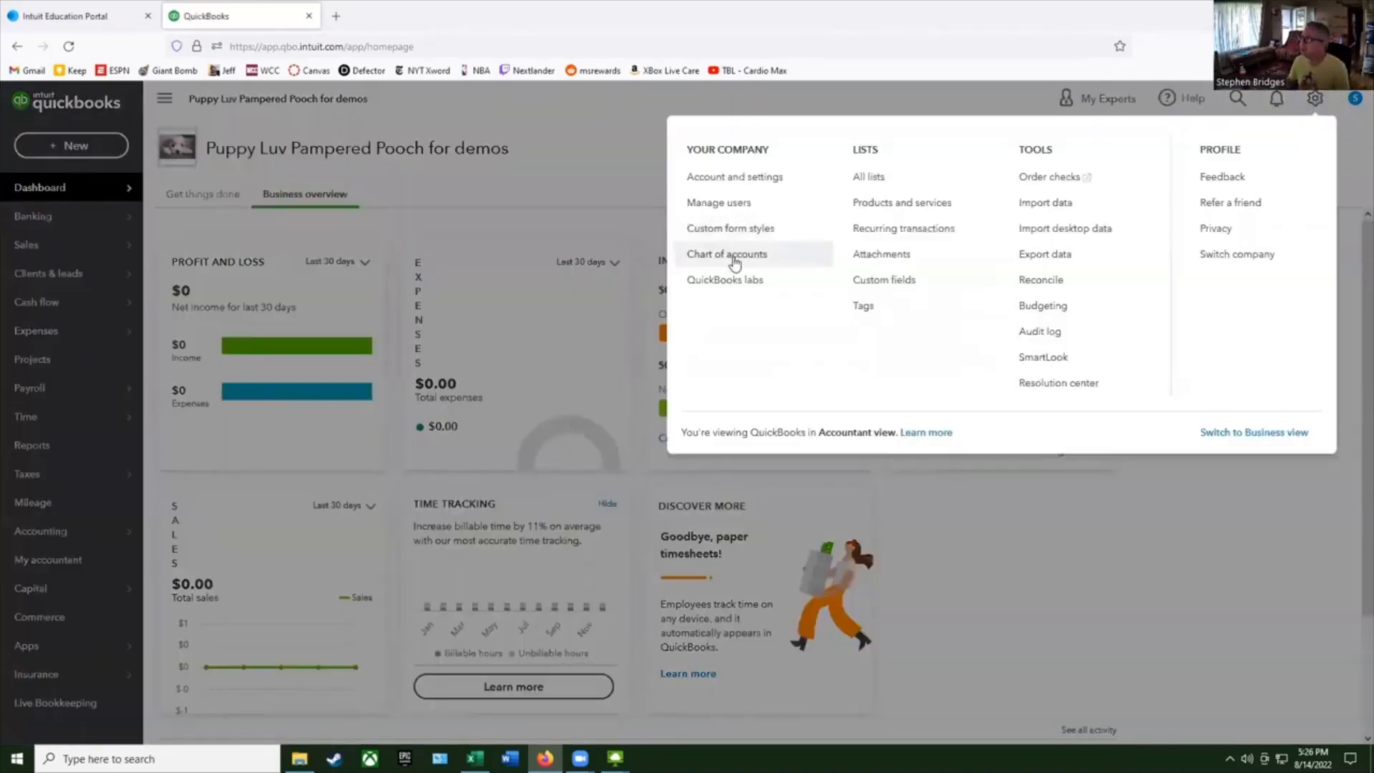
pyautogui.click(730, 256)
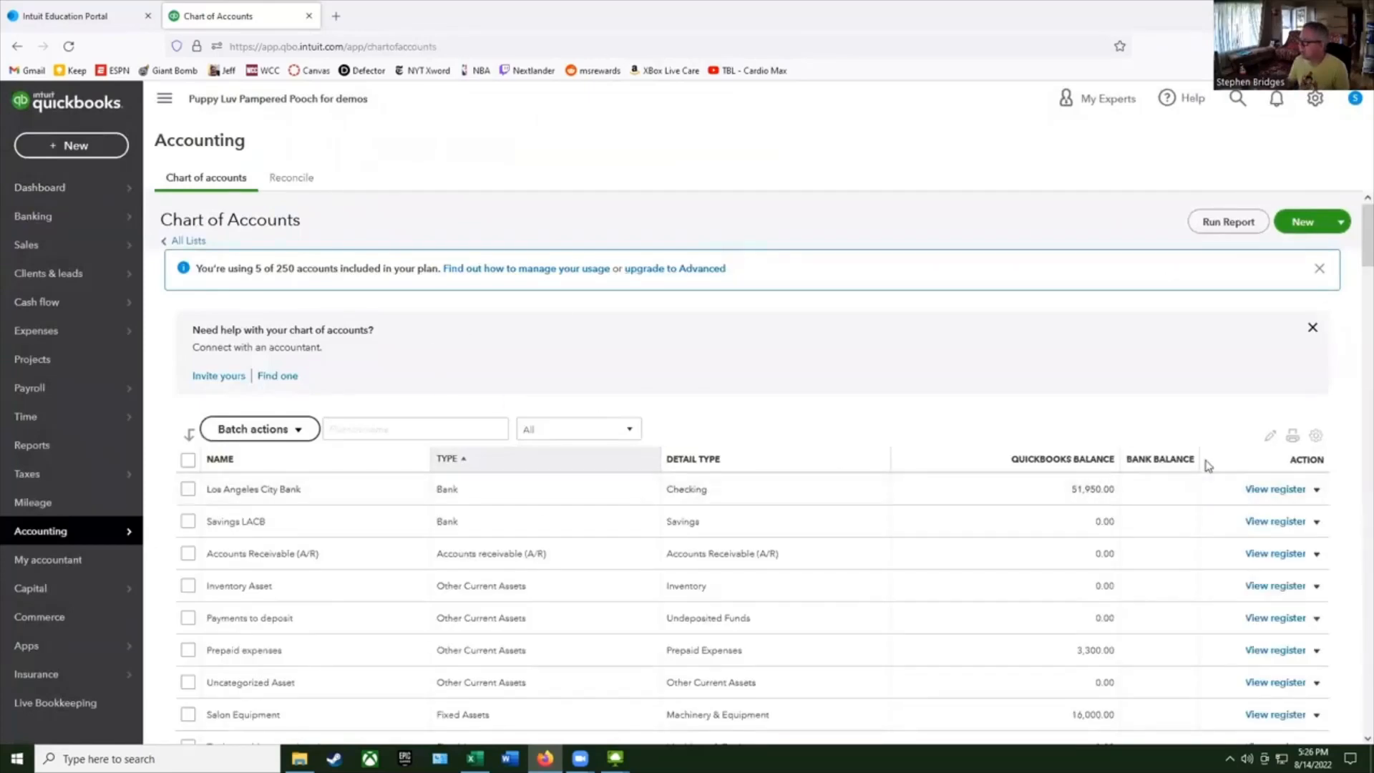
pyautogui.click(1227, 229)
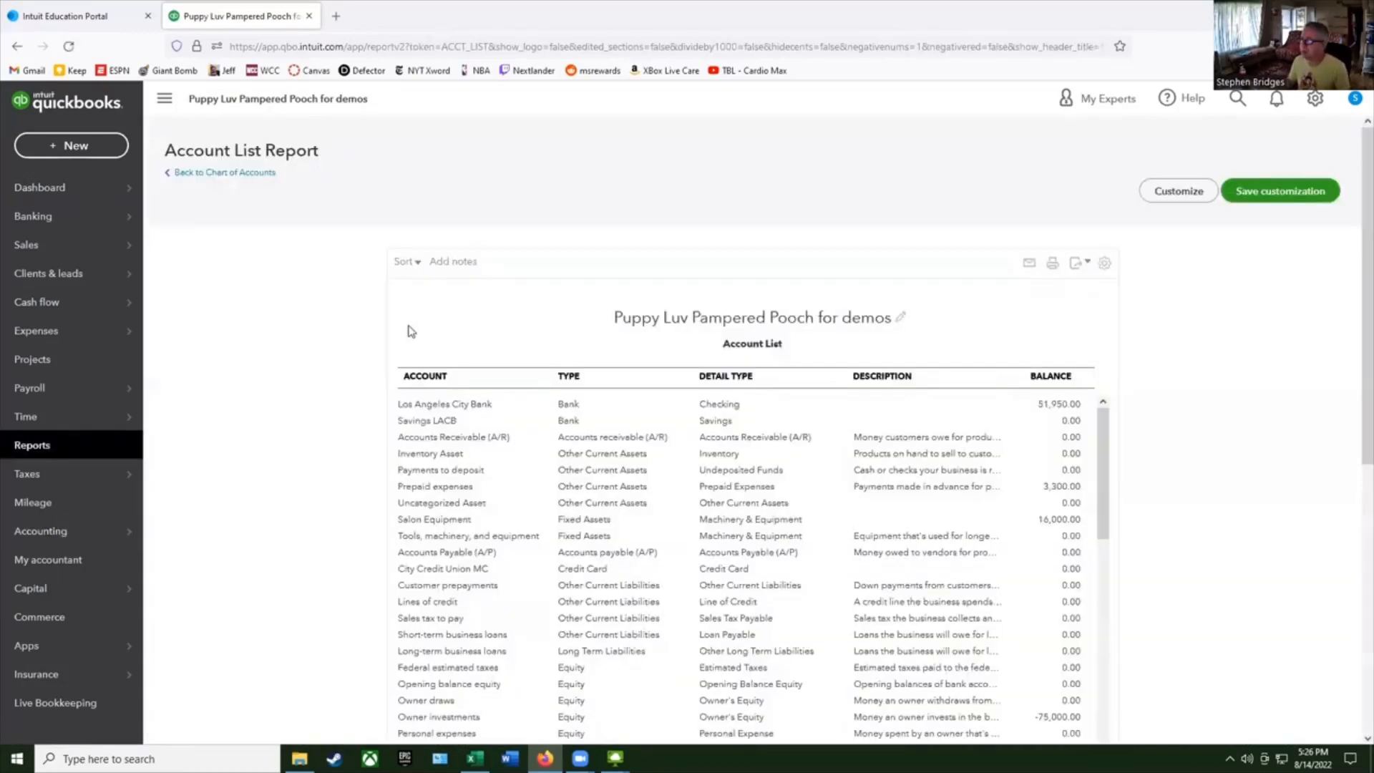
pyautogui.scroll(-1, 329, 443)
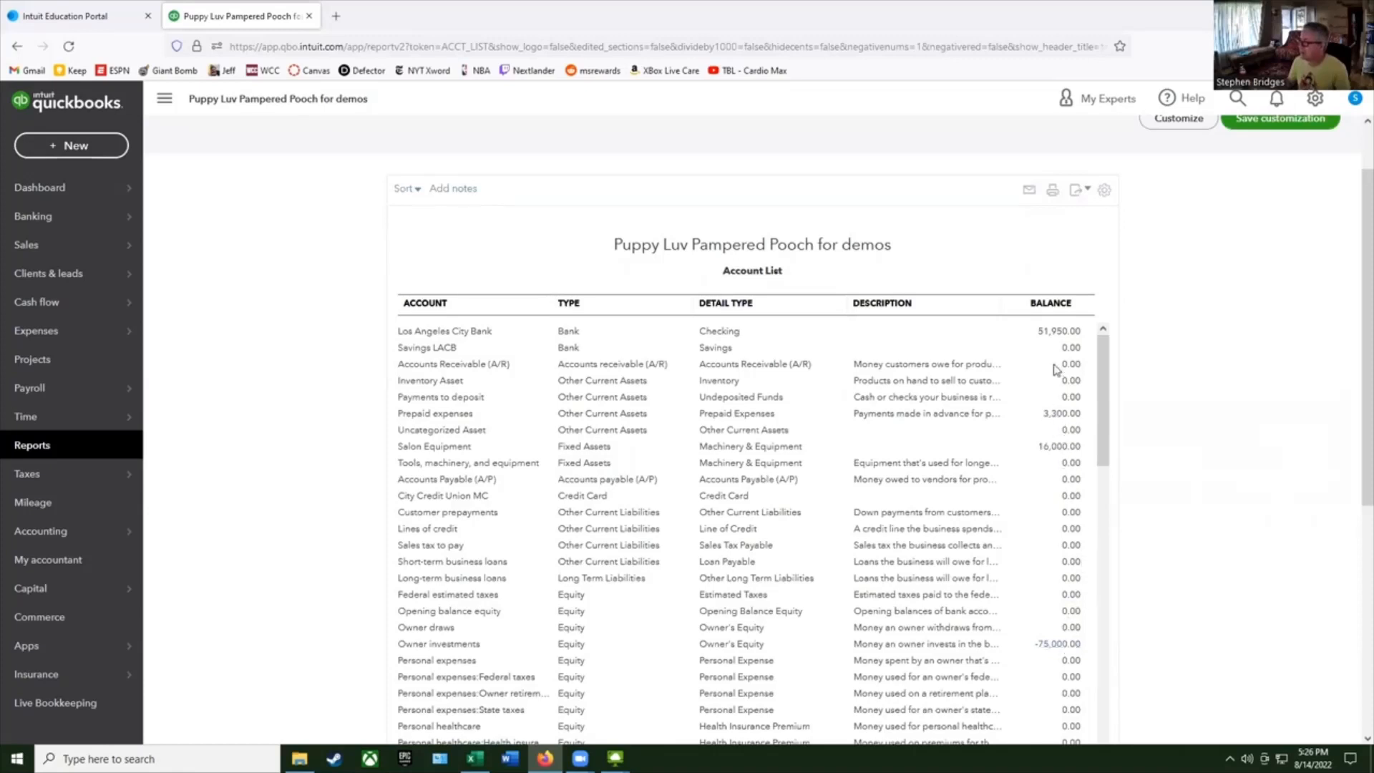
# Step: Check the Los Angeles City Bank account details, then show the Excel/PDF export options
pyautogui.click(1060, 331)
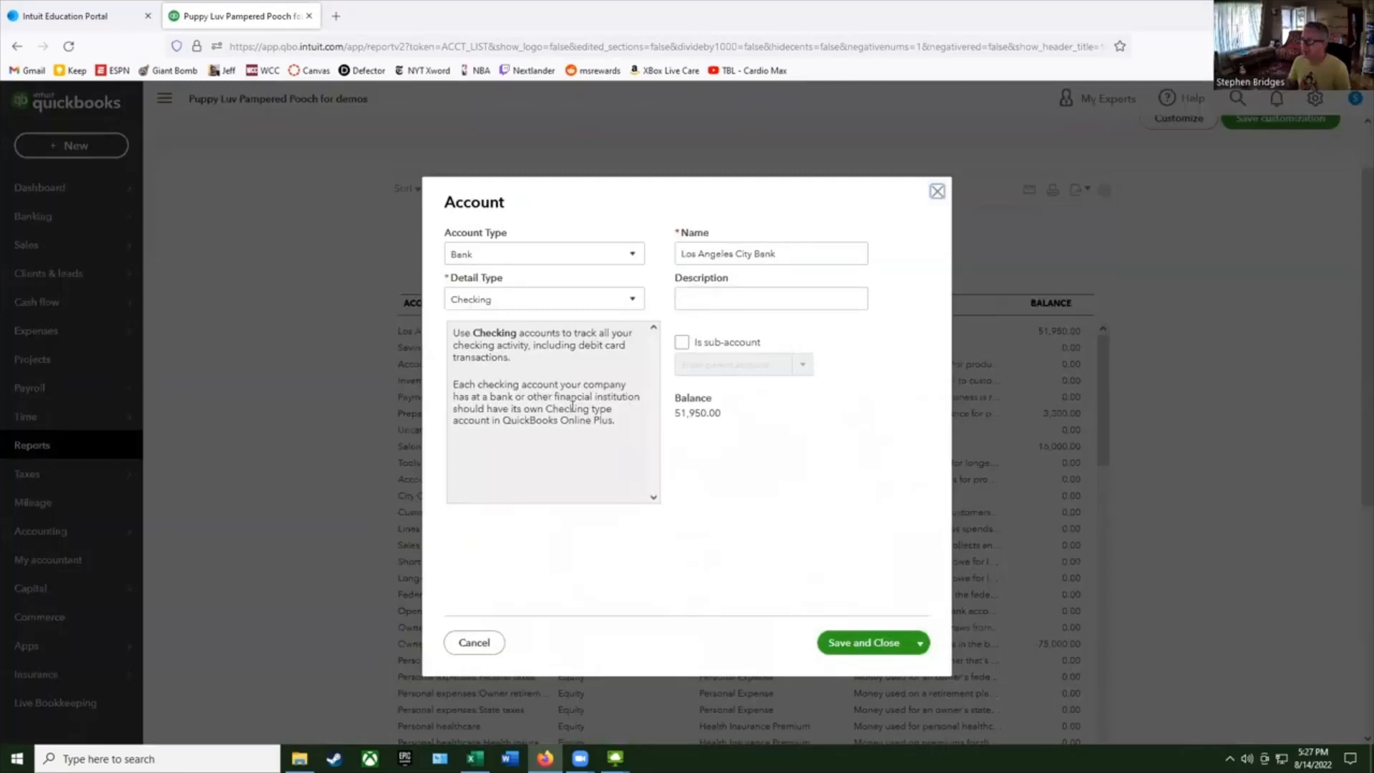
pyautogui.click(936, 191)
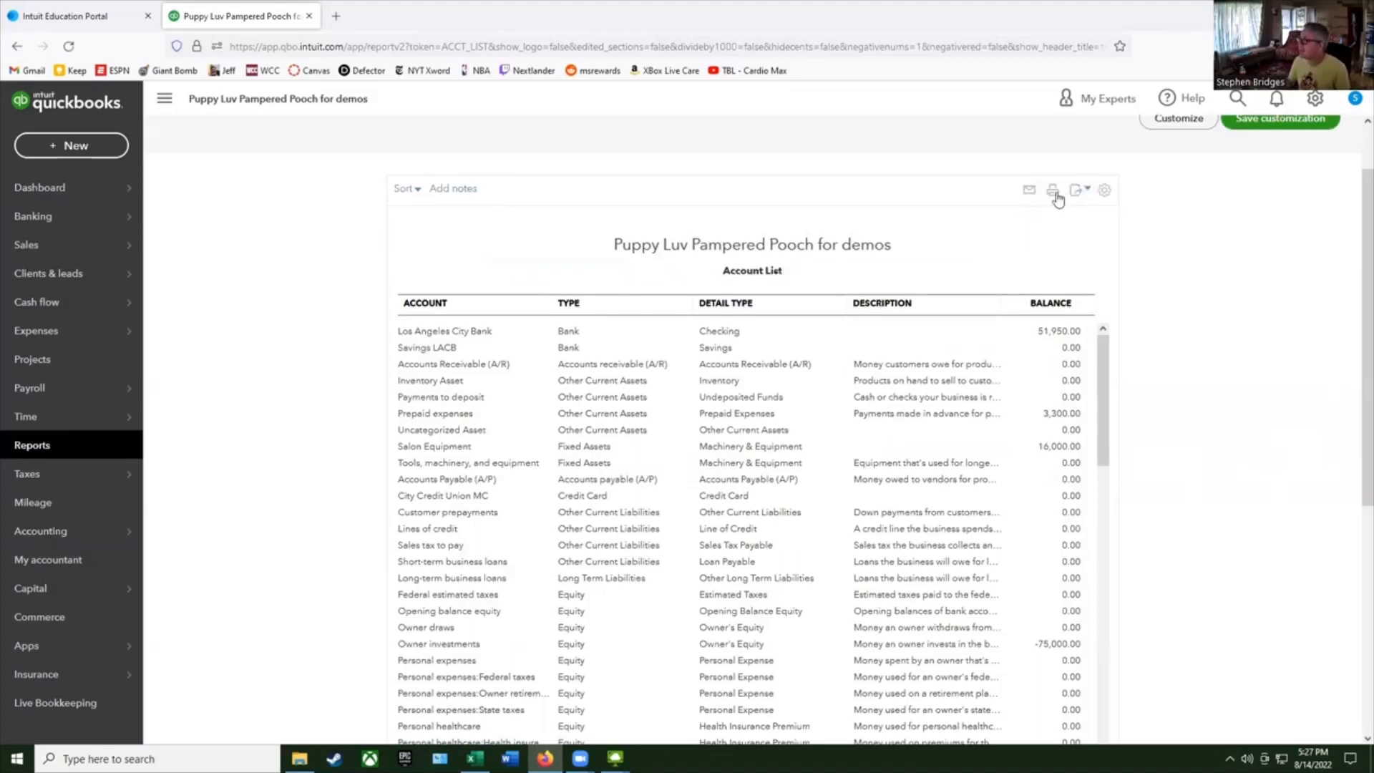
pyautogui.click(1081, 191)
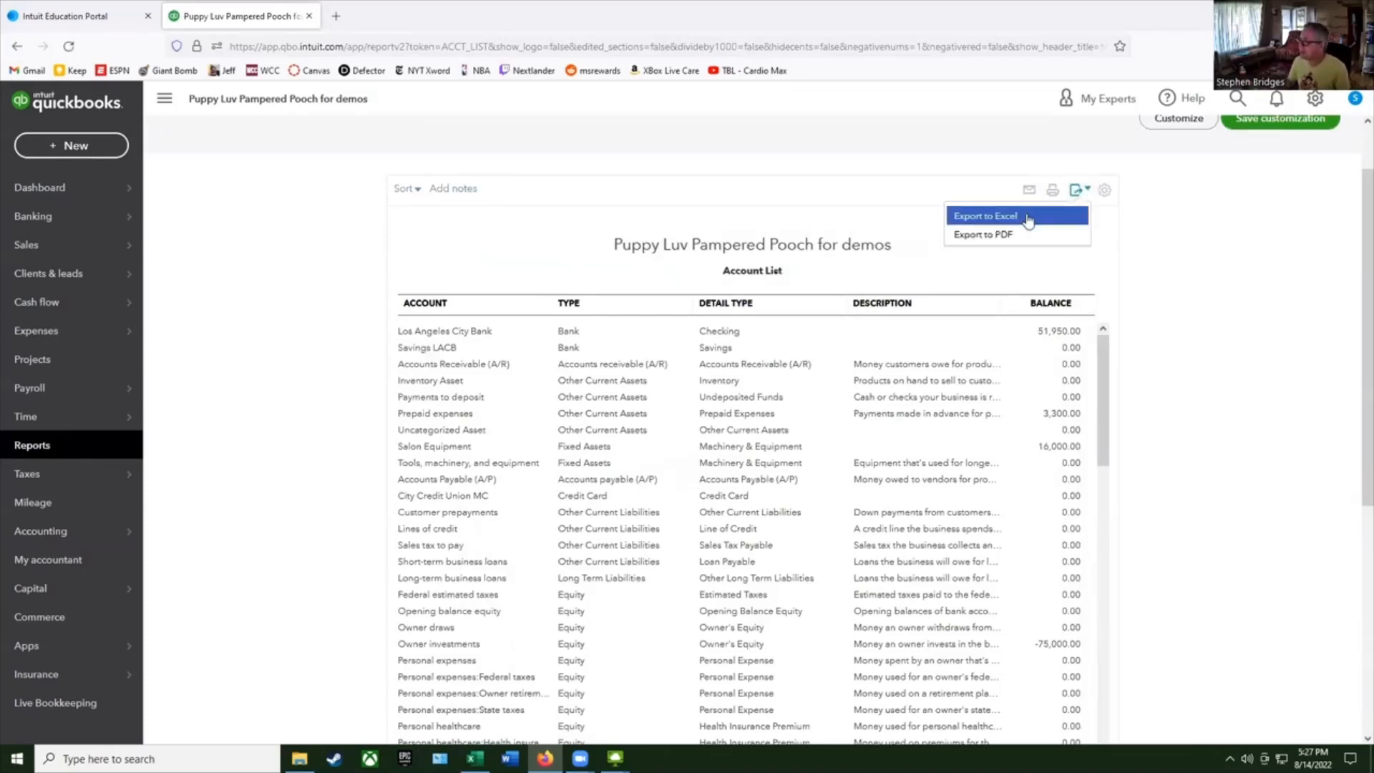